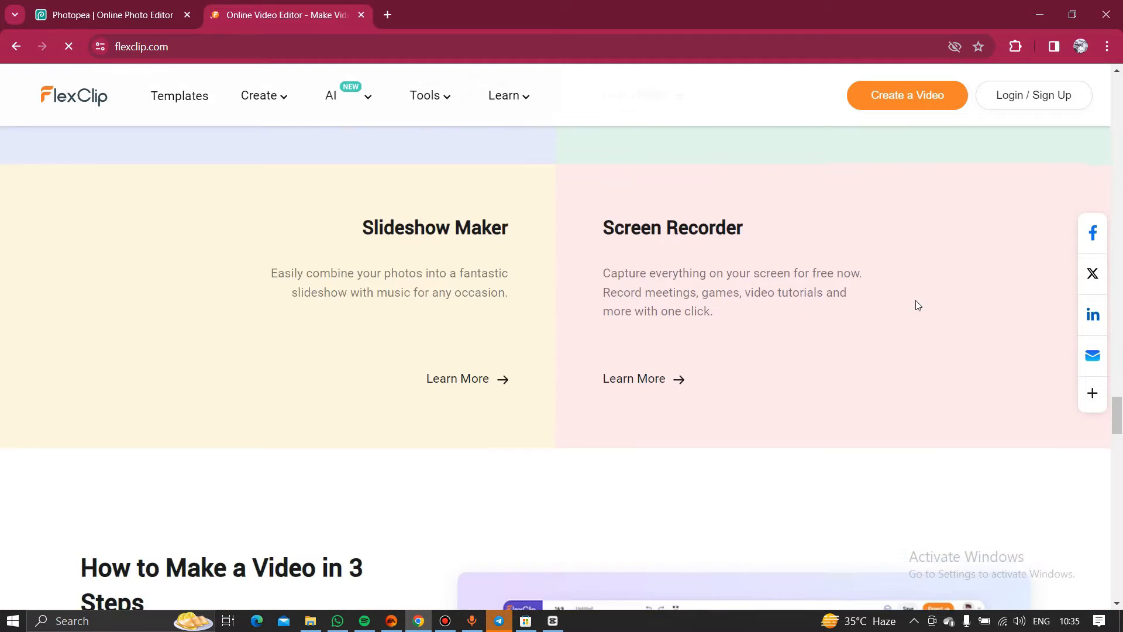
- Browse the FlexClip pages down to the Most Popular row of premade video templates
scroll(917, 305, "down", 20)
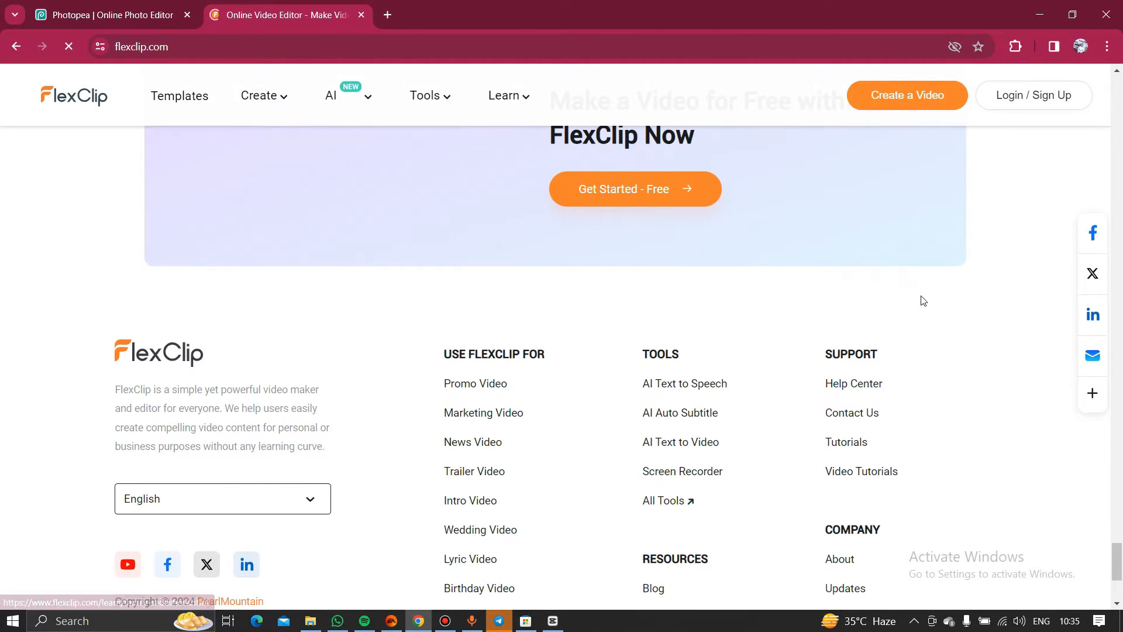
scroll(904, 309, "down", 4)
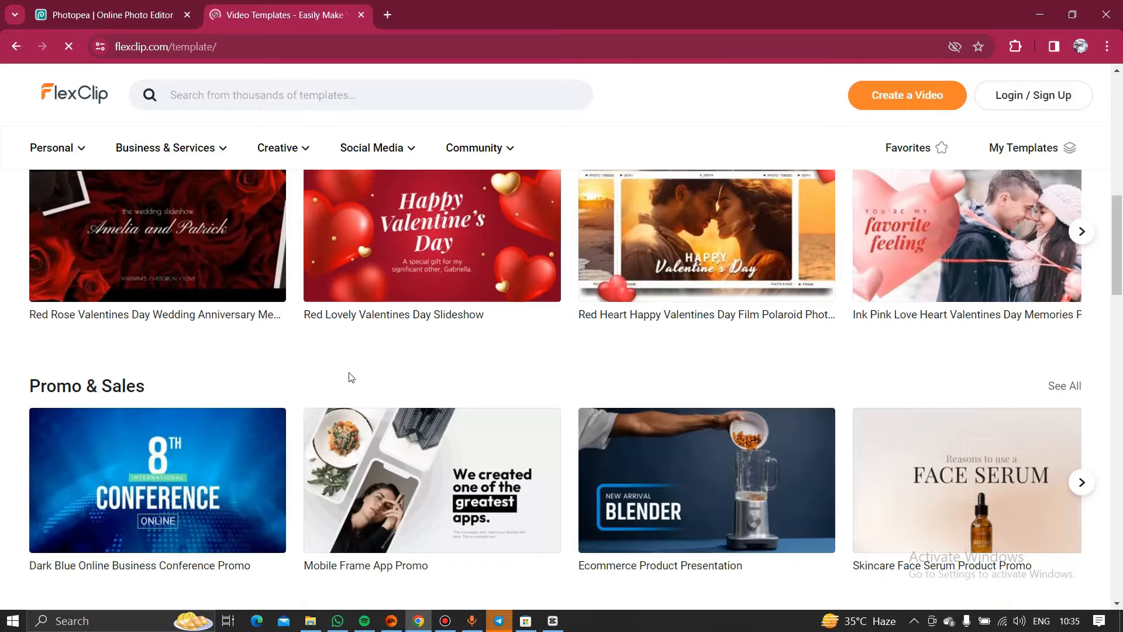
scroll(753, 376, "up", 4)
scroll(509, 370, "up", 7)
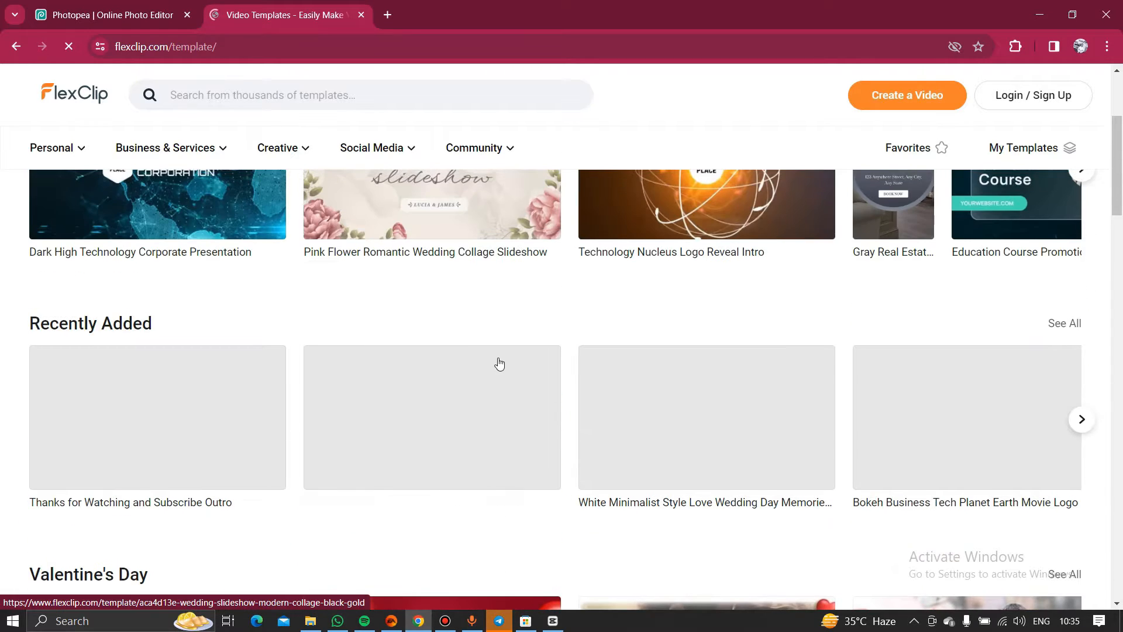
mouse_move(348, 105)
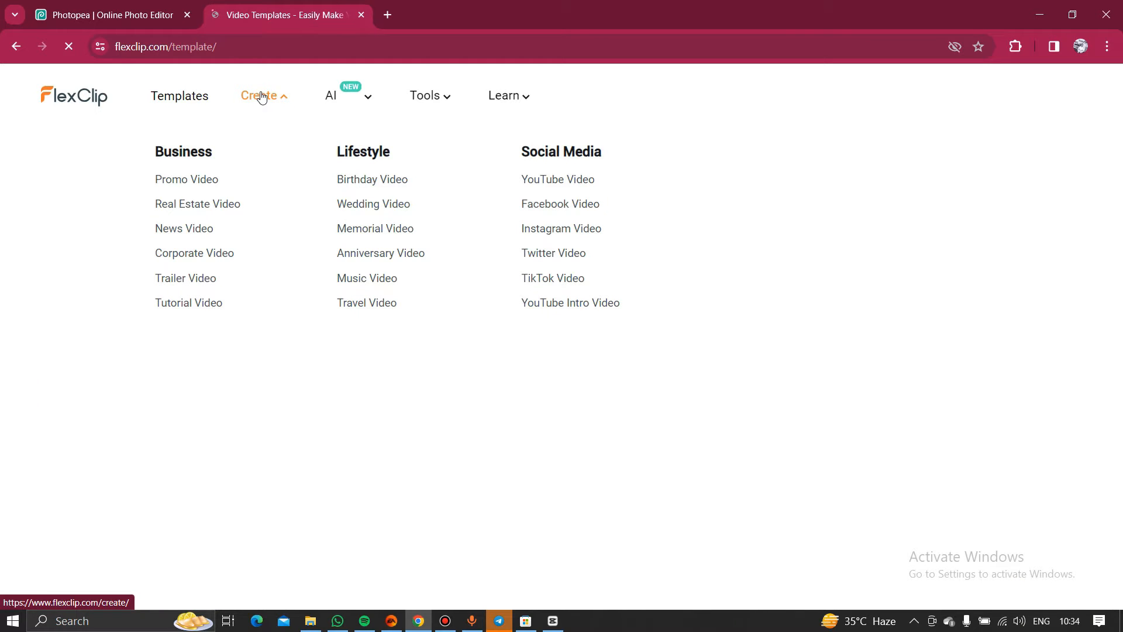
mouse_move(346, 96)
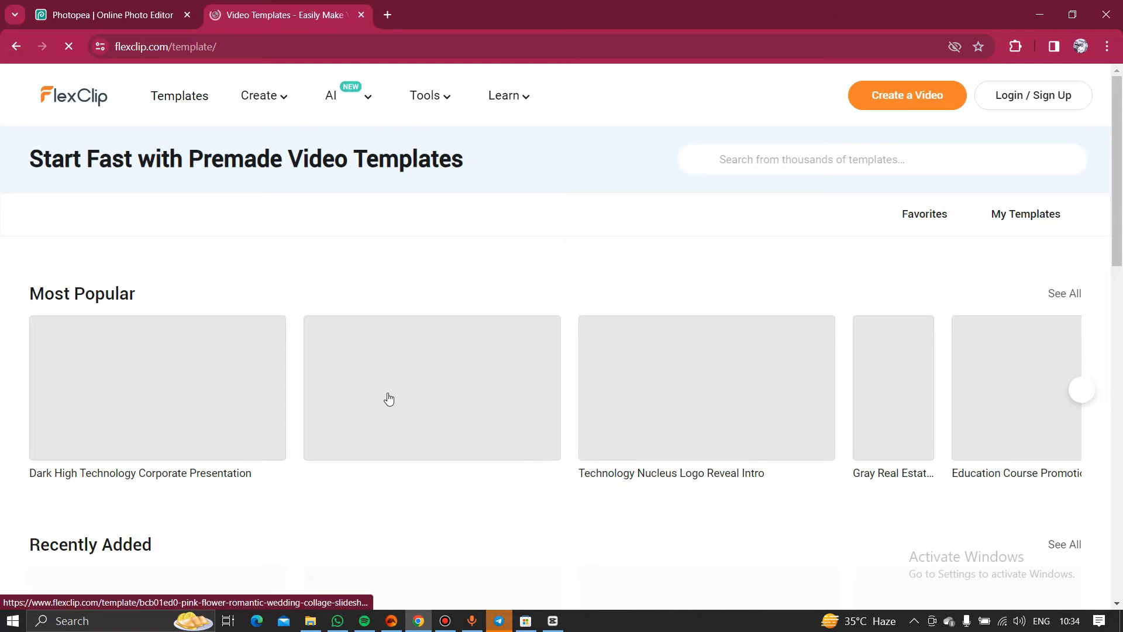
scroll(388, 396, "down", 5)
scroll(388, 396, "up", 5)
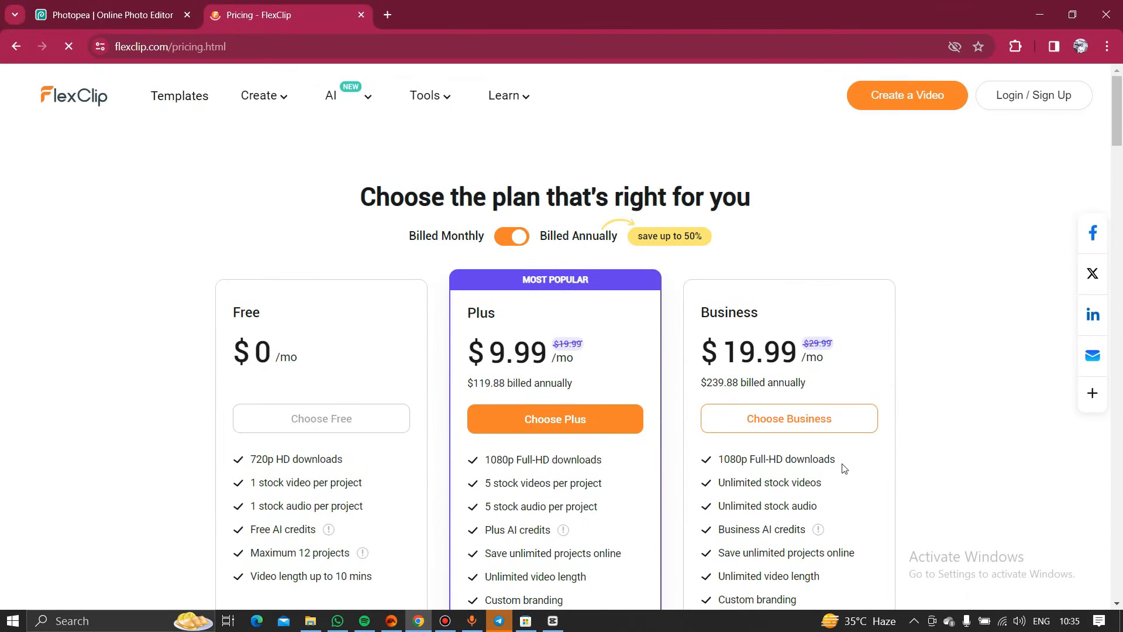
- Scroll through the FlexClip Free, Plus ($9.99/mo) and Business ($19.99/mo) pricing plans
scroll(933, 405, "down", 1)
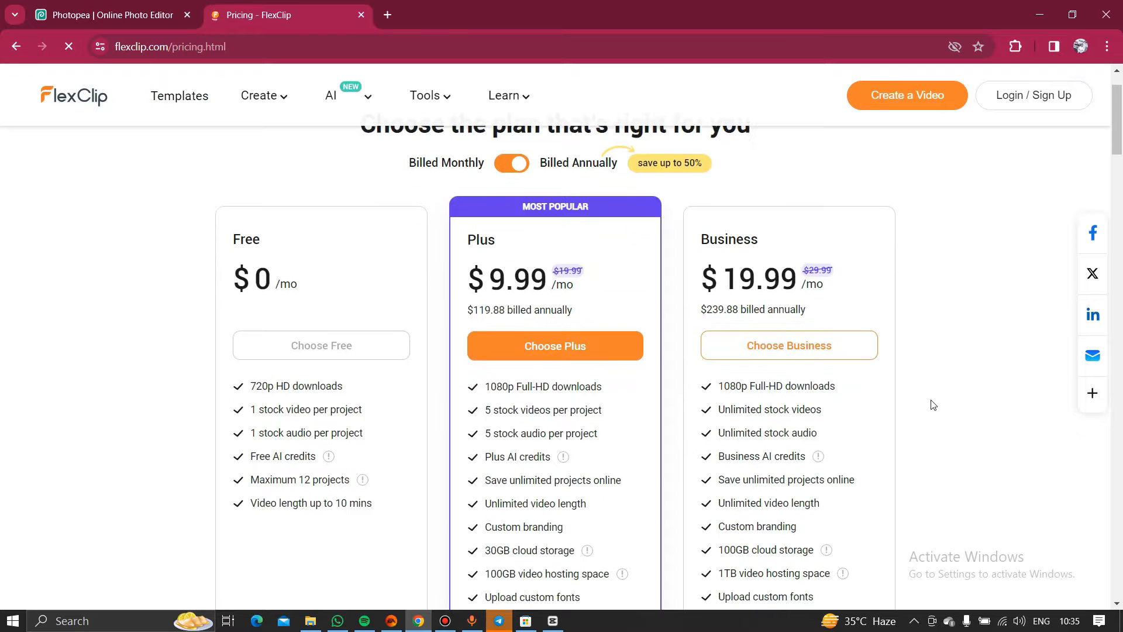
scroll(933, 405, "up", 1)
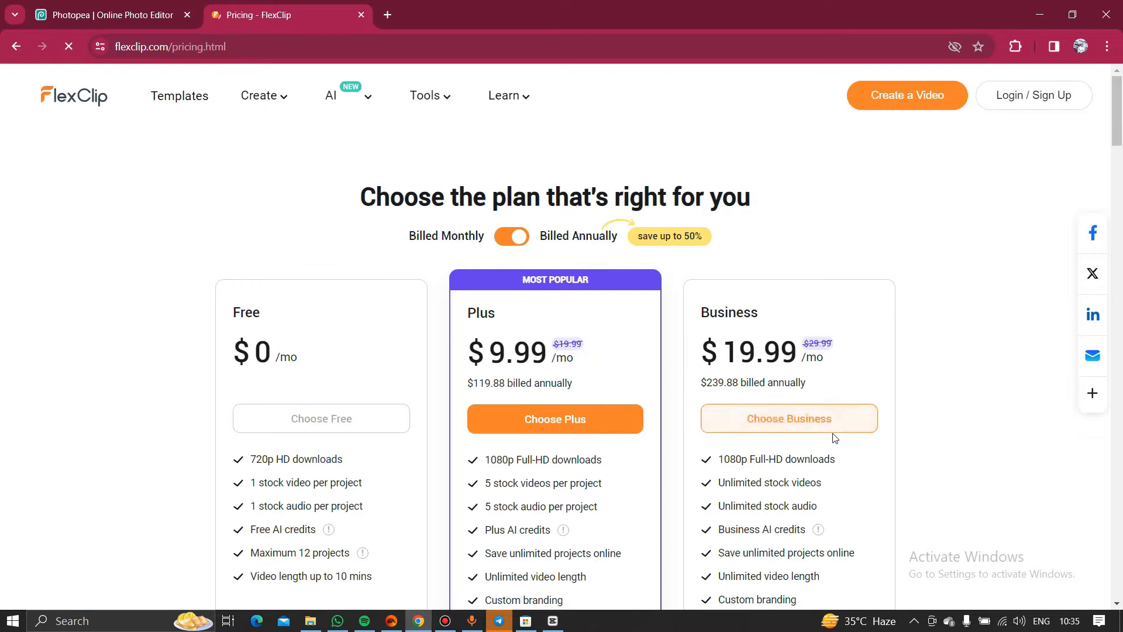
scroll(833, 436, "down", 2)
scroll(835, 438, "down", 1)
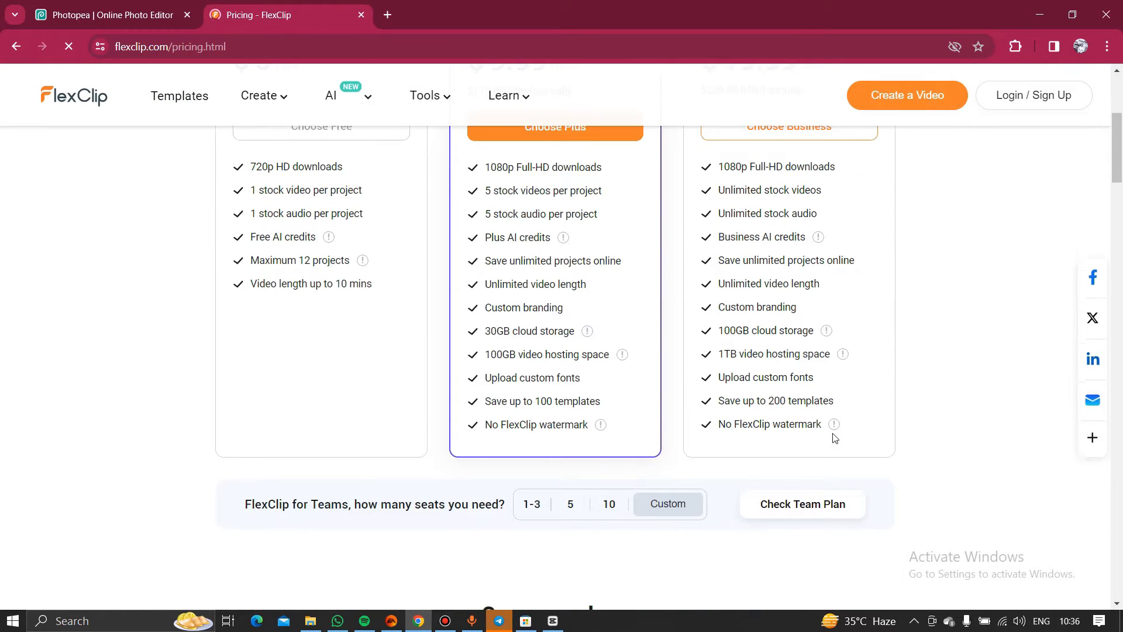
scroll(834, 438, "up", 3)
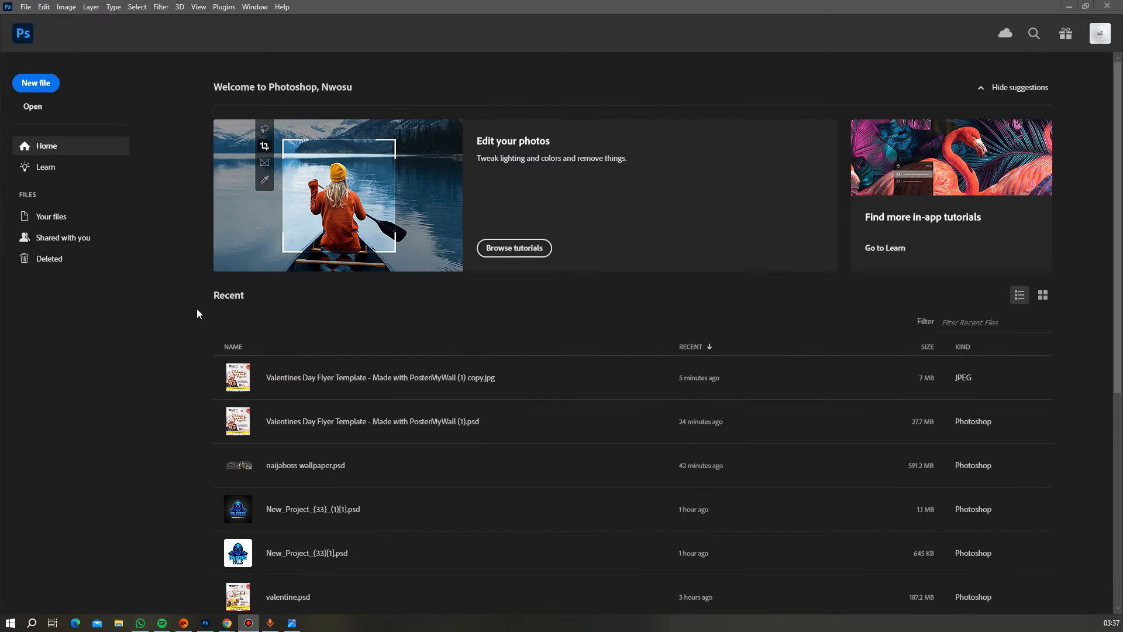
- Create a blank 3 × 4 in, 300 ppi document from the New file presets
left_click(46, 85)
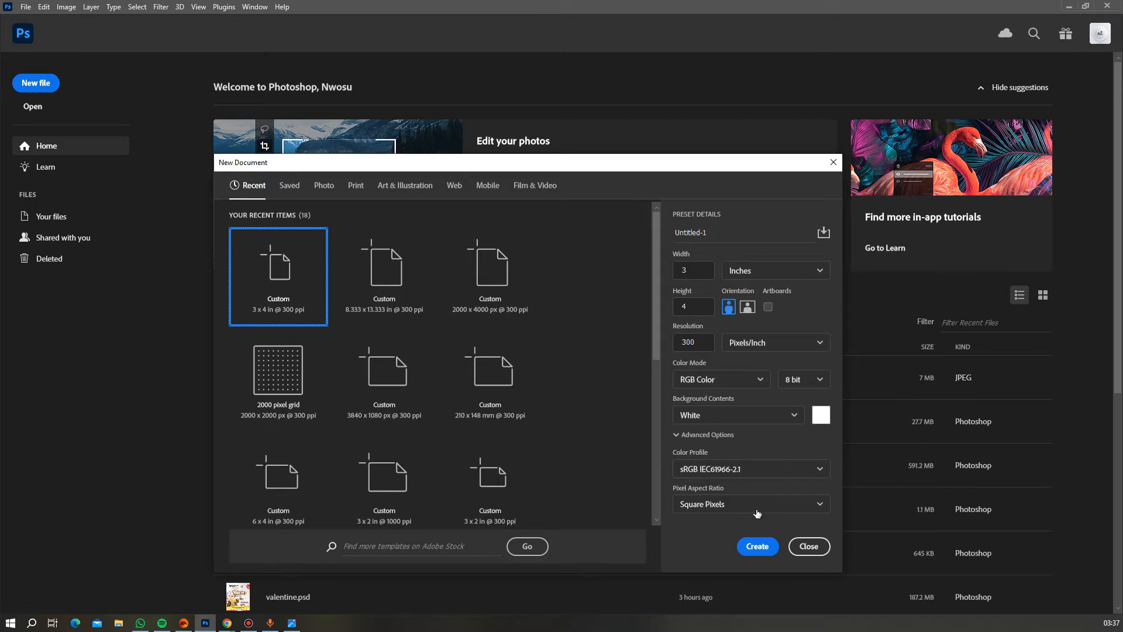
left_click(750, 547)
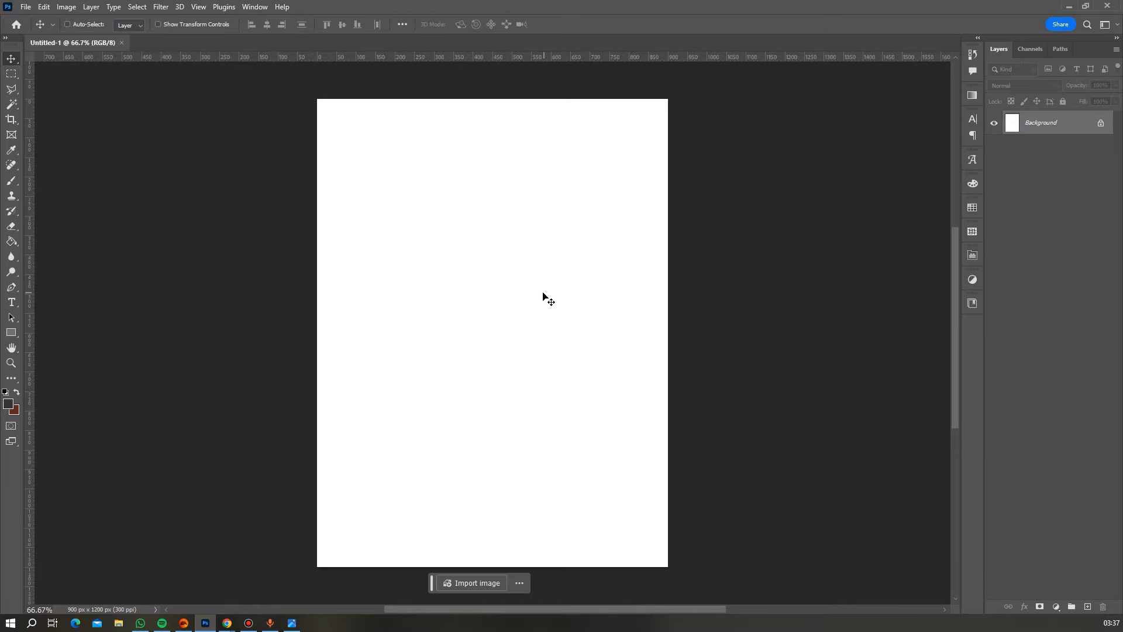
- Place Love Background from the Love Flyer folder and move it up the page
left_click(26, 7)
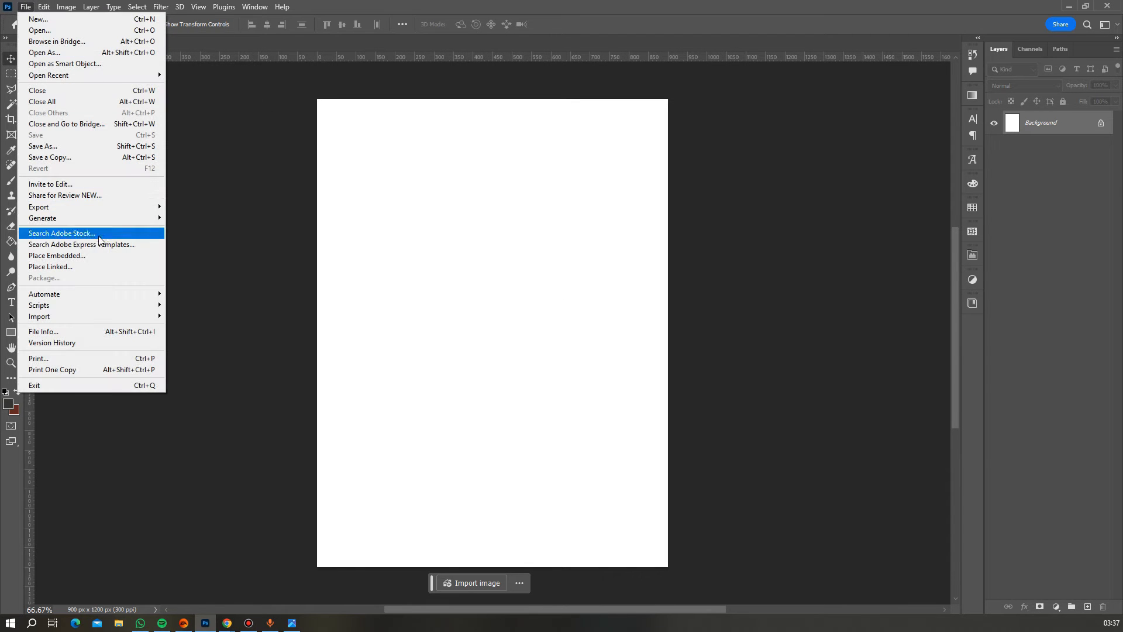
left_click(88, 256)
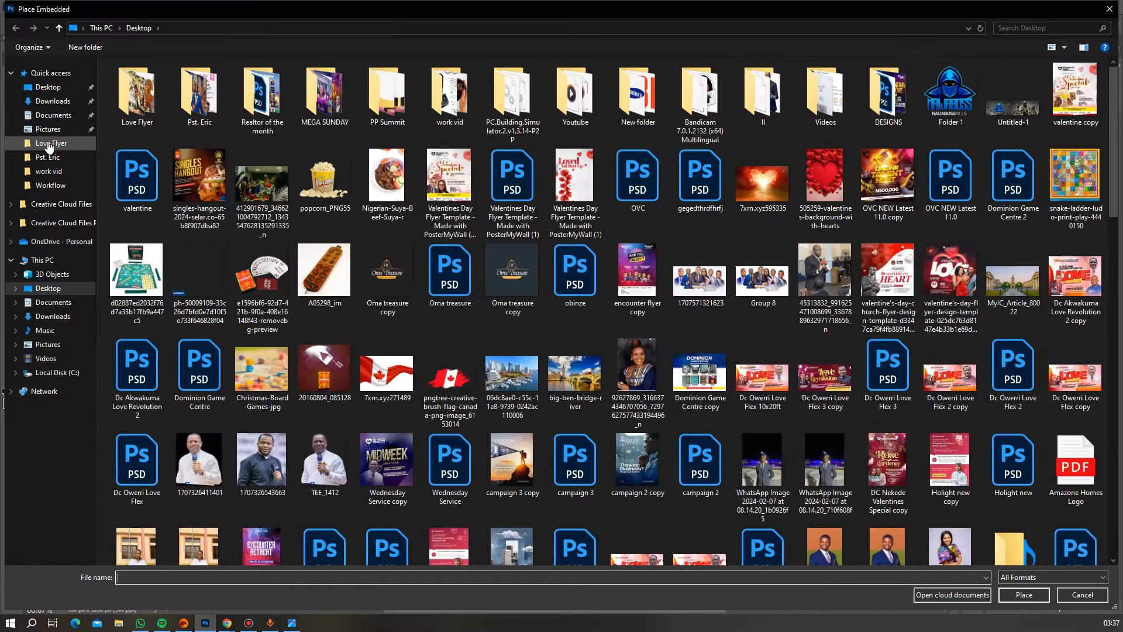
left_click(49, 147)
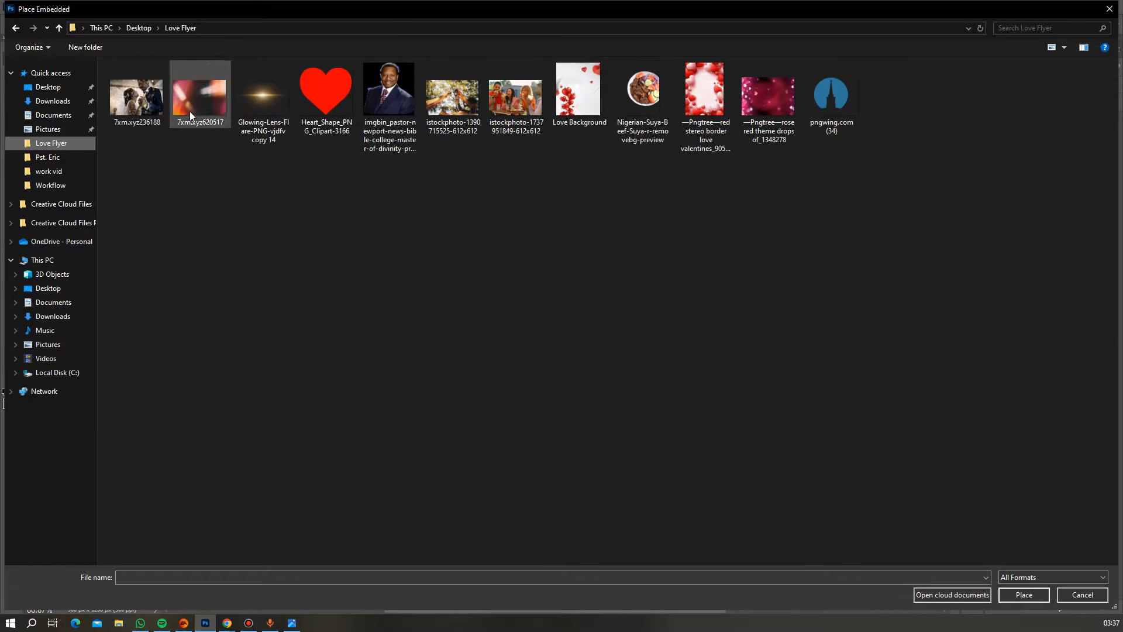
double_click(577, 90)
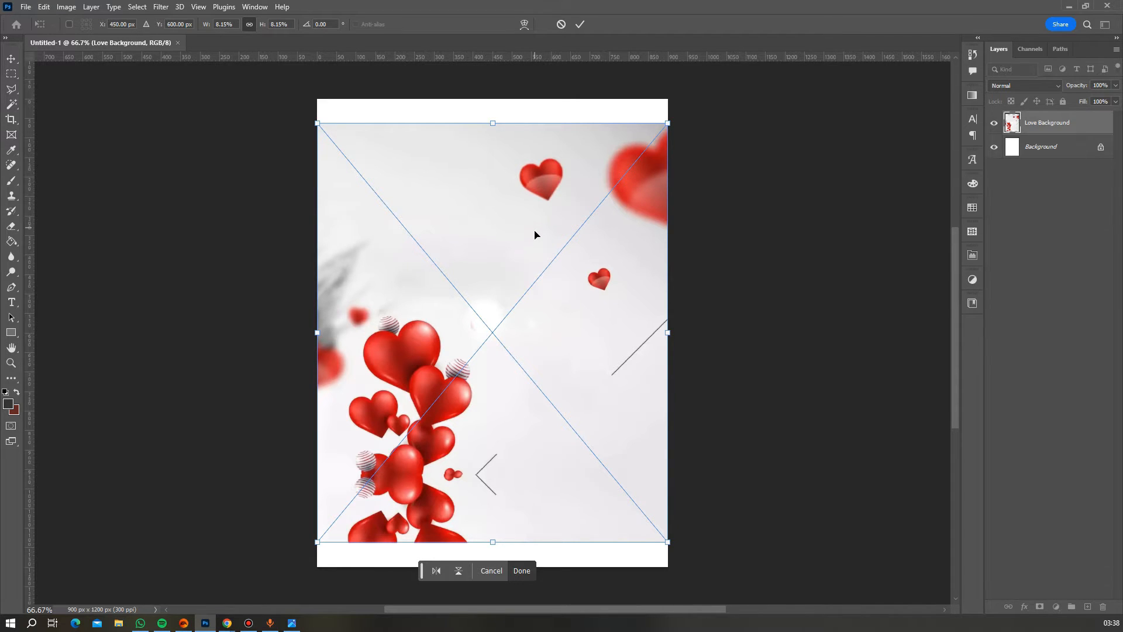
mouse_move(537, 316)
left_mouse_down()
mouse_move(531, 269)
mouse_move(532, 296)
left_mouse_up()
key("Return")
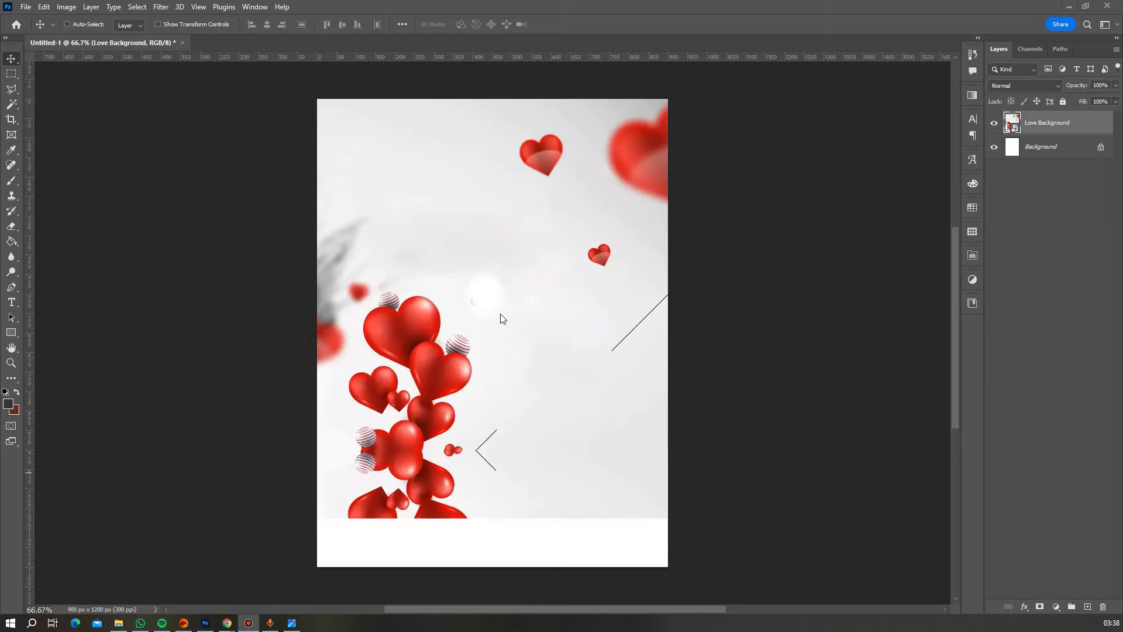
scroll(492, 316, "up", 2)
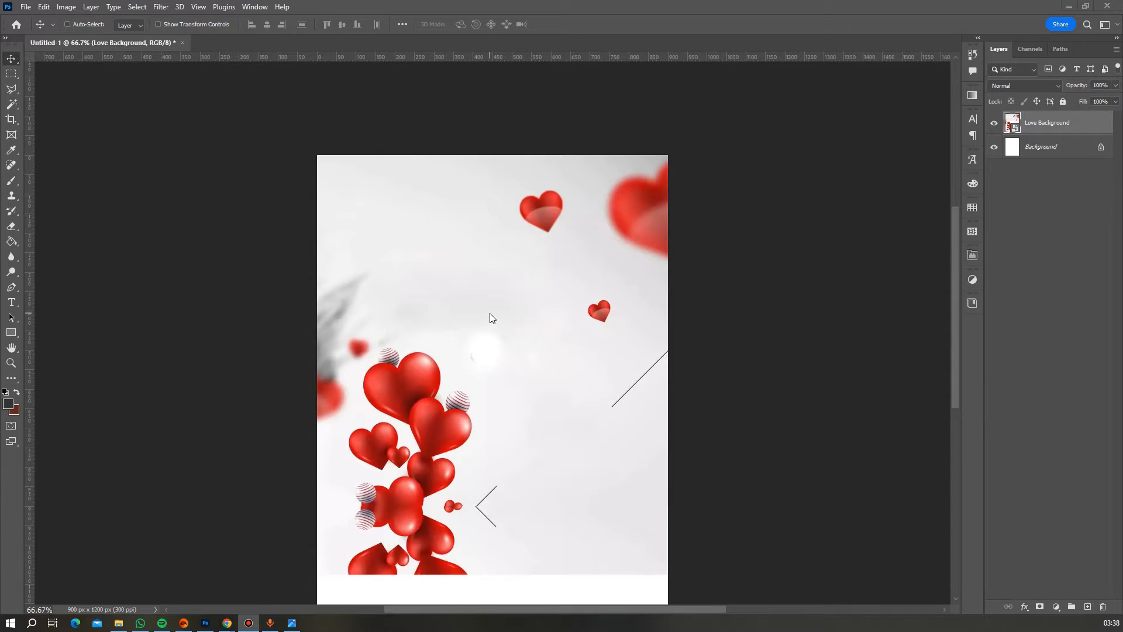
scroll(490, 317, "down", 2)
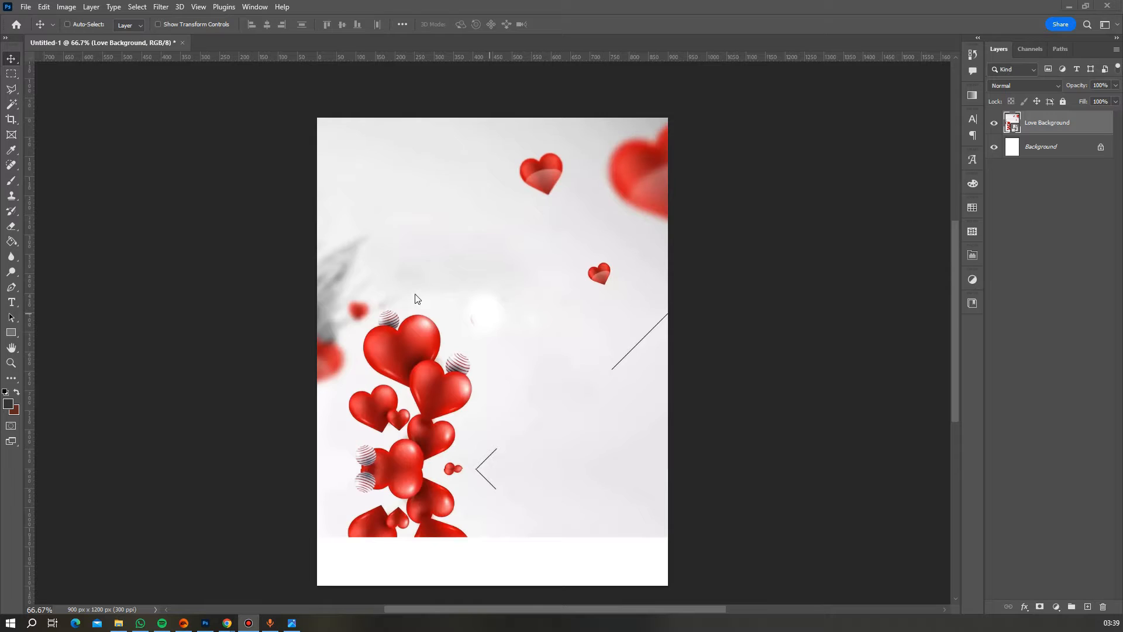
- Set the Type tool's font to Alista Script Regular
left_click(16, 307)
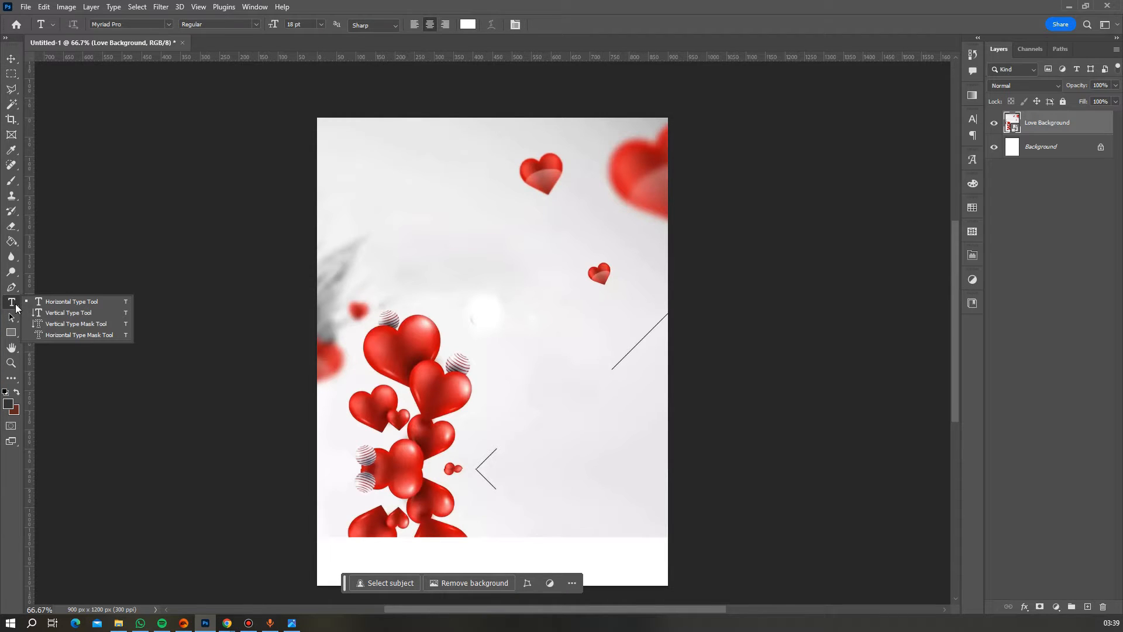
left_click(142, 26)
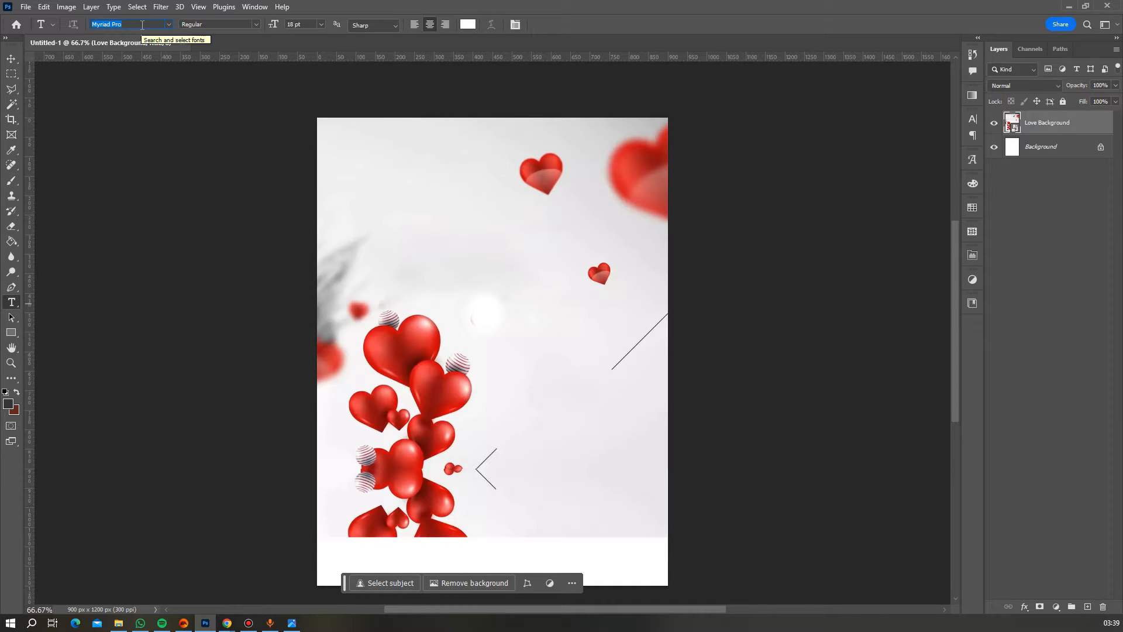
type("s")
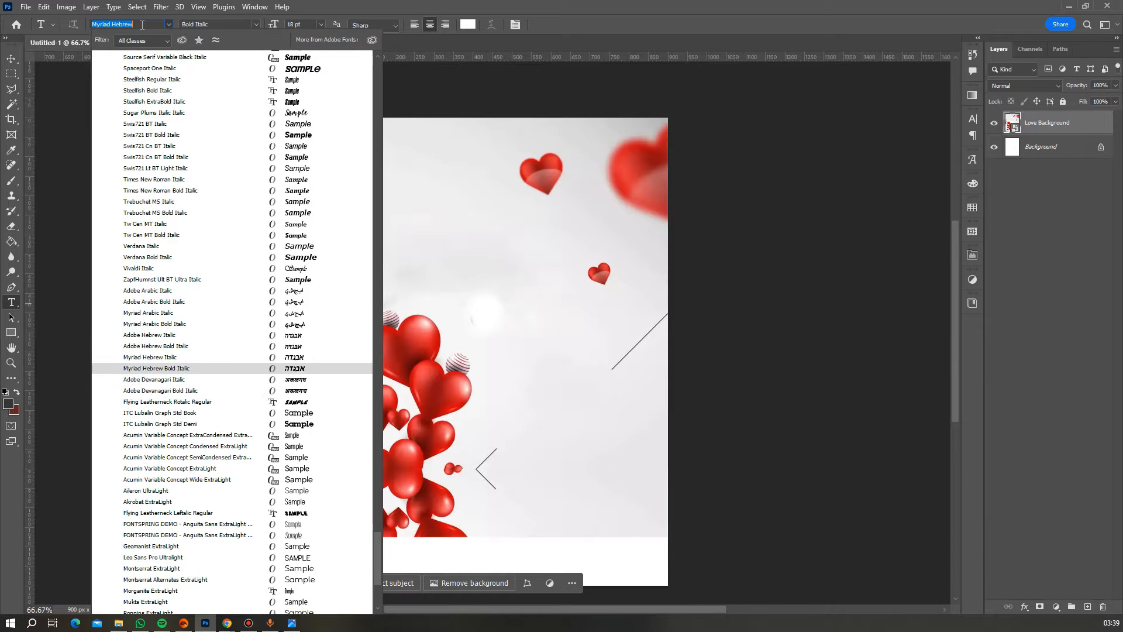
key("BackSpace")
type("al")
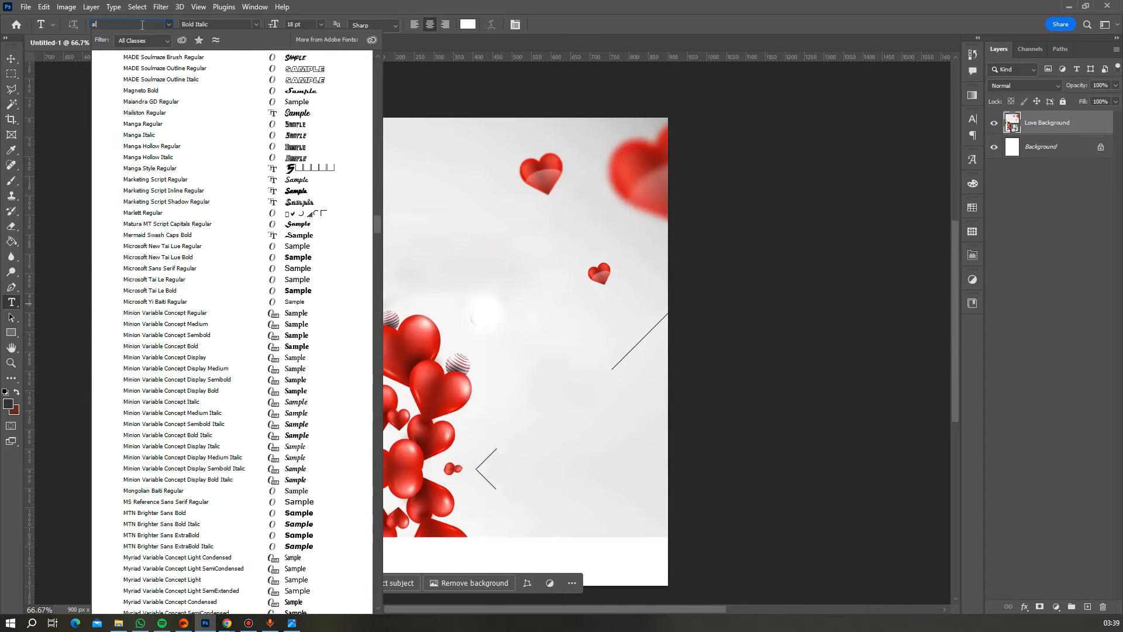
type("ista Script")
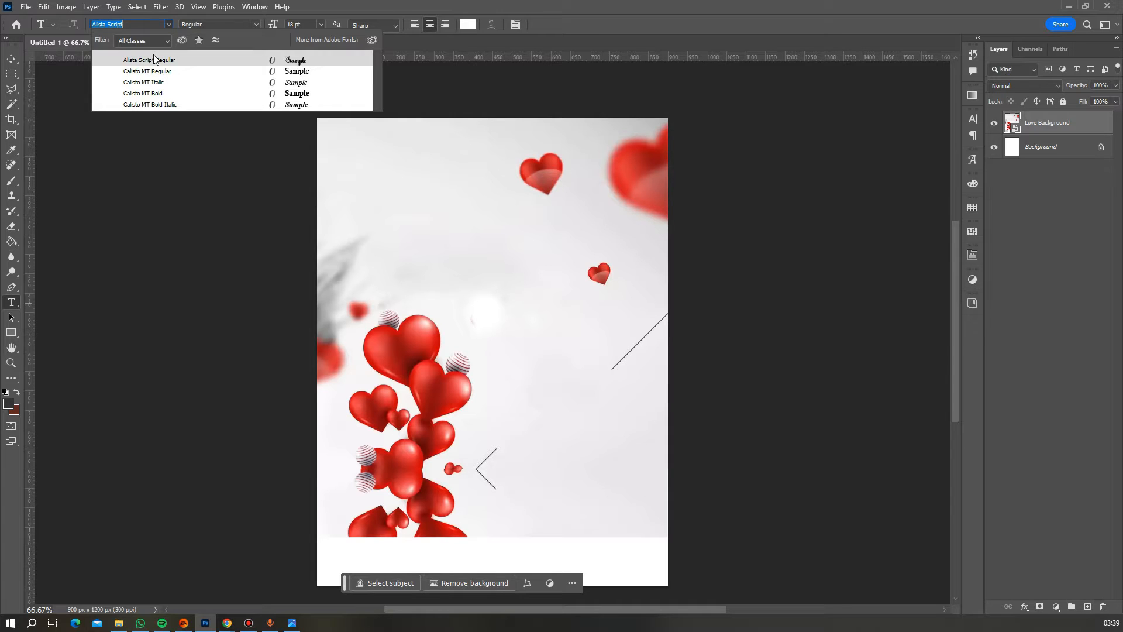
left_click(154, 60)
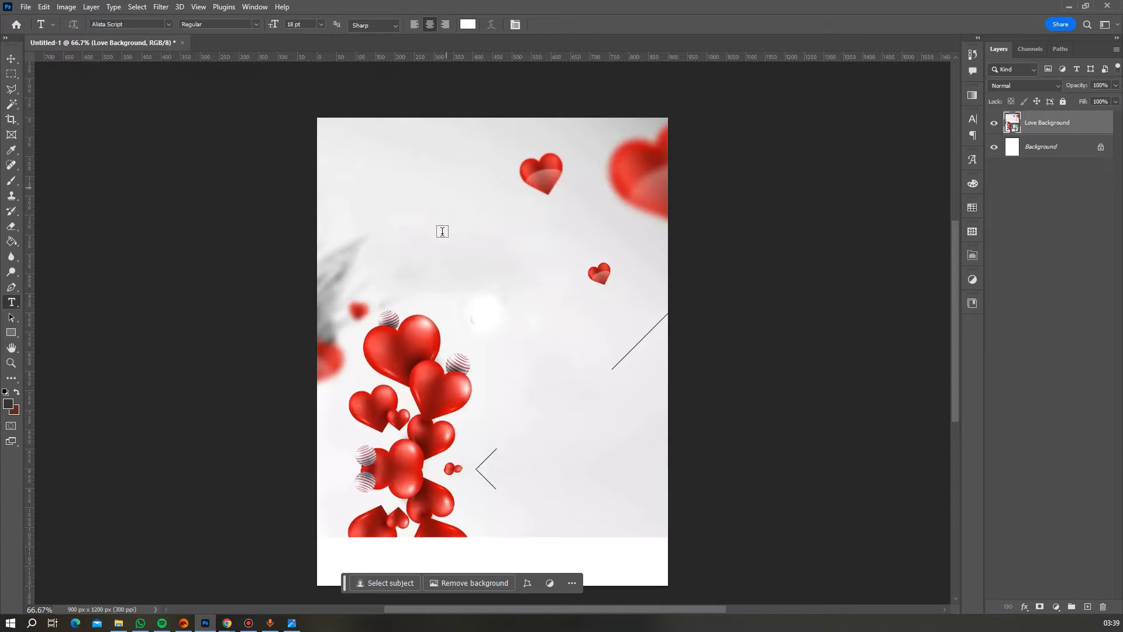
- Type the SPECIAL headline above the hearts and colour it the hearts' red
left_click(407, 239)
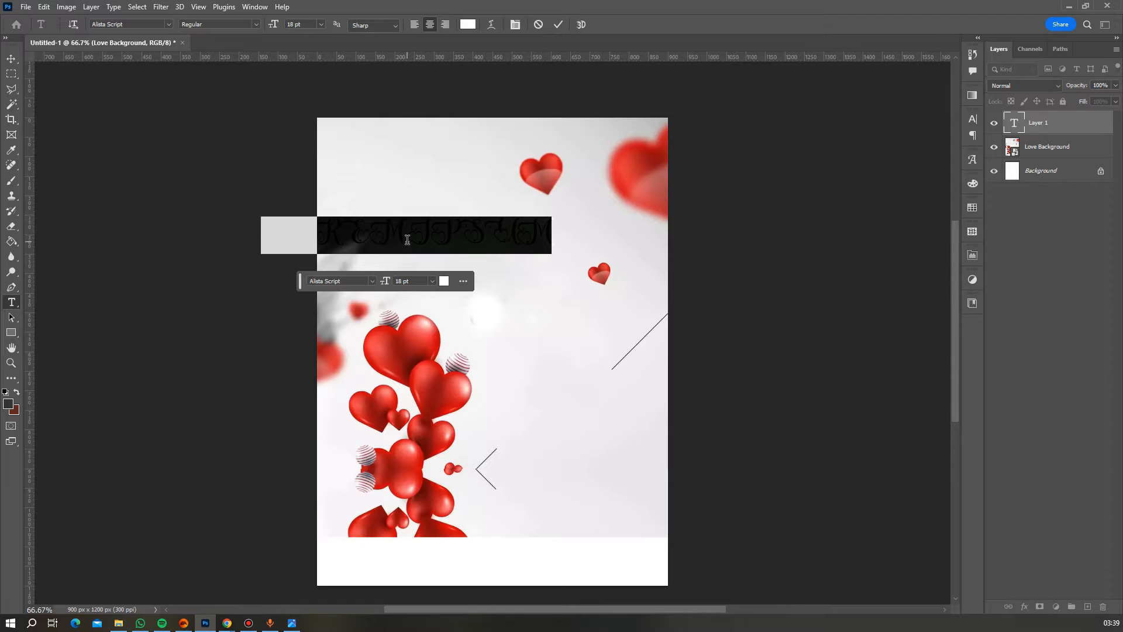
type("HAPP")
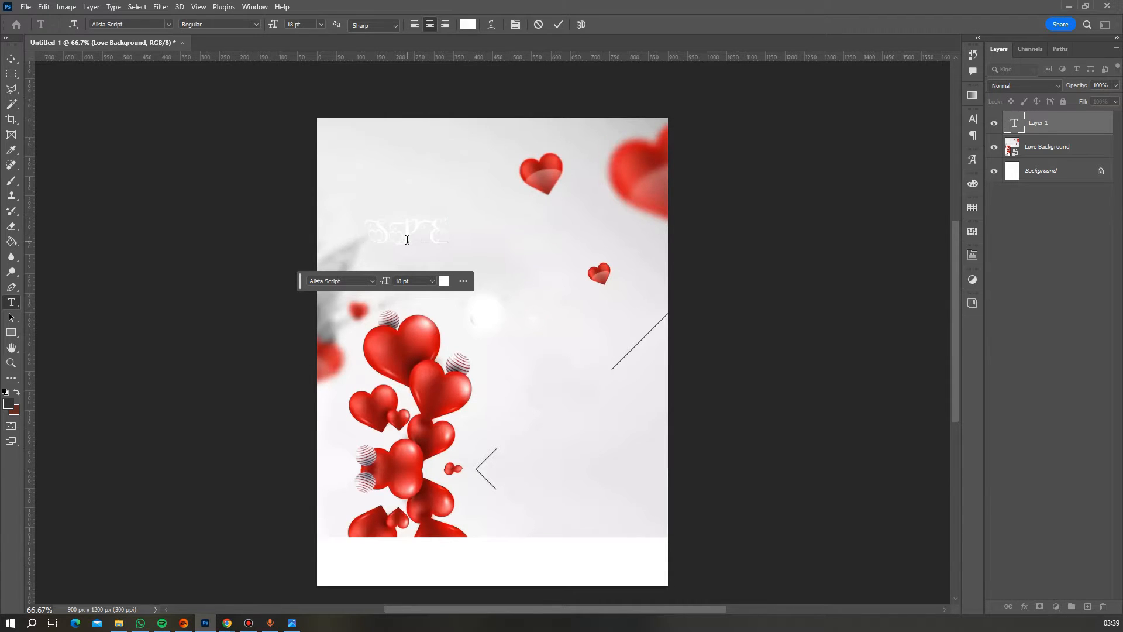
type("CIAL")
key("ctrl+a")
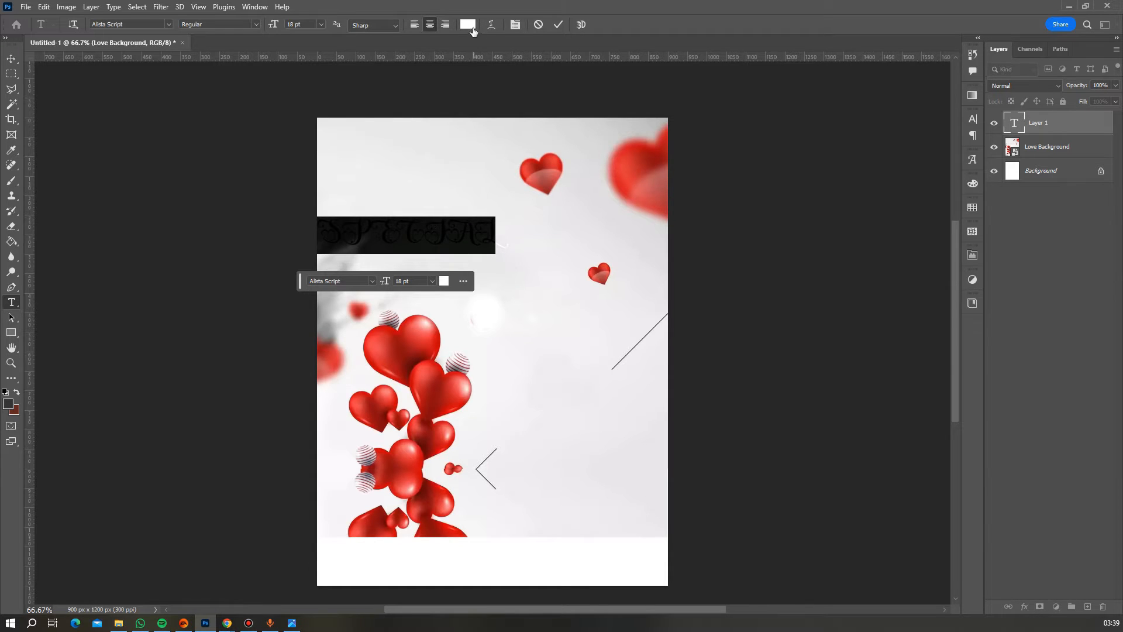
left_click(468, 24)
left_click(643, 149)
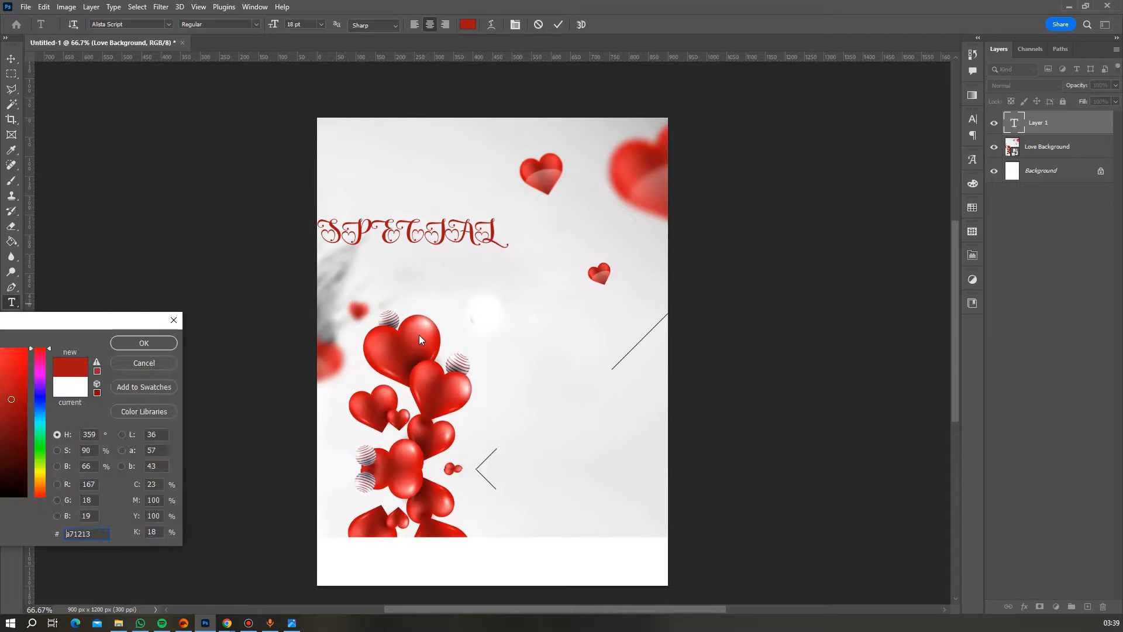
left_click(621, 347)
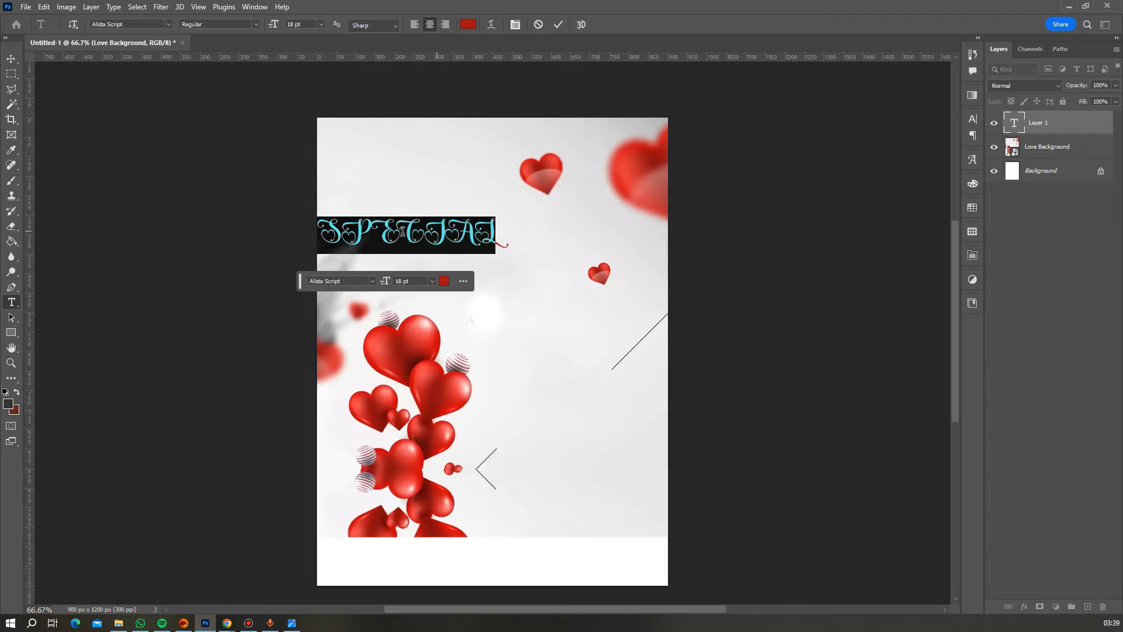
- Turn off All Caps so the headline reads Special, then commit the text
left_click(516, 25)
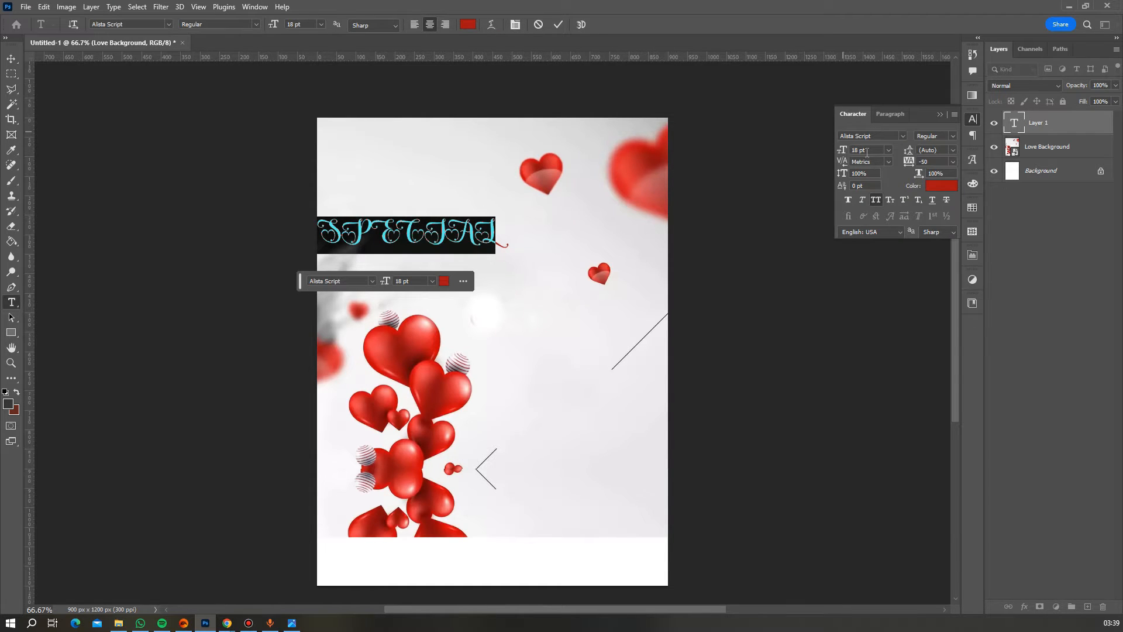
left_click(876, 200)
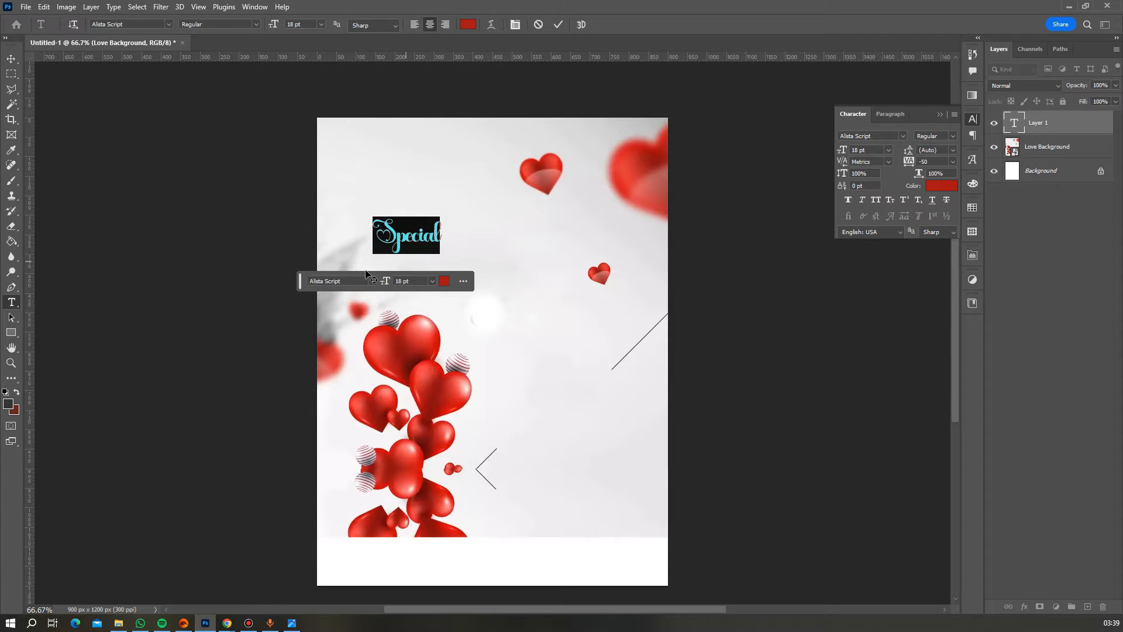
left_click_drag(298, 284, 693, 445)
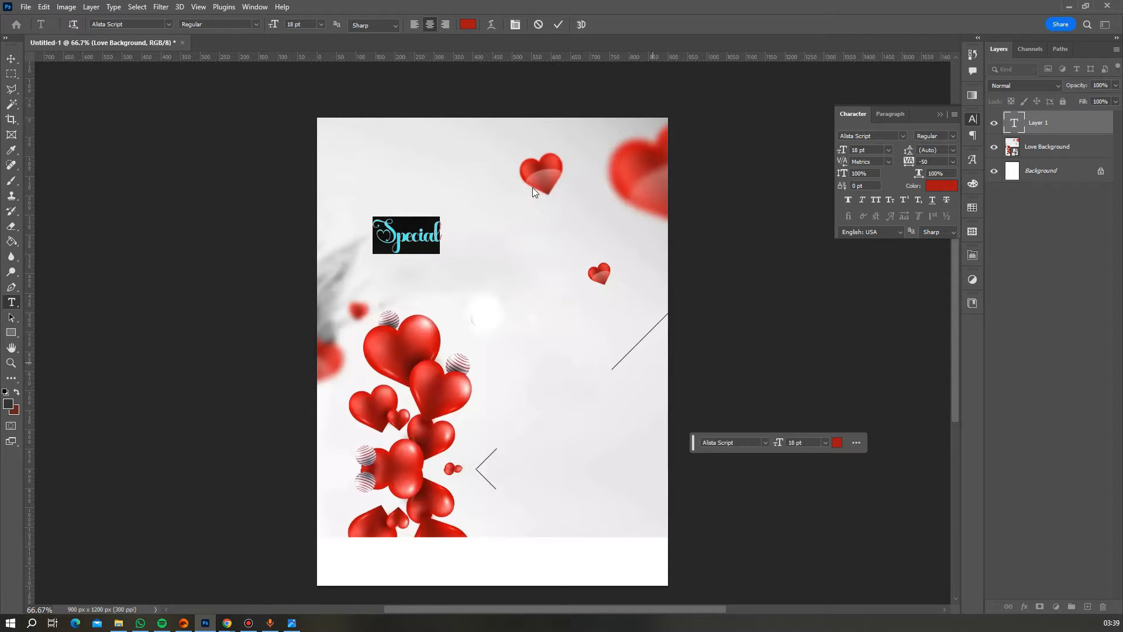
left_click(554, 25)
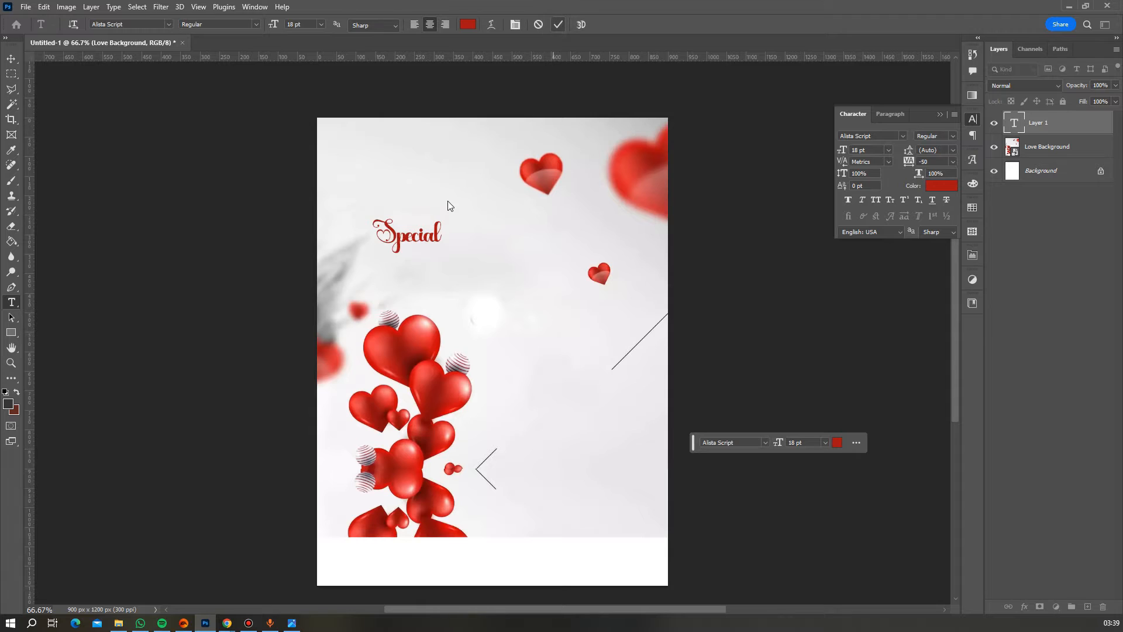
- Scale Special up to about three times its size and nudge it left
key("ctrl+t")
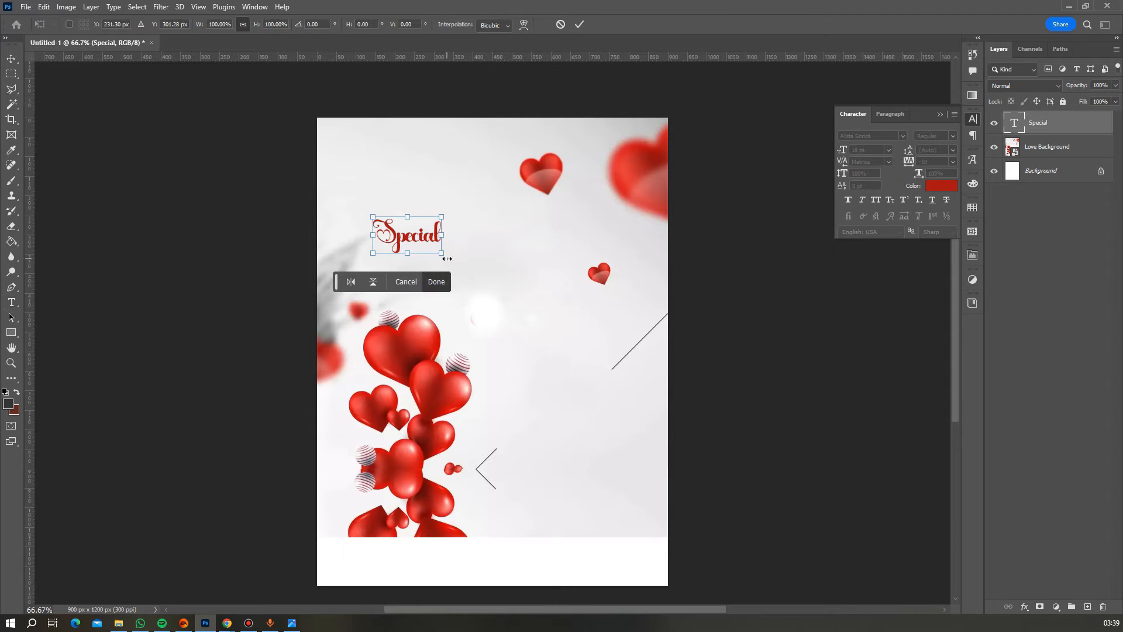
left_click_drag(446, 258, 578, 337)
key("Return")
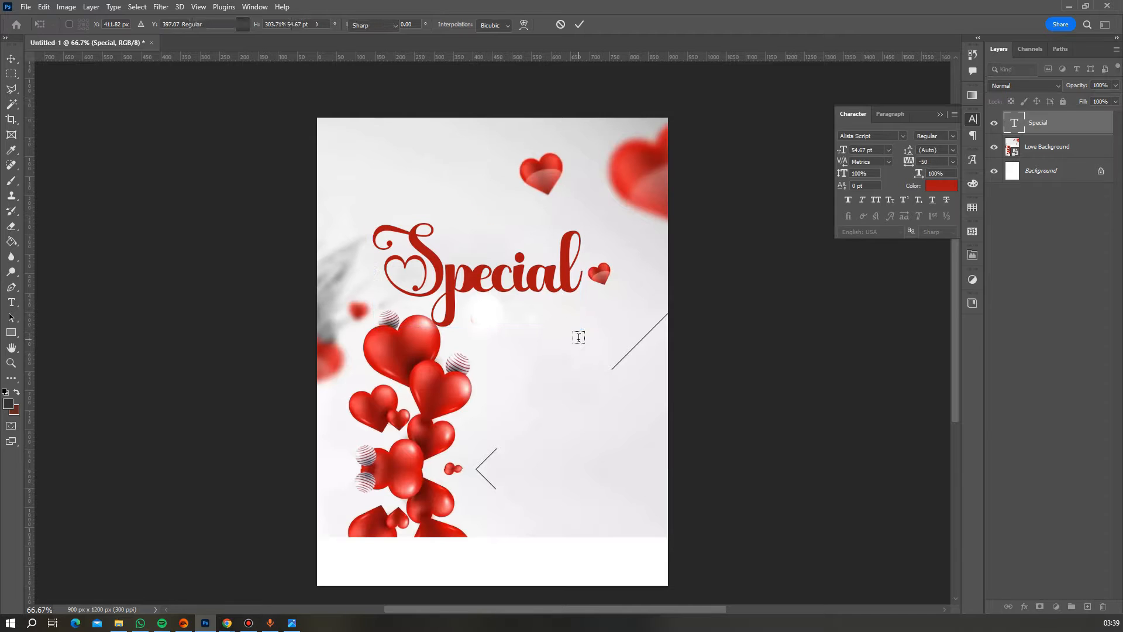
left_click_drag(522, 290, 510, 288)
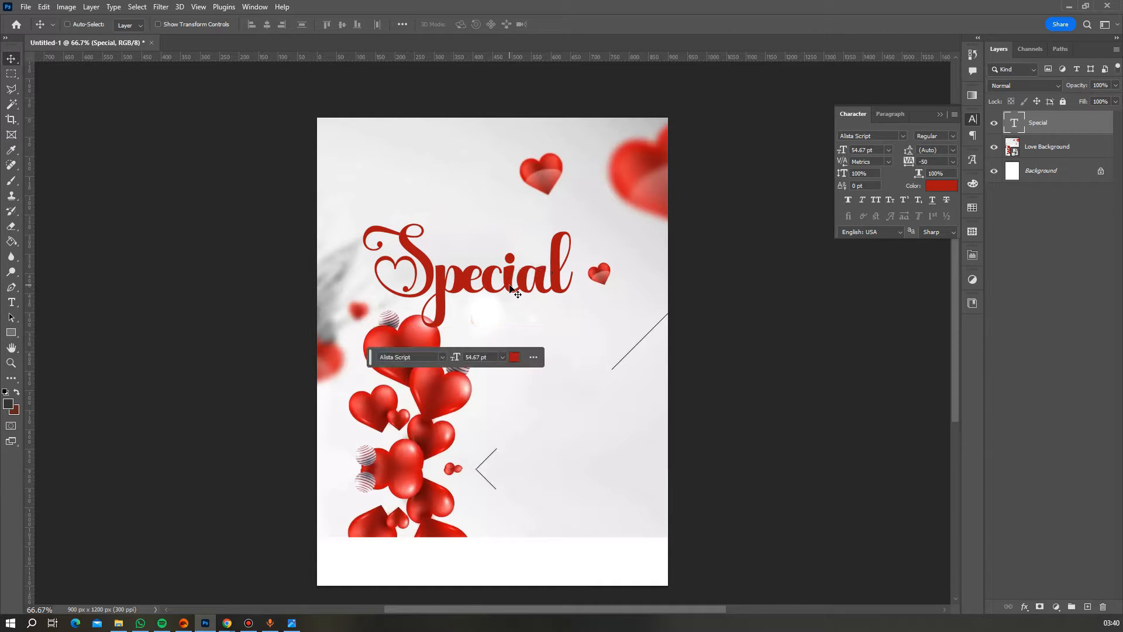
- Duplicate the Special layer, move the copy below it, and retype it as February
key("ctrl+j")
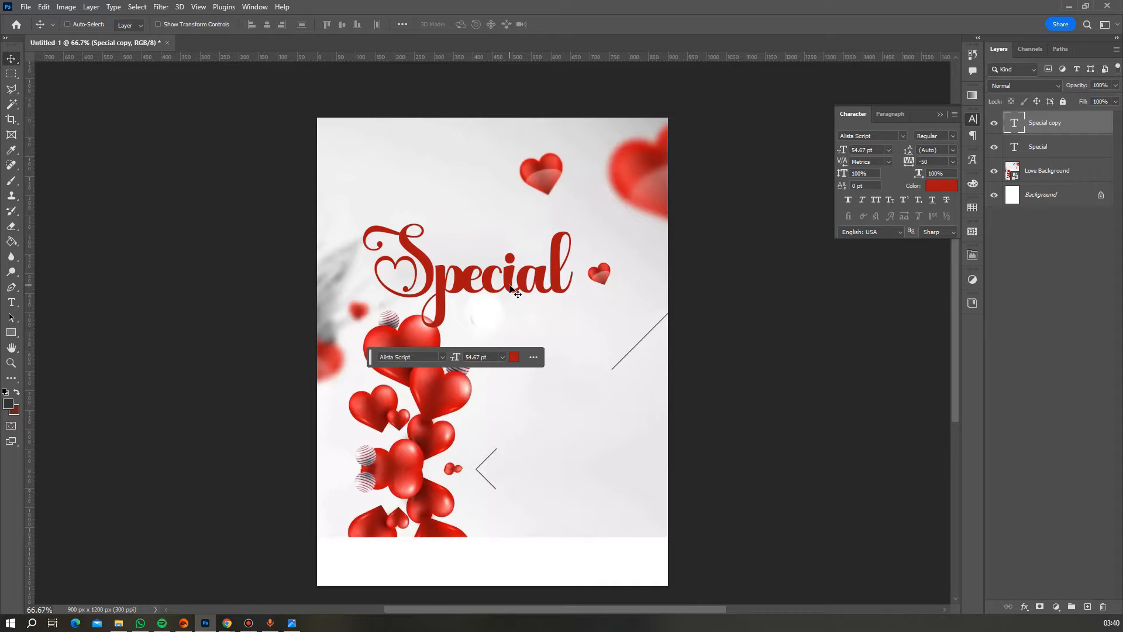
left_click_drag(511, 288, 566, 386)
double_click(566, 386)
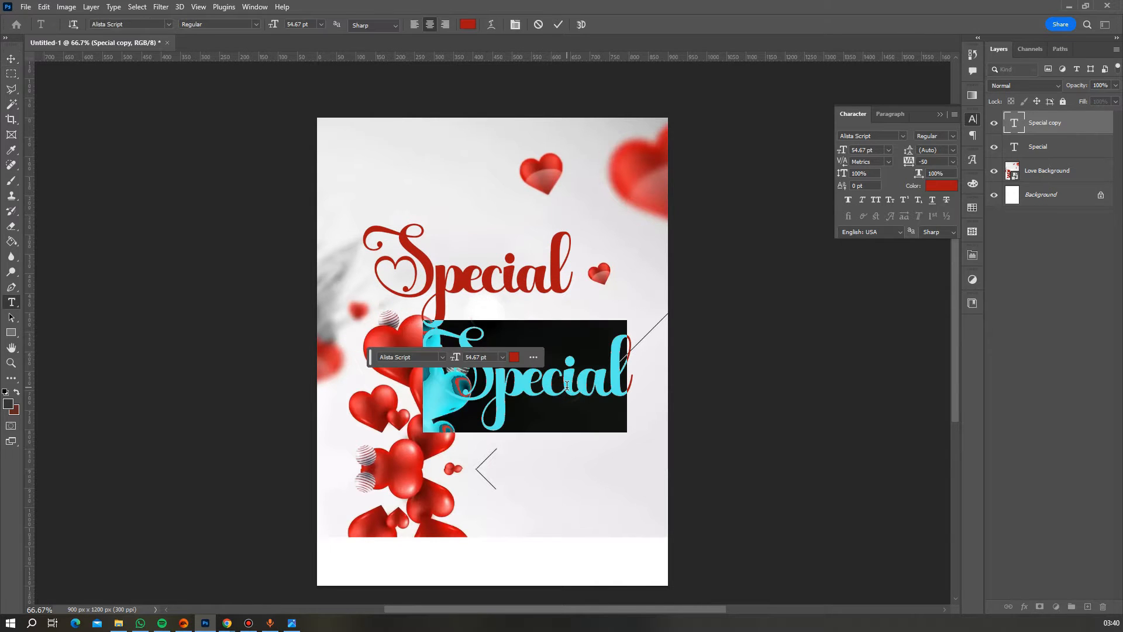
type("Fe")
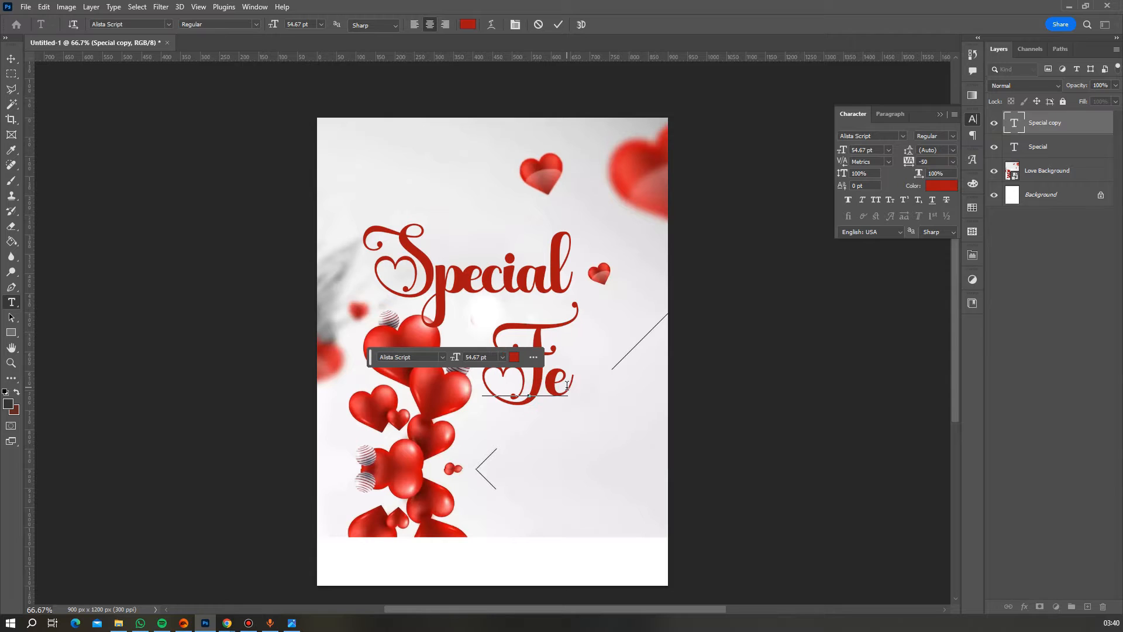
type("bru")
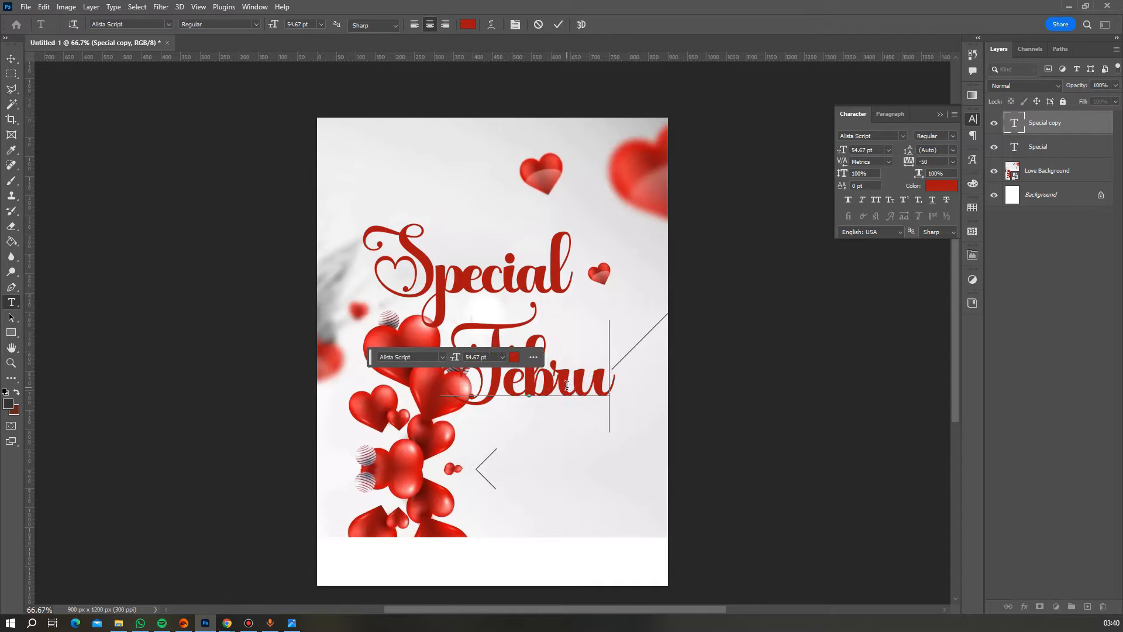
type("ary")
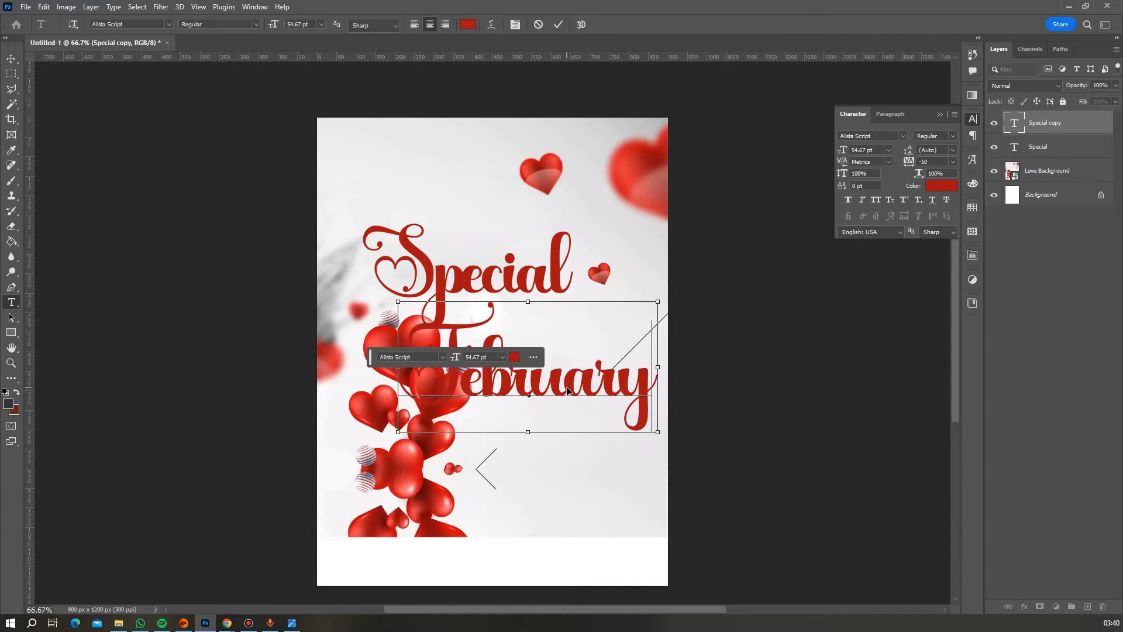
- Set February's letter tracking to -25, then to -10
key("ctrl+a")
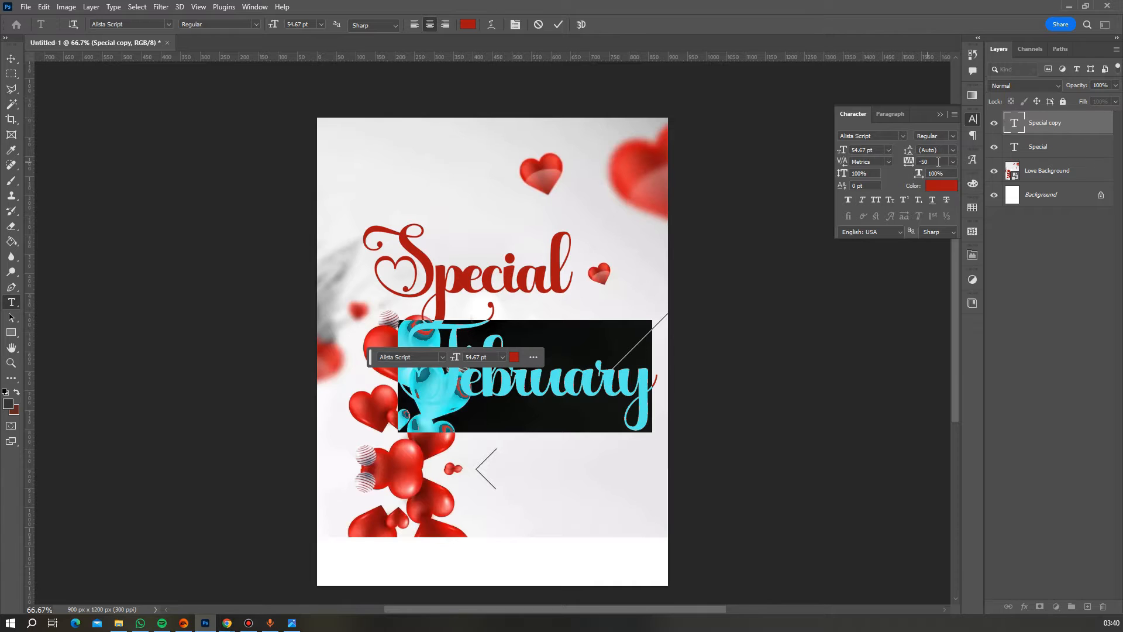
left_click(953, 162)
left_click(946, 202)
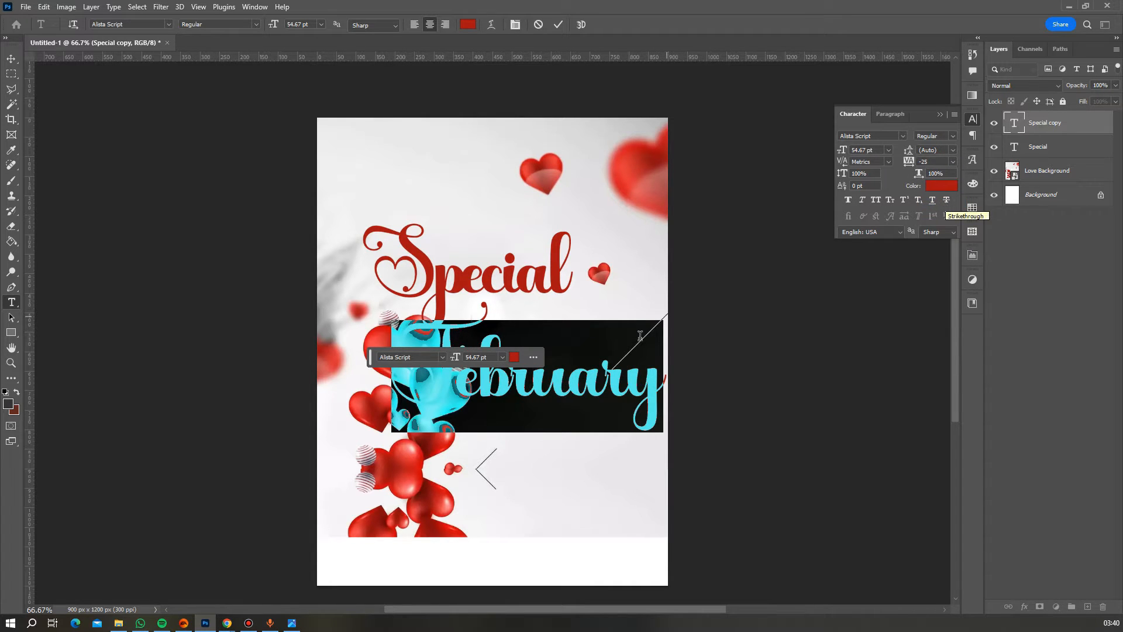
left_click(954, 162)
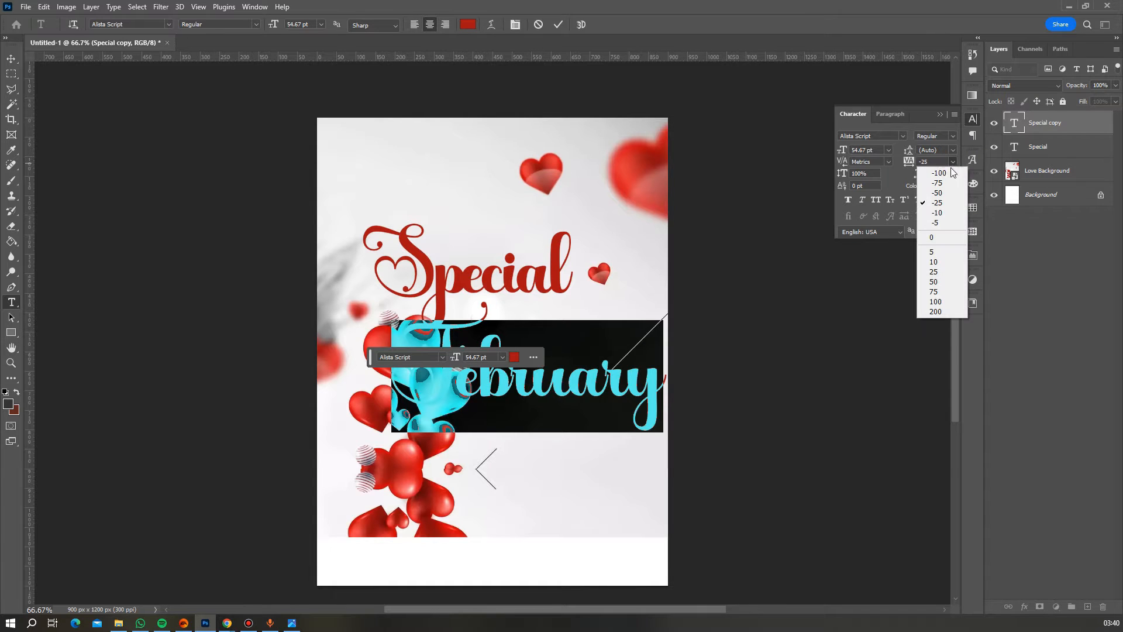
left_click(942, 216)
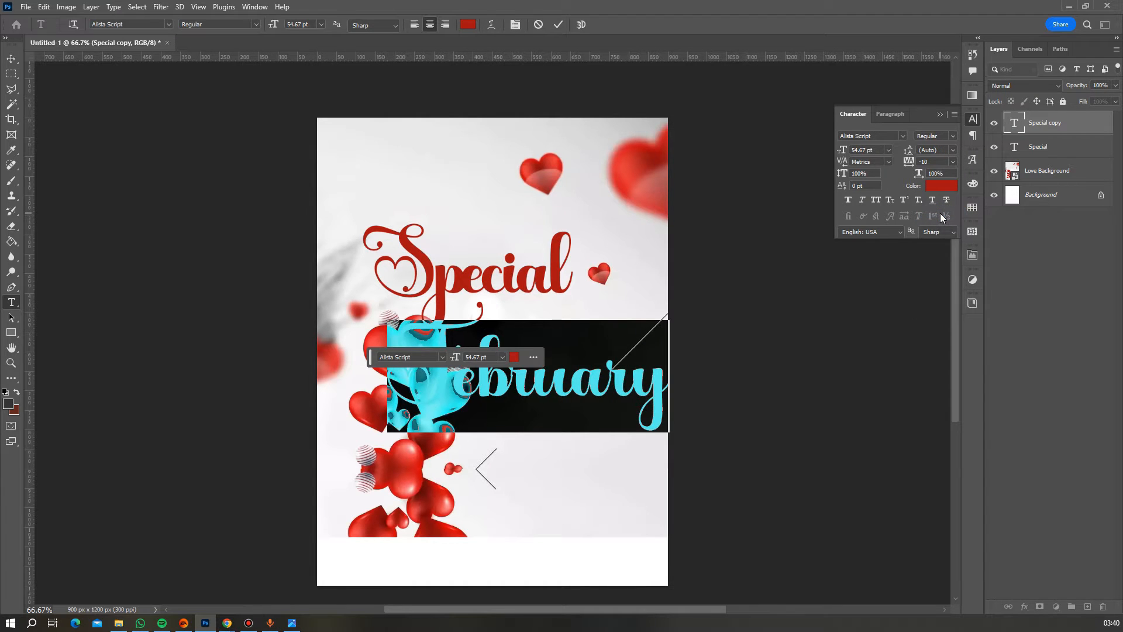
- Shrink February to about 40% and position it just above Special
left_click(560, 24)
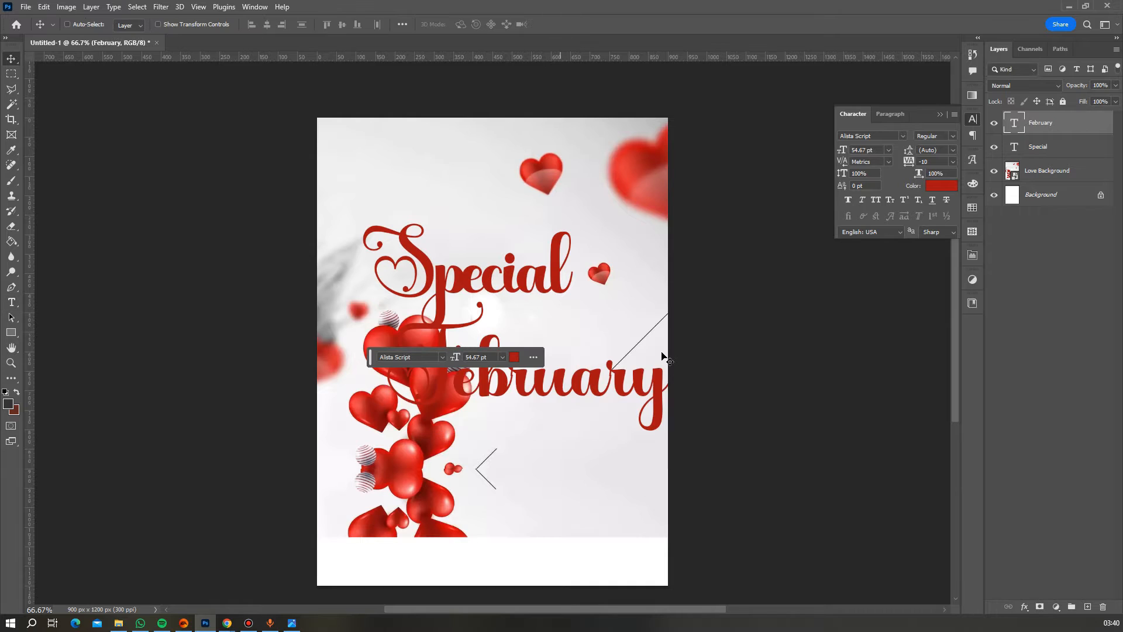
key("ctrl+t")
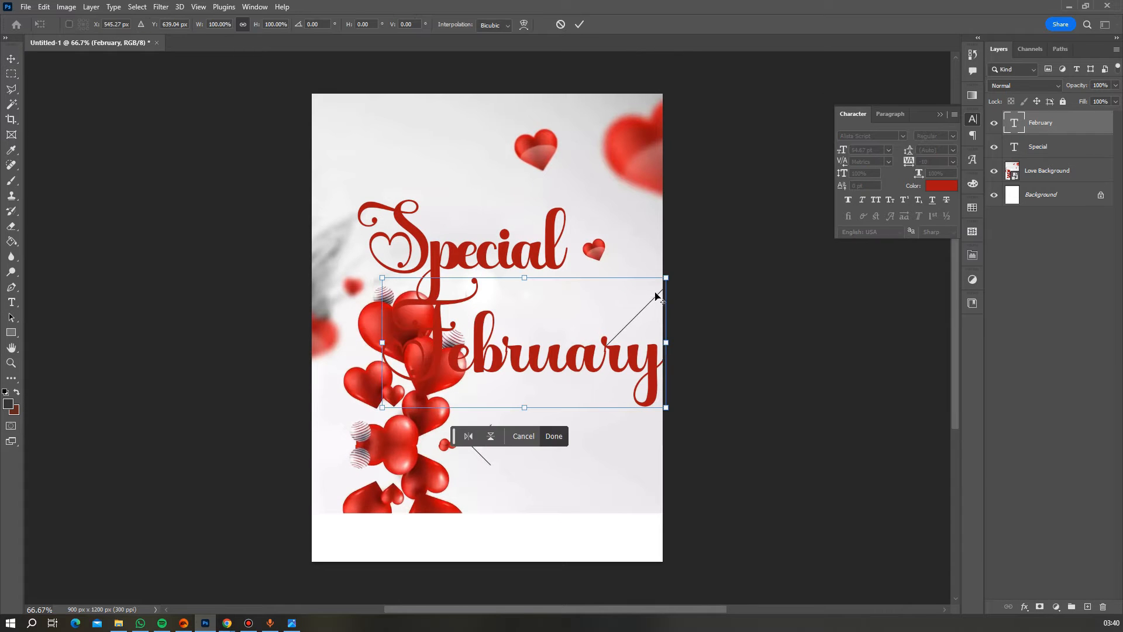
left_click_drag(666, 278, 516, 225)
left_click_drag(515, 224, 540, 210)
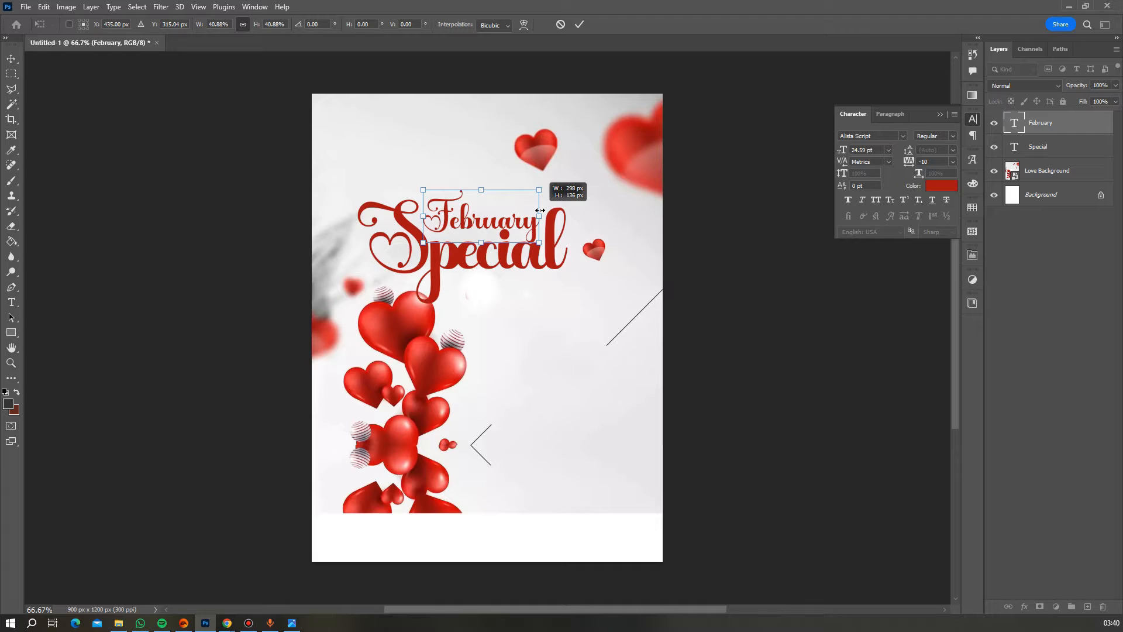
left_click_drag(540, 210, 540, 210)
key("Return")
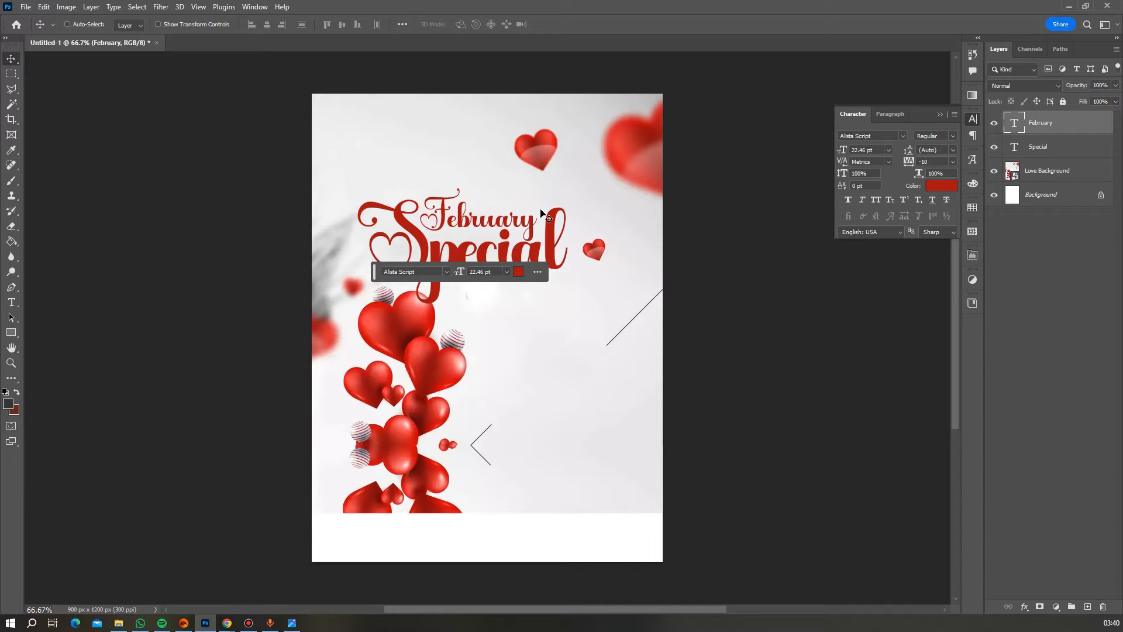
- Move the floating text panel off the artwork and duplicate the February layer
left_click_drag(375, 278, 700, 495)
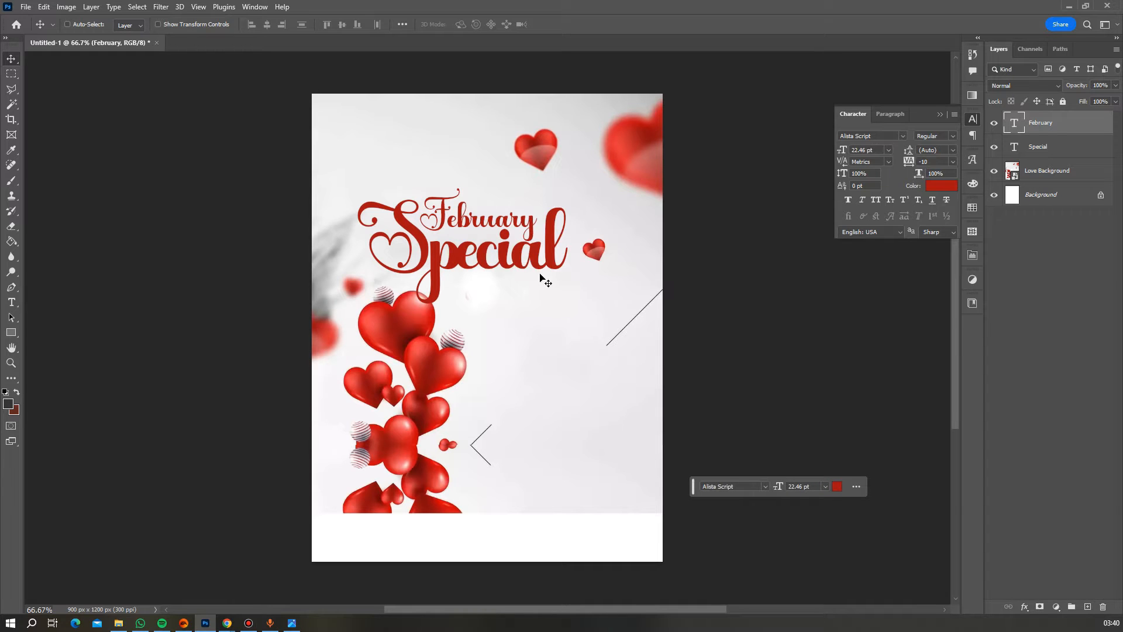
right_click(490, 223)
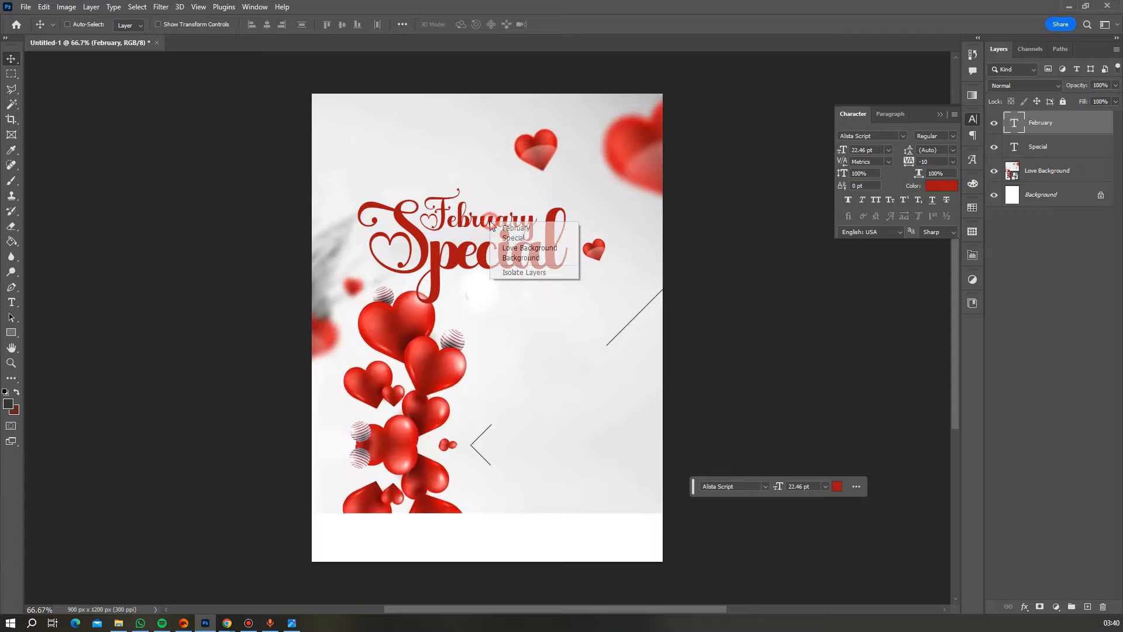
left_click(534, 231)
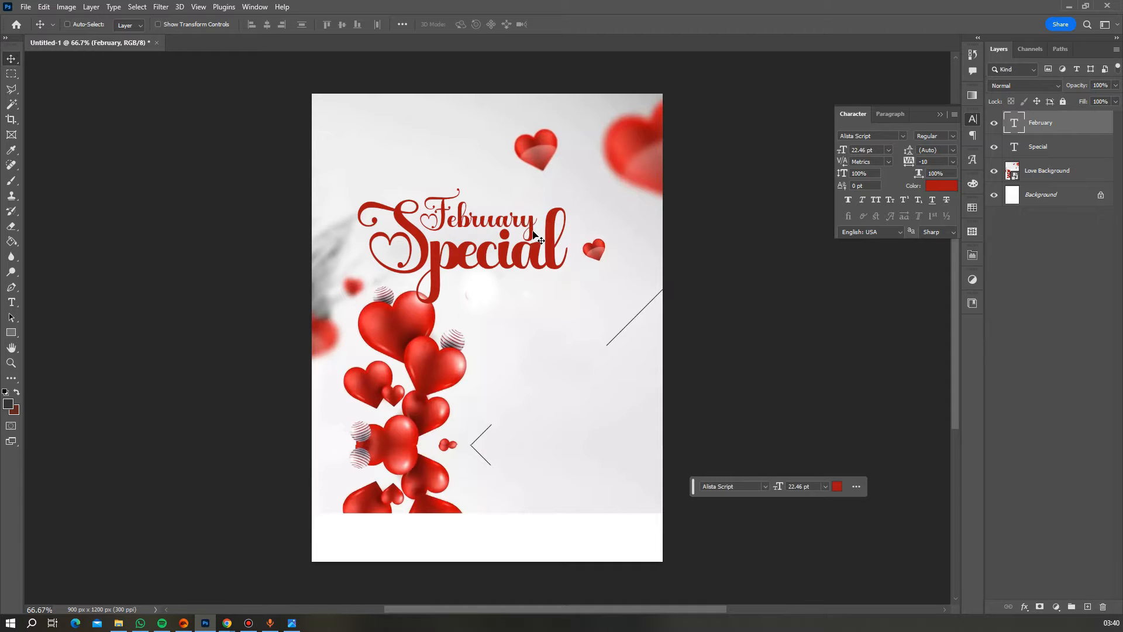
key("ctrl+j")
- Move the copy below Special and retype it as 'Relationship hangout'
left_click_drag(532, 232, 526, 300)
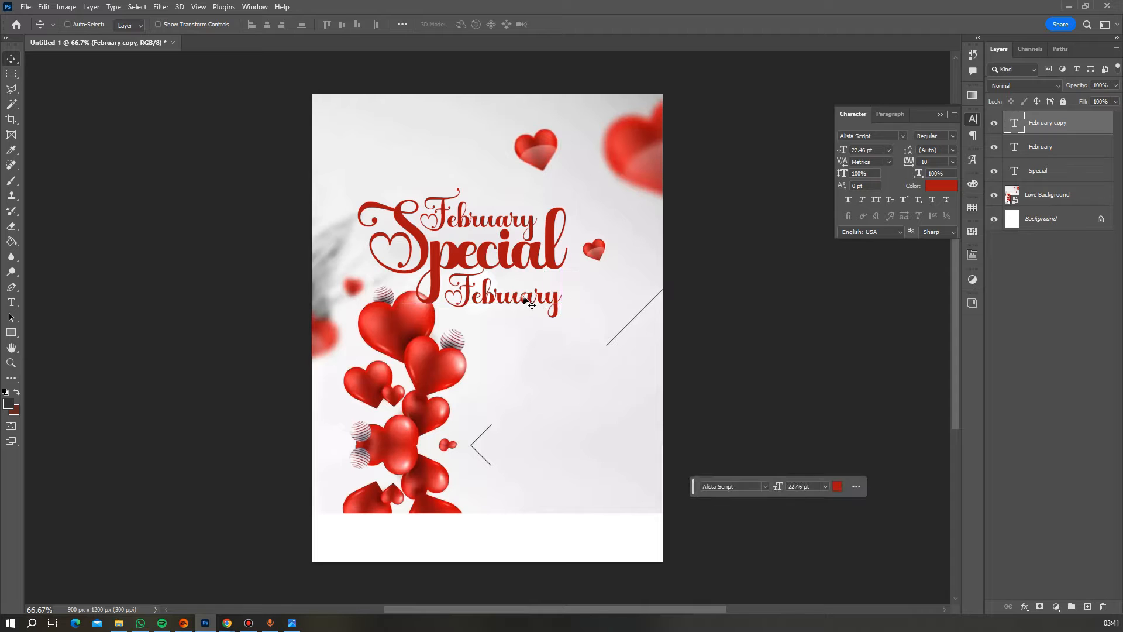
double_click(524, 295)
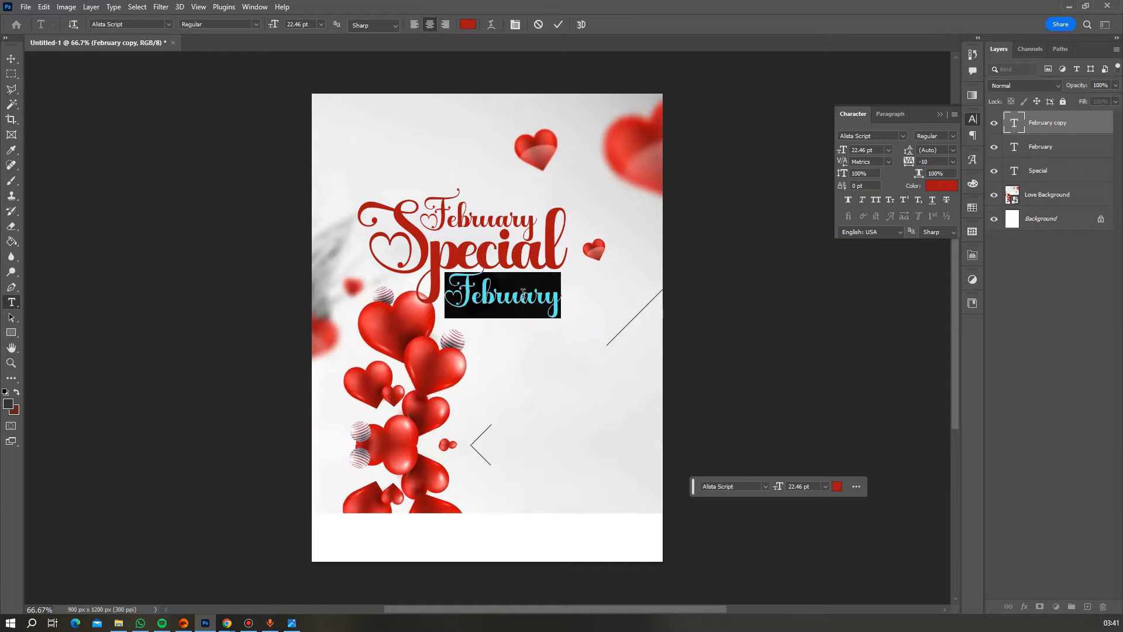
type("Rel")
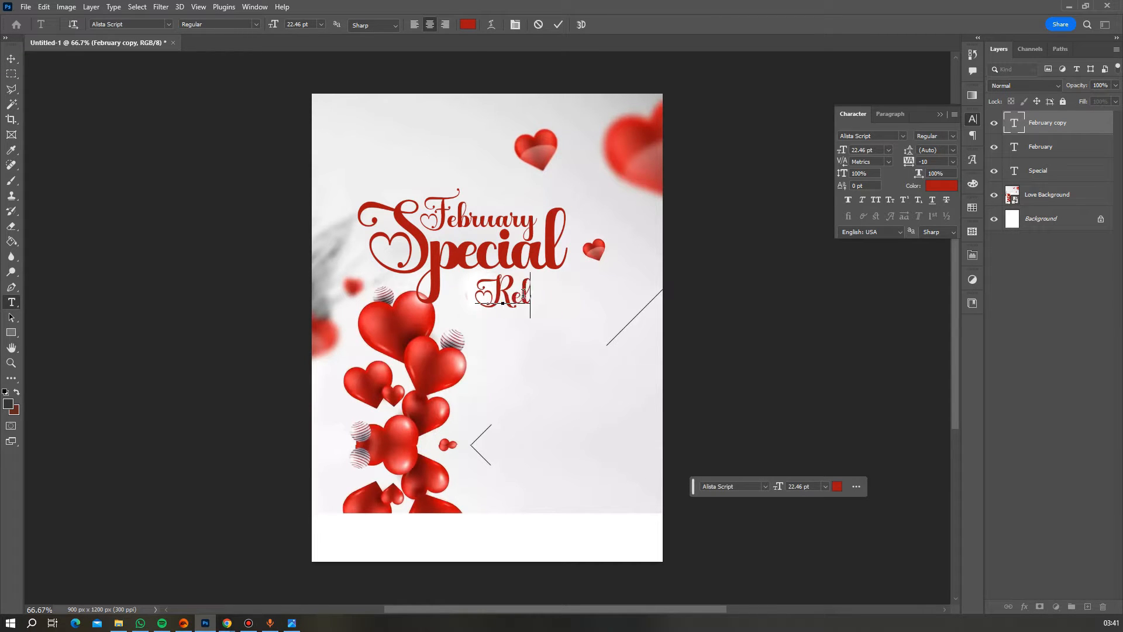
type("ations")
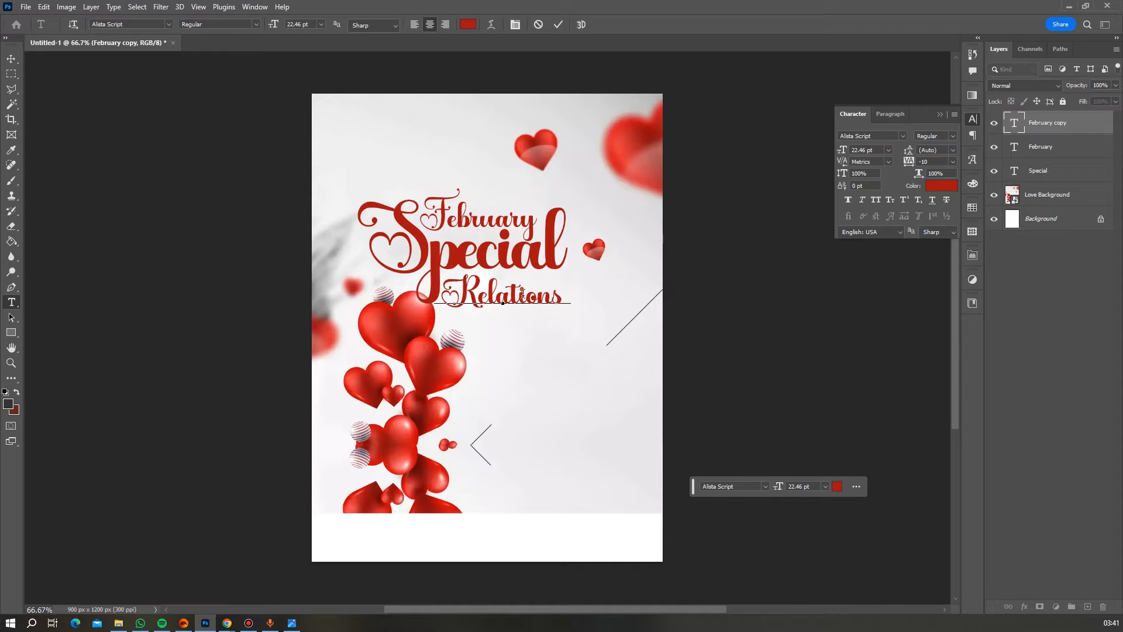
type("hip han")
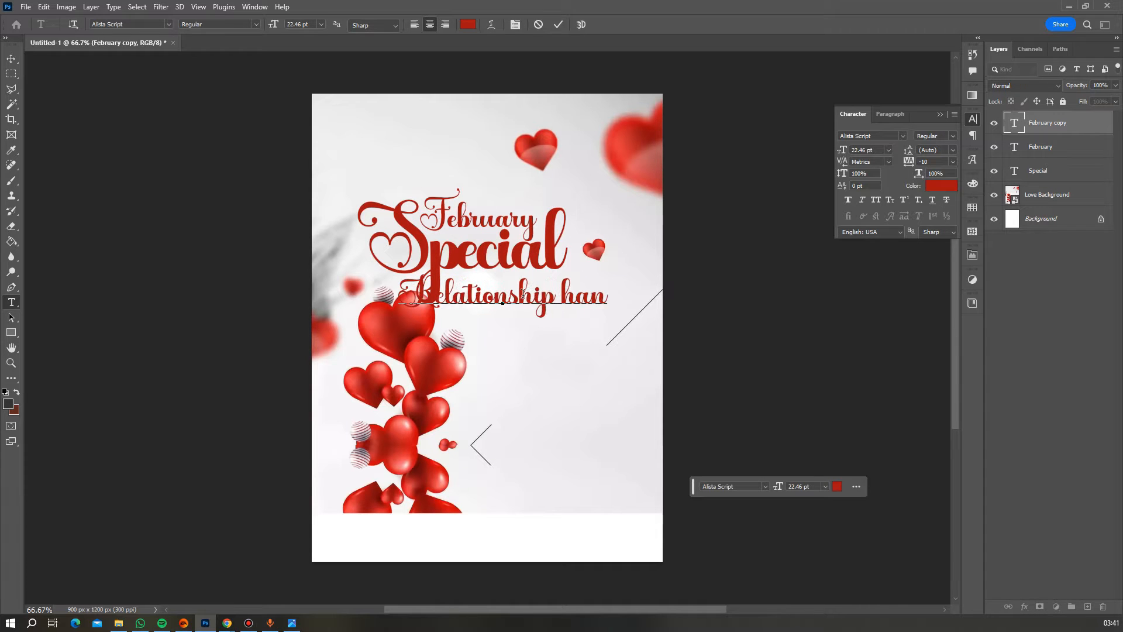
type("gout")
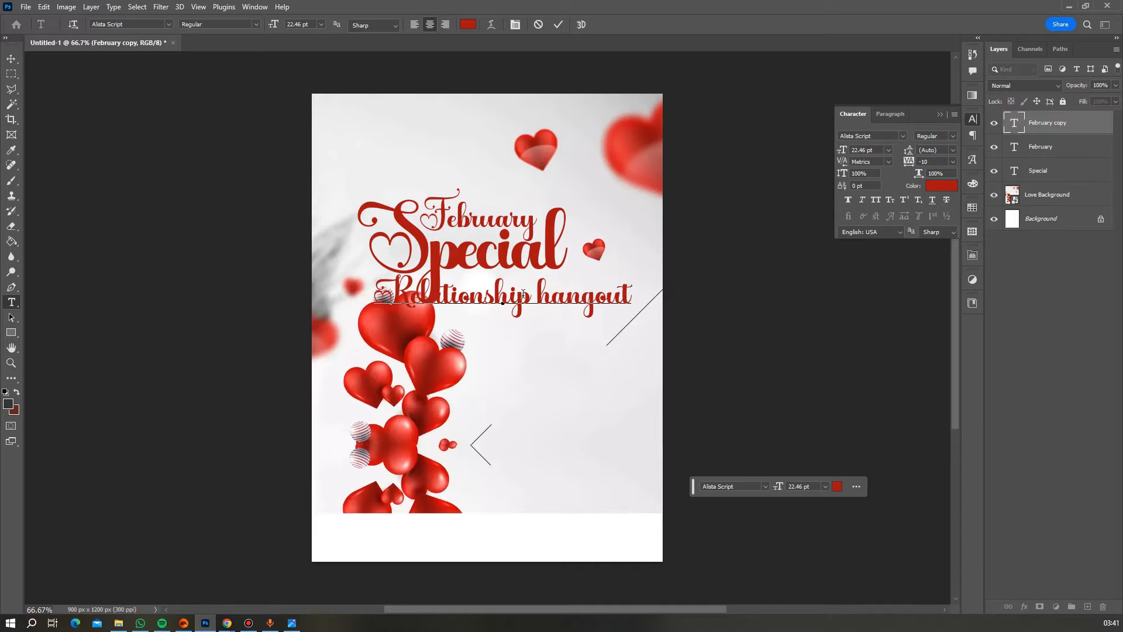
- Set the Relationship hangout text to 16 pt and commit it
key("ctrl")
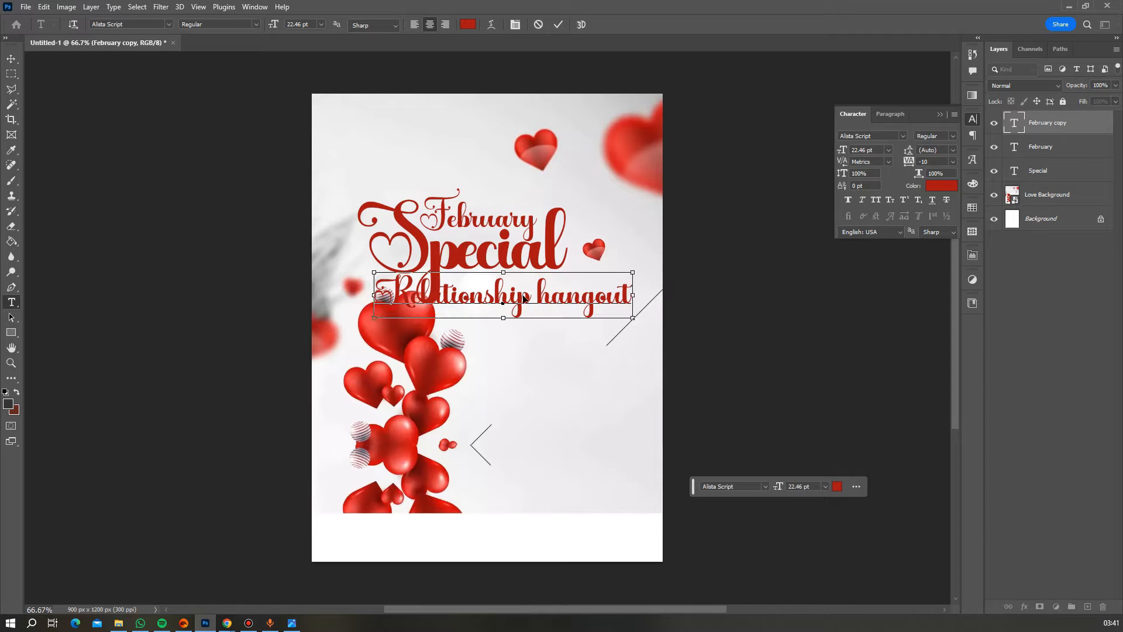
key("ctrl+a")
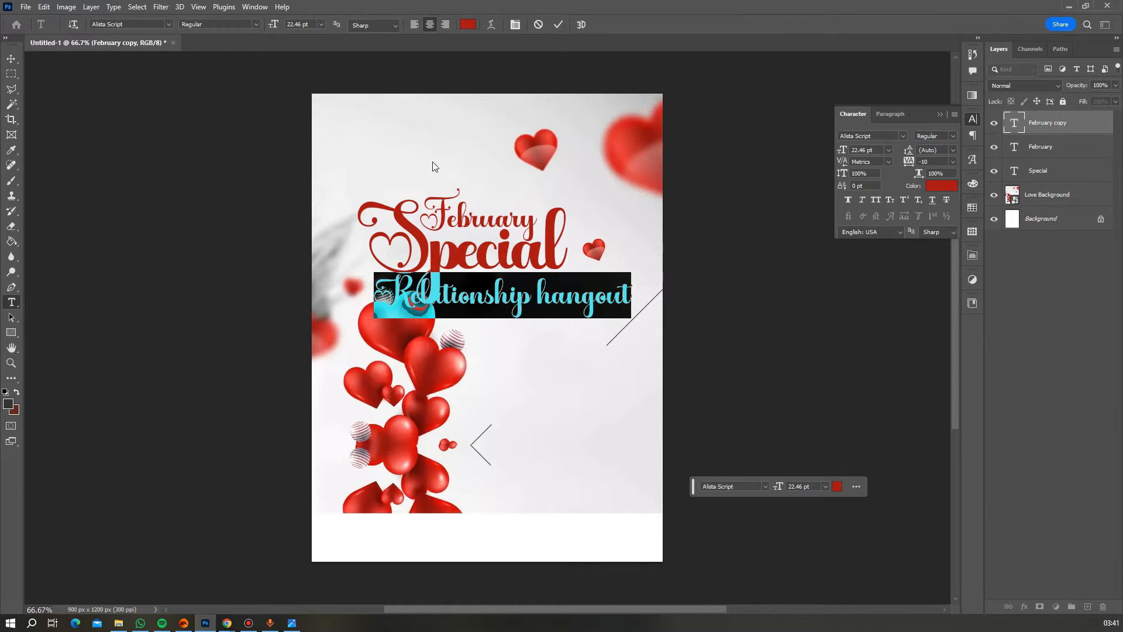
left_click(323, 26)
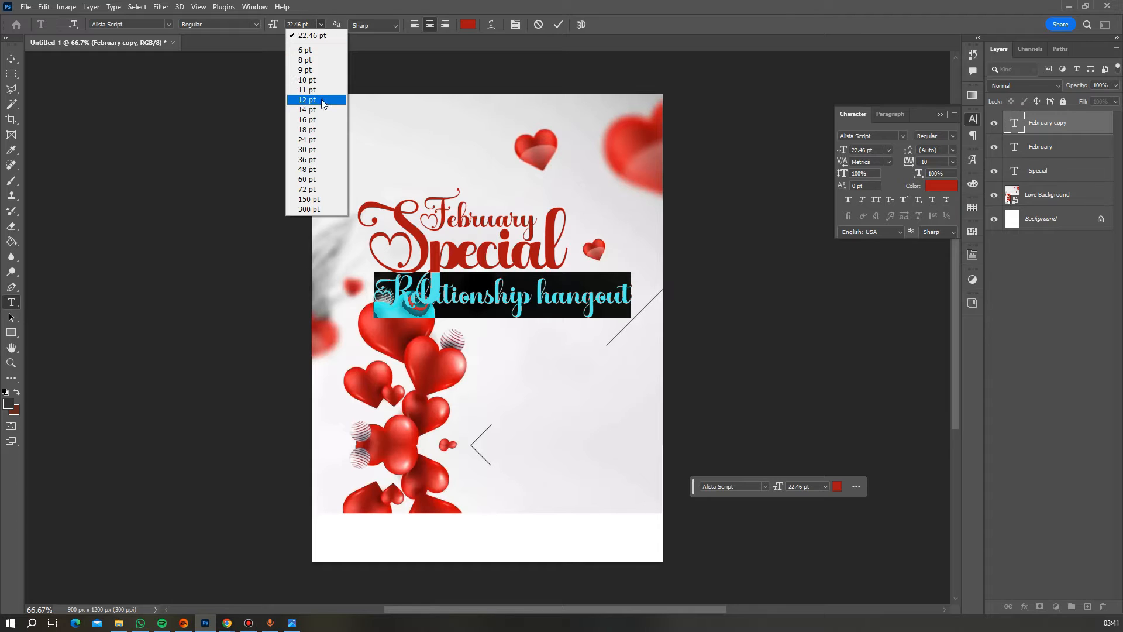
left_click(317, 120)
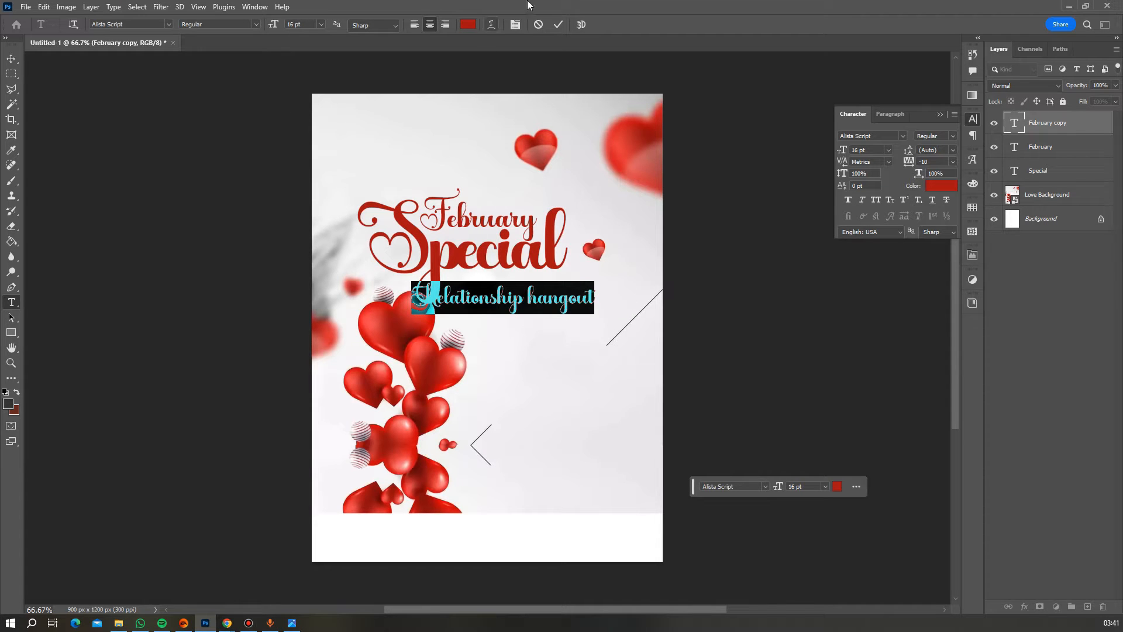
left_click(558, 25)
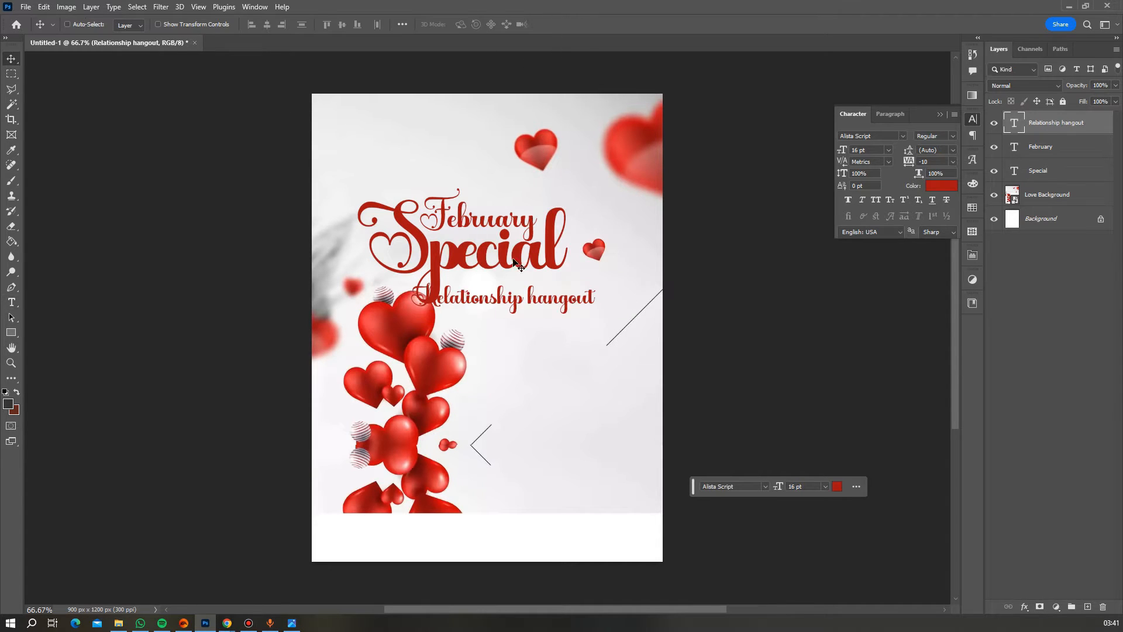
- Move the subtitle under Special, scale it to about 64%, and nudge it up twice
left_click_drag(503, 296, 535, 289)
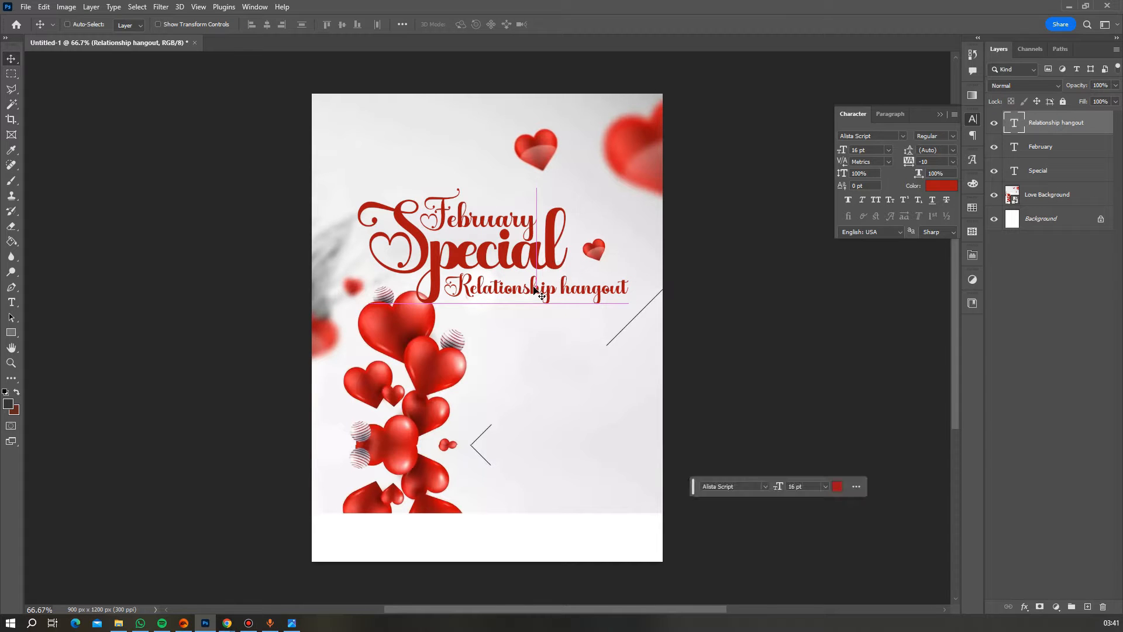
key("ctrl+t")
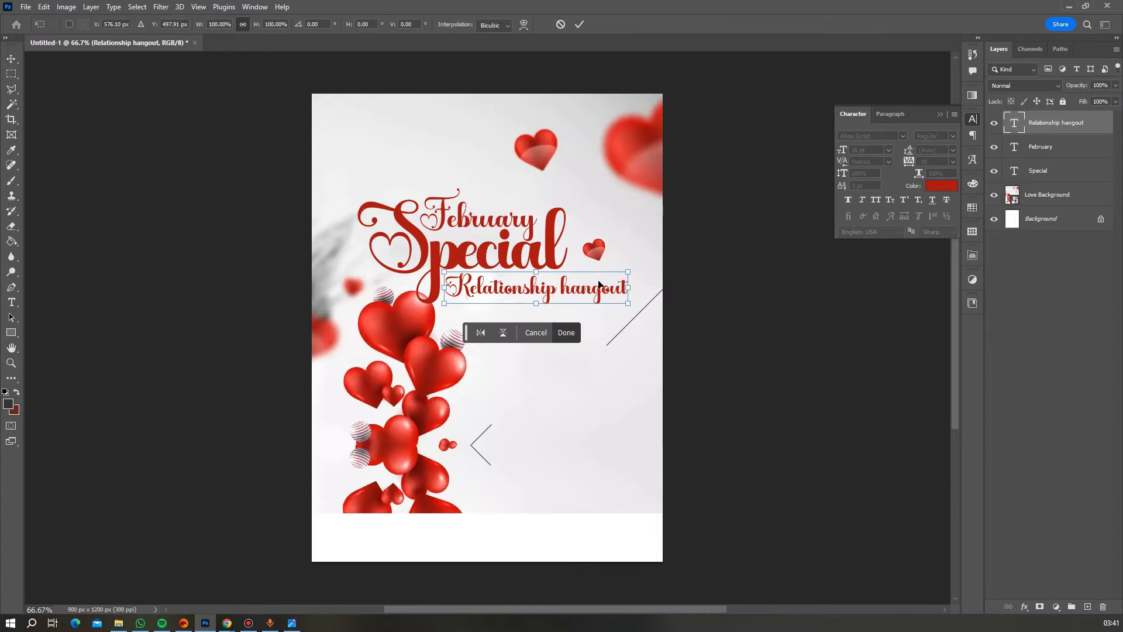
left_click_drag(622, 287, 555, 287)
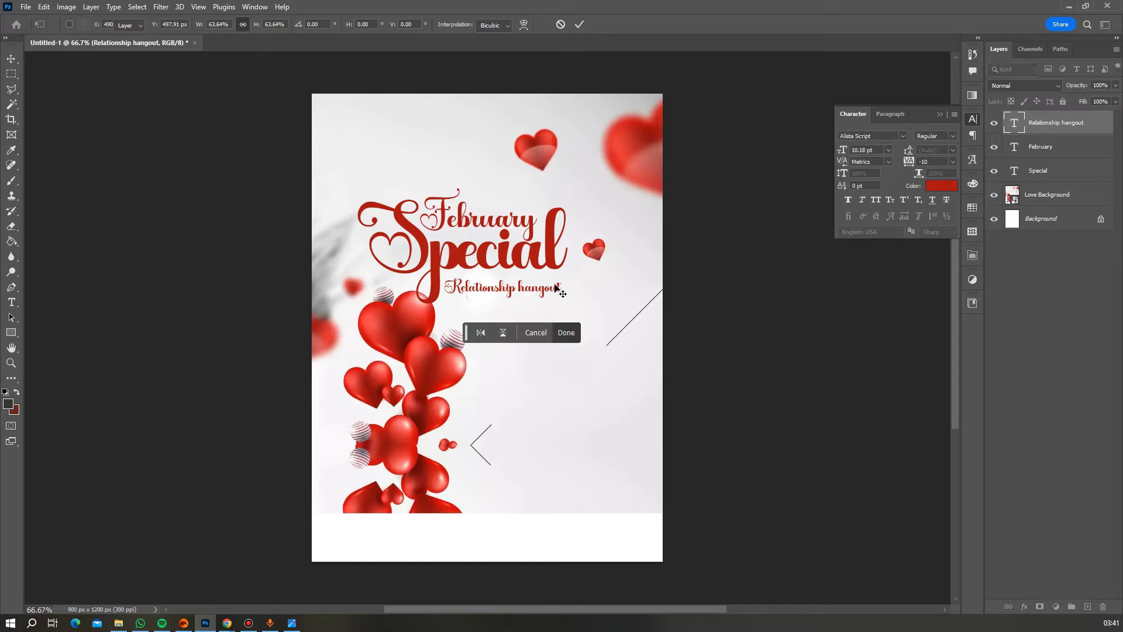
key("Return")
key("Up")
key("Up")
key("Up")
key("Up")
key("Up")
key("Up")
key("Up")
key("Up")
key("Up")
key("Up")
key("Up")
key("Up")
key("Up")
key("Up")
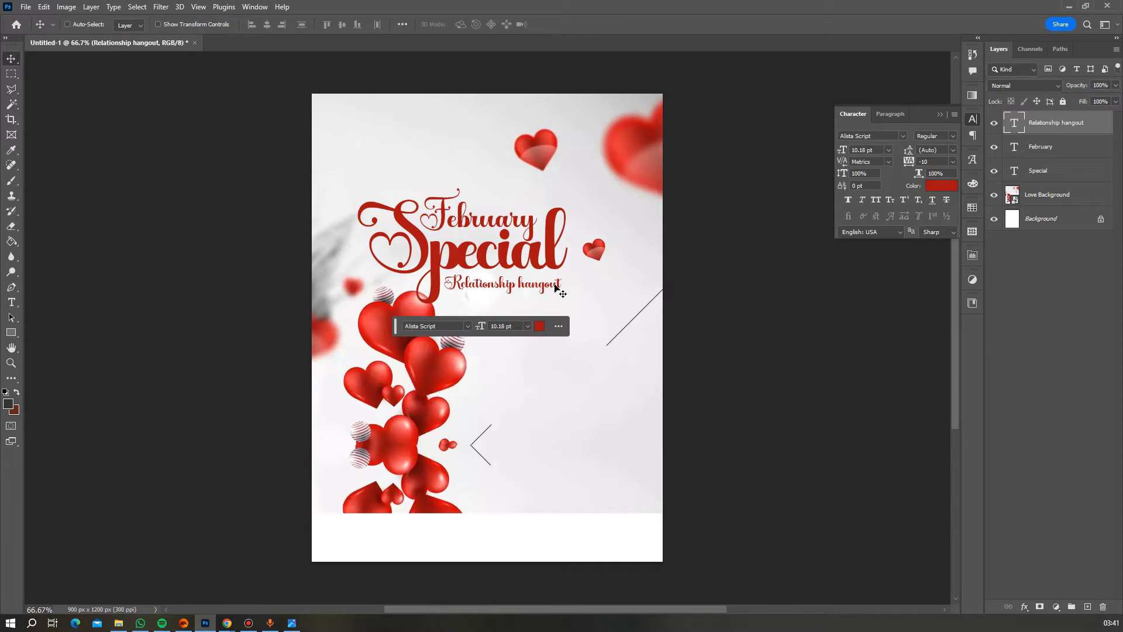
key("Up")
key("Up")
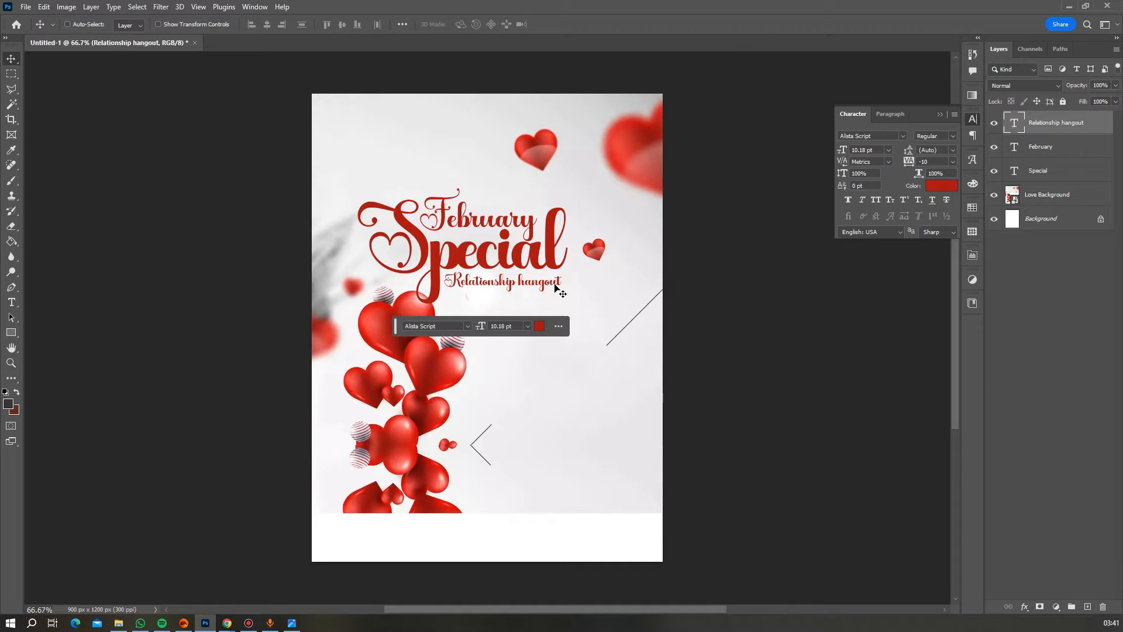
scroll(507, 261, "down", 1)
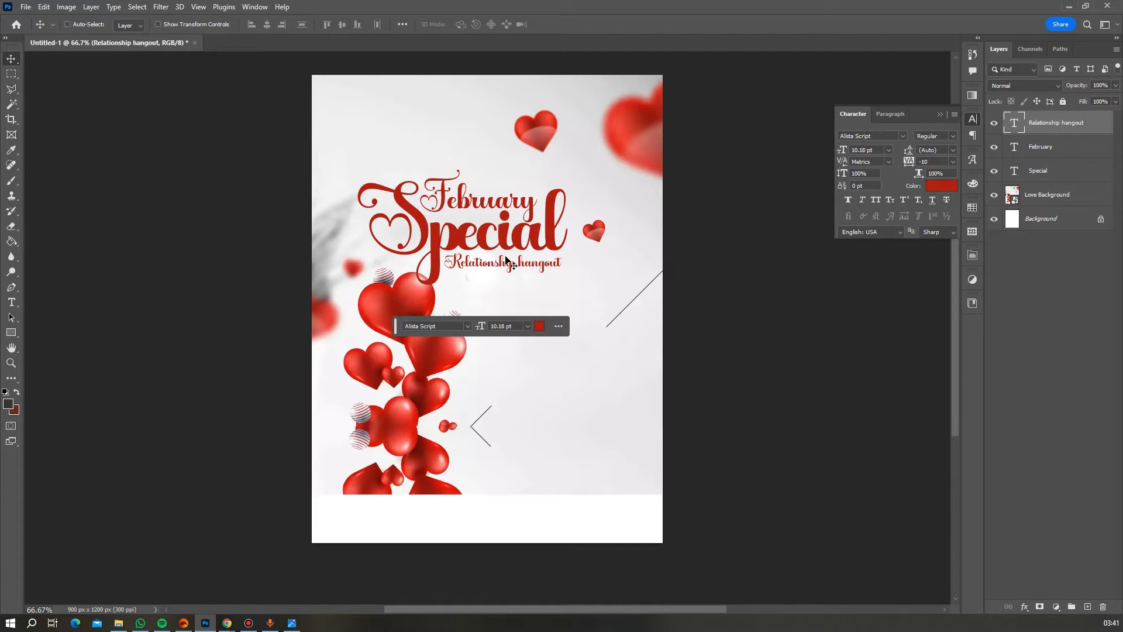
scroll(508, 261, "up", 1)
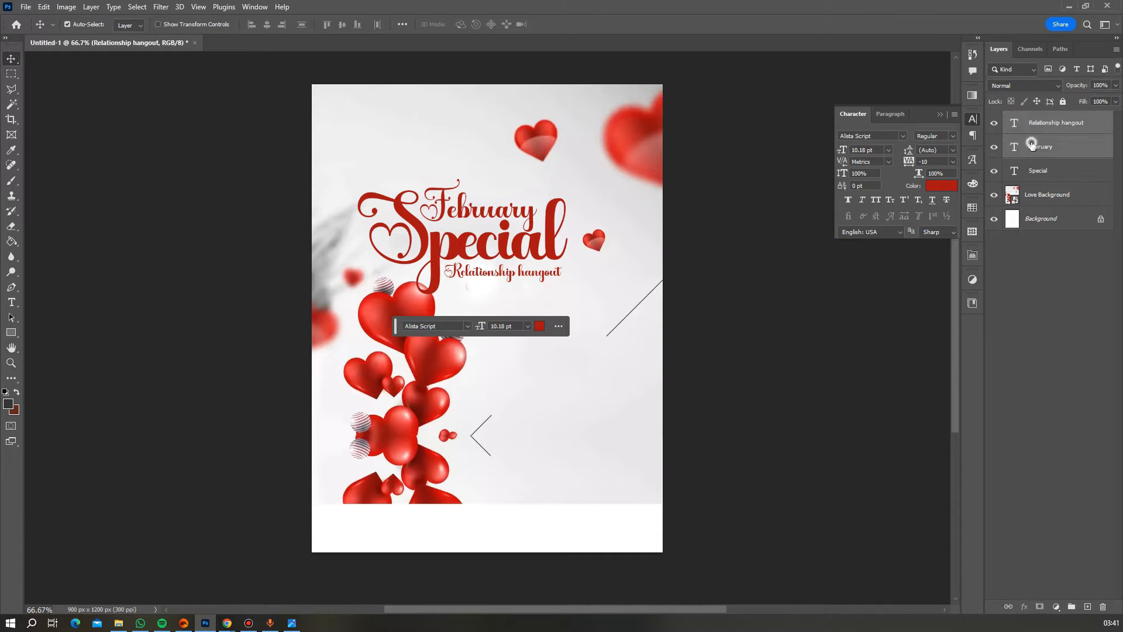
- Group the three headline layers, enlarge the group to about 108%, and shift it left
left_click(1039, 170, "shift")
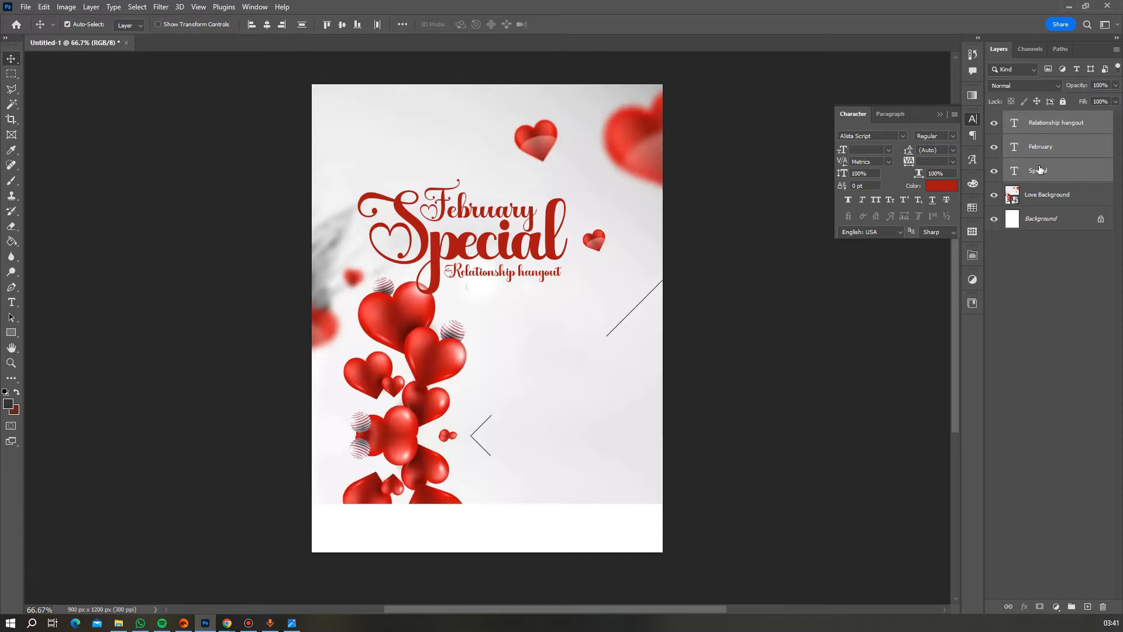
key("ctrl+g")
key("ctrl+t")
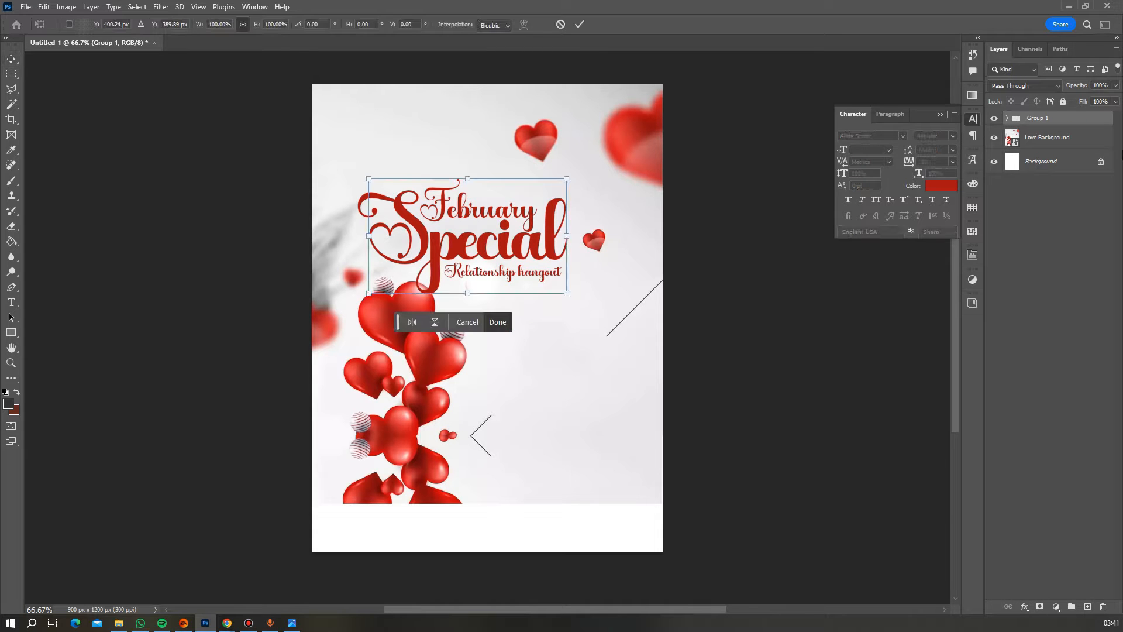
left_click_drag(566, 293, 583, 311)
key("Return")
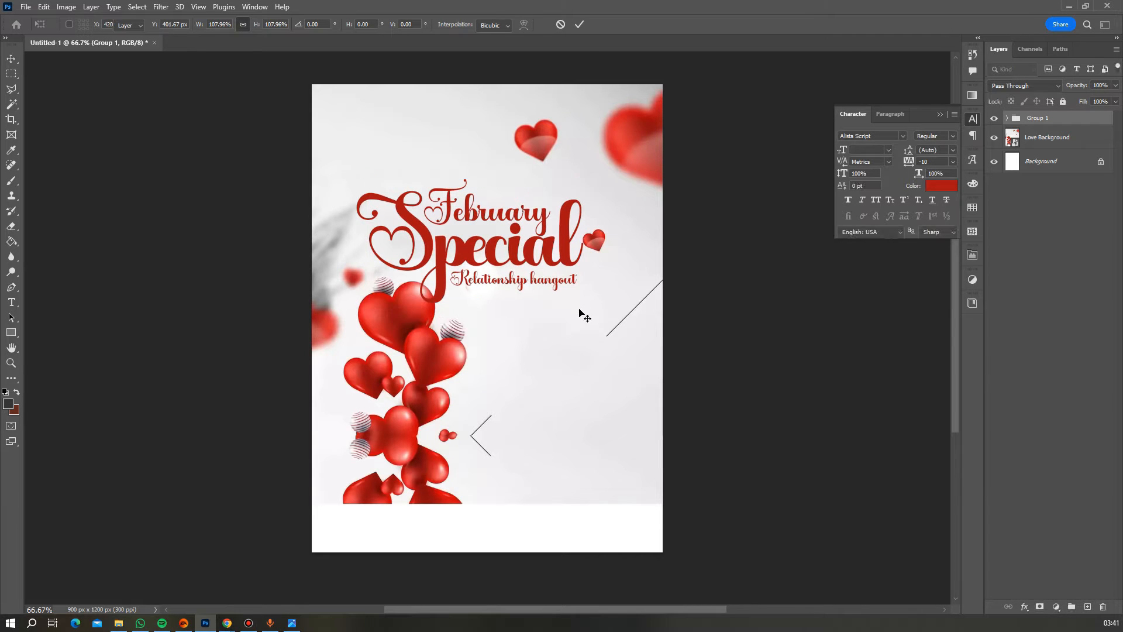
left_click_drag(515, 258, 507, 259)
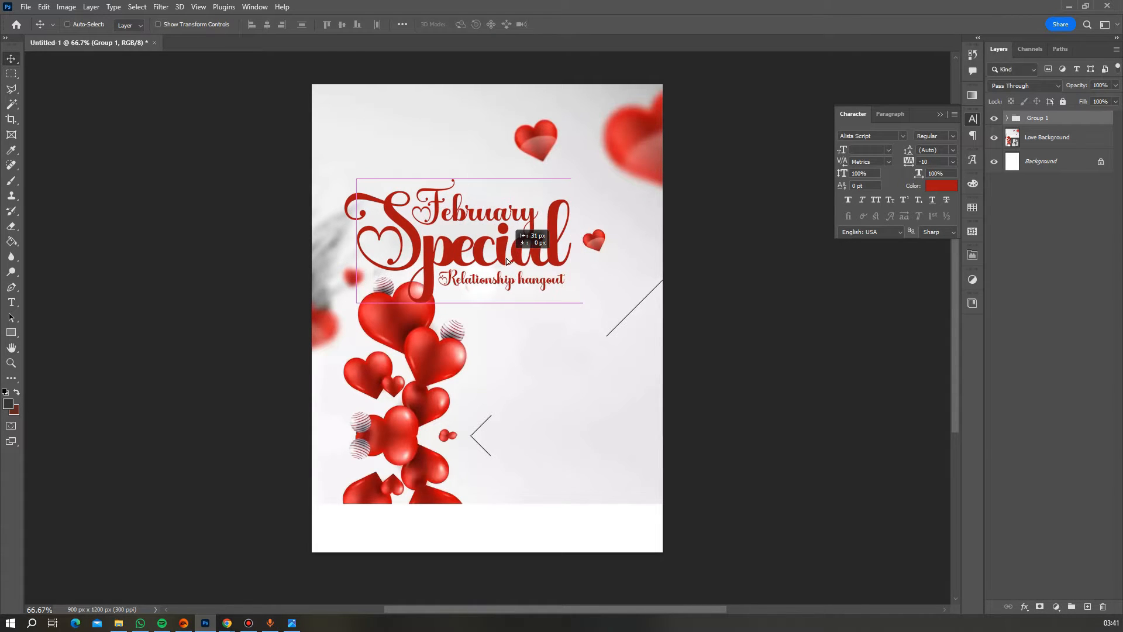
- Zoom in on the Special title, then return the view to 100%
scroll(572, 234, "up", 1)
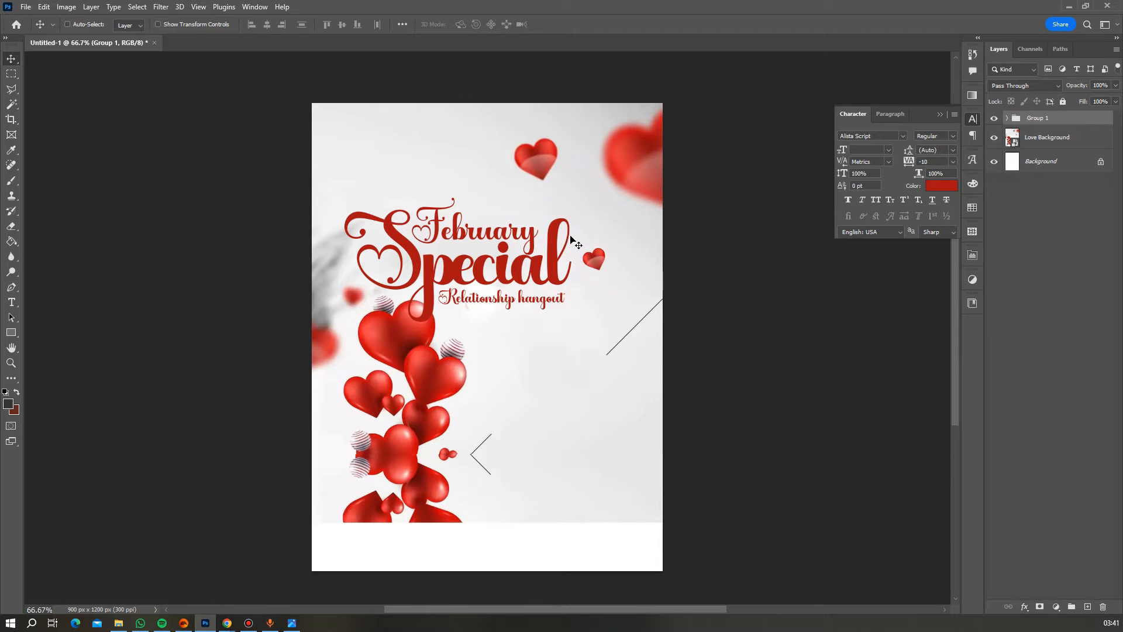
scroll(572, 239, "up", 2)
left_click(11, 362)
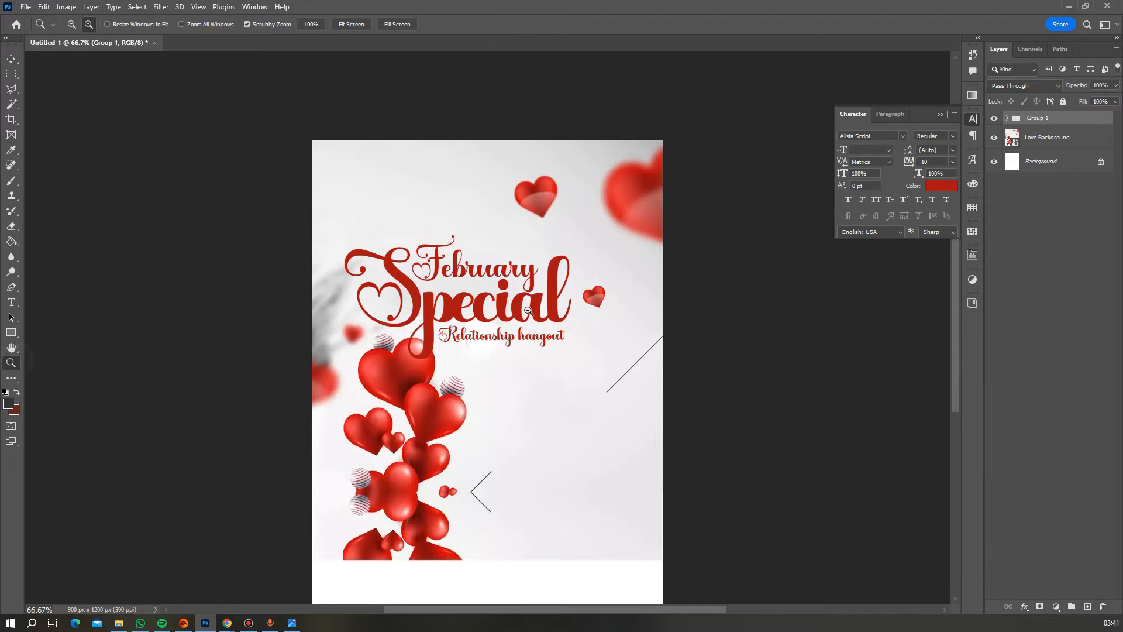
left_click(528, 311, "alt")
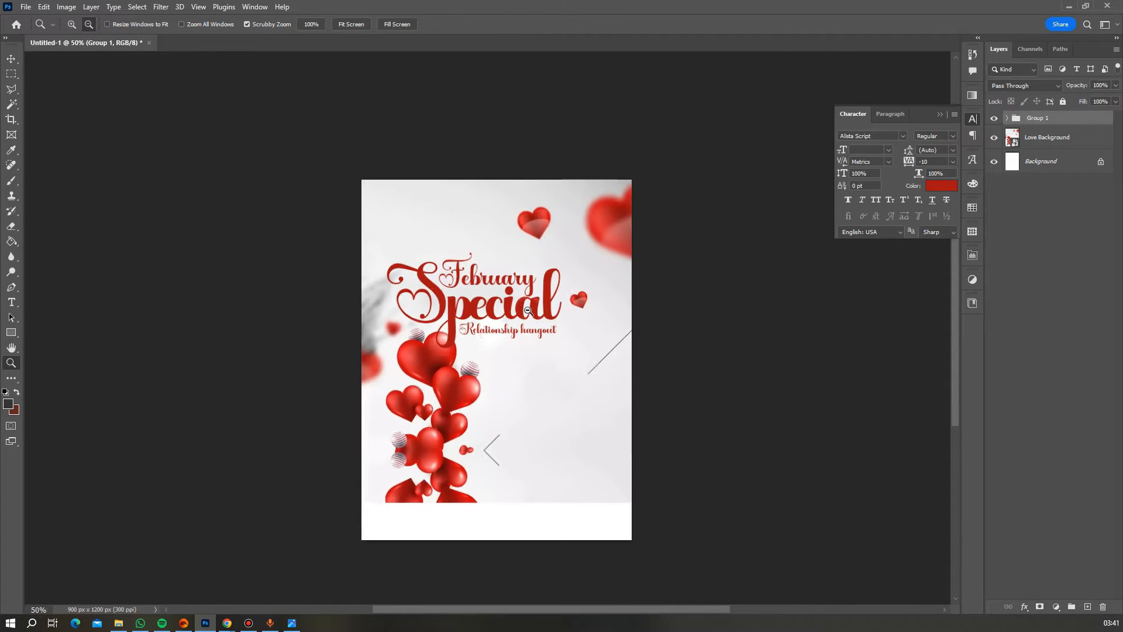
left_click(69, 22)
left_click(525, 296)
left_click(525, 296)
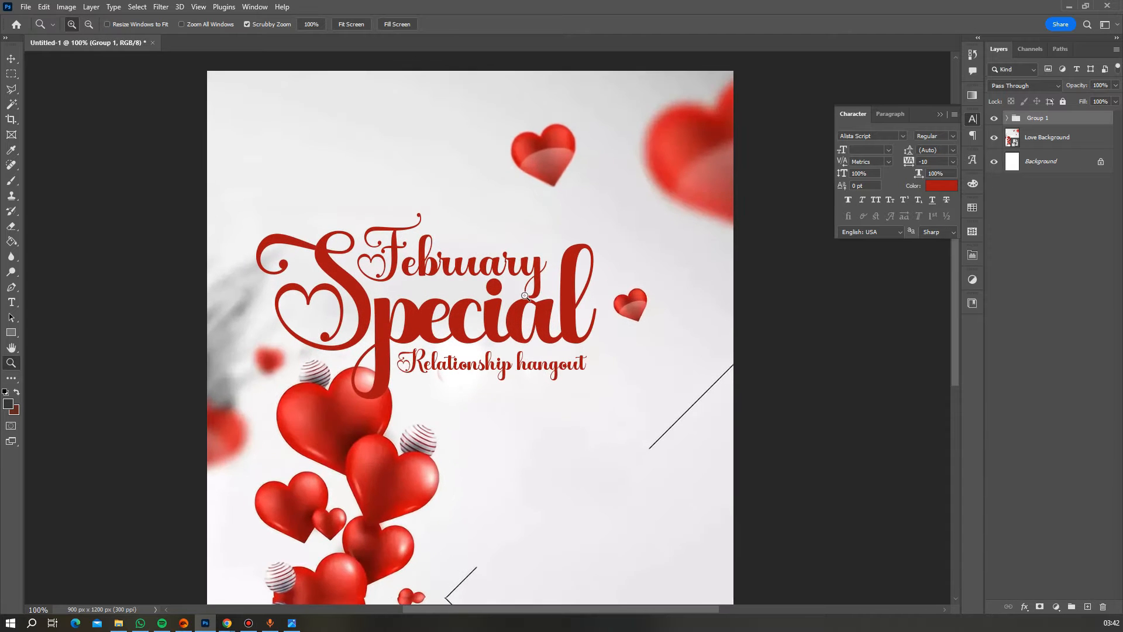
left_click(525, 296)
left_click(452, 296, "alt")
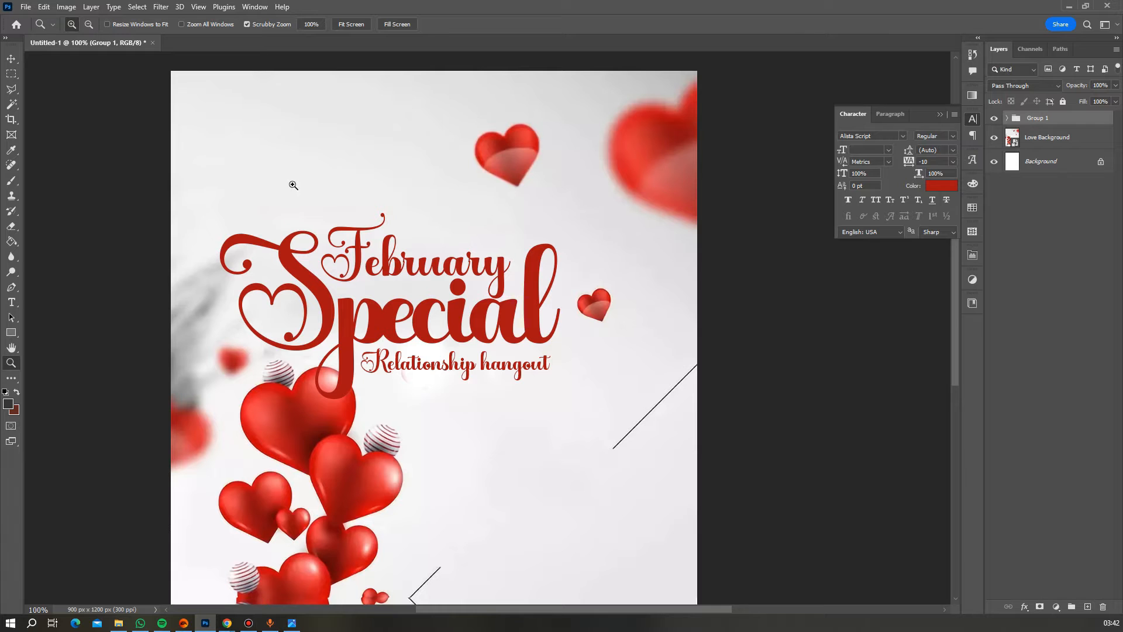
- Place the blurry light-leak photo as an embedded layer and scale it down over the title area
left_click(28, 11)
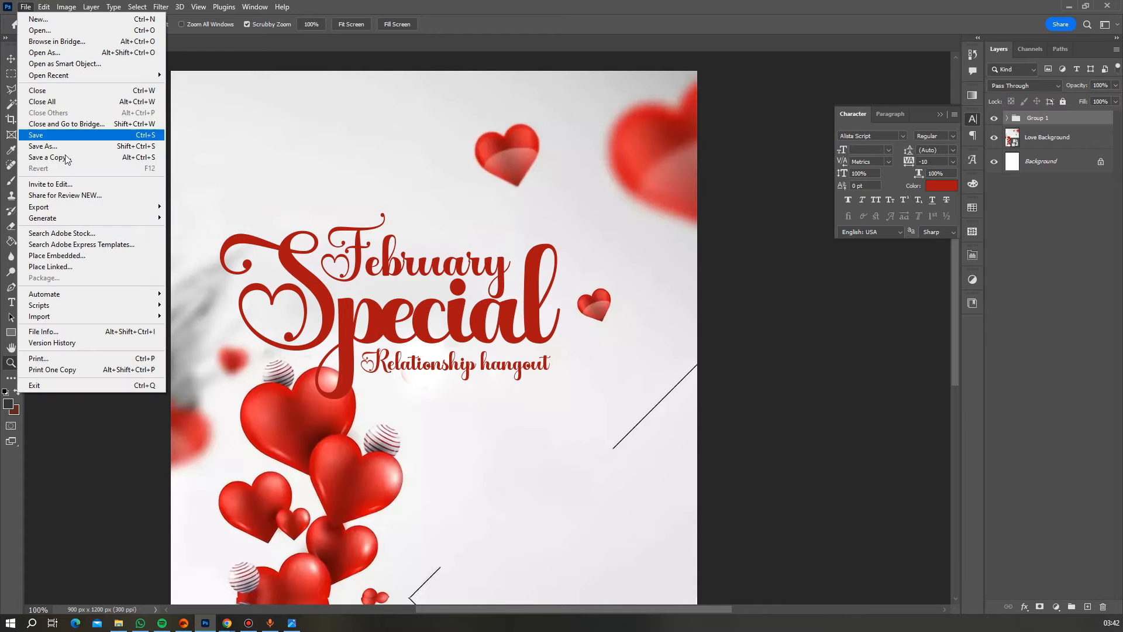
left_click(80, 253)
left_click(180, 98)
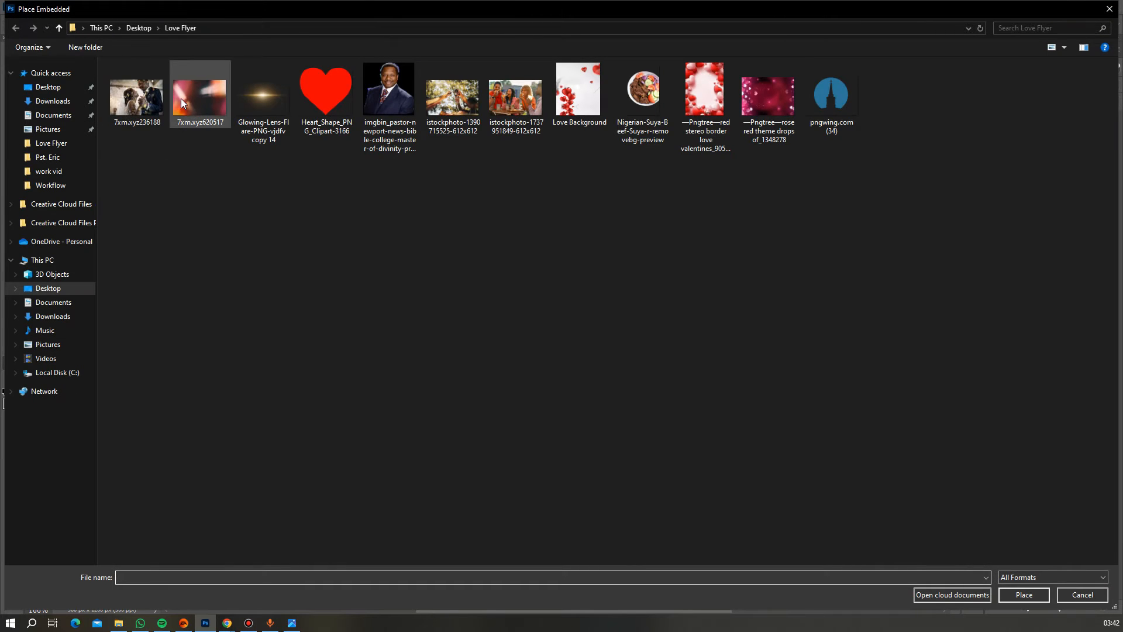
double_click(184, 98)
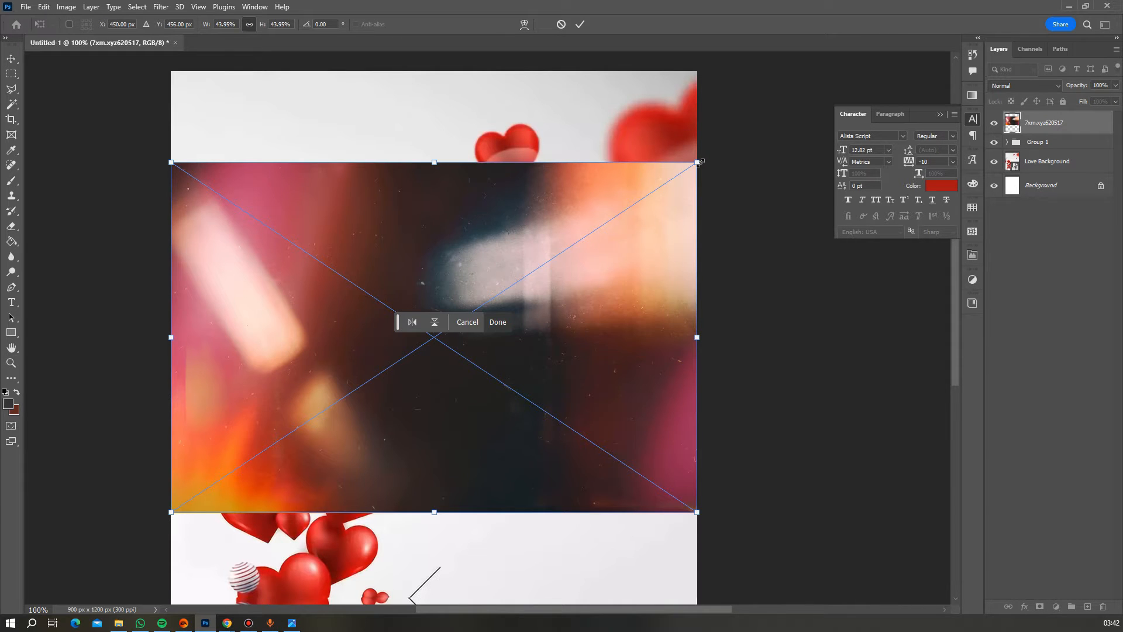
left_click_drag(699, 161, 595, 228)
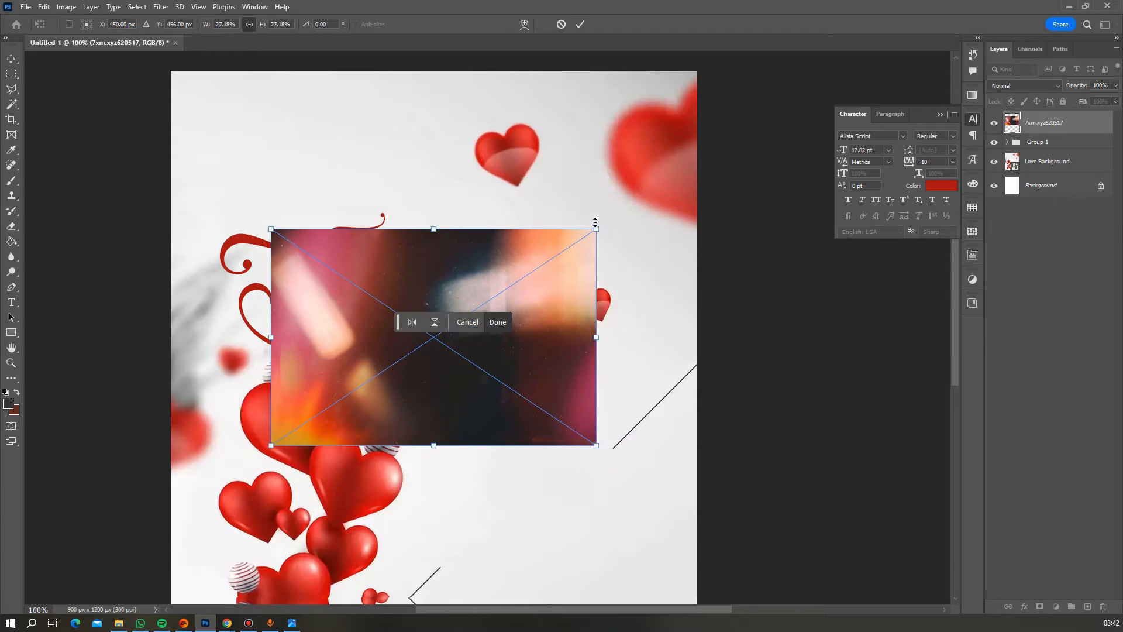
left_click_drag(532, 264, 499, 245)
key("Return")
key("z")
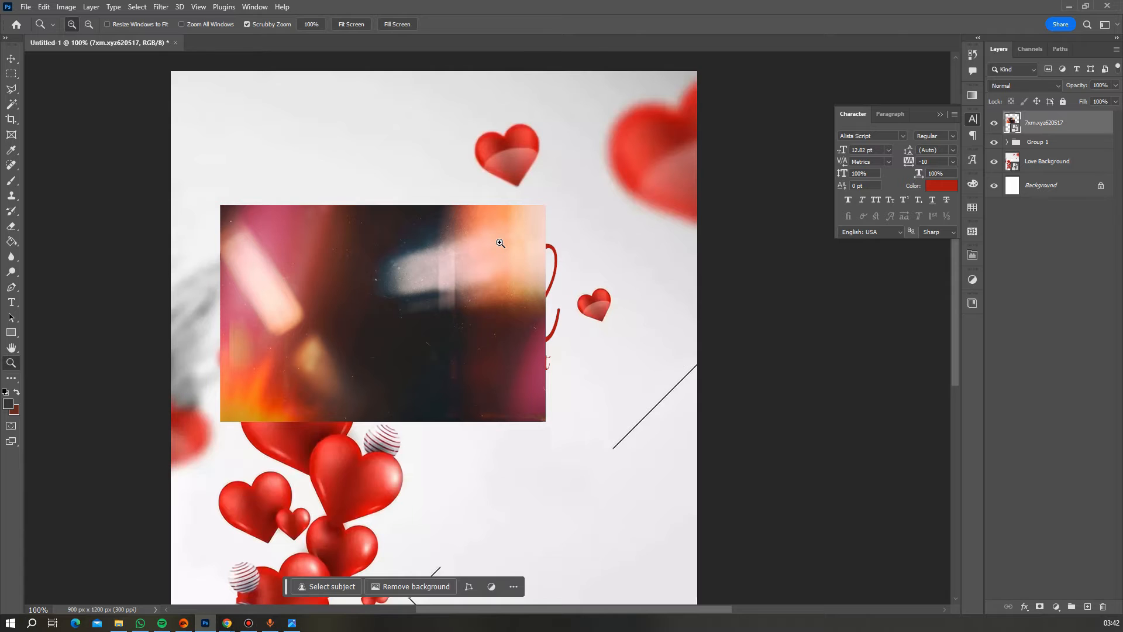
- Widen the light-leak photo slightly to the right and nudge it left
key("ctrl+t")
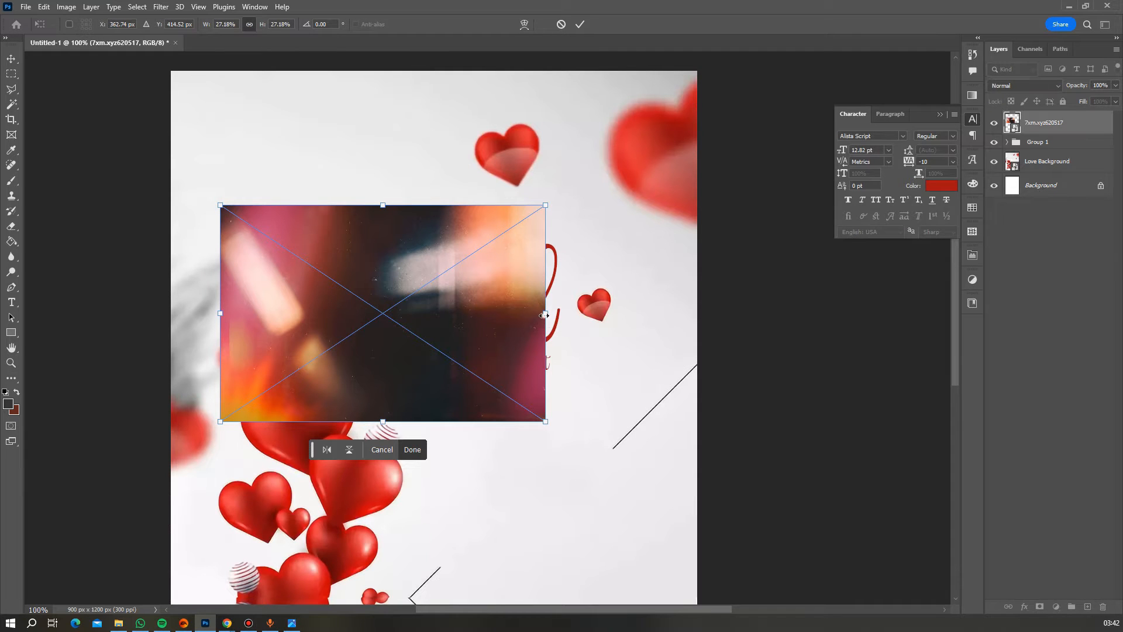
left_click_drag(545, 313, 563, 314)
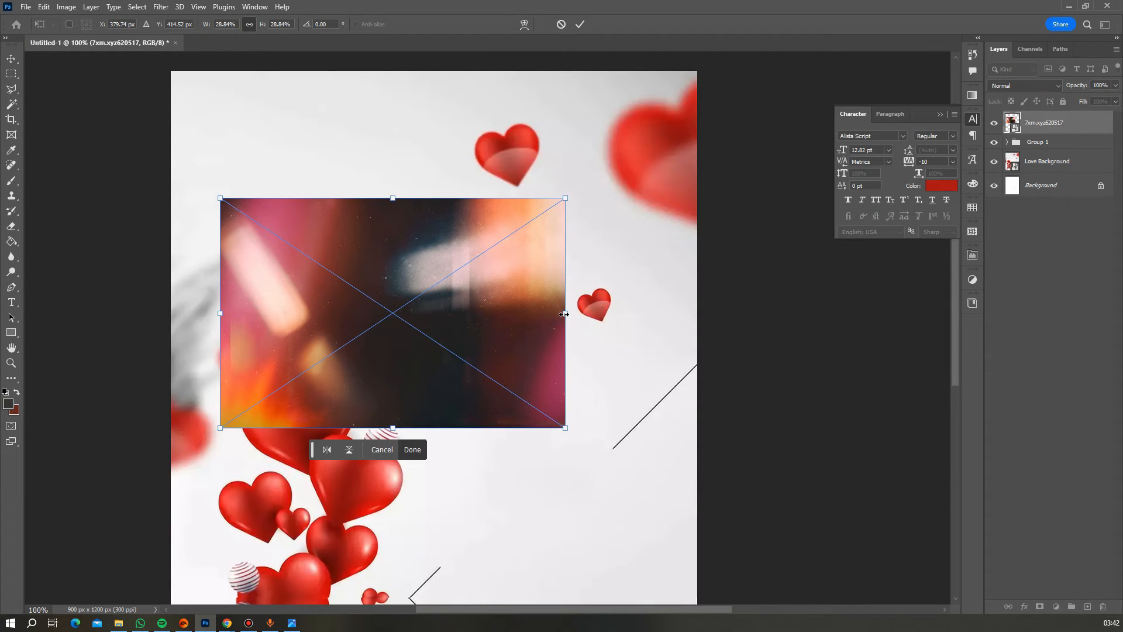
key("Return")
key("z")
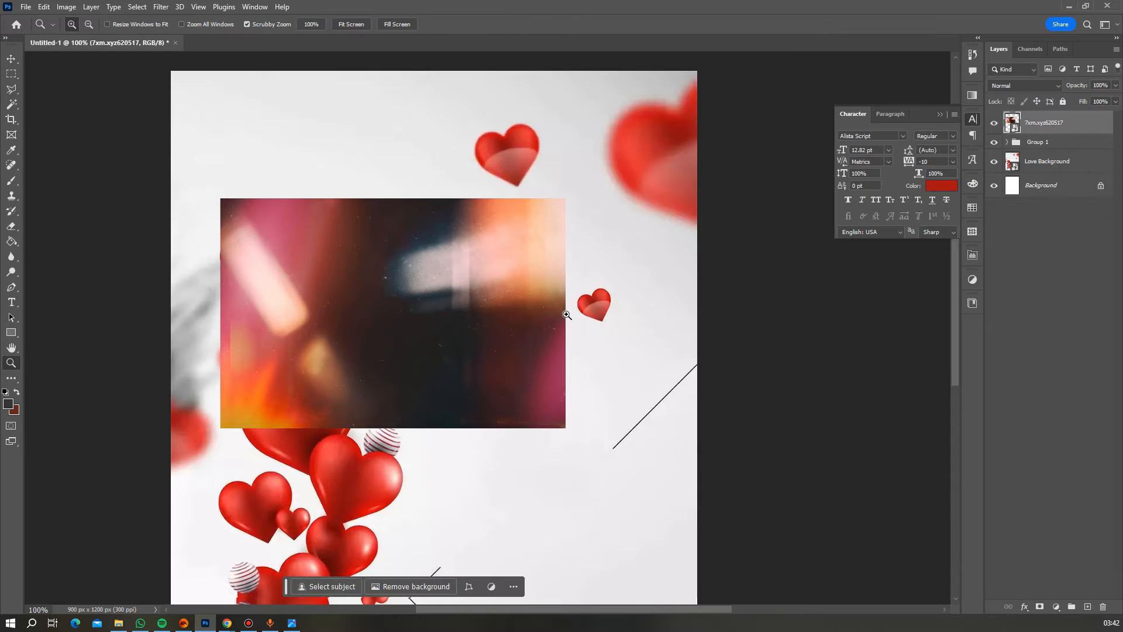
key("v")
key("Left")
key("Left")
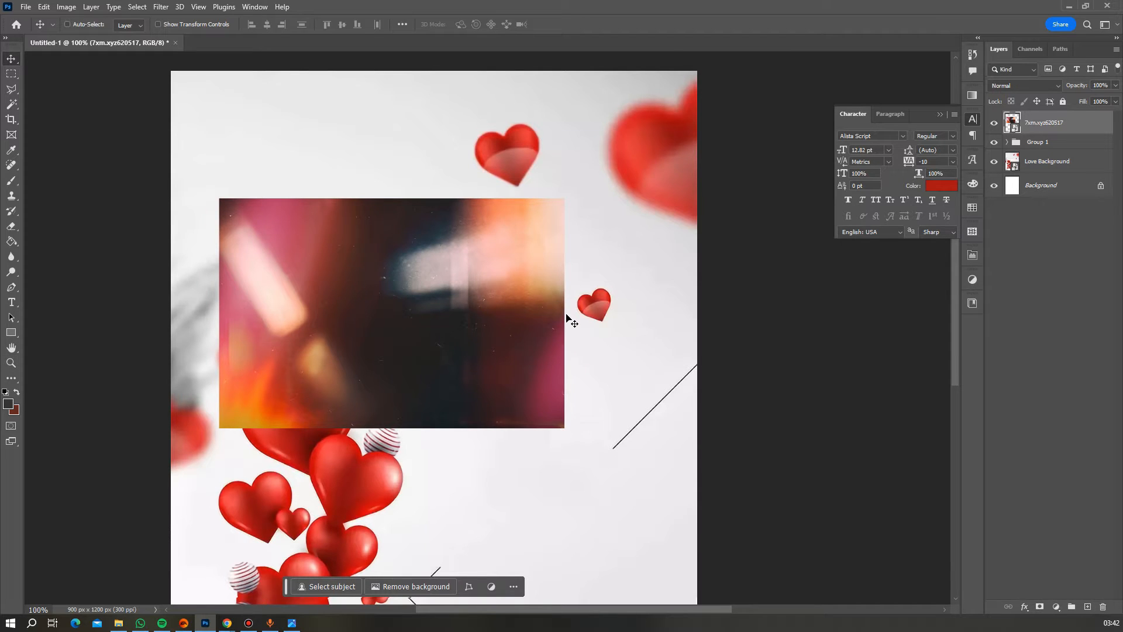
- Clip the light-leak photo into the headline lettering and rename Group 1 to 'Theme'
right_click(1032, 128)
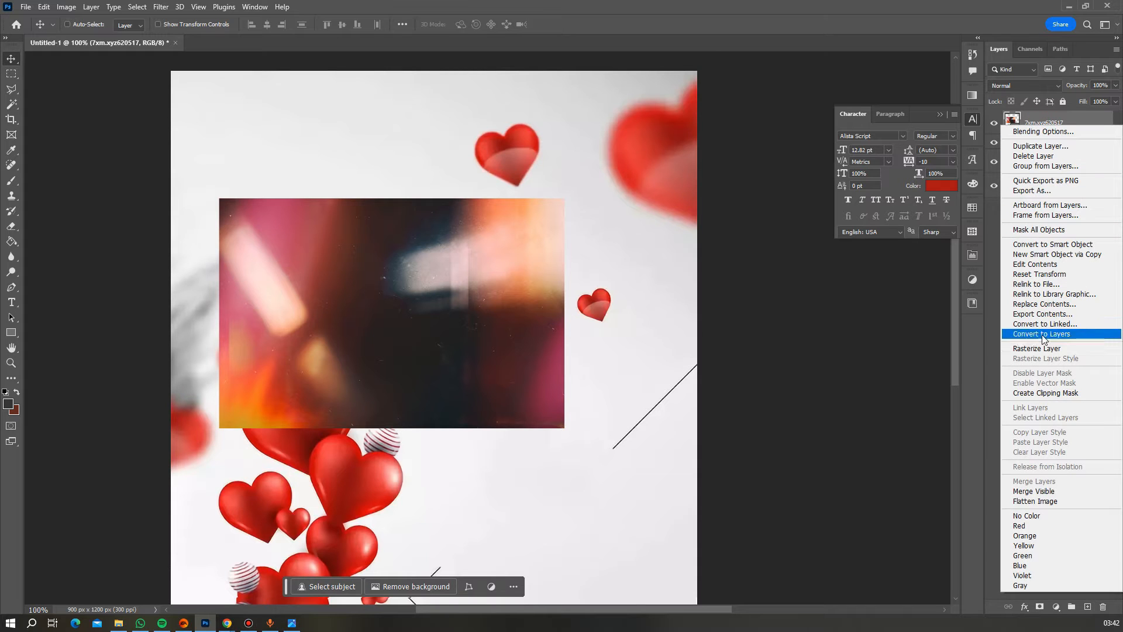
left_click(1043, 393)
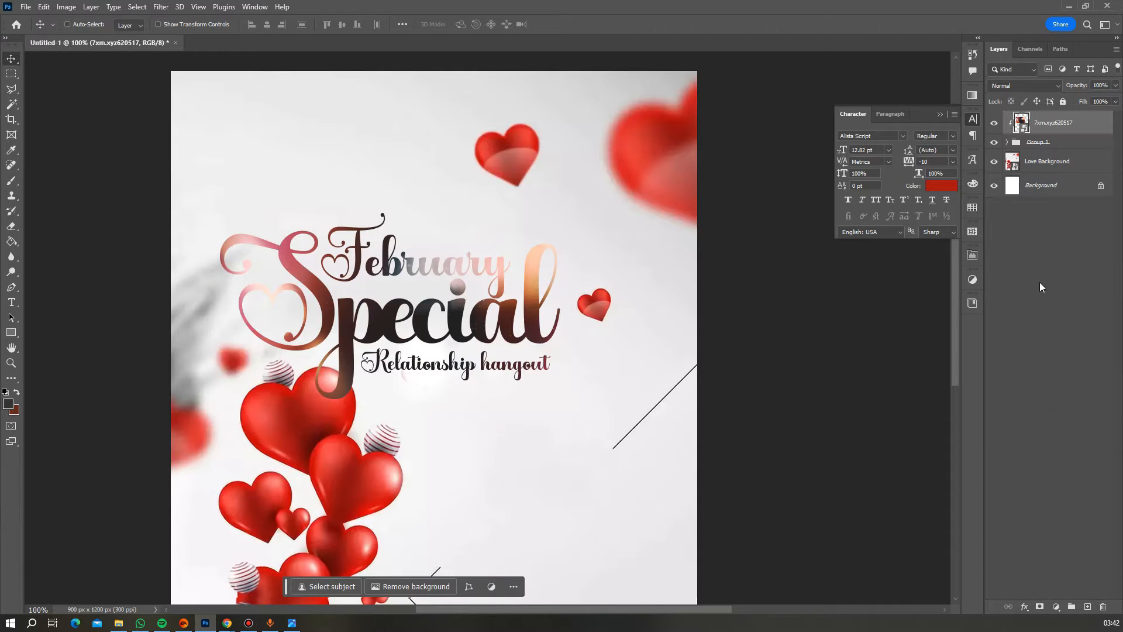
double_click(1033, 143)
type("Theme")
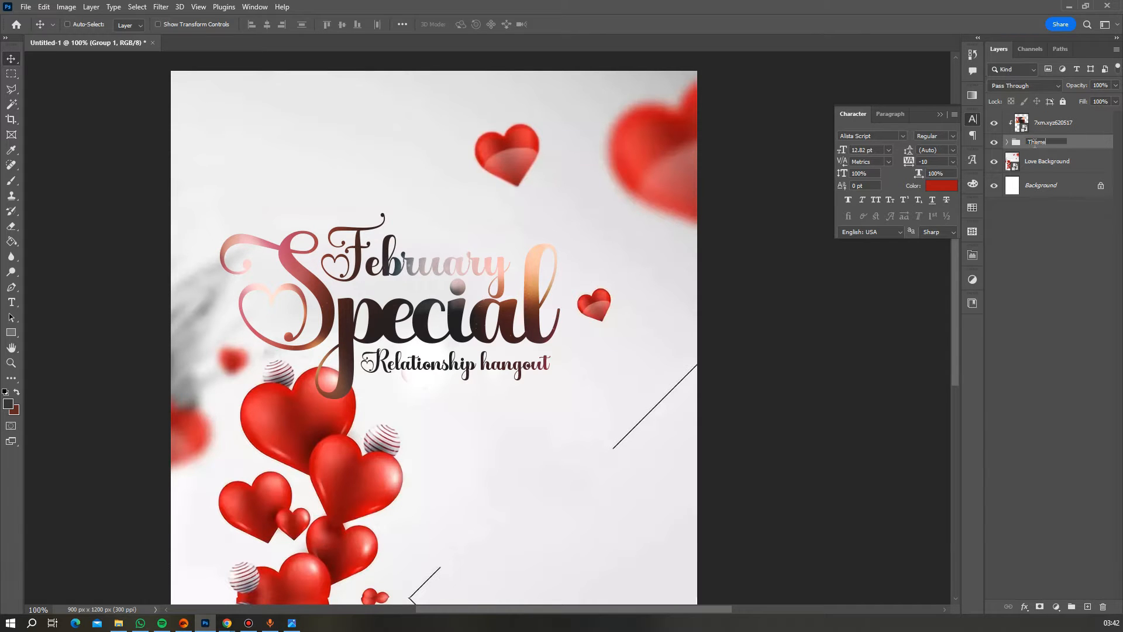
key("Return")
- Shift the clipped photo slightly lower behind the lettering with small arrow-key nudges
left_click(1054, 122)
key("ctrl+t")
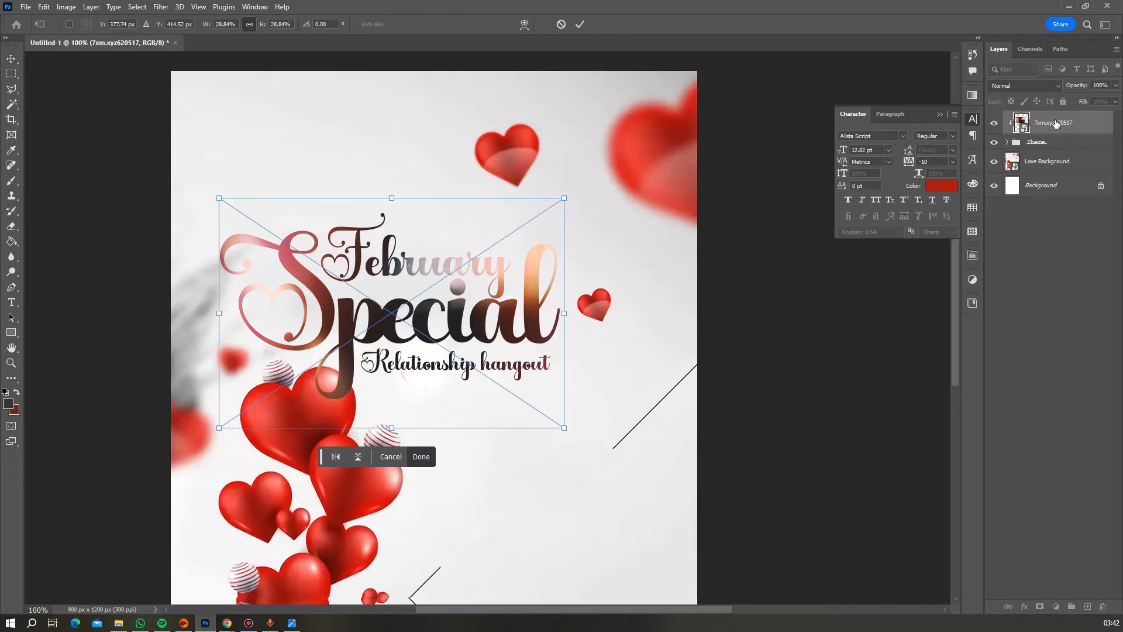
mouse_move(511, 298)
left_mouse_down()
mouse_move(511, 321)
mouse_move(510, 304)
left_mouse_up()
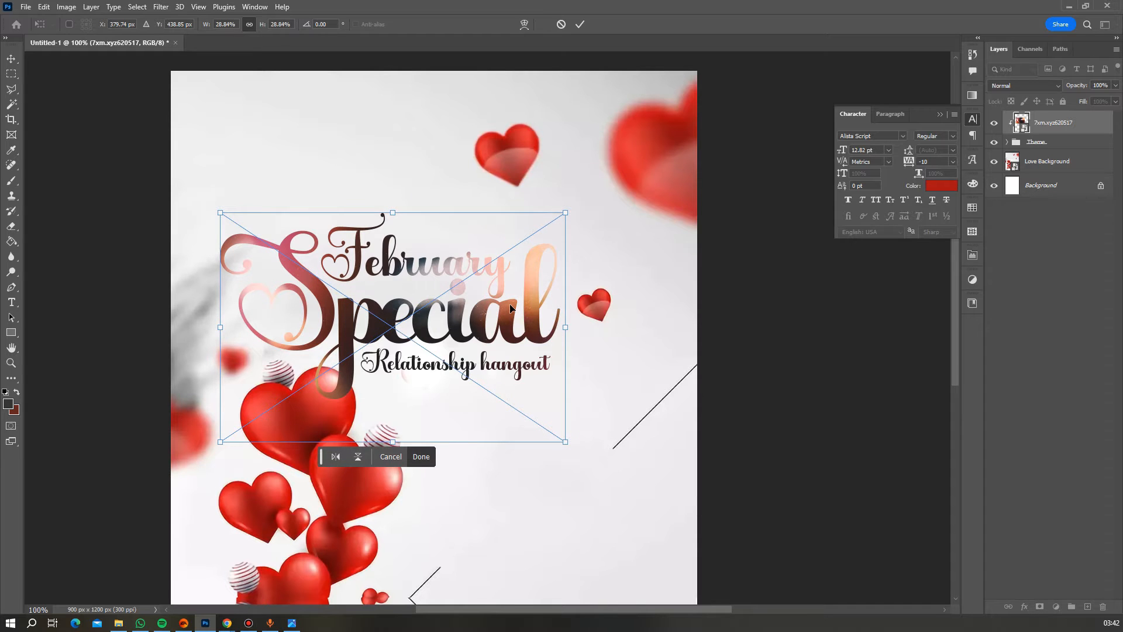
key("Down")
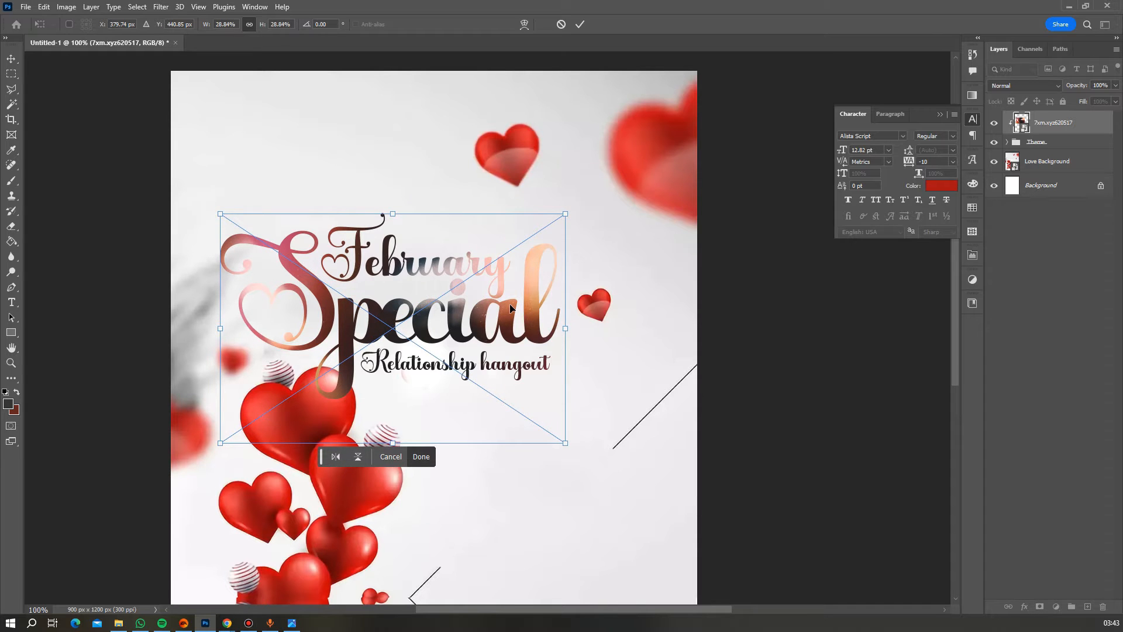
key("Up")
key("Left")
key("Left")
key("Return")
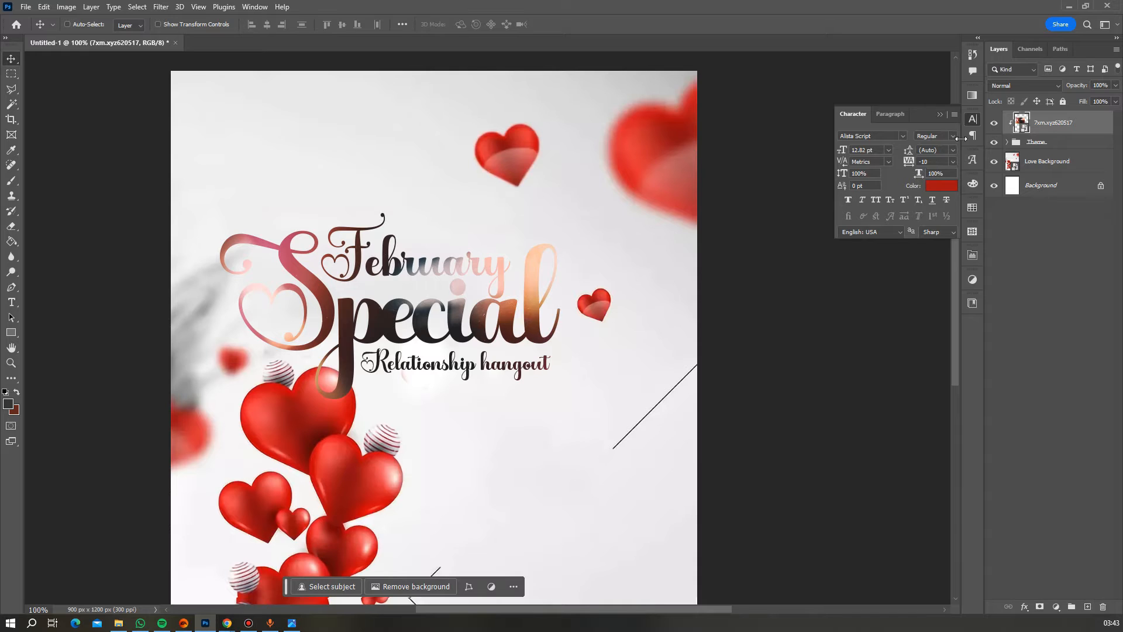
- Set the clipped light-leak photo's blend mode to Hard Light and zoom in to check the red-orange lettering
left_click(1017, 85)
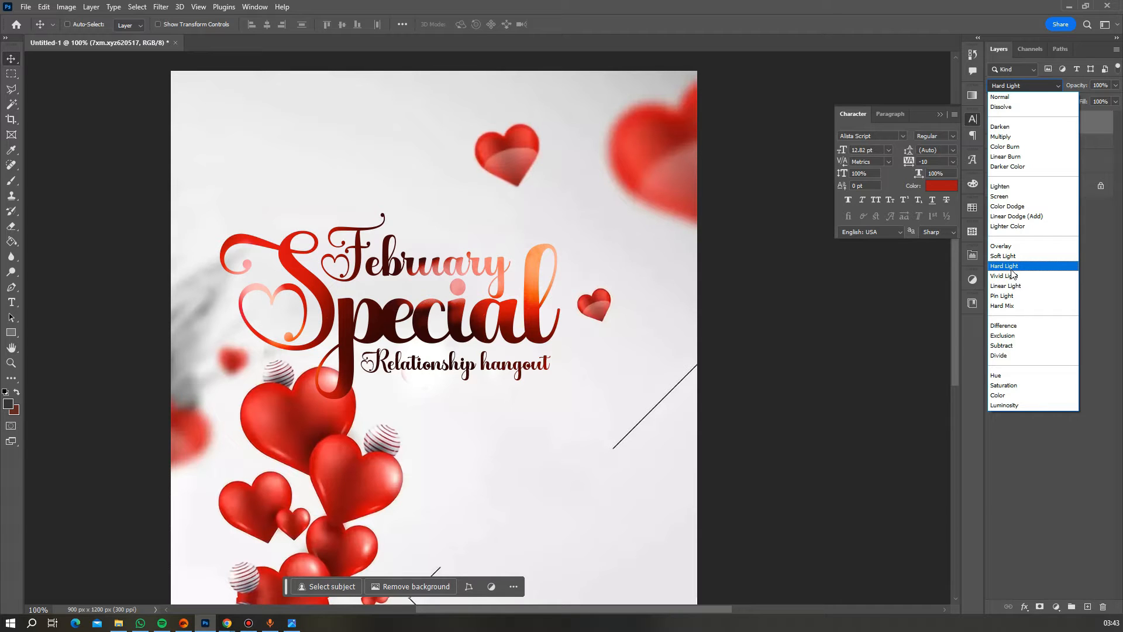
left_click(1011, 268)
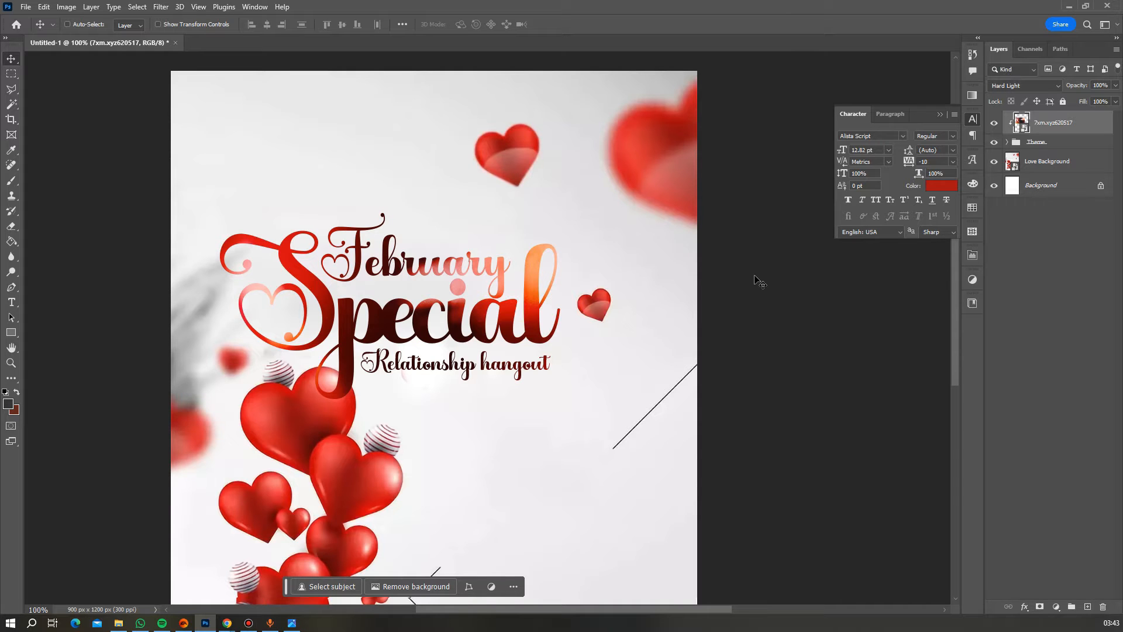
scroll(554, 301, "down", 1)
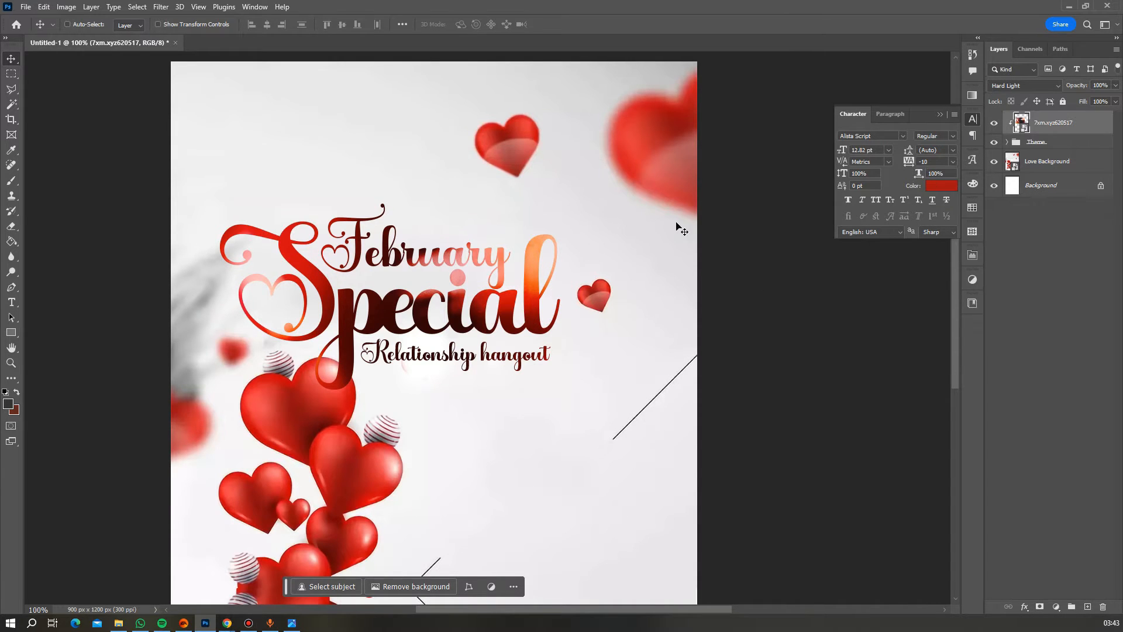
left_click(12, 363)
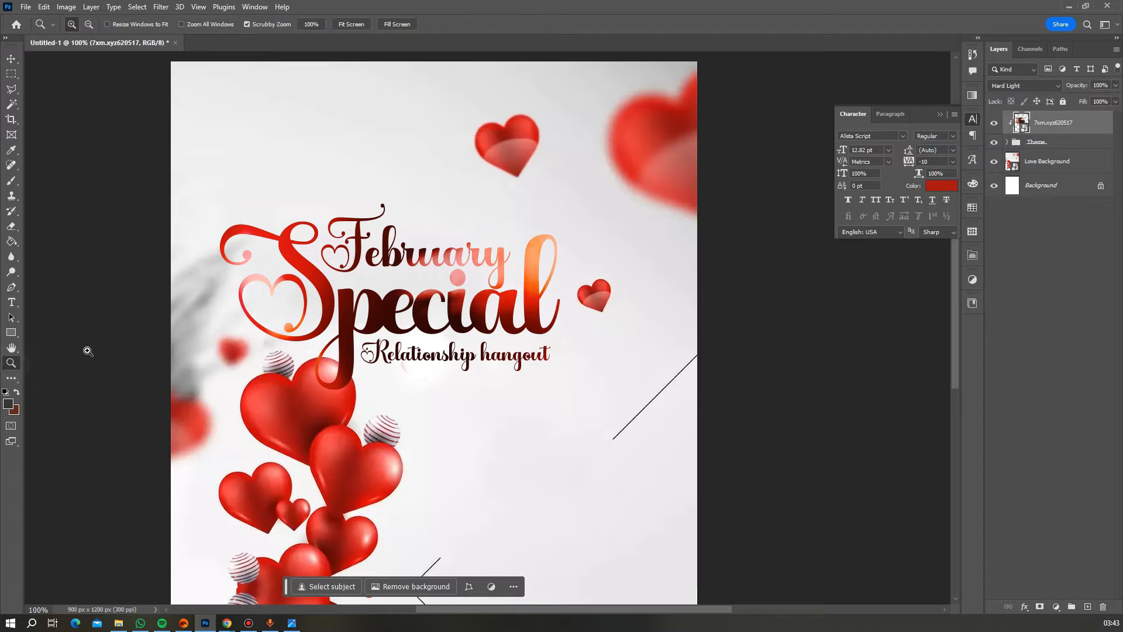
left_click(361, 300, "alt")
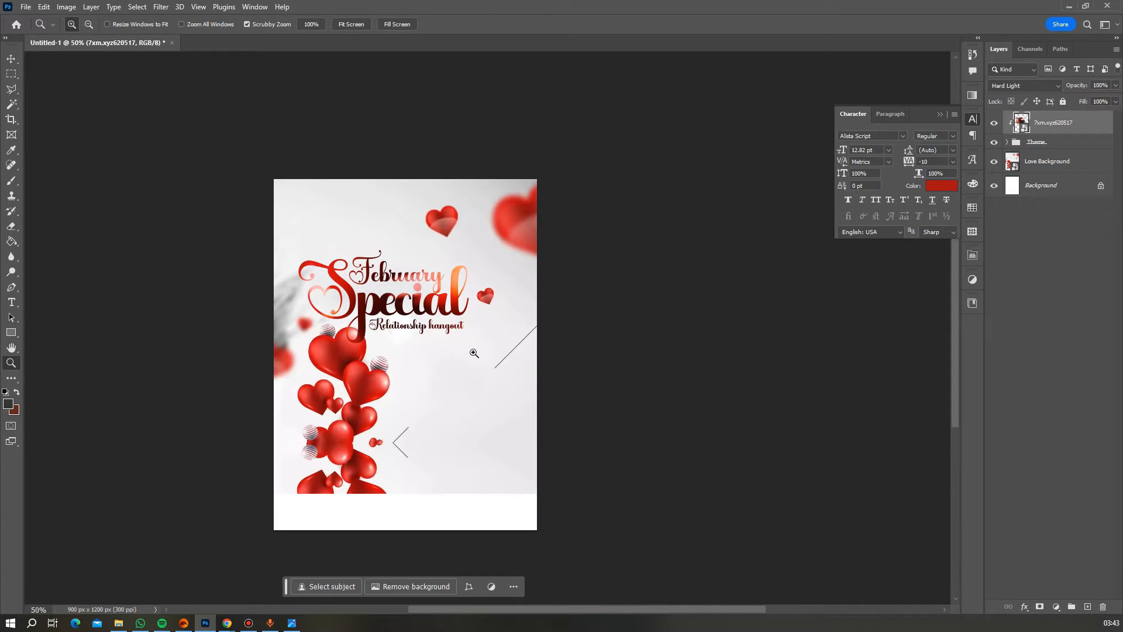
left_click(384, 286)
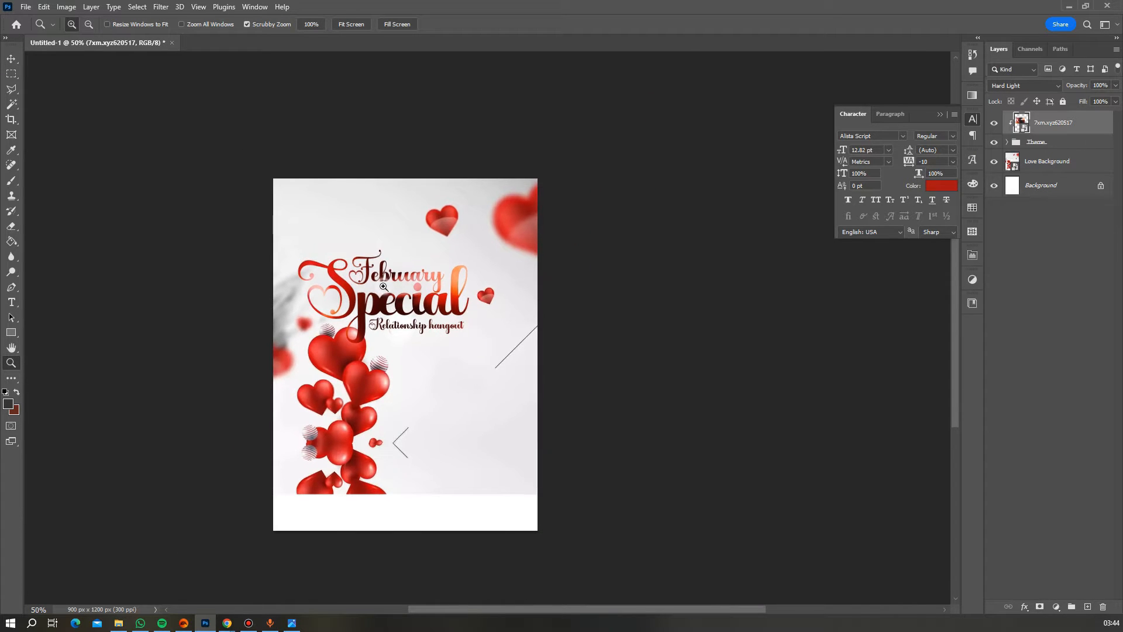
left_click(384, 287)
left_click(384, 286)
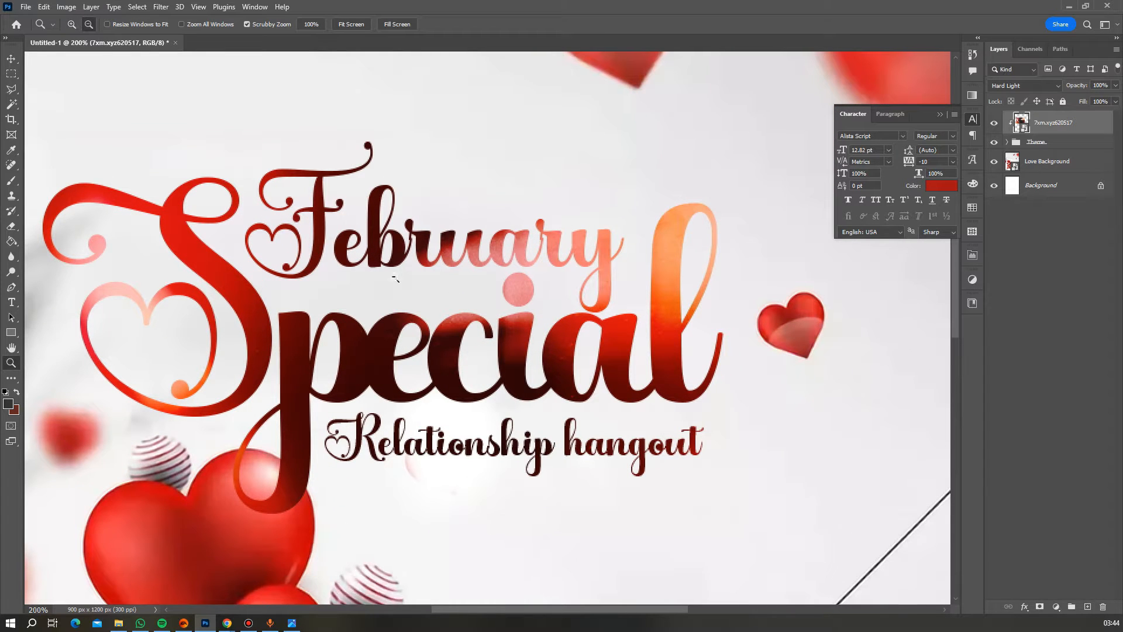
left_click(384, 286, "alt")
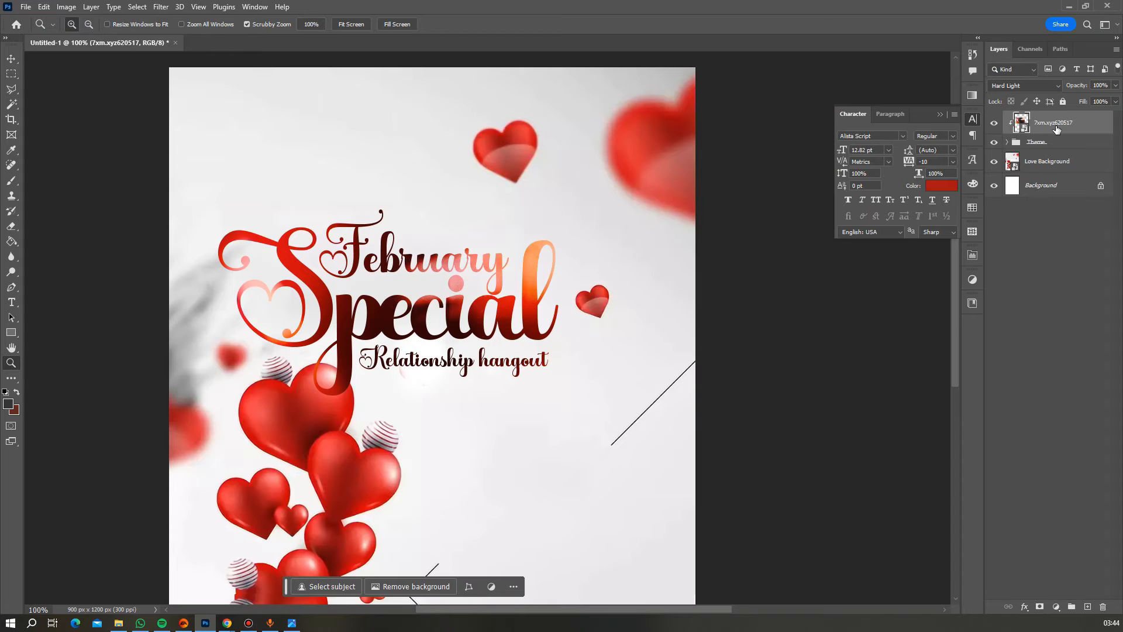
left_click(1053, 143)
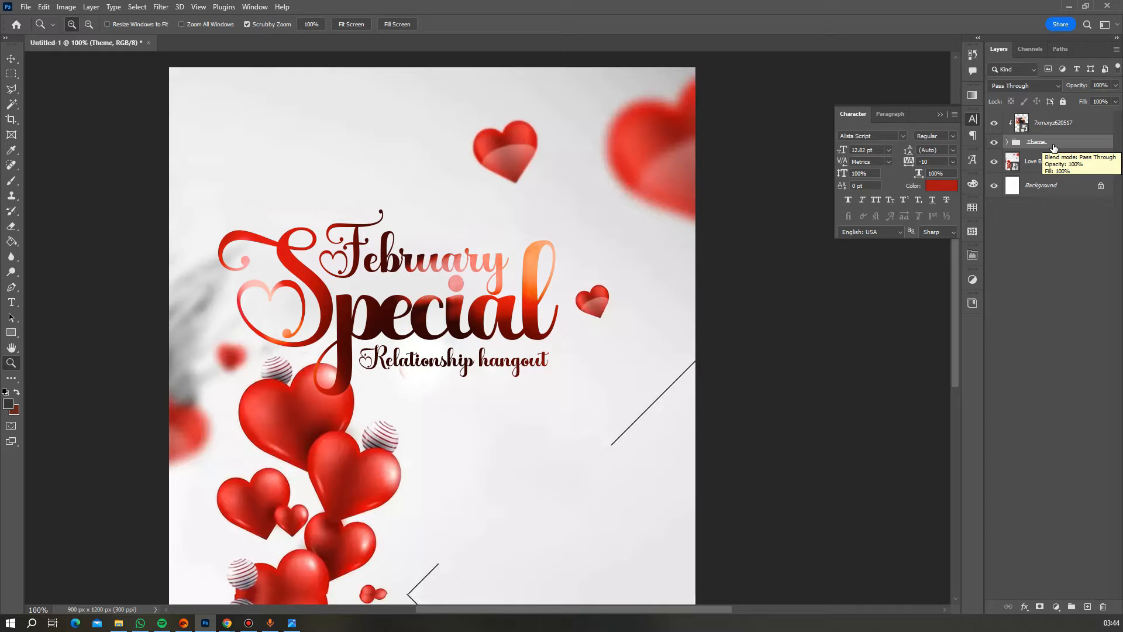
- Add a Stroke effect positioned Outside to the Theme group in Blending Options
right_click(1054, 147)
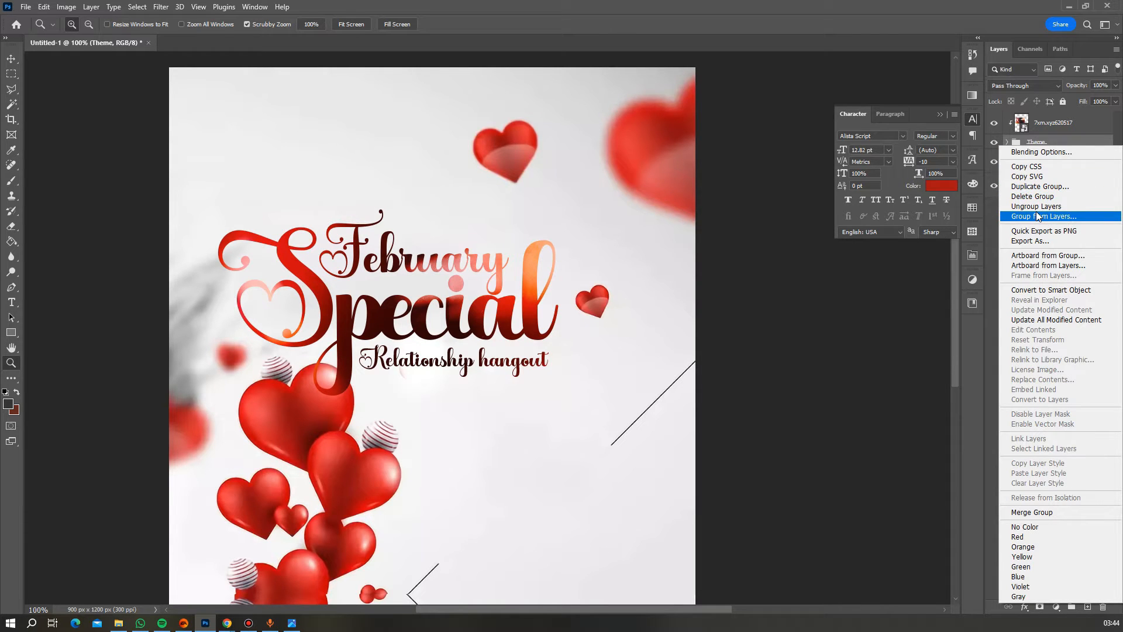
left_click(1047, 153)
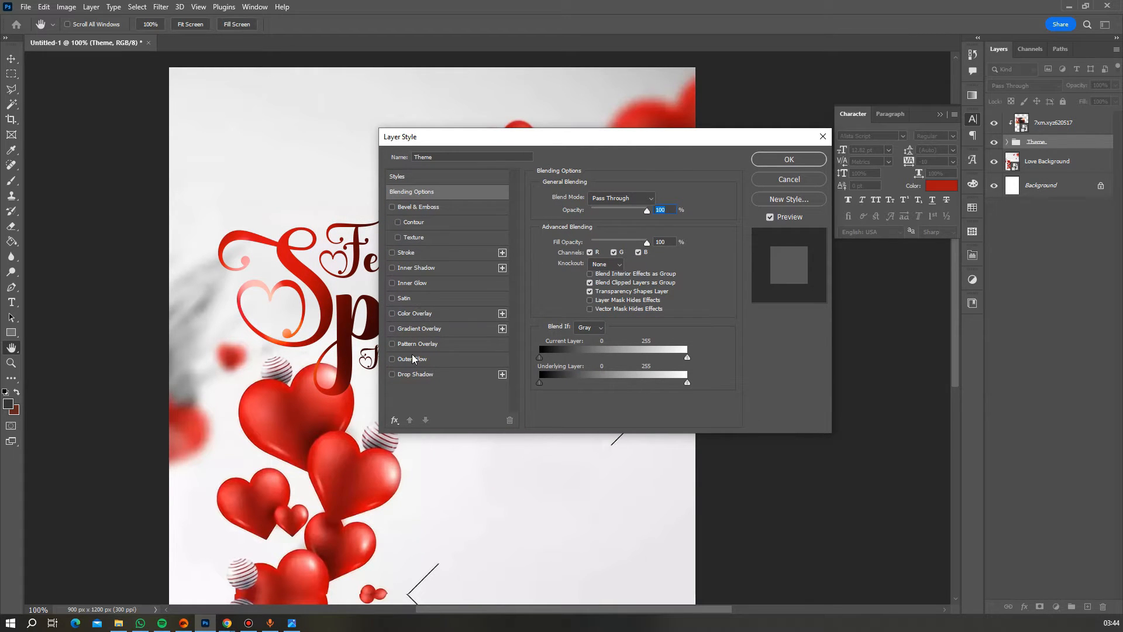
left_click(408, 257)
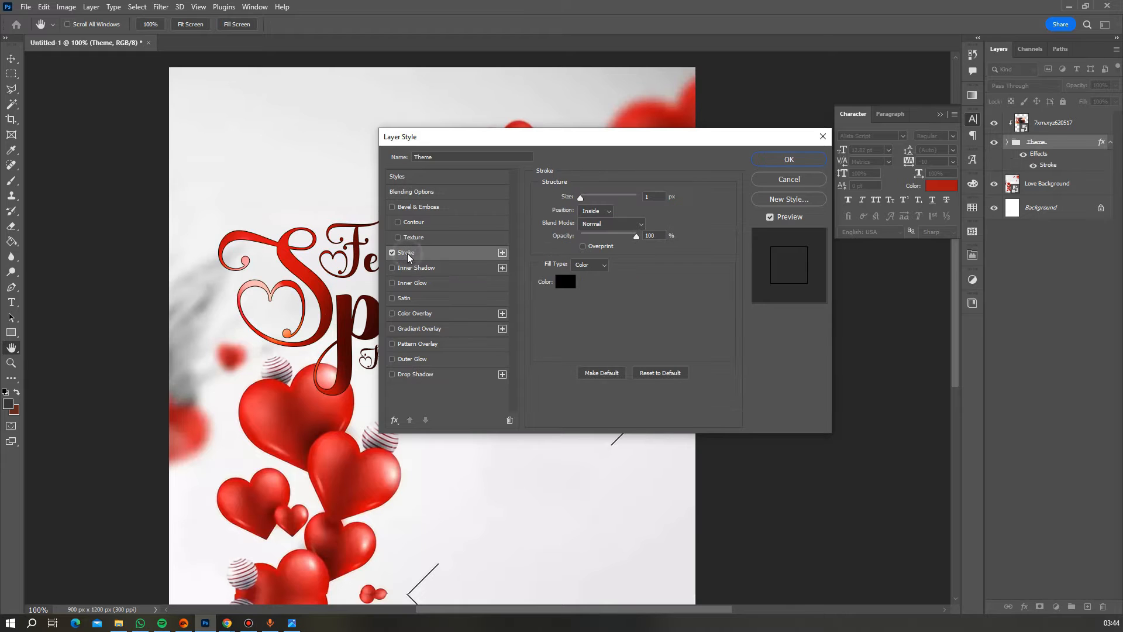
left_click_drag(433, 143, 552, 139)
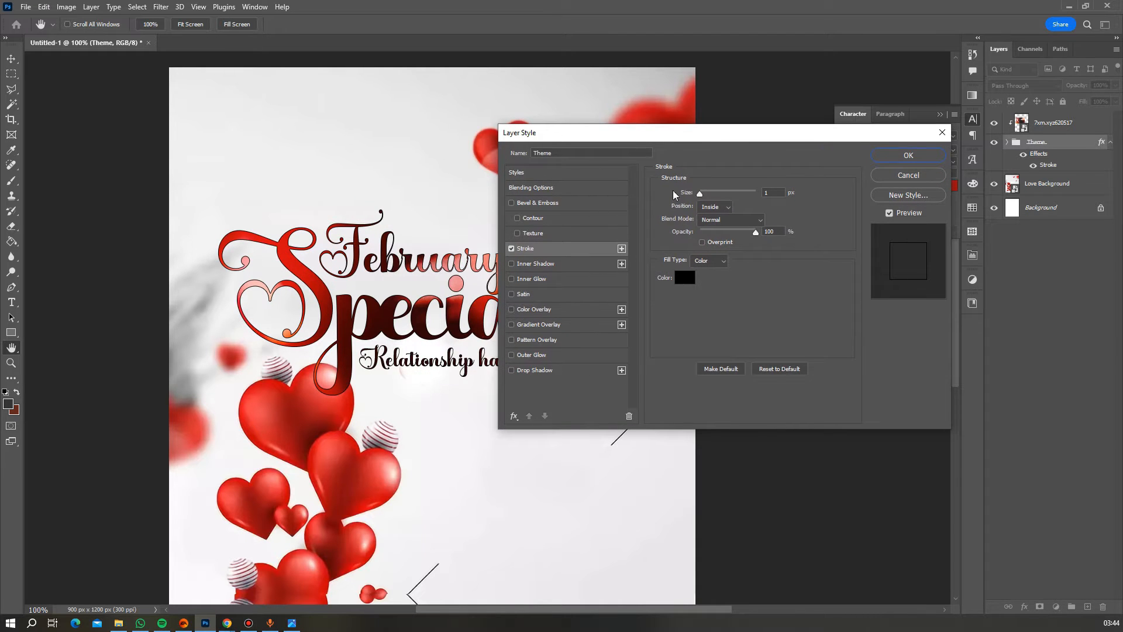
left_click_drag(699, 191, 707, 192)
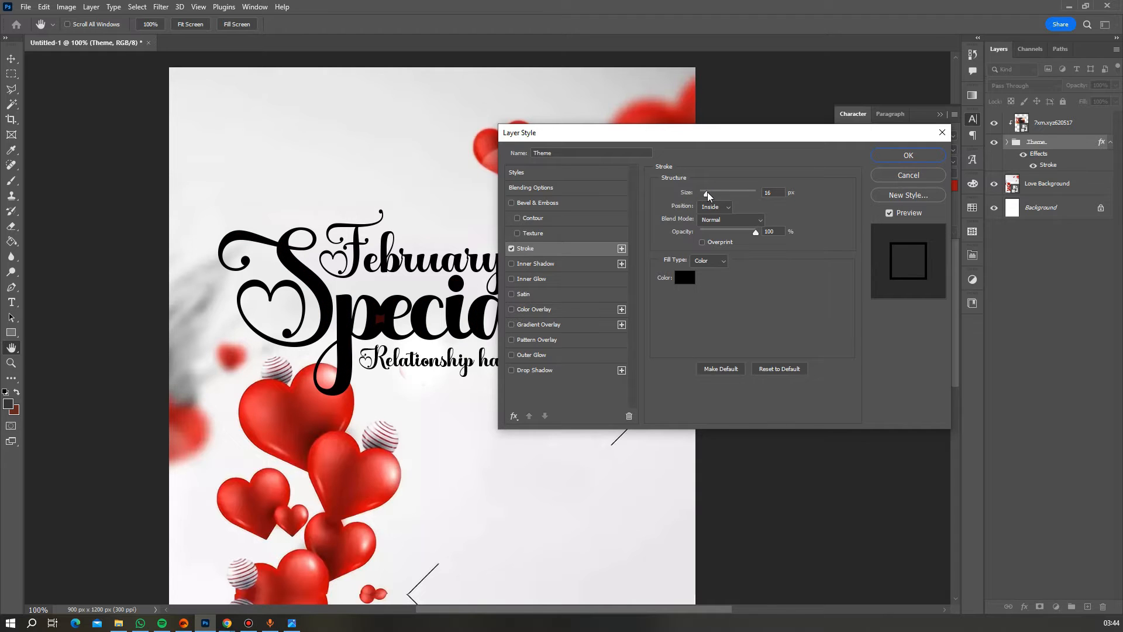
left_click(714, 207)
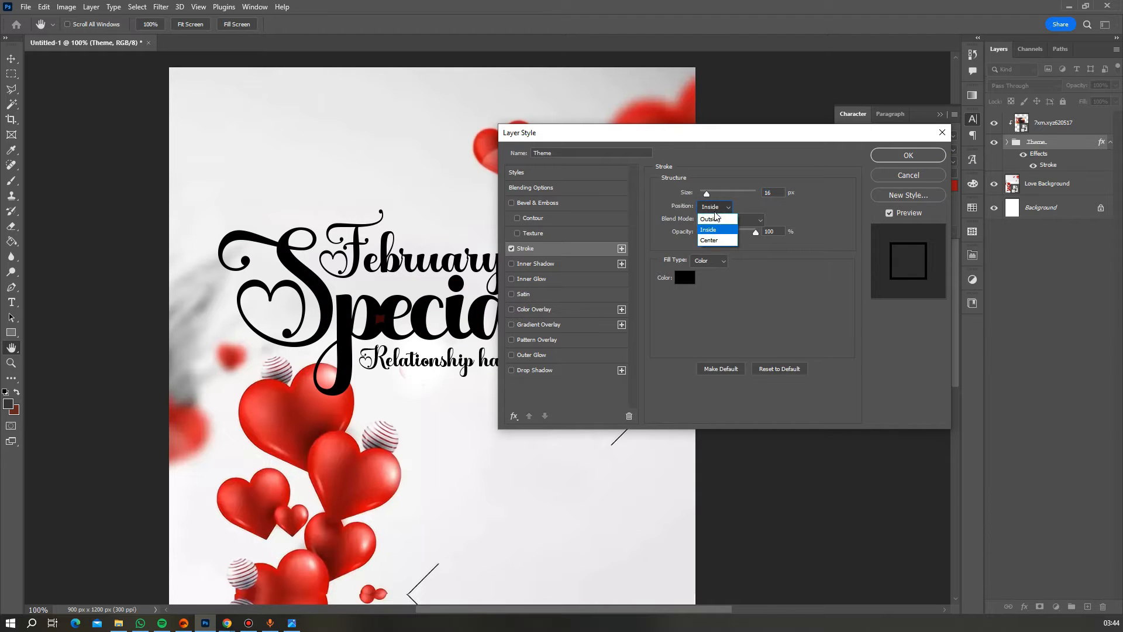
left_click(713, 219)
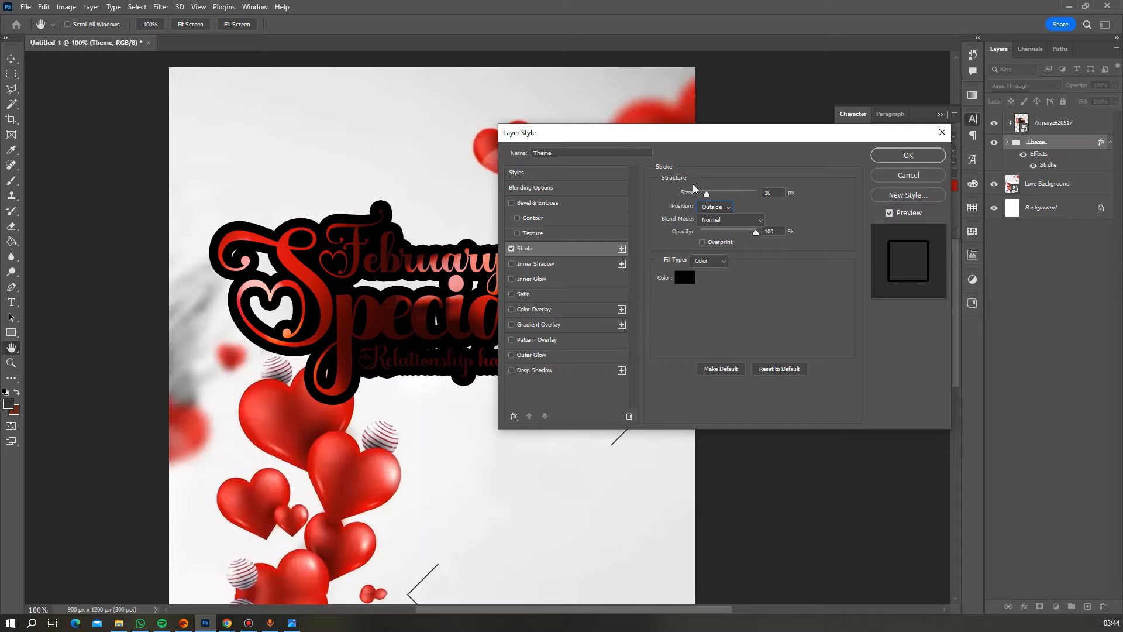
left_click_drag(706, 192, 707, 191)
- Set the stroke size to 12 px and its colour to white (#ffffff), then apply it
double_click(767, 193)
type("10")
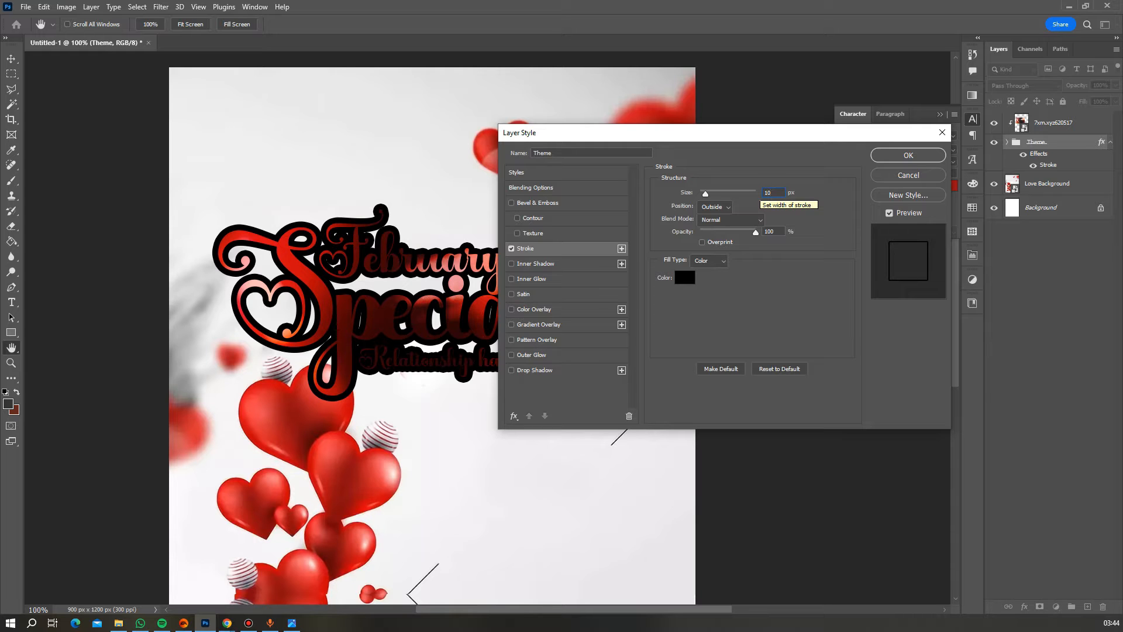
left_click(685, 277)
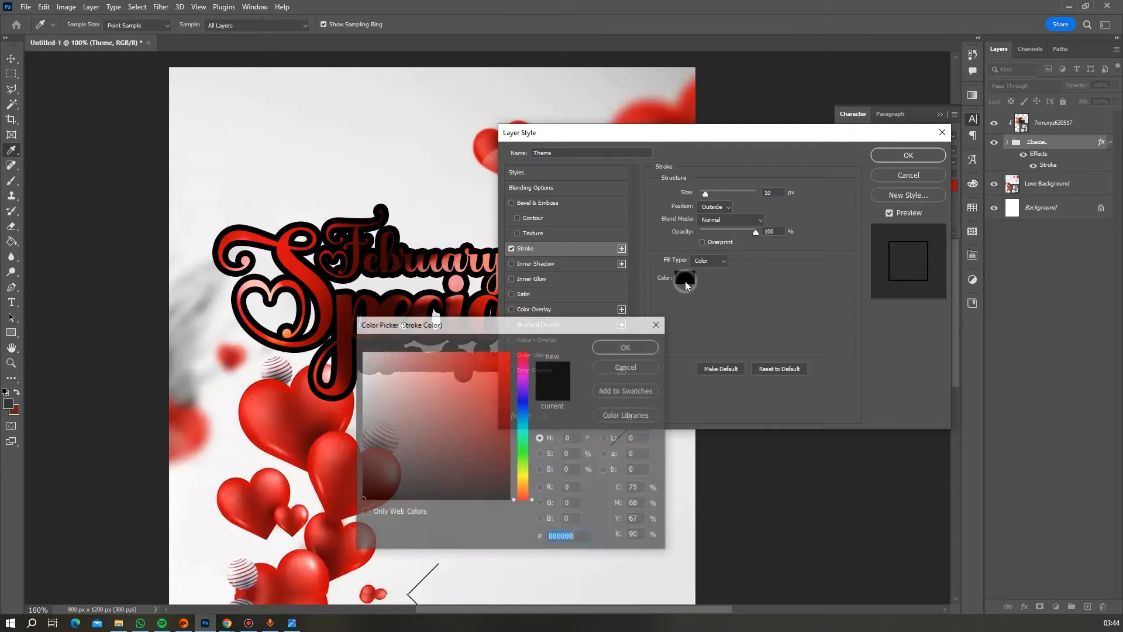
type("ffffff")
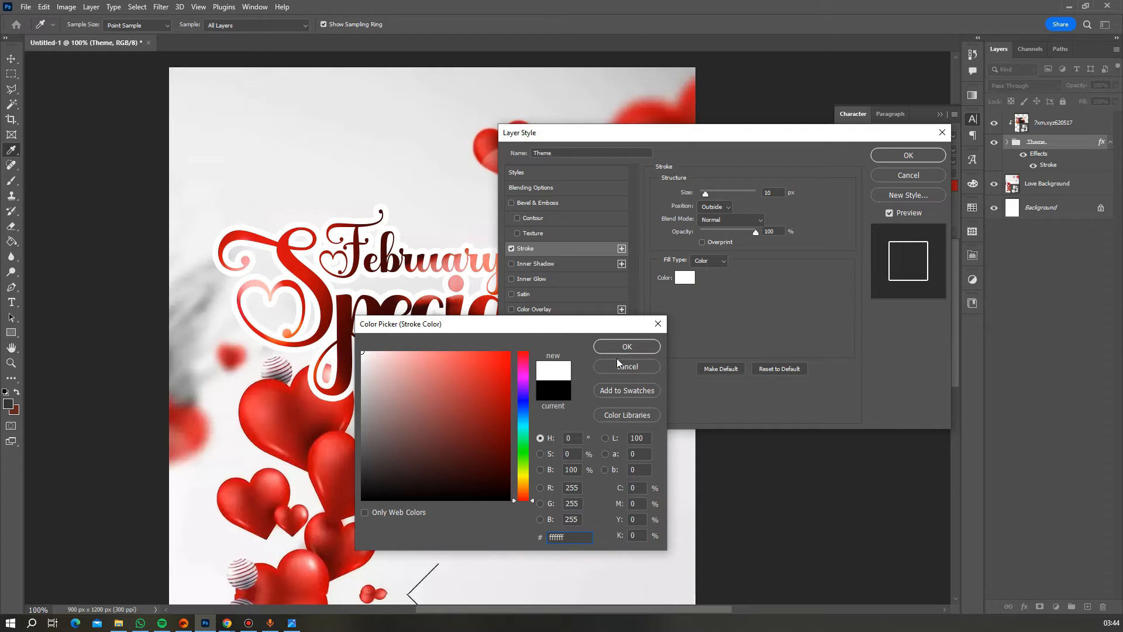
left_click(627, 348)
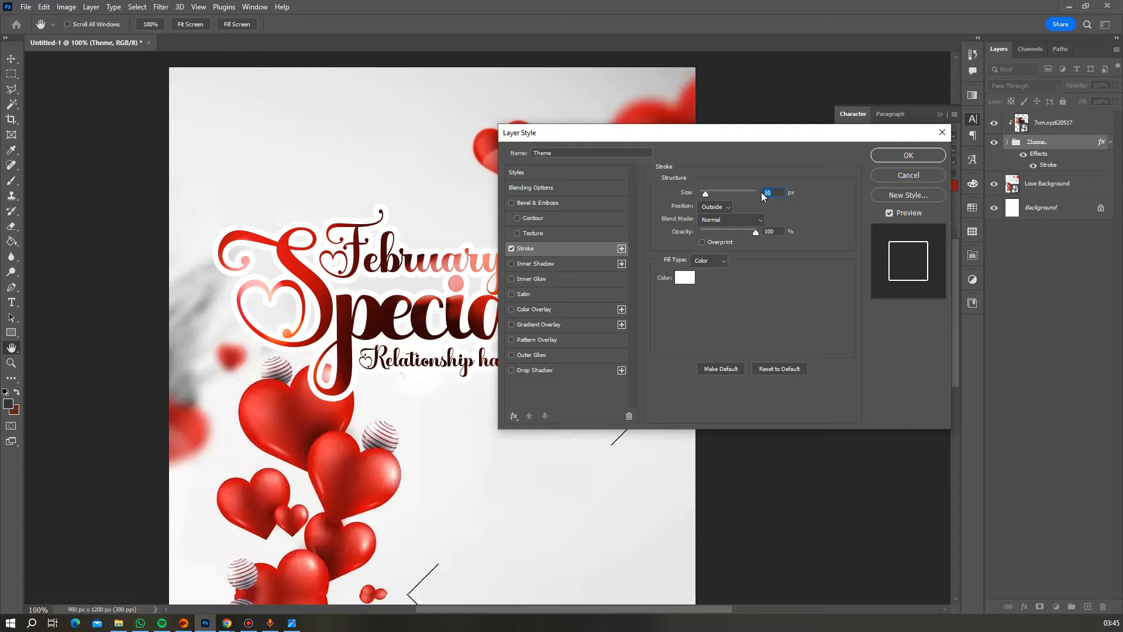
type("12")
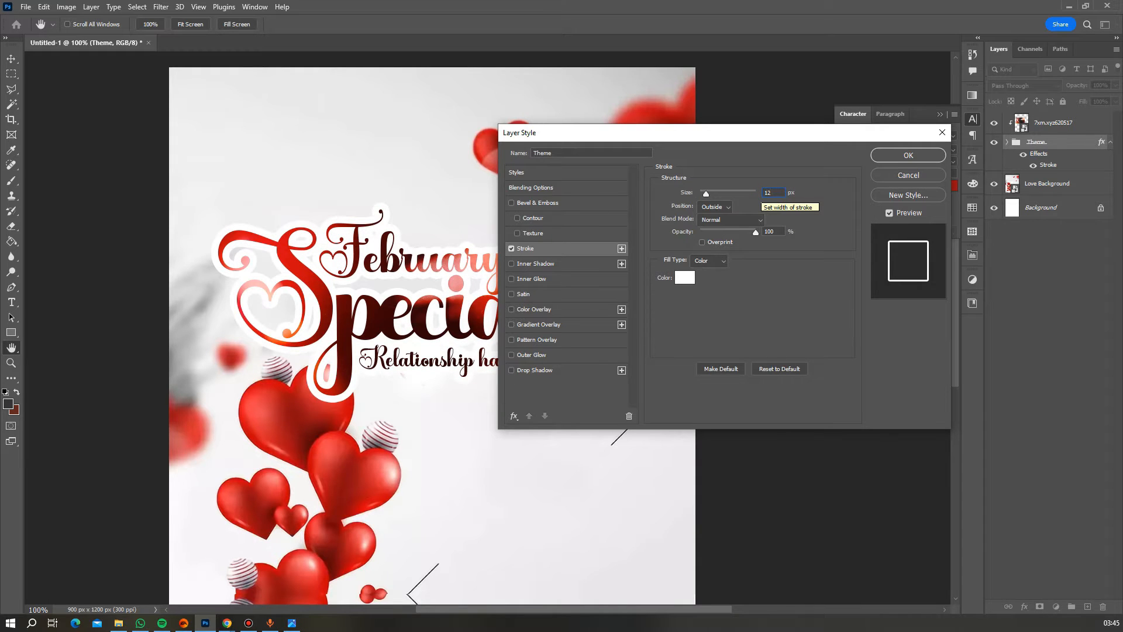
key("Return")
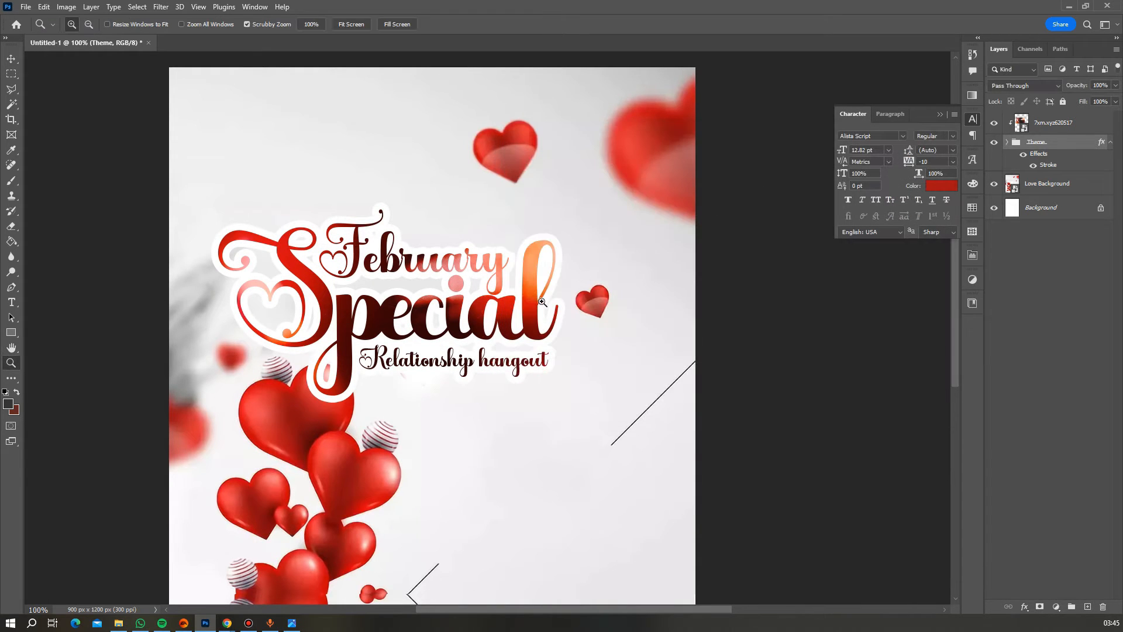
- Add a Multiply drop shadow to the Theme group at about 31% opacity and 24 px size
left_click(483, 310, "alt")
left_click(475, 305, "alt")
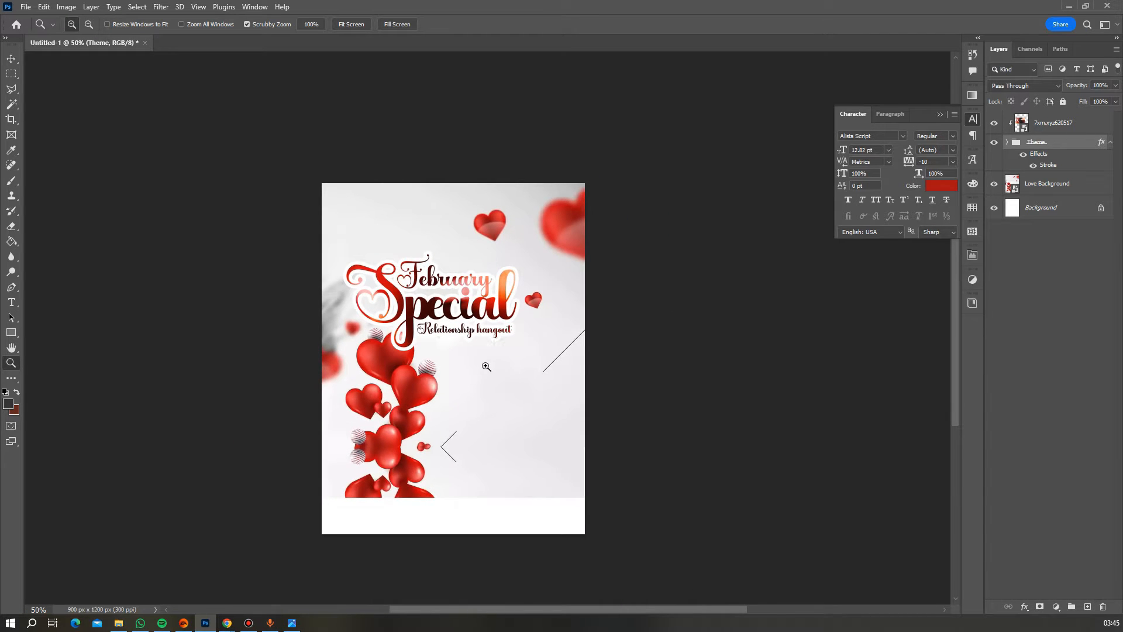
double_click(1038, 155)
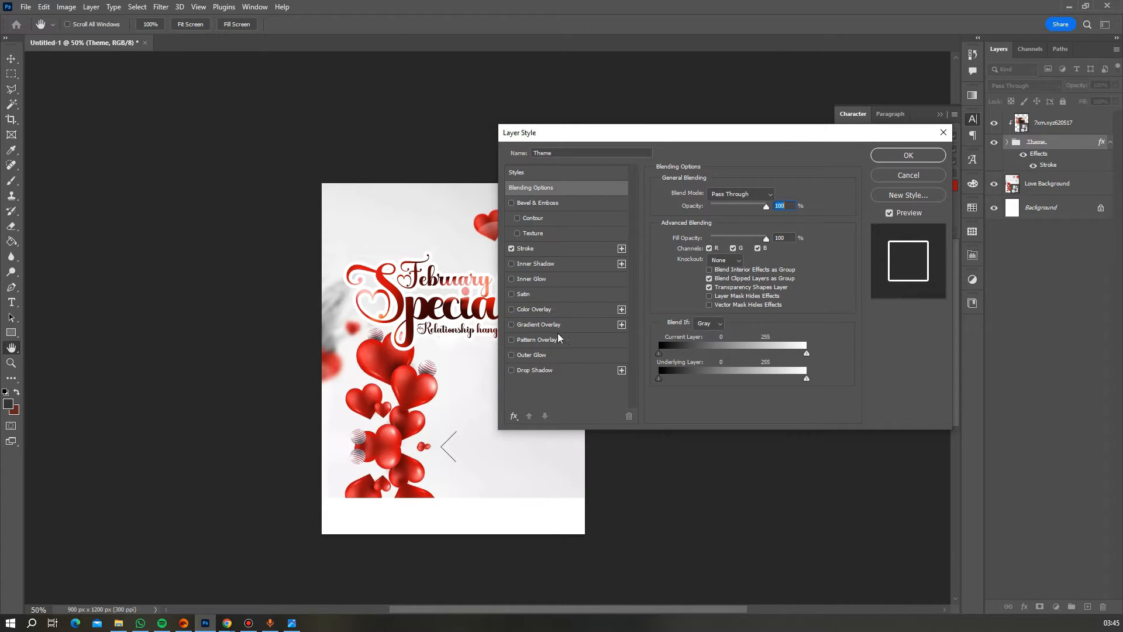
left_click(544, 370)
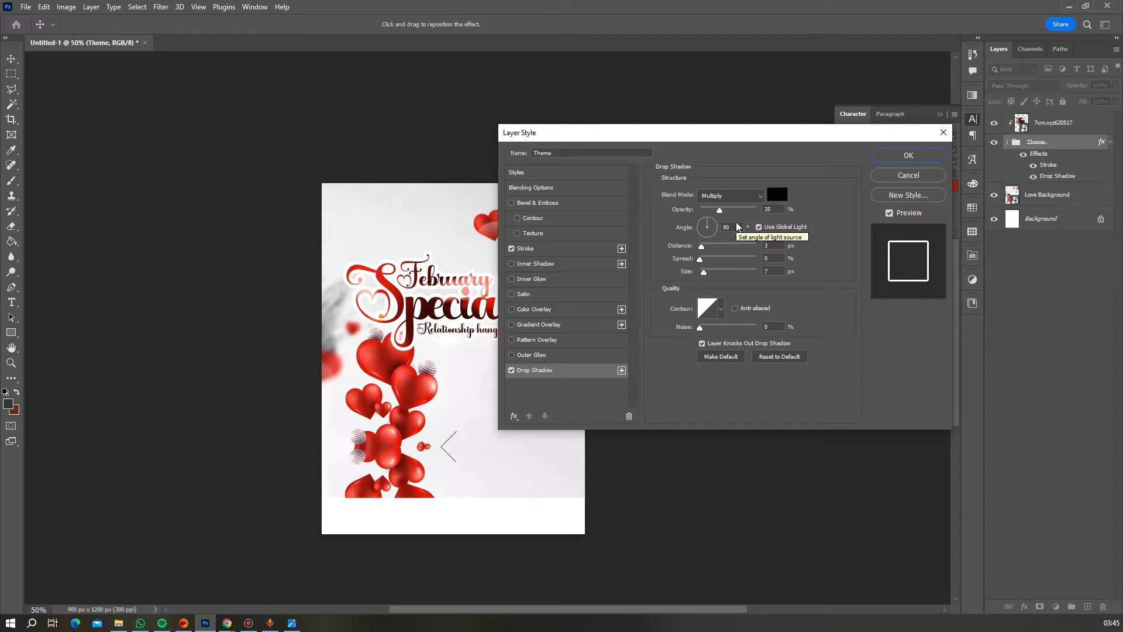
left_click_drag(725, 210, 727, 212)
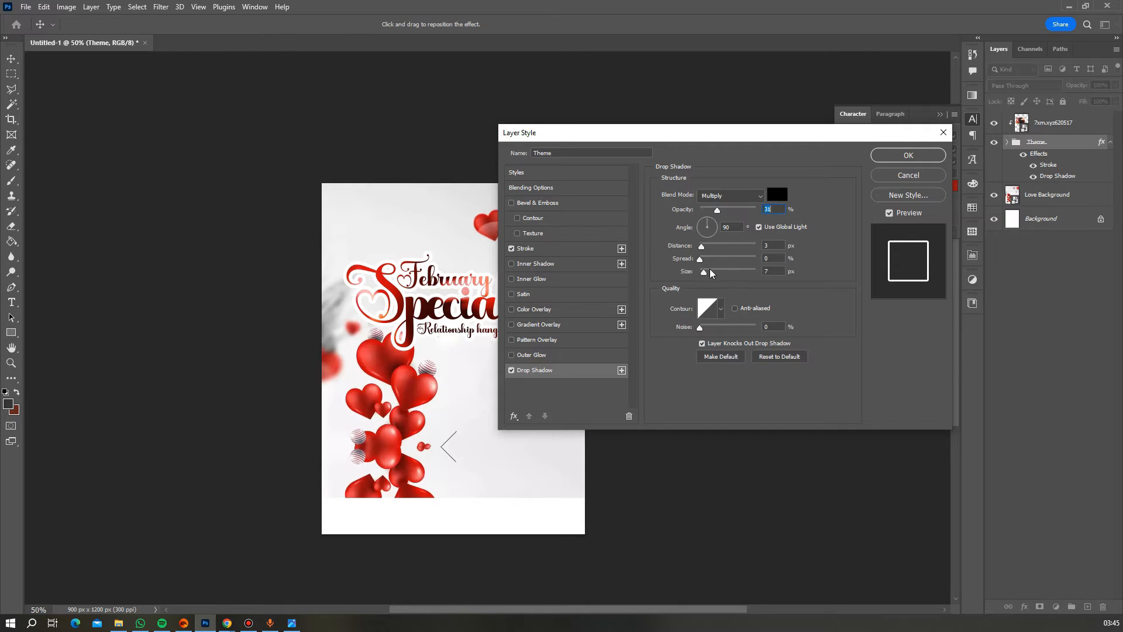
left_click_drag(711, 273, 710, 273)
left_click(885, 156)
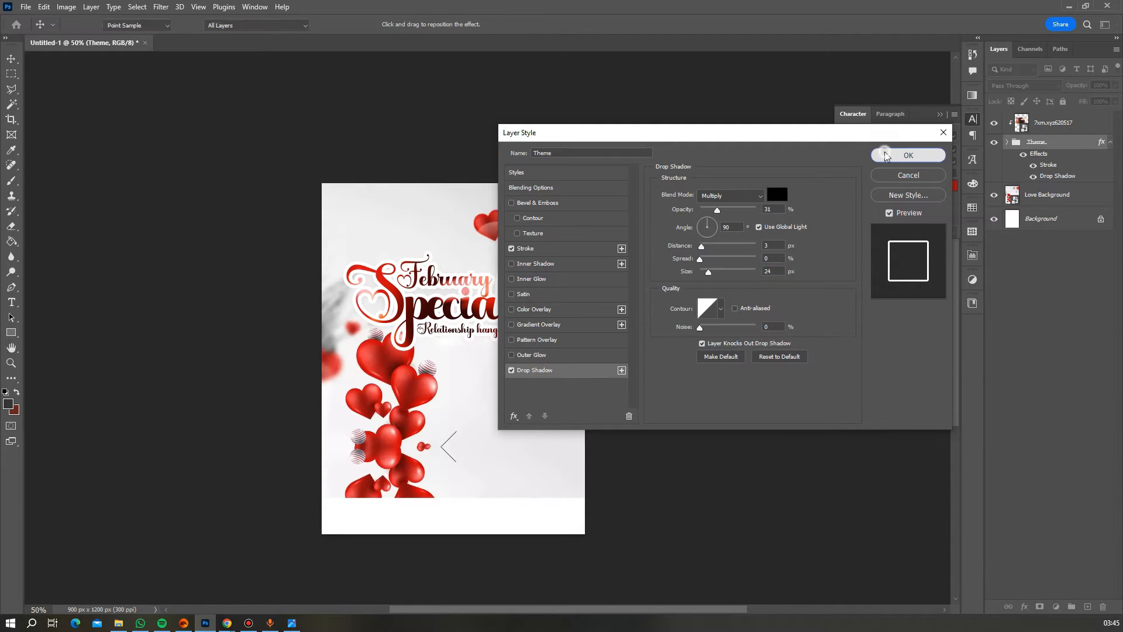
scroll(490, 319, "down", 2)
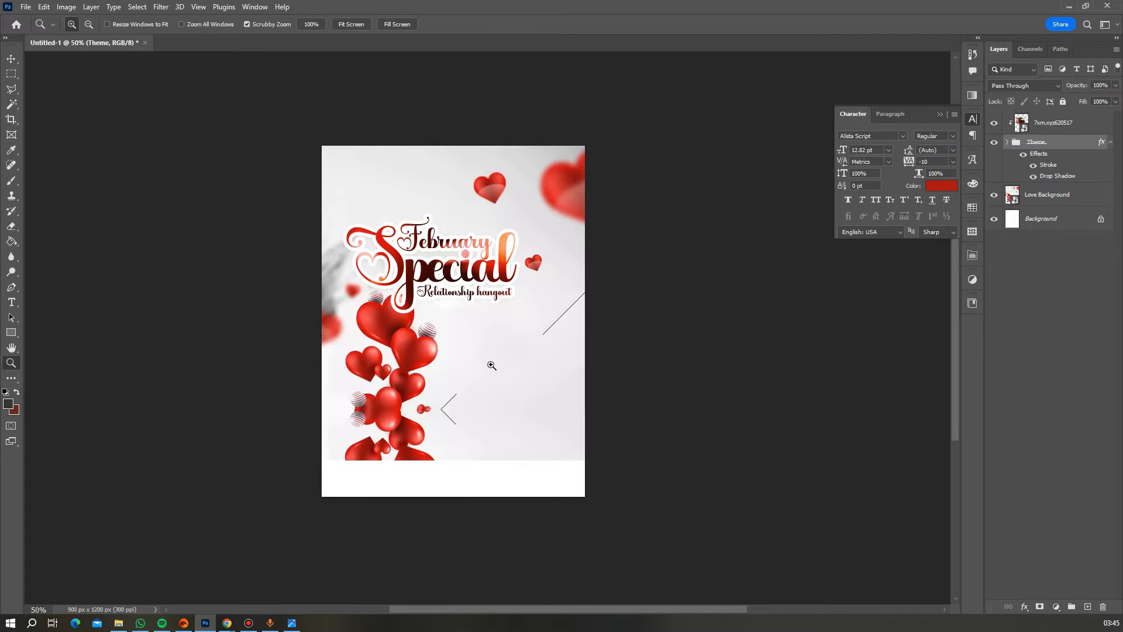
- Stretch the Theme headline group to about 101.66% width and zoom in on 'Special' to check it
left_click(511, 304)
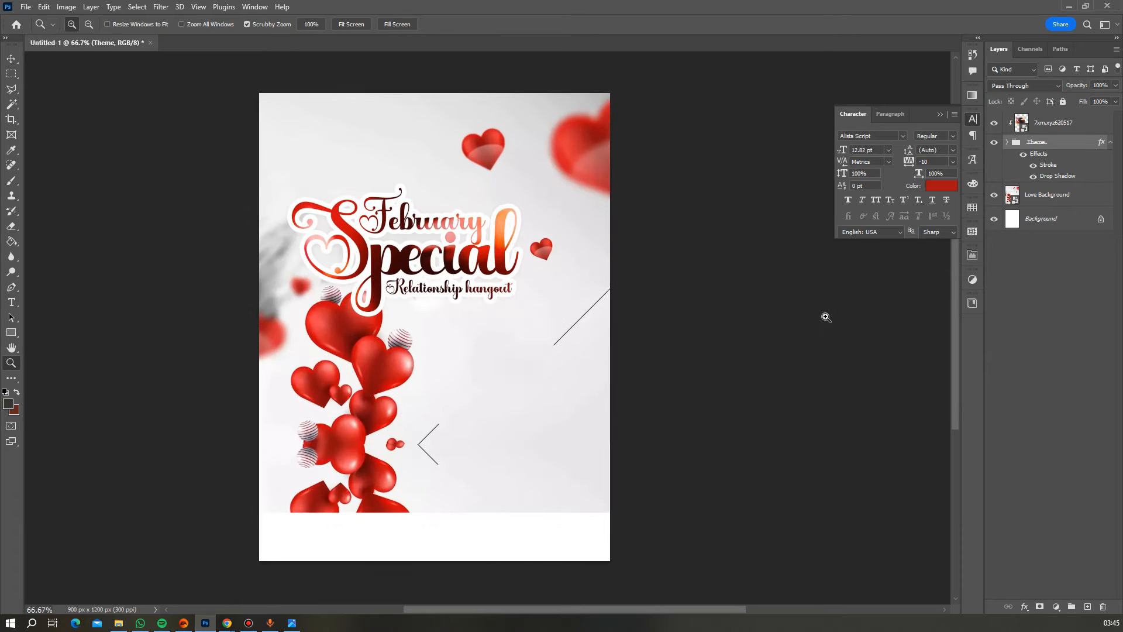
key("ctrl+t")
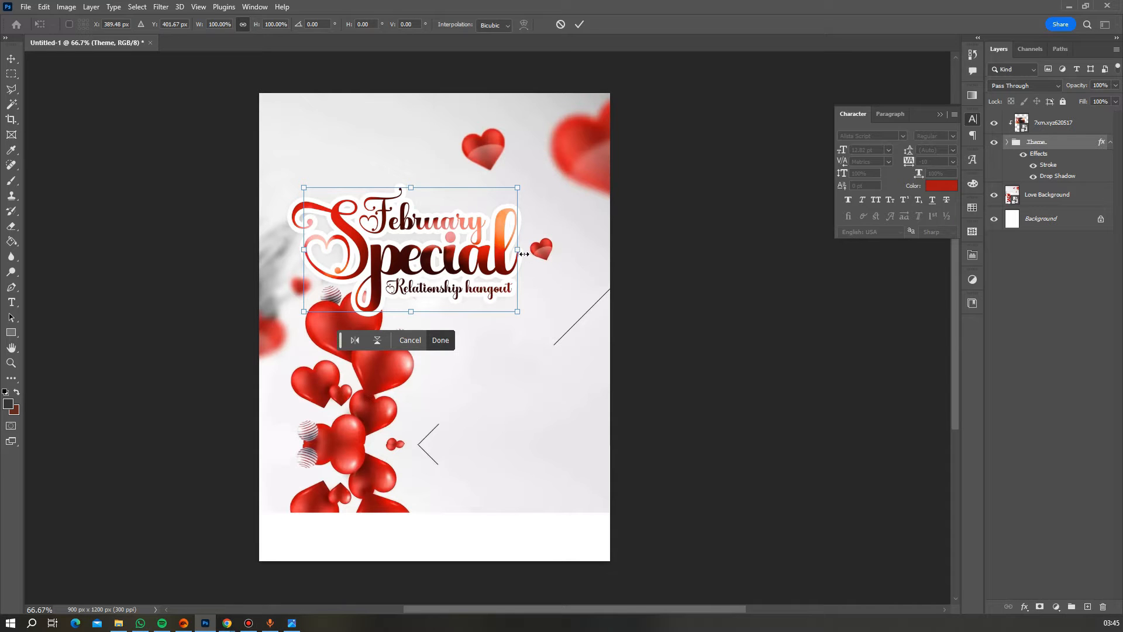
left_click_drag(520, 252, 531, 253)
key("Return")
key("z")
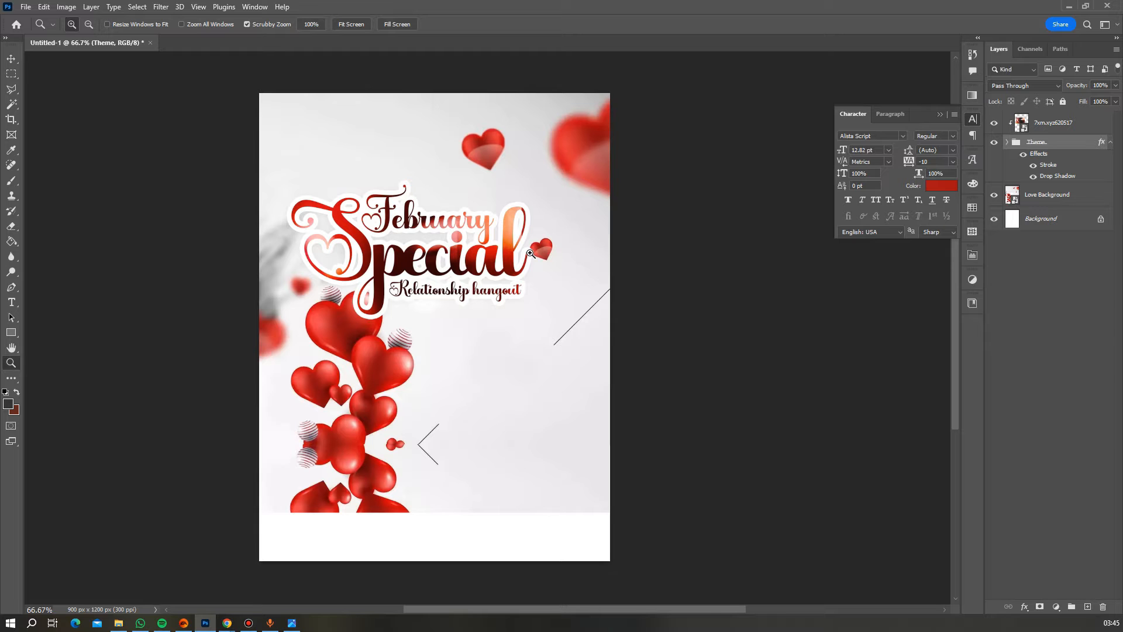
scroll(444, 250, "up", 3)
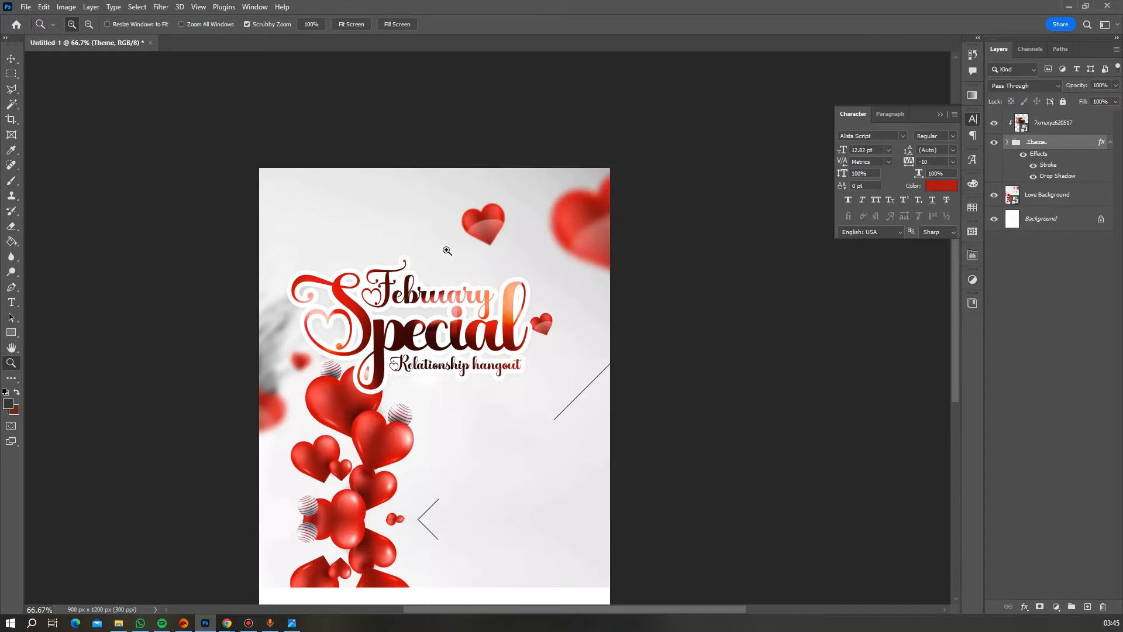
left_click(459, 338)
left_click(459, 338)
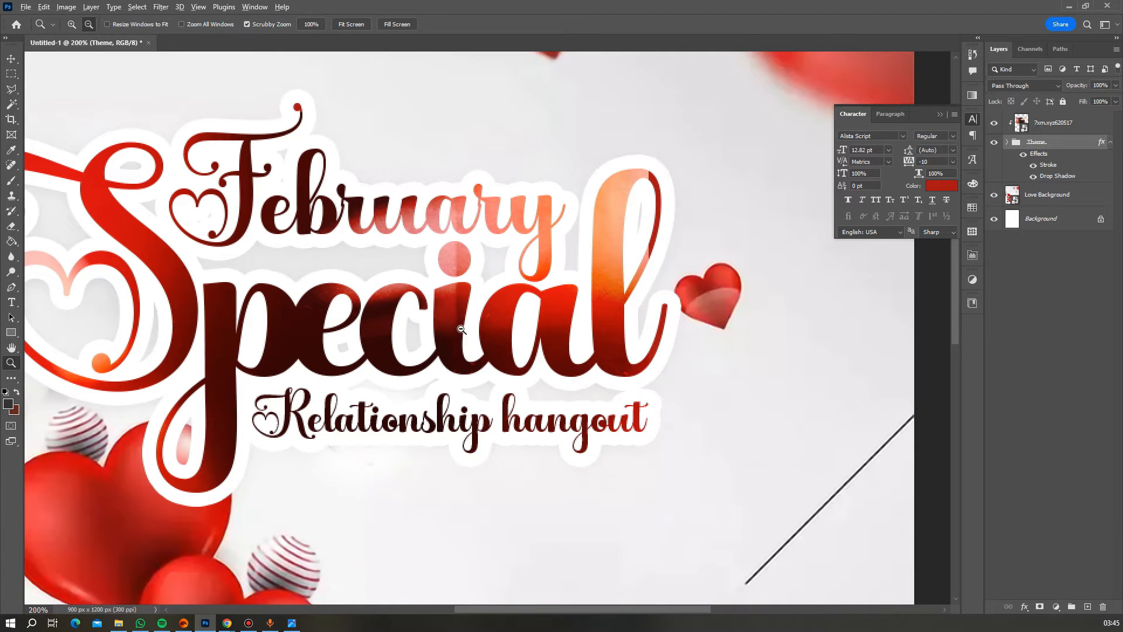
left_click(459, 339, "alt")
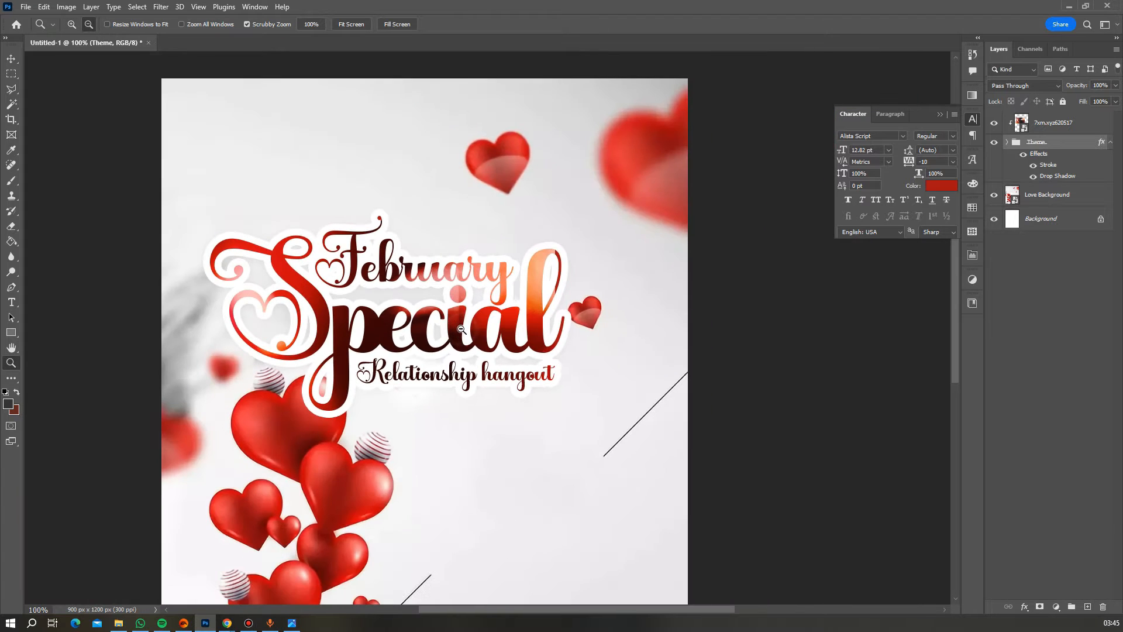
left_click(28, 8)
- Place the Glowing-Lens-Flare PNG as an embedded layer above the headline
left_click(83, 254)
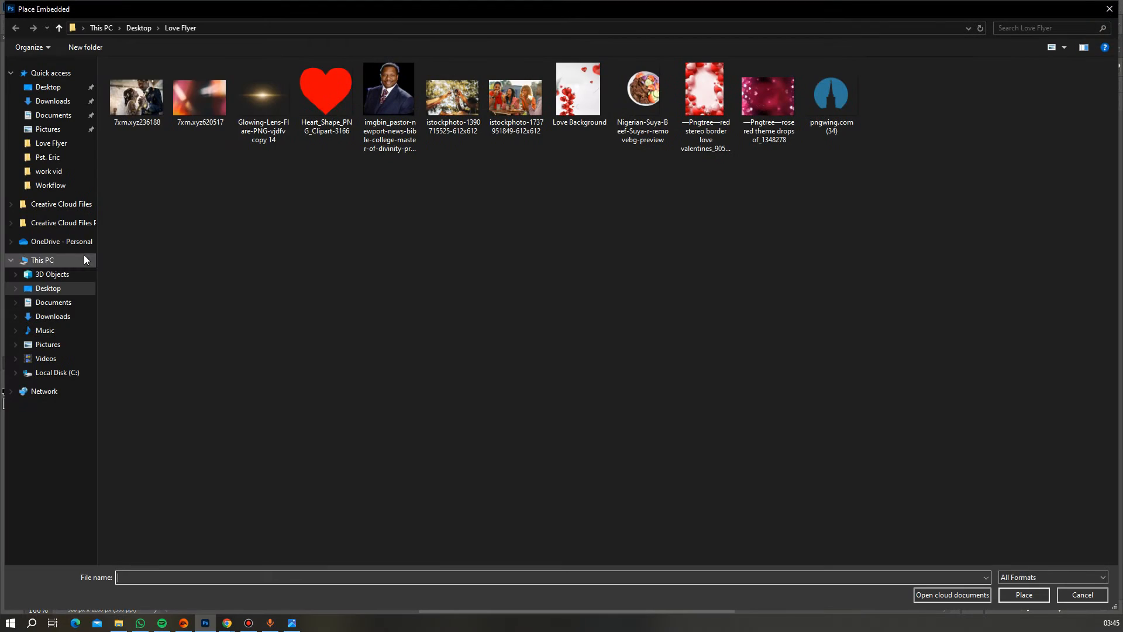
double_click(272, 97)
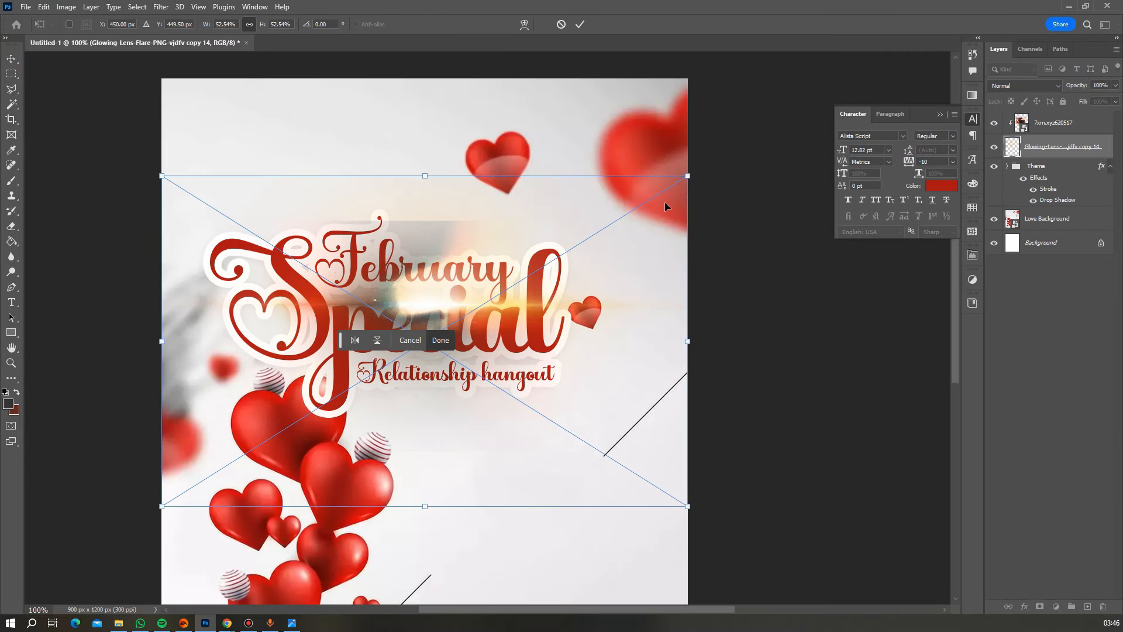
left_click_drag(1073, 150, 1061, 120)
- Clip the light-leak photo layer 7xm.xyz620517 to the headline group
left_click(1057, 149)
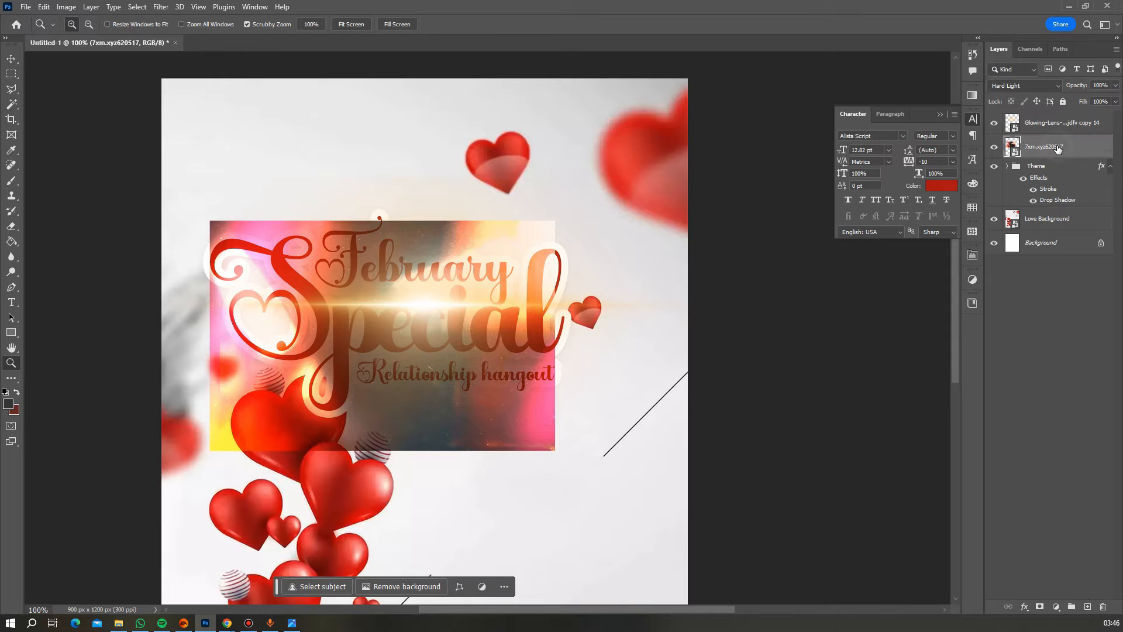
right_click(1057, 149)
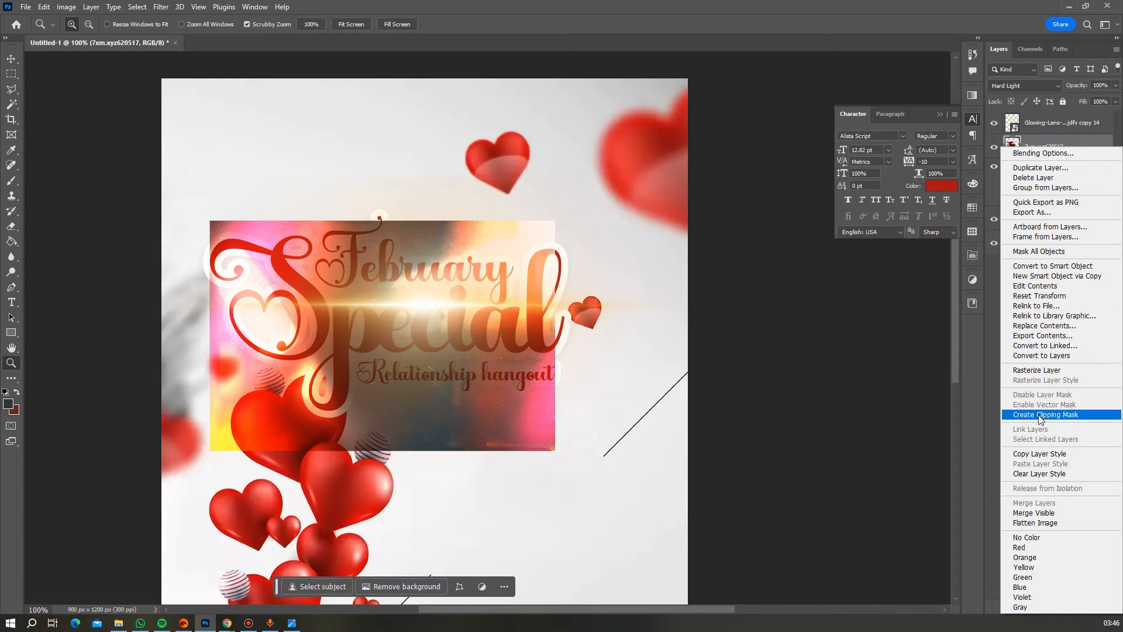
left_click(1039, 414)
- Scale the lens flare down to about 25% around its centre
left_click(1042, 125)
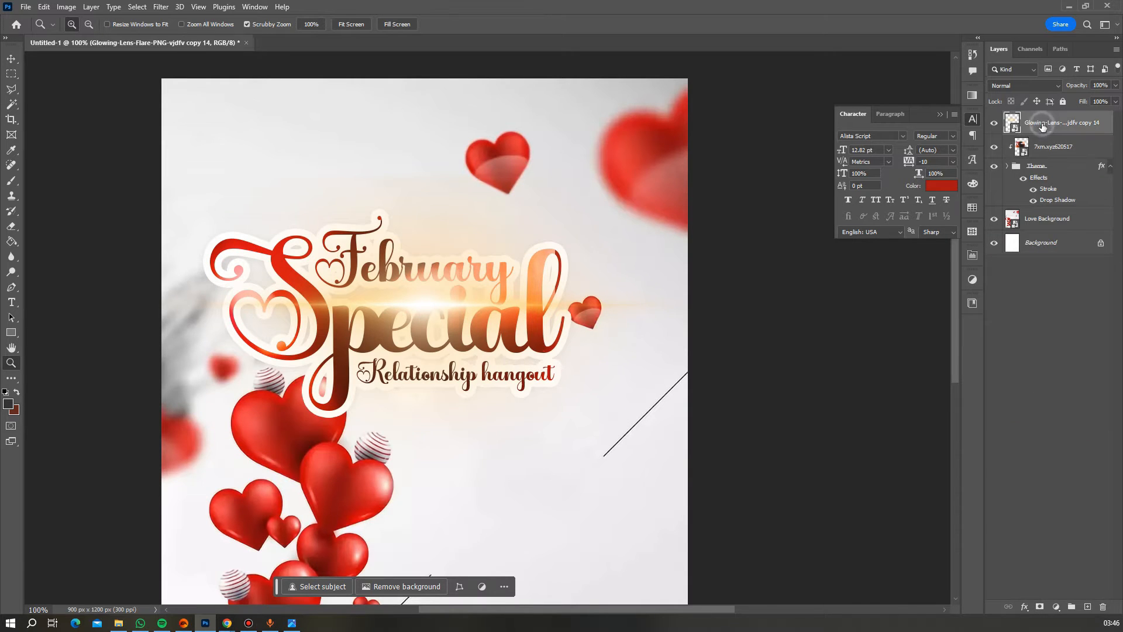
key("ctrl+t")
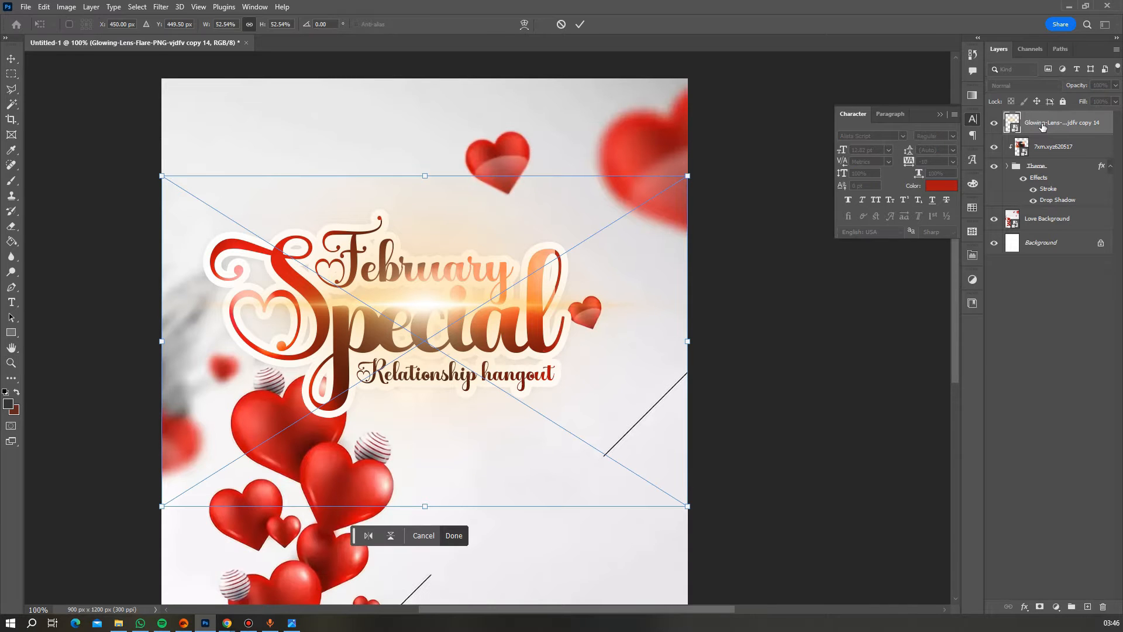
left_click_drag(688, 179, 549, 246)
- Move the lens flare onto the headline and set its blend mode to Hard Light
key("Return")
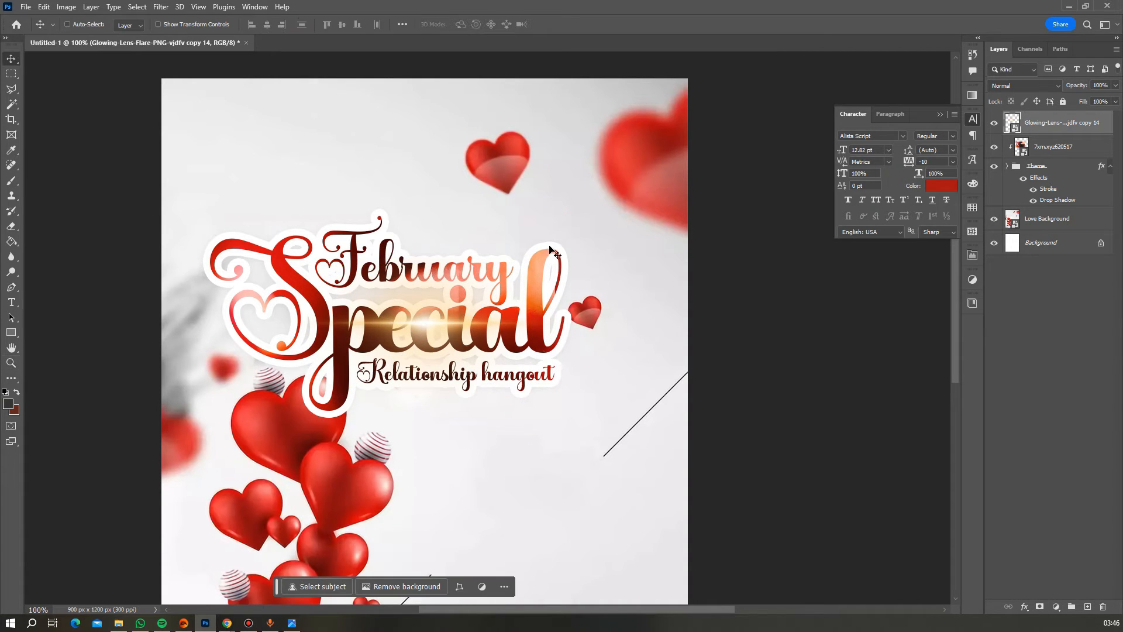
left_click_drag(418, 328, 488, 356)
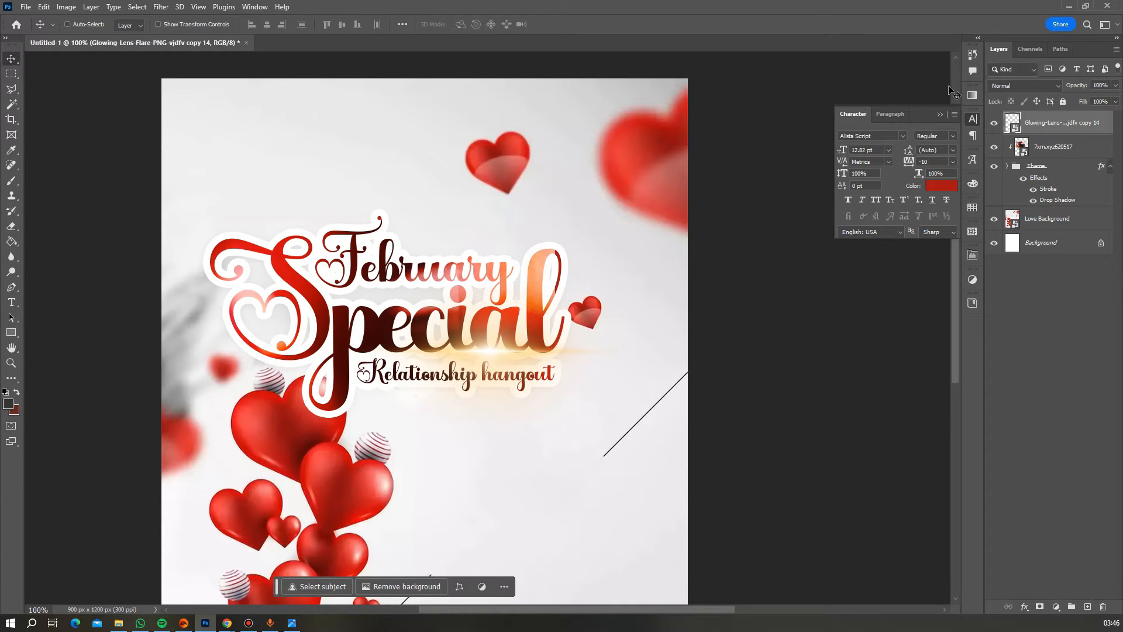
left_click(1030, 87)
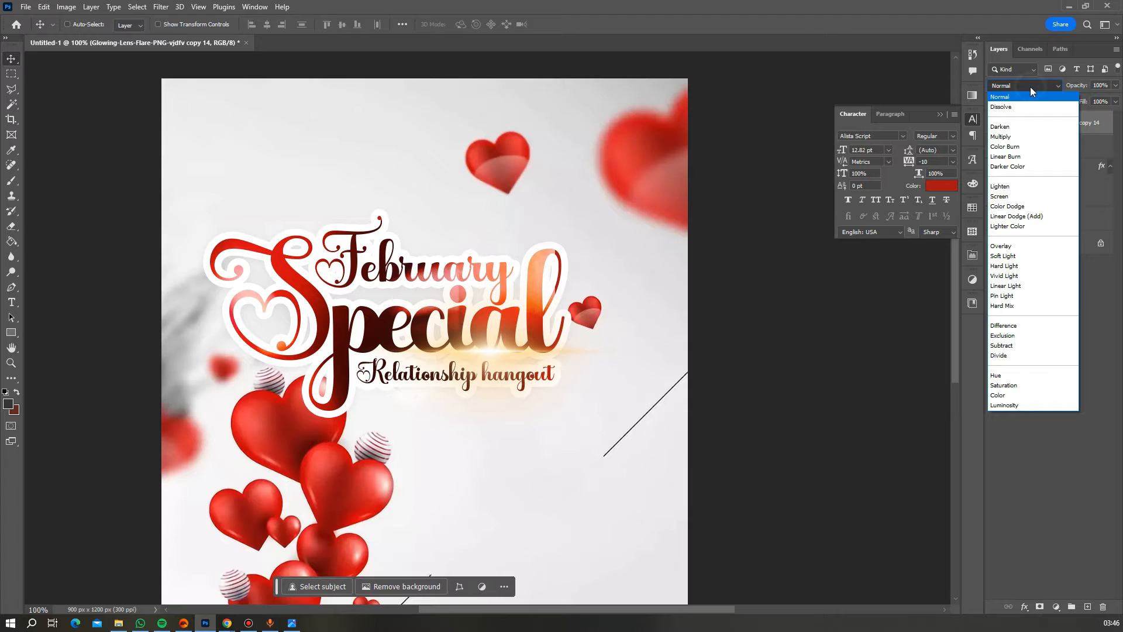
left_click(1019, 268)
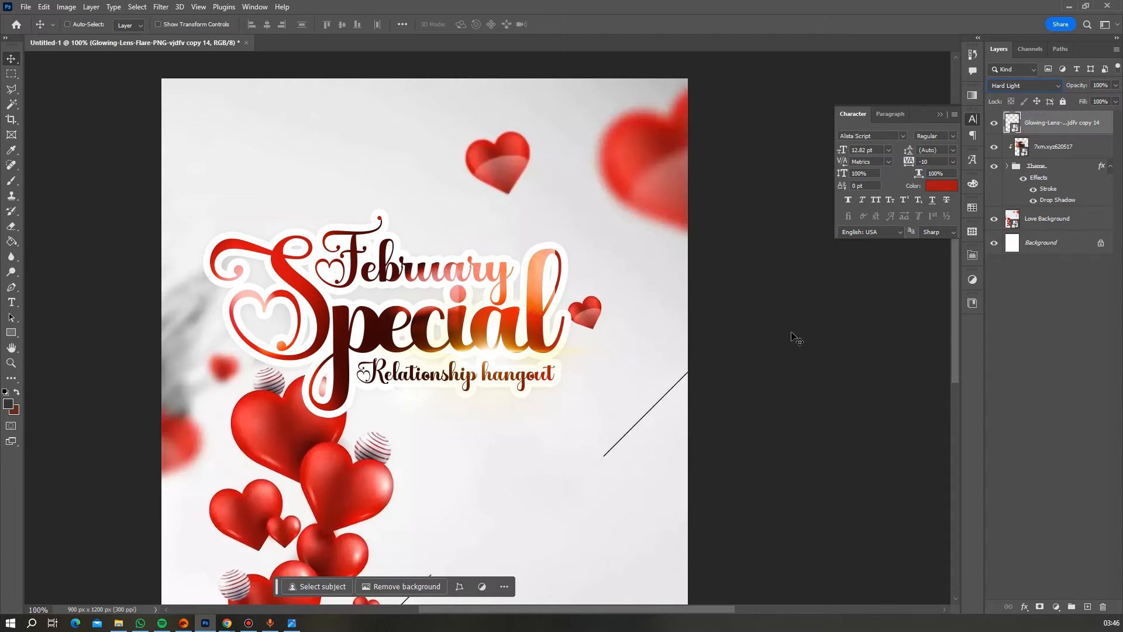
key("Down")
key("Up")
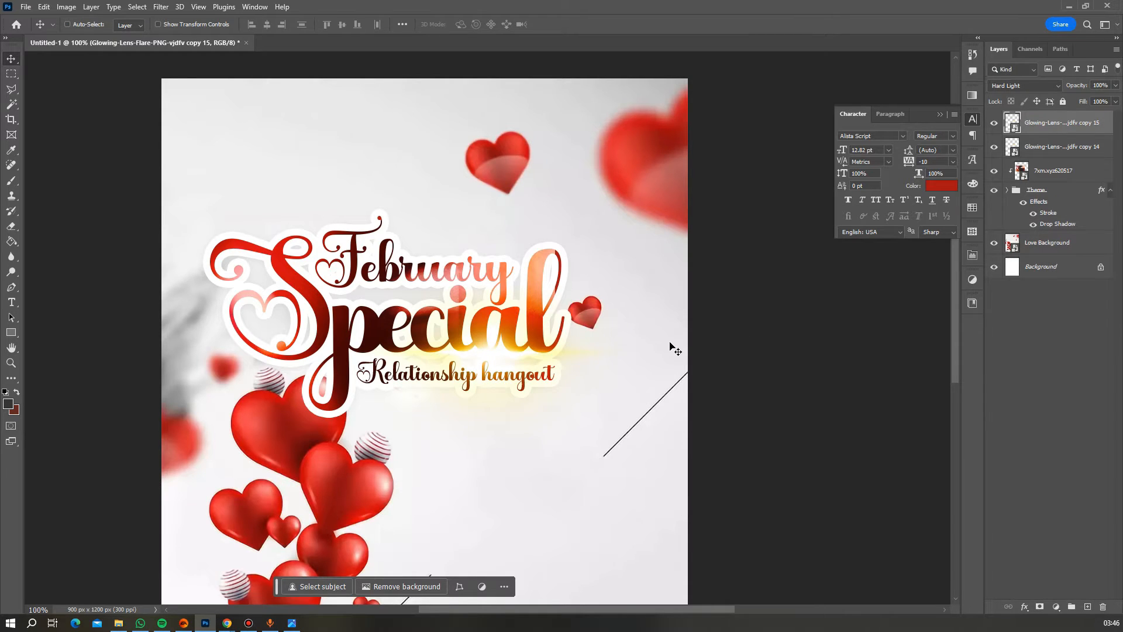
- Add two flare copies over 'Special' and 'February', shrinking the one over February
left_click_drag(599, 360, 483, 310)
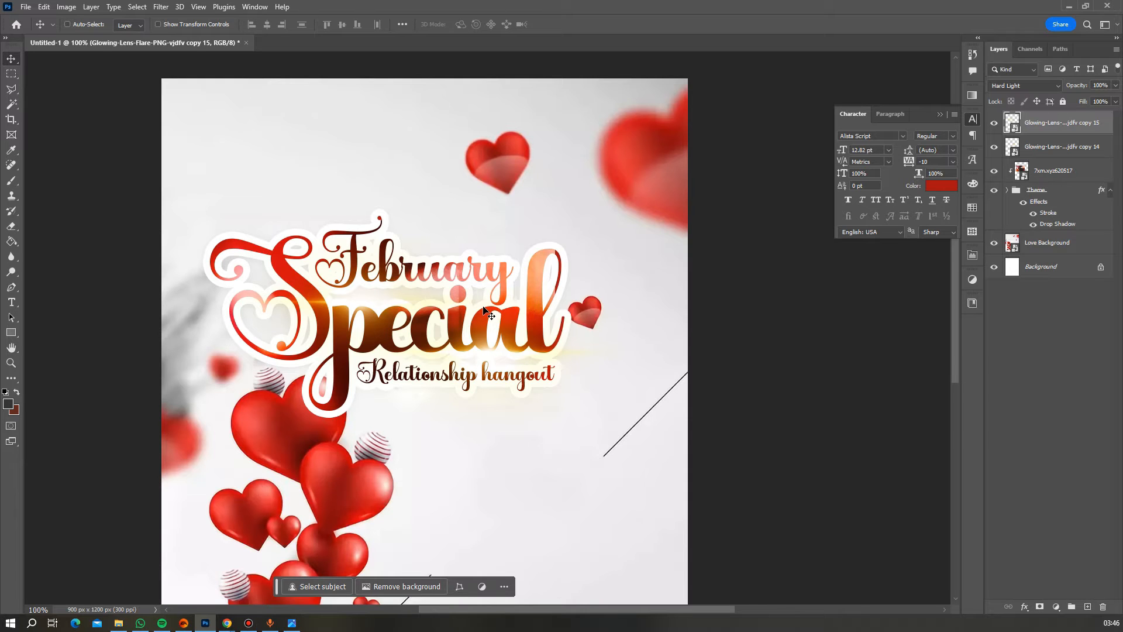
key("ctrl+j")
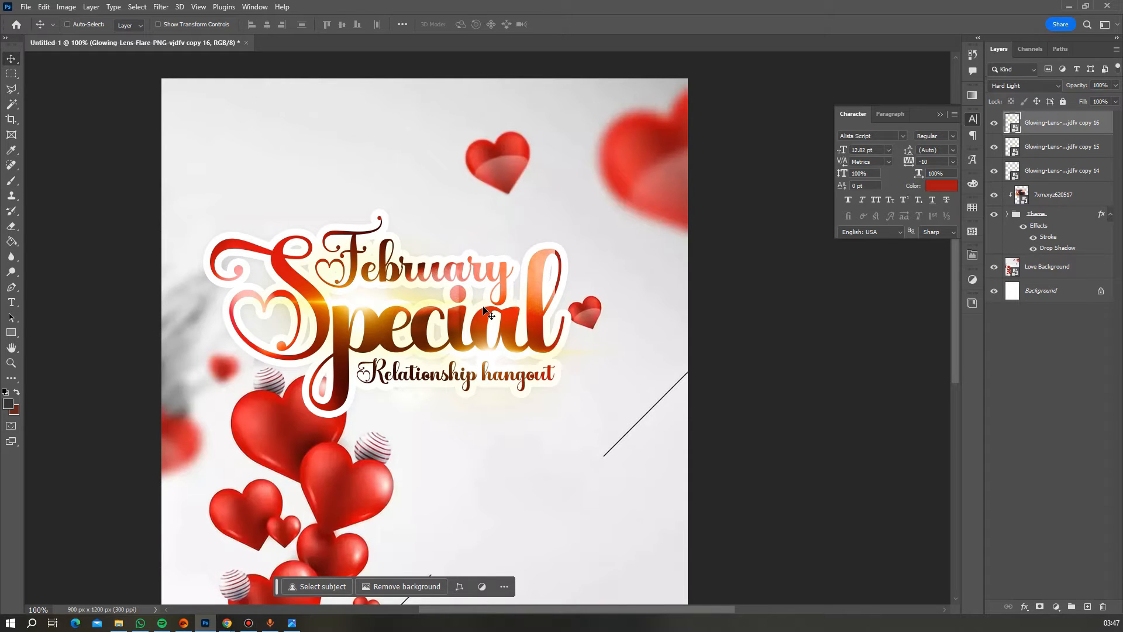
left_click_drag(329, 313, 386, 270)
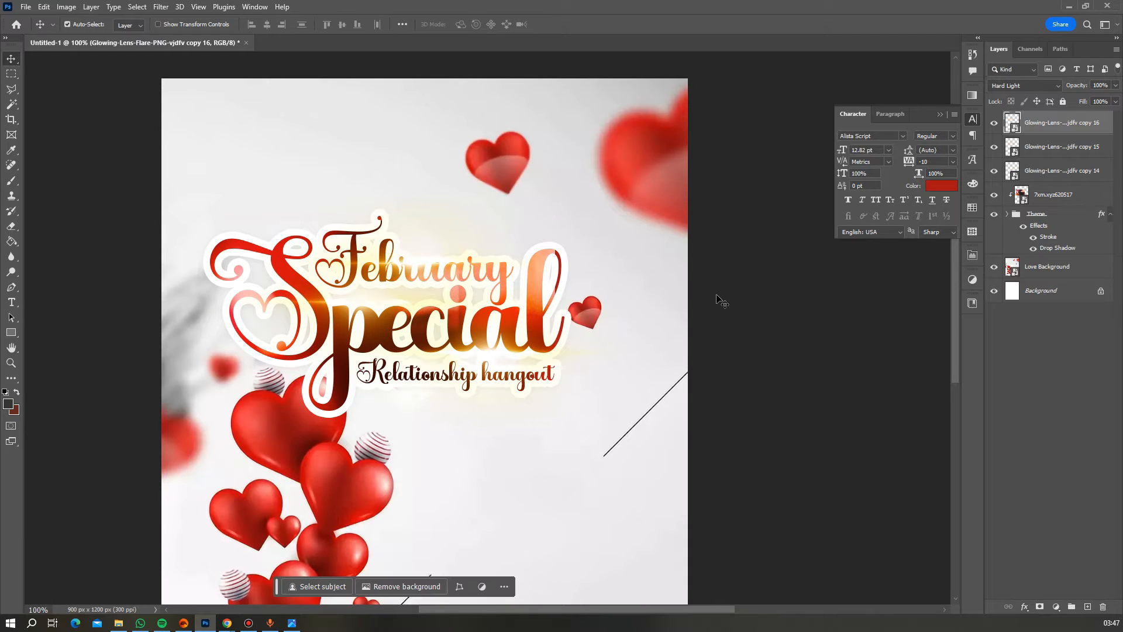
key("ctrl+t")
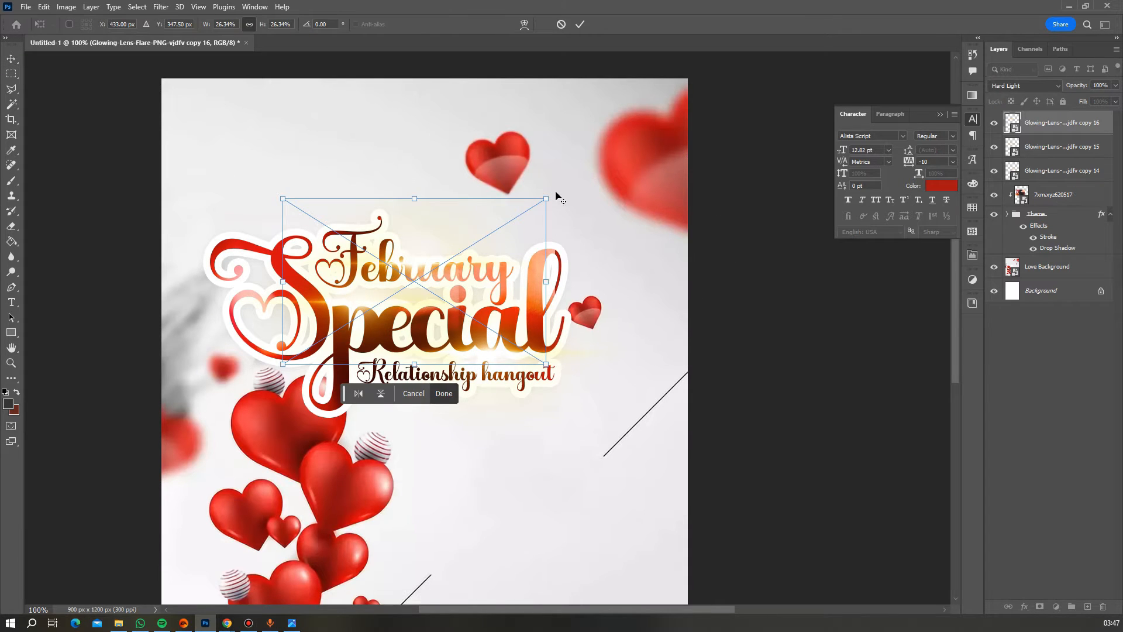
left_click_drag(540, 200, 483, 219)
key("Return")
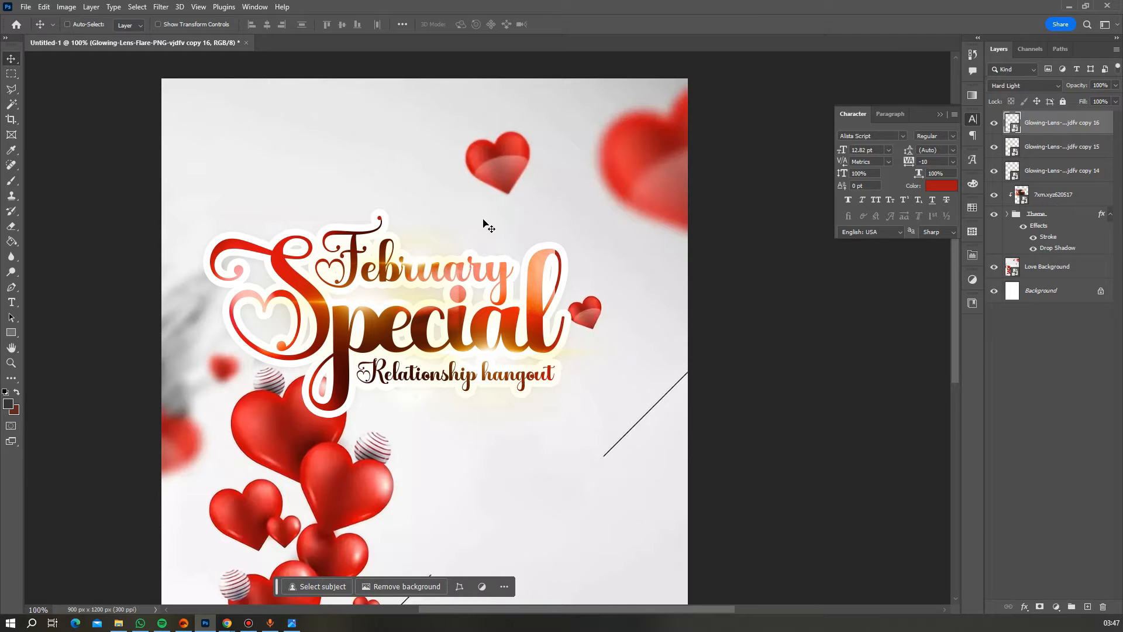
- Widen the clipped light-leak photo slightly and nudge it about 2 px lower
left_click(1050, 200)
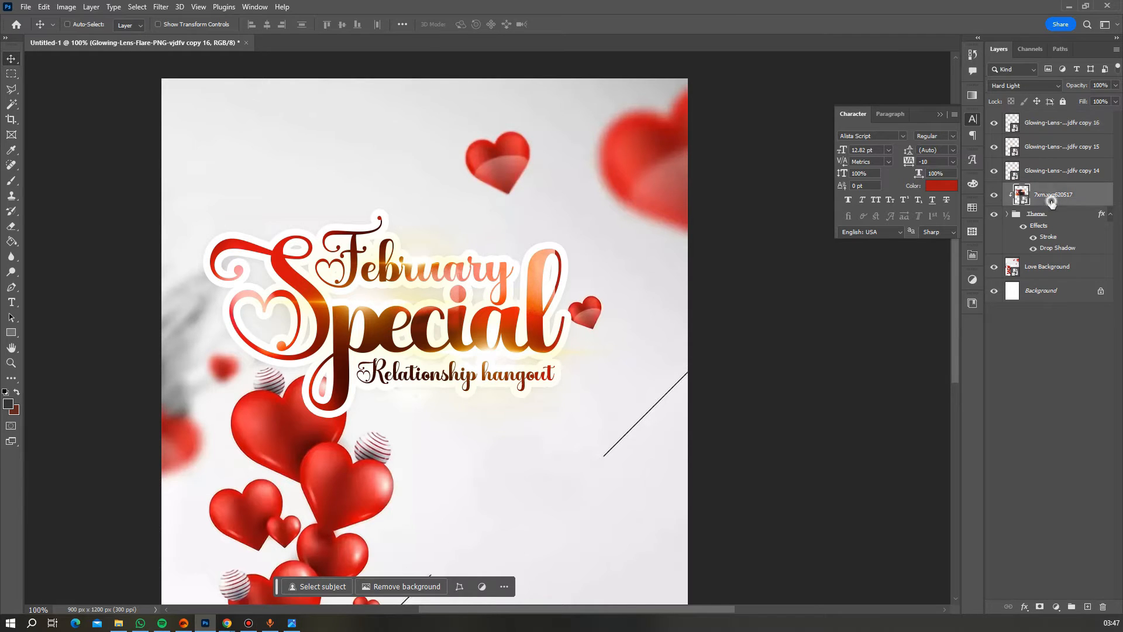
key("ctrl+t")
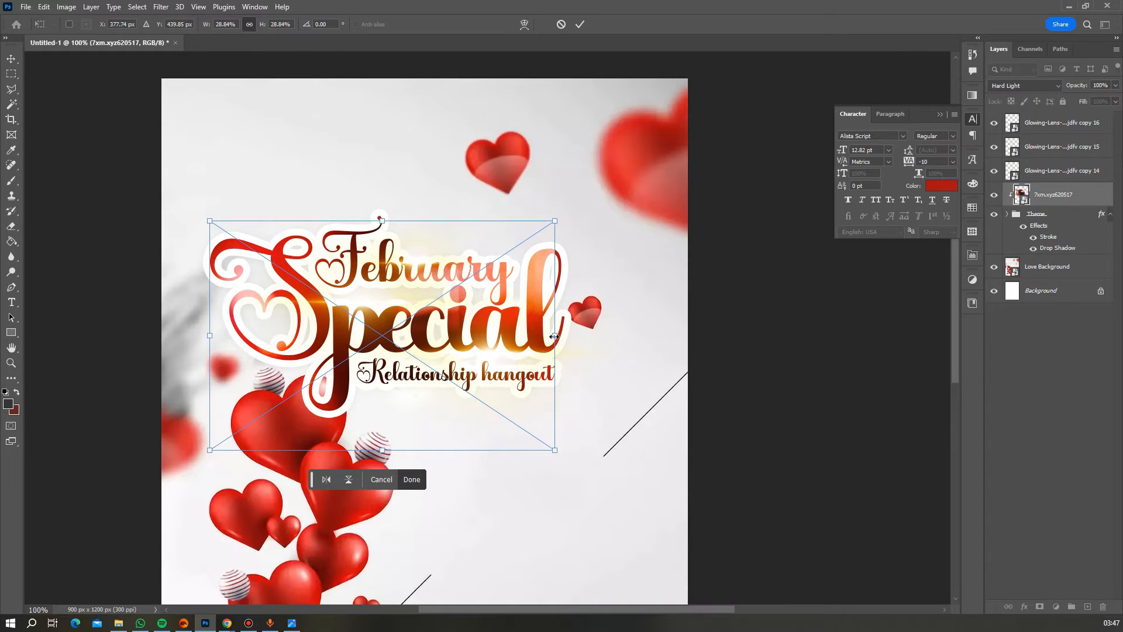
left_click_drag(554, 336, 572, 336)
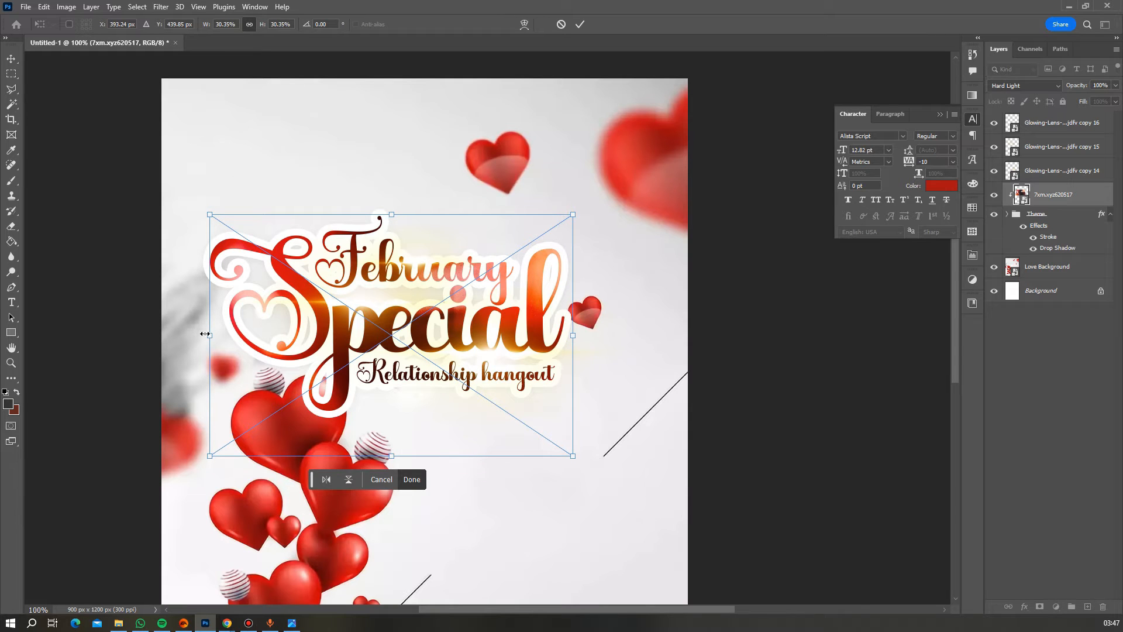
left_click_drag(209, 335, 201, 335)
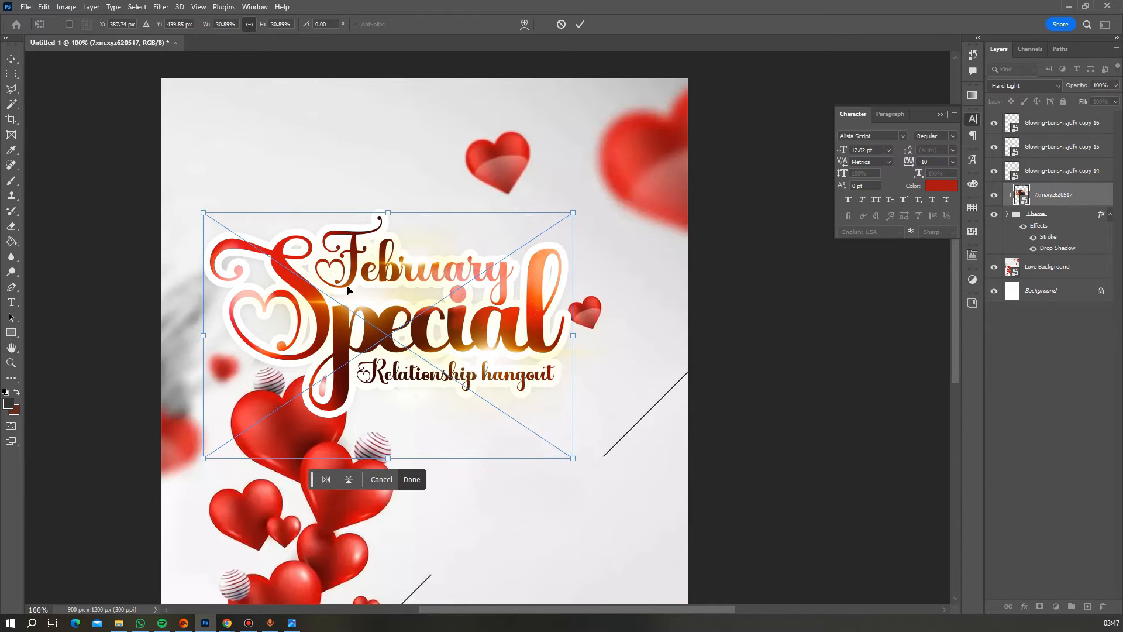
key("Down")
key("Down")
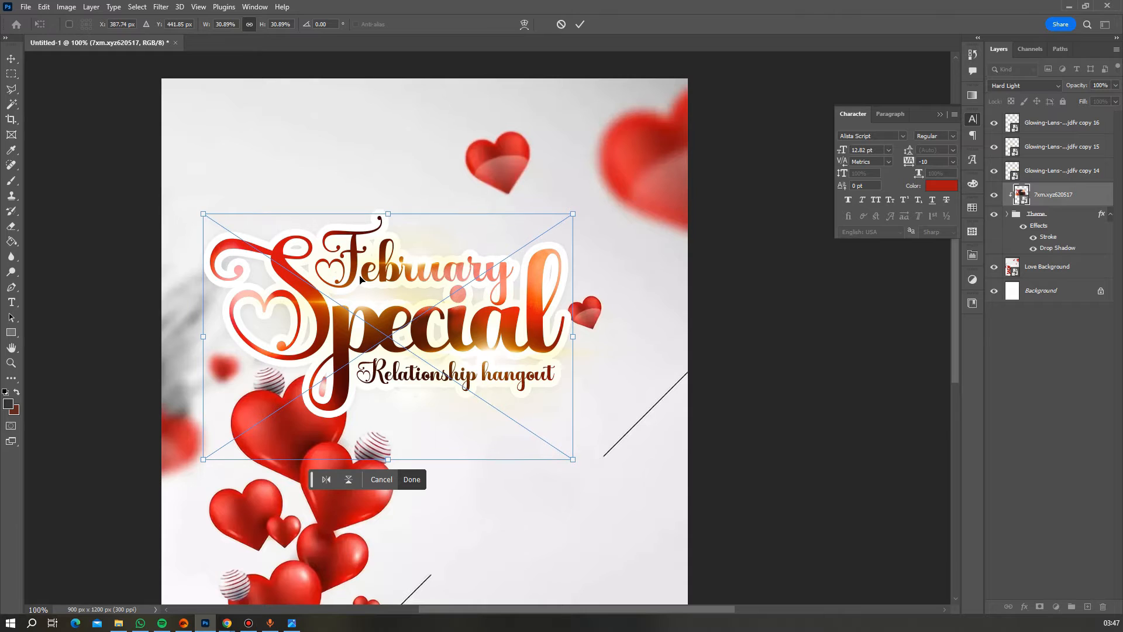
key("Return")
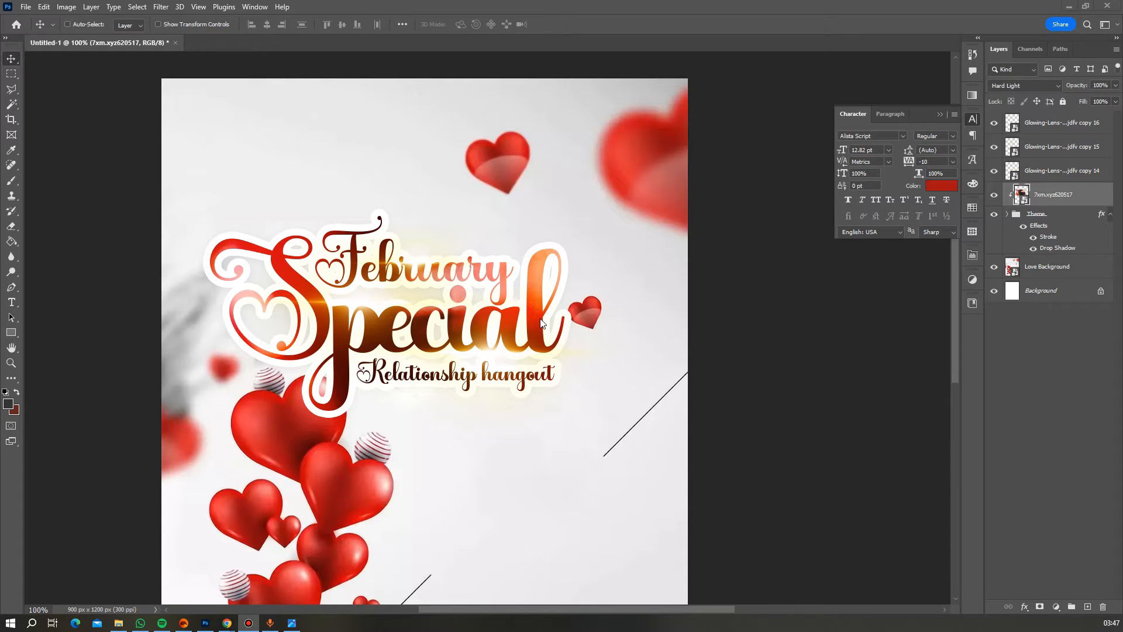
scroll(529, 316, "down", 2)
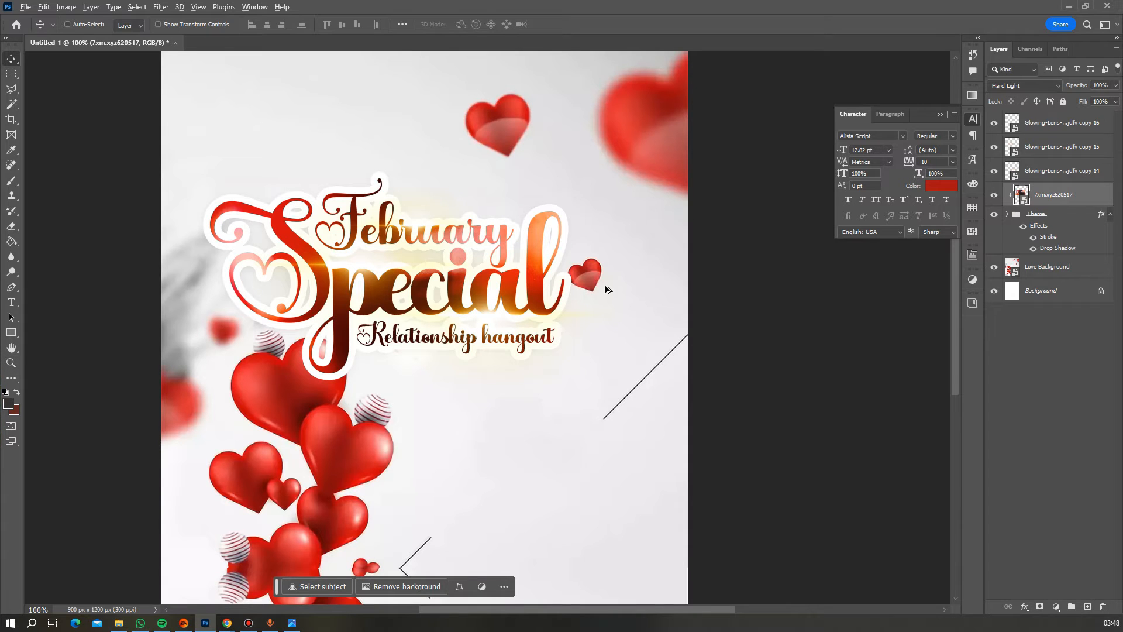
- Zoom out to check the whole poster, then zoom in to 200% below the Relationship hangout tagline
left_click(10, 362)
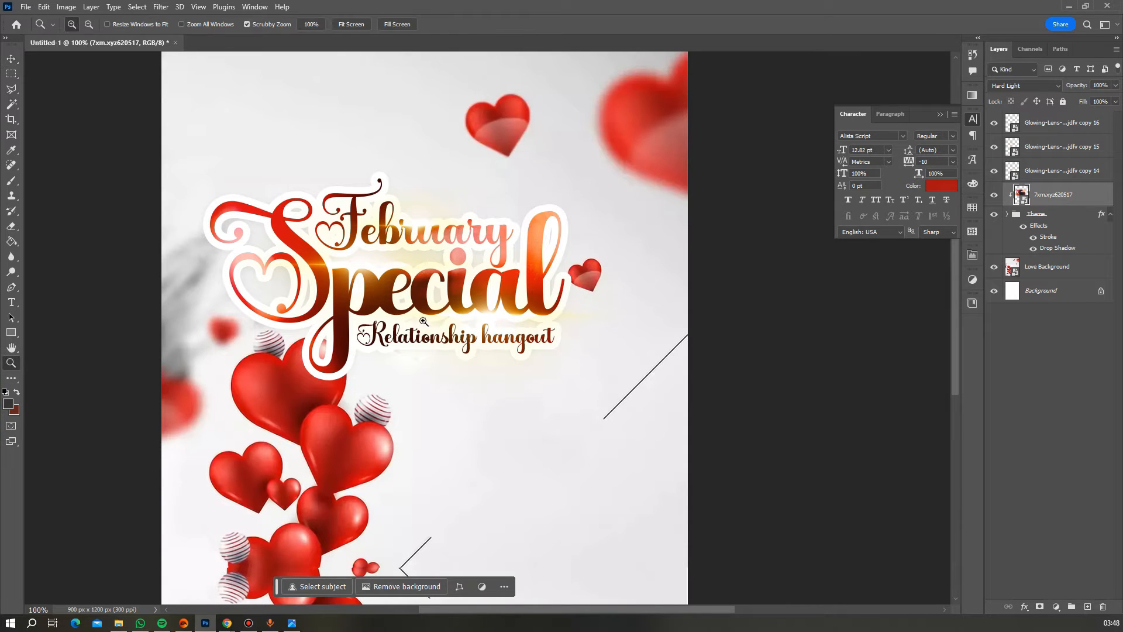
left_click(461, 297, "alt")
left_click(462, 297, "alt")
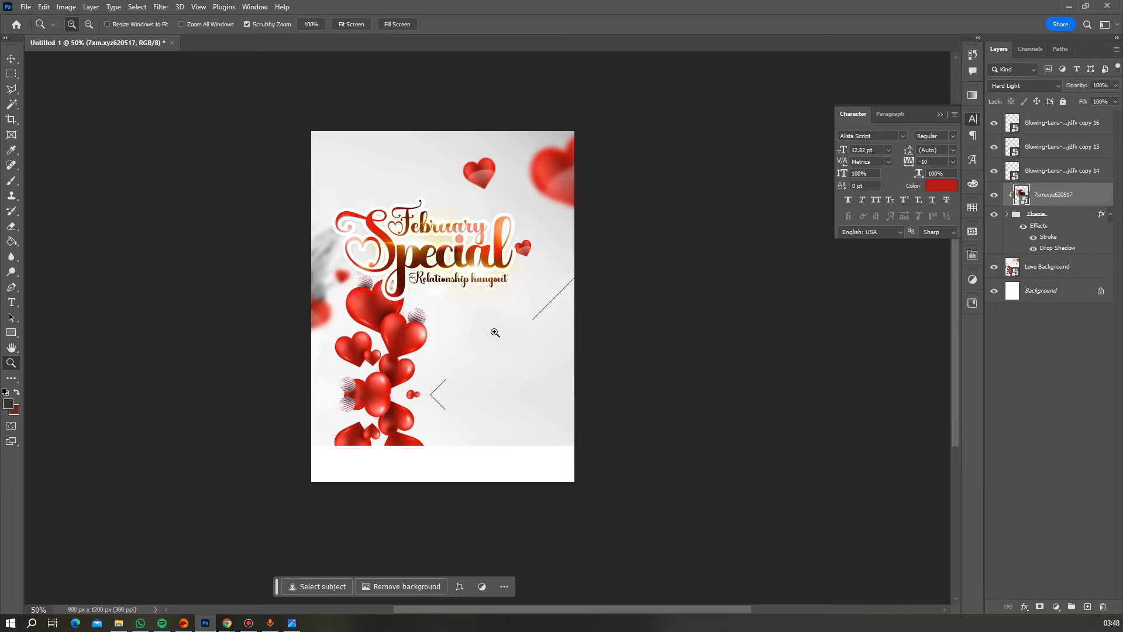
scroll(494, 329, "down", 2)
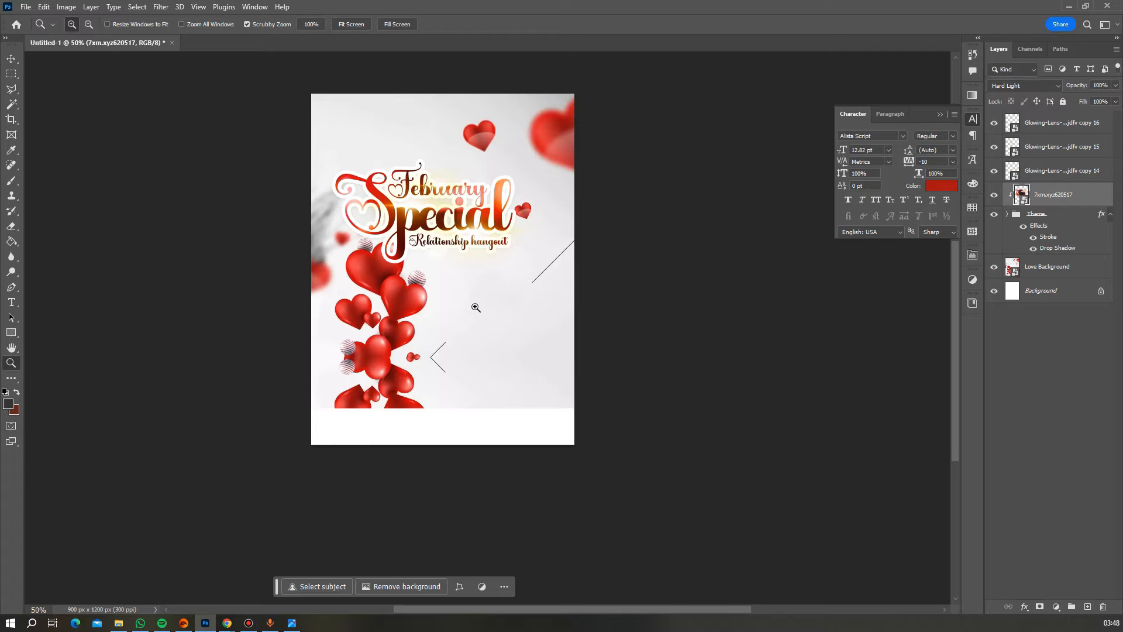
scroll(475, 307, "up", 1)
left_click(462, 329)
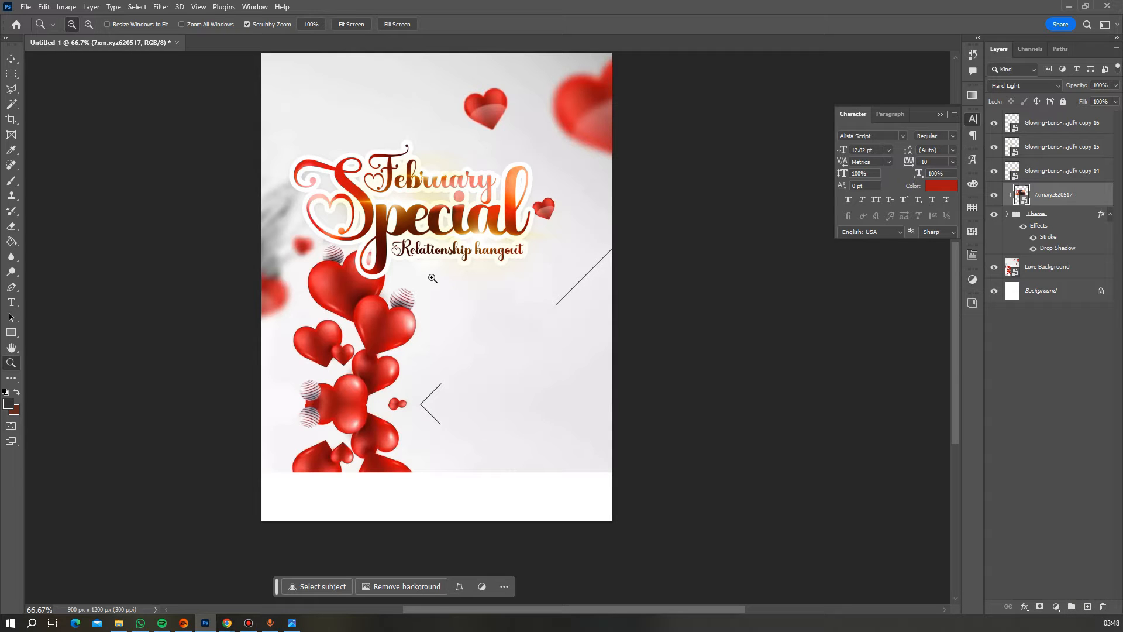
scroll(584, 339, "down", 2)
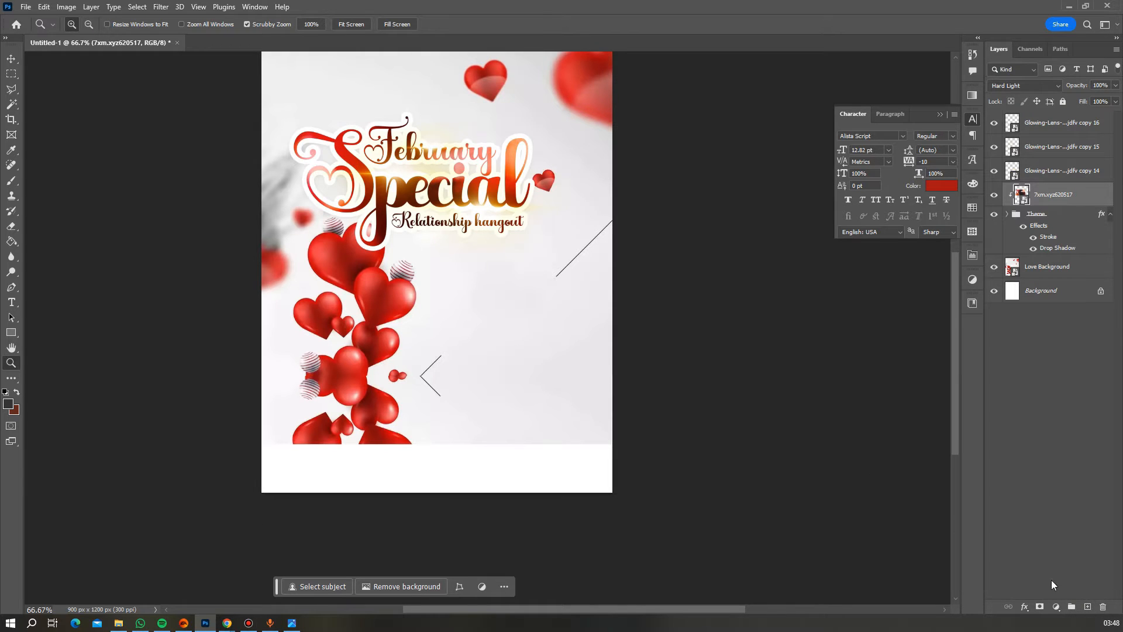
mouse_move(1103, 624)
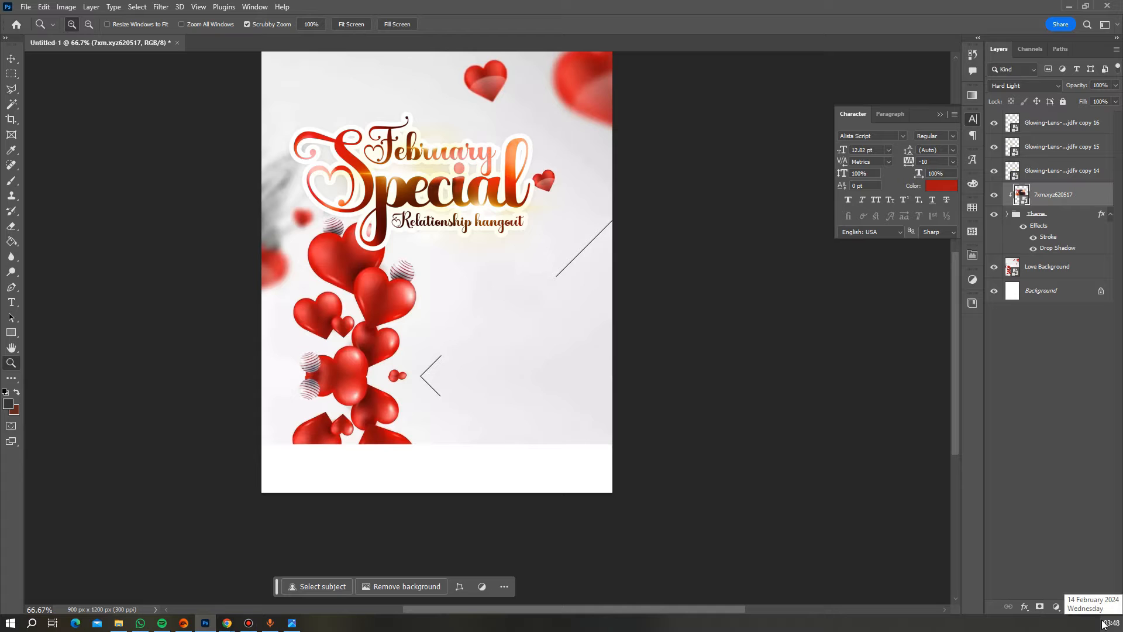
scroll(460, 250, "up", 2)
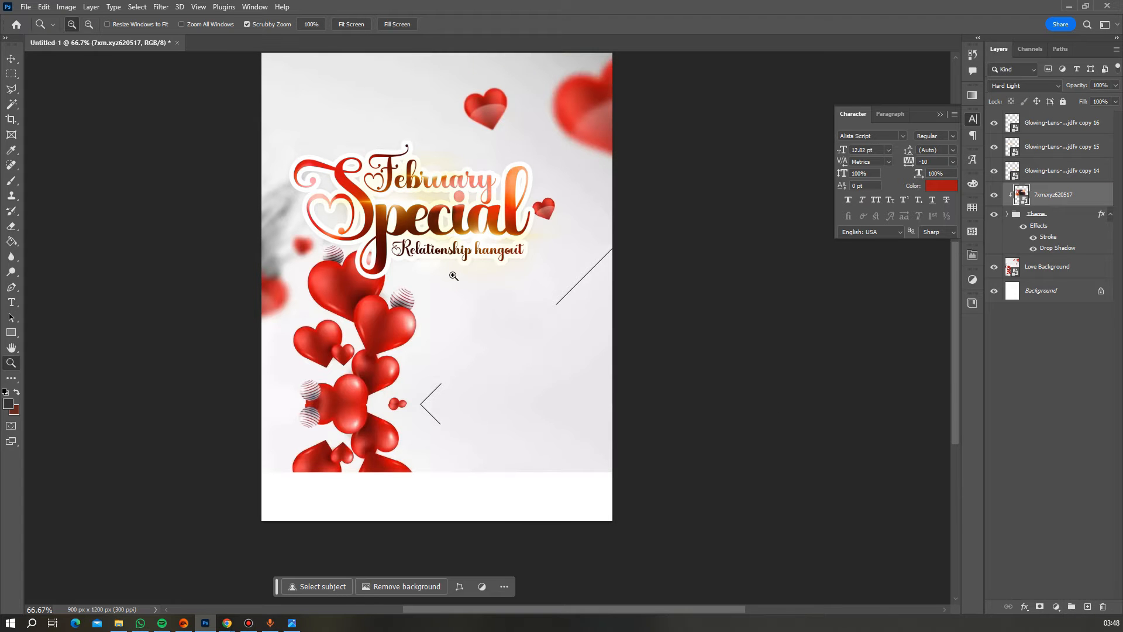
left_click(438, 282)
left_click(438, 282)
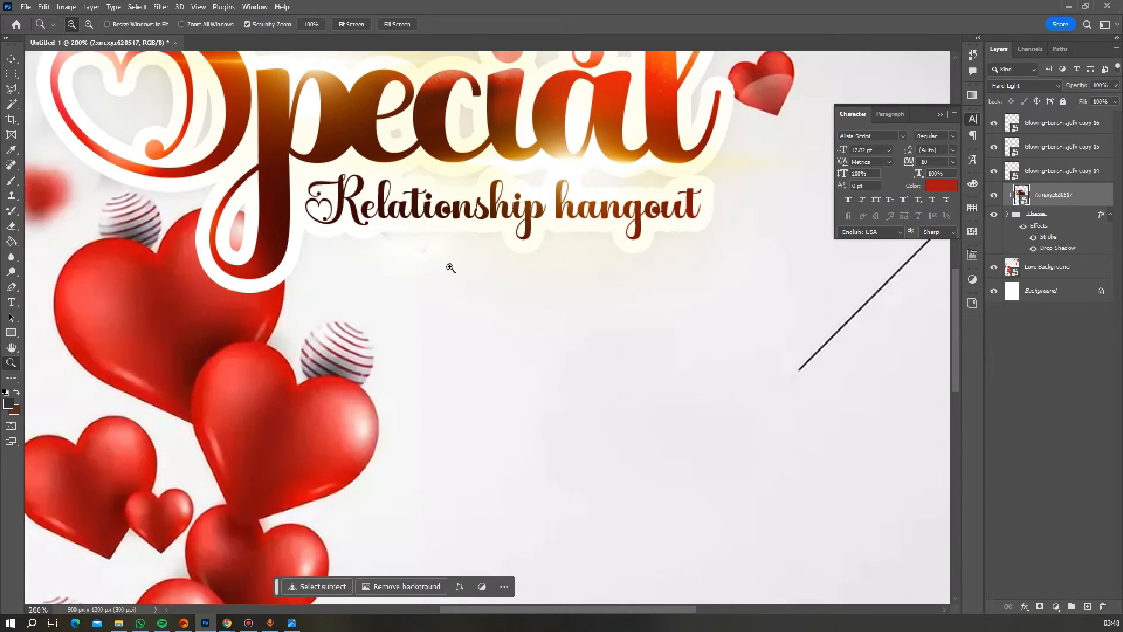
- Draw a thin 112 × 1 px bar beneath the Relationship hangout tagline and colour it red
left_click(12, 334)
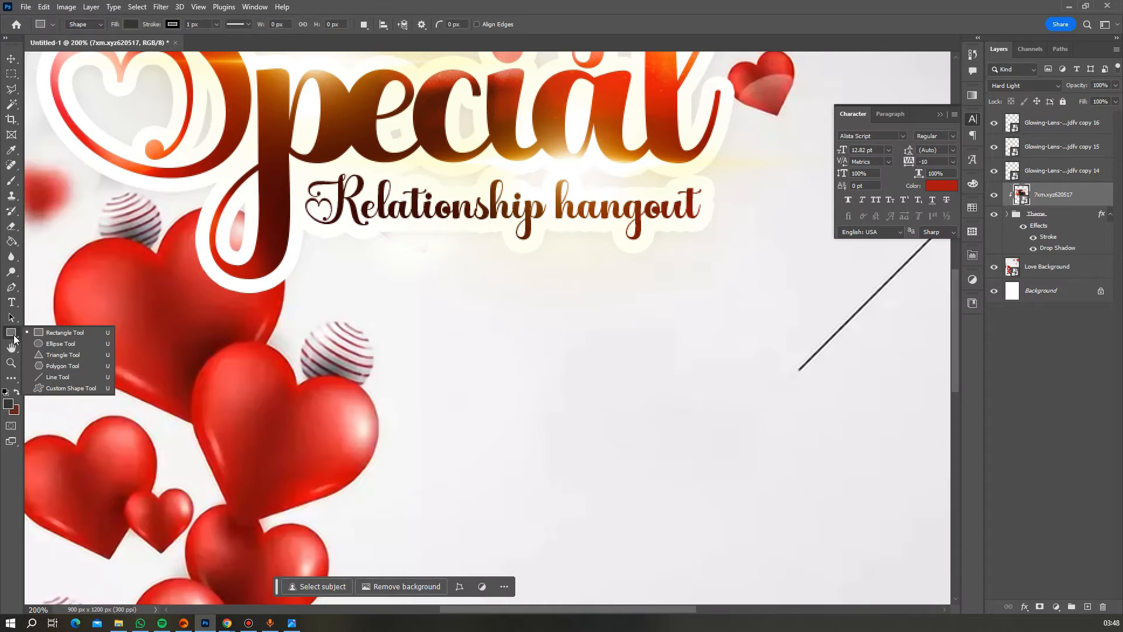
left_click_drag(412, 293, 541, 293)
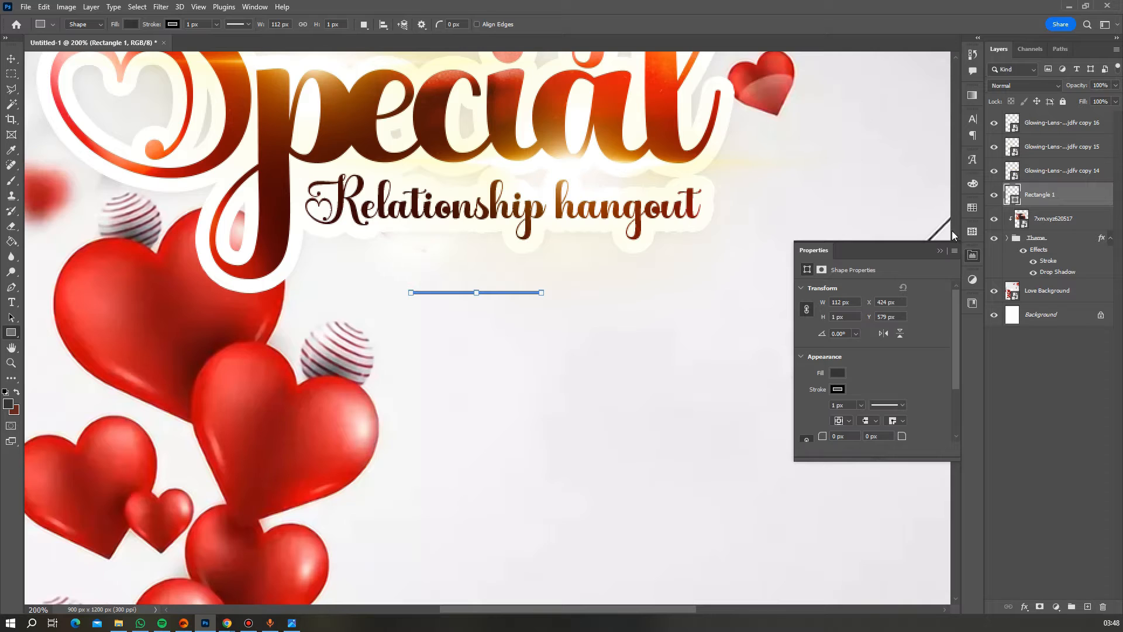
left_click(173, 24)
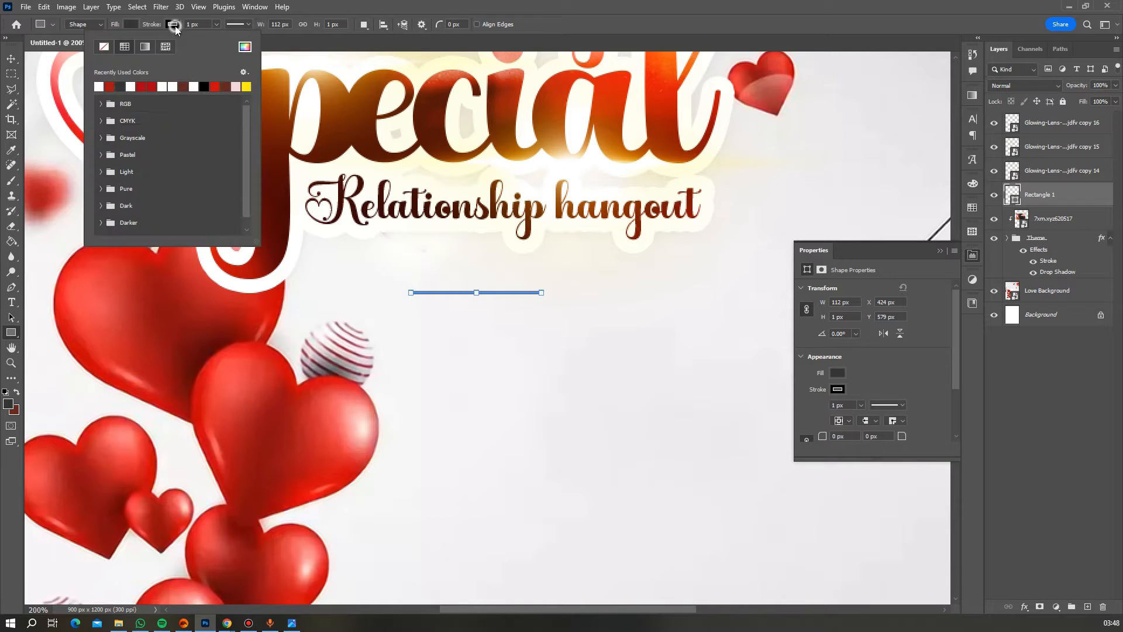
left_click(105, 48)
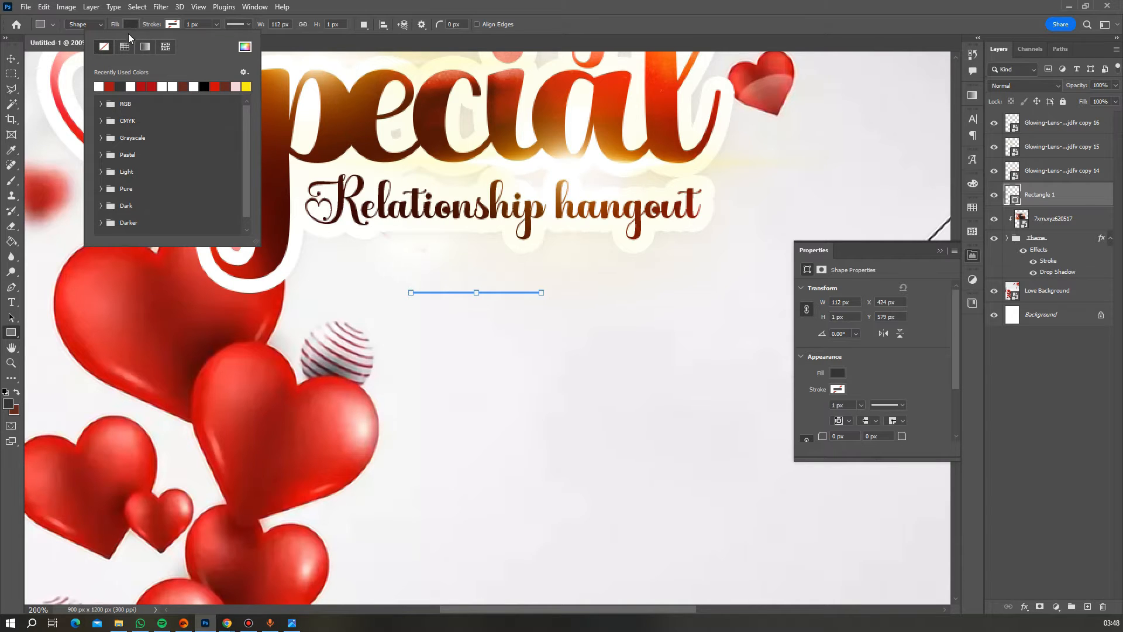
left_click(109, 86)
left_click(11, 58)
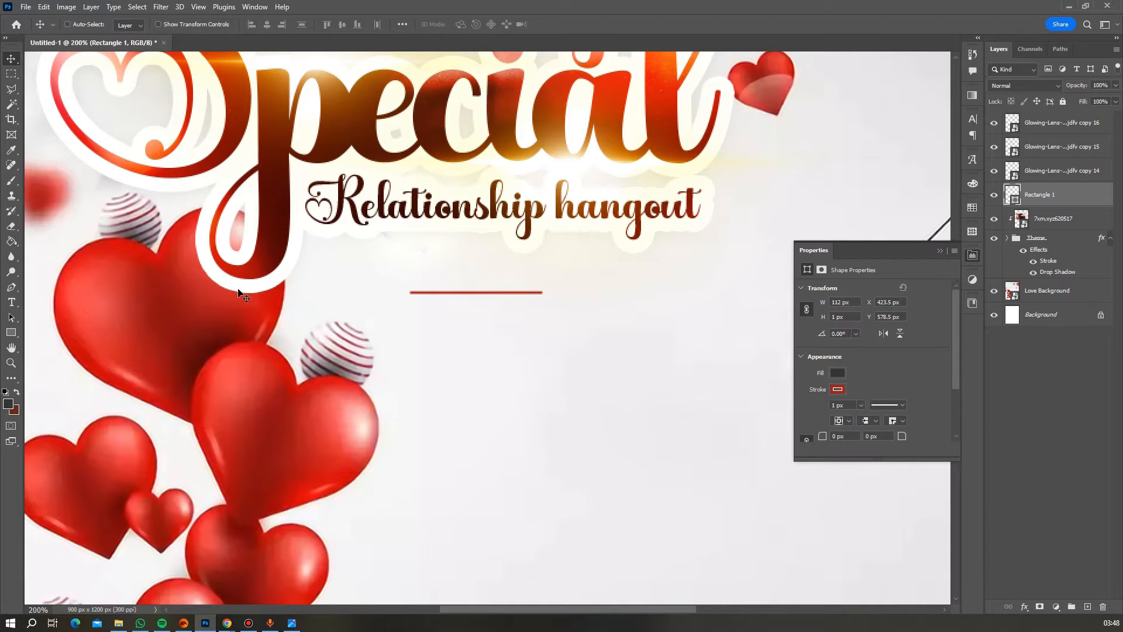
left_click(11, 301)
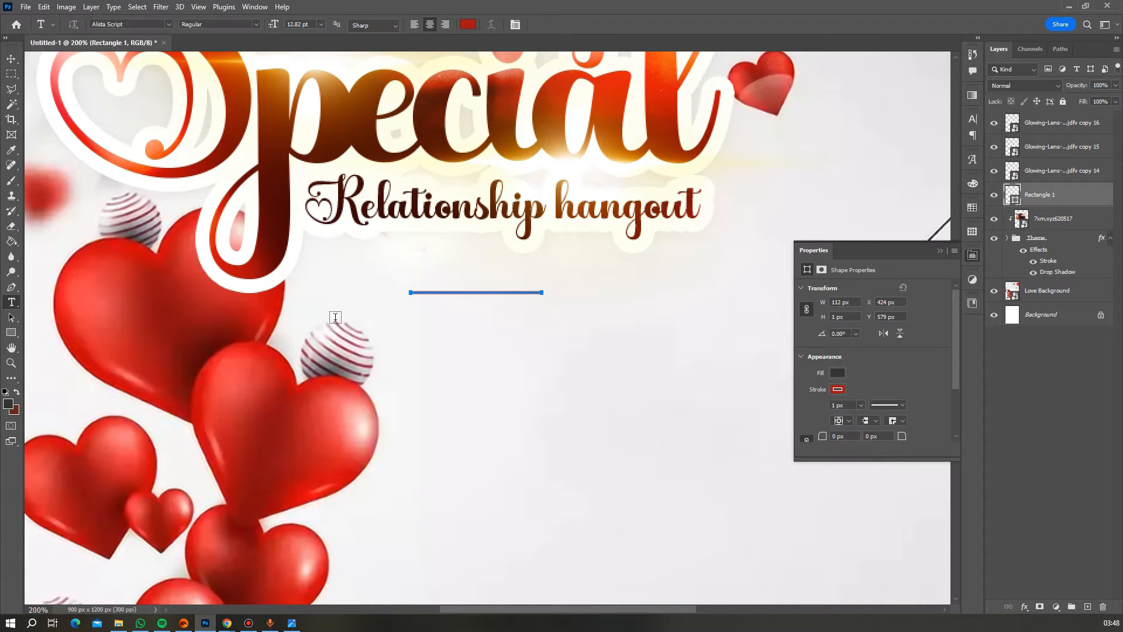
- Type four lines below the divider: 'With', 'Pastor' and the pastor's two-line name
left_click(425, 320)
type("With")
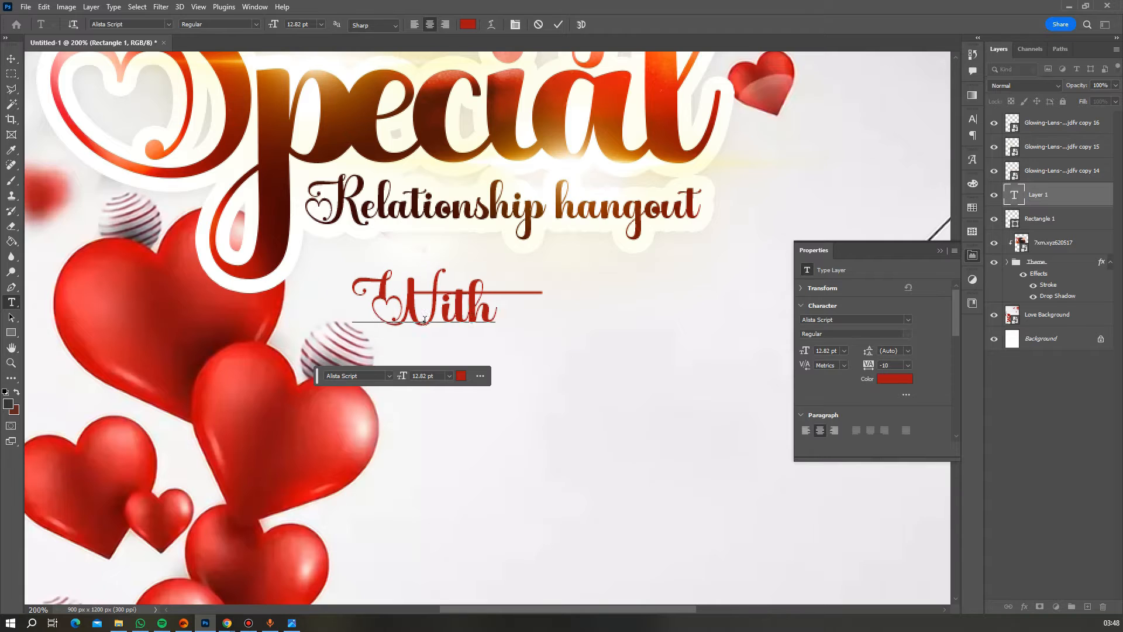
key("Return")
type("Pastor")
key("Return")
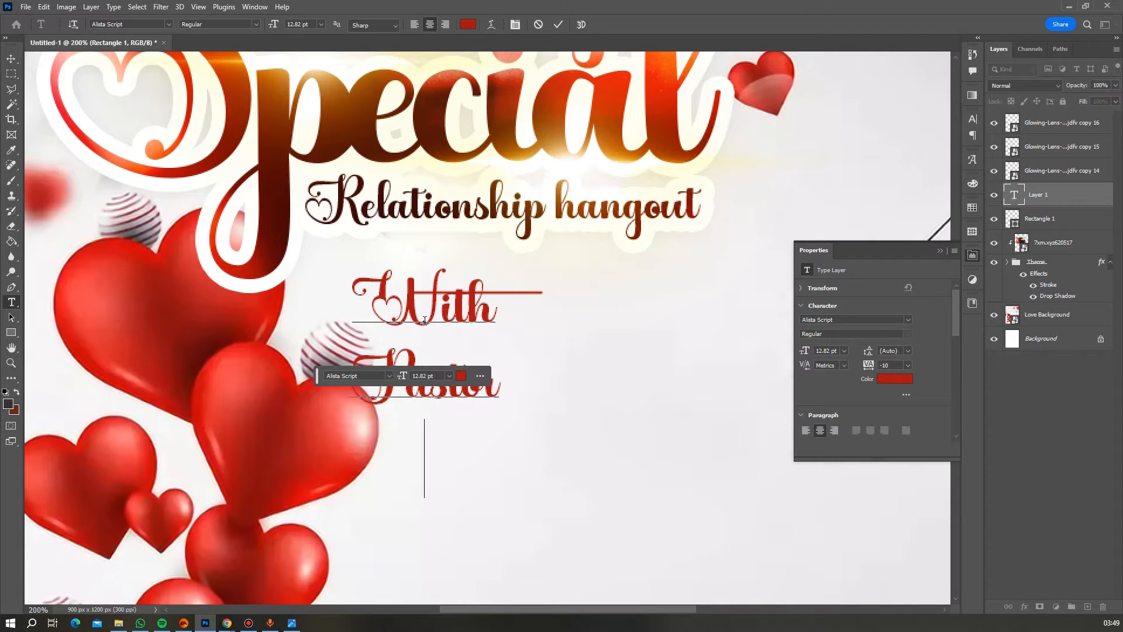
key("Return")
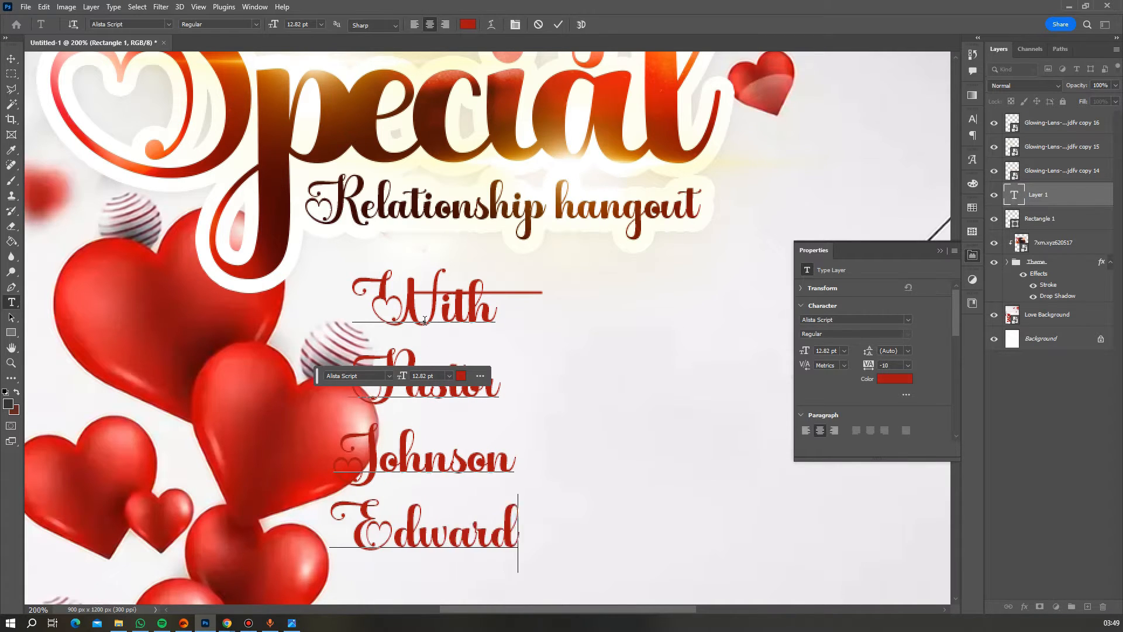
- Set all of the new text in MADE Outer Sans Regular
key("ctrl+a")
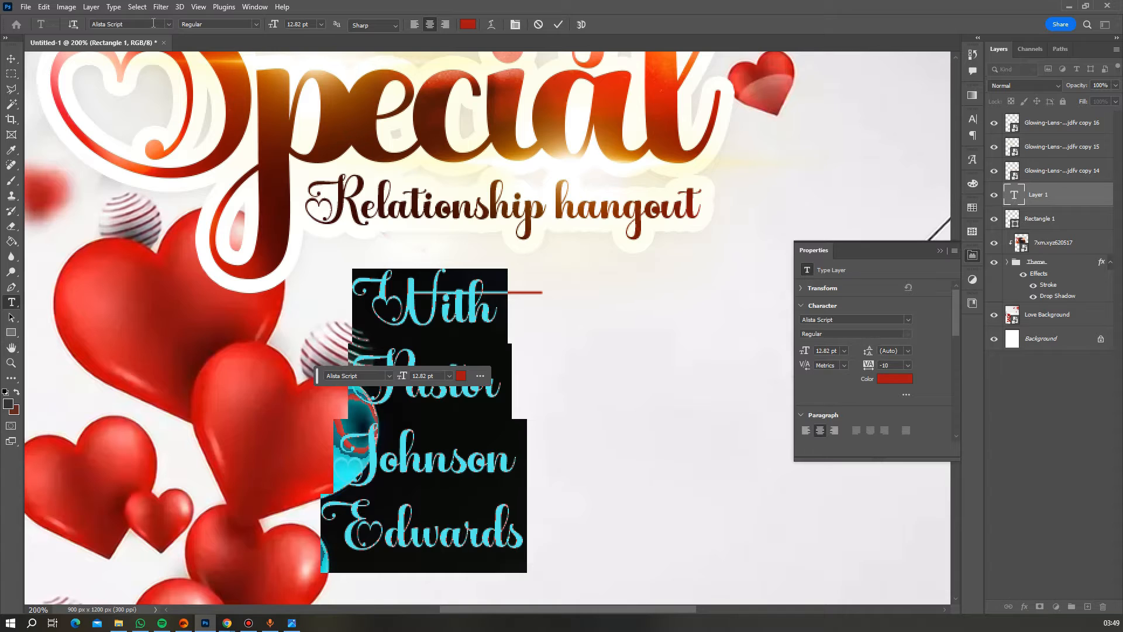
left_click(151, 27)
type("de")
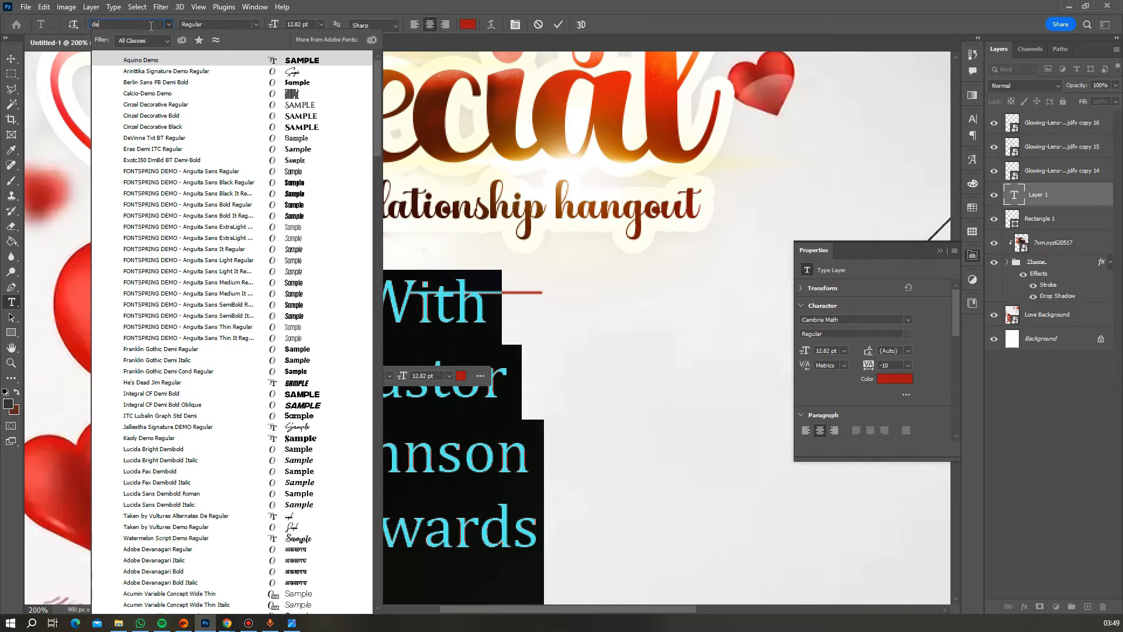
key("BackSpace")
key("BackSpace")
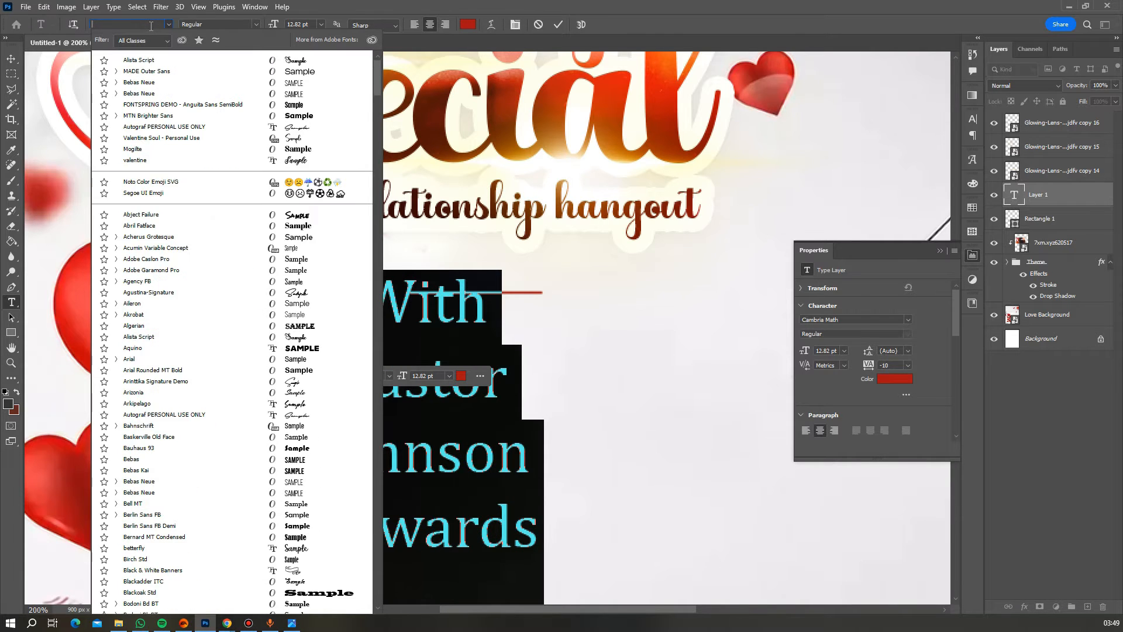
type("mad")
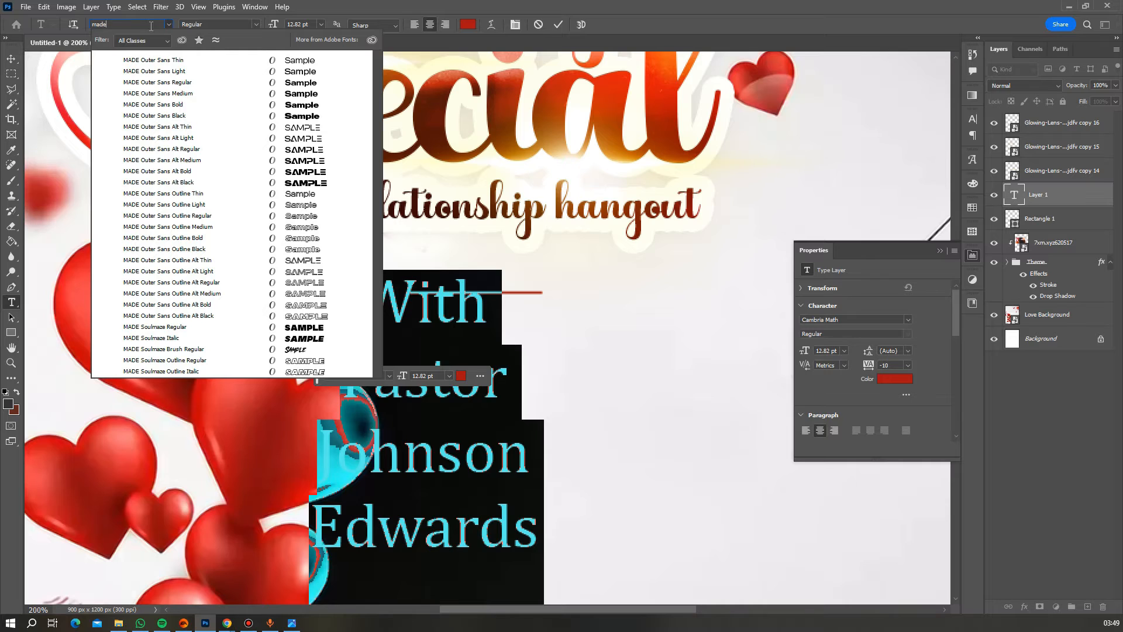
left_click(271, 85)
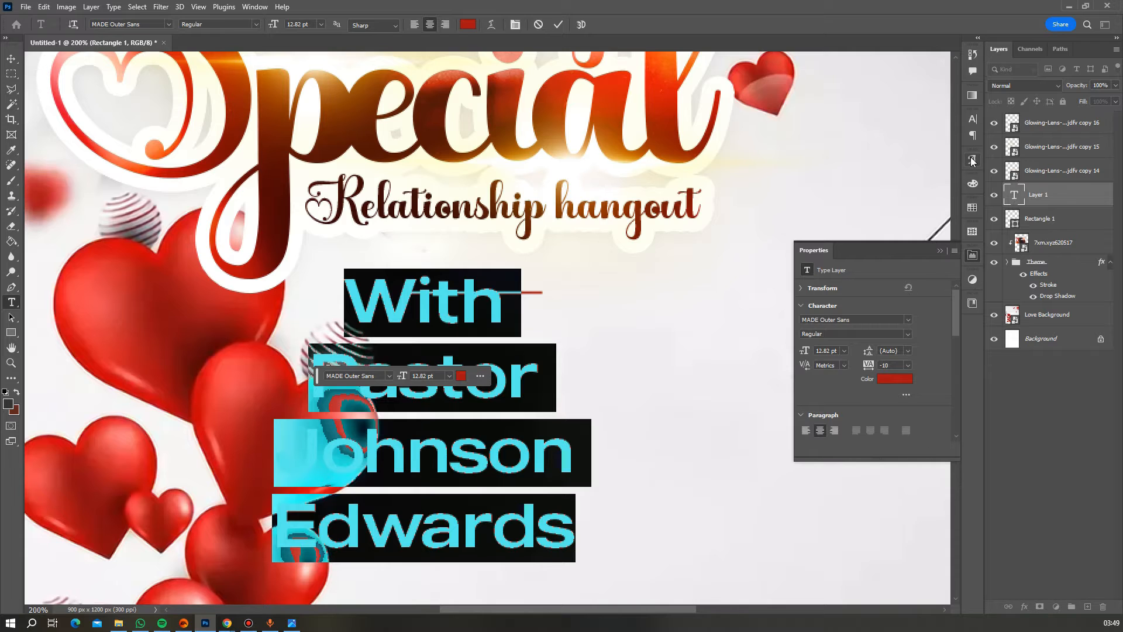
left_click(977, 120)
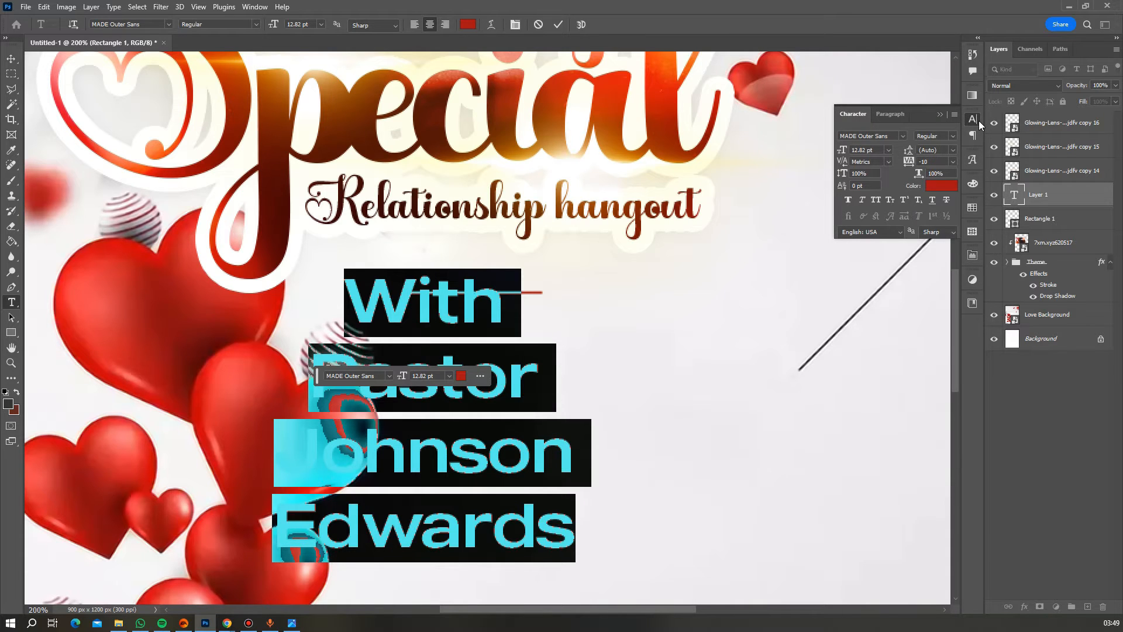
- Make the names text all caps and italic, and left-align it
left_click(879, 201)
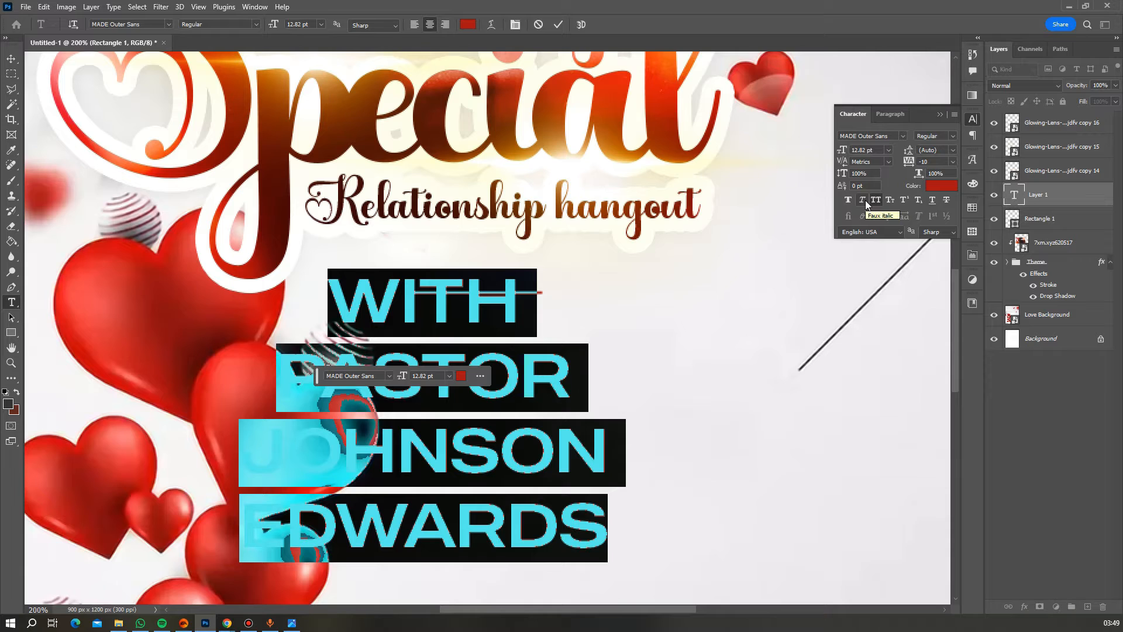
left_click(863, 200)
left_click(875, 113)
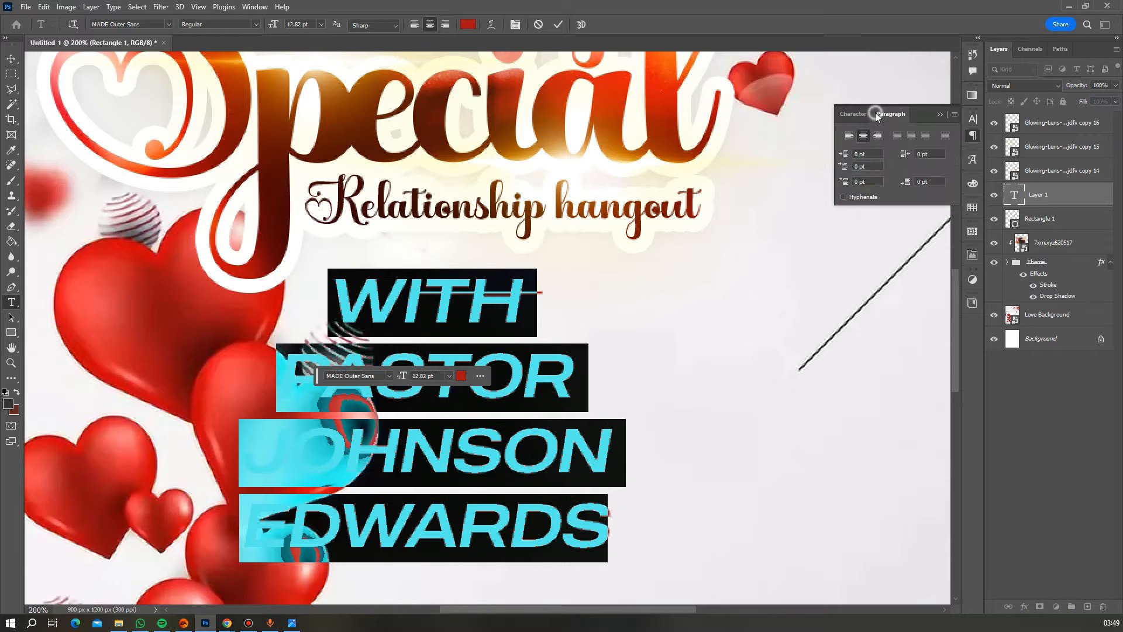
left_click(850, 135)
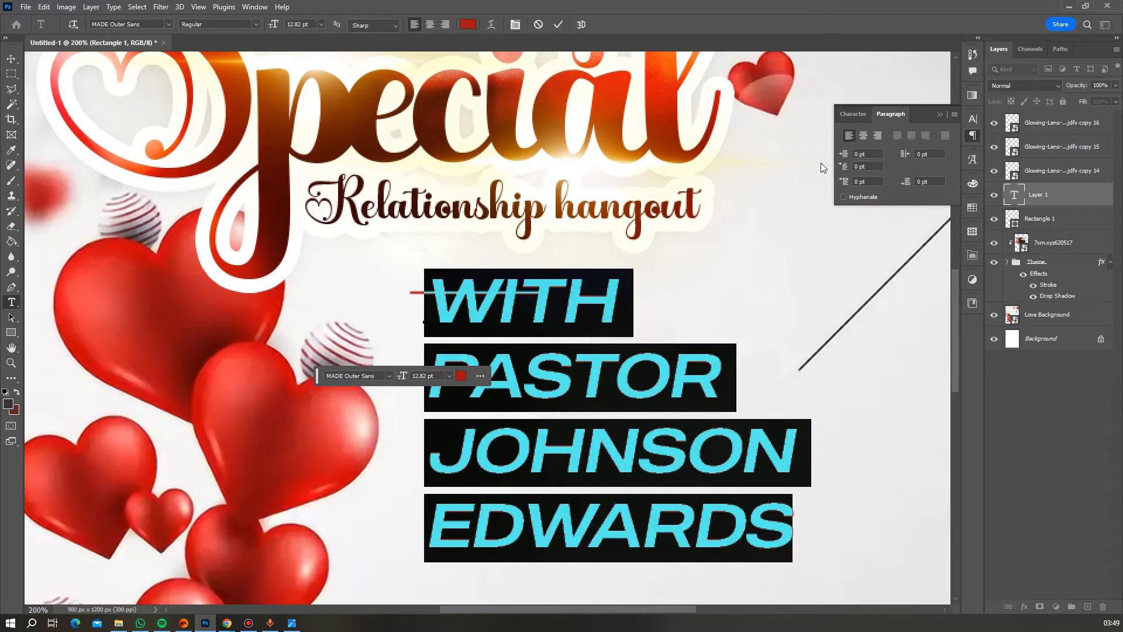
left_click(854, 119)
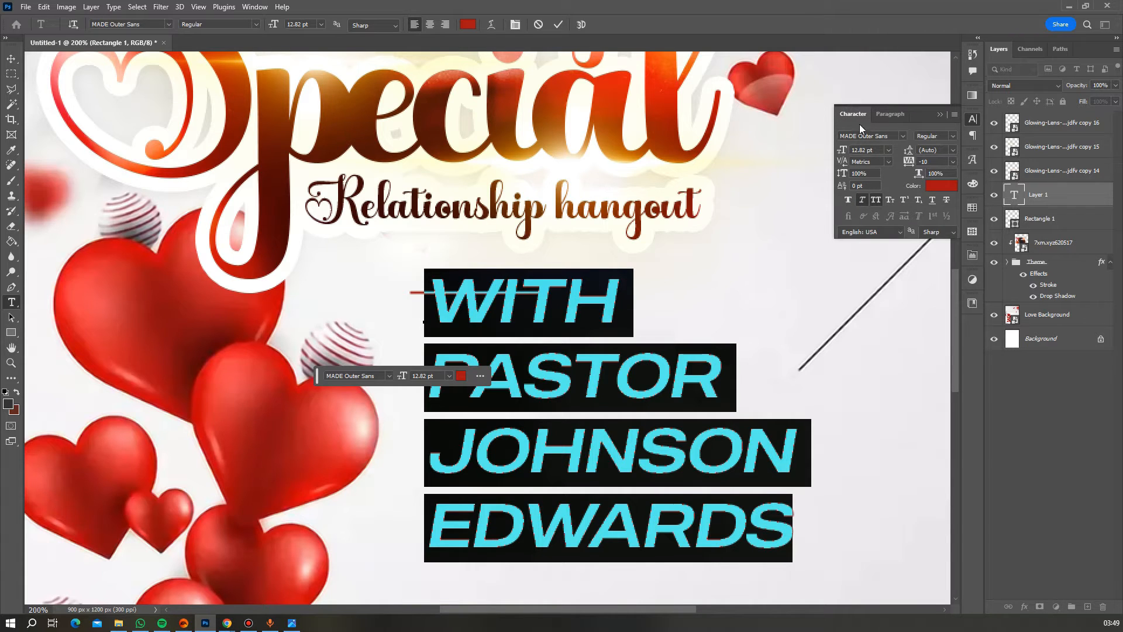
- Set the text's leading to 11 pt and tracking to -25
scroll(905, 189, "up", 1)
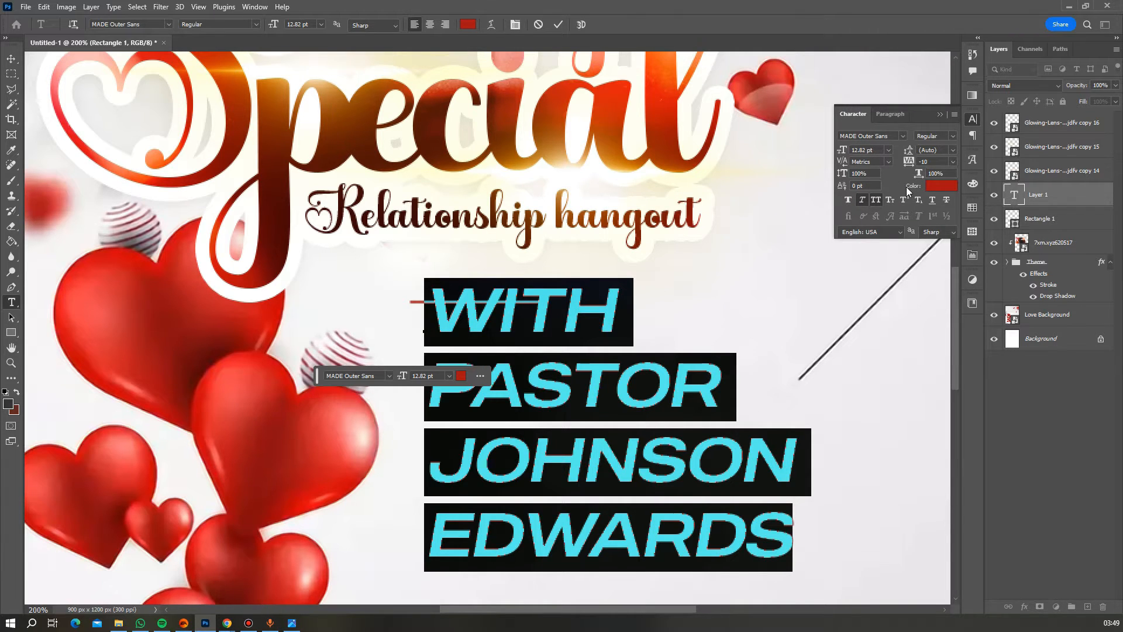
left_click(952, 150)
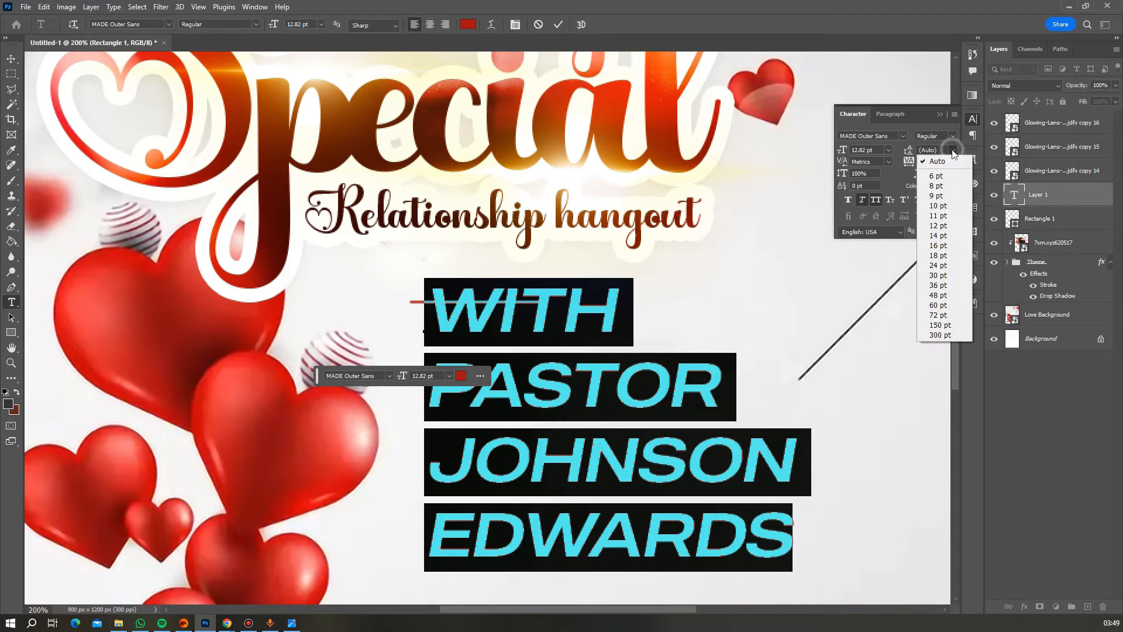
left_click(947, 226)
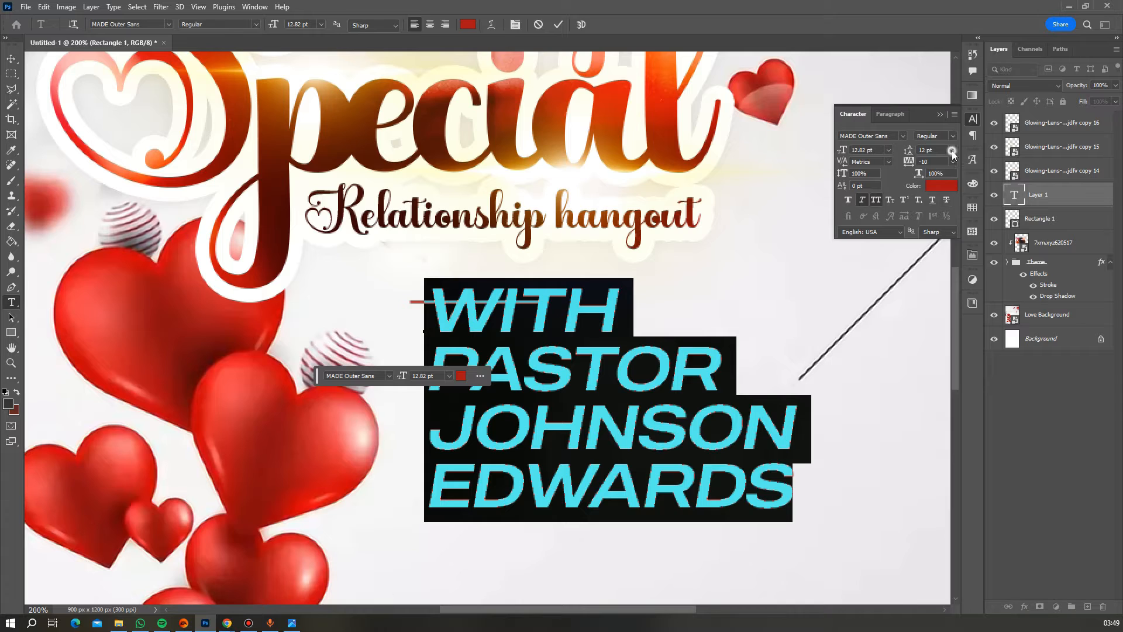
left_click(952, 150)
left_click(940, 208)
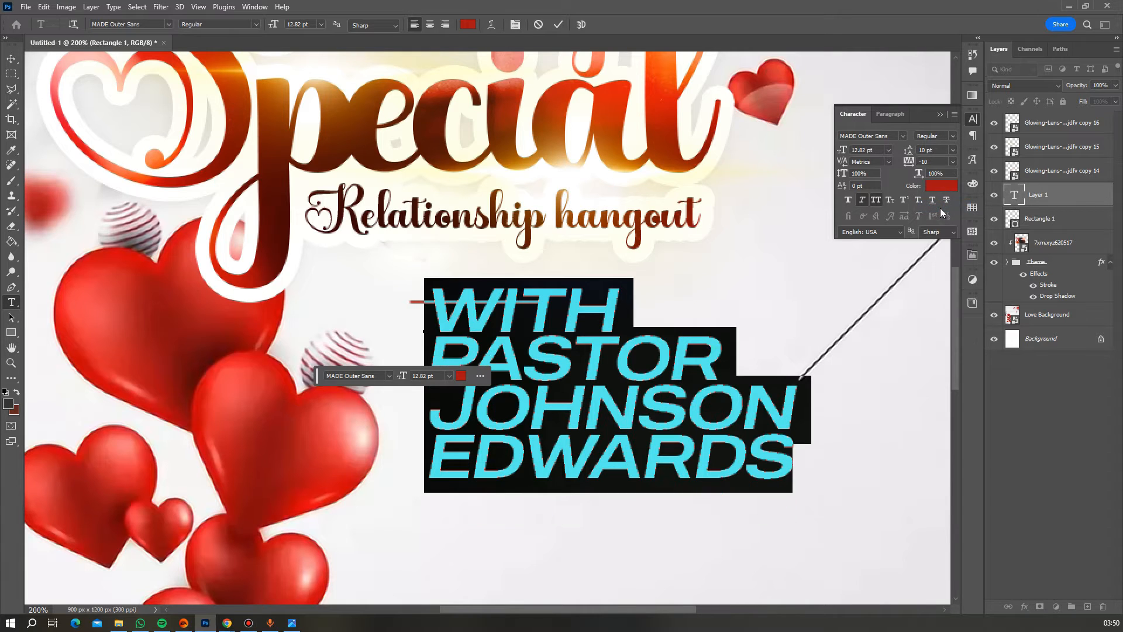
left_click(932, 150)
type("11")
key("Return")
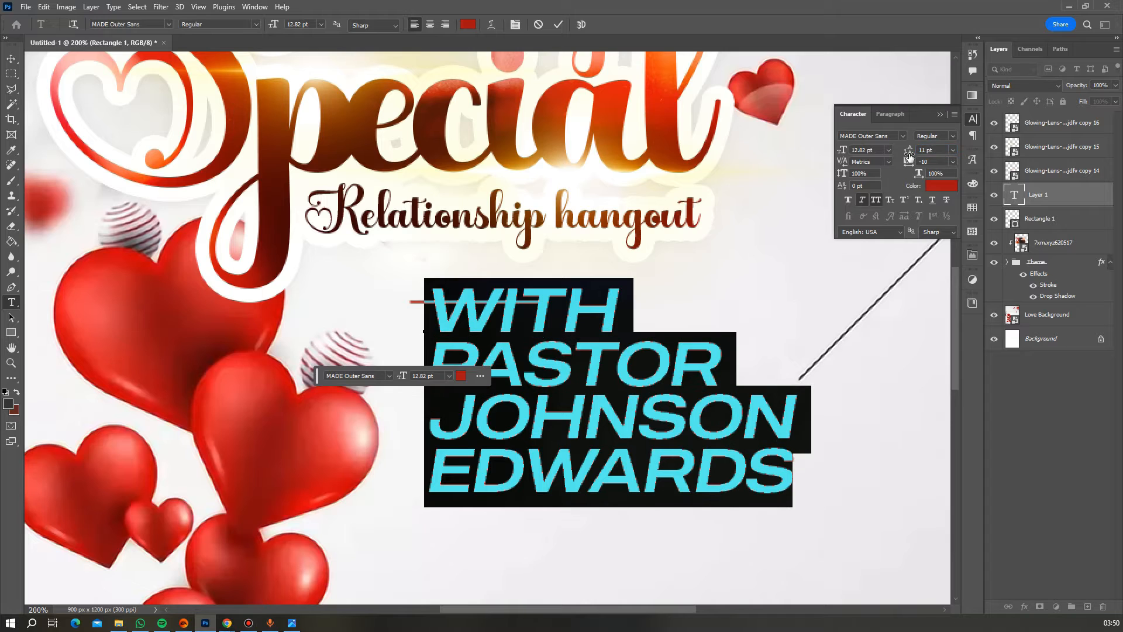
left_click(952, 161)
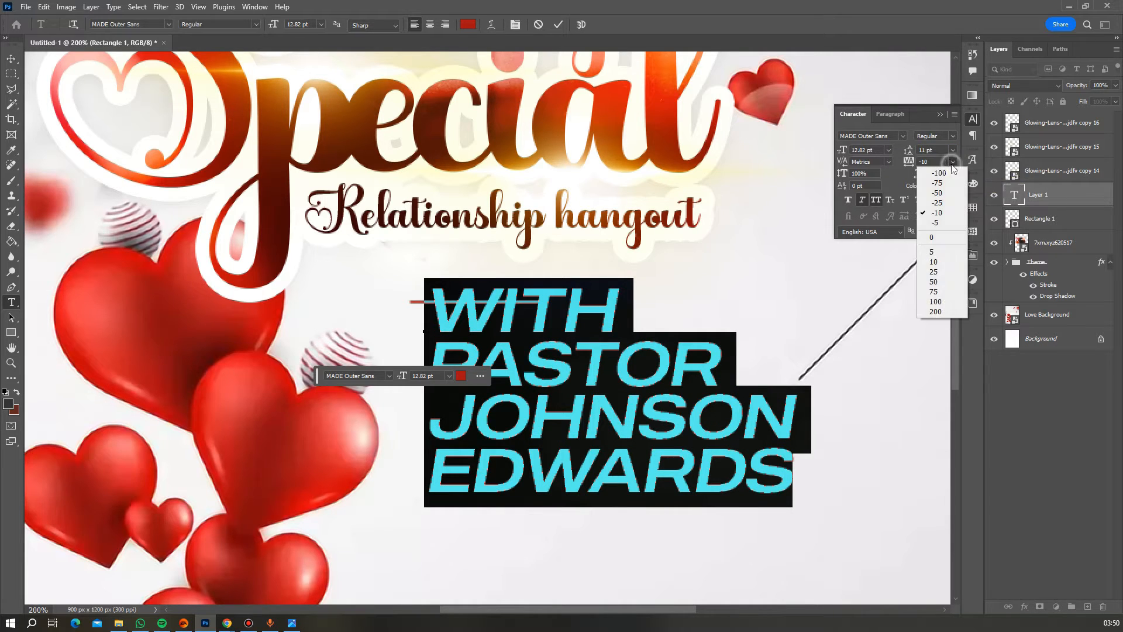
left_click(942, 206)
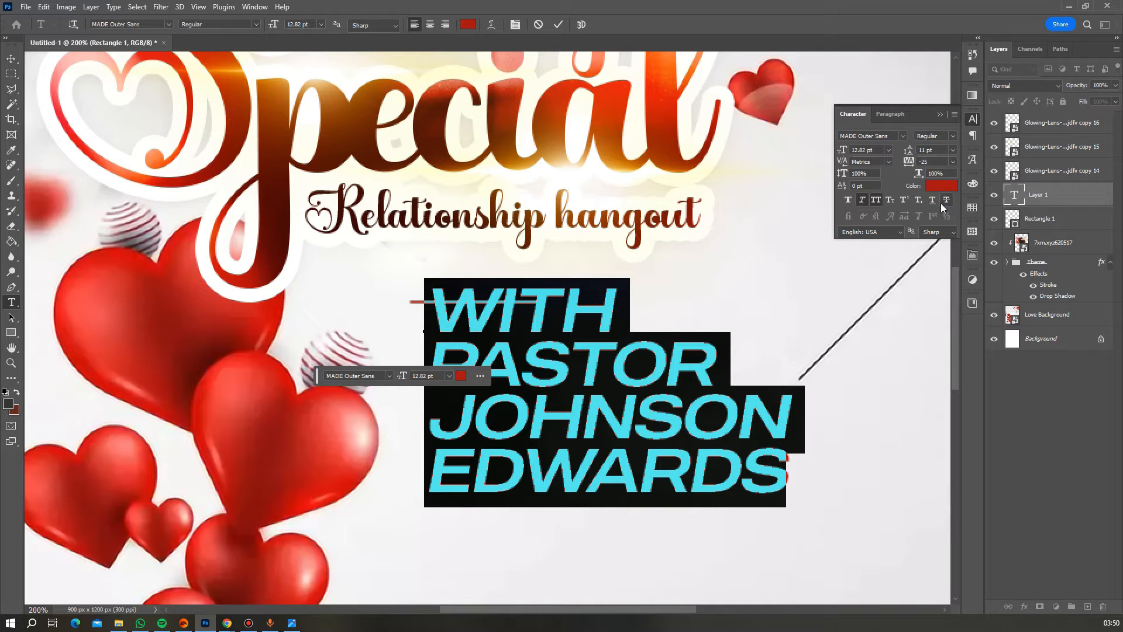
- Colour the names text black (000000) and commit the edit
left_click(468, 24)
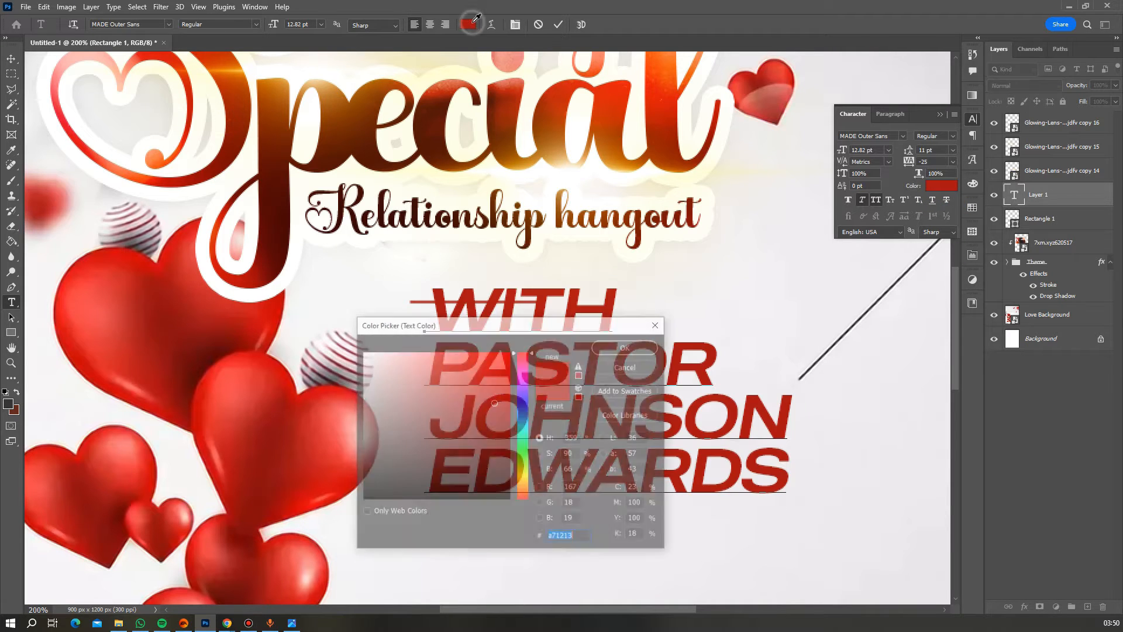
type("000000")
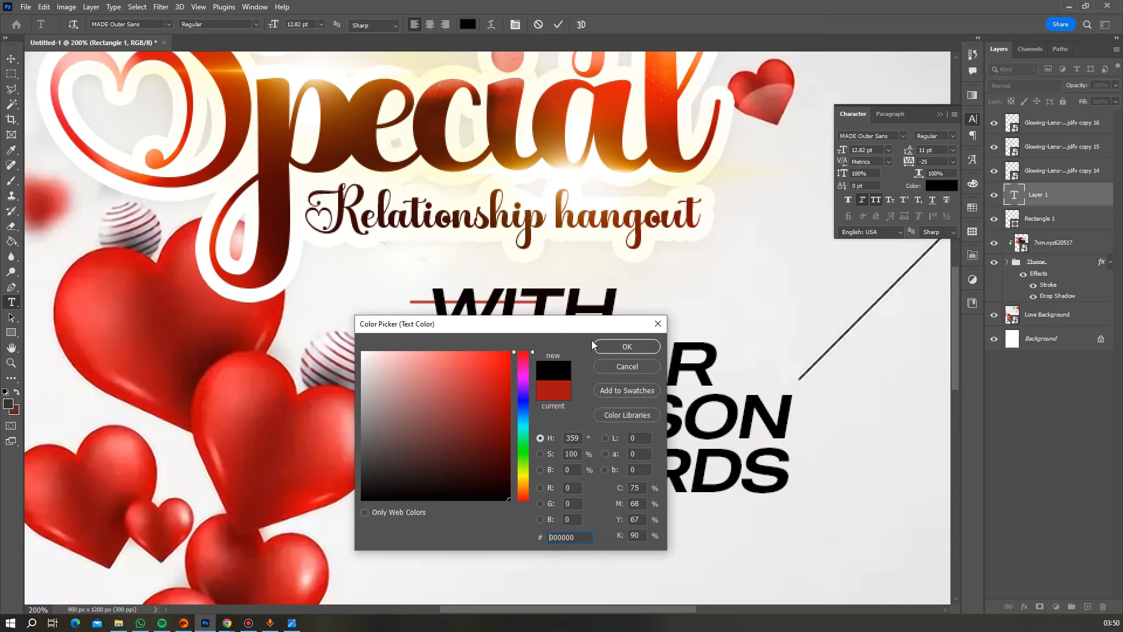
left_click(615, 350)
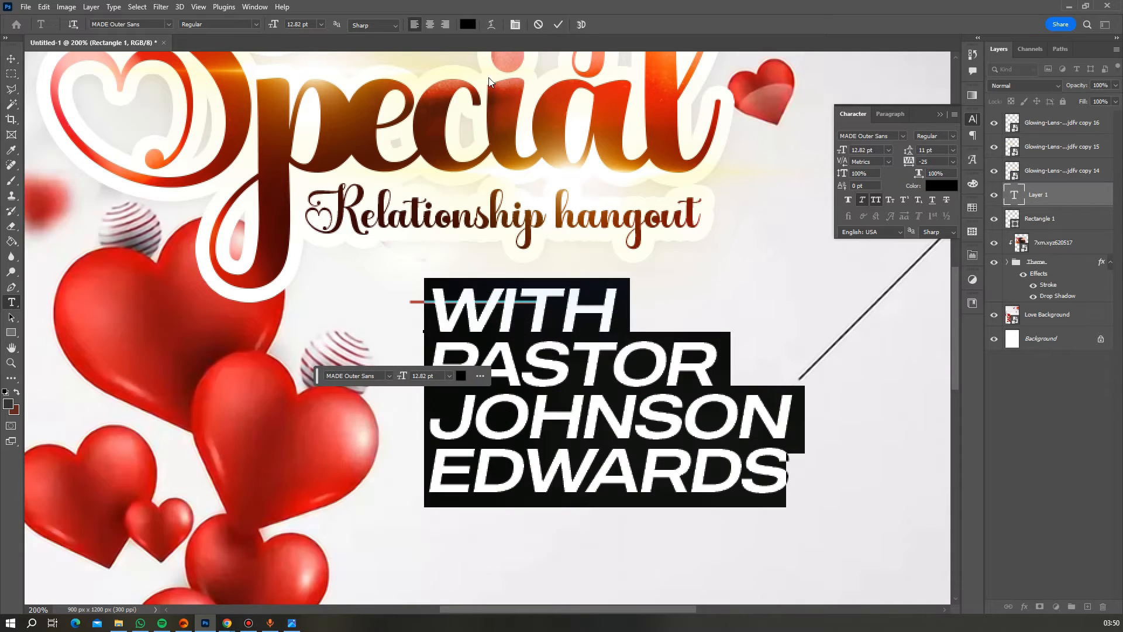
left_click(558, 24)
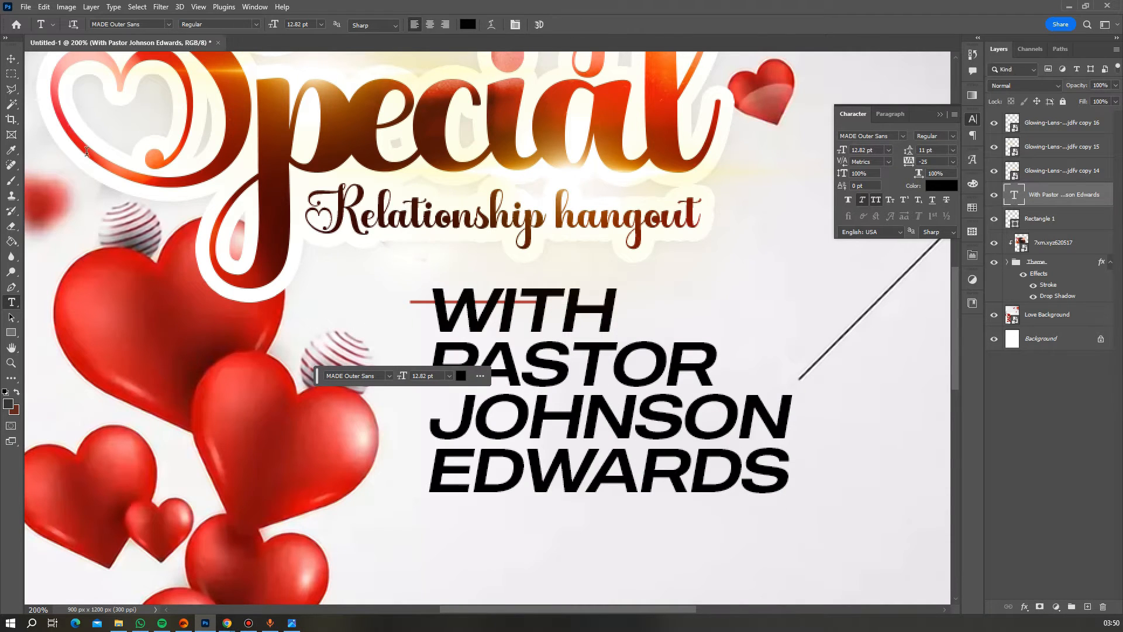
left_click(12, 59)
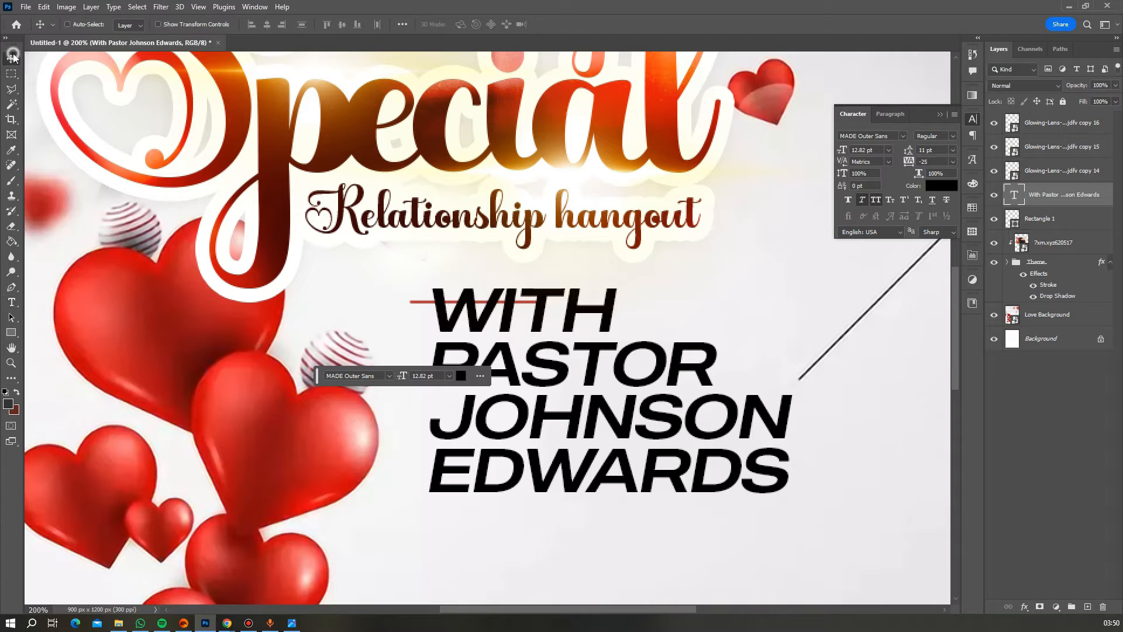
- Move the names text left and down so it sits under the red line
right_click(622, 429)
left_click(661, 437)
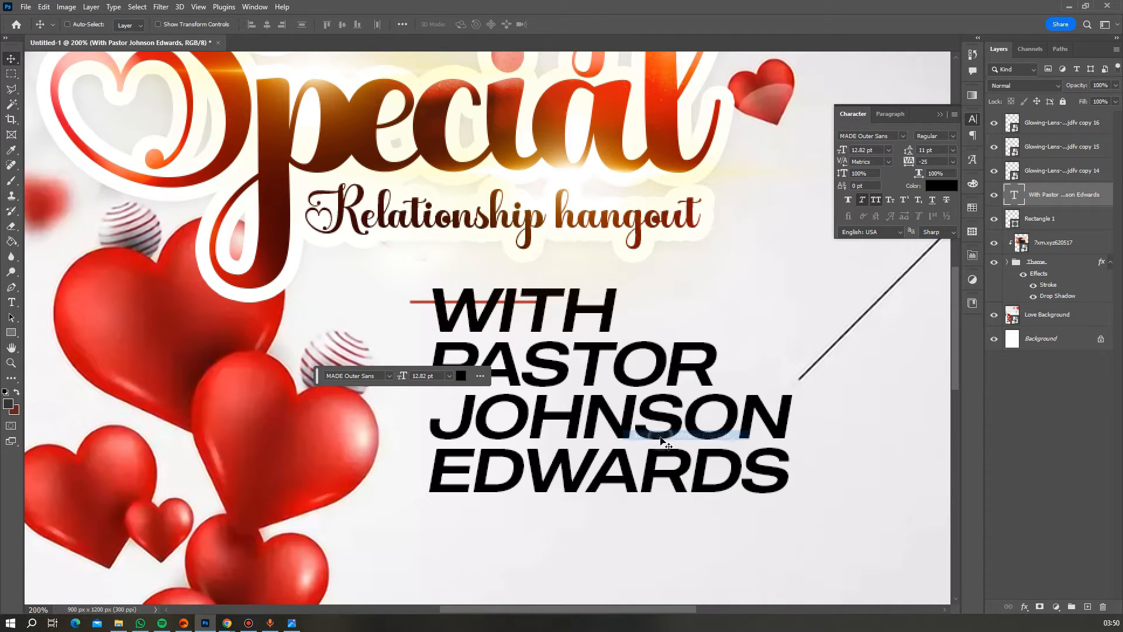
key("ctrl+t")
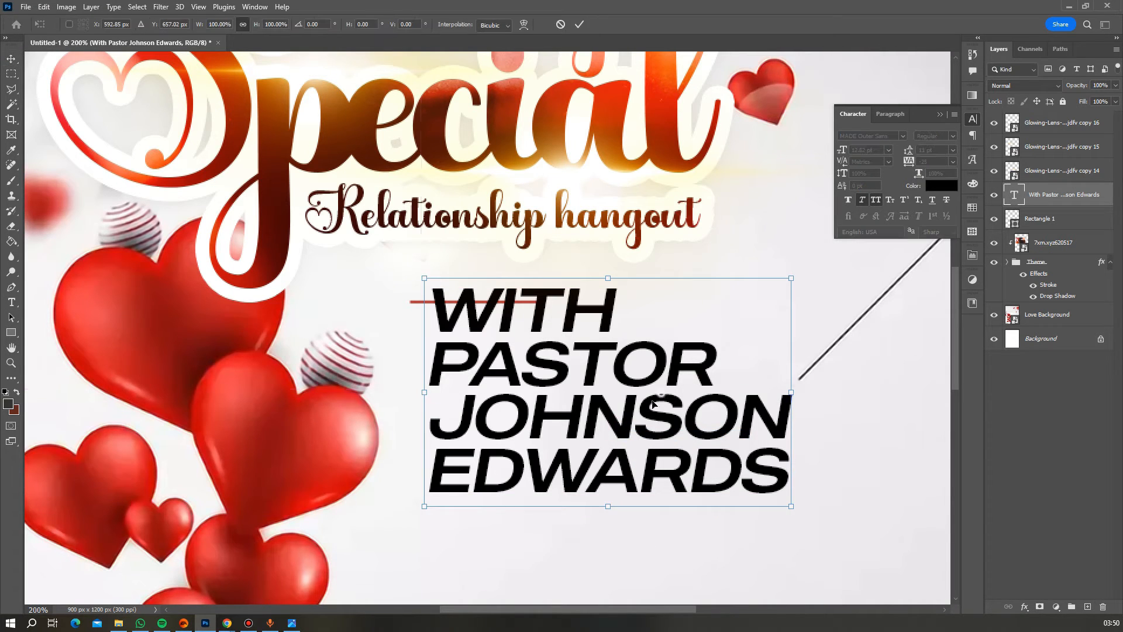
left_click_drag(658, 396, 645, 434)
key("Return")
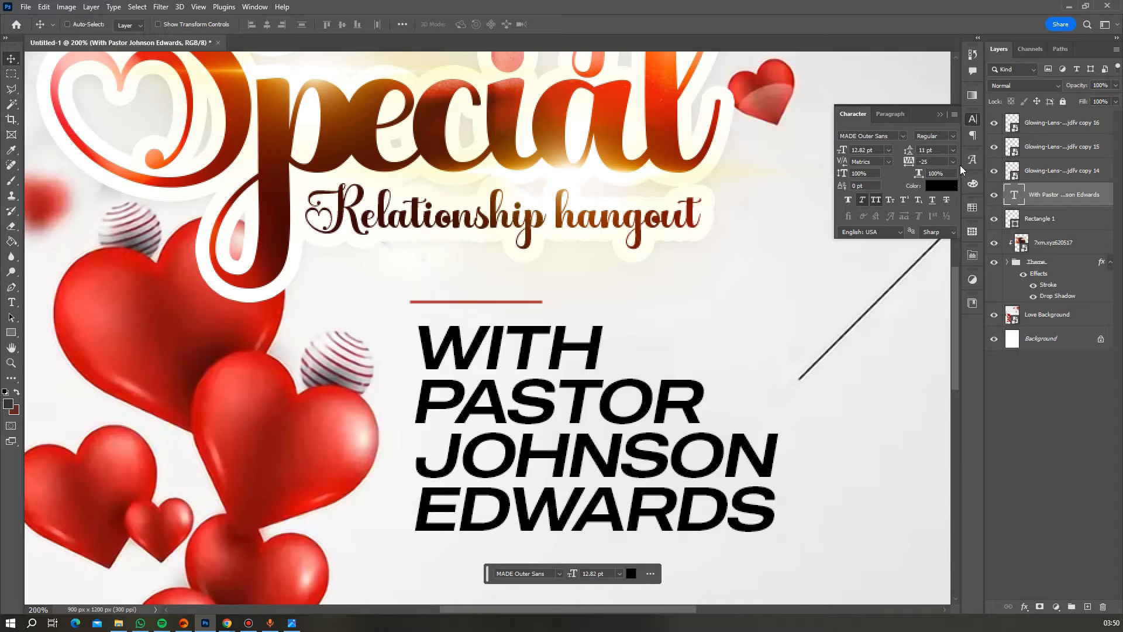
- Tighten the names text to -75 tracking and 10 pt leading
left_click(952, 162)
left_click(944, 180)
left_click(953, 151)
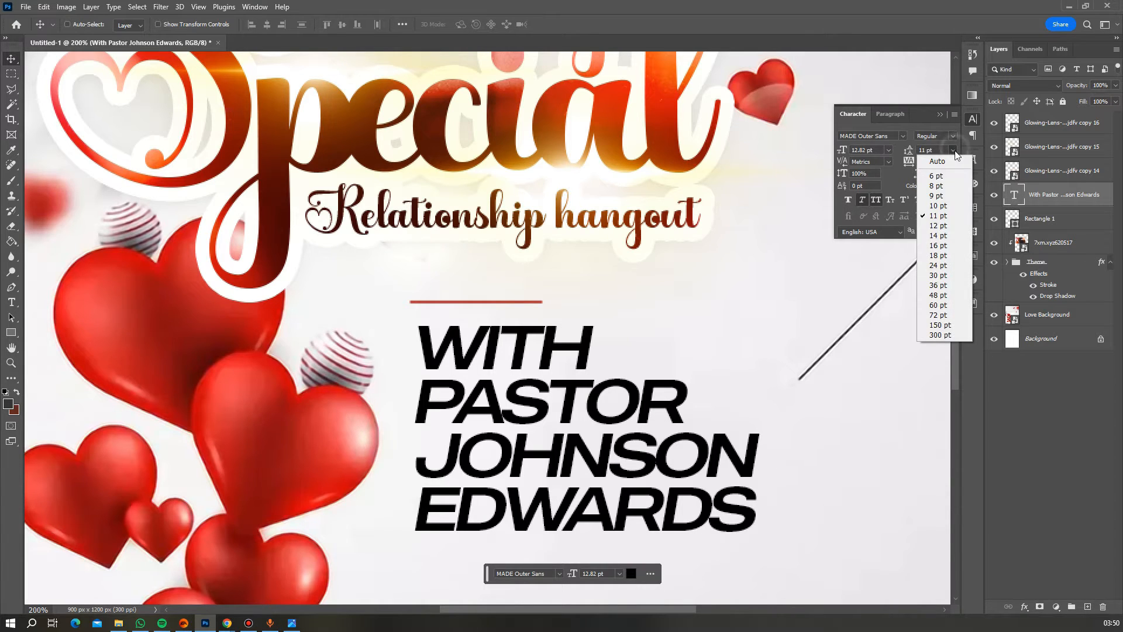
left_click(938, 205)
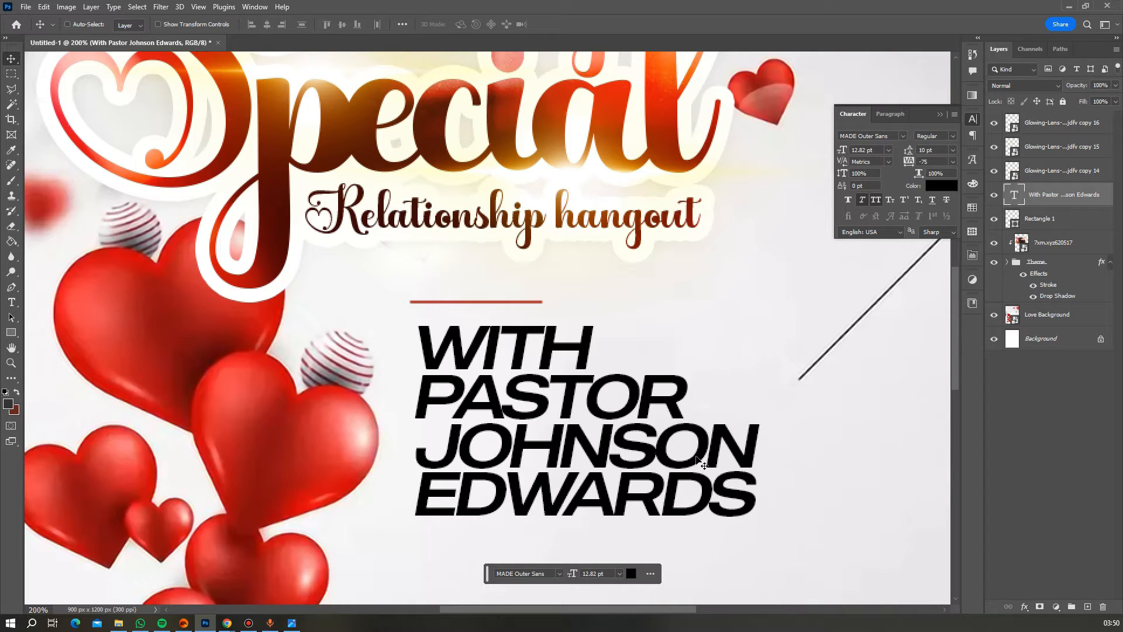
- Nudge the names text slightly left and up, flush with the divider's start
left_click_drag(633, 431, 627, 428)
key("Up")
key("Up")
key("Up")
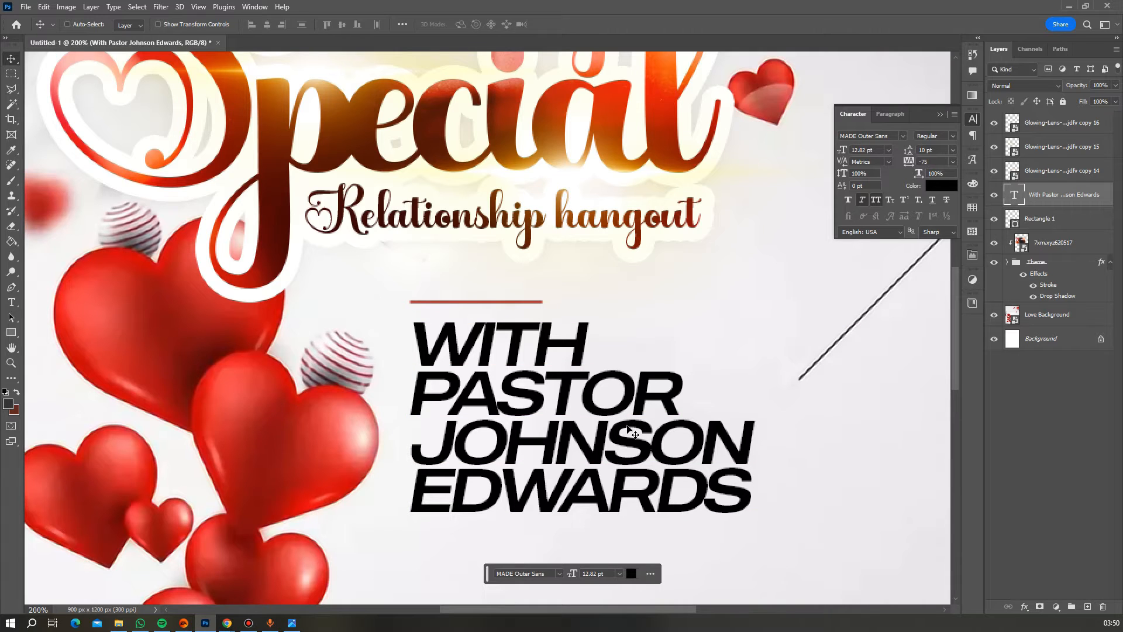
key("Up")
key("Up")
key("Up")
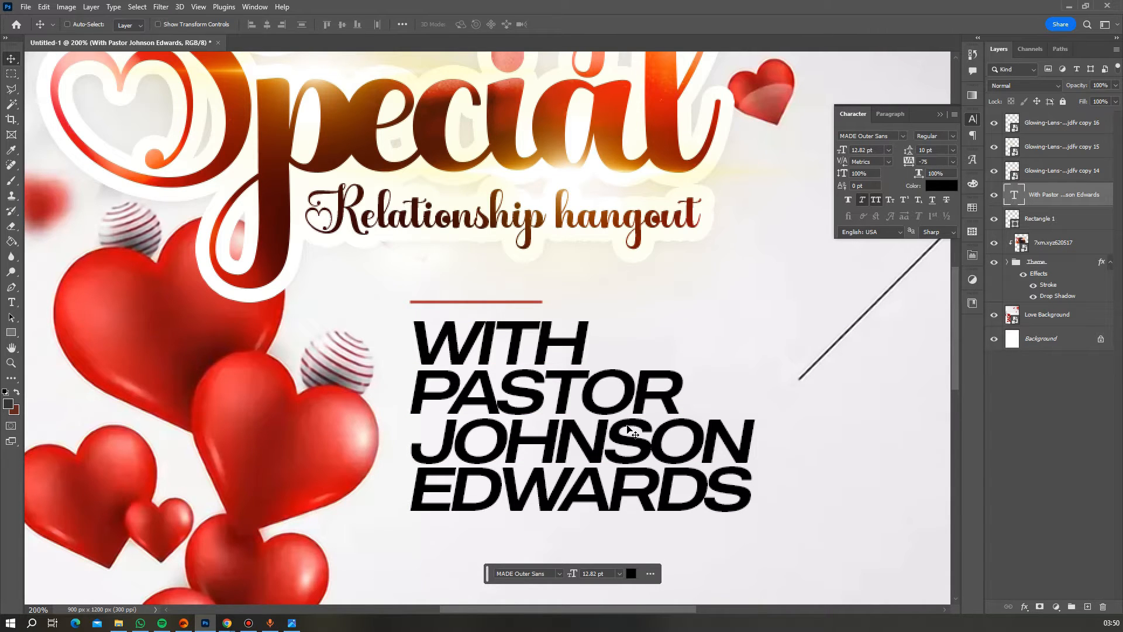
- Insert a new line '& PST.' plus the second pastor's first name before the surname line
double_click(628, 432)
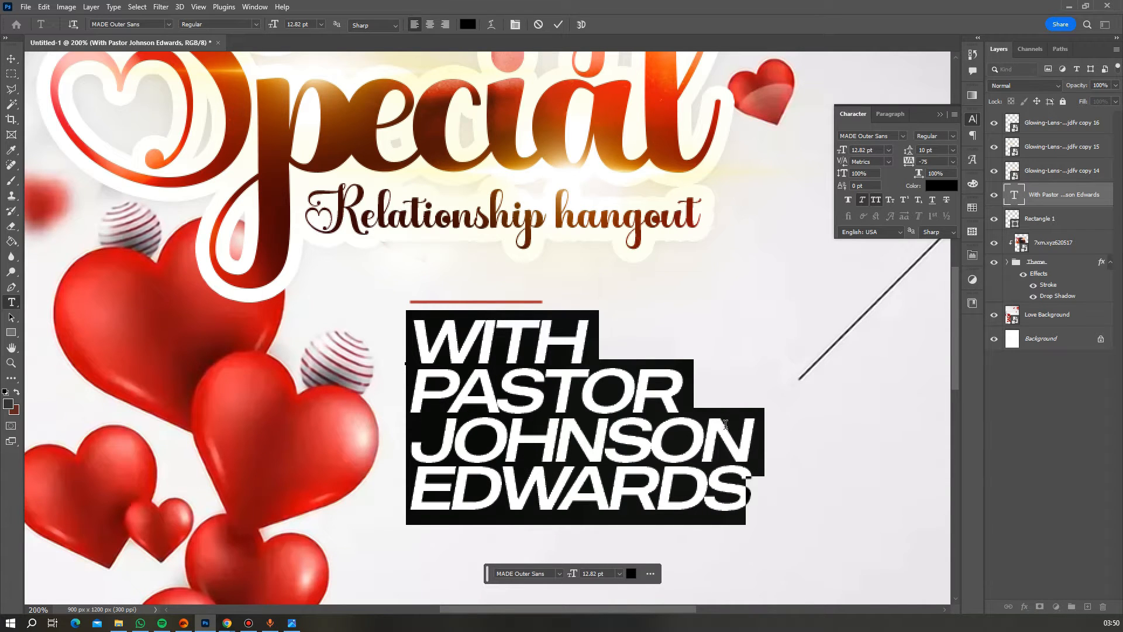
left_click(766, 442)
key("Return")
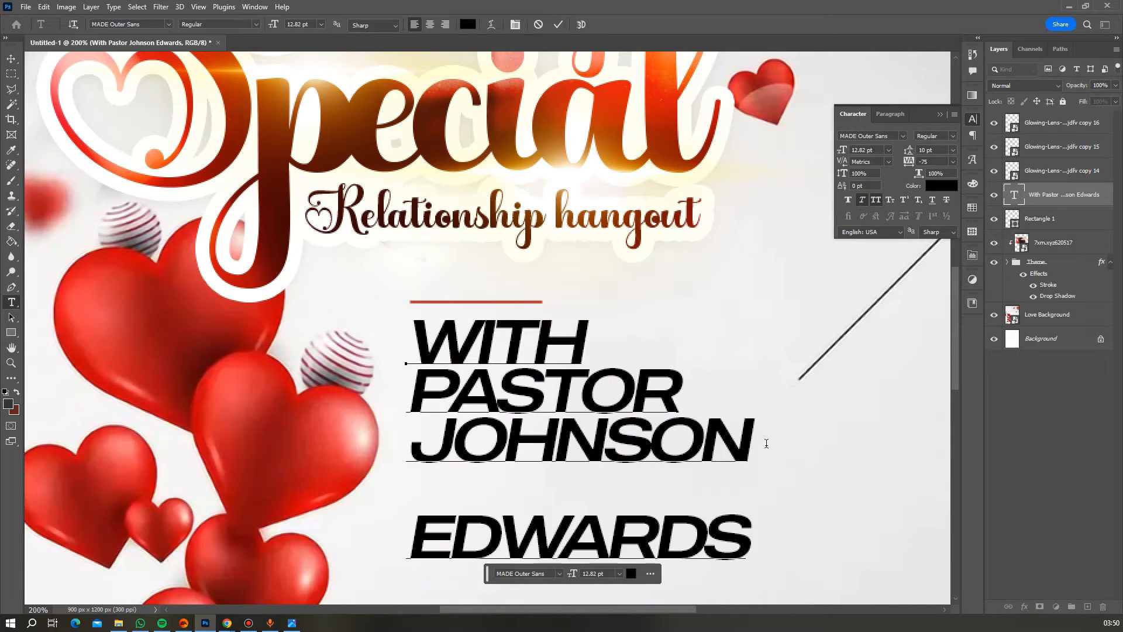
type("@")
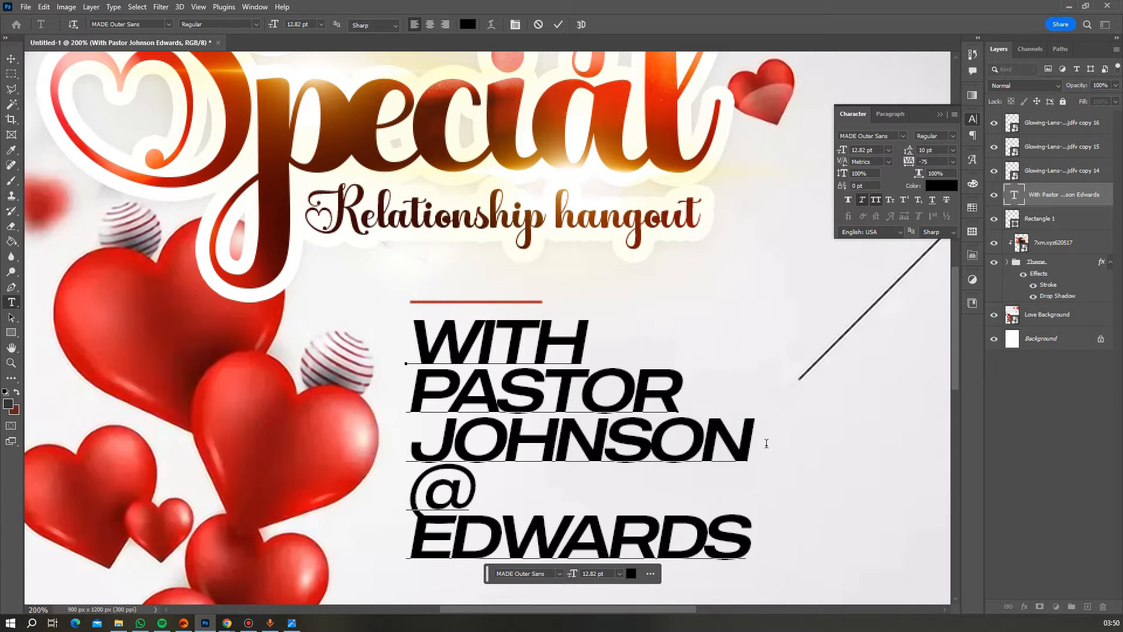
key("BackSpace")
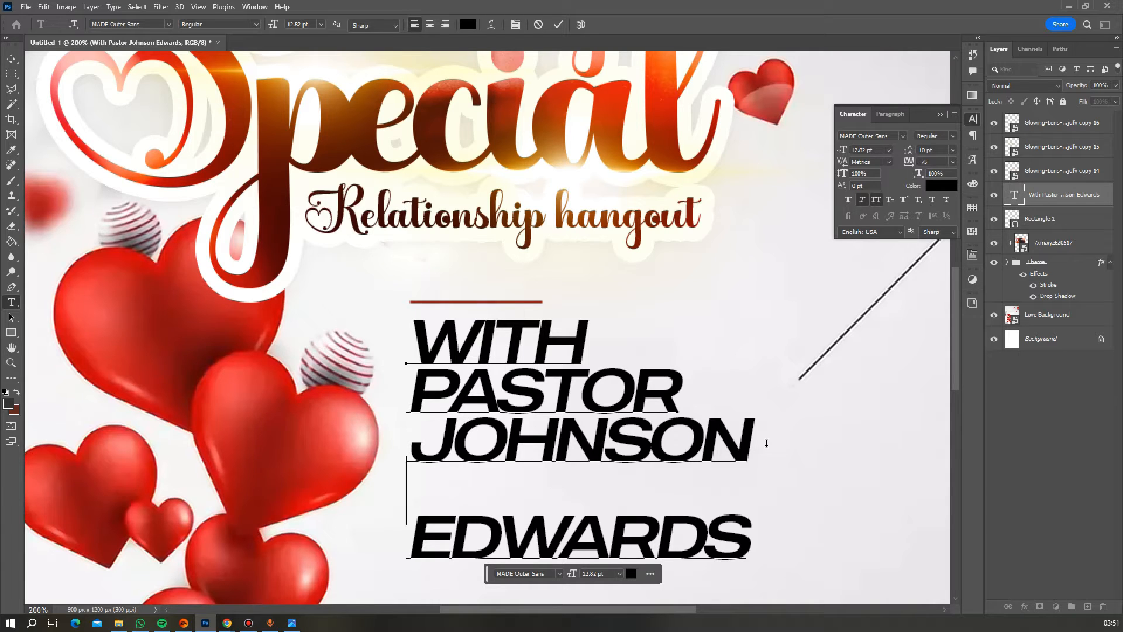
type("&")
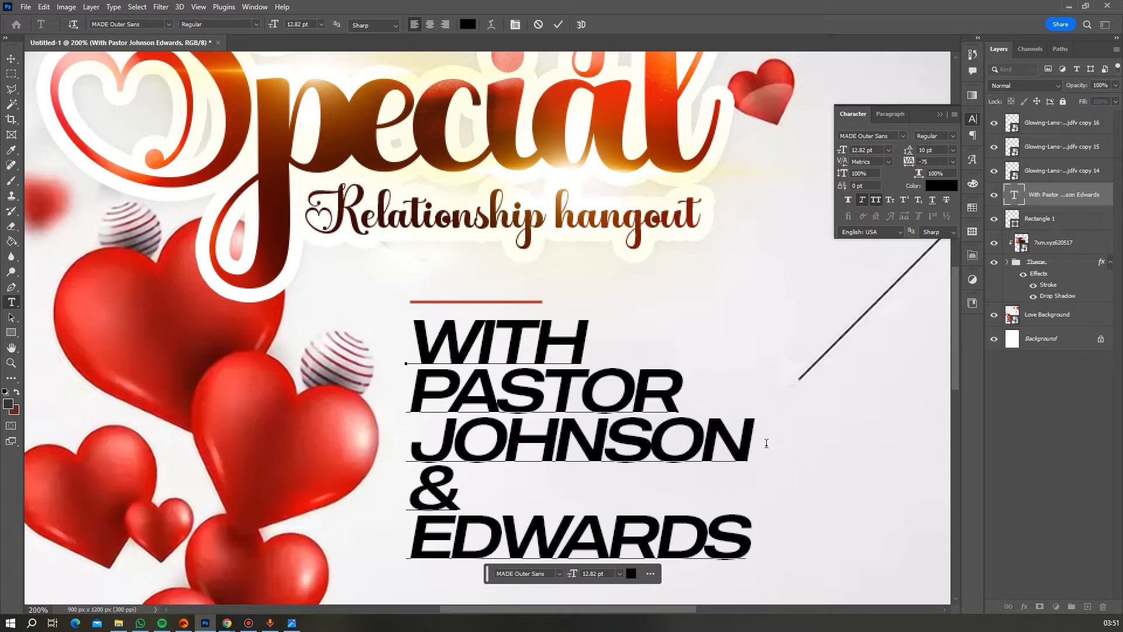
type(" PST")
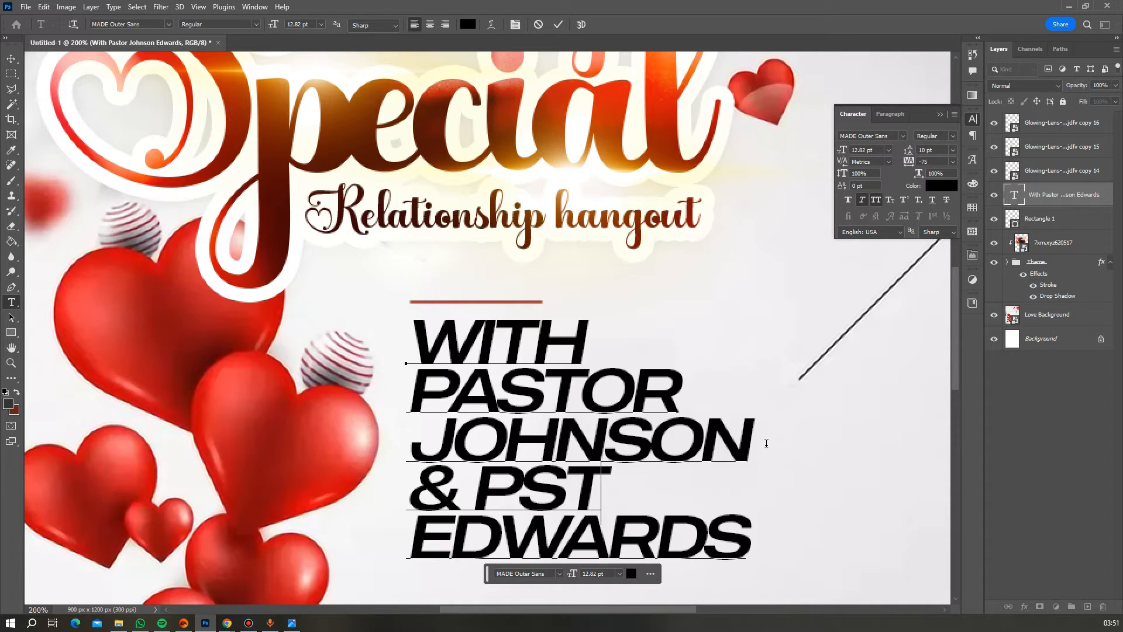
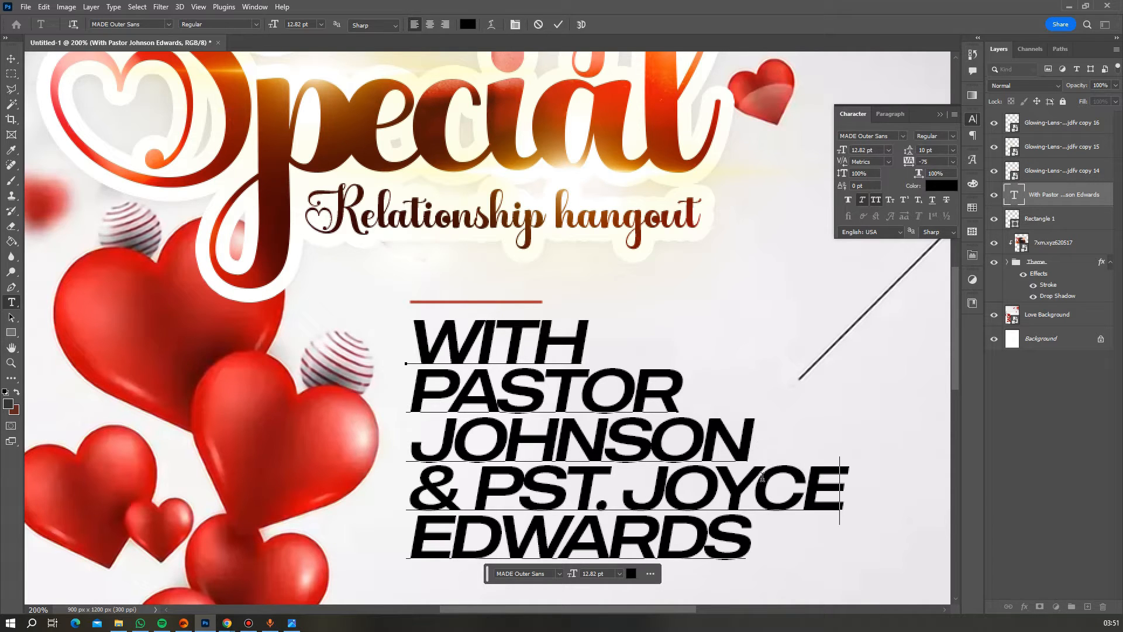
left_click_drag(761, 486, 882, 495)
key("BackSpace")
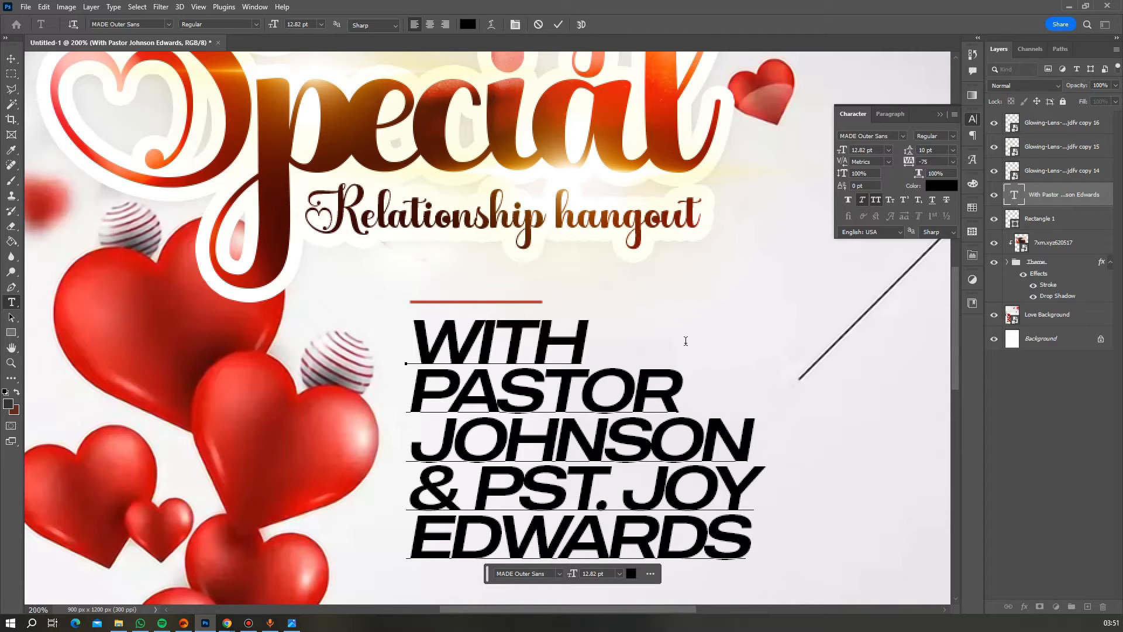
scroll(684, 339, "down", 1)
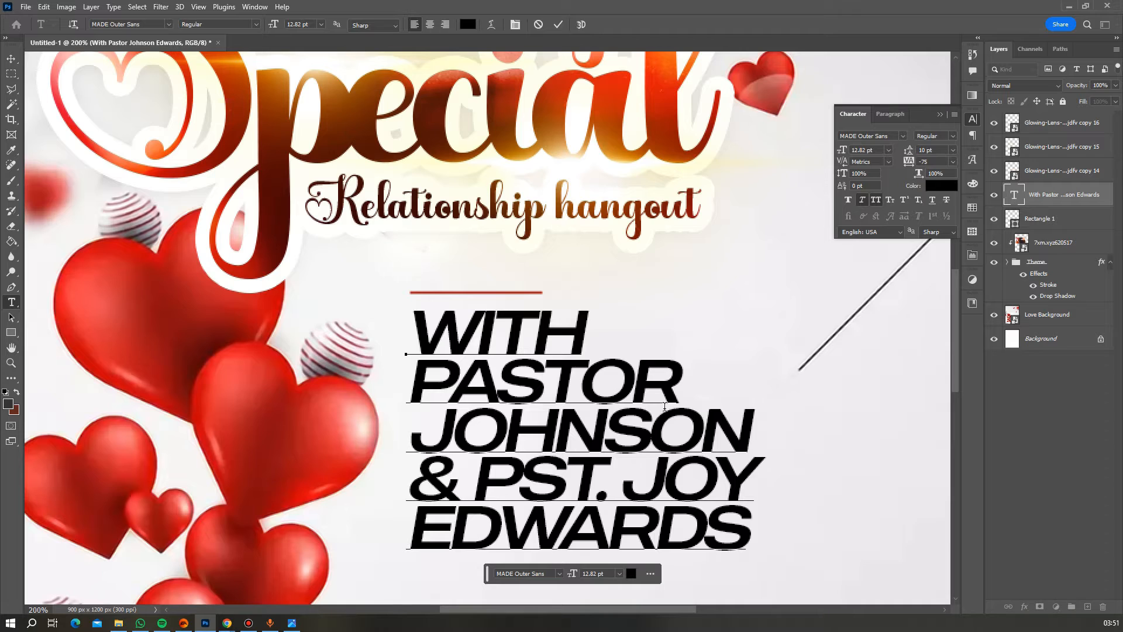
- Duplicate the top red divider line and place the copy below the names text
left_click(556, 29)
key("v")
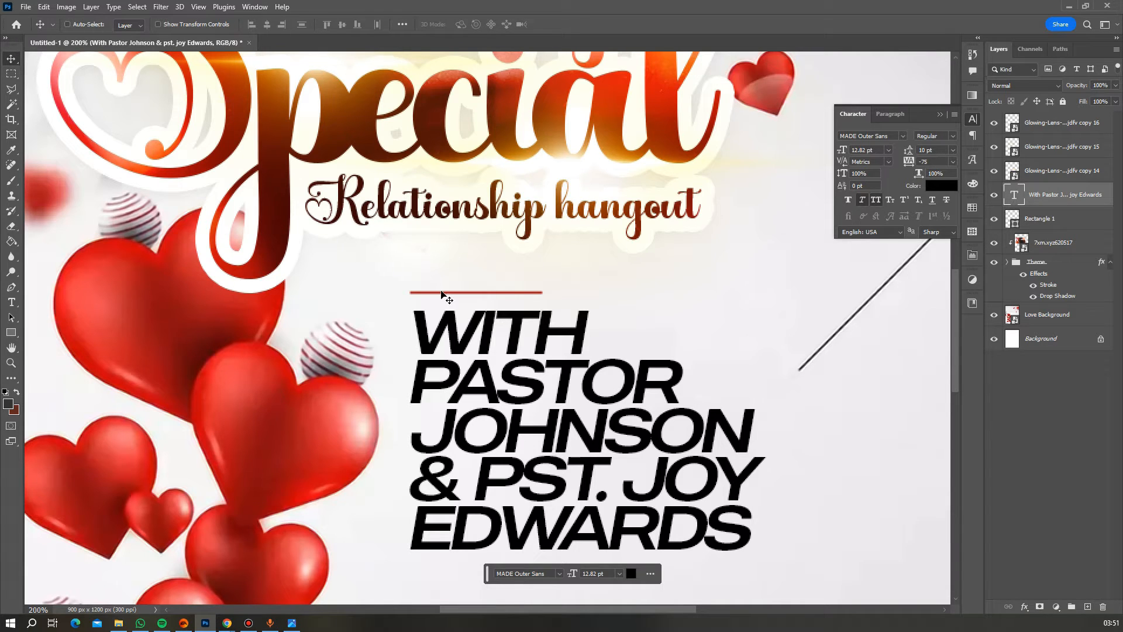
right_click(459, 295)
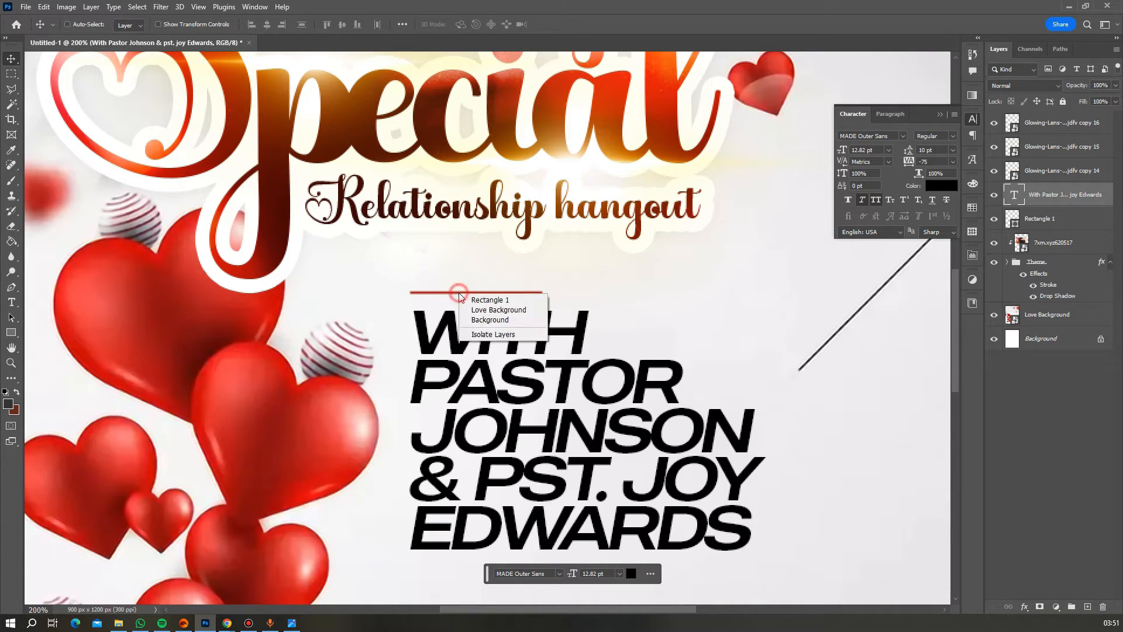
left_click(485, 300)
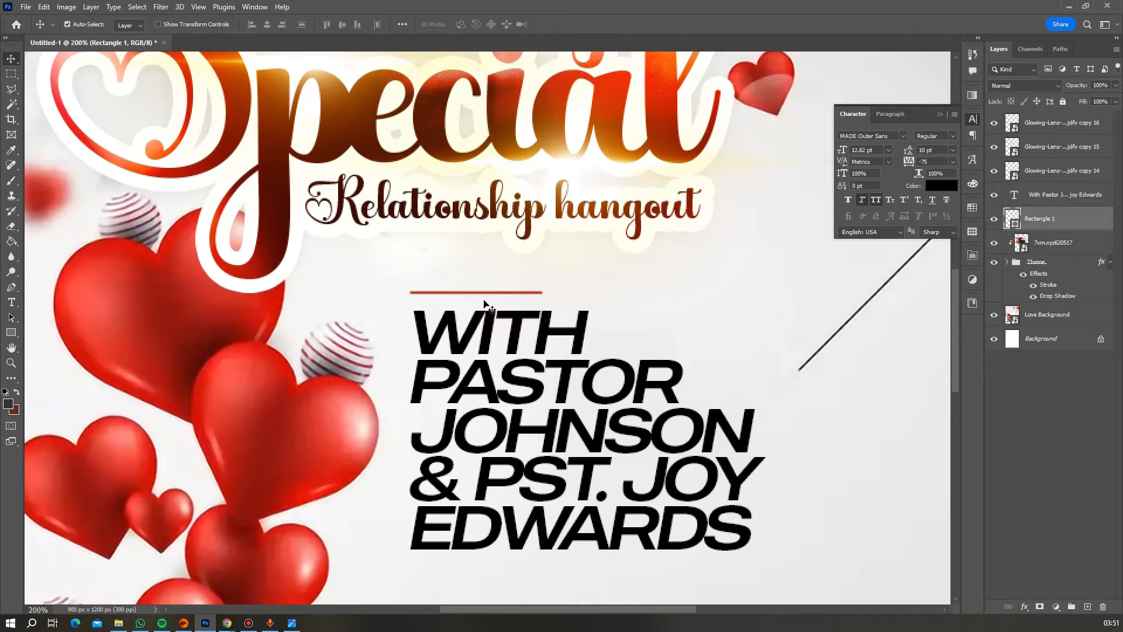
key("ctrl+j")
left_click_drag(506, 304, 507, 582)
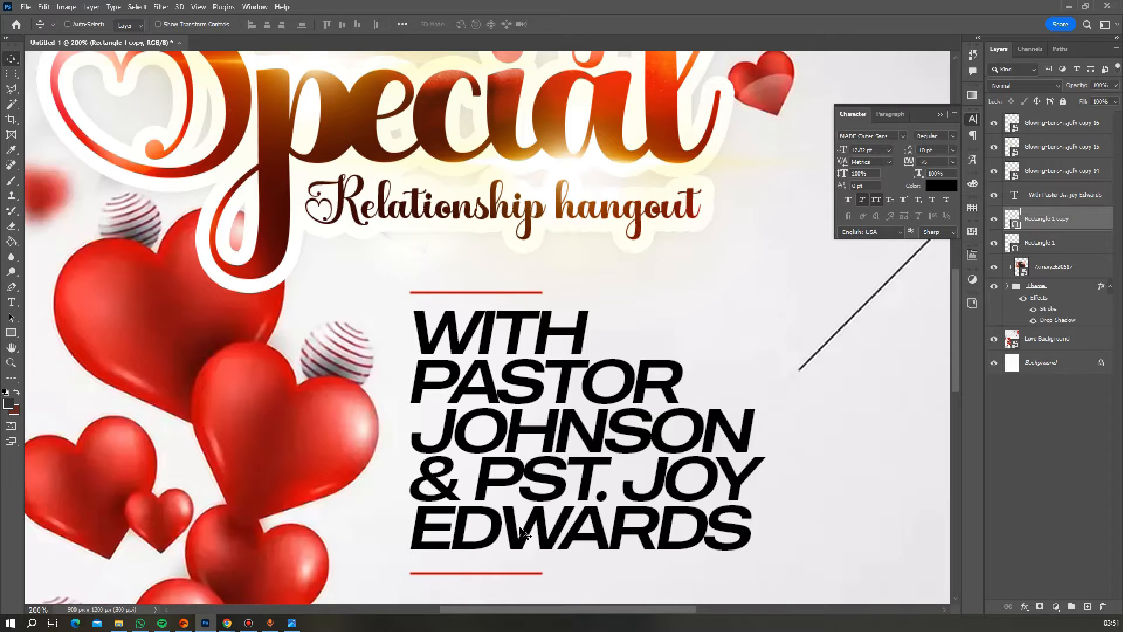
- Nudge the lower line up and the upper line down to hug the names block
scroll(521, 531, "down", 2)
scroll(520, 529, "up", 2)
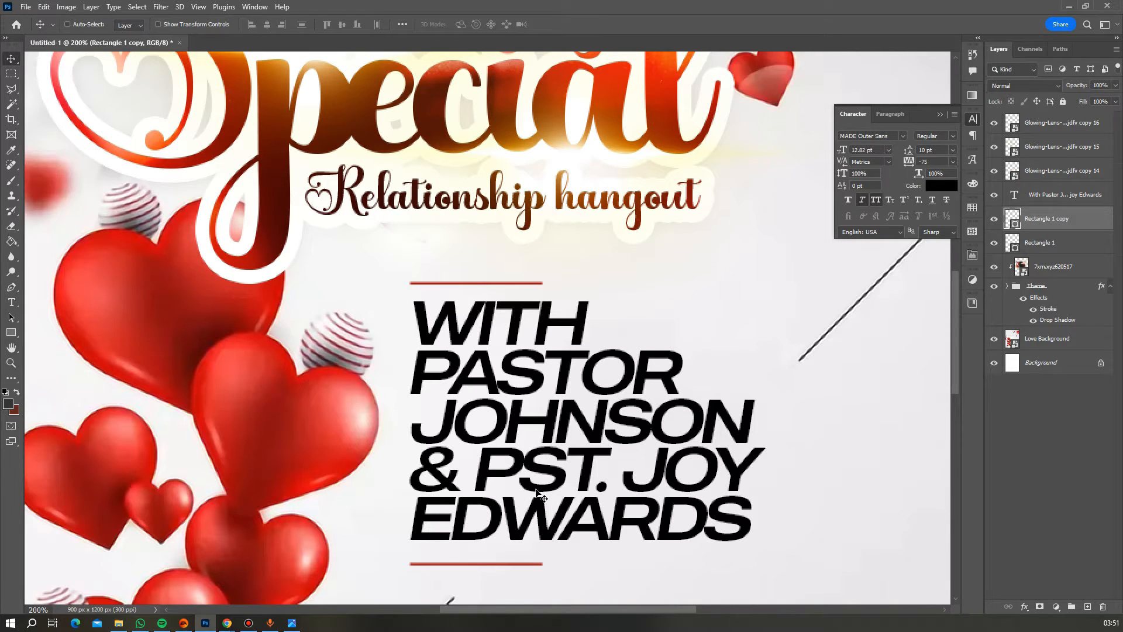
key("Up")
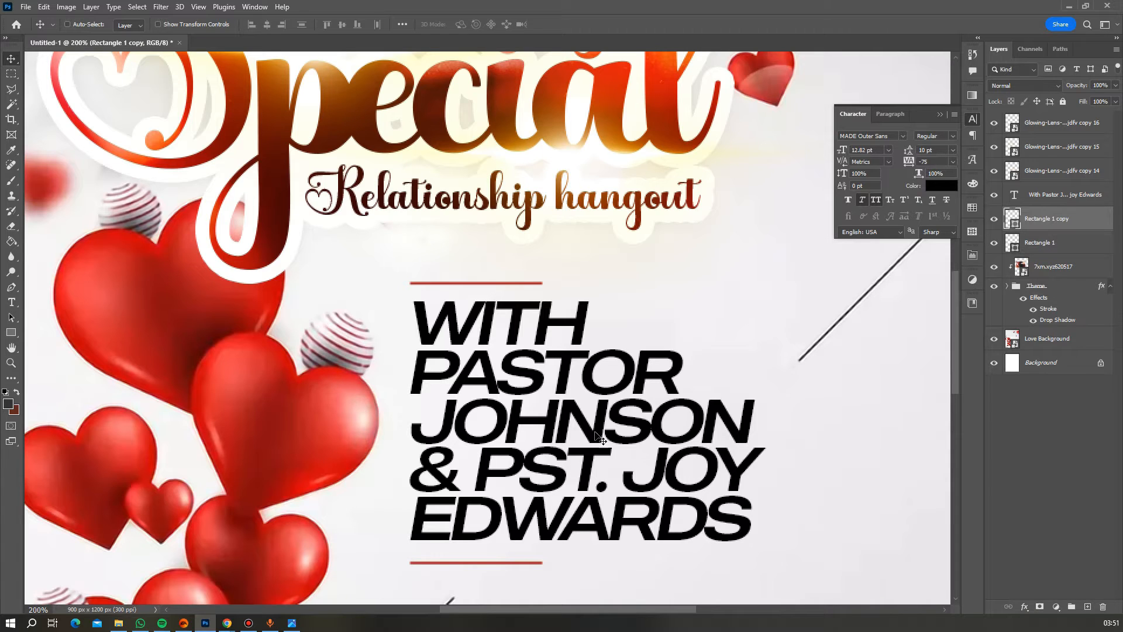
left_click(1034, 243)
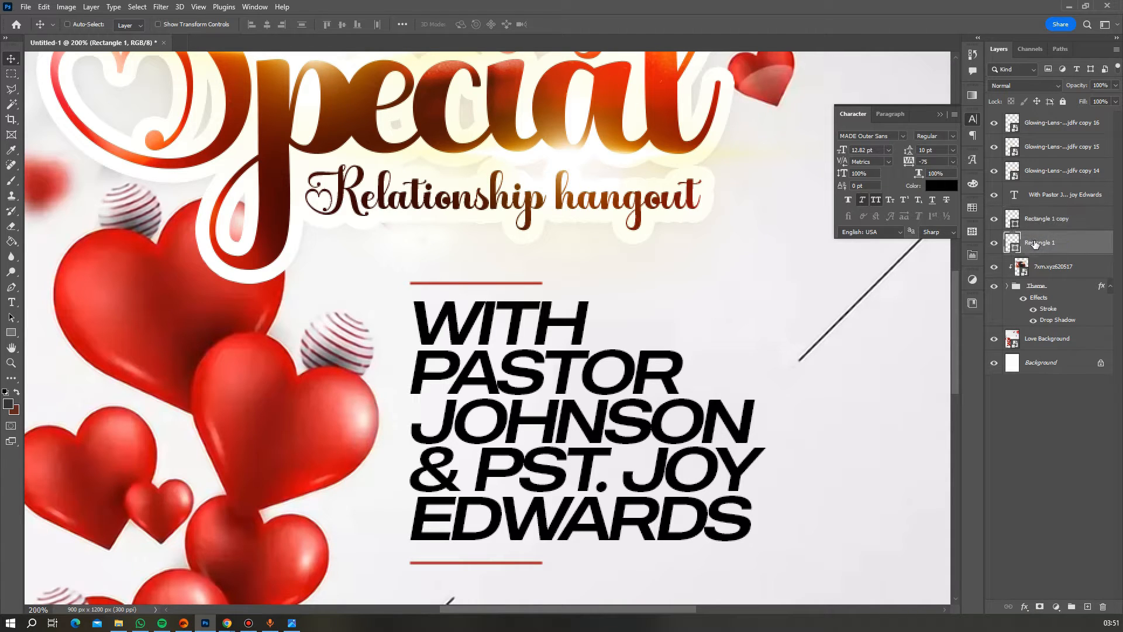
key("Down")
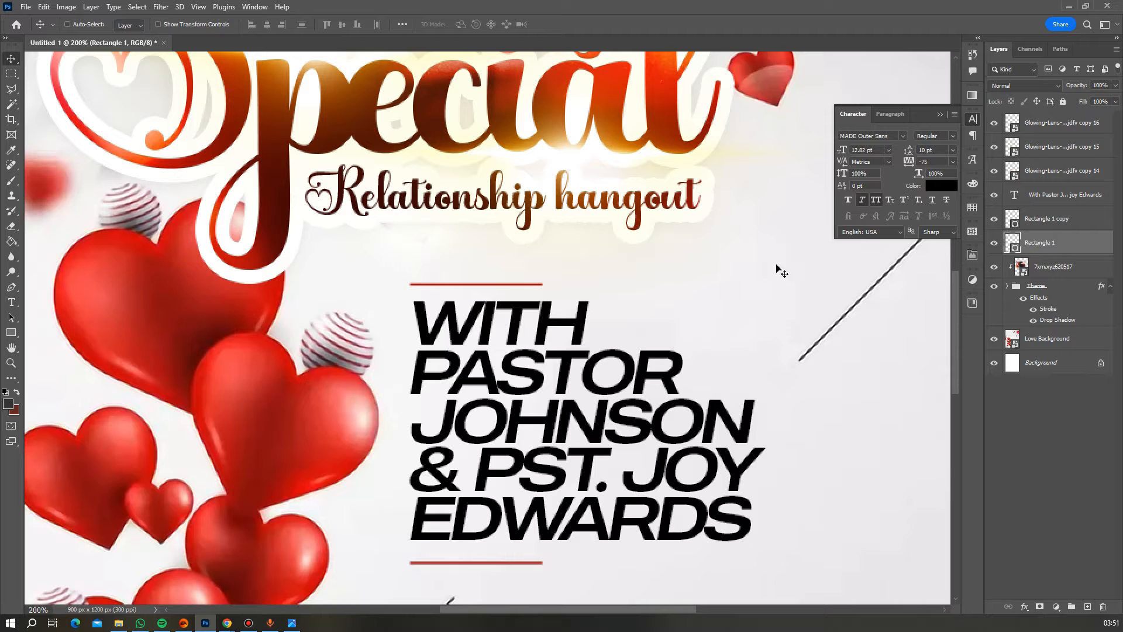
- Group the names text with both red lines, move it to the top, and name it 'Pastors Name'
left_click(13, 363)
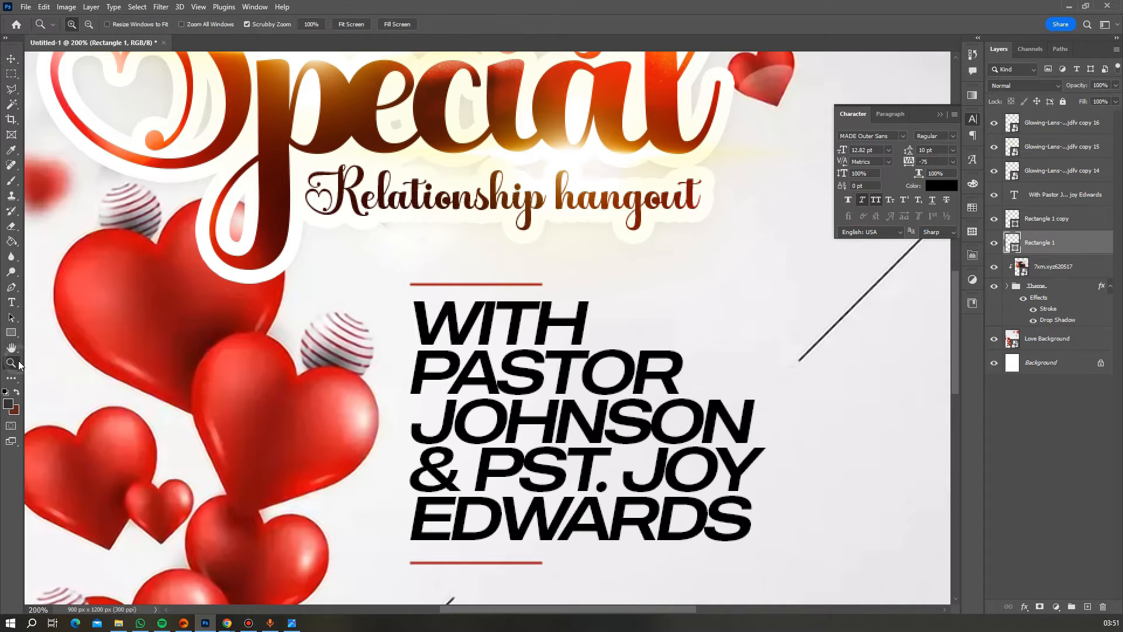
left_click(507, 276, "alt")
left_click(544, 283, "alt")
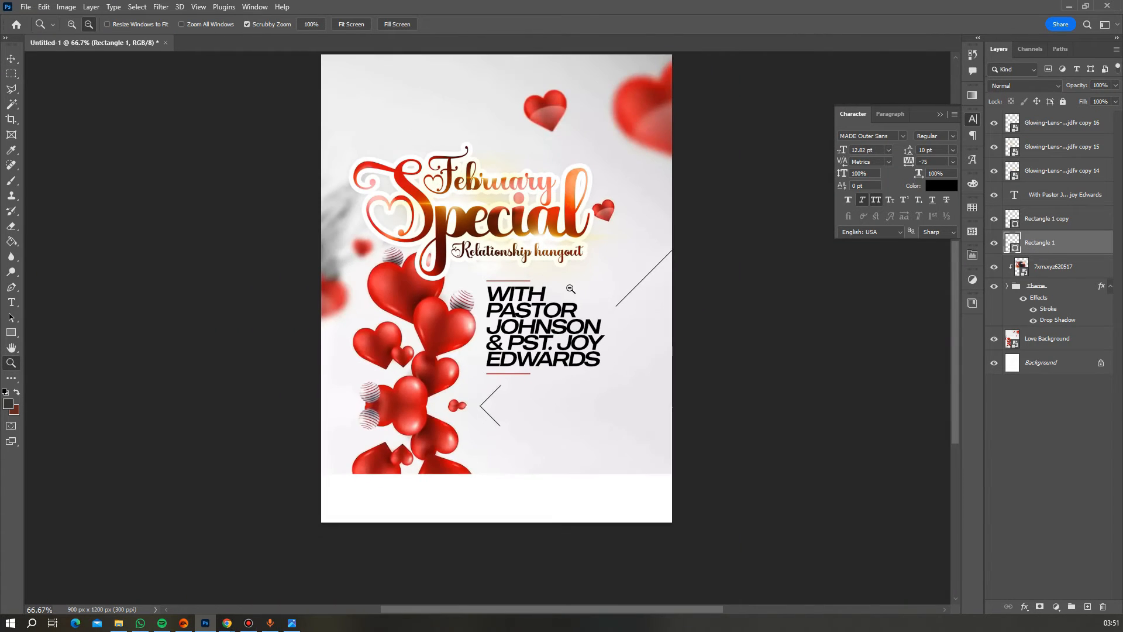
left_click(577, 296, "alt")
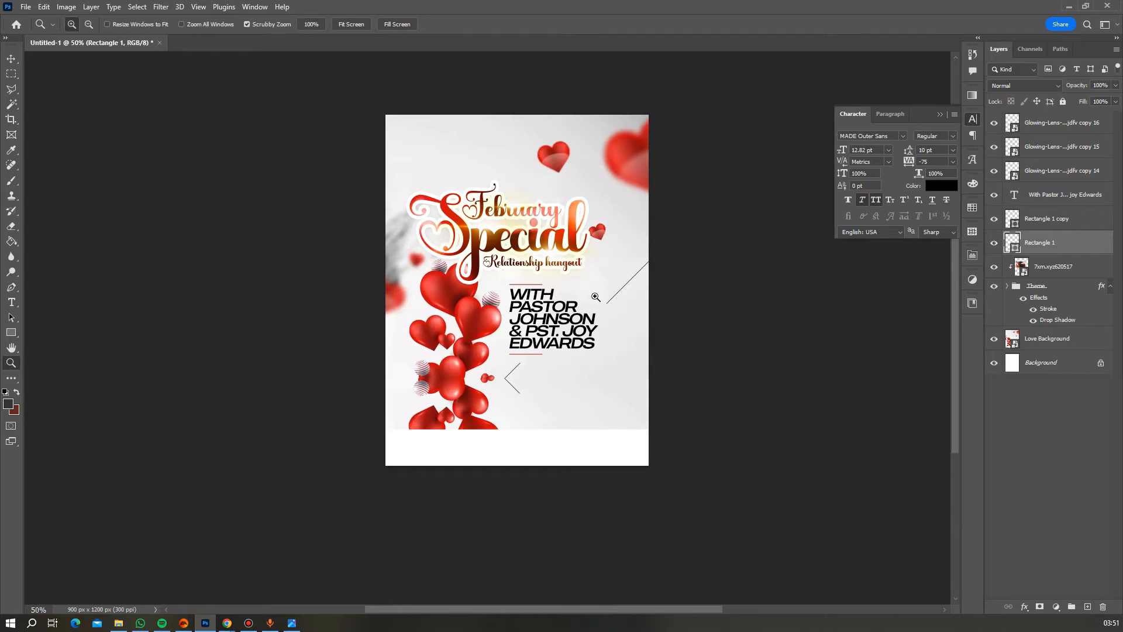
left_click(1033, 223, "shift")
left_click(1043, 199, "shift")
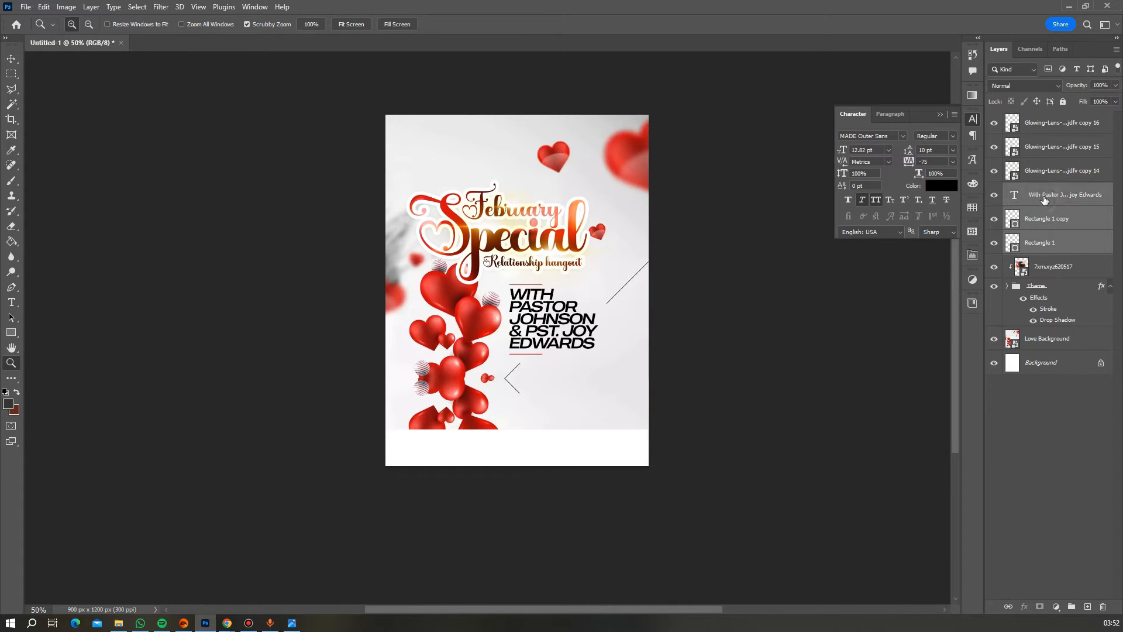
key("ctrl+g")
left_click_drag(1061, 193, 1059, 120)
double_click(1038, 117)
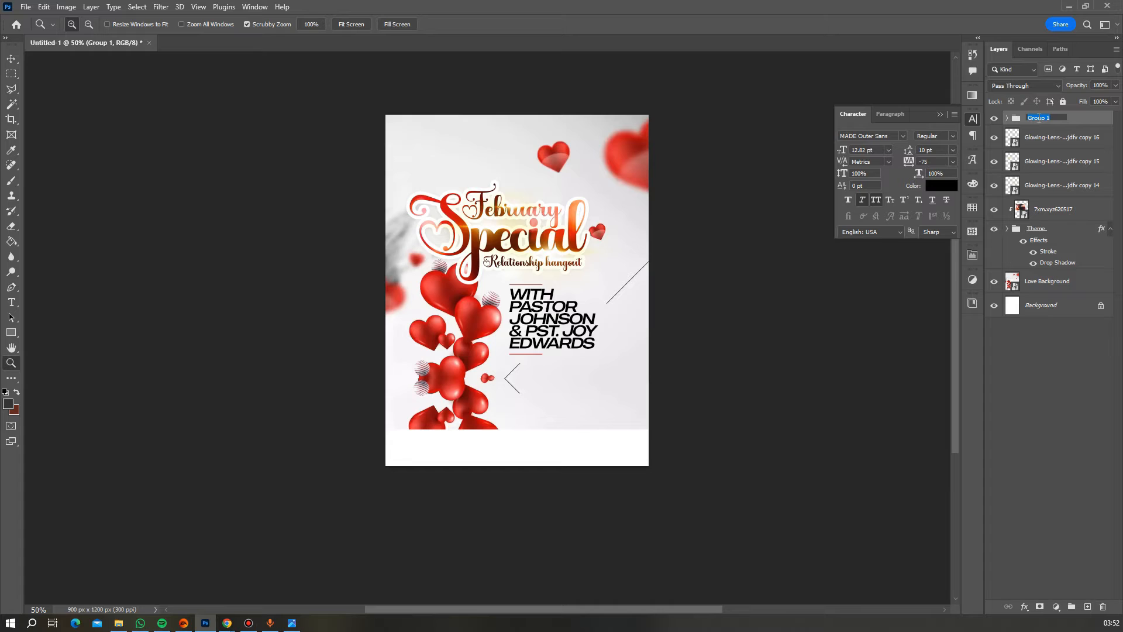
type("Pastors Name")
key("Return")
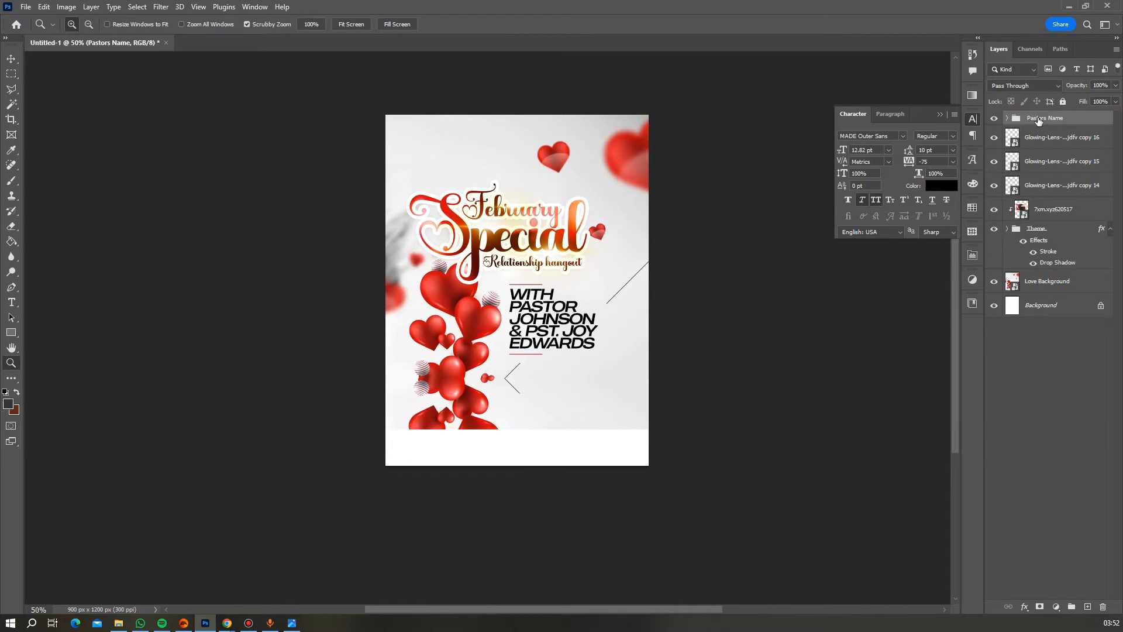
- Scale the Pastors Name group down to about 47%
key("ctrl+t")
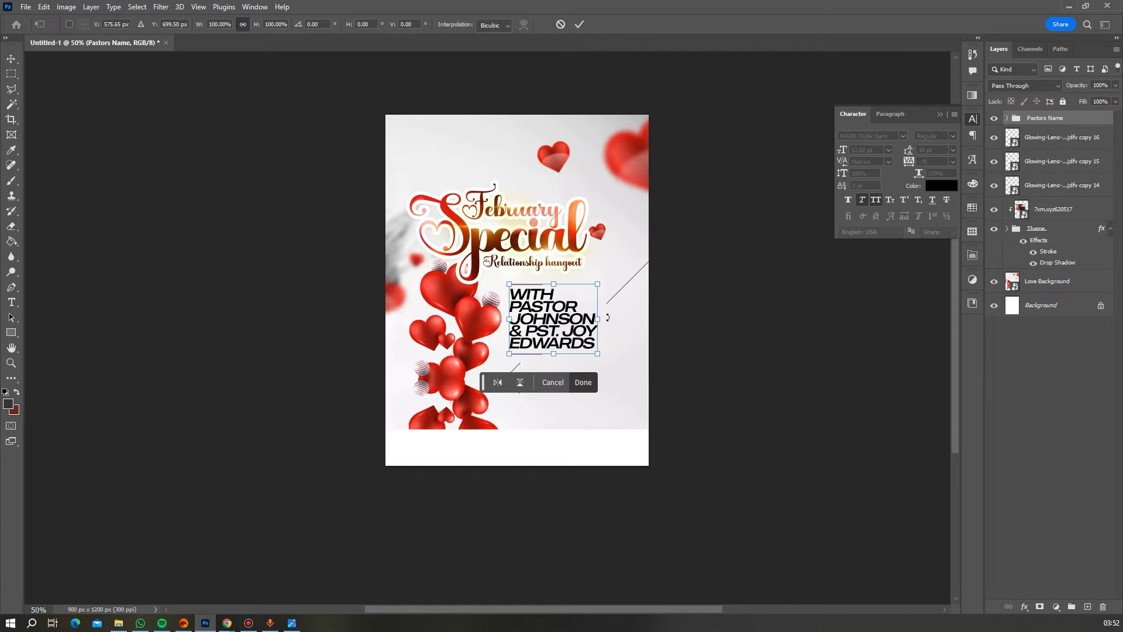
left_click_drag(598, 319, 558, 322)
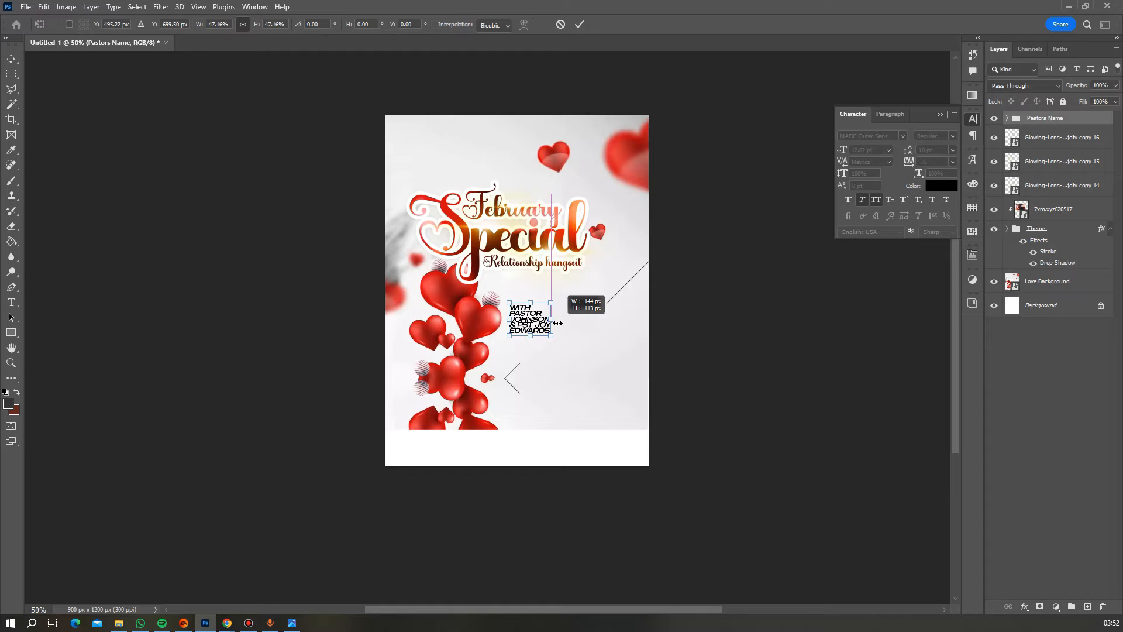
left_click_drag(558, 323, 560, 323)
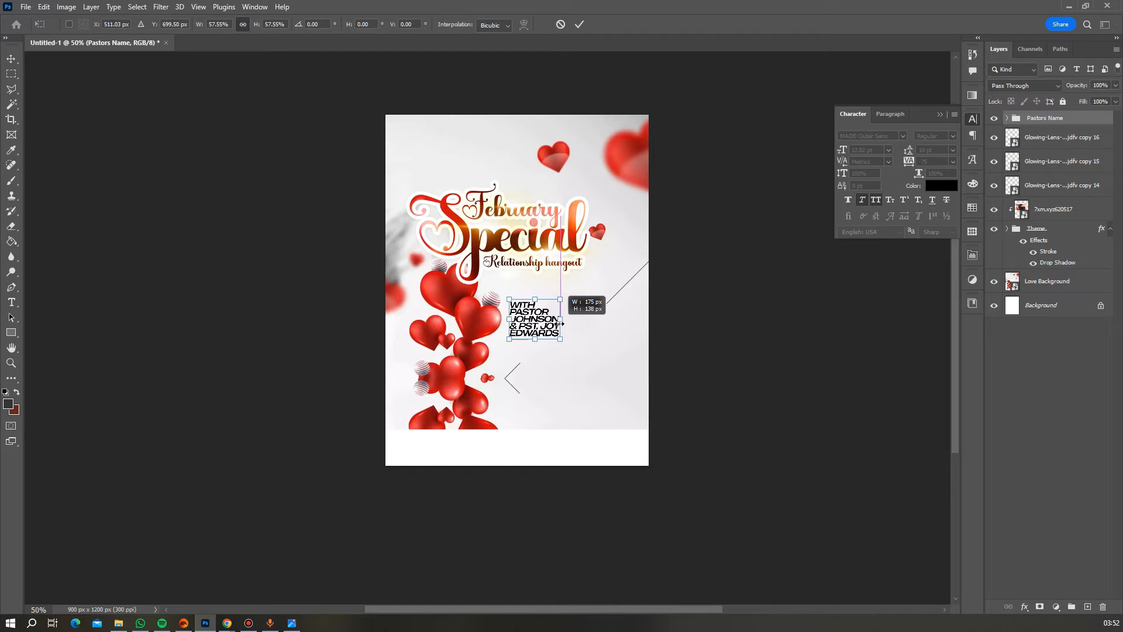
left_click_drag(560, 323, 558, 323)
key("Return")
- Move the scaled block up to sit just under the Relationship hangout tagline
key("z")
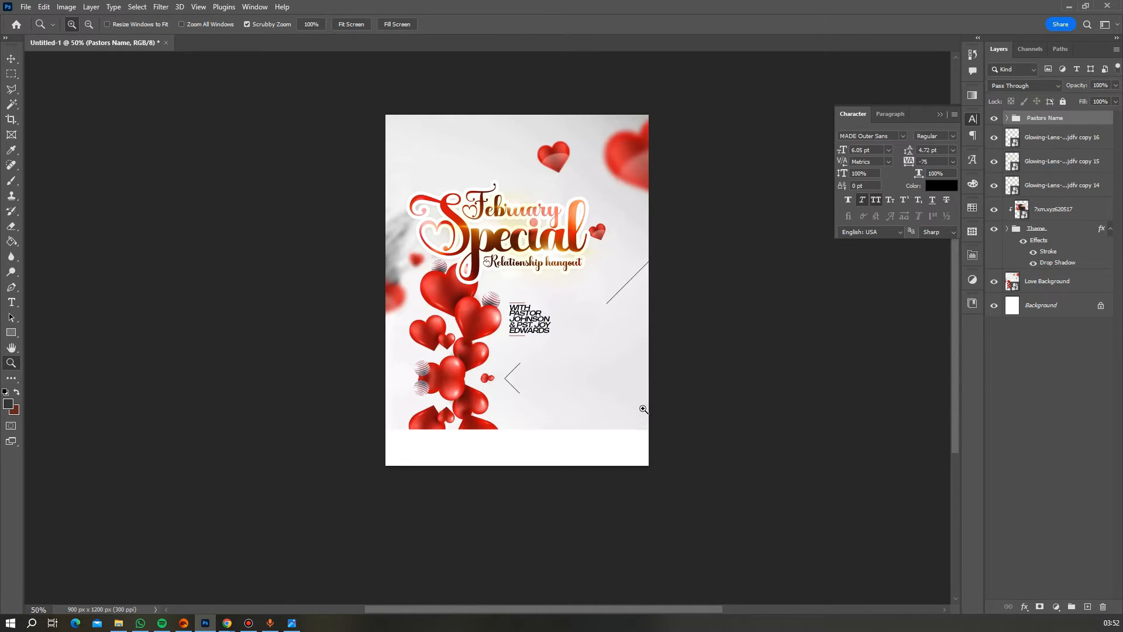
left_click(11, 59)
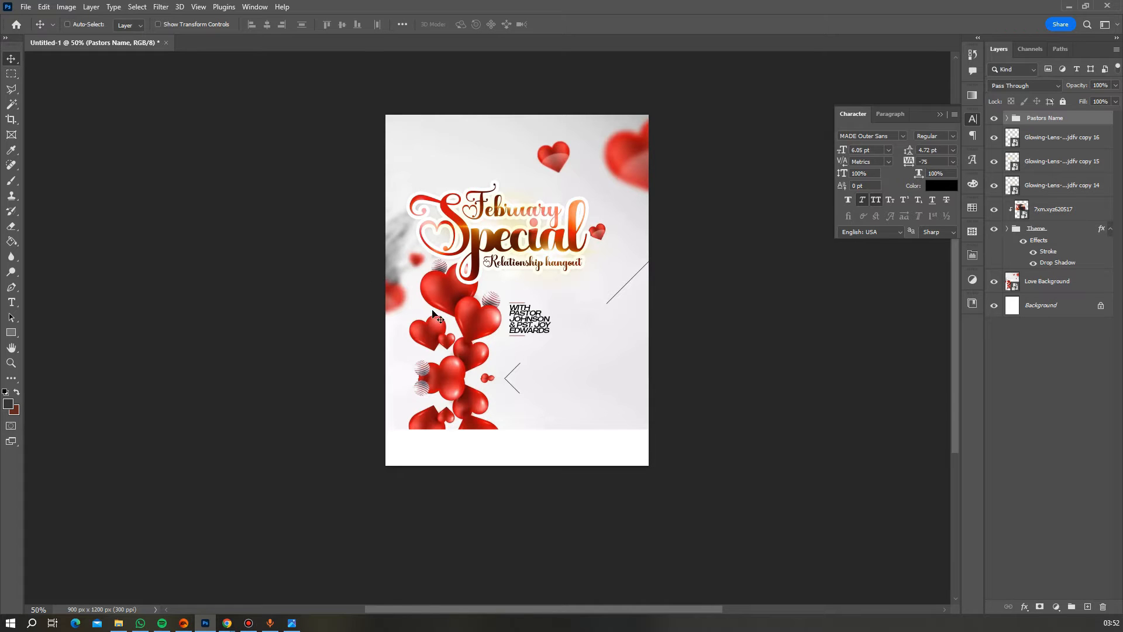
left_click_drag(532, 324, 534, 304)
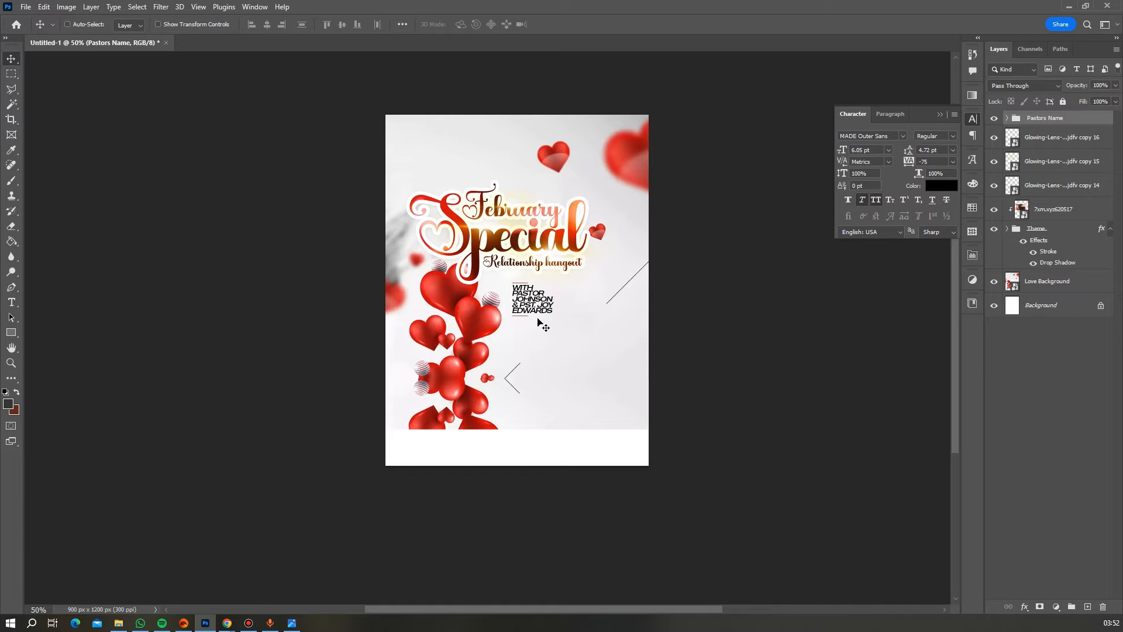
key("Up")
key("Up")
key("Up")
key("Up")
key("Up")
key("Up")
key("Up")
key("Up")
key("Up")
key("Up")
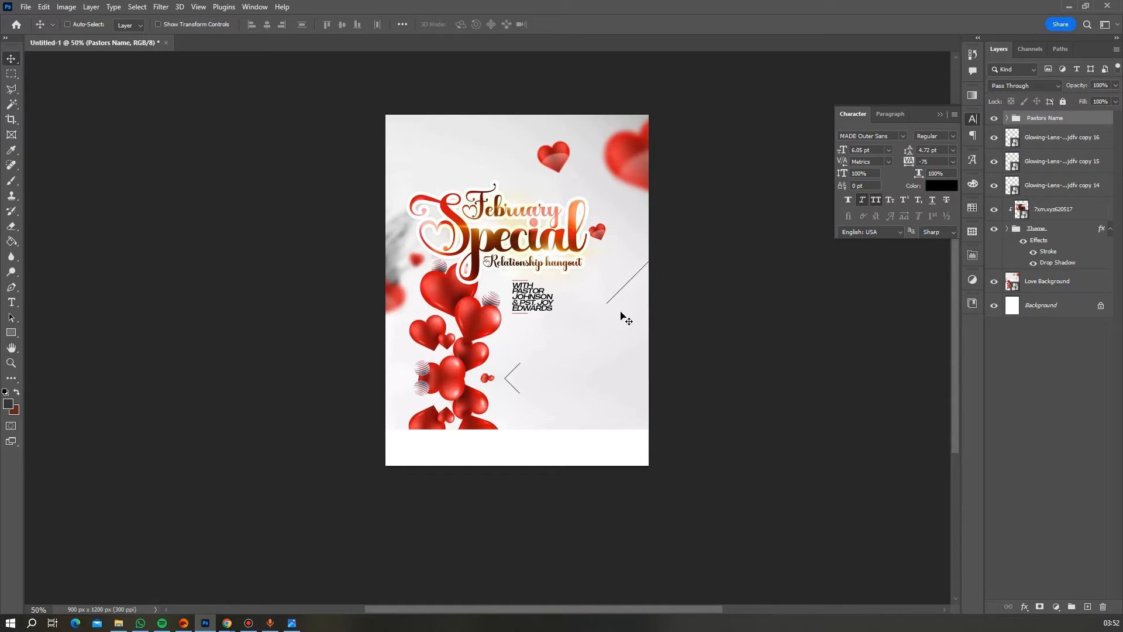
scroll(552, 344, "down", 2)
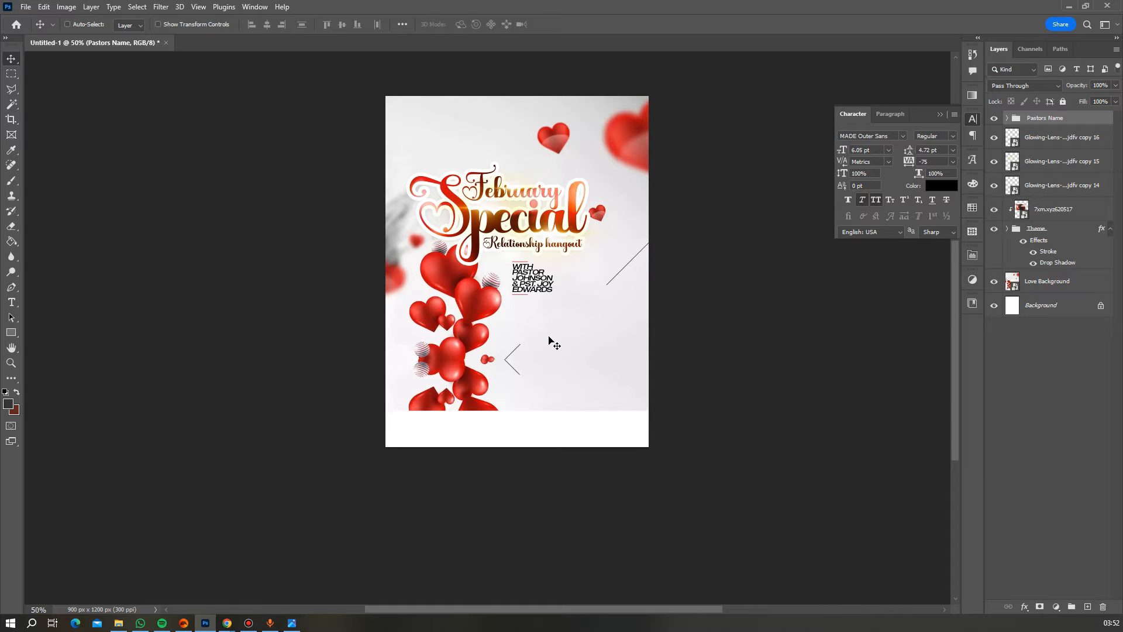
scroll(551, 338, "up", 5)
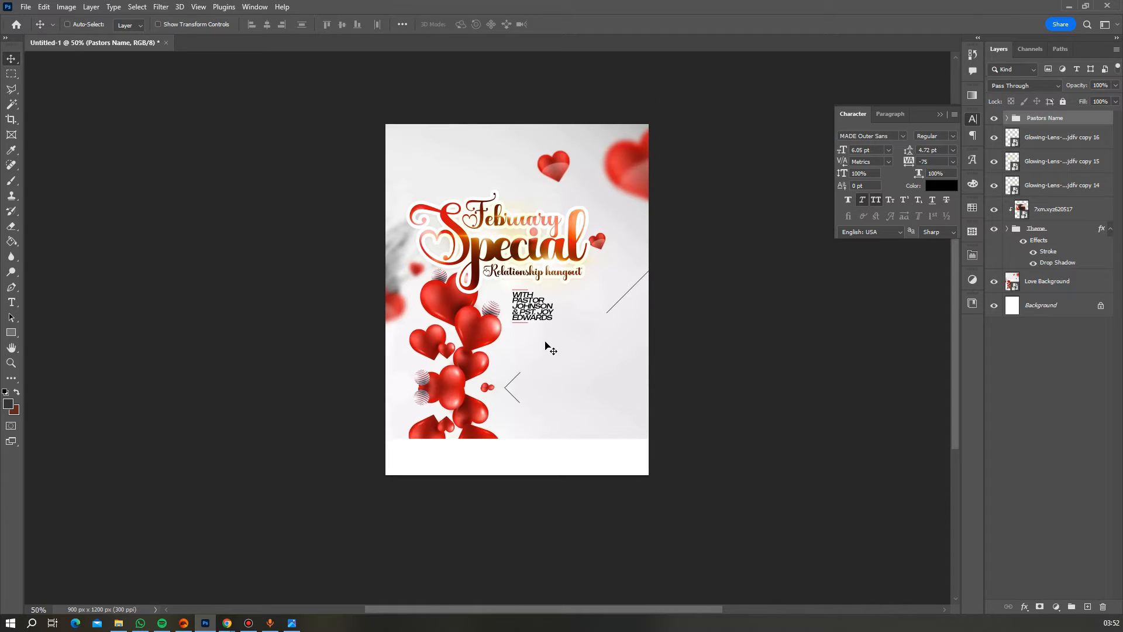
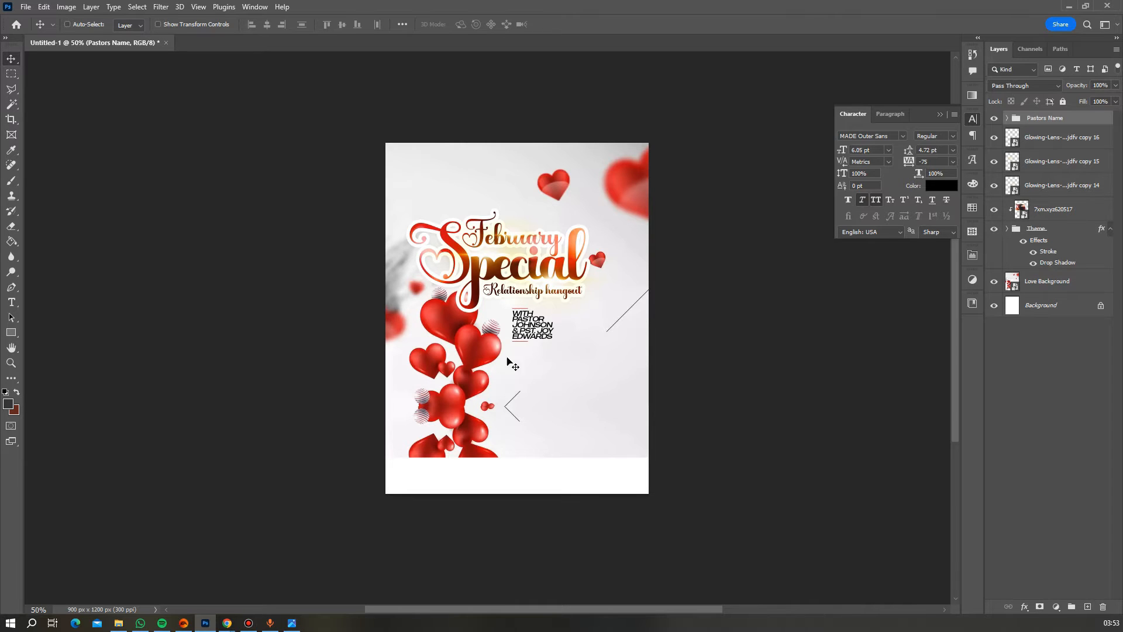
- Switch to the Horizontal Type tool for a new line of text
left_click(16, 308)
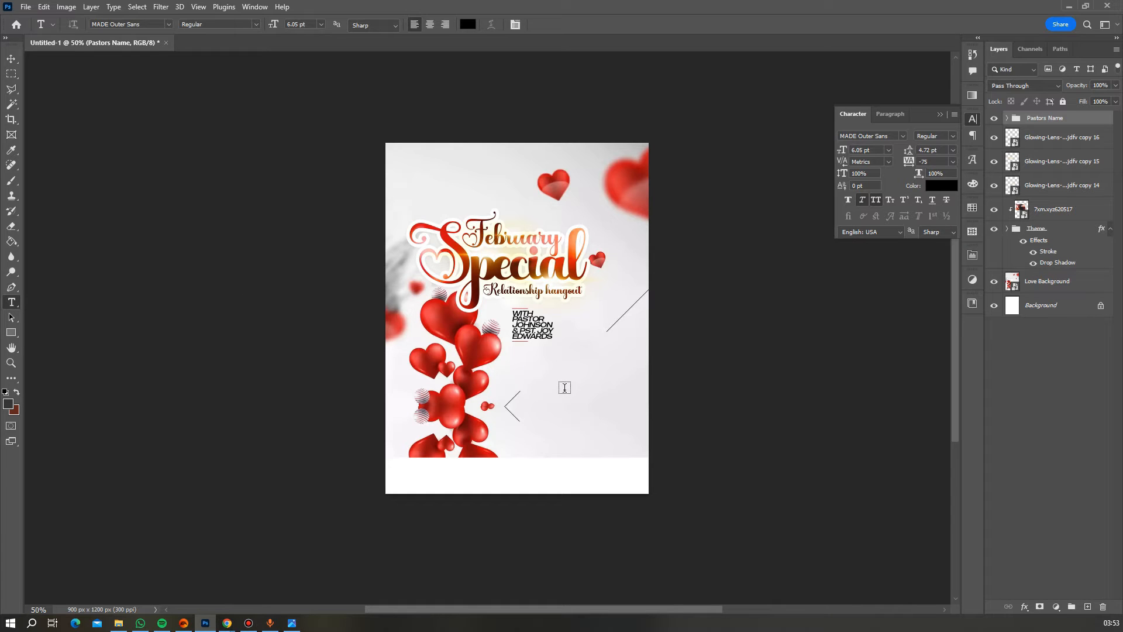
- Type FEATURING as a new text line below the pastors' names
left_click(541, 366)
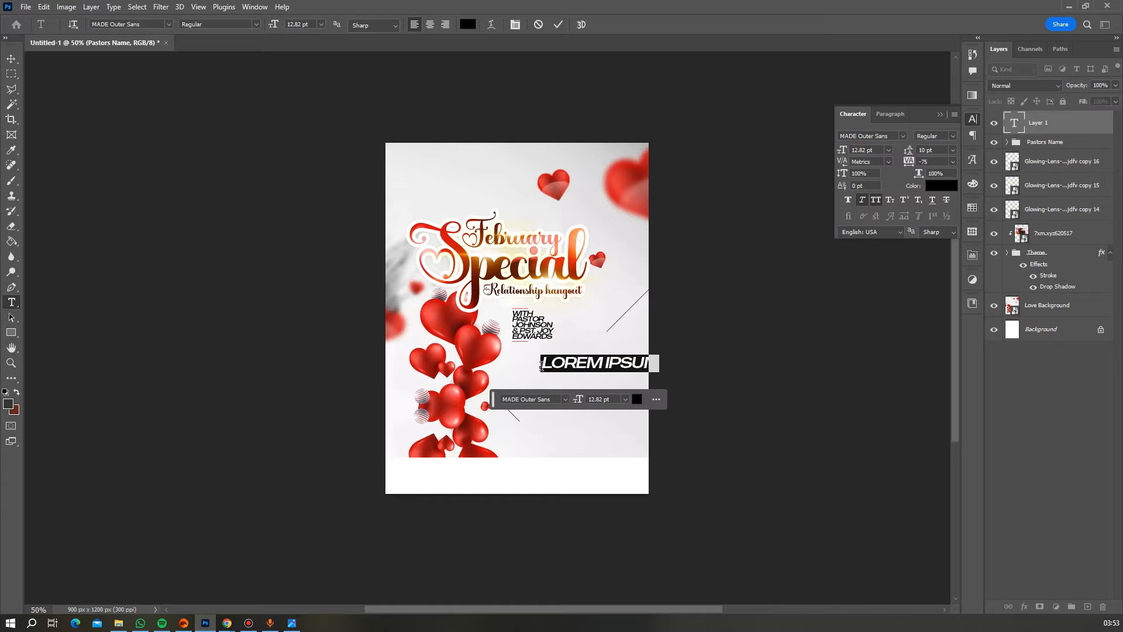
type("FE")
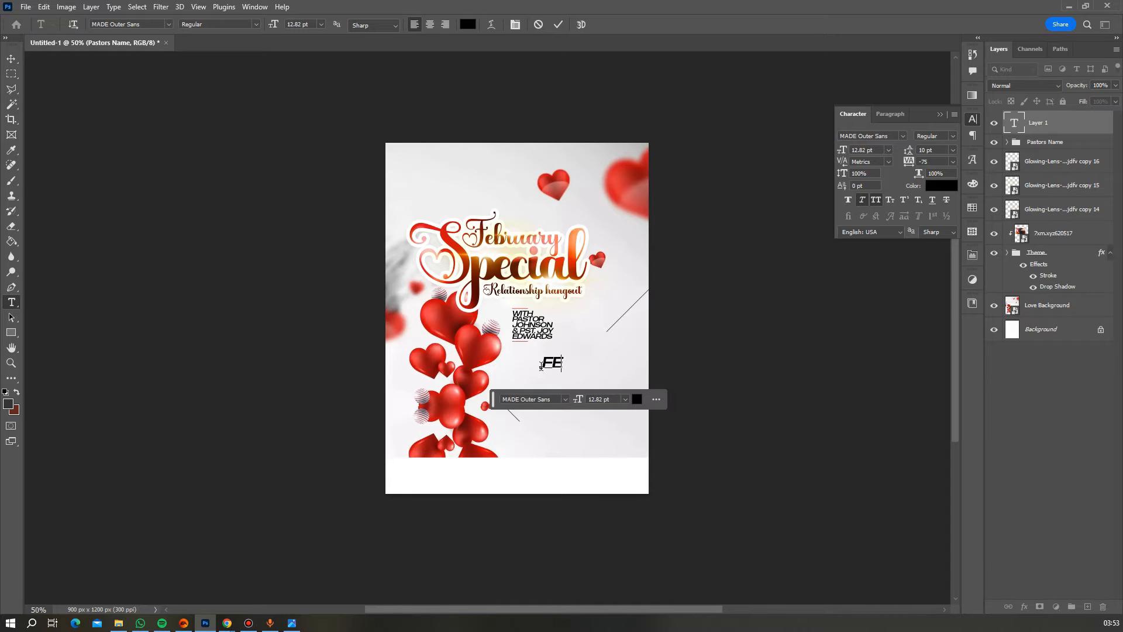
type("ATURING")
- Make the word upright and mixed case, with 0 tracking and the Autograf script font
key("ctrl+a")
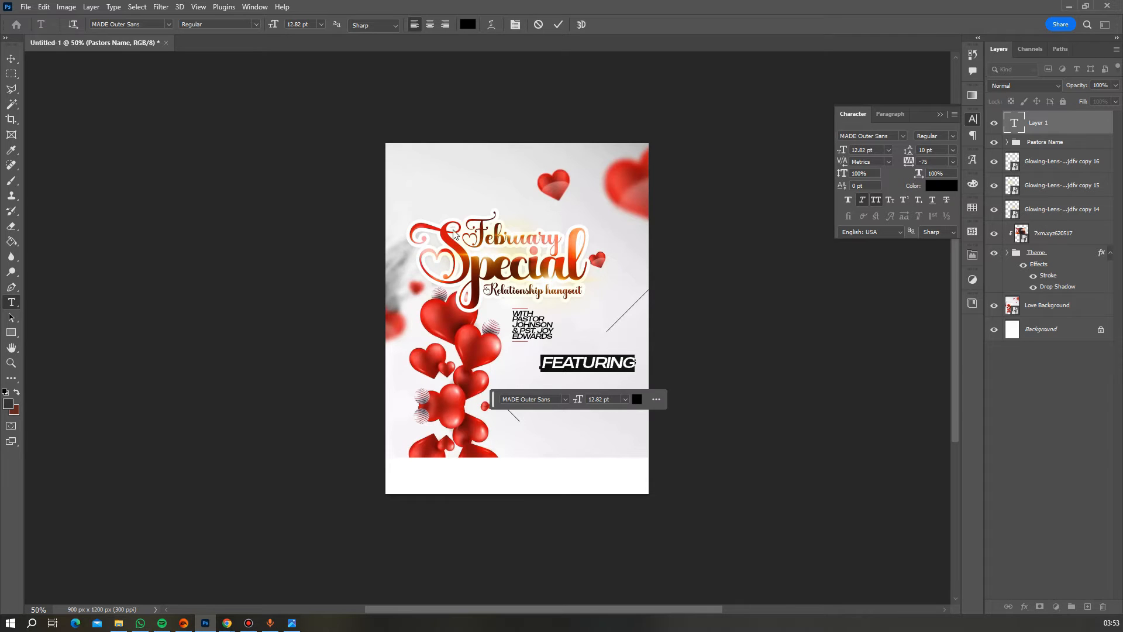
left_click(862, 201)
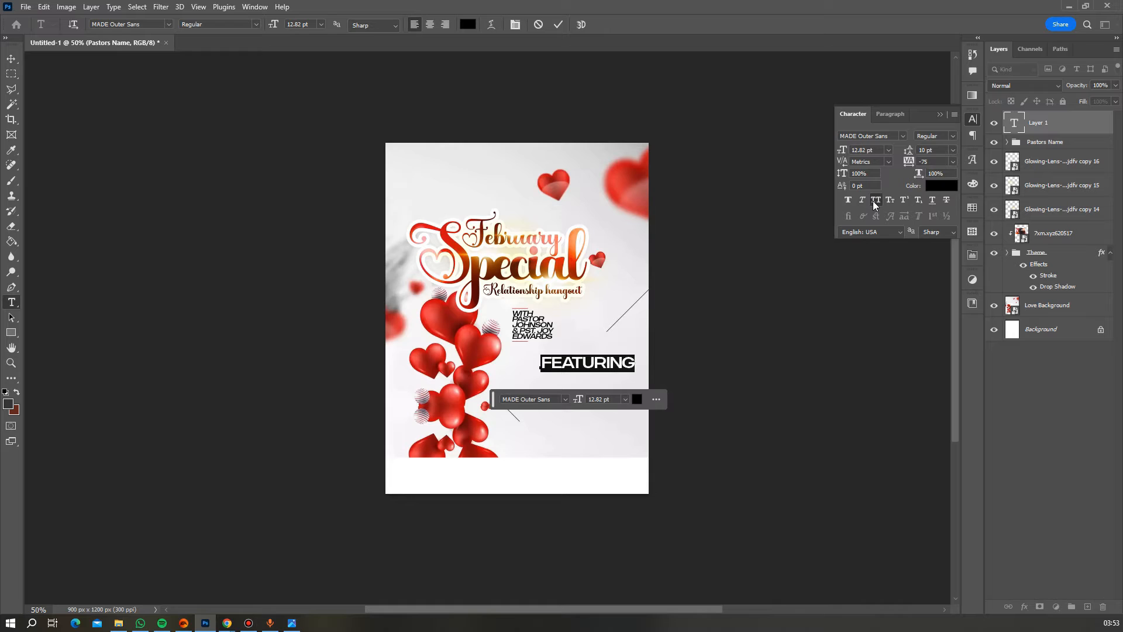
left_click(875, 201)
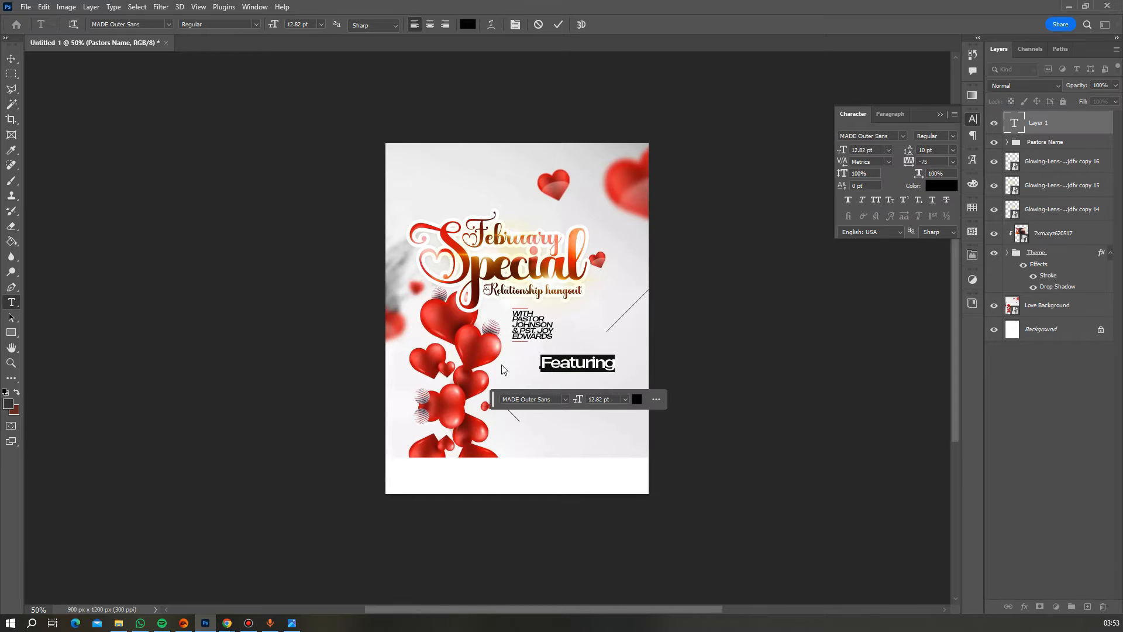
left_click(953, 163)
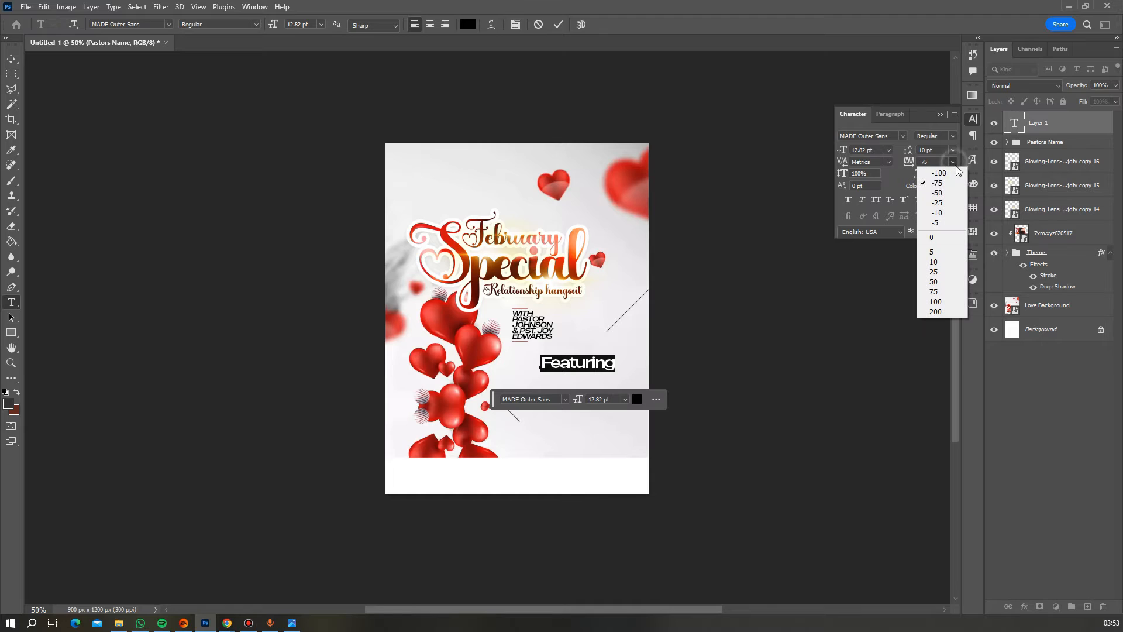
left_click(943, 236)
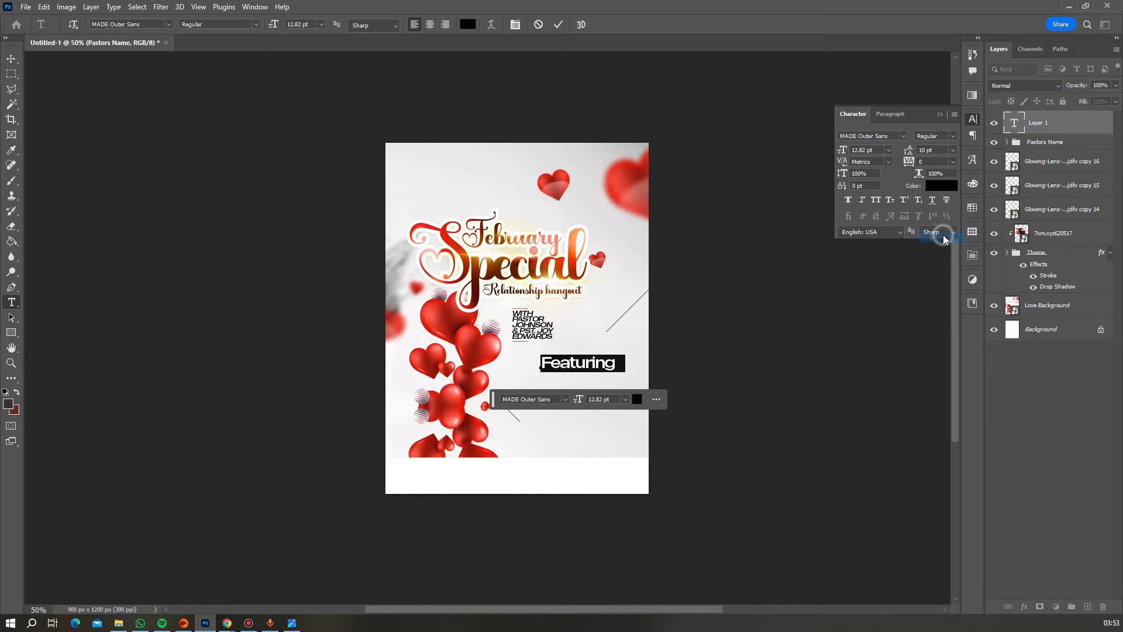
left_click(145, 26)
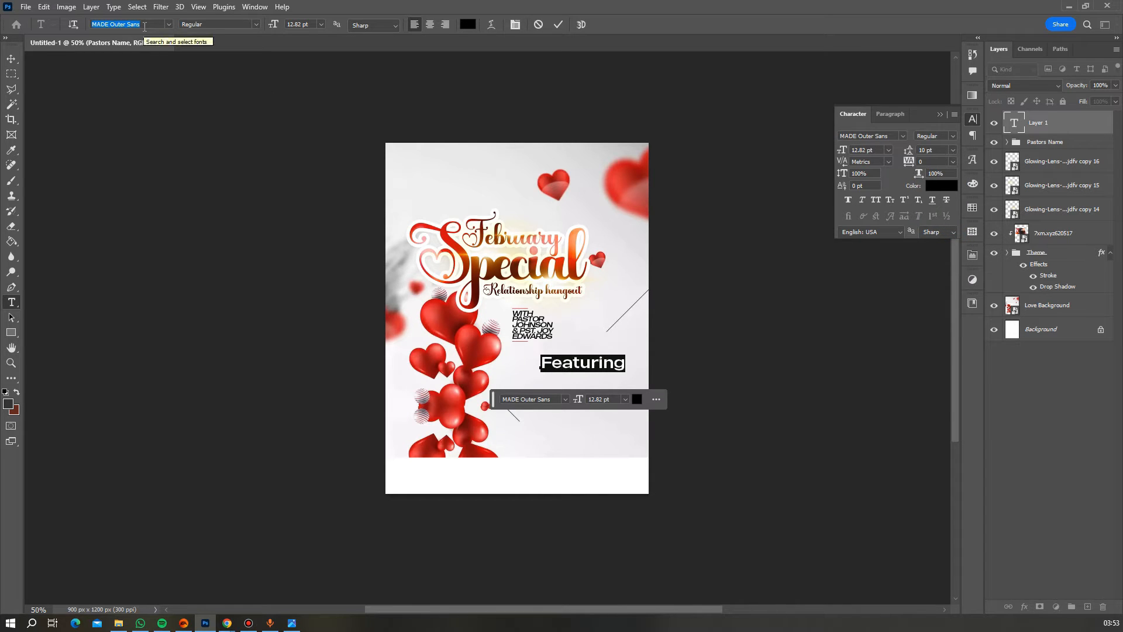
type("au")
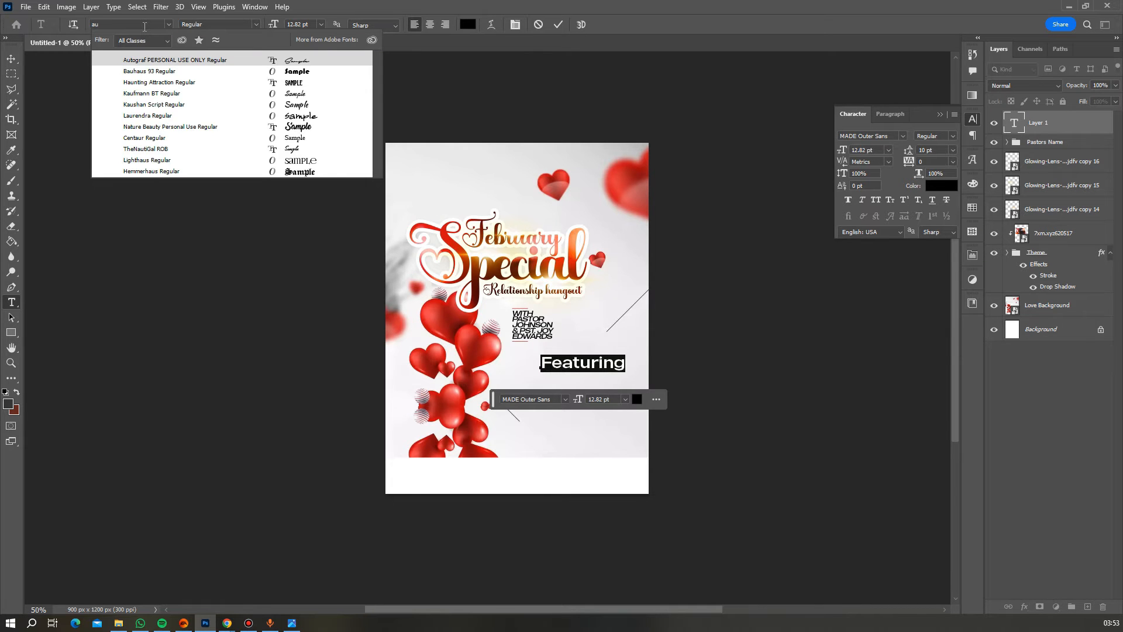
left_click(176, 60)
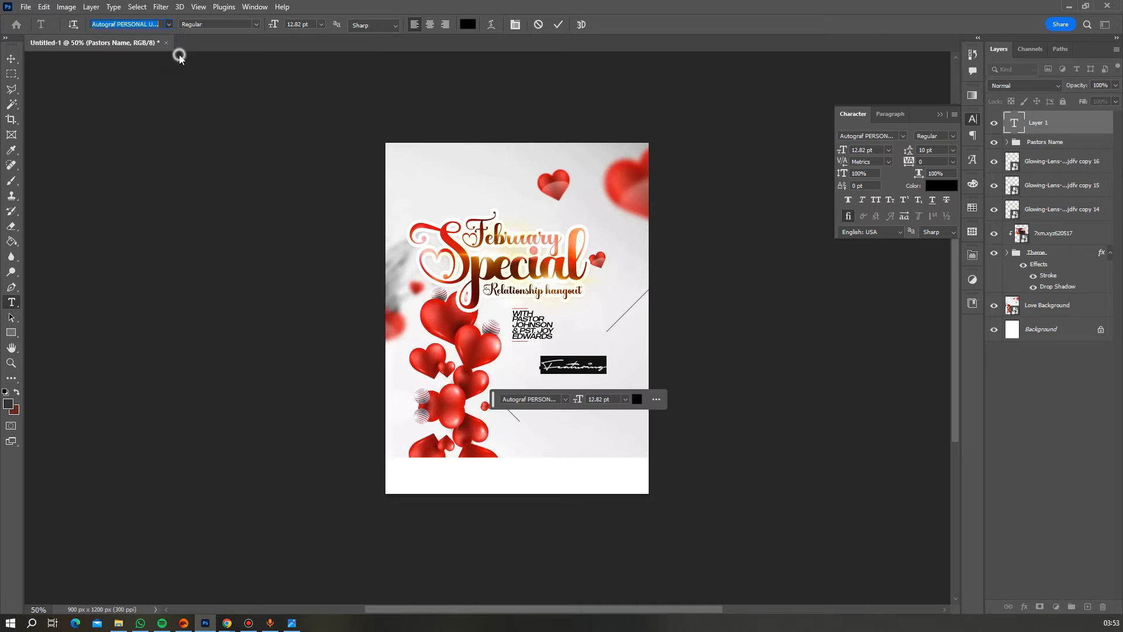
- Colour Featuring with the hearts' red and place it just under the pastors' names
left_click(467, 24)
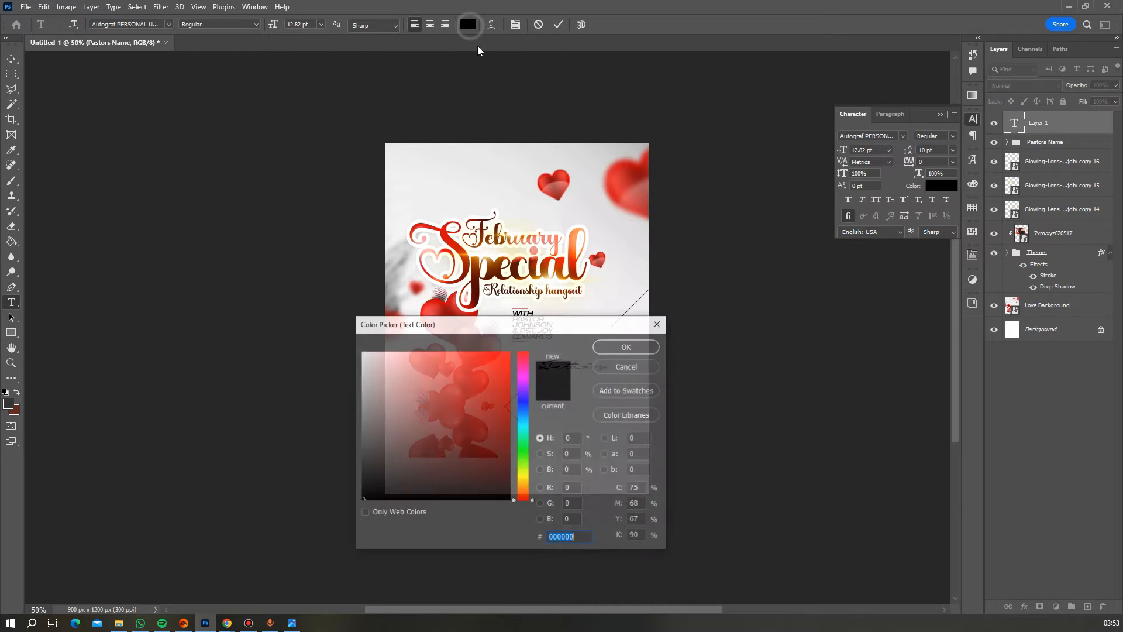
left_click(559, 181)
left_click(623, 346)
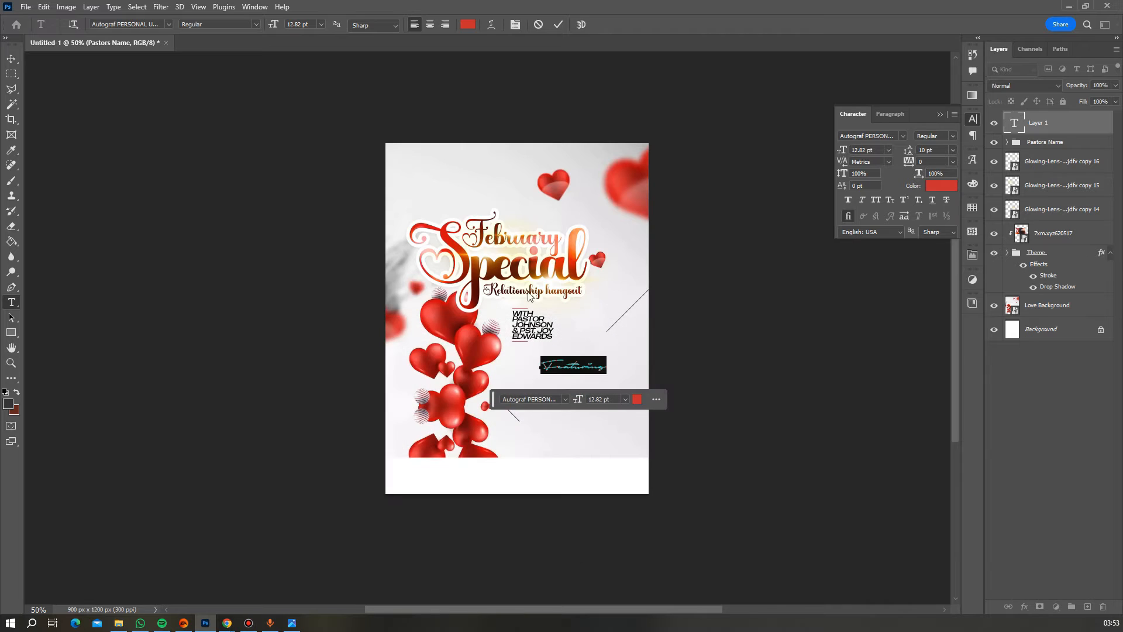
left_click(559, 24)
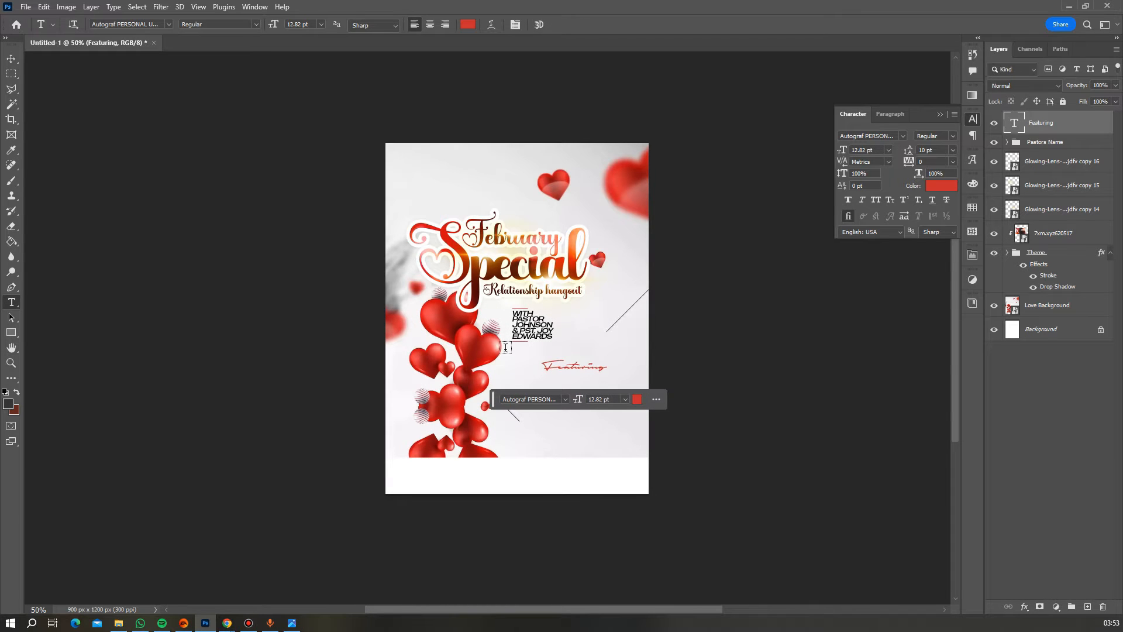
left_click(12, 58)
left_click_drag(584, 371, 577, 366)
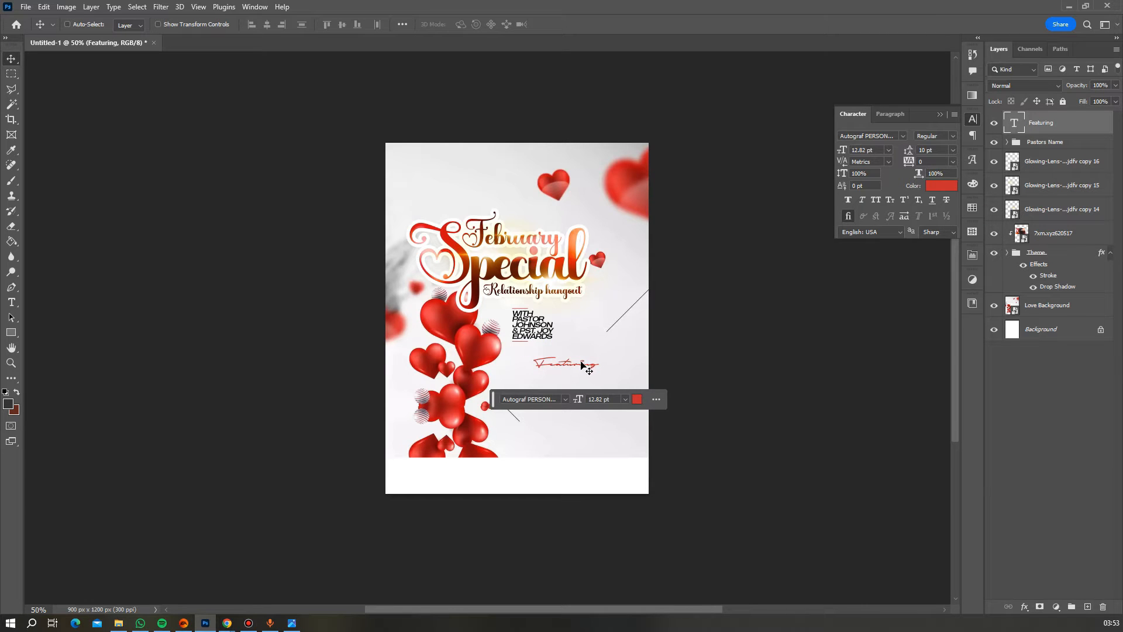
scroll(579, 363, "down", 3)
scroll(570, 297, "up", 1)
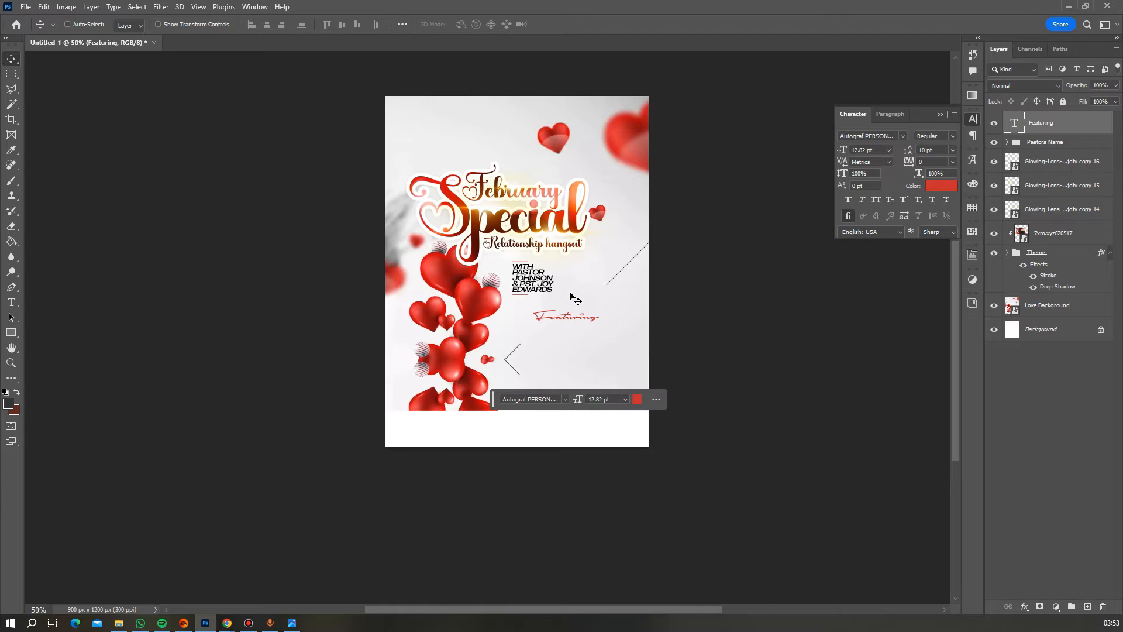
- Group the three Glowing-Lens copies, the 7xm heart photo layer and the Theme group
left_click(1041, 166)
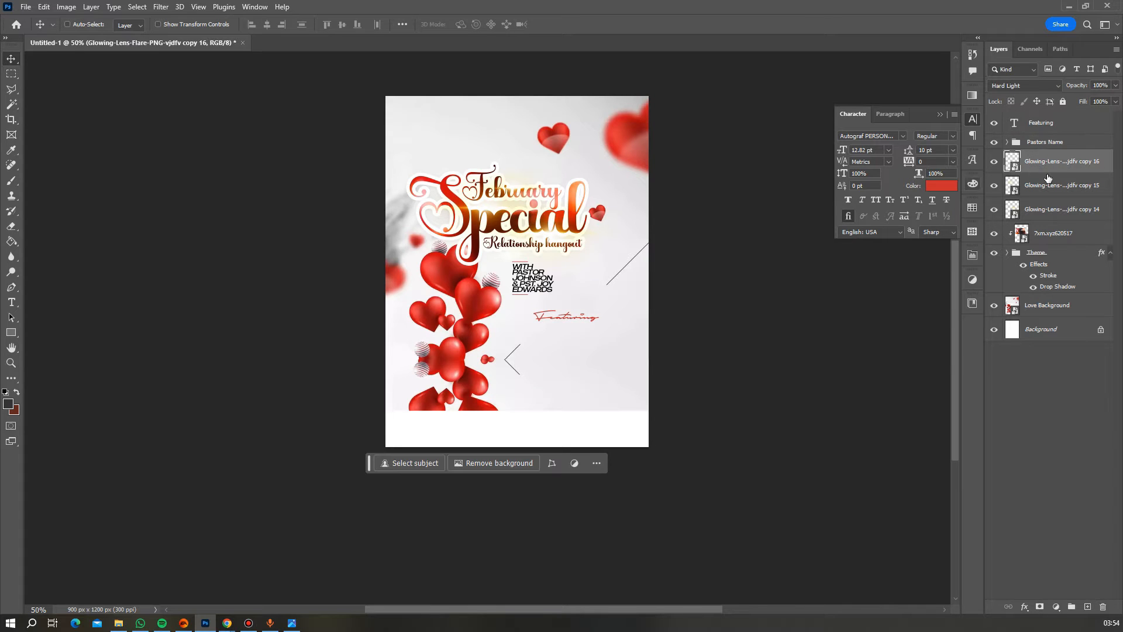
left_click(1048, 184, "ctrl")
left_click(1051, 209, "ctrl")
left_click(1050, 233, "ctrl")
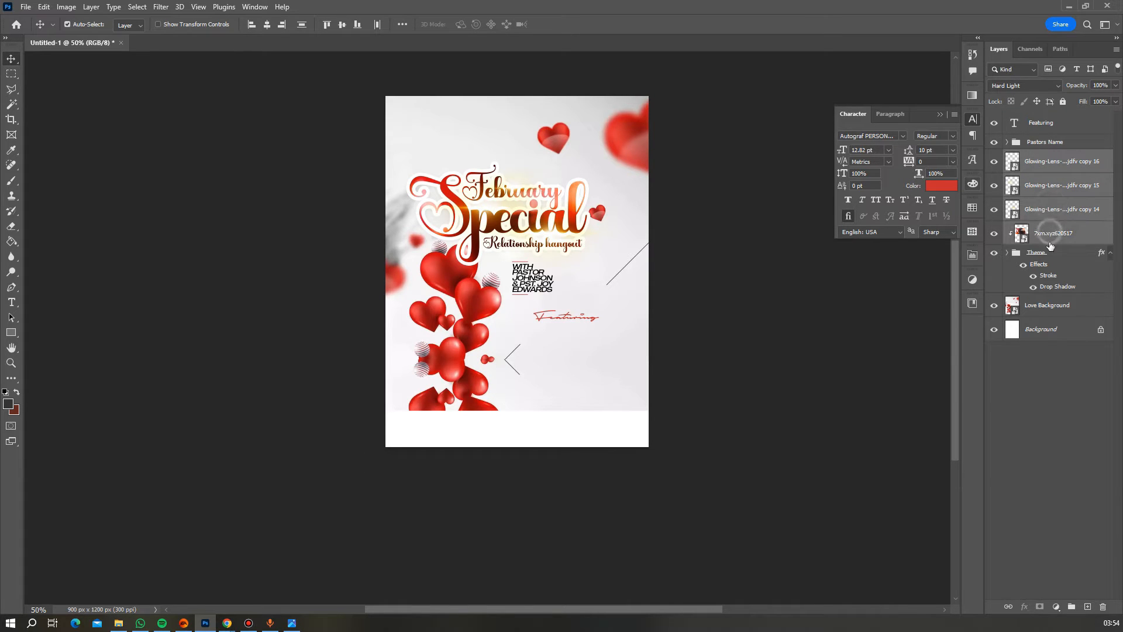
left_click(1049, 254, "ctrl")
key("ctrl+g")
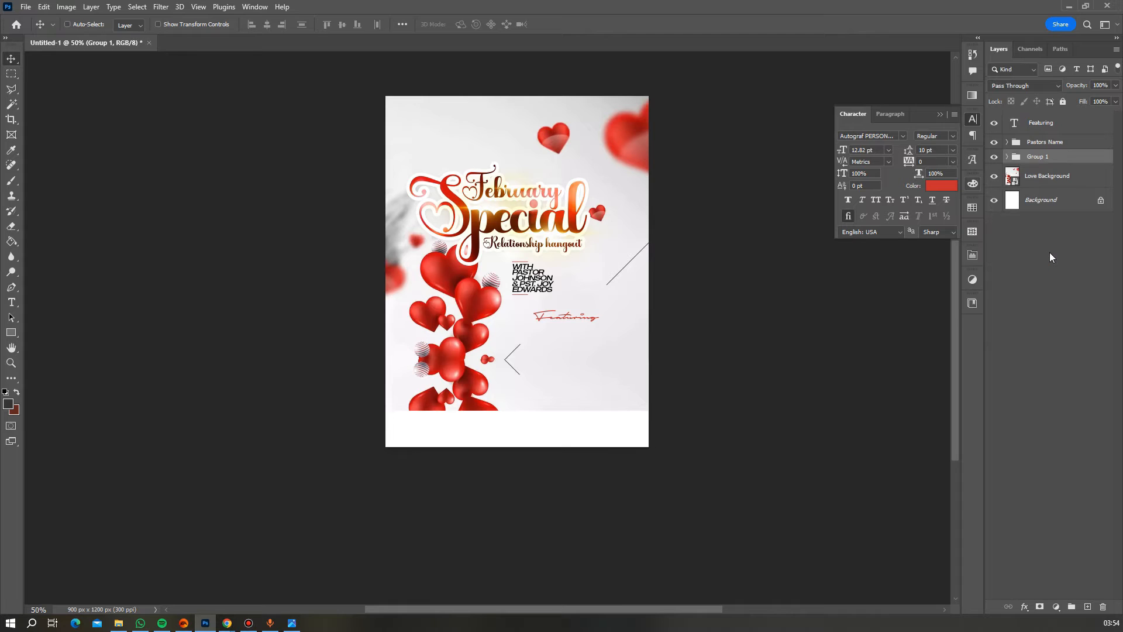
- Name the new group 'theme'
double_click(1040, 156)
type("Theme")
key("Return")
left_click(564, 318)
key("ctrl+z")
double_click(1036, 158)
type("th")
key("Return")
- Select the Featuring text layer from the canvas
right_click(564, 317)
left_click(611, 322)
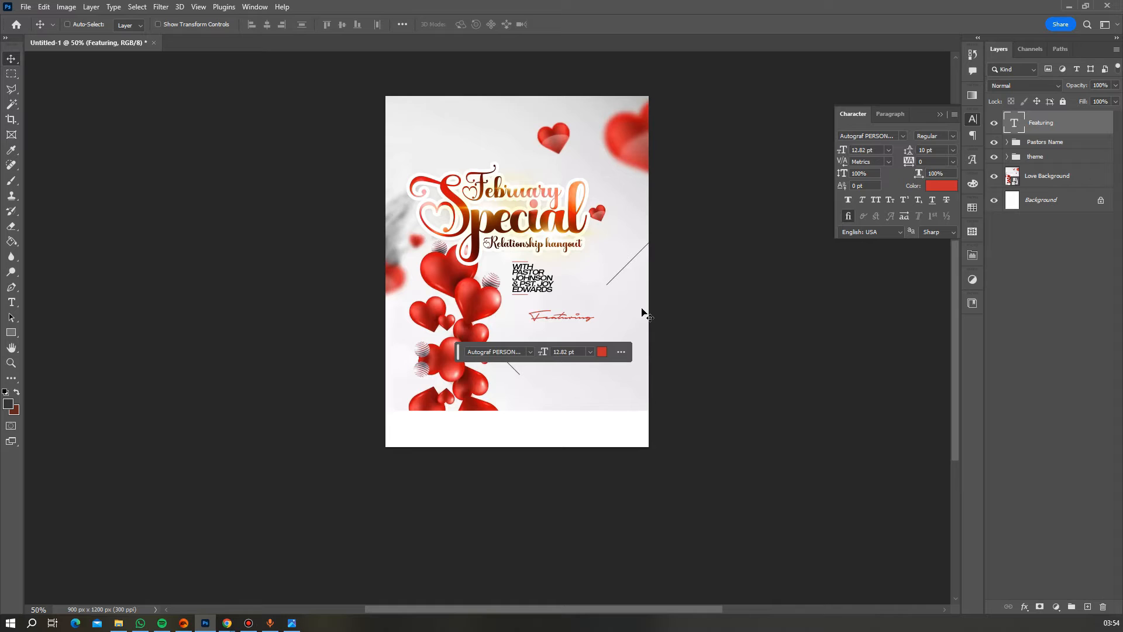
scroll(641, 310, "down", 1)
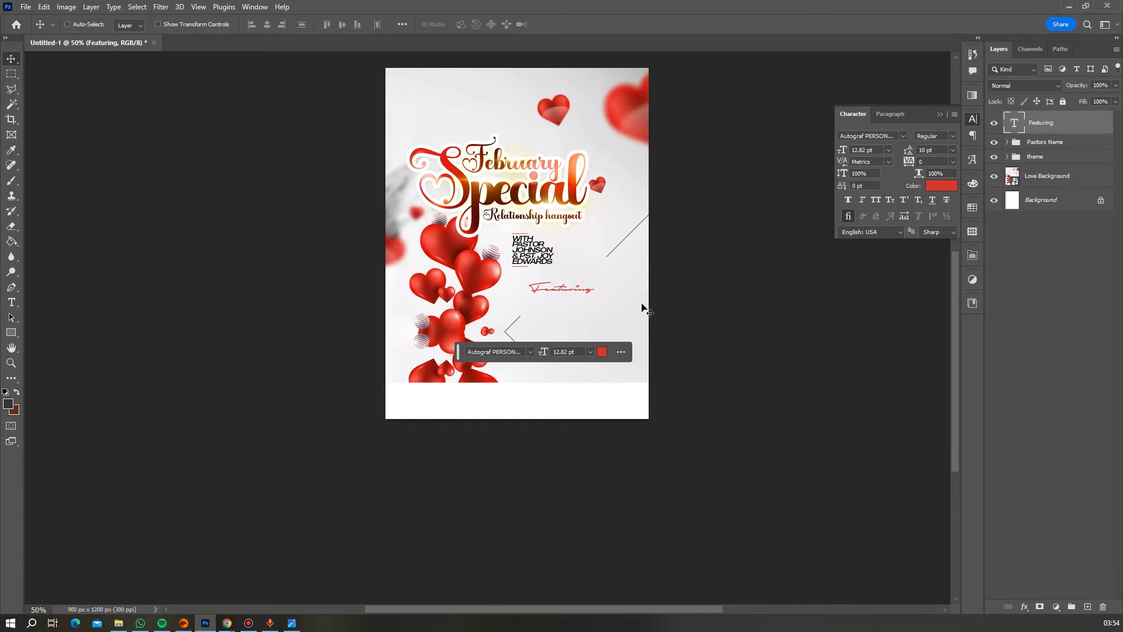
scroll(595, 291, "down", 1)
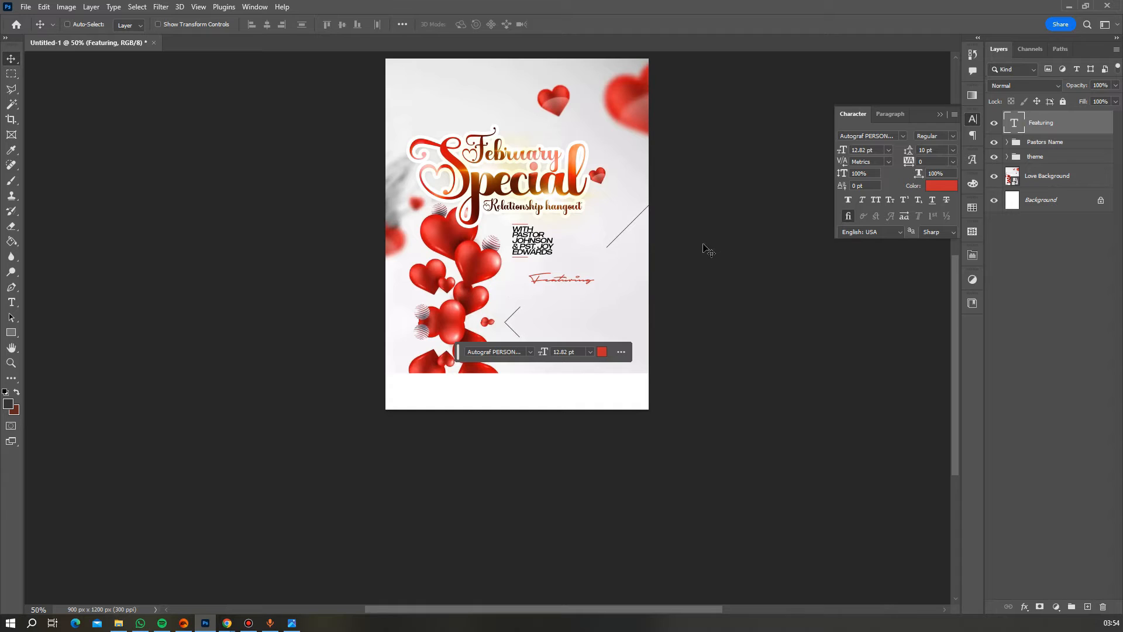
- Change the pastors' names to the Medium font weight
double_click(549, 245)
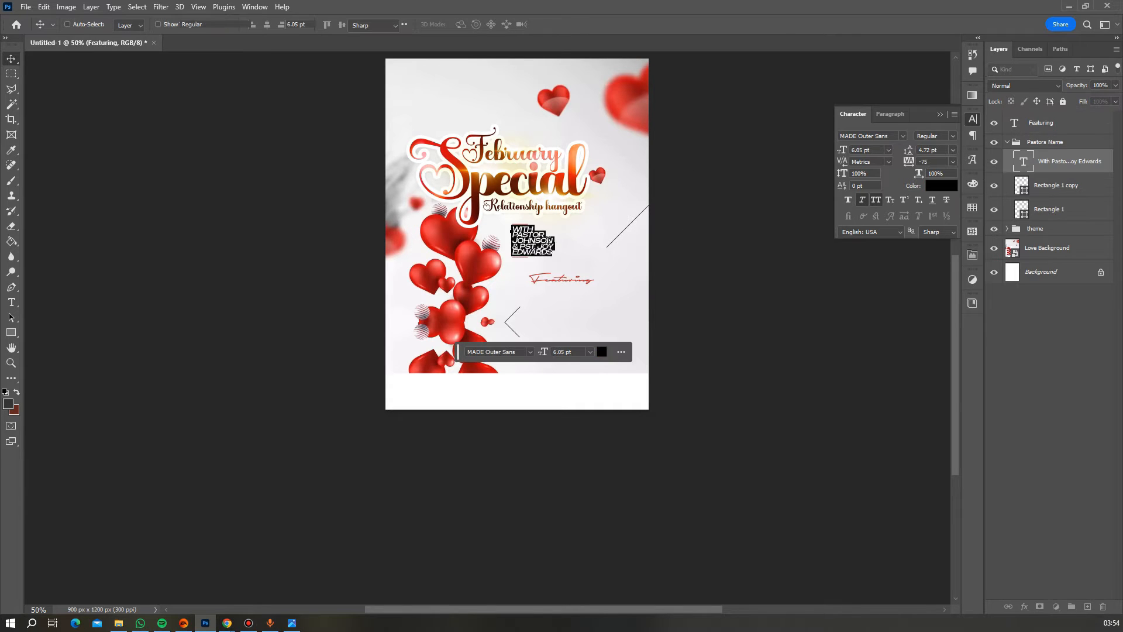
left_click(951, 140)
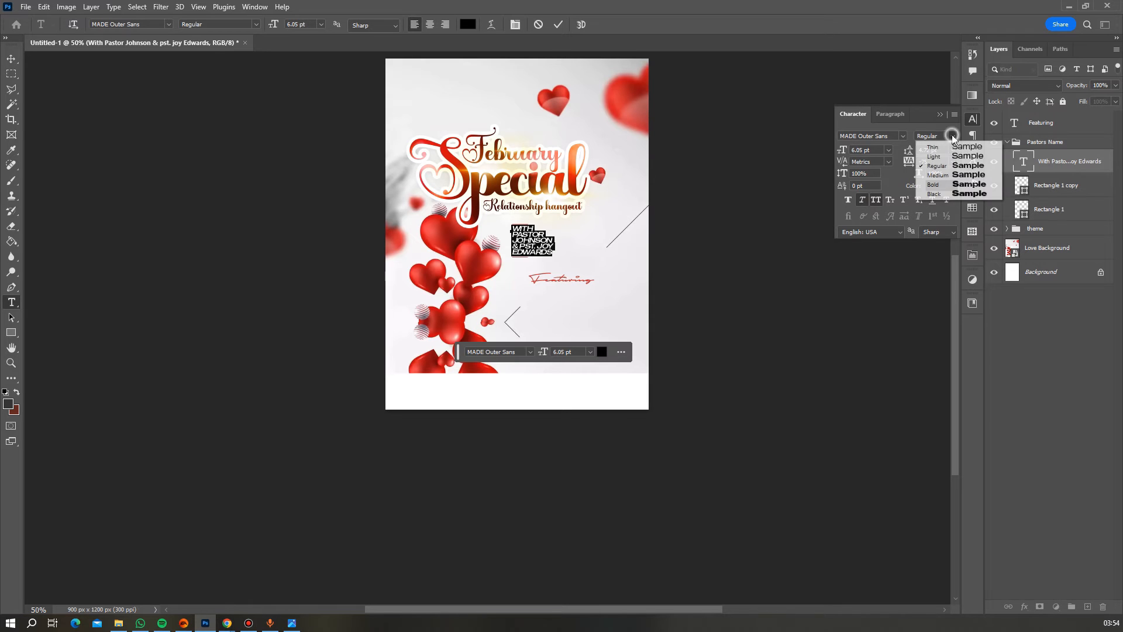
left_click(942, 173)
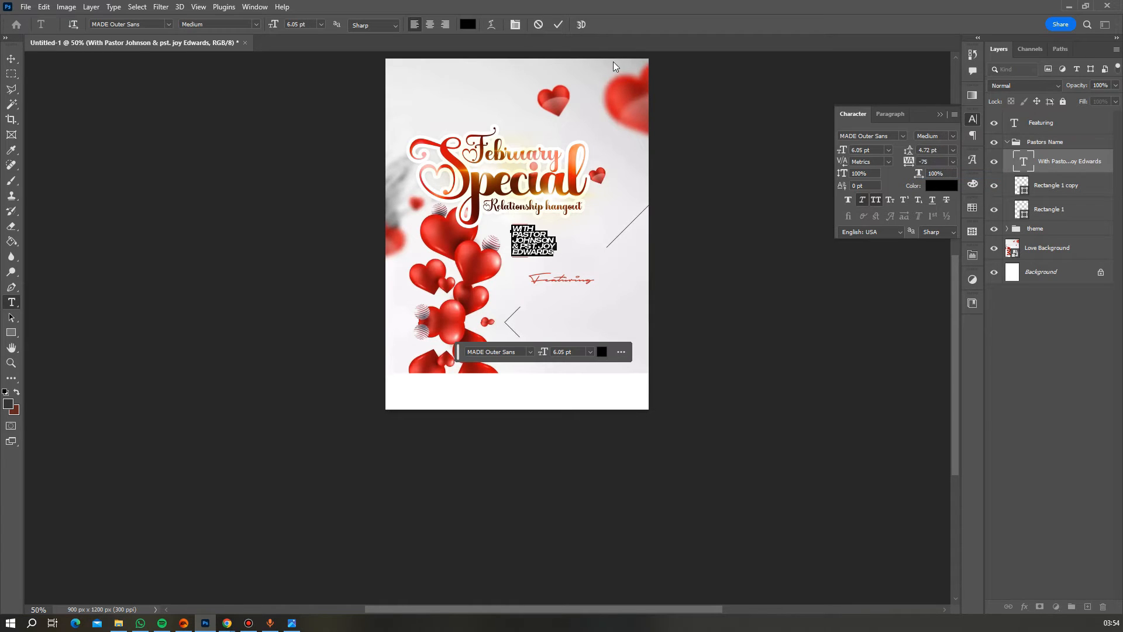
left_click(558, 24)
key("v")
scroll(564, 233, "down", 3)
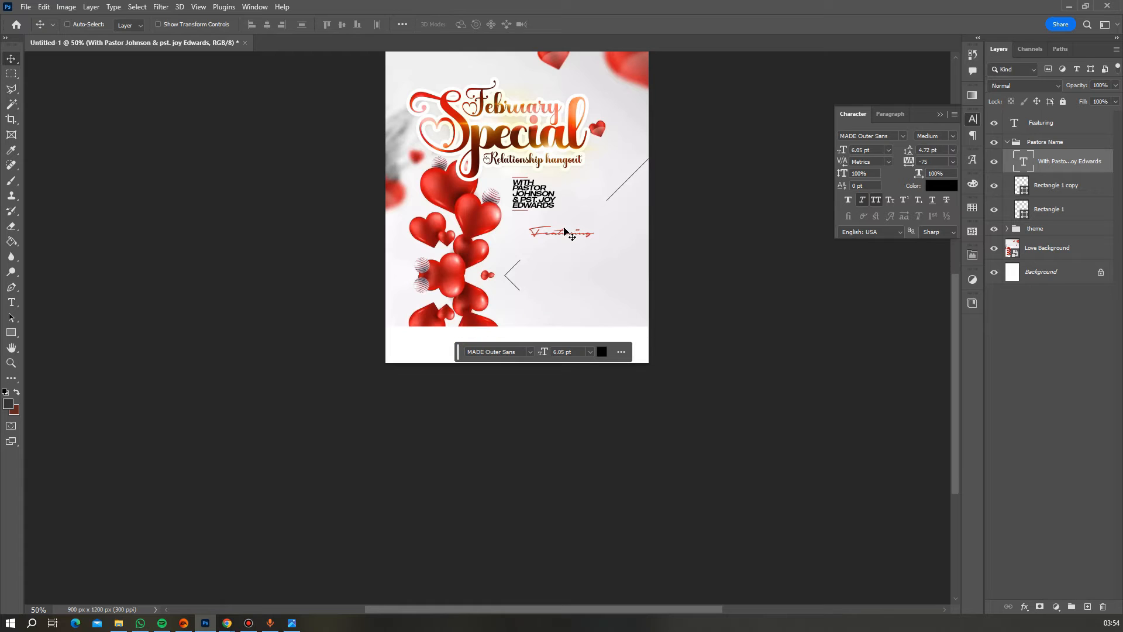
scroll(567, 232, "up", 2)
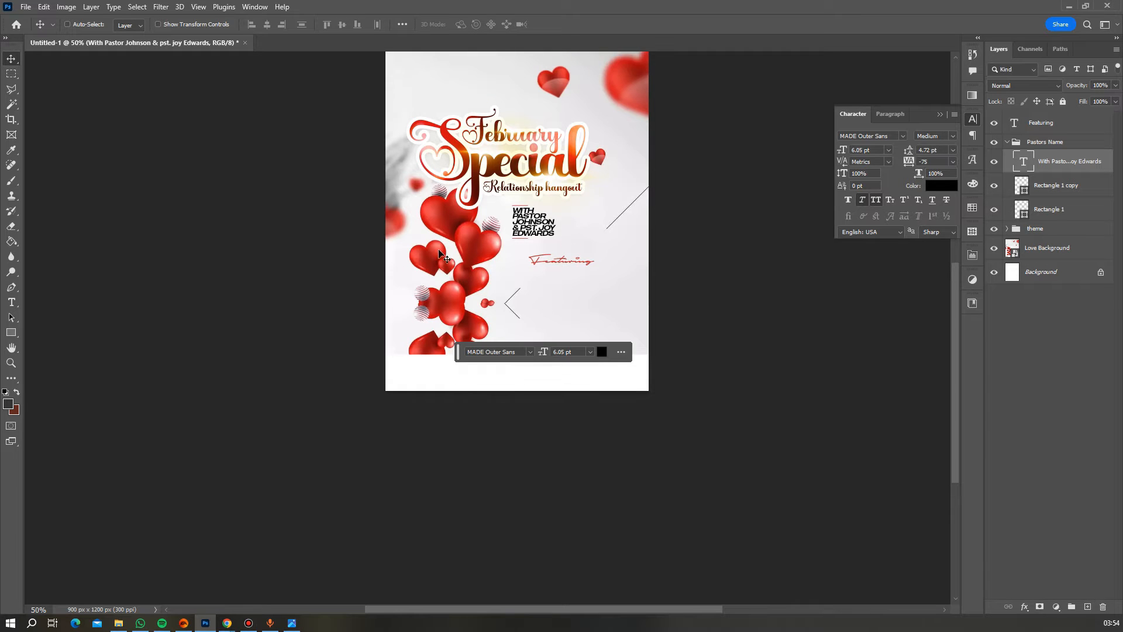
- Set the pastors' names leading to 5 pt
left_click(10, 364)
left_click(539, 228)
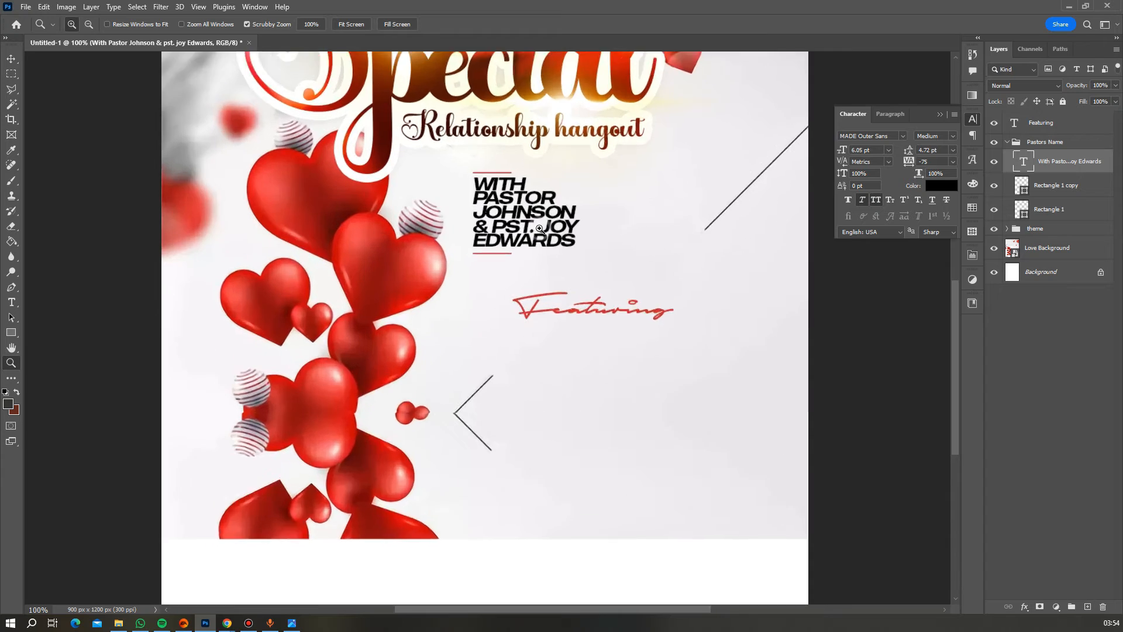
left_click(539, 228)
left_click(539, 228)
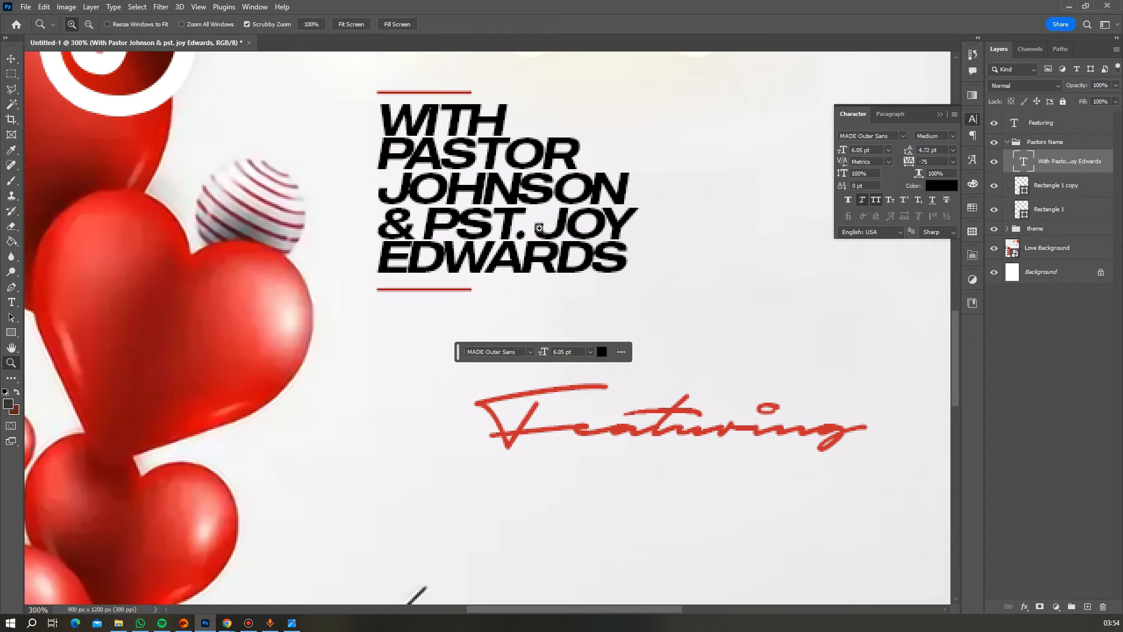
key("t")
left_click(539, 227)
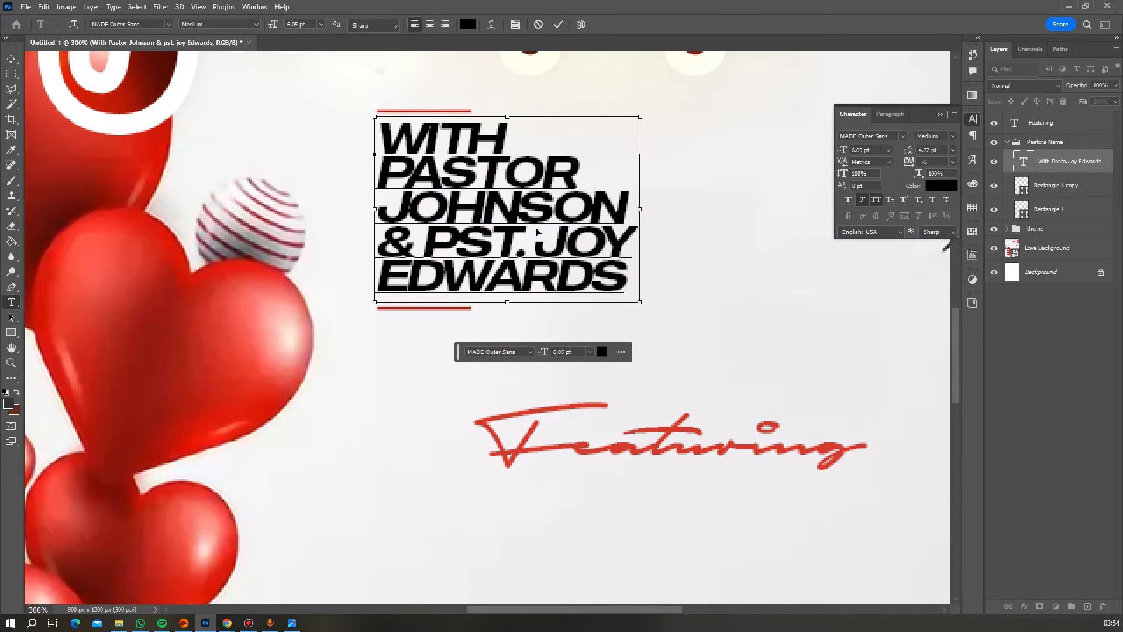
key("ctrl+a")
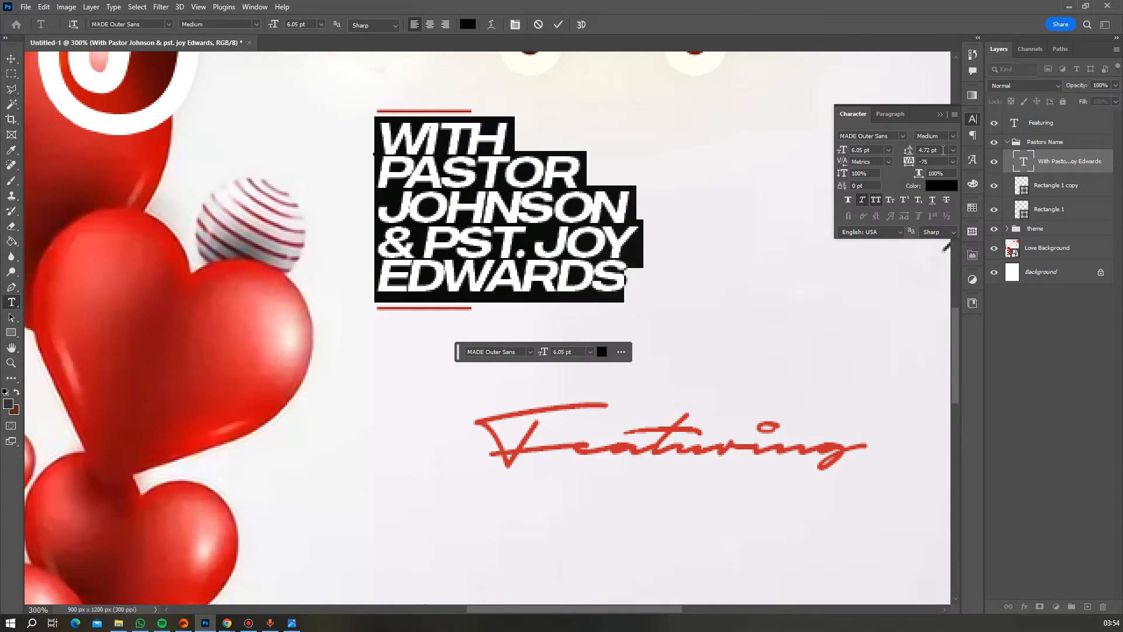
left_click(942, 151)
type("5")
key("Return")
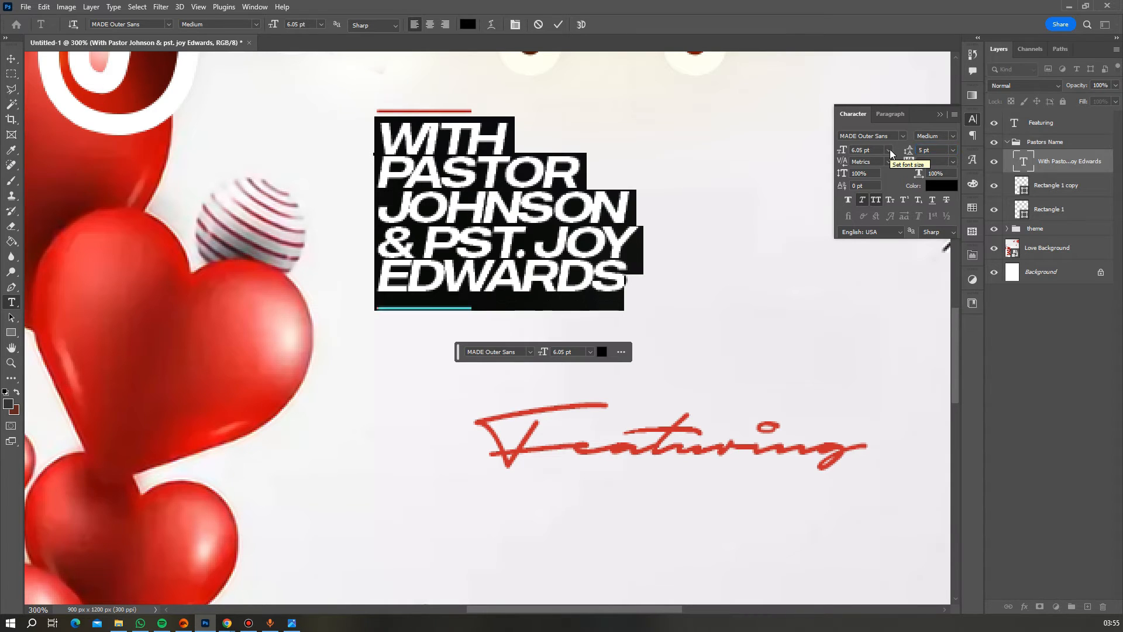
left_click(562, 28)
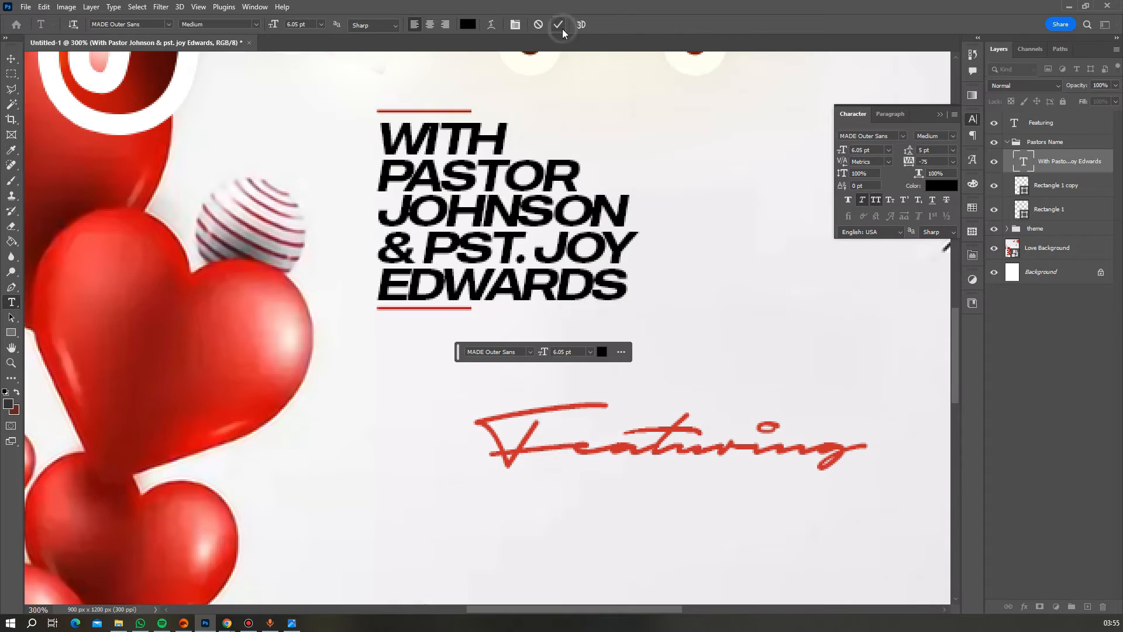
key("v")
right_click(468, 310)
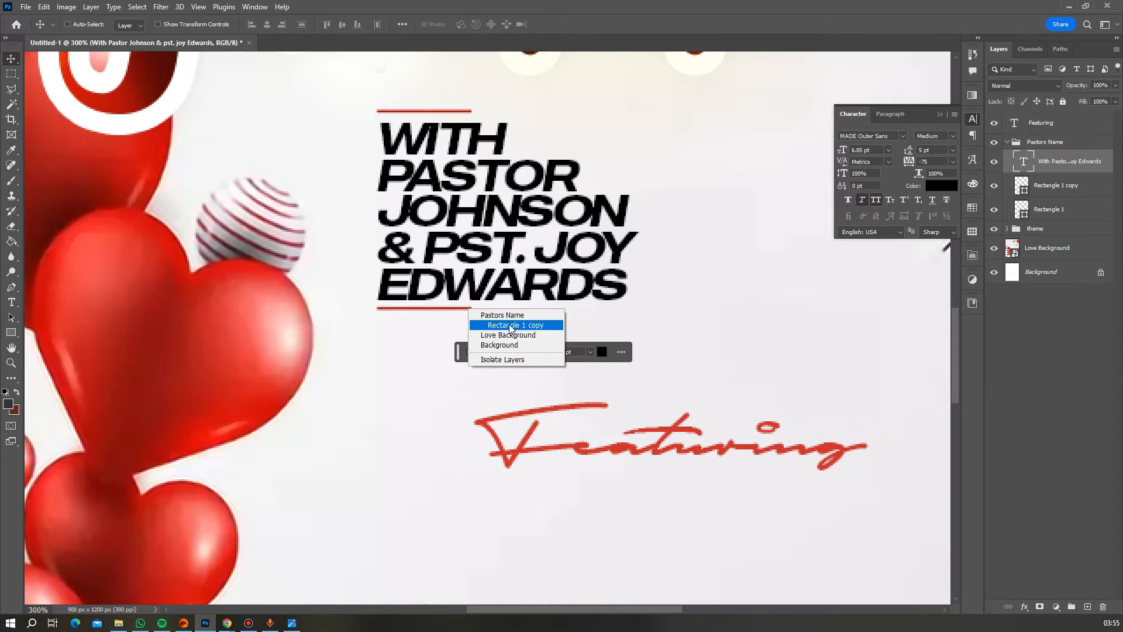
left_click(509, 325)
key("Down")
key("Down")
key("Down")
key("Down")
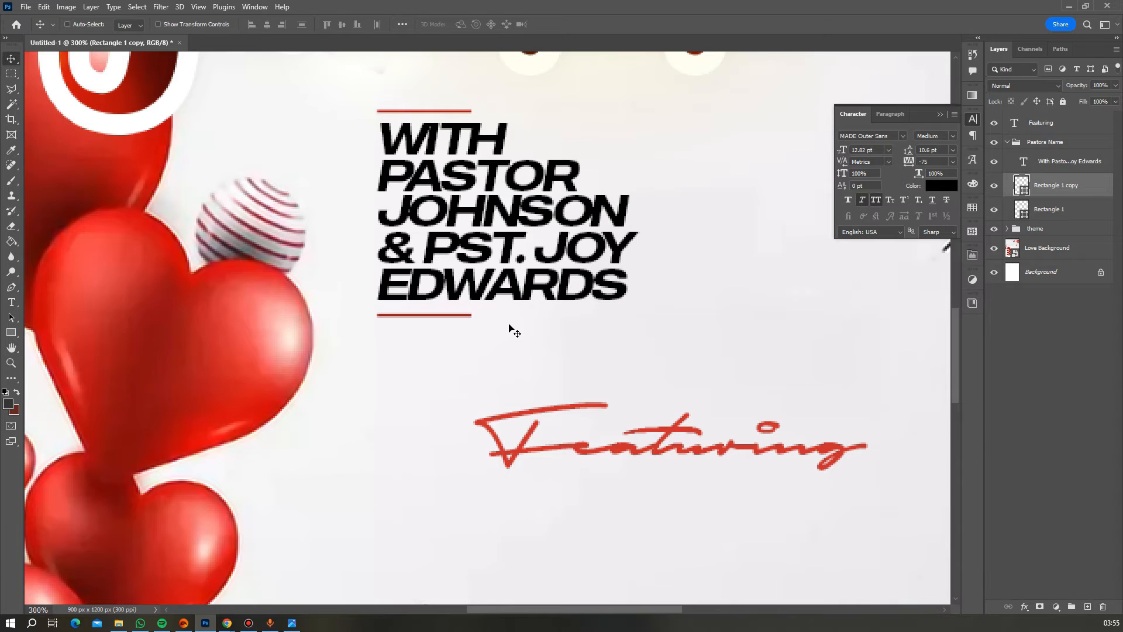
key("Down")
key("Up")
left_click(18, 362)
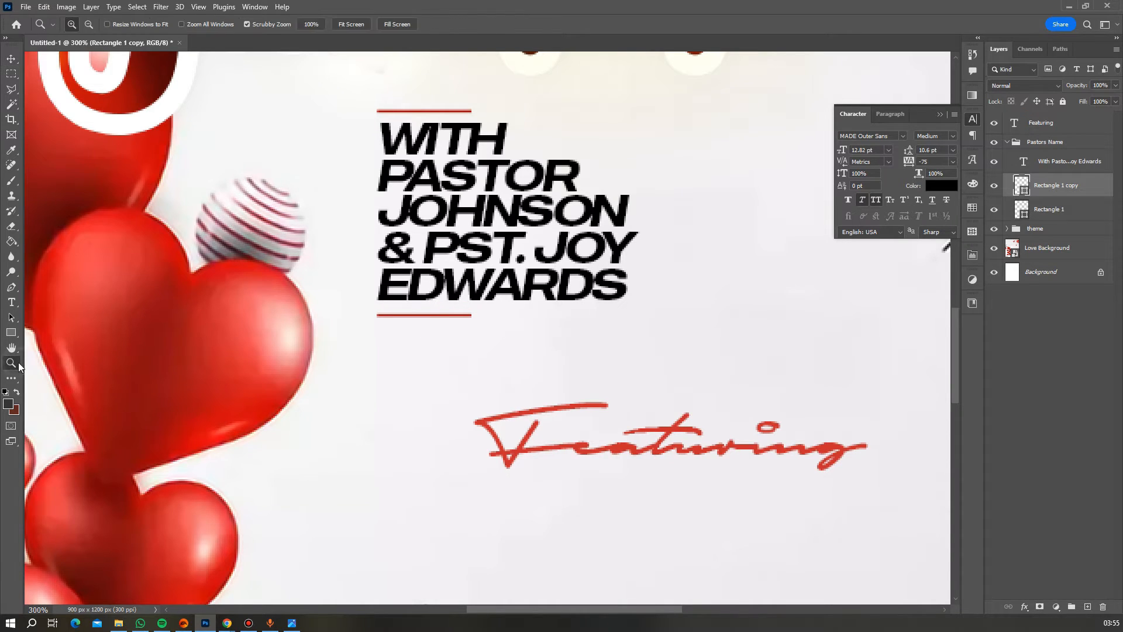
left_click(446, 316, "alt")
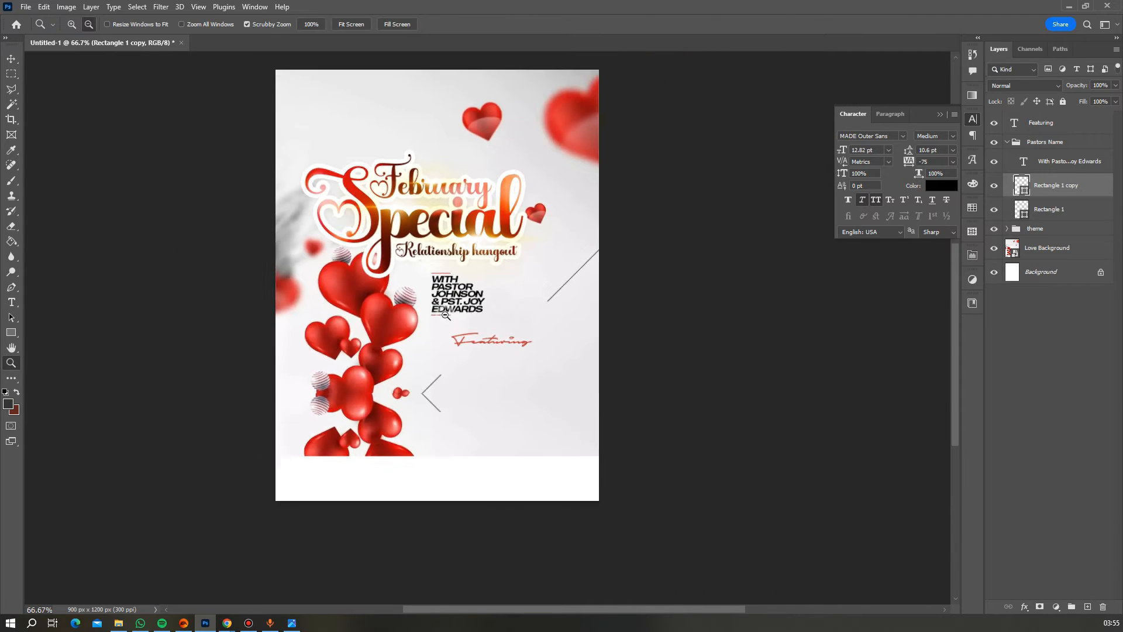
left_click(446, 316, "alt")
scroll(514, 328, "down", 2)
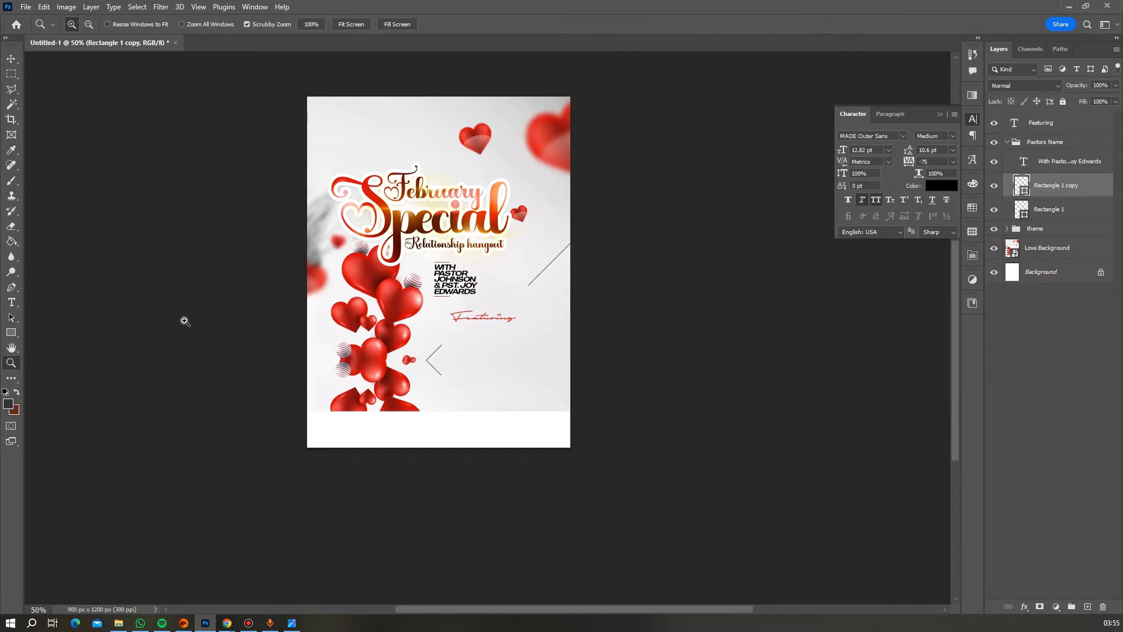
- Add the three event lines ending with 'Pop Corn and Suya Night' just below Featuring
left_click(12, 302)
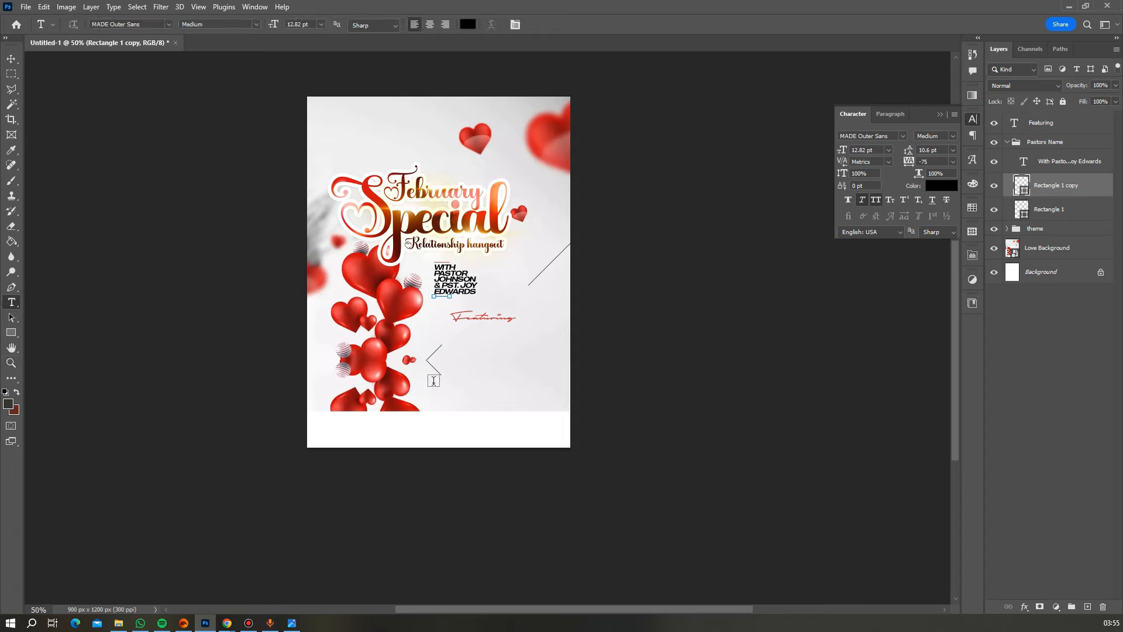
left_click(457, 337)
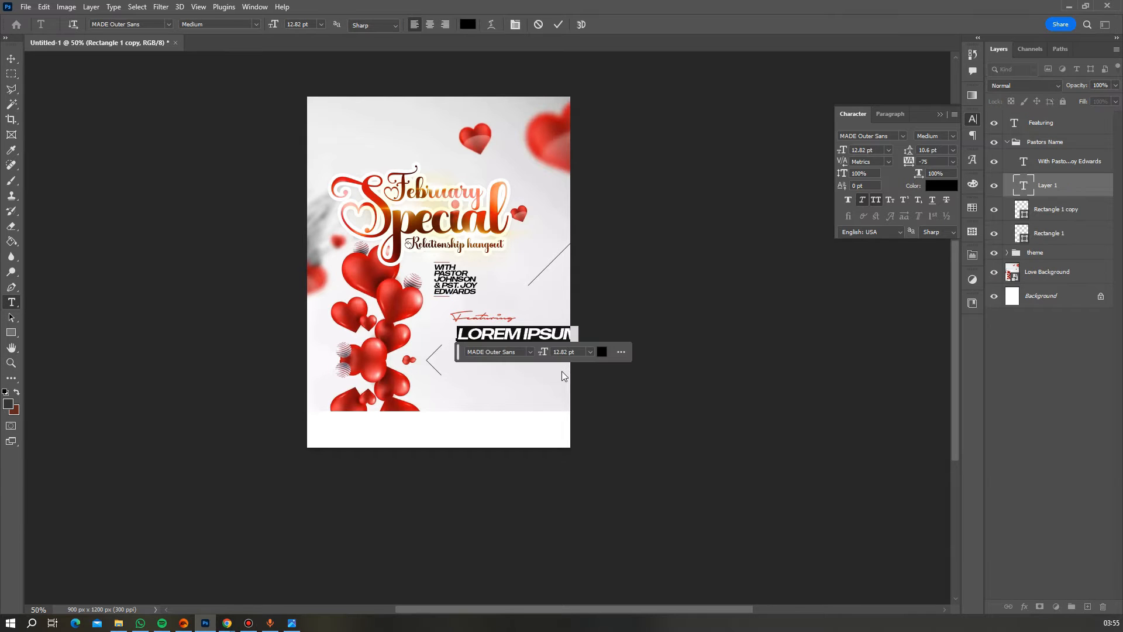
type("LOVE AND RE")
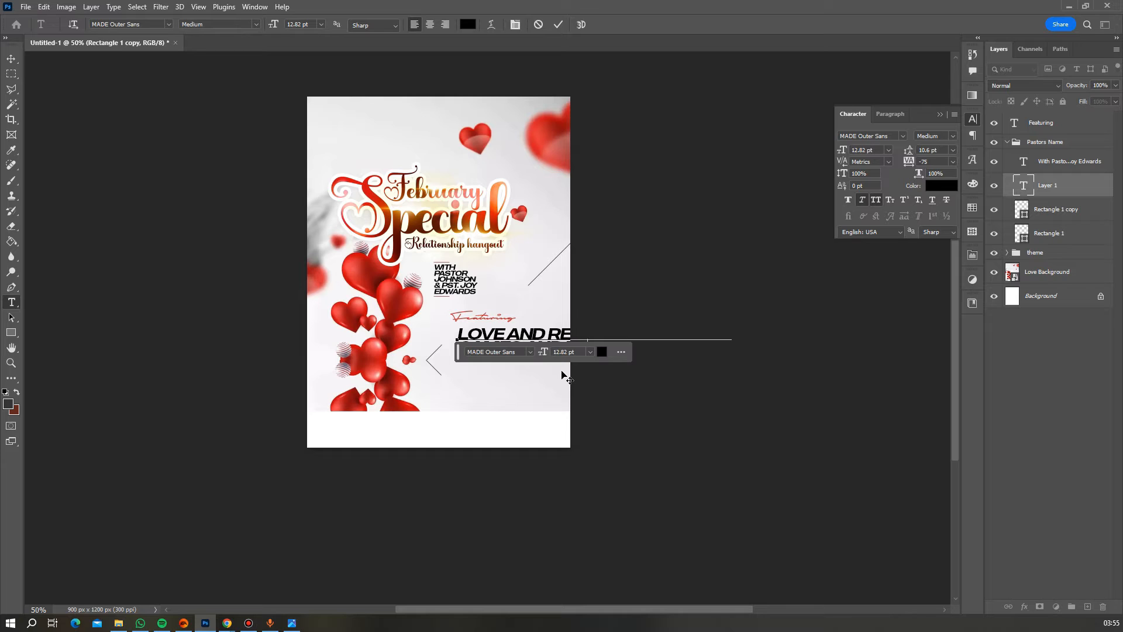
type("FRESHMENTPOPCORN AND")
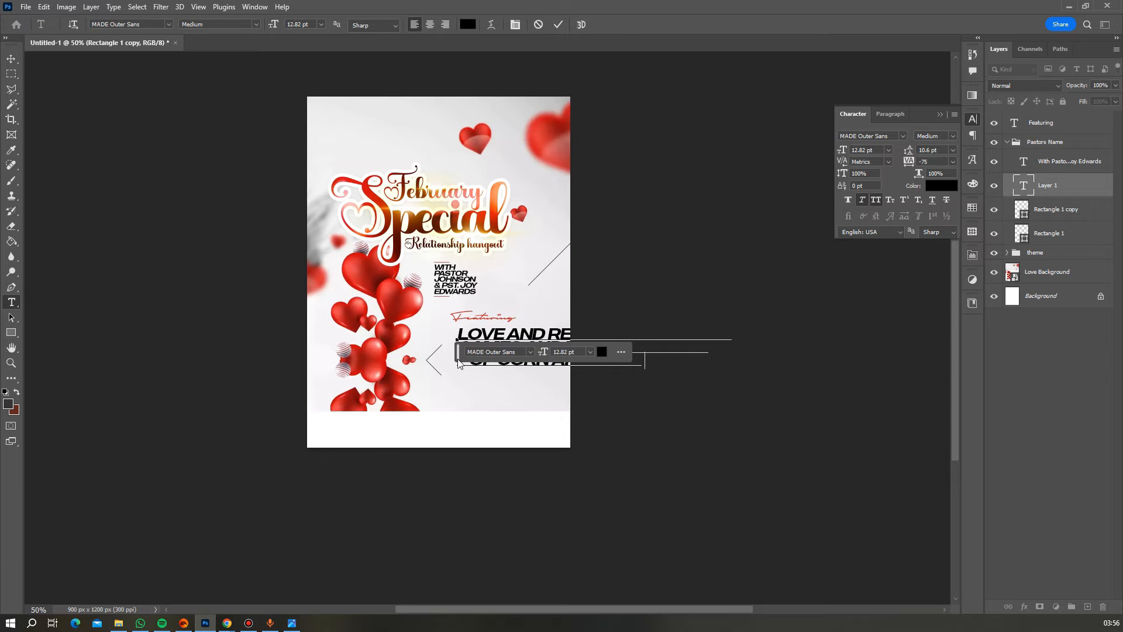
left_click_drag(552, 385, 431, 409)
type("SUYA")
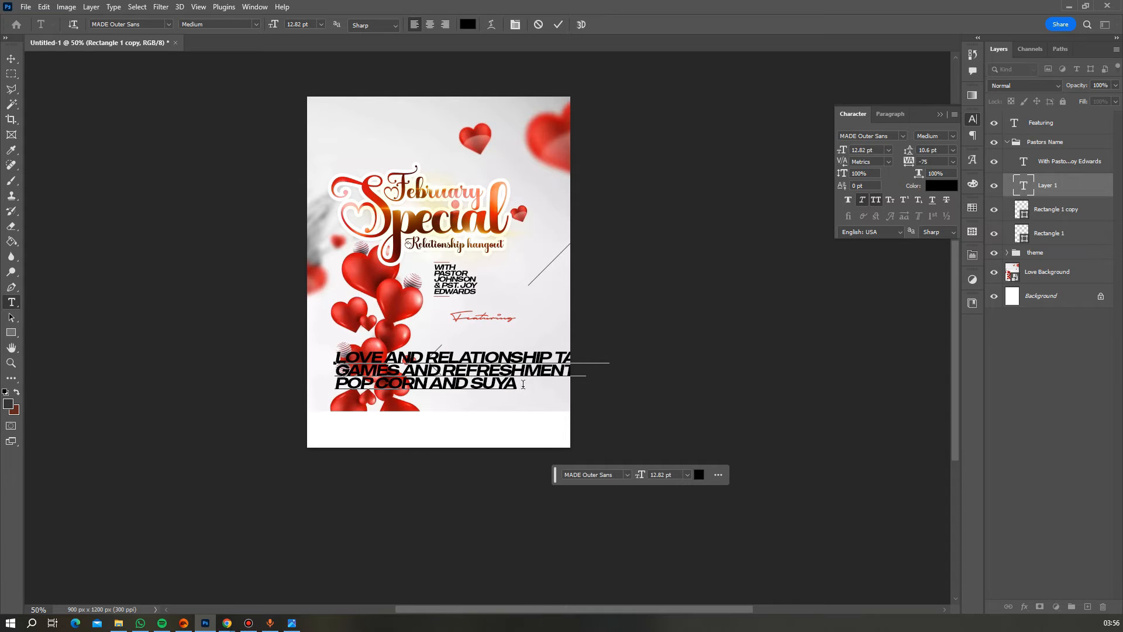
type(" NIGHT")
left_click(558, 24)
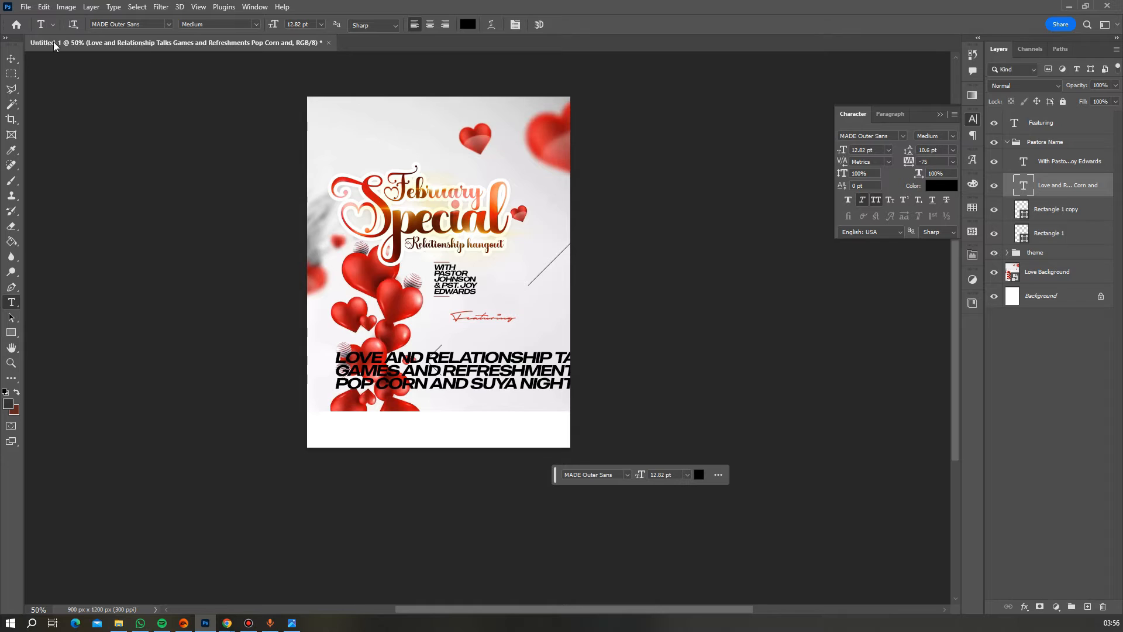
left_click(11, 58)
left_click_drag(480, 372, 582, 351)
key("ctrl+t")
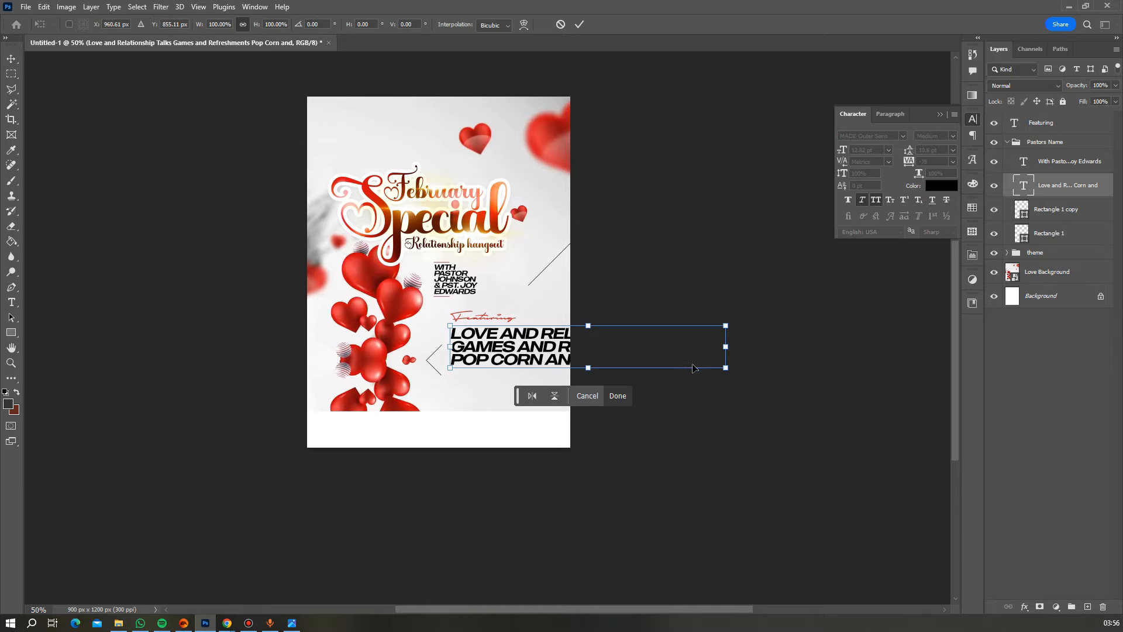
- Scale the event text down to about 36% so it fits beneath Featuring
left_click_drag(725, 347, 534, 343)
key("Return")
scroll(579, 321, "down", 1)
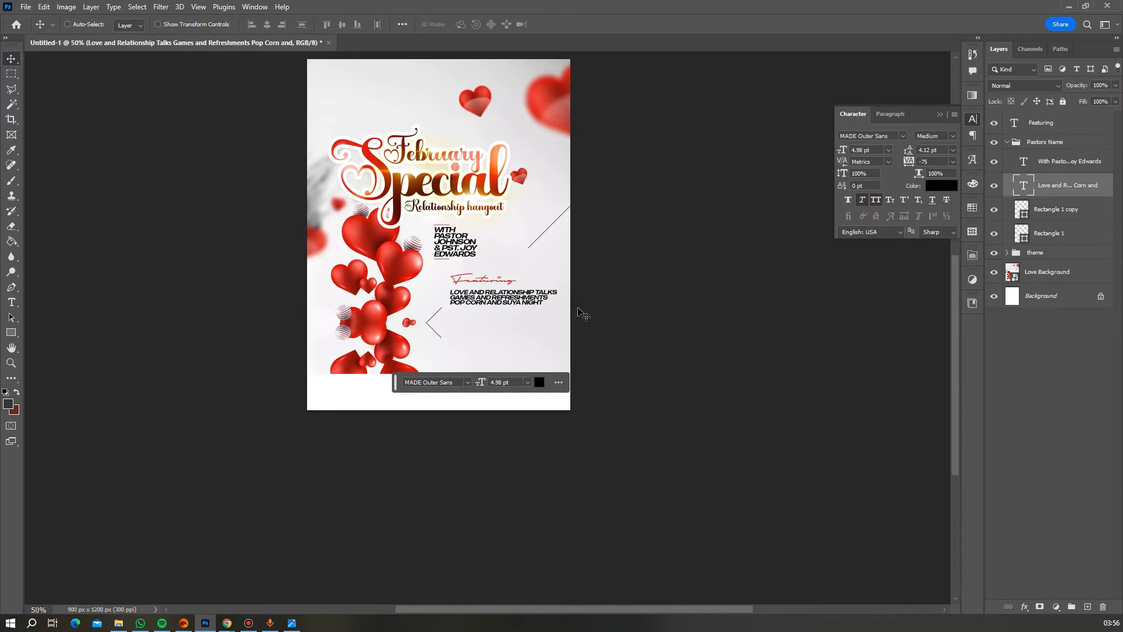
scroll(583, 314, "down", 1)
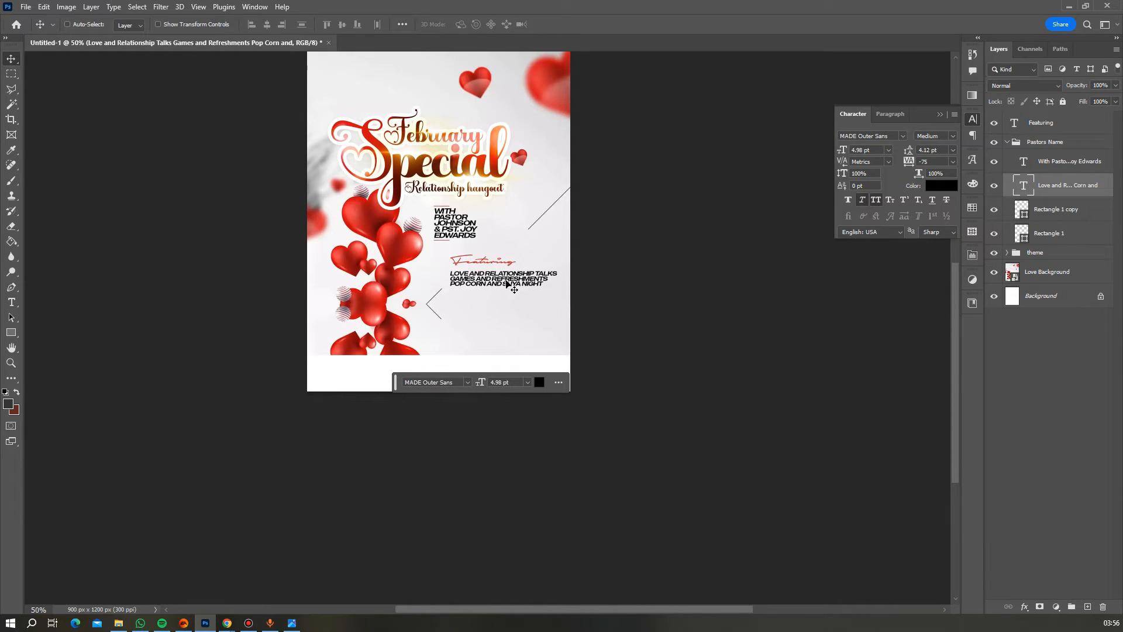
scroll(506, 287, "down", 1)
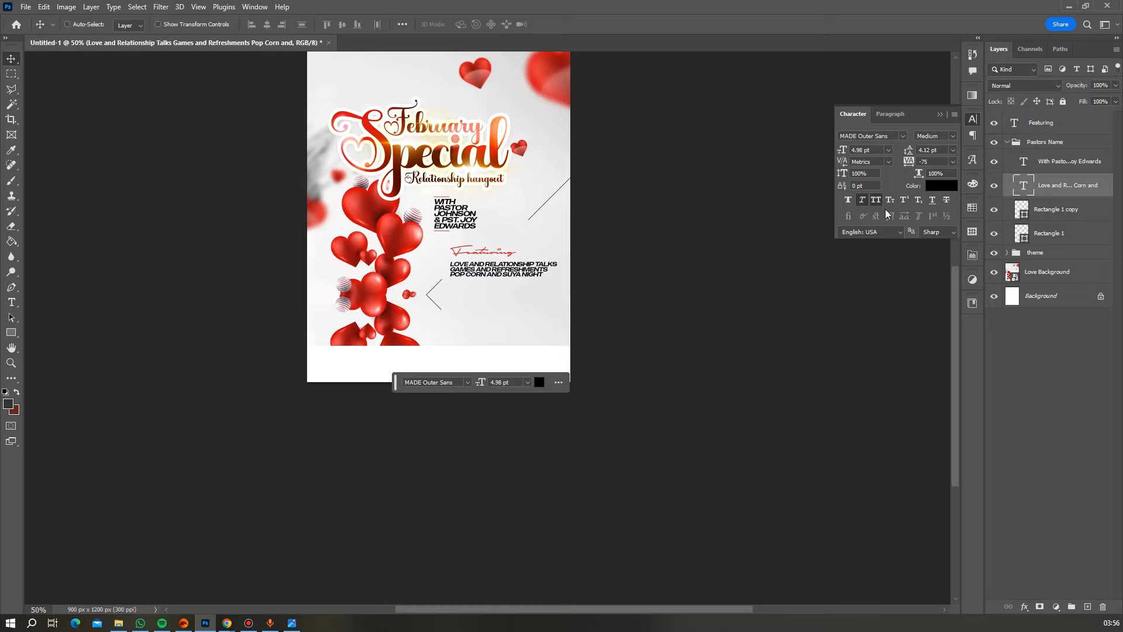
left_click(11, 363)
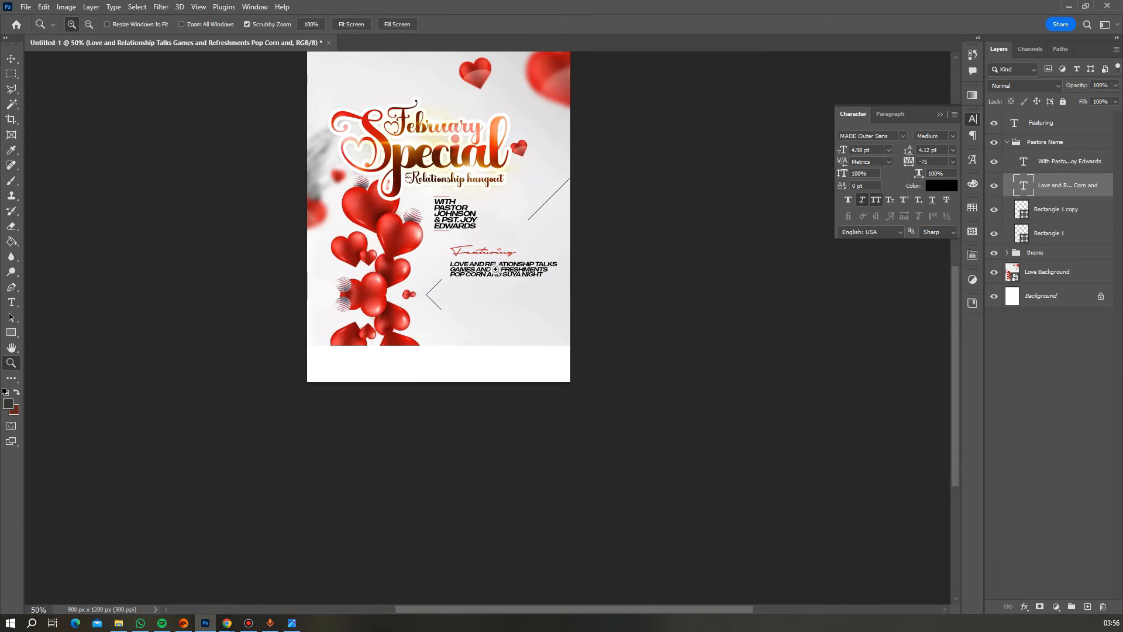
left_click(498, 269)
left_click(498, 269)
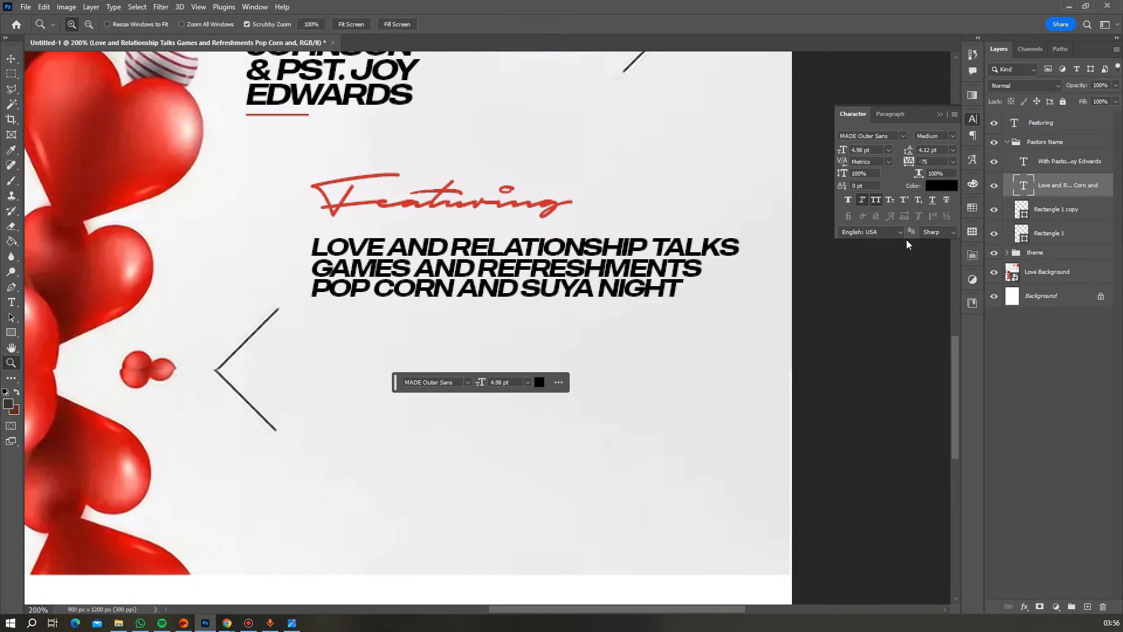
- Turn off All Caps so the event lines read in mixed case
left_click(880, 202)
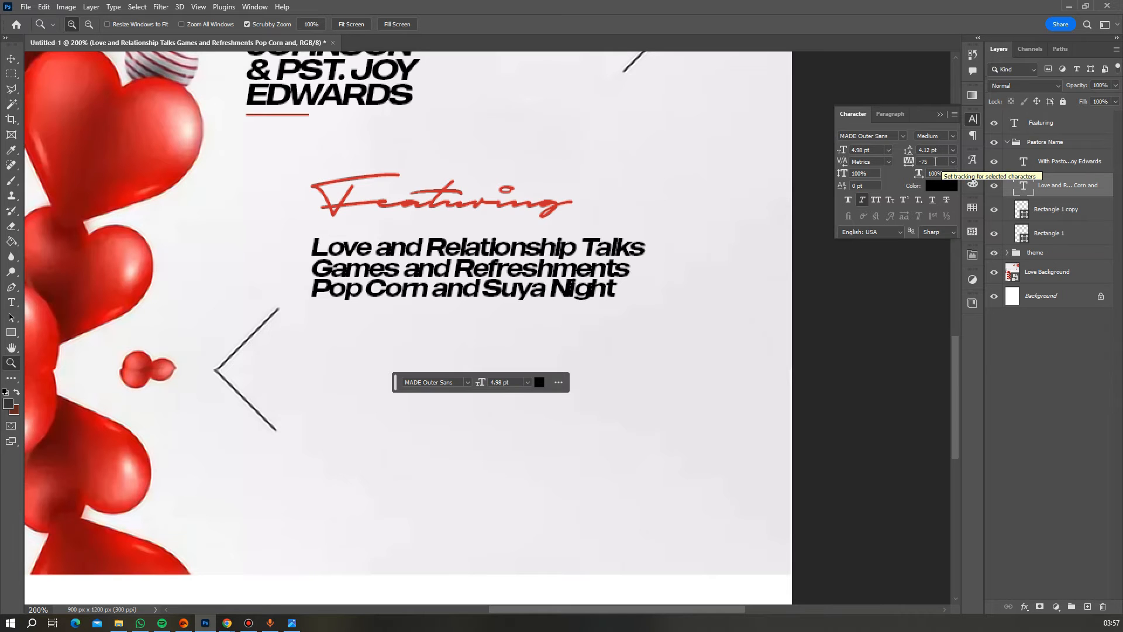
scroll(472, 226, "up", 4)
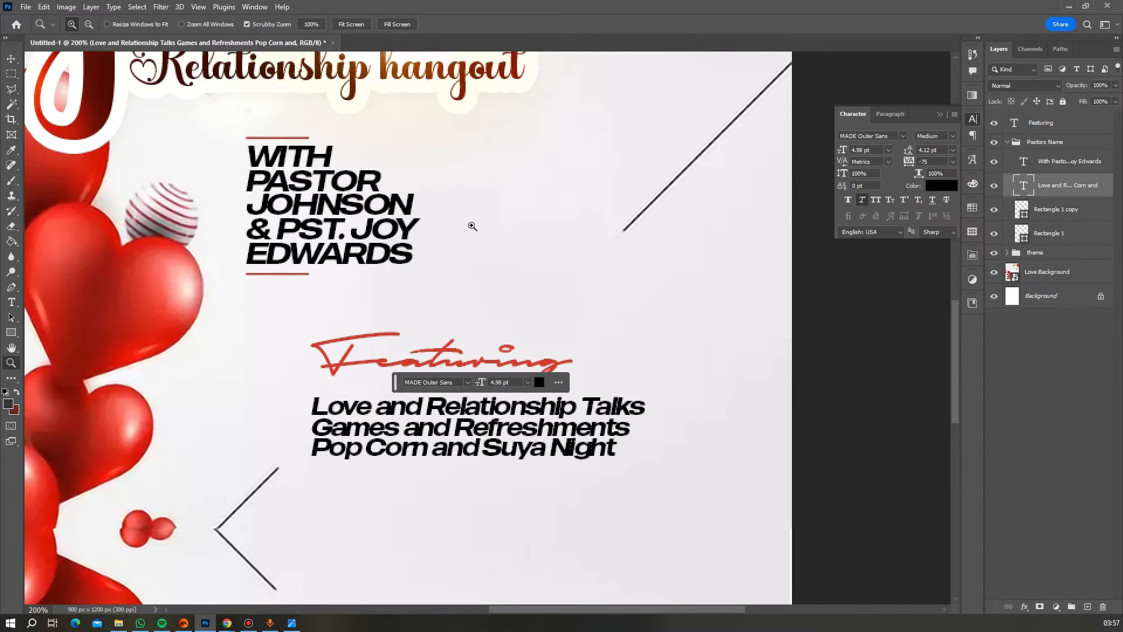
scroll(472, 226, "up", 4)
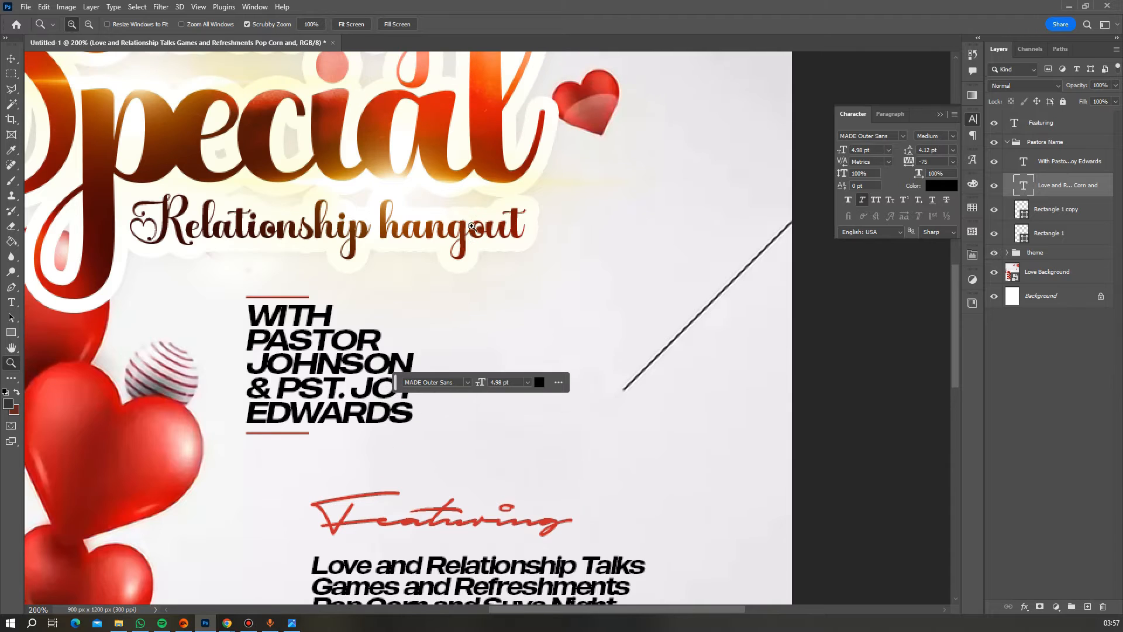
scroll(472, 227, "up", 1)
scroll(472, 227, "down", 3)
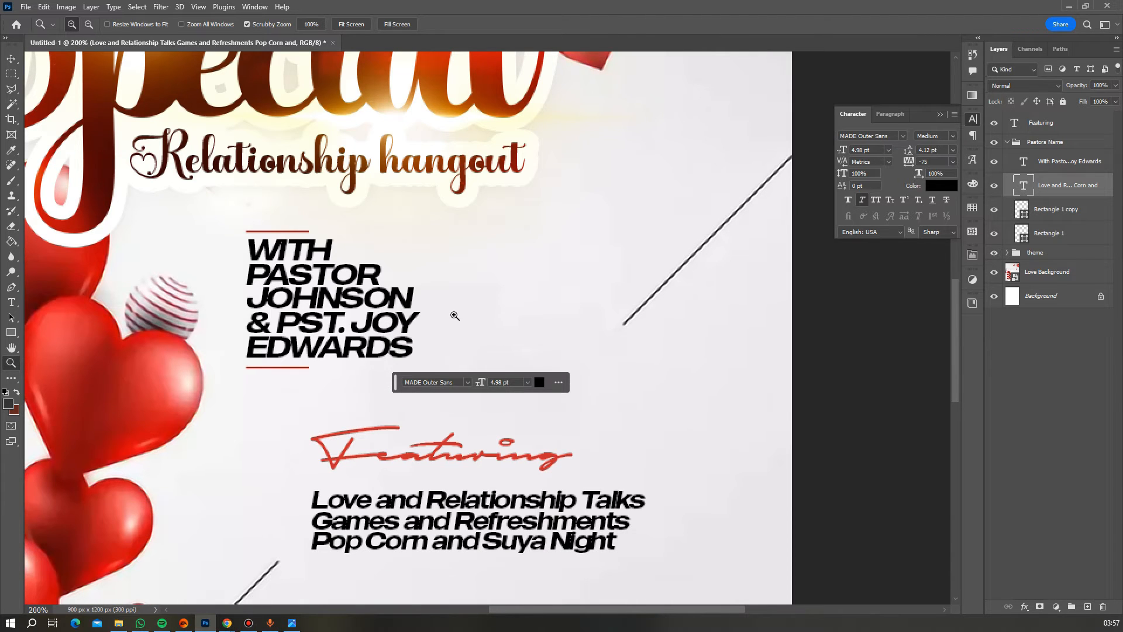
scroll(454, 316, "down", 3)
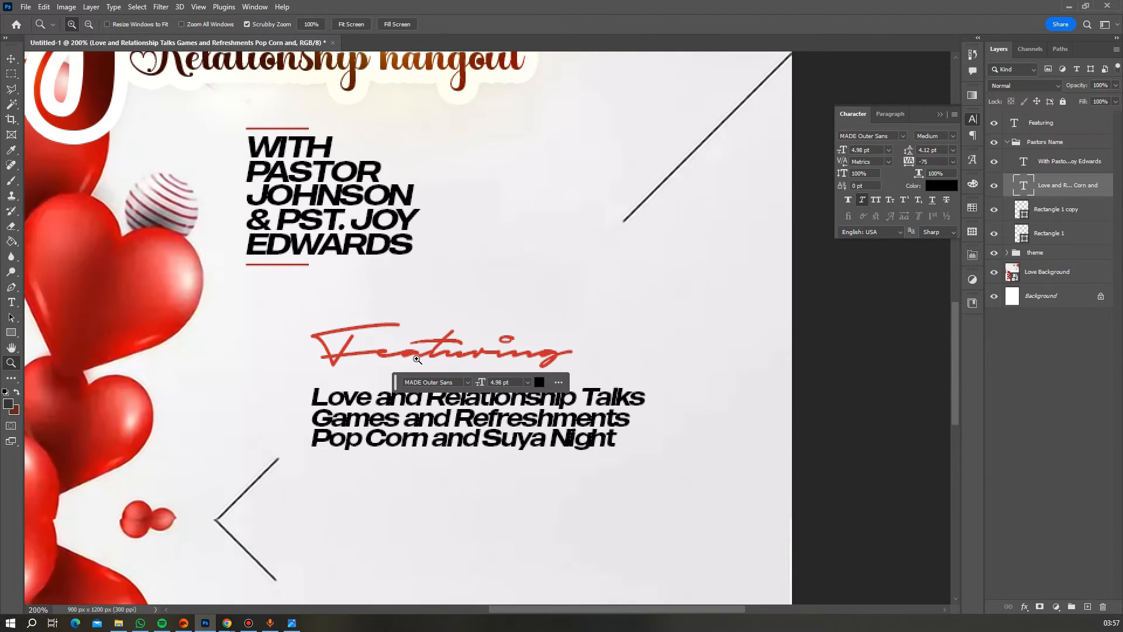
left_click_drag(396, 391, 453, 535)
- Change the event text font to MTN Brighter Sans Bold
key("t")
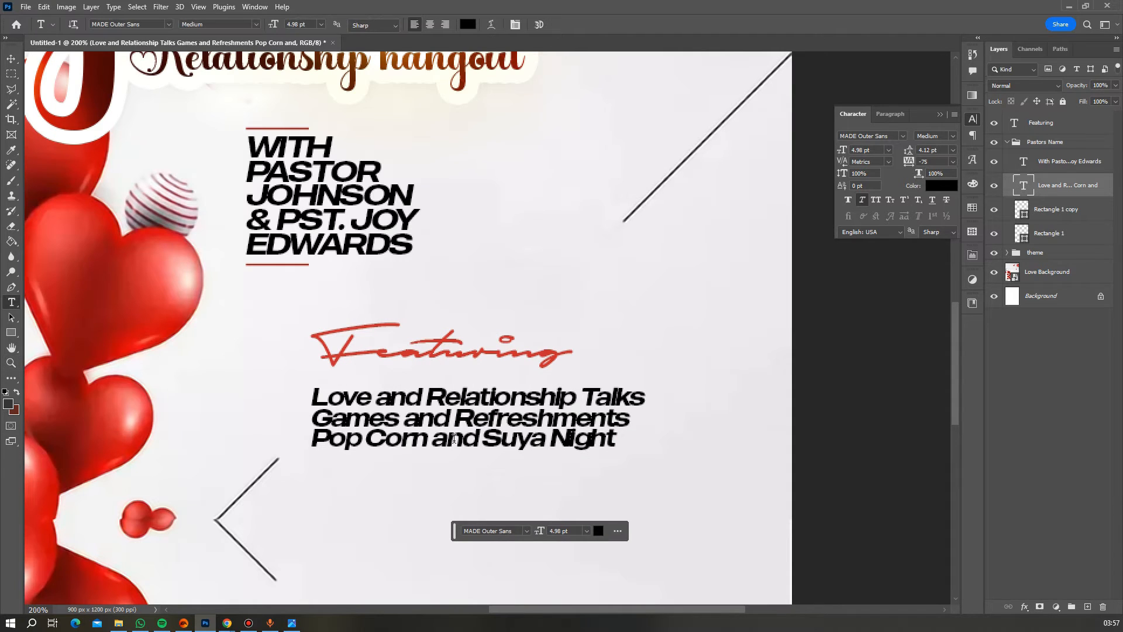
left_click(454, 439)
key("ctrl+a")
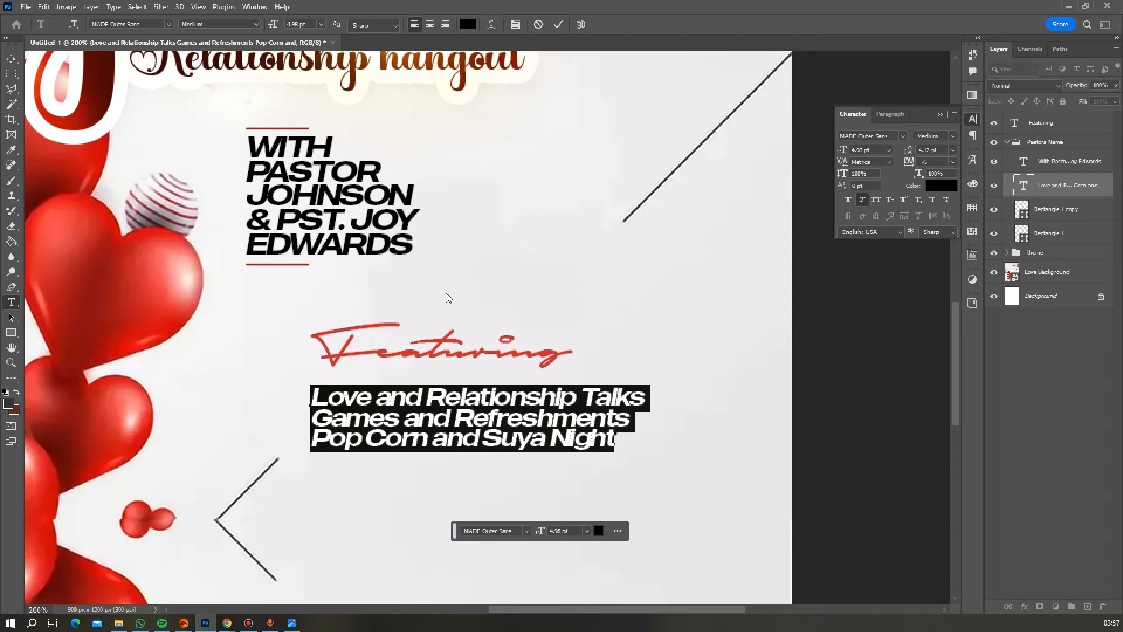
left_click(167, 24)
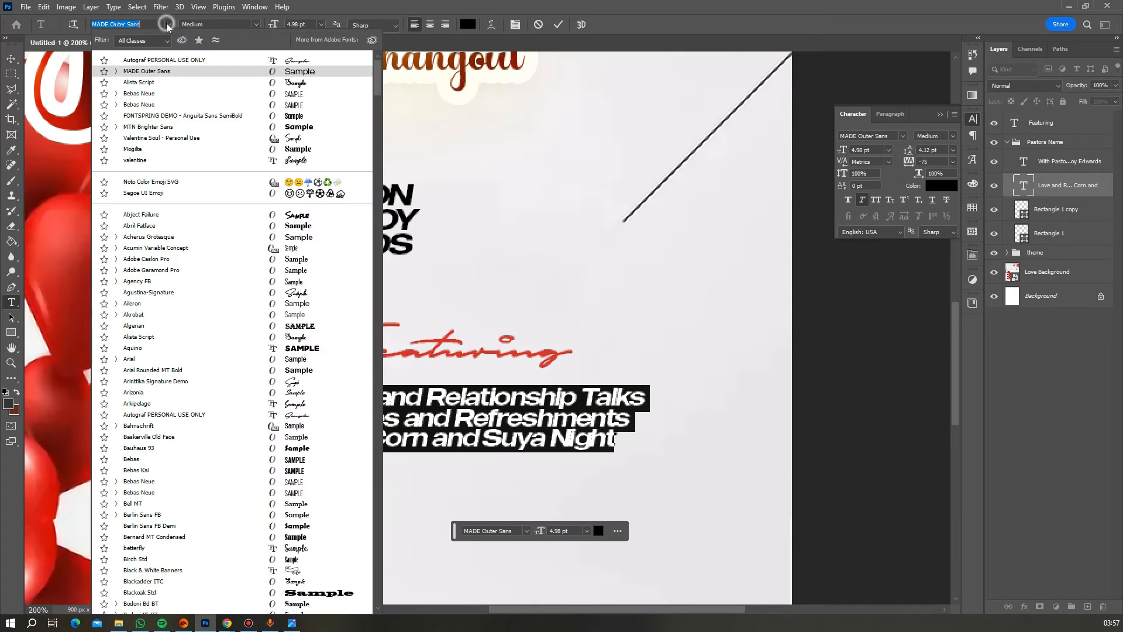
left_click(143, 129)
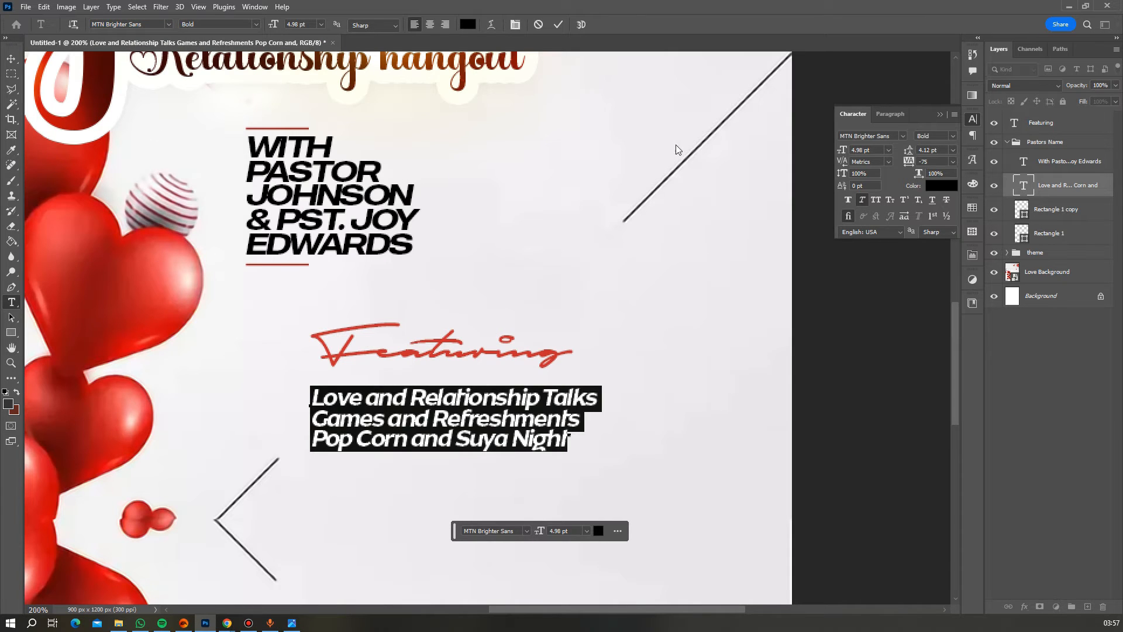
left_click(557, 24)
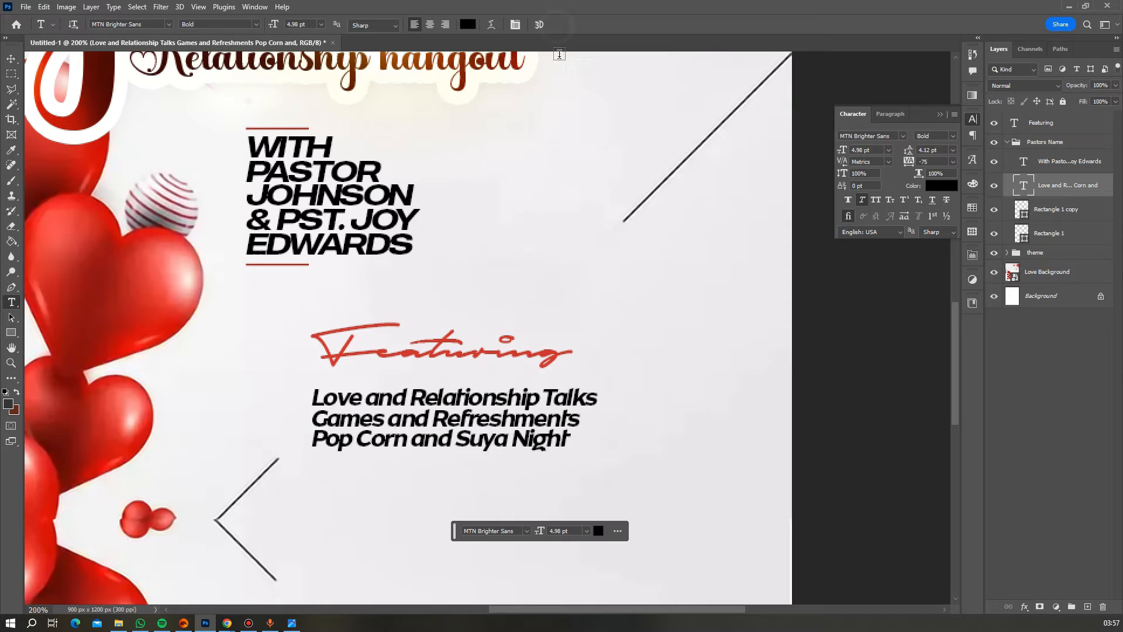
- Reposition the activity list, widen it to about 115%, and nudge it slightly lower
left_click(11, 59)
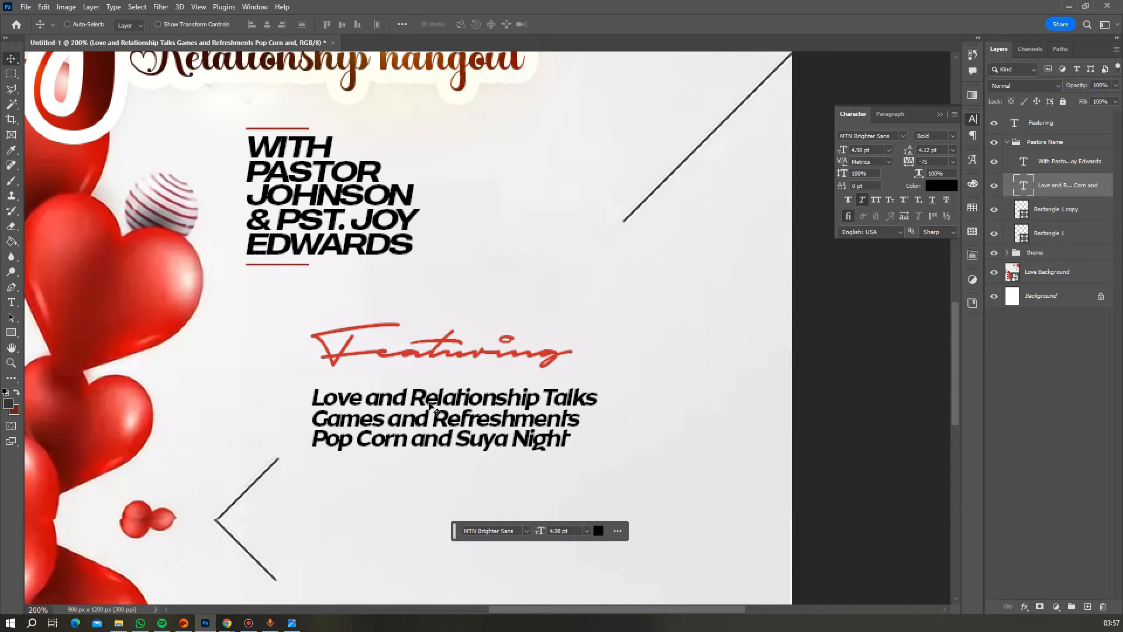
right_click(432, 405)
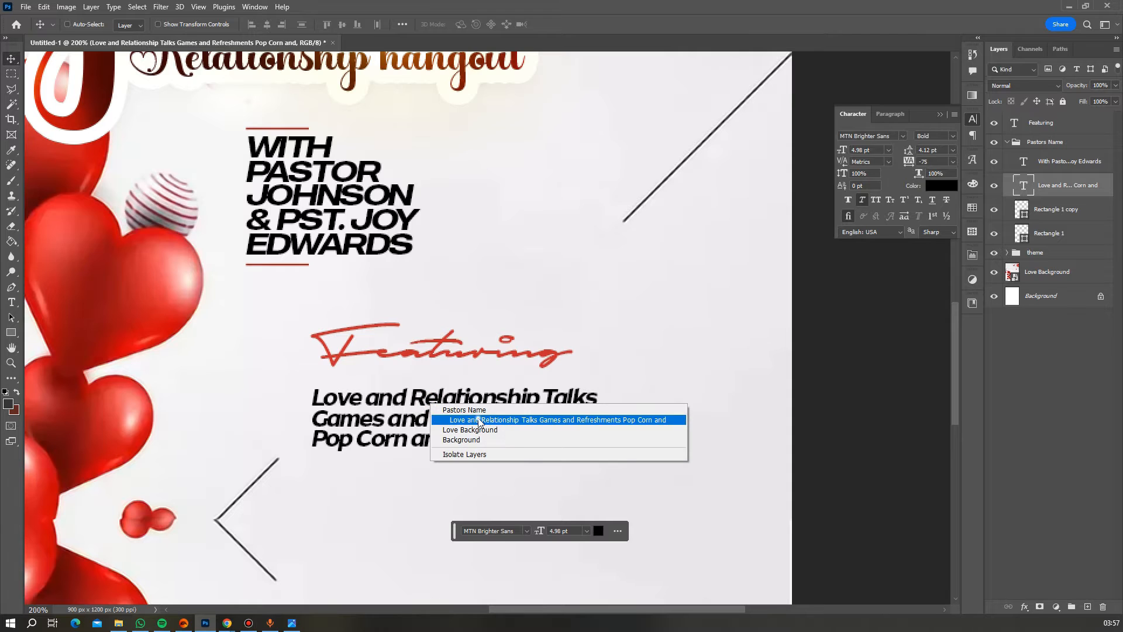
left_click(479, 418)
left_click_drag(399, 409, 416, 398)
key("ctrl+t")
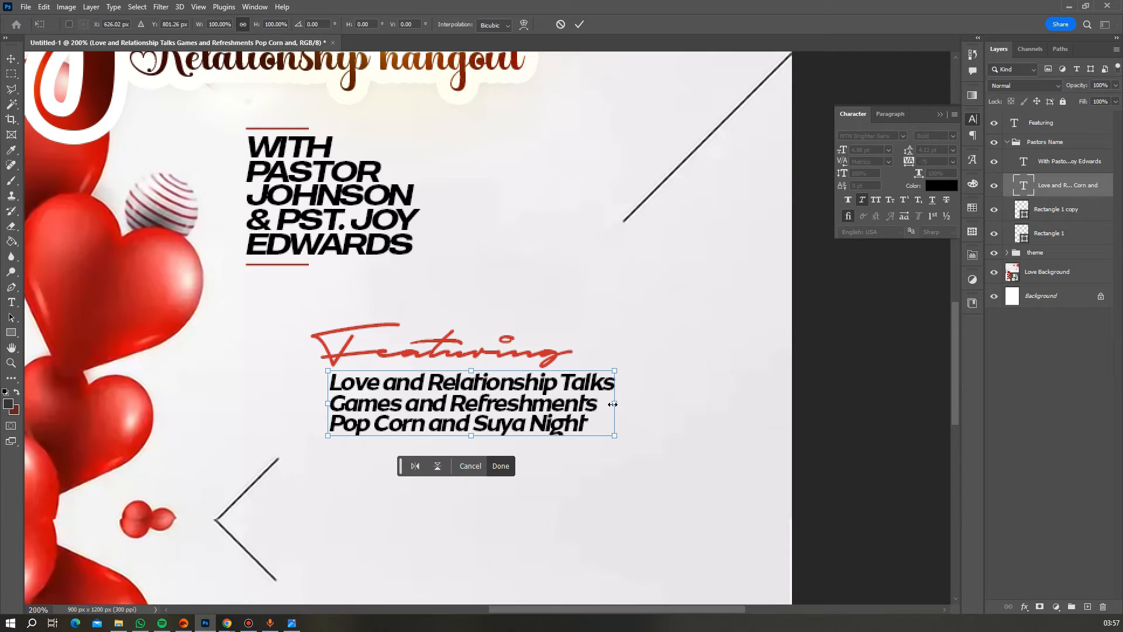
left_click_drag(612, 404, 652, 411)
key("Return")
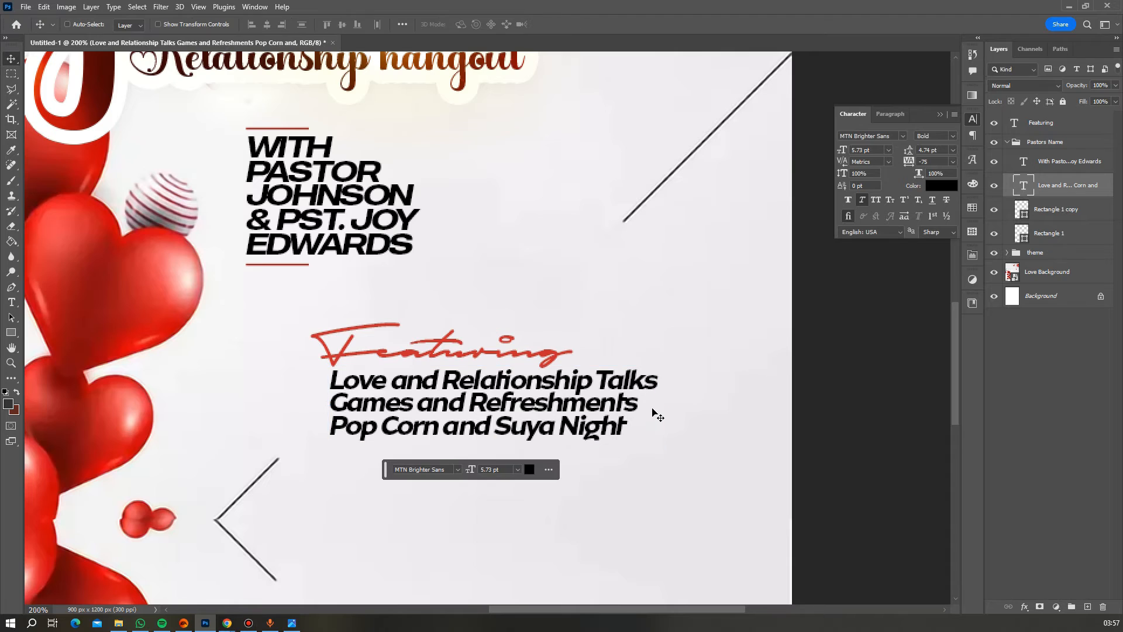
key("Down")
key("Down")
key("Down")
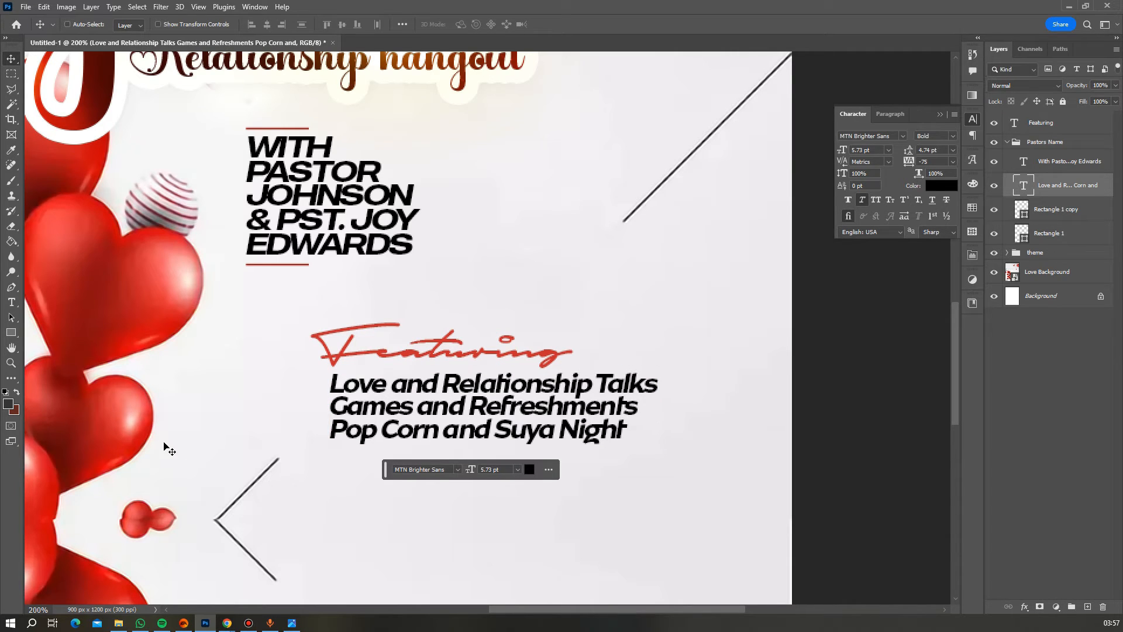
left_click(12, 363)
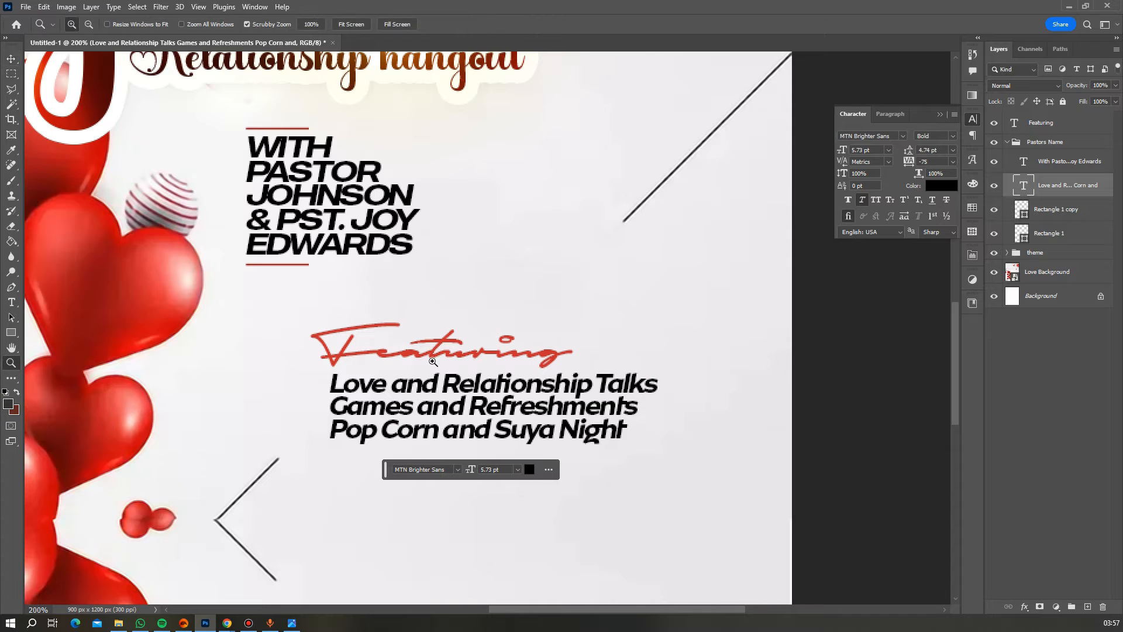
left_click(509, 306, "alt")
left_click(621, 381, "alt")
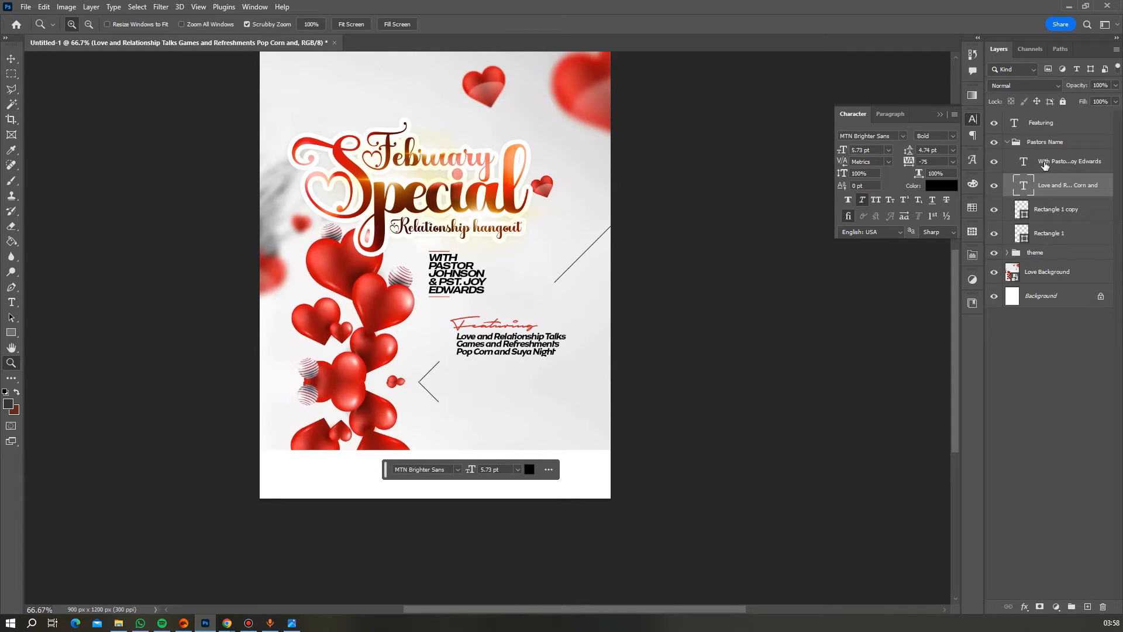
- Group the Featuring heading with the activity list and name the group Featuring
left_click(1053, 123, "ctrl")
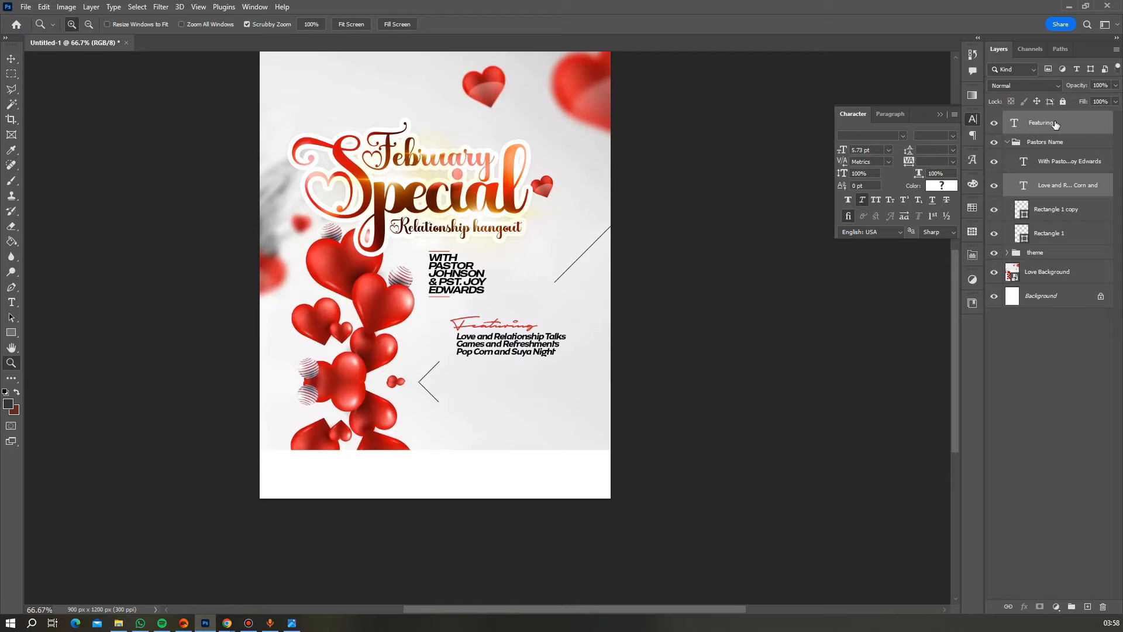
key("g")
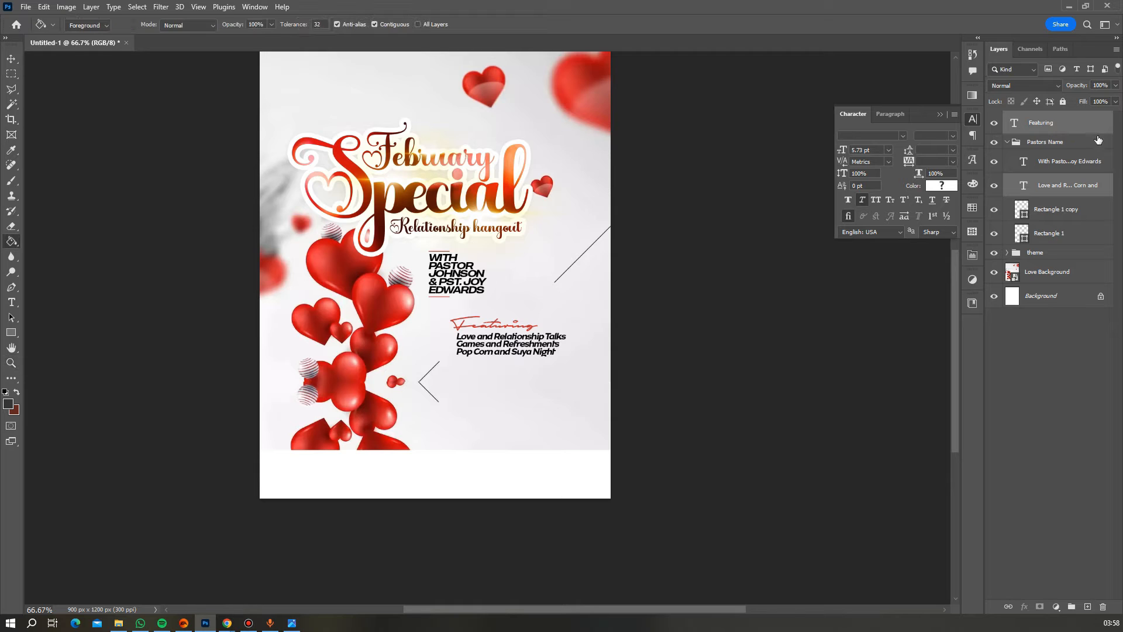
key("ctrl+g")
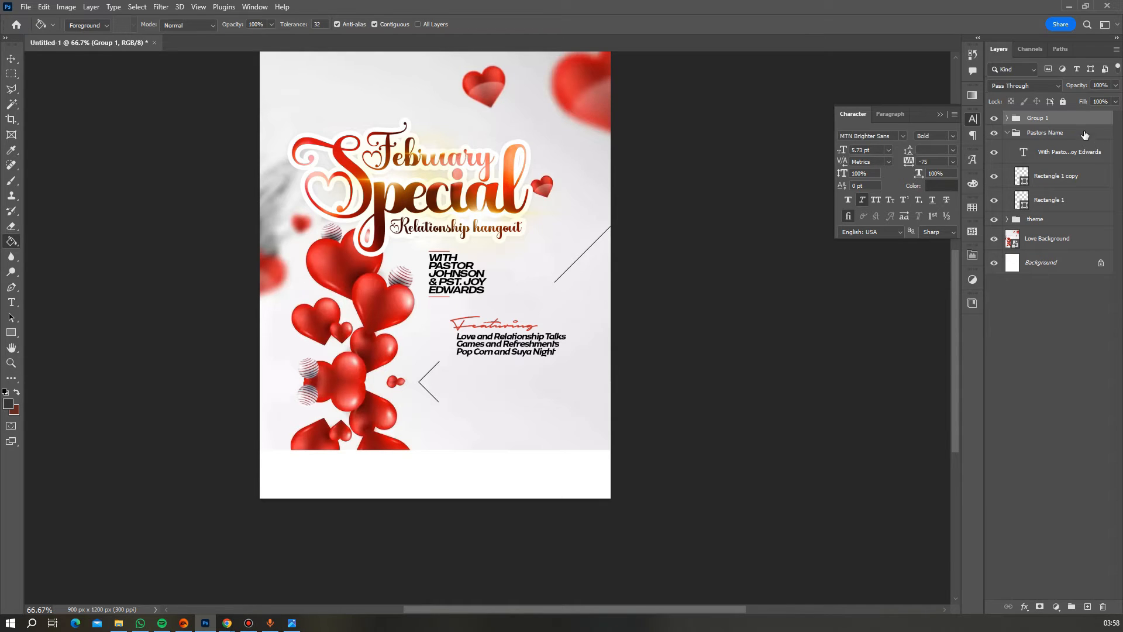
left_click(994, 119)
left_click(994, 119)
left_click(1024, 118)
double_click(1033, 118)
left_click(943, 132)
type("Featuring")
key("Return")
- Scale the Featuring group to about 92% and shift it slightly left
key("ctrl+t")
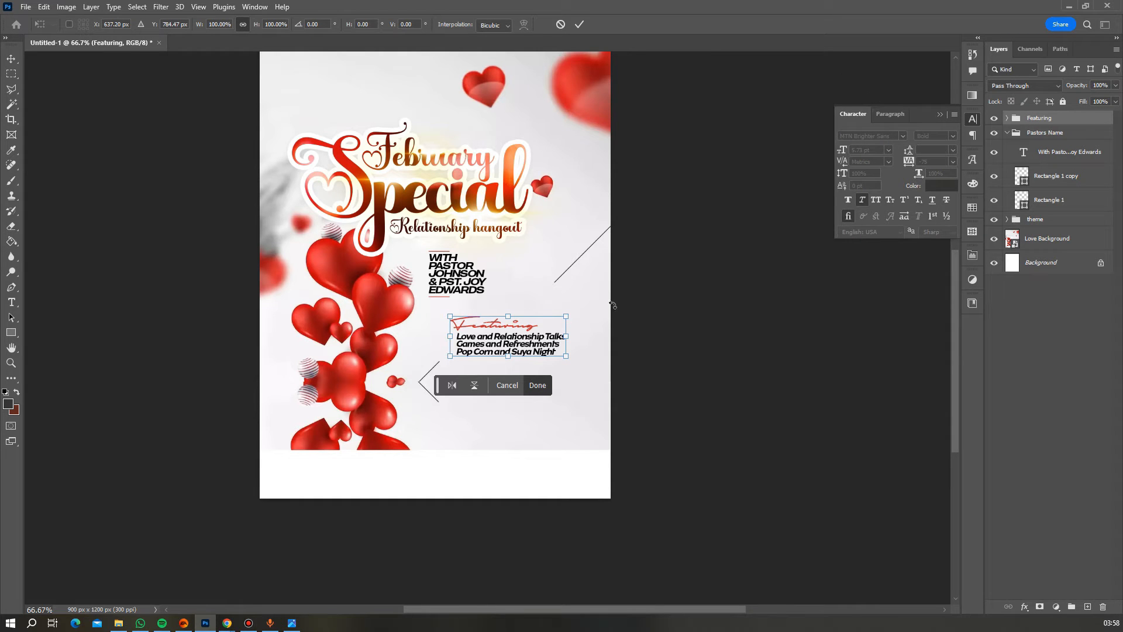
left_click_drag(561, 338, 553, 336)
key("Return")
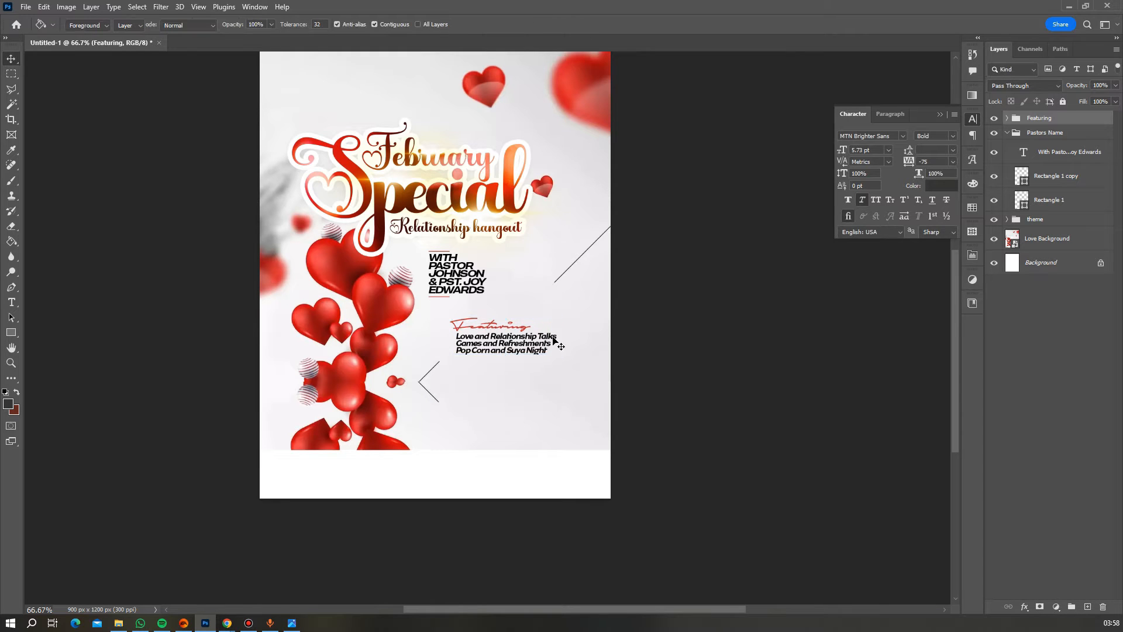
key("Up")
key("Up")
key("Up")
key("Up")
key("Up")
key("Up")
key("Up")
key("Up")
key("Up")
key("Up")
key("Up")
key("Up")
key("Up")
key("Up")
key("Up")
key("Up")
key("Down")
key("Down")
key("Down")
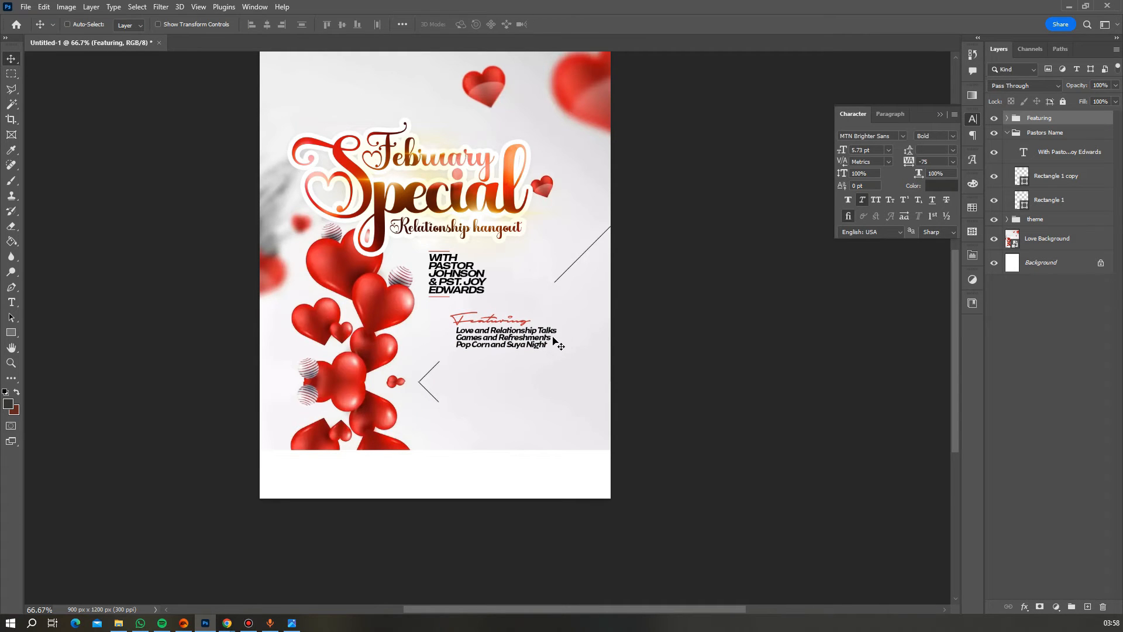
left_click_drag(524, 342, 517, 342)
scroll(538, 350, "down", 2)
scroll(538, 351, "up", 2)
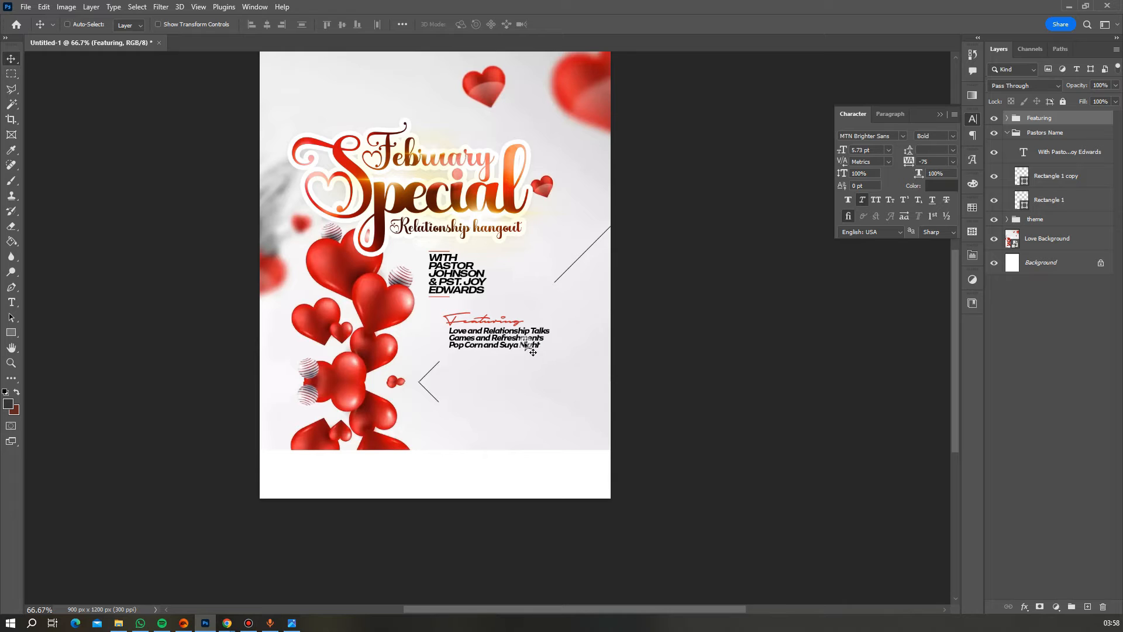
- Set the activity list's tracking to -50
double_click(525, 342)
left_click(953, 161)
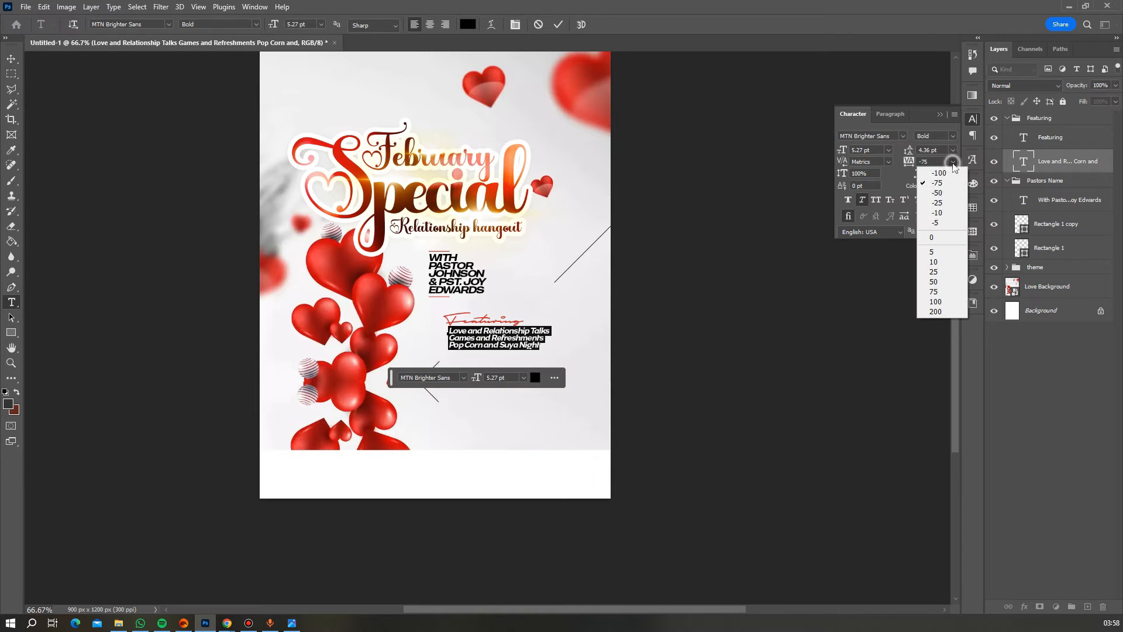
left_click(937, 193)
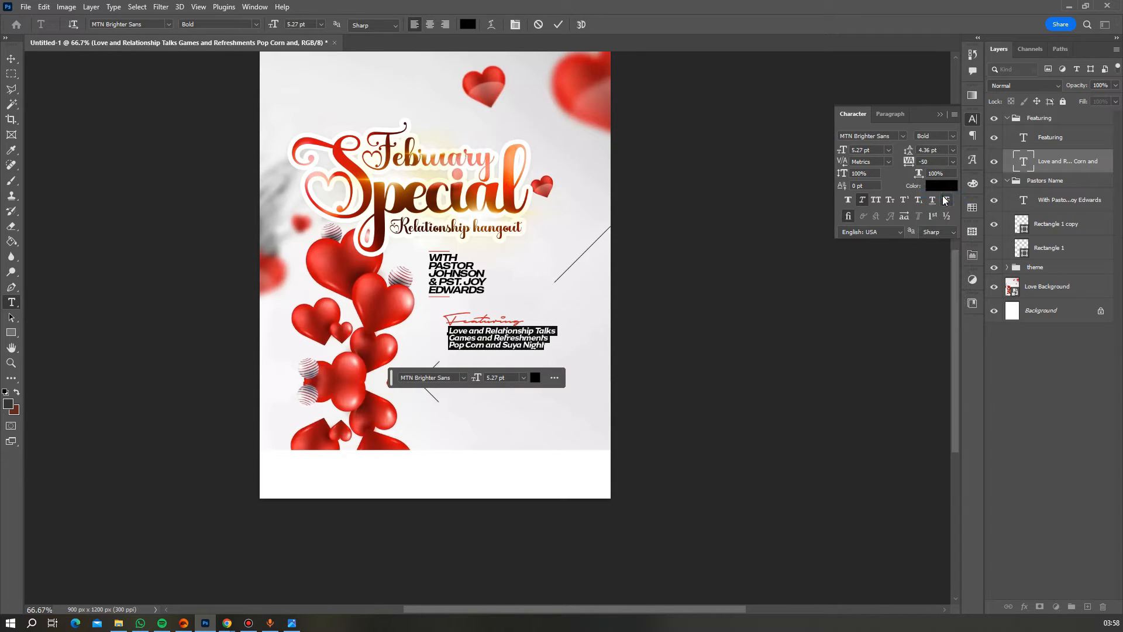
key("ctrl+Return")
scroll(491, 308, "down", 1)
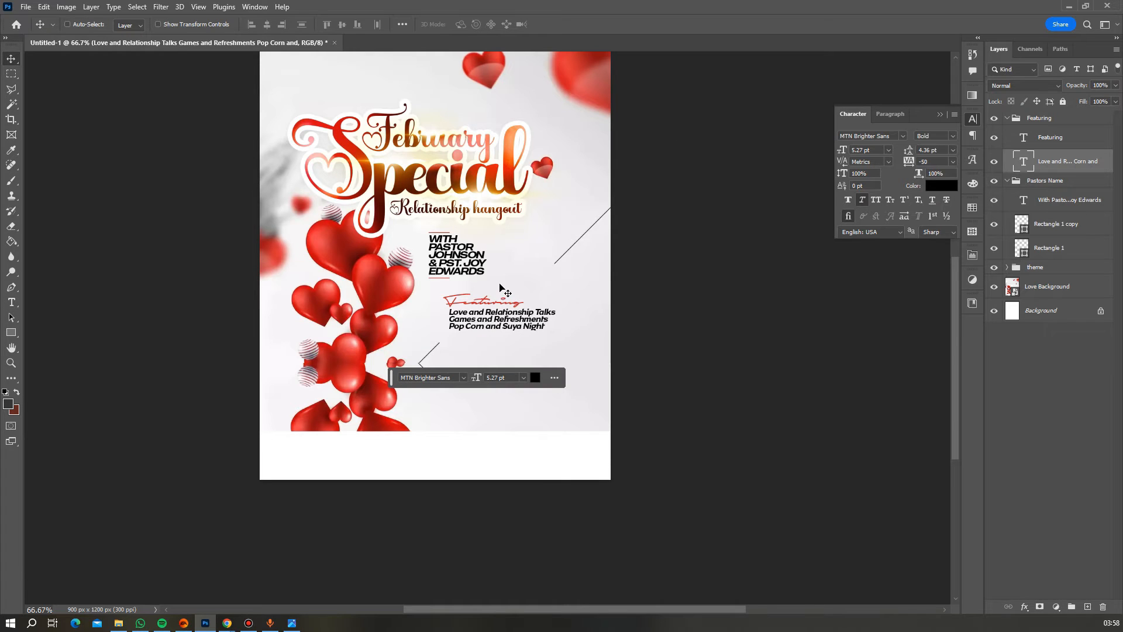
scroll(497, 293, "down", 3)
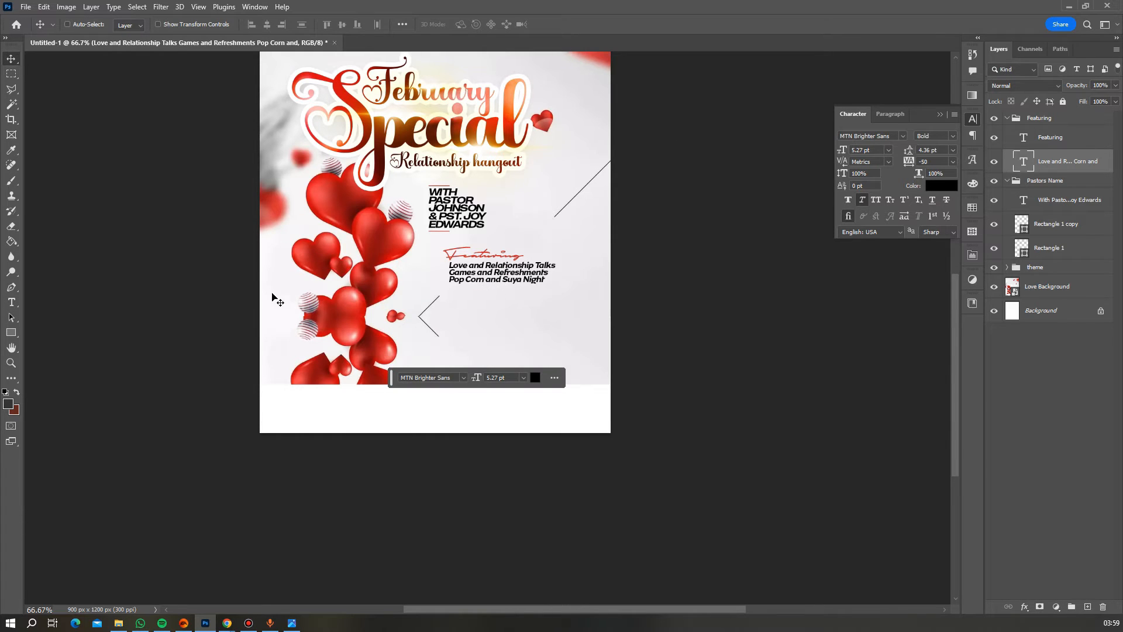
left_click(11, 301)
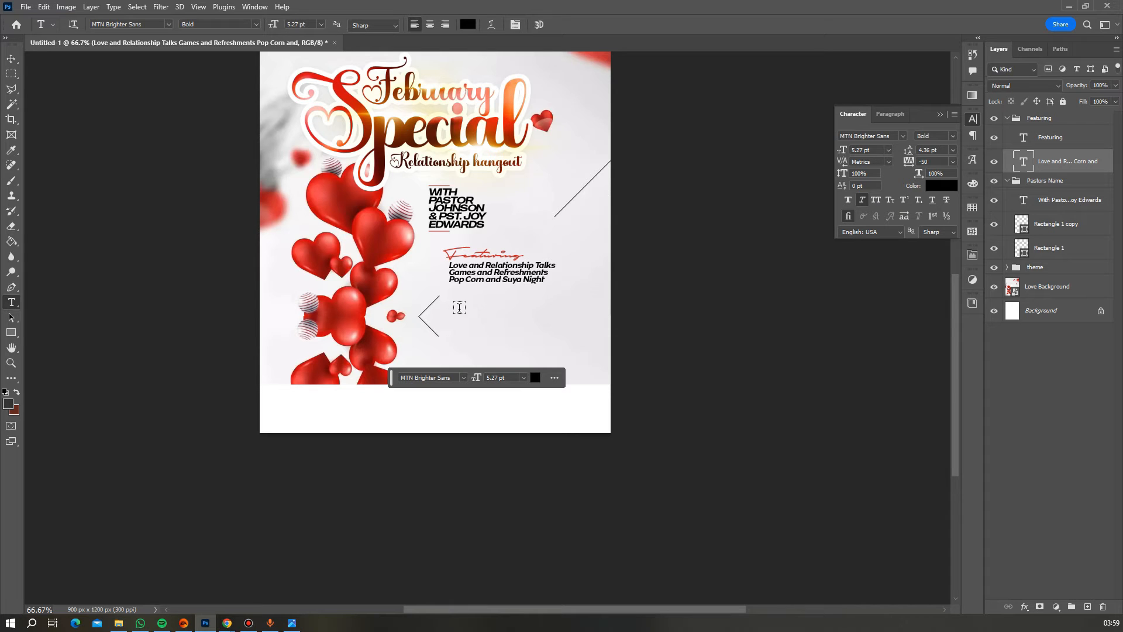
- Type the date lines 'Wednesday', '14th February' and '2024 4:30pm' below the event list
left_click(459, 301)
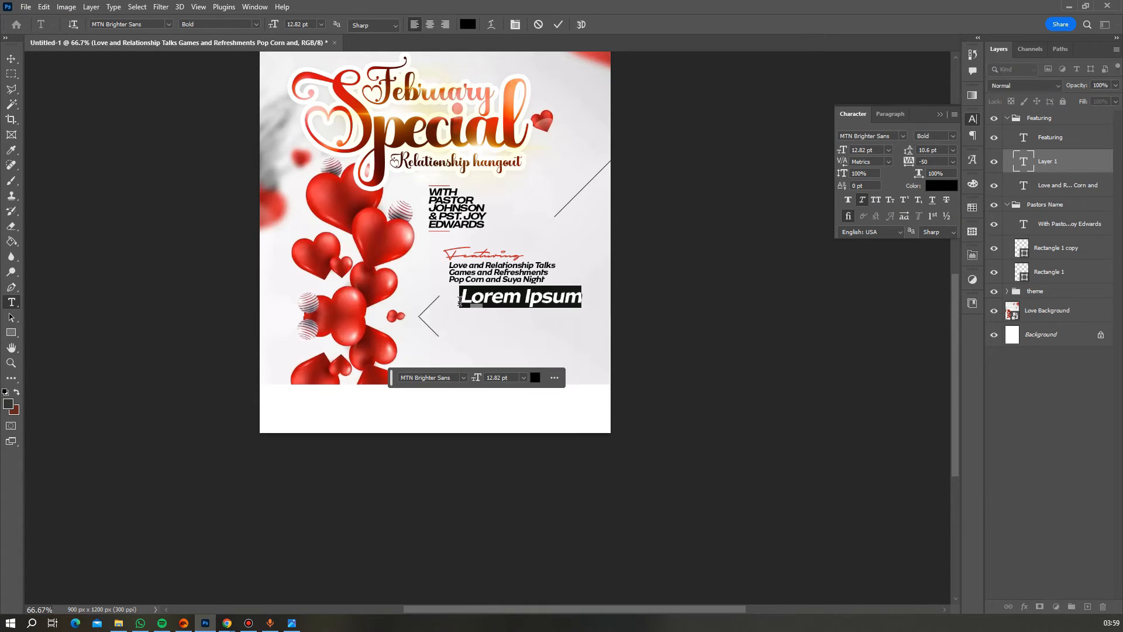
type("Wednesday")
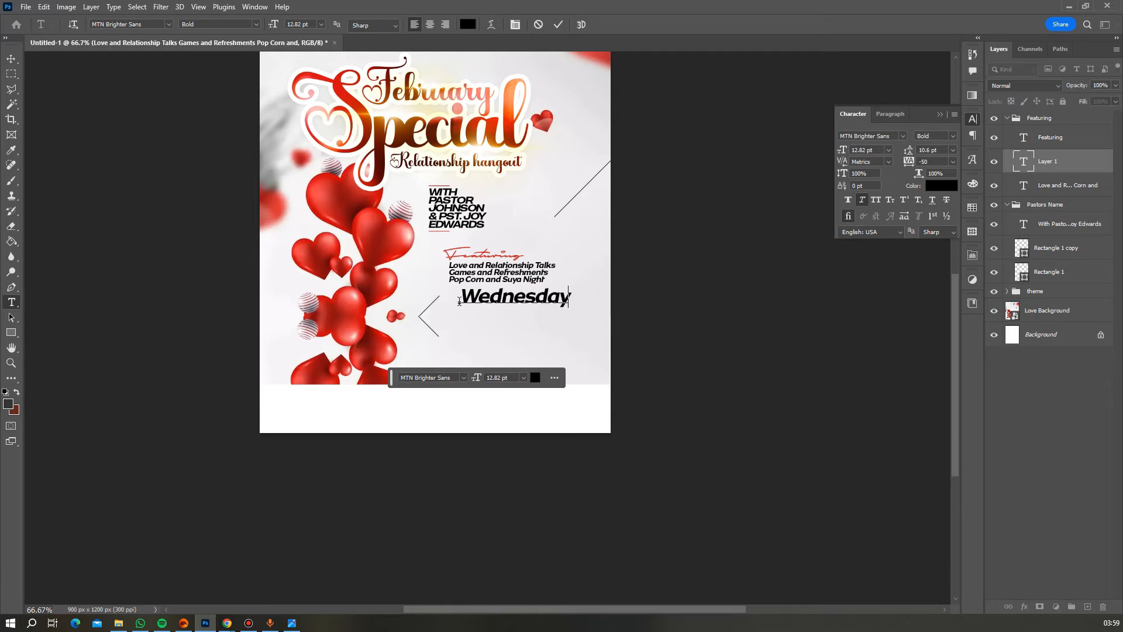
key("Return")
type("14th February")
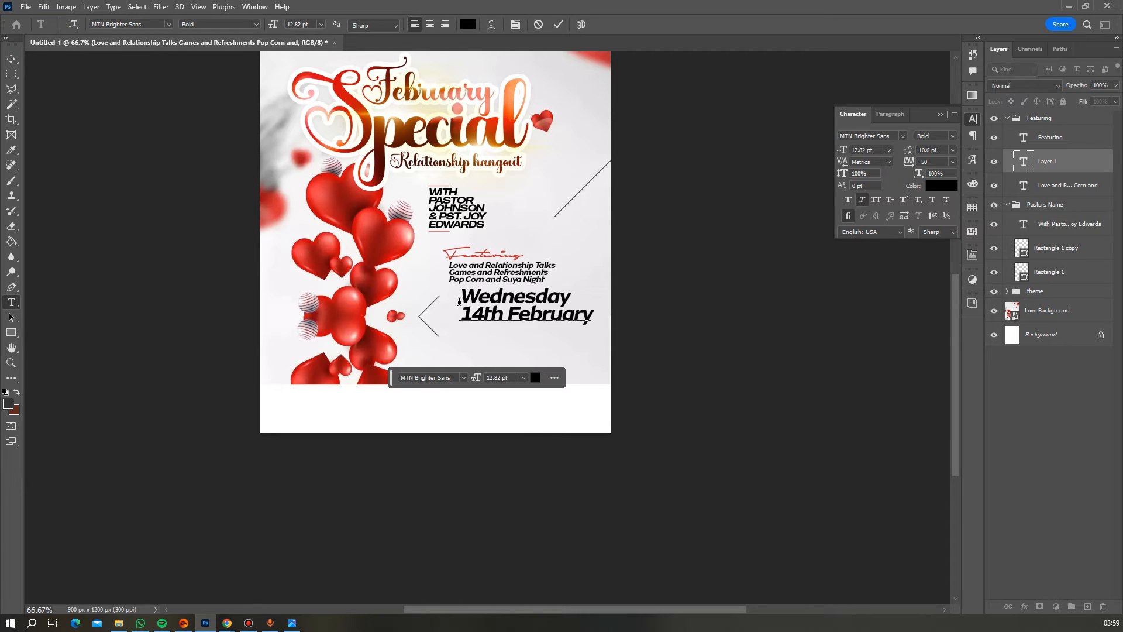
key("Return")
type("2024 ")
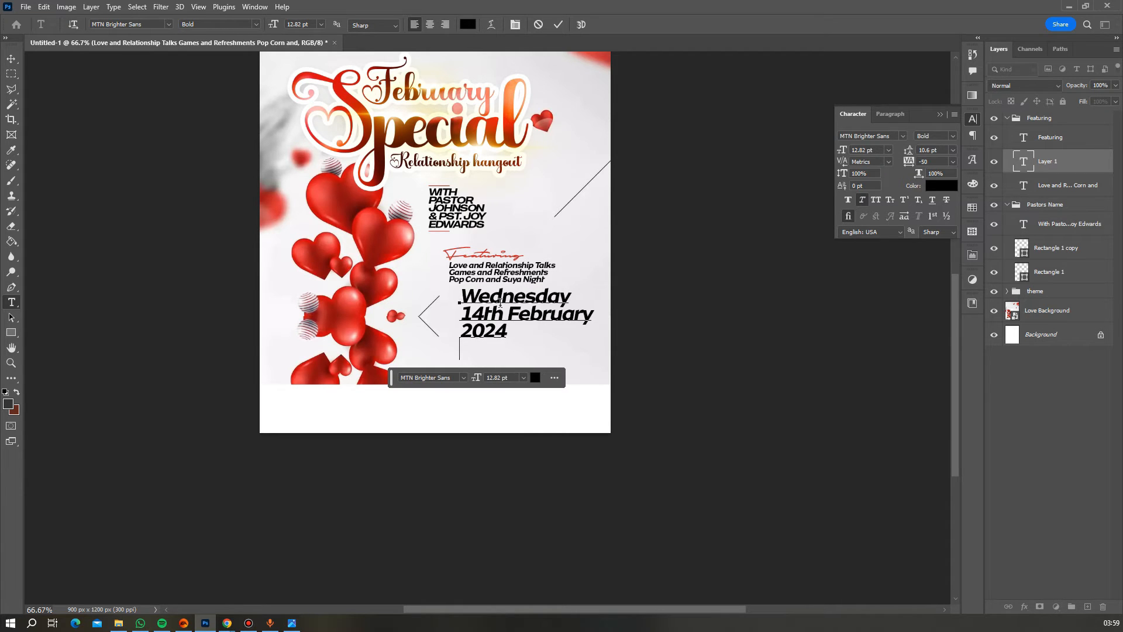
type("4:30pm")
- Set the whole date block in MADE Outer Sans Medium
key("ctrl+a")
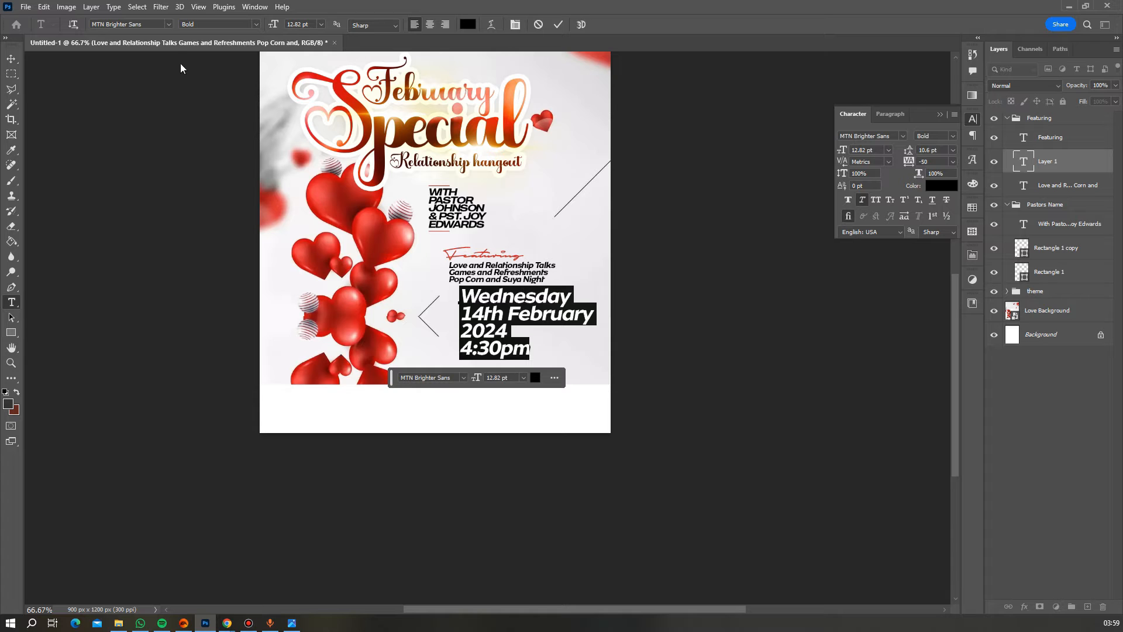
left_click(151, 24)
type("made")
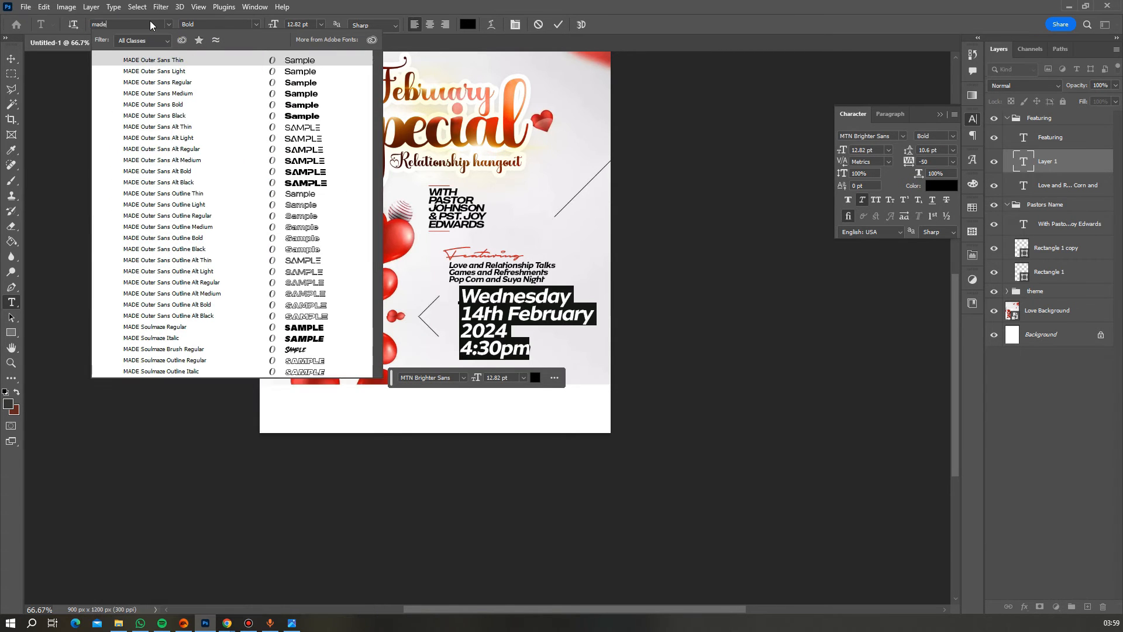
left_click(273, 95)
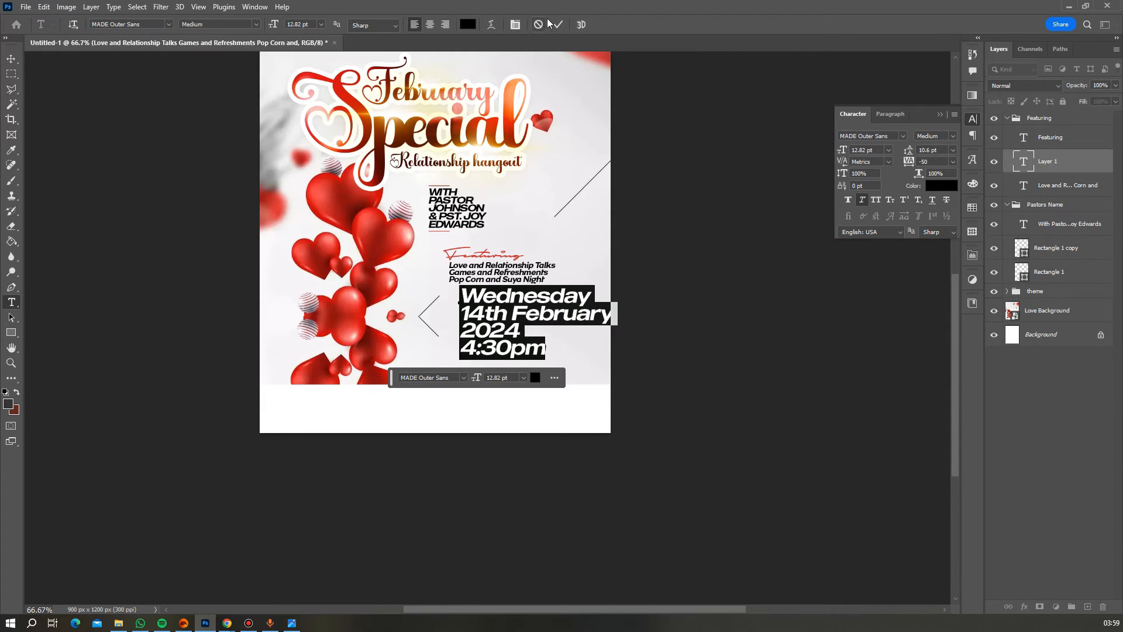
- Colour '4:30pm' with the red sampled from the Featuring heading and commit the text
left_click_drag(544, 349, 459, 349)
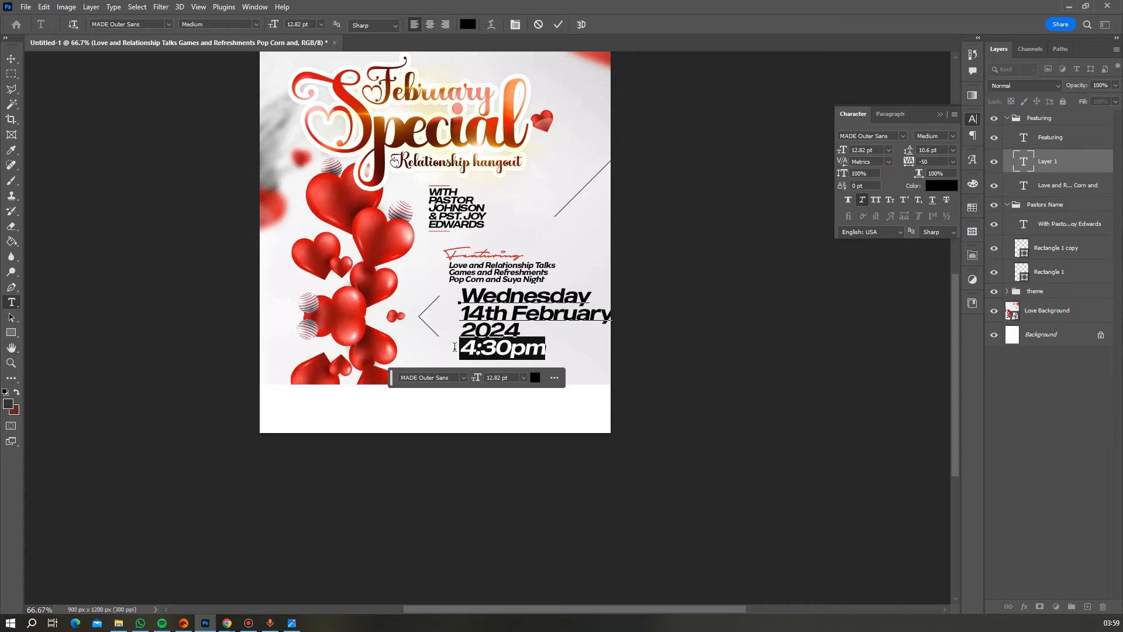
left_click(468, 24)
left_click(360, 98)
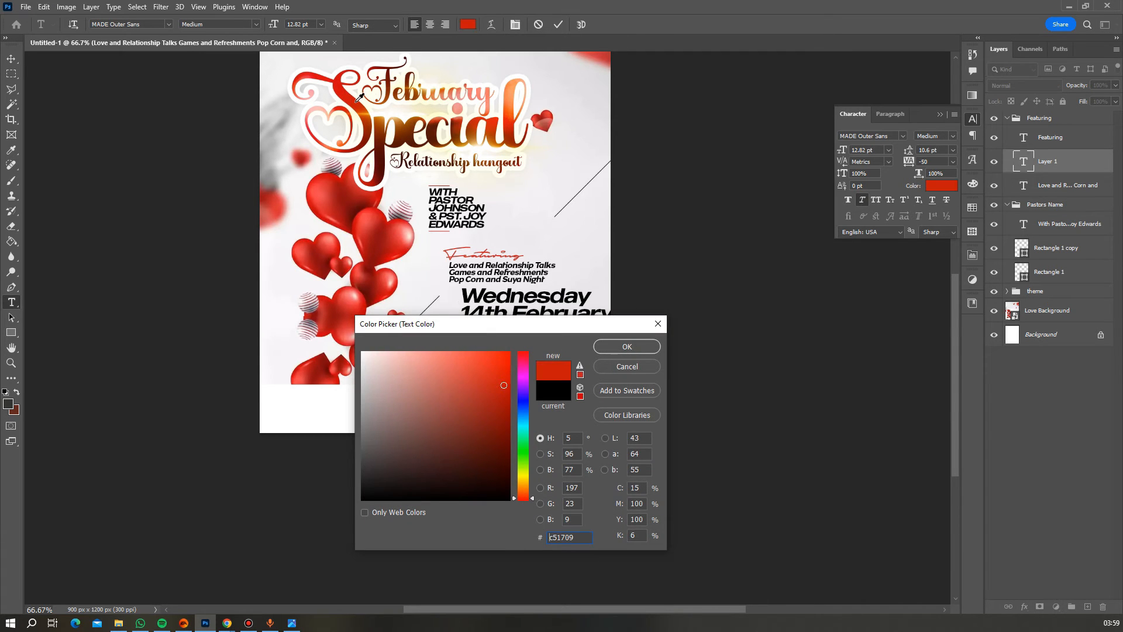
left_click(517, 255)
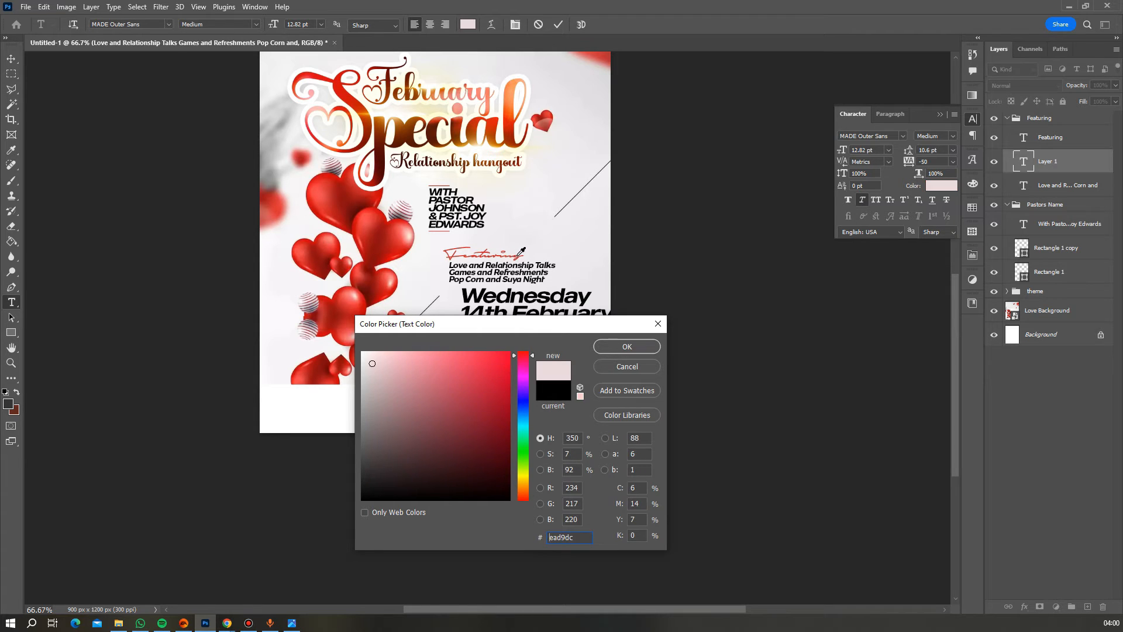
left_click(518, 255)
left_click(518, 256)
left_click(519, 257)
left_click(519, 256)
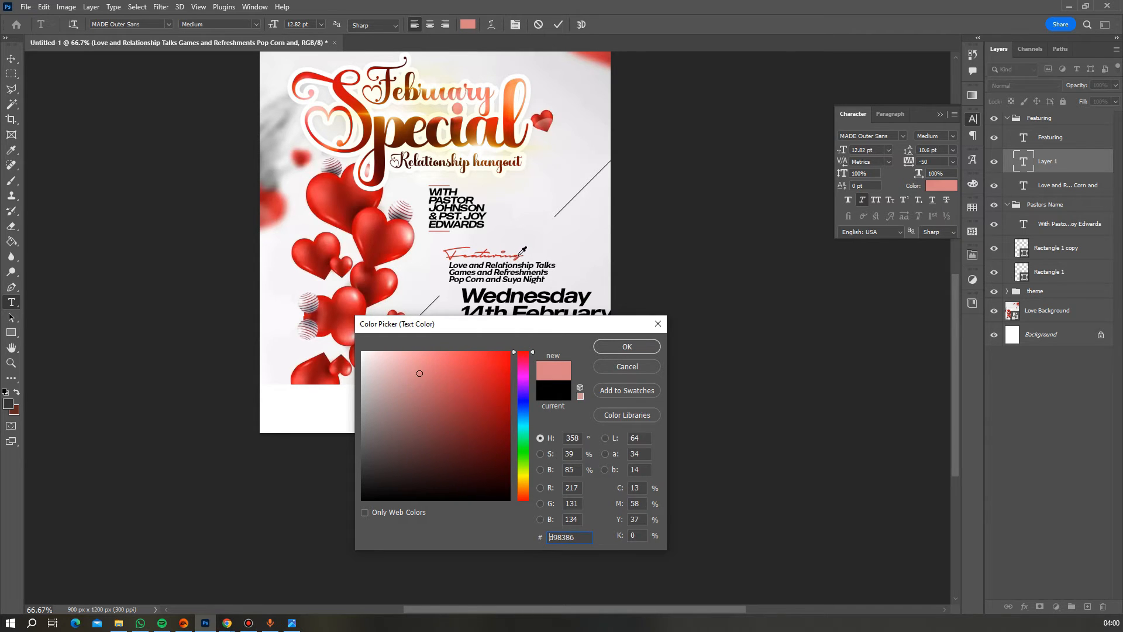
left_click(518, 256)
left_click(519, 256)
left_click(519, 256)
left_click(519, 255)
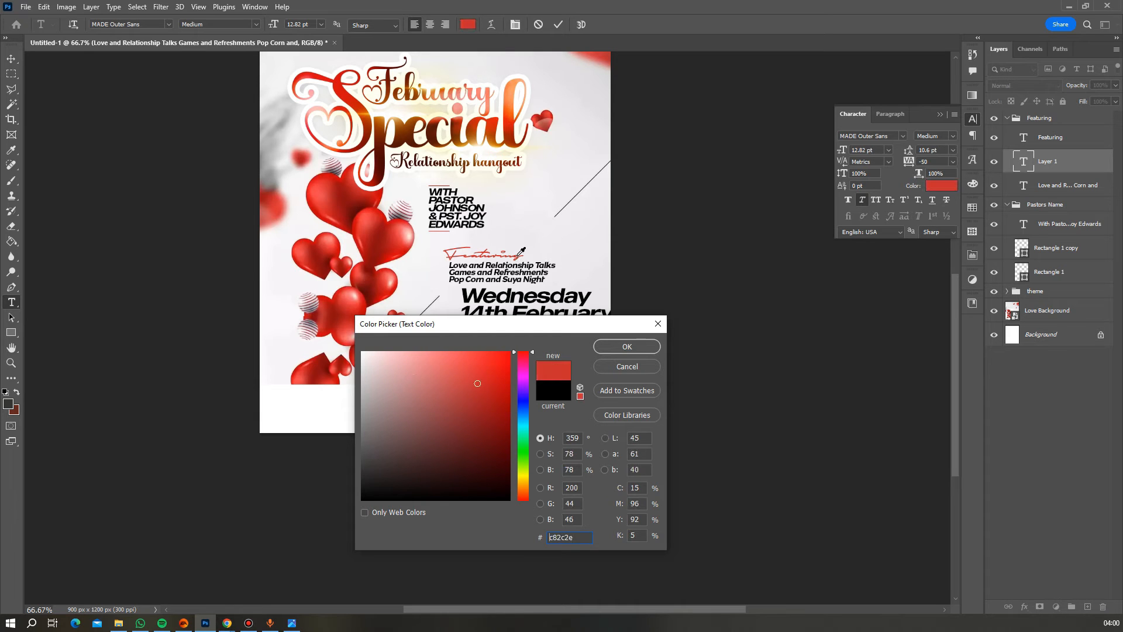
left_click(609, 347)
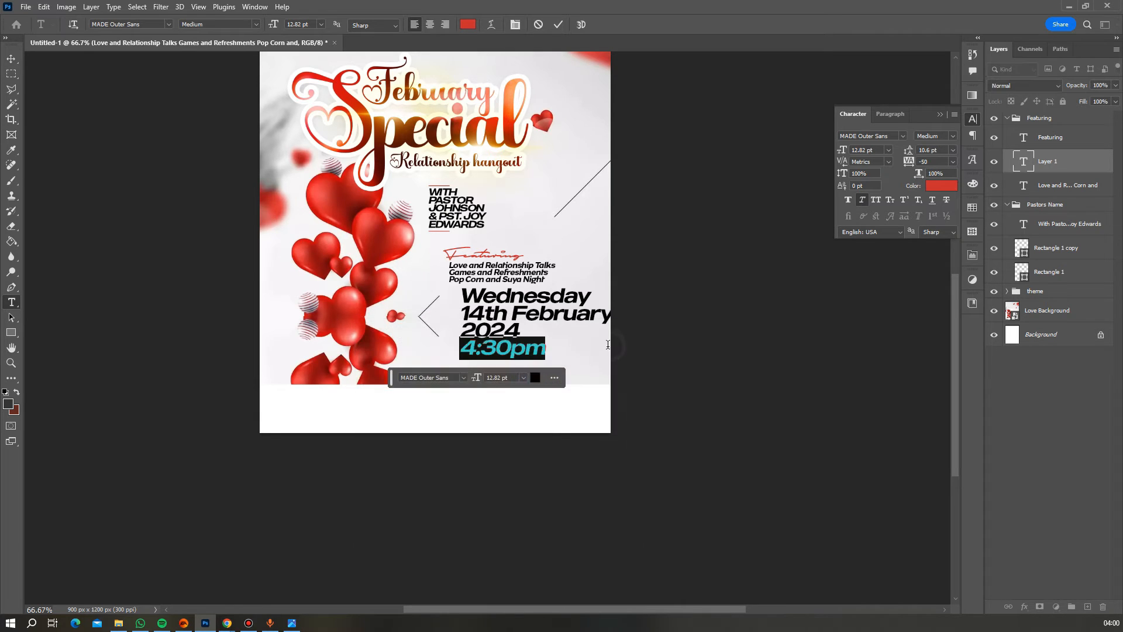
left_click(558, 24)
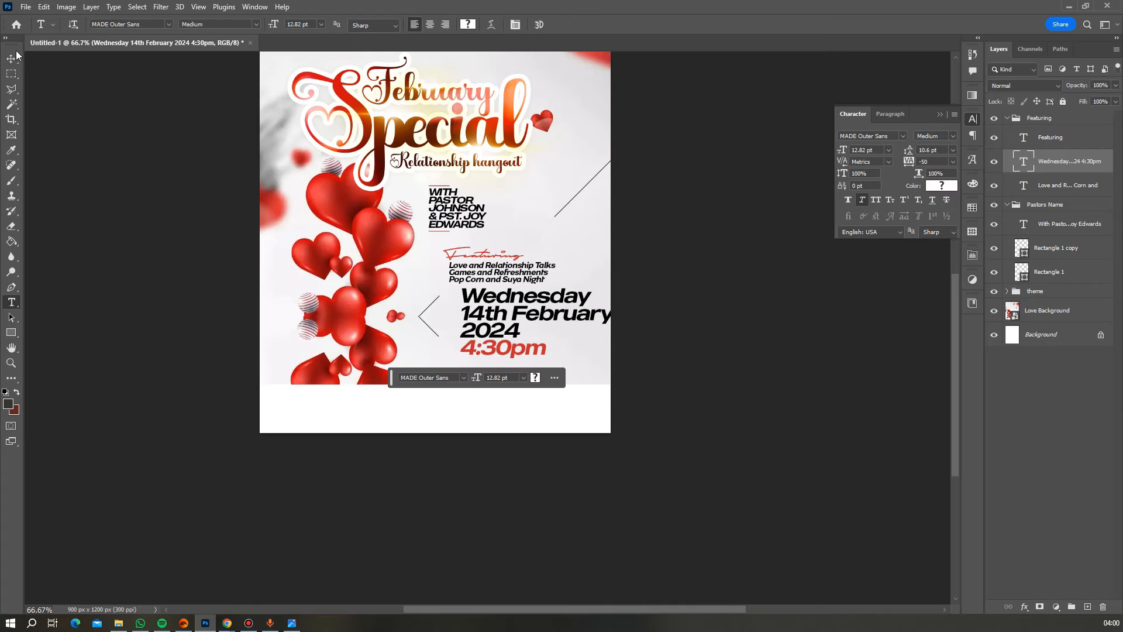
key("v")
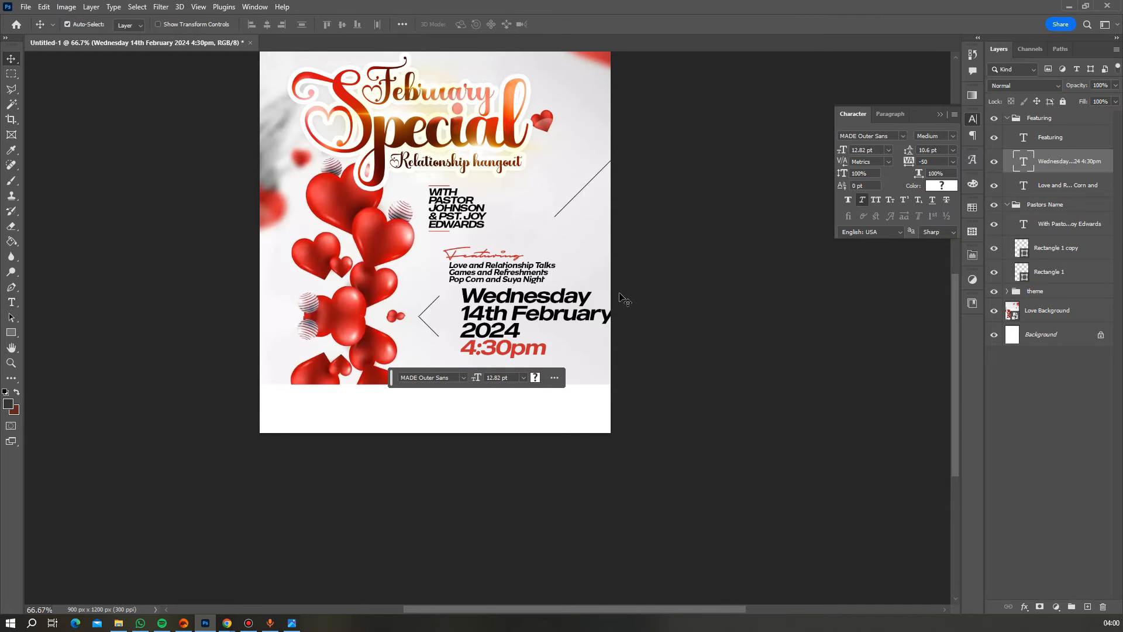
key("ctrl+t")
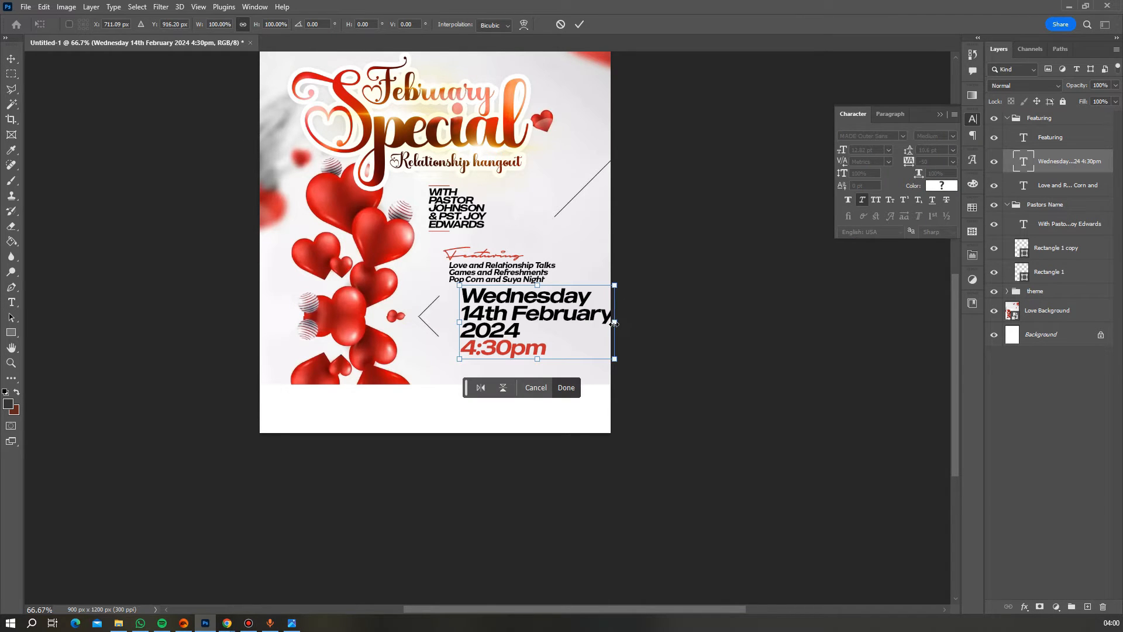
- Scale the date block down to fit, then nudge it up slightly
left_click_drag(613, 324, 478, 317)
key("Return")
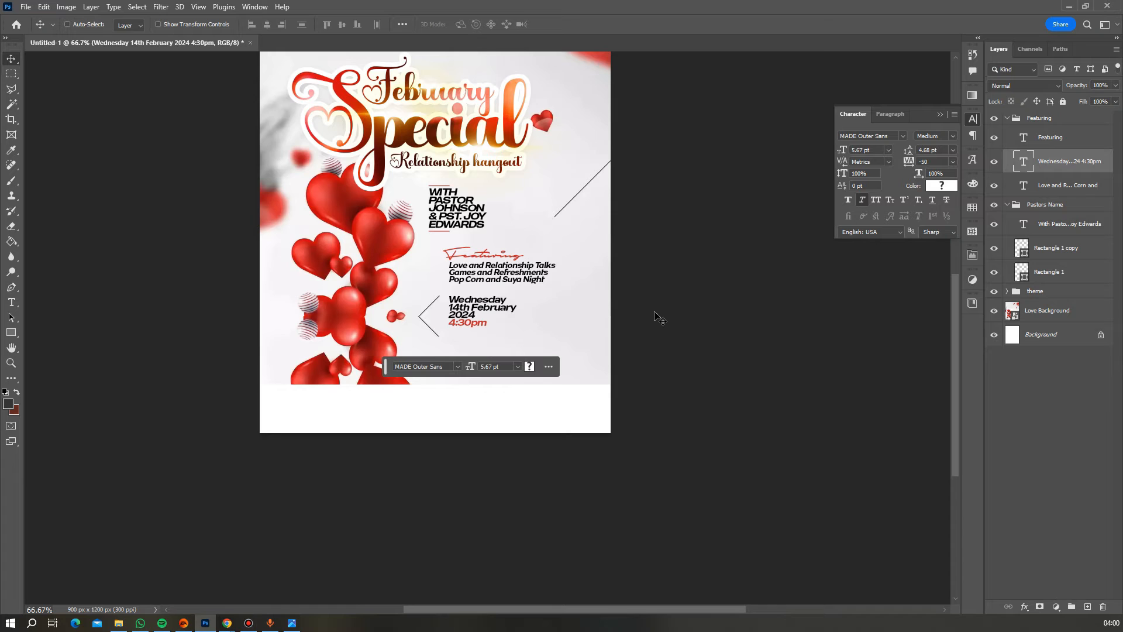
key("Up")
key("Up")
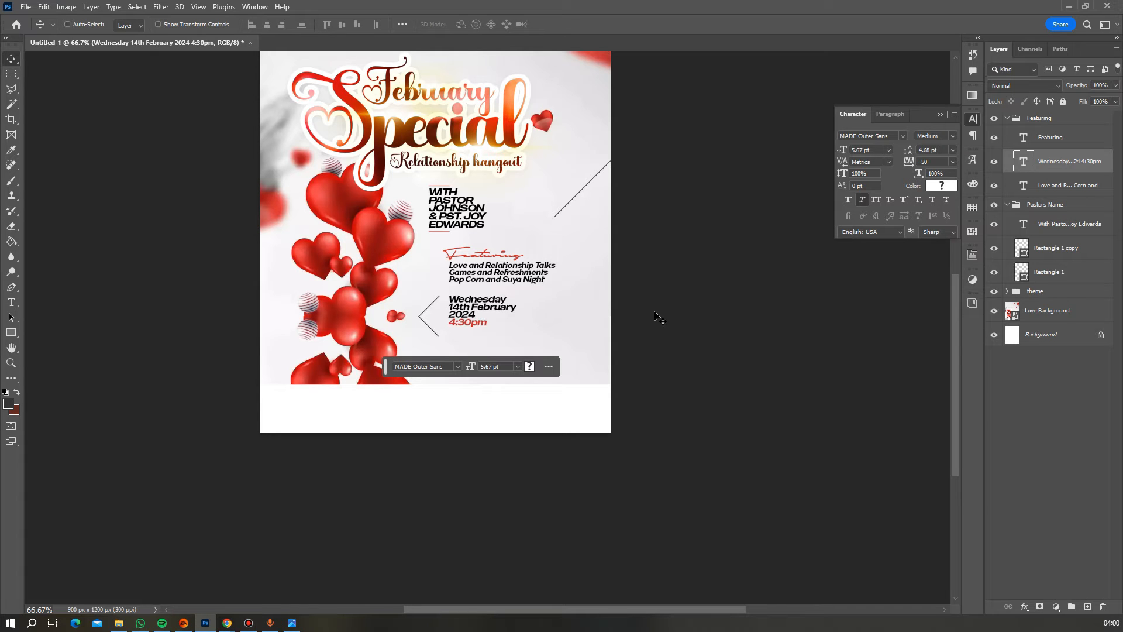
key("z")
scroll(413, 280, "up", 5)
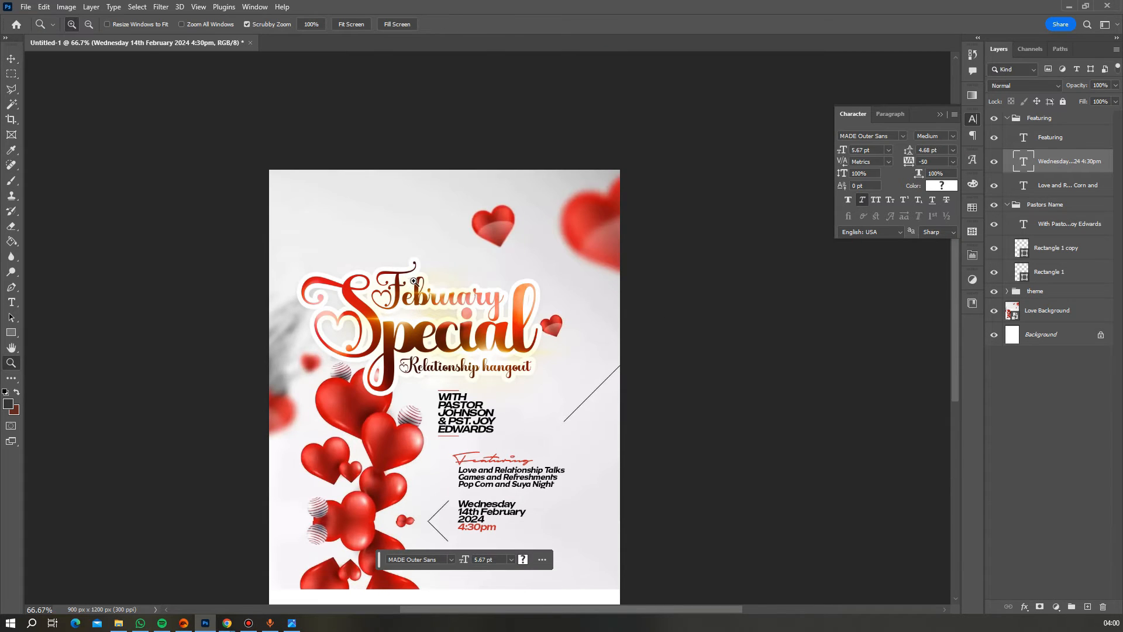
- Embed the pngwing.com (34) church image, shrink it to a small icon and move it top-left
left_click(25, 7)
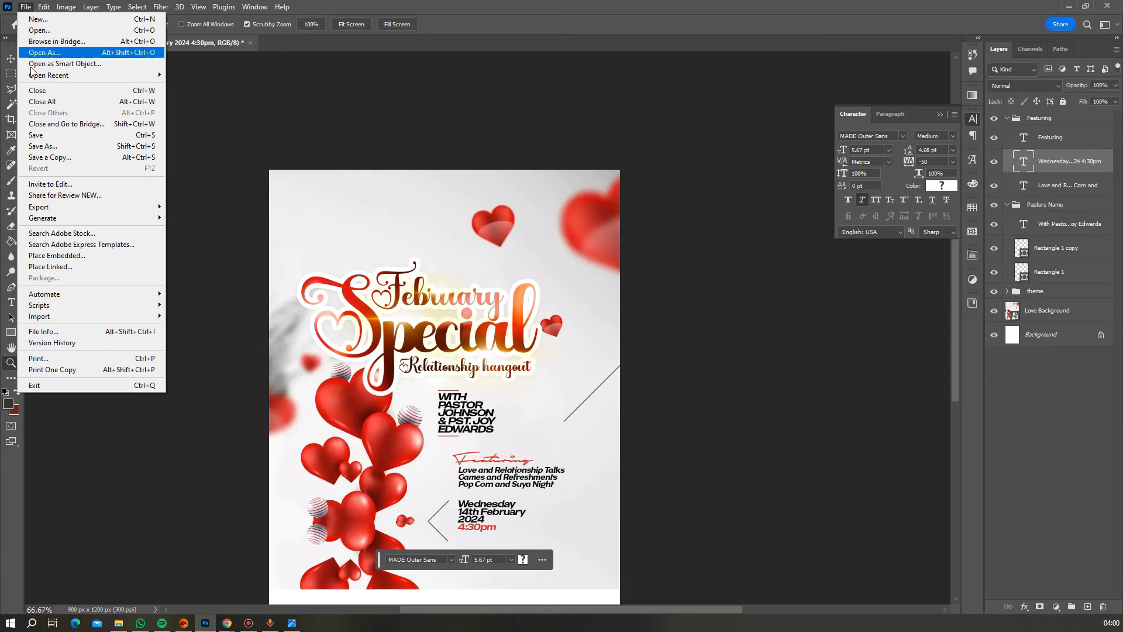
left_click(73, 255)
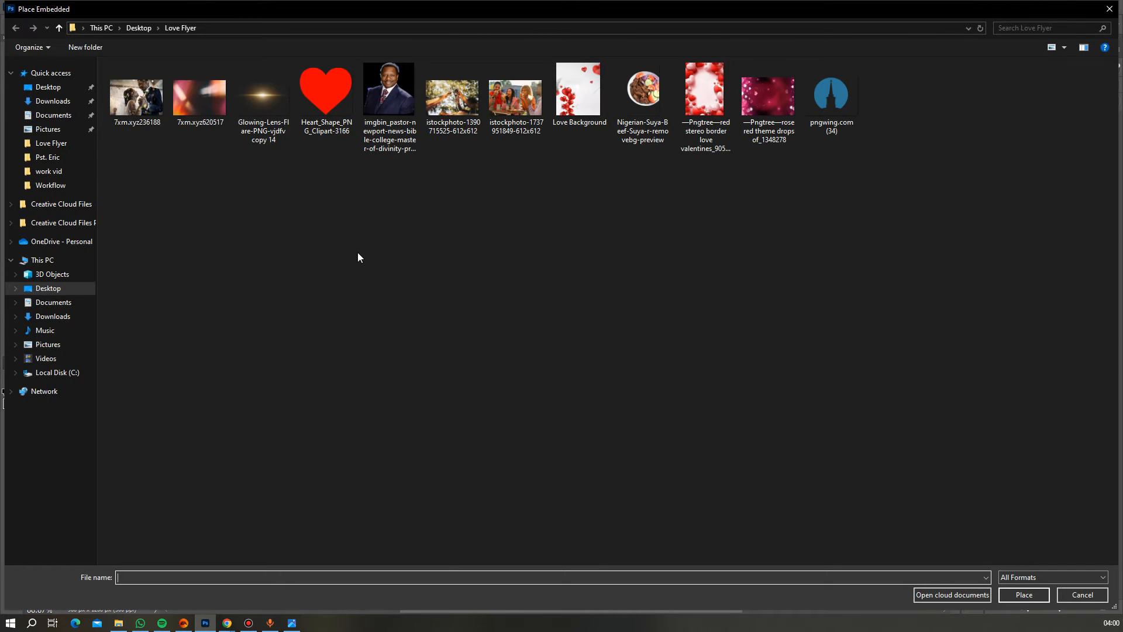
double_click(827, 101)
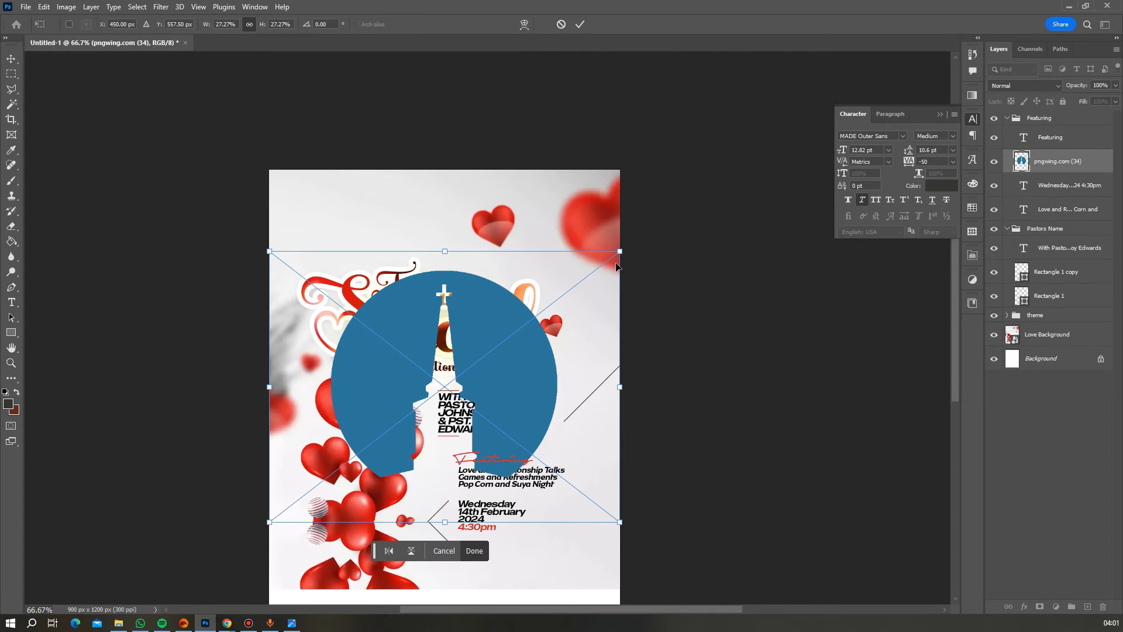
left_click_drag(621, 253, 338, 232)
key("Return")
left_click_drag(1068, 160, 1048, 120)
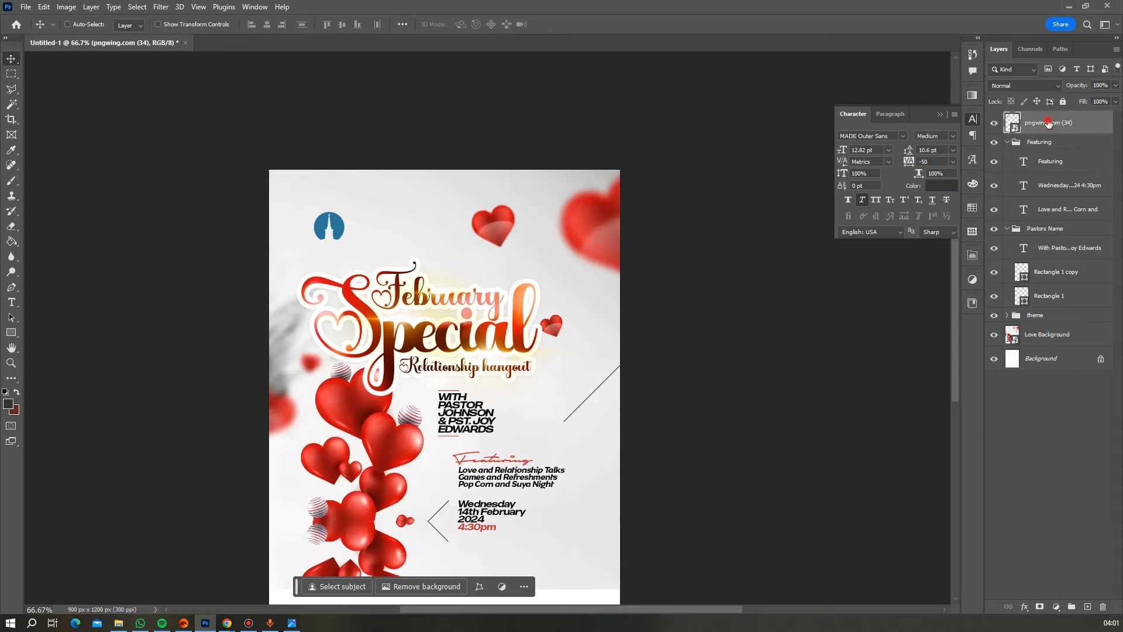
right_click(1047, 124)
- Apply an orange Color Overlay layer style to the church logo
left_click(1047, 127)
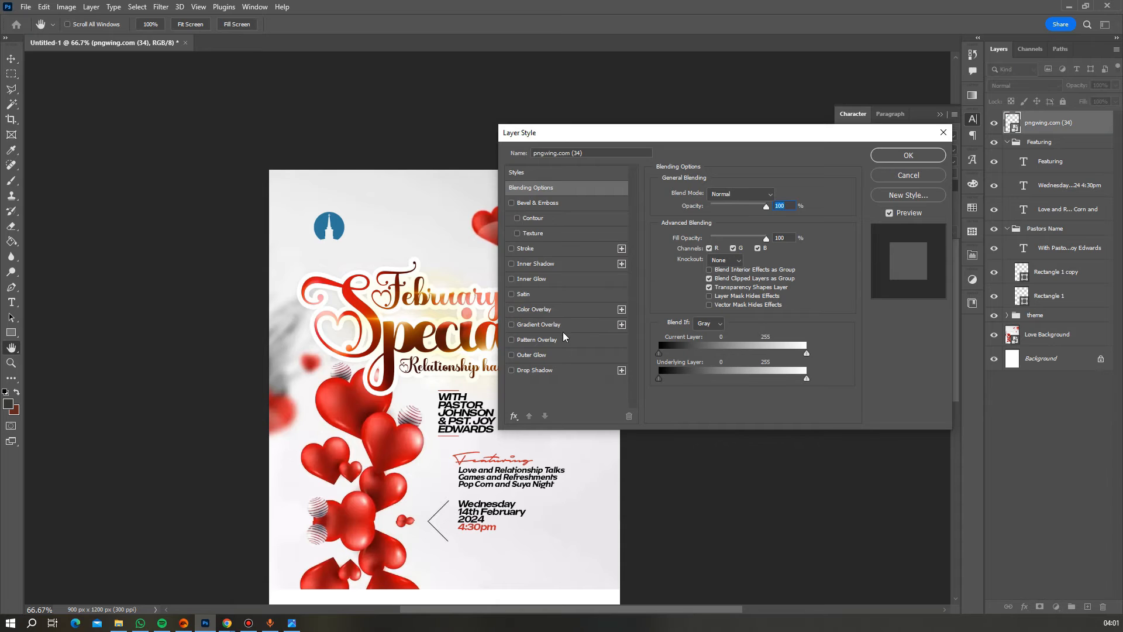
left_click(534, 310)
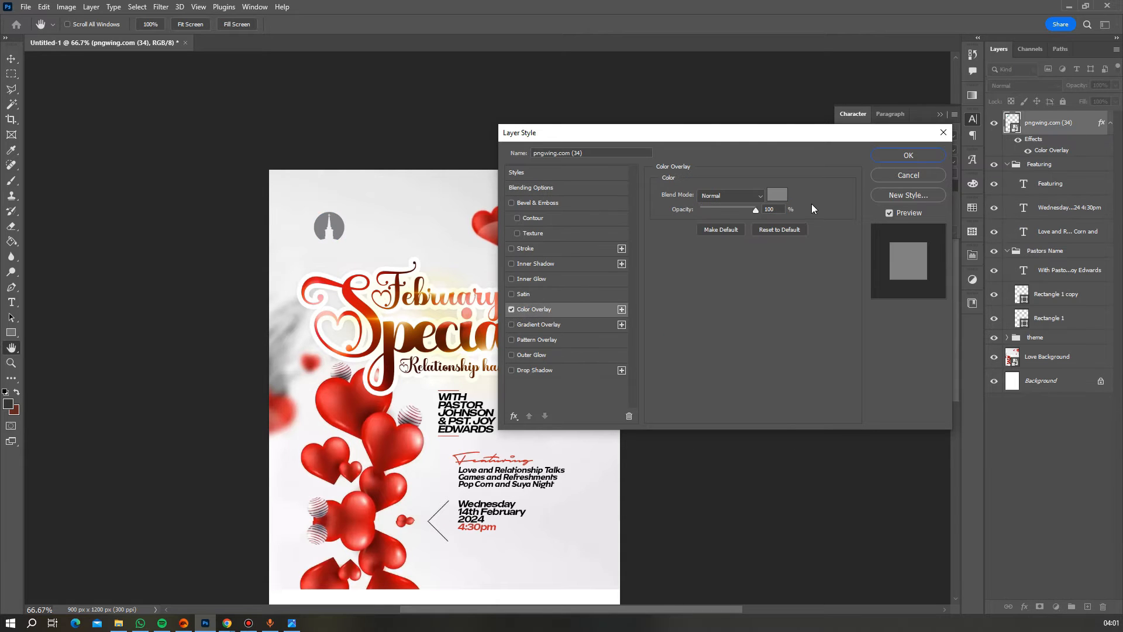
left_click(908, 155)
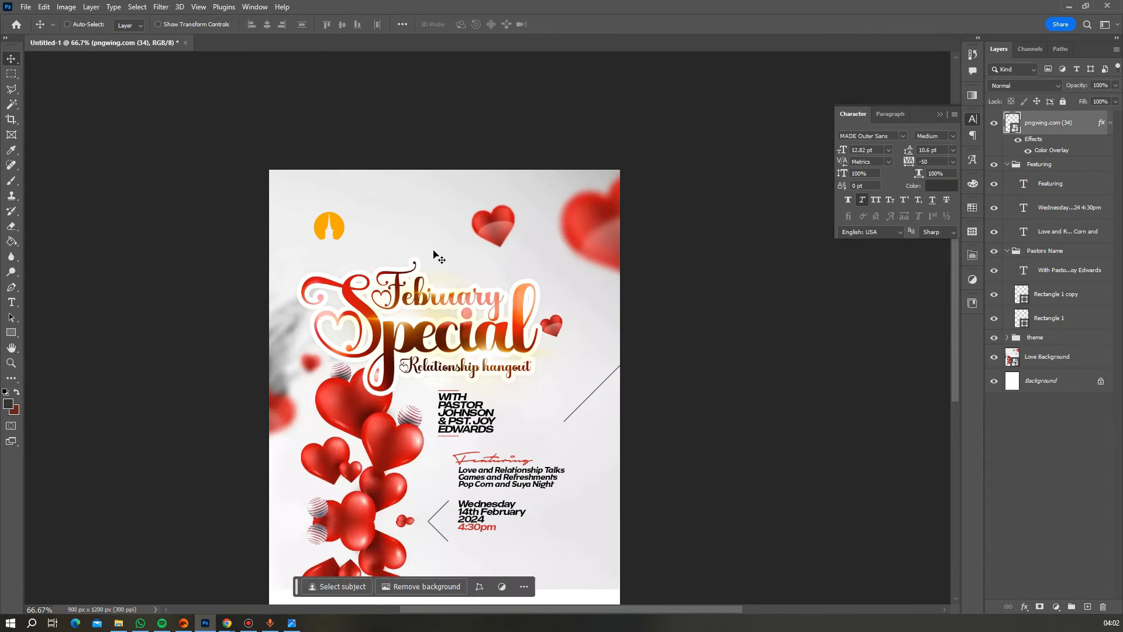
scroll(433, 258, "down", 3)
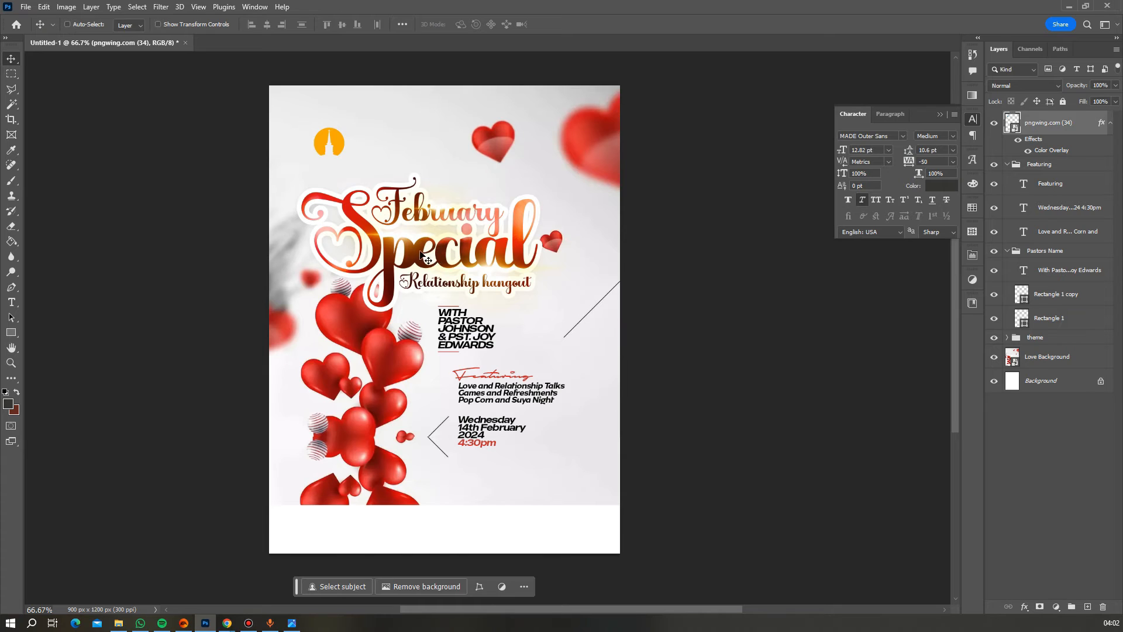
scroll(335, 228, "up", 2)
scroll(331, 226, "up", 2)
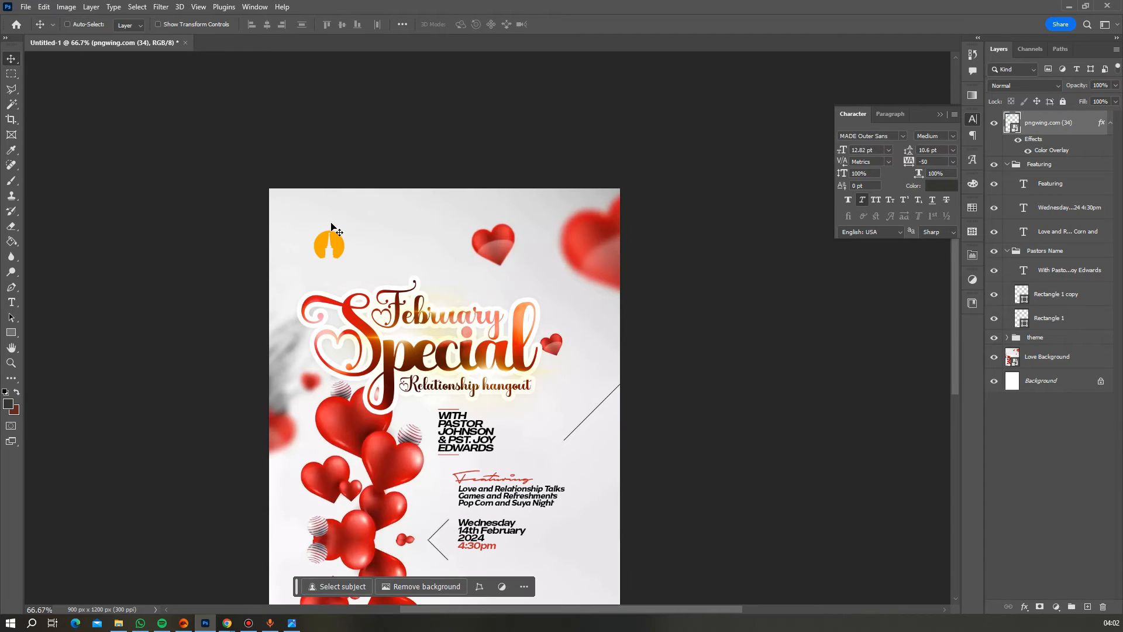
left_click(11, 362)
- Type 'Freedom City' and 'Owerri' on two lines beside the logo, with Faux Italic off
left_click(287, 298)
left_click(332, 278)
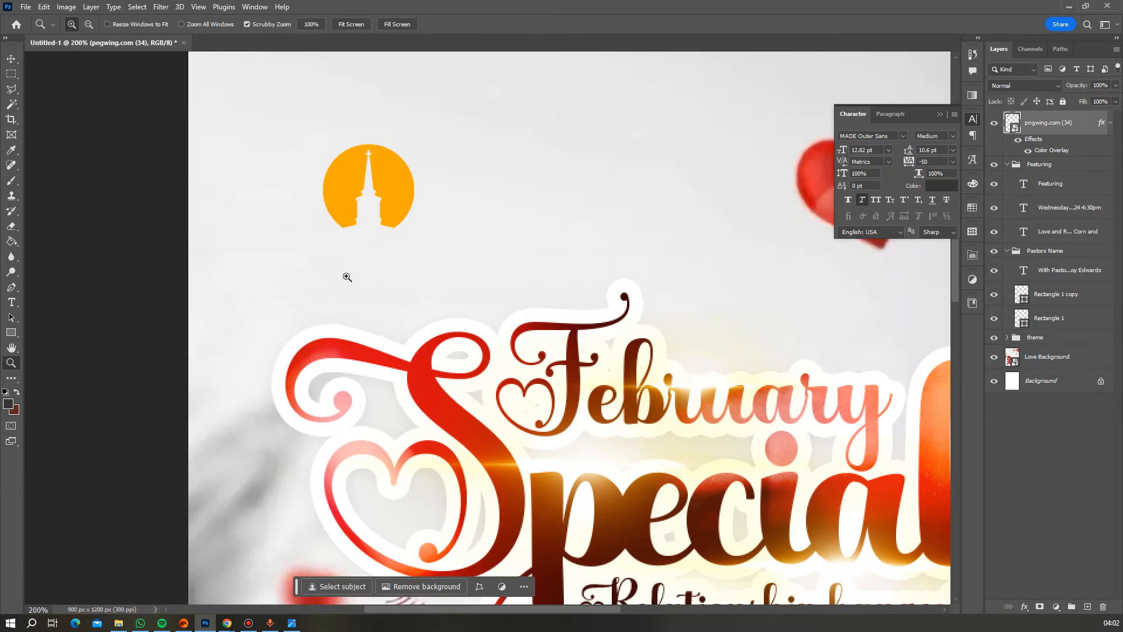
scroll(394, 280, "up", 2)
key("t")
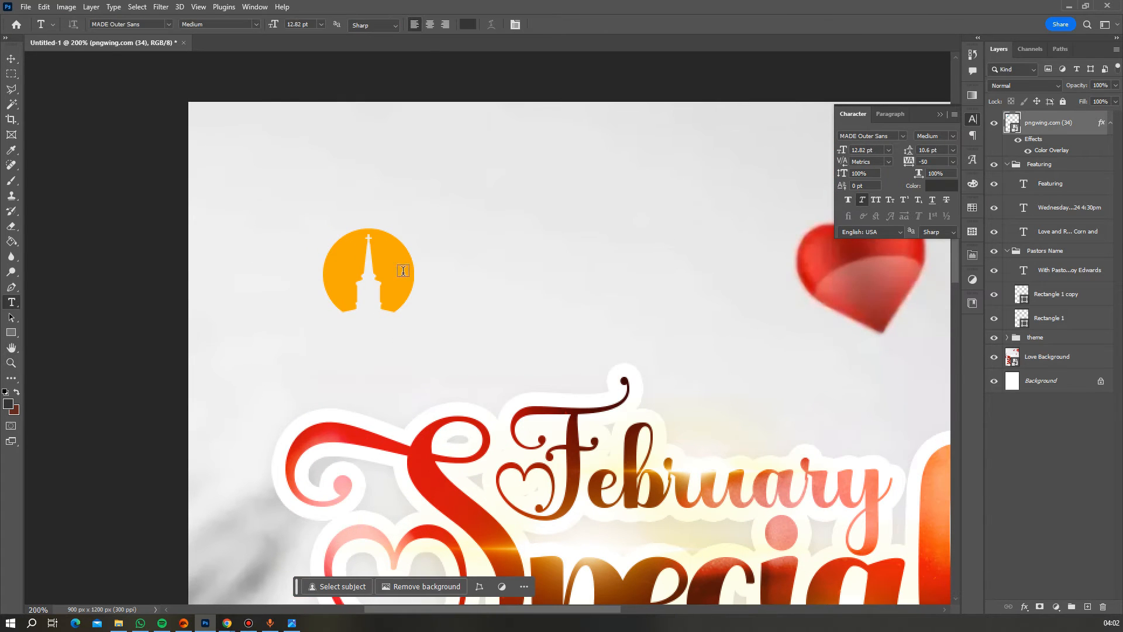
left_click(431, 255)
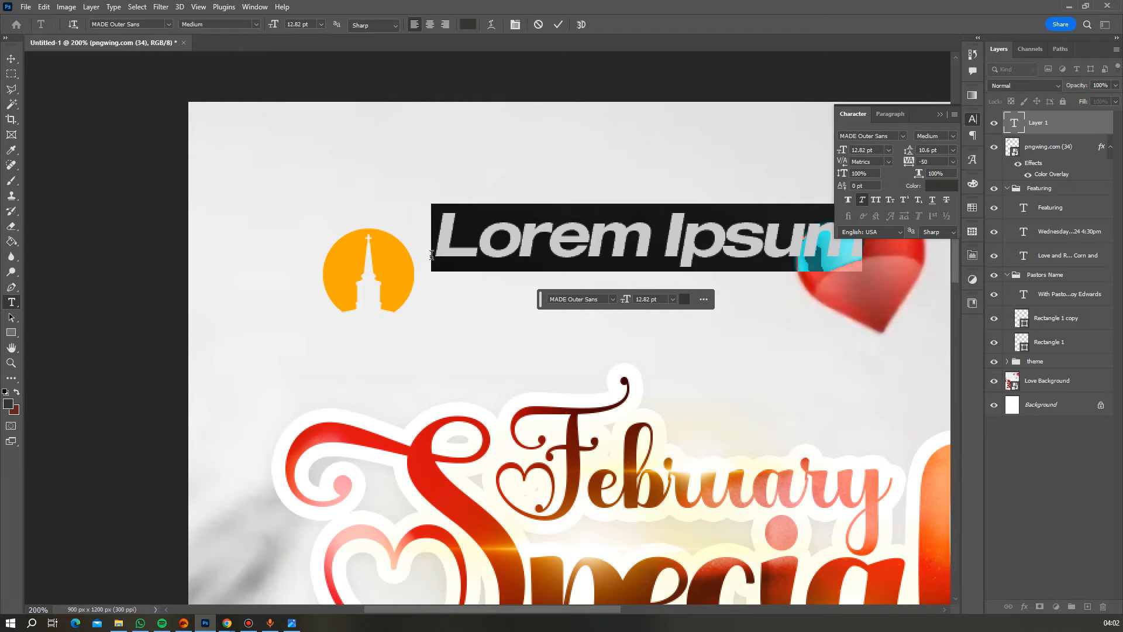
type("F")
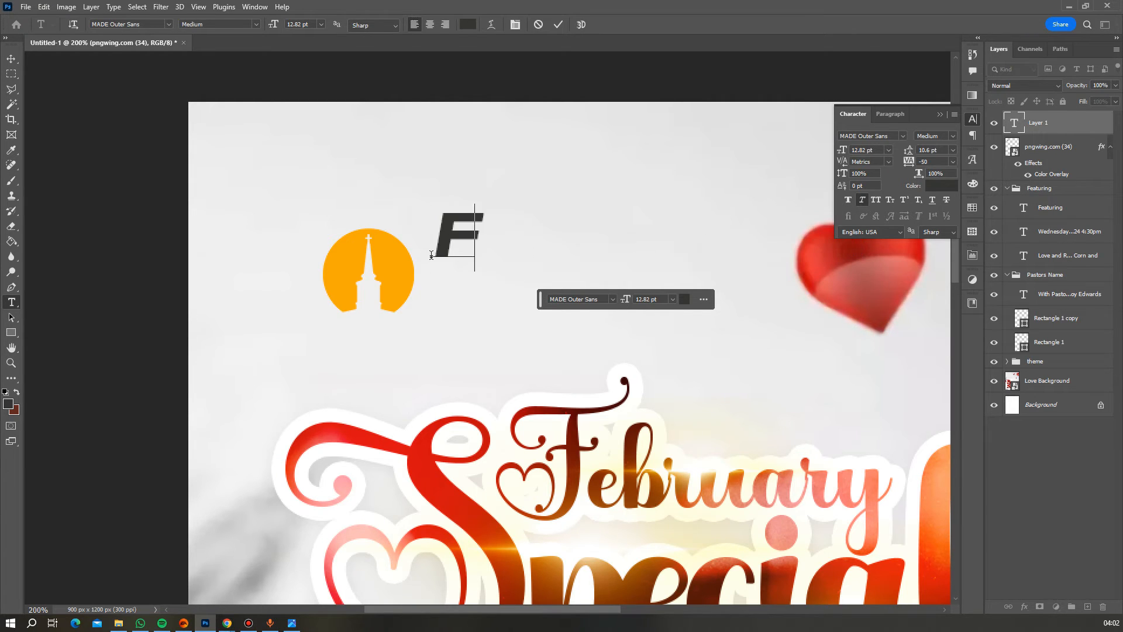
type("ree")
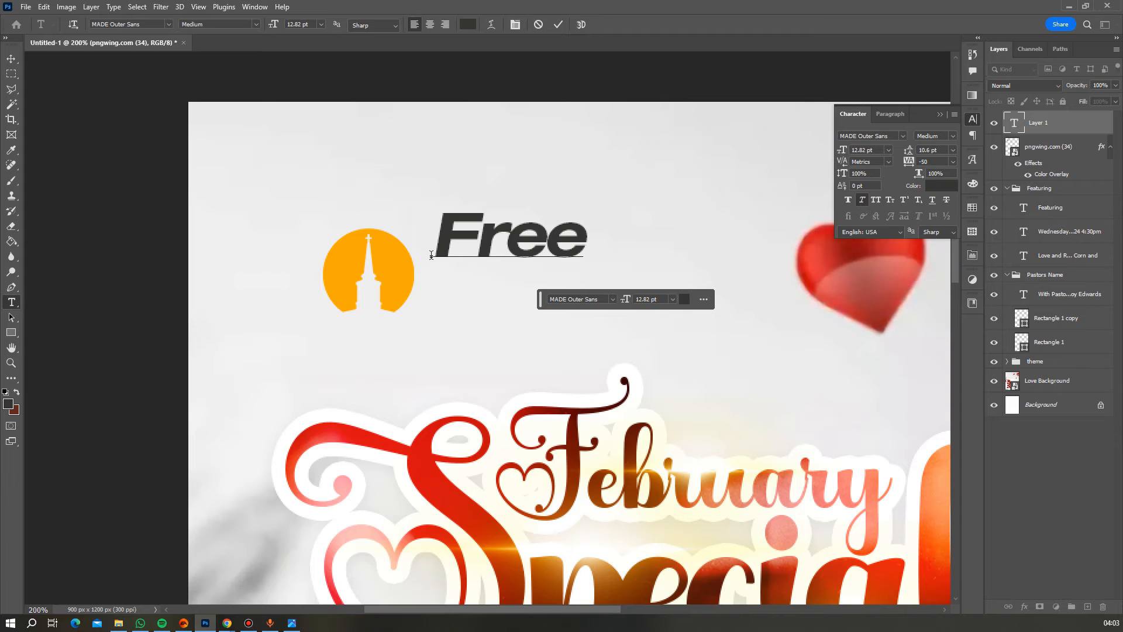
type("d")
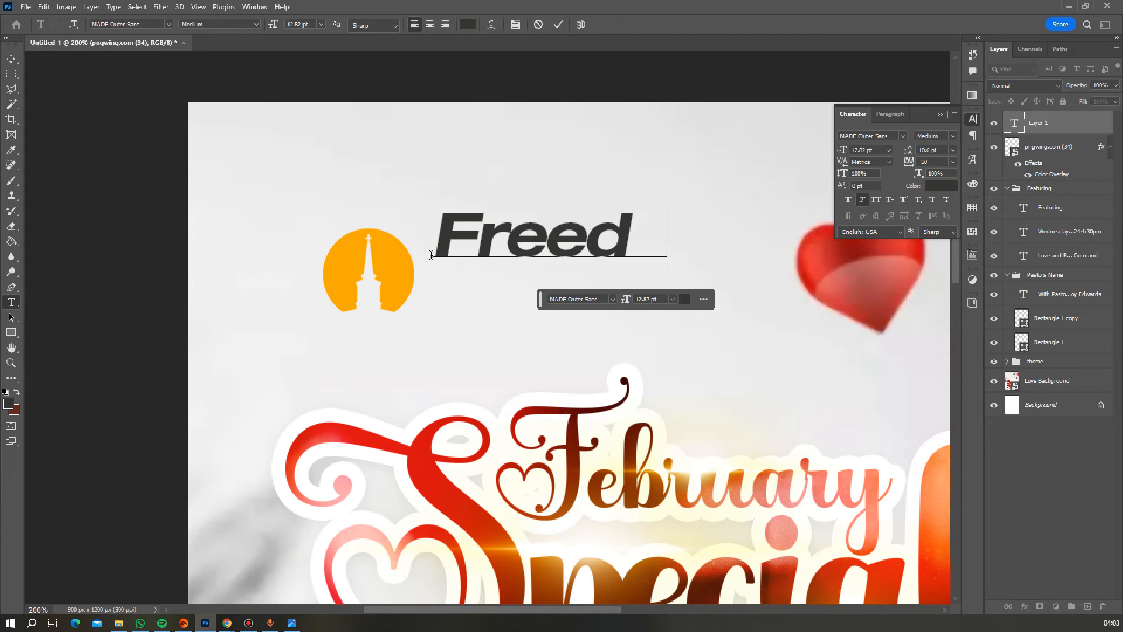
type("om City")
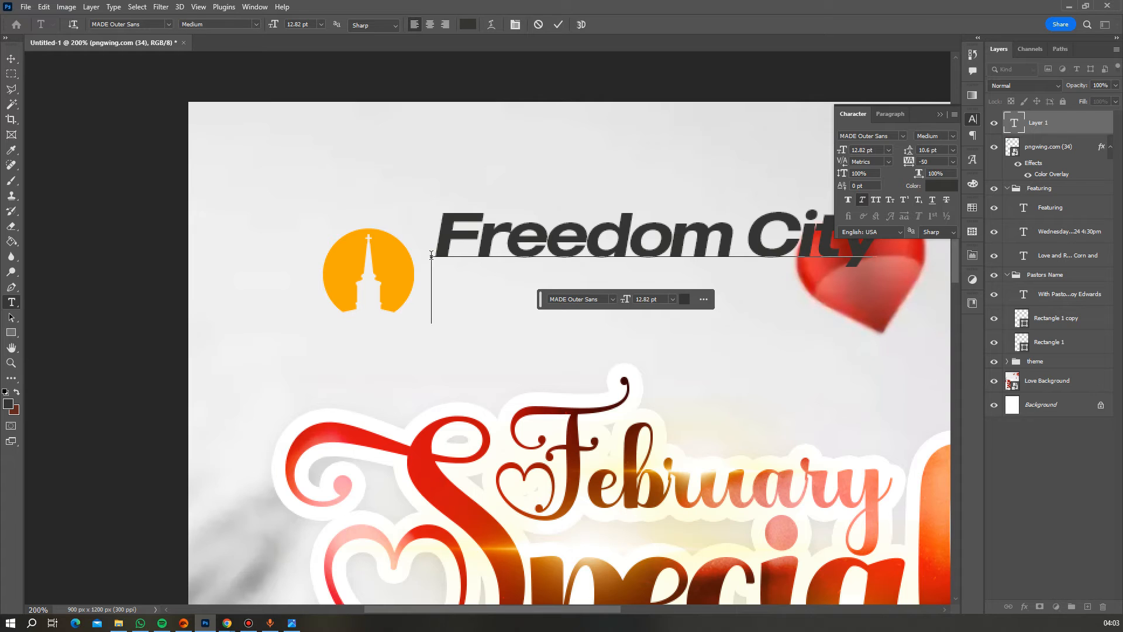
key("Return")
type("Owerr")
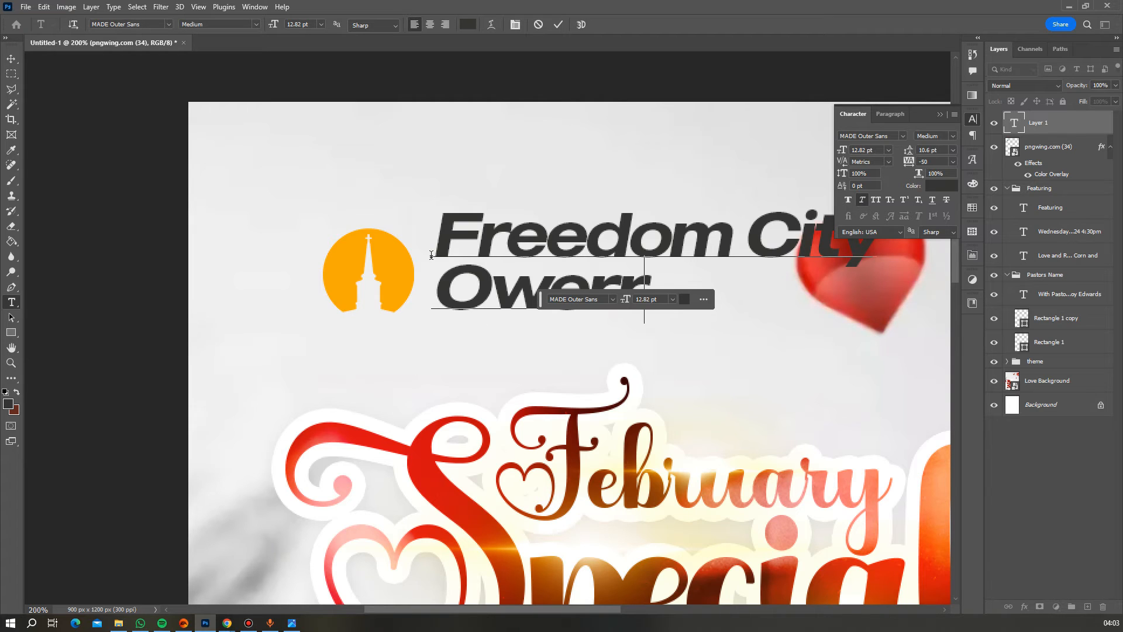
type("i")
key("ctrl+a")
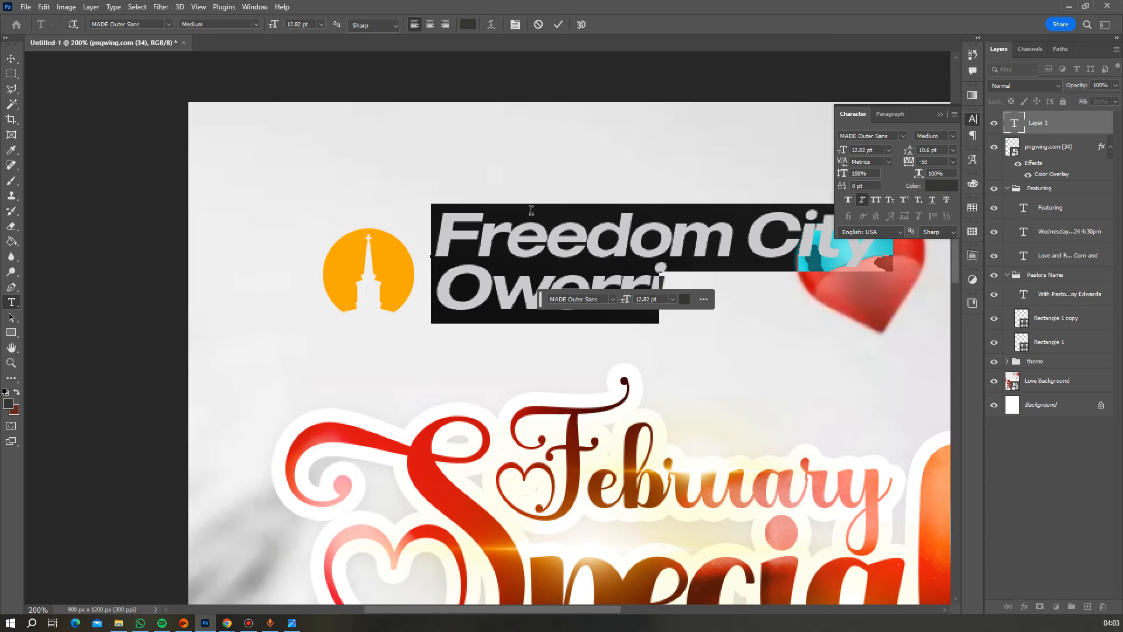
left_click(861, 200)
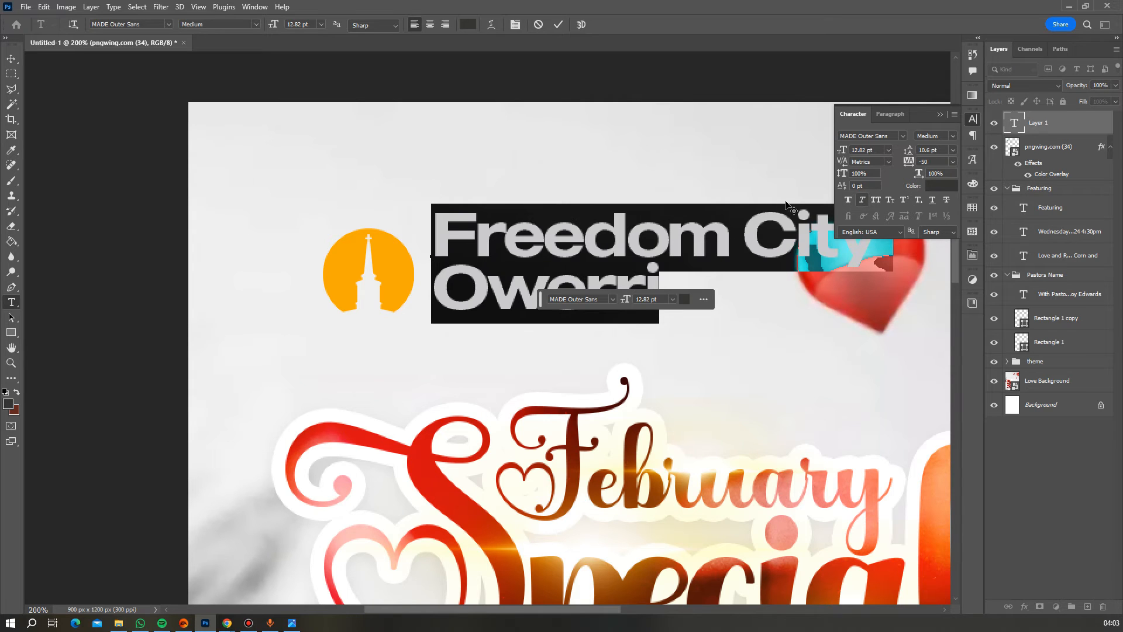
- Apply MTN Brighter Sans to the Freedom City Owerri text
left_click(166, 26)
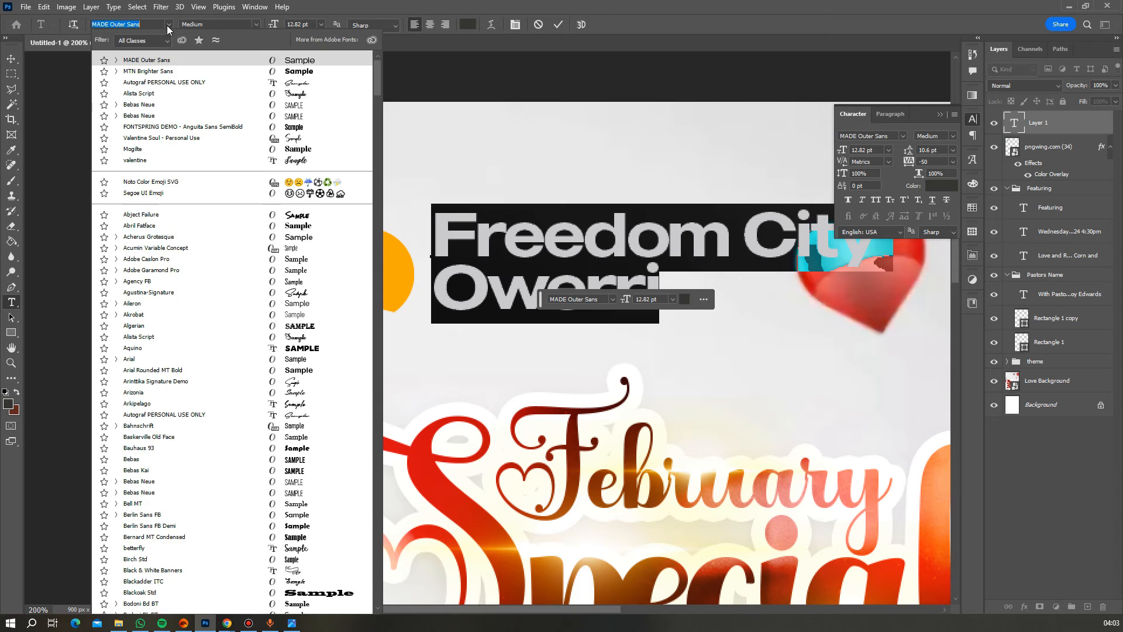
left_click(168, 72)
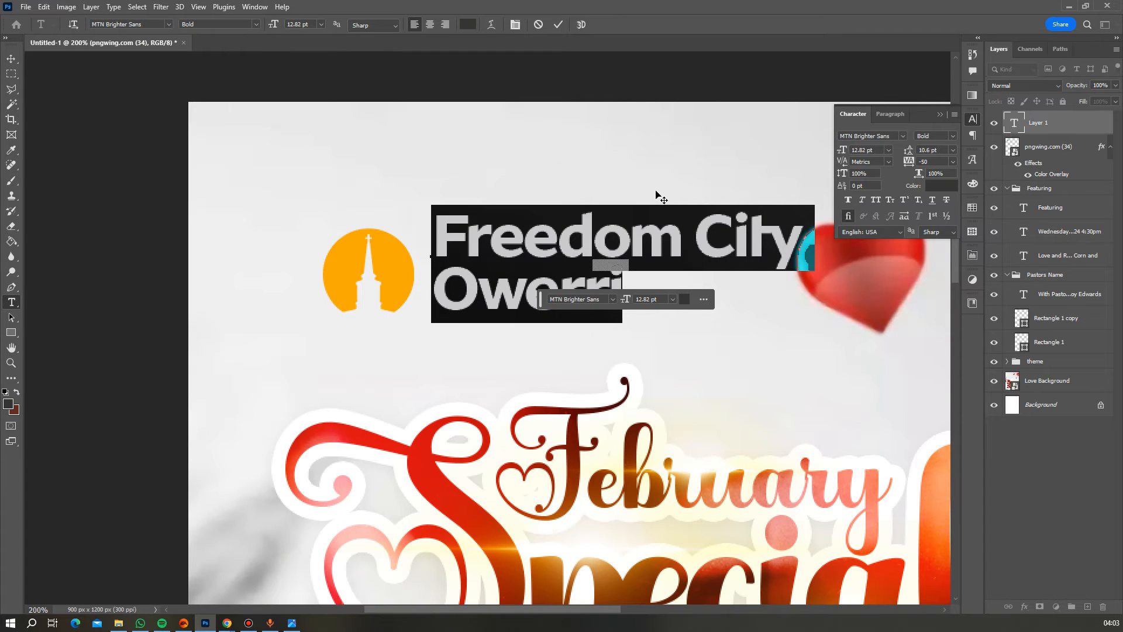
left_click(561, 26)
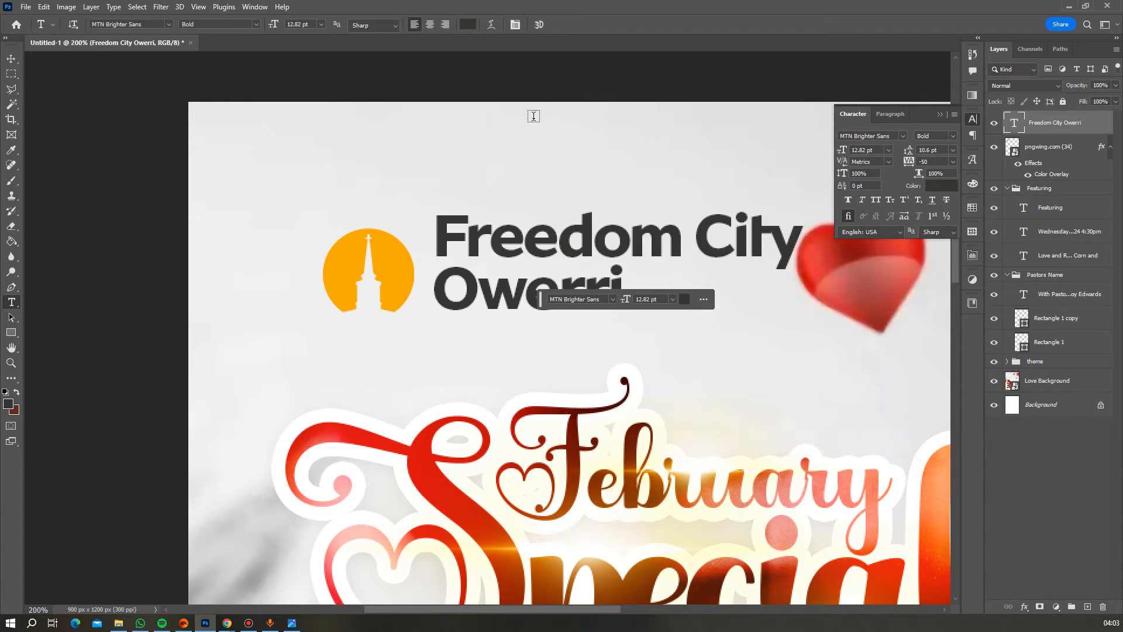
- Set the leading to 10 pt and keep tracking at -50
left_click(953, 151)
left_click(946, 206)
left_click(954, 152)
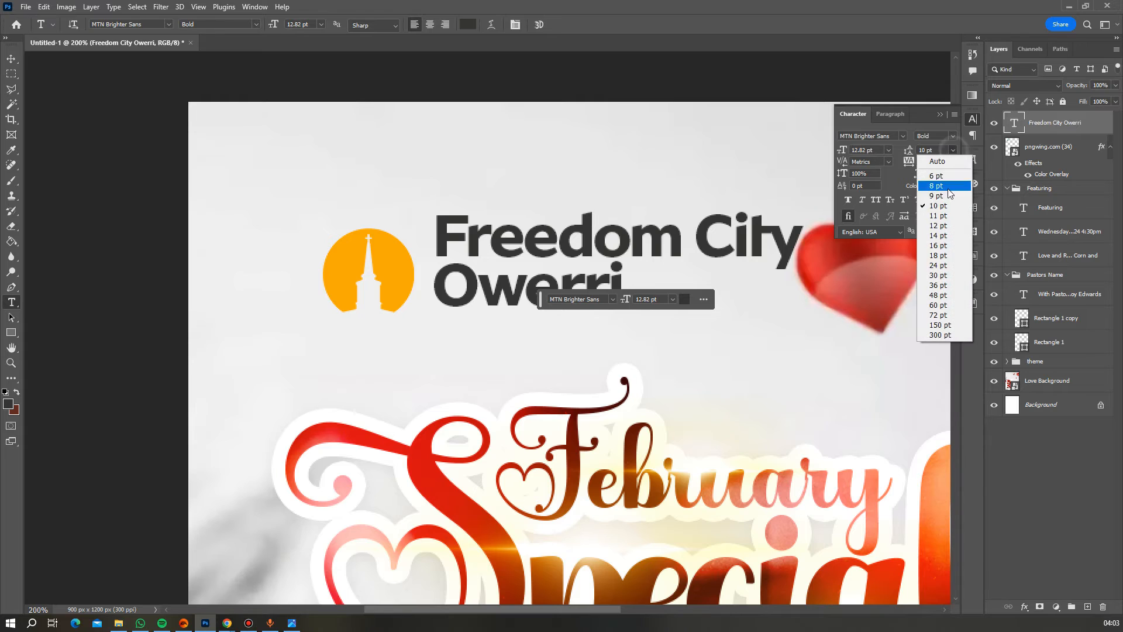
left_click(948, 200)
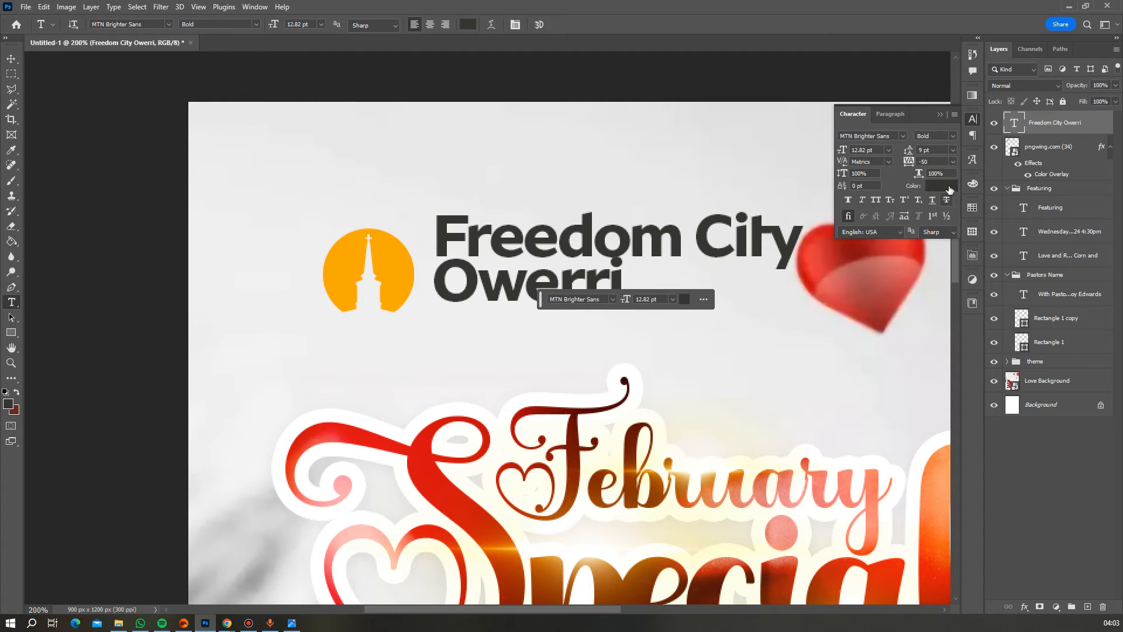
left_click(953, 150)
left_click(943, 206)
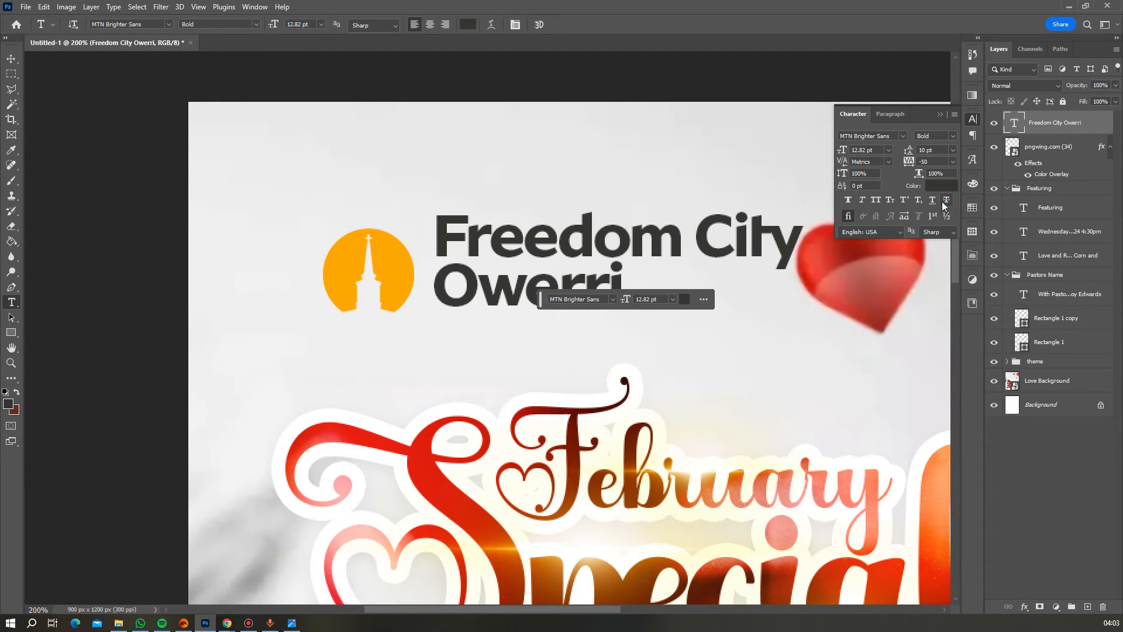
left_click(952, 162)
left_click(936, 180)
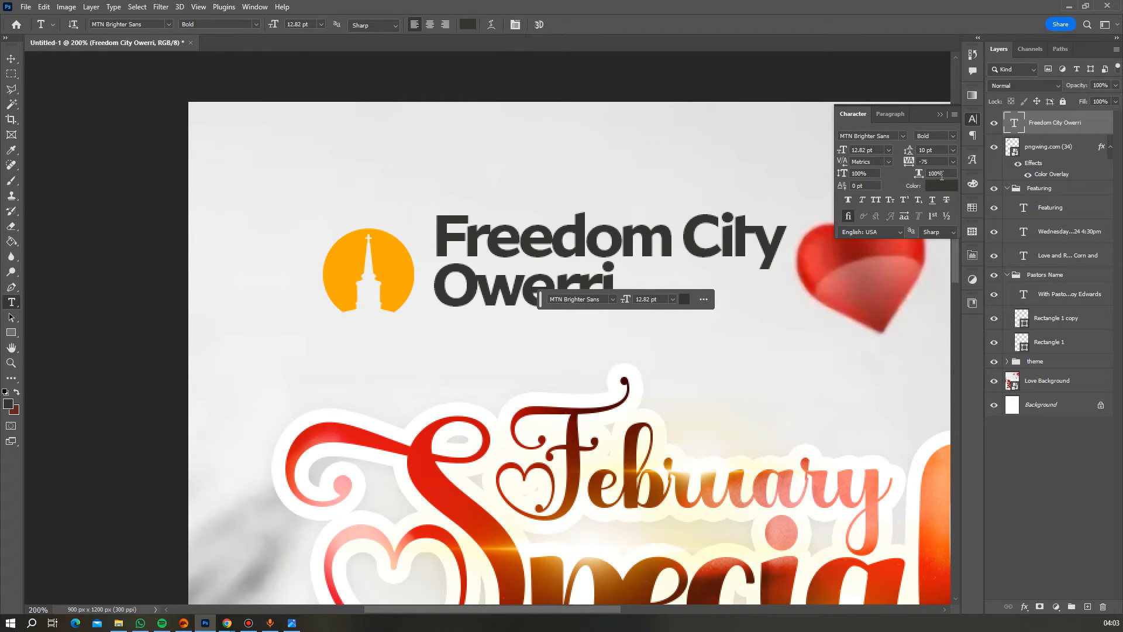
left_click(953, 162)
left_click(936, 190)
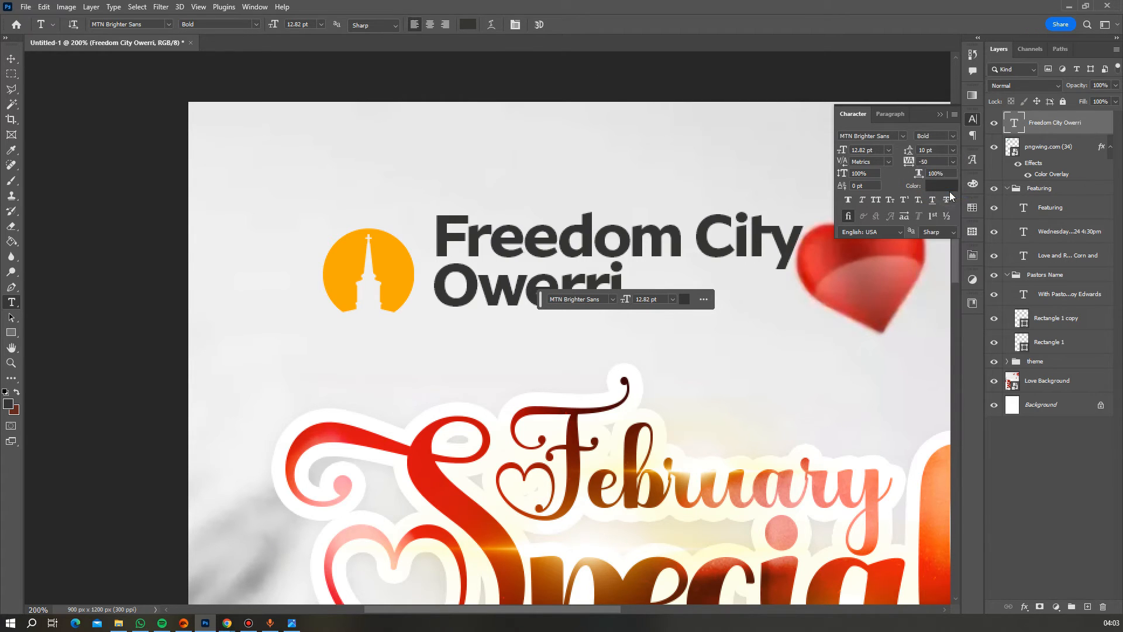
- Scale the church name to about 83% and nudge it slightly up and left
left_click(11, 58)
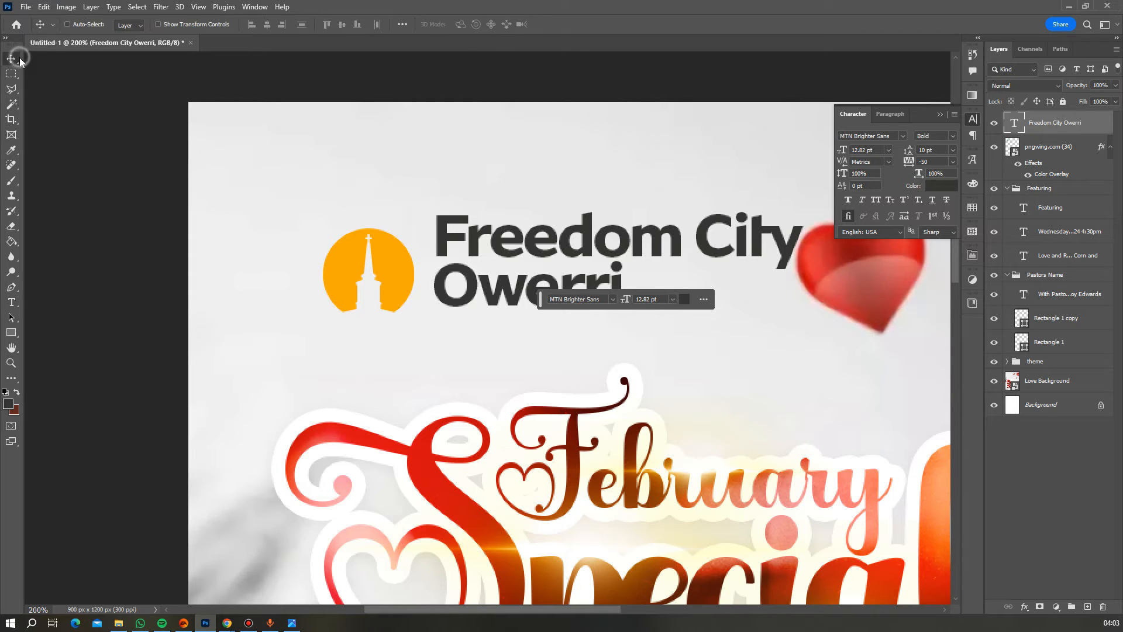
left_click_drag(512, 237, 511, 254)
key("ctrl+t")
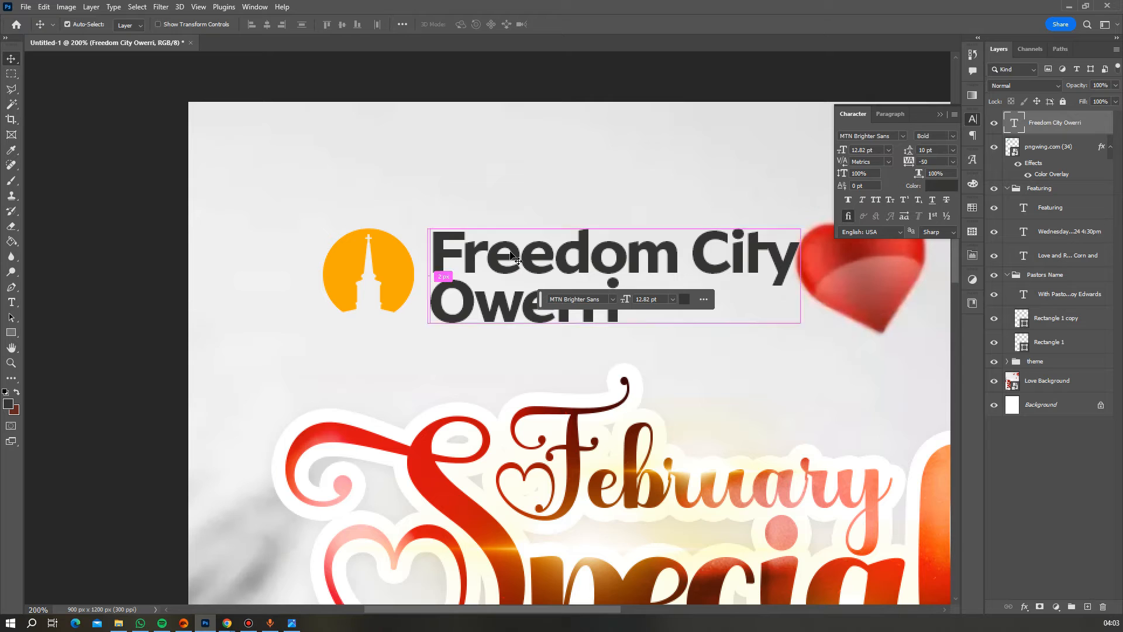
left_click_drag(799, 281, 739, 292)
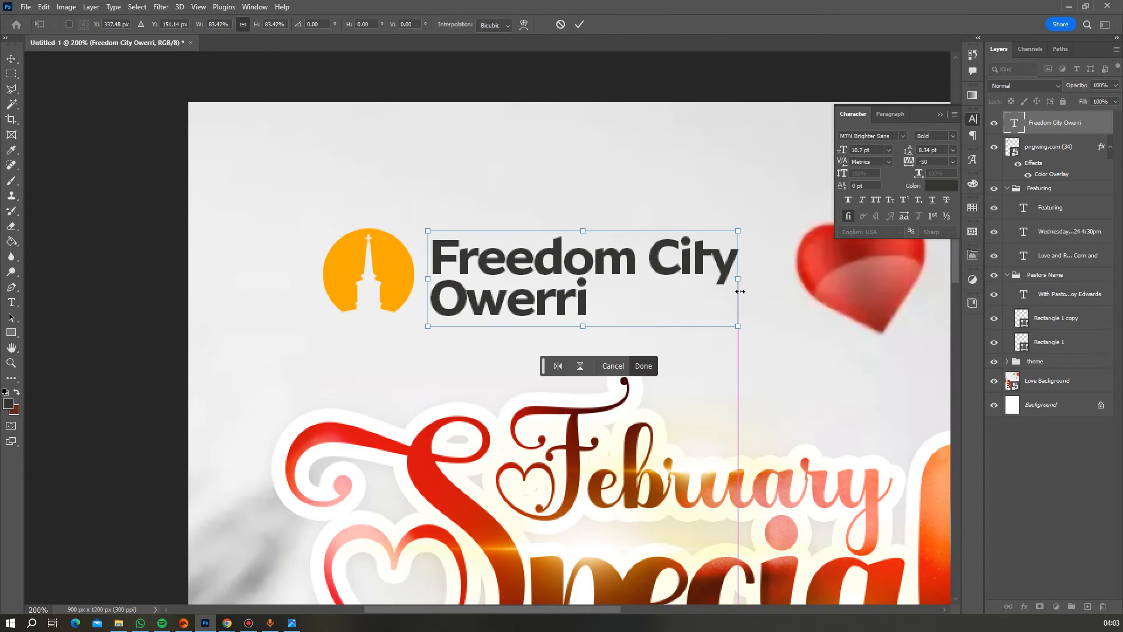
key("Return")
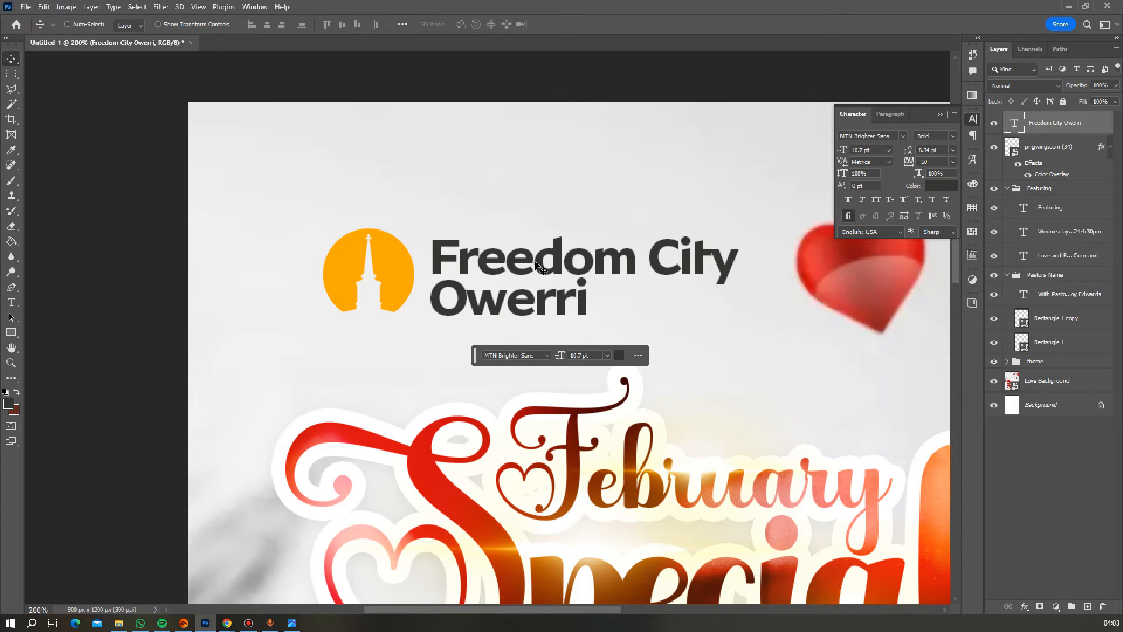
left_click_drag(546, 261, 541, 258)
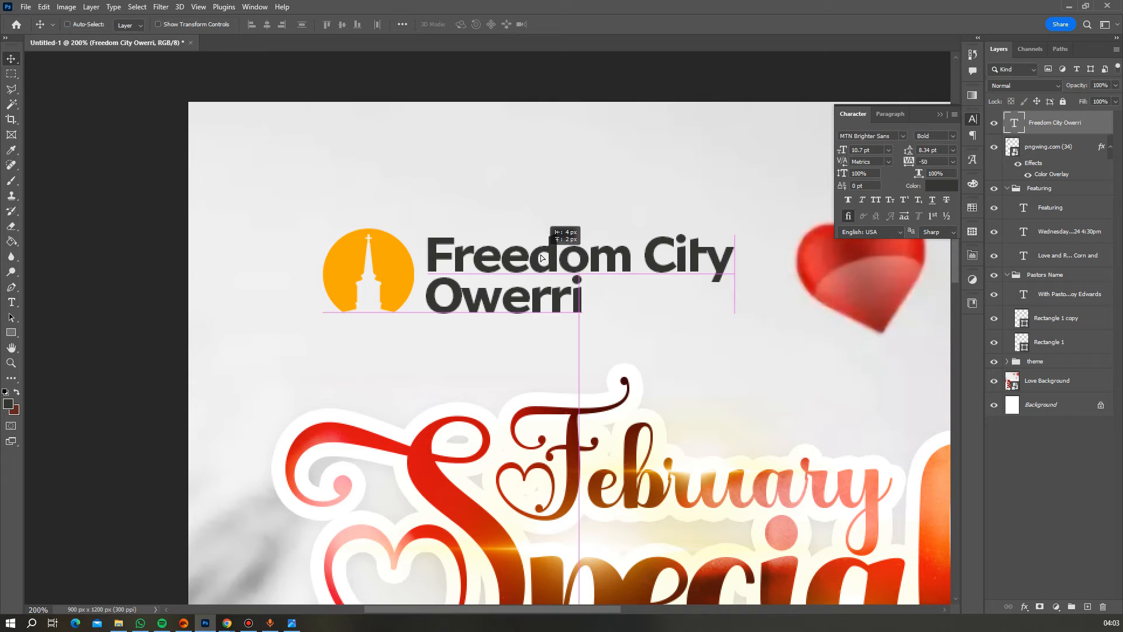
left_click_drag(541, 258, 541, 258)
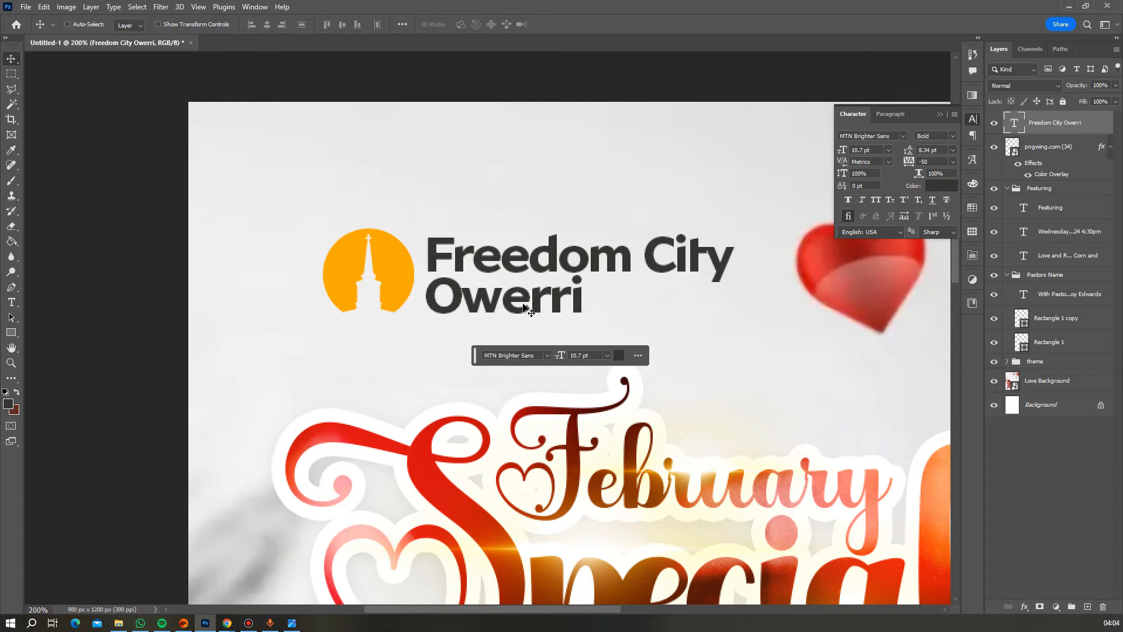
- Make the Freedom City Owerri text black (000000)
double_click(473, 299)
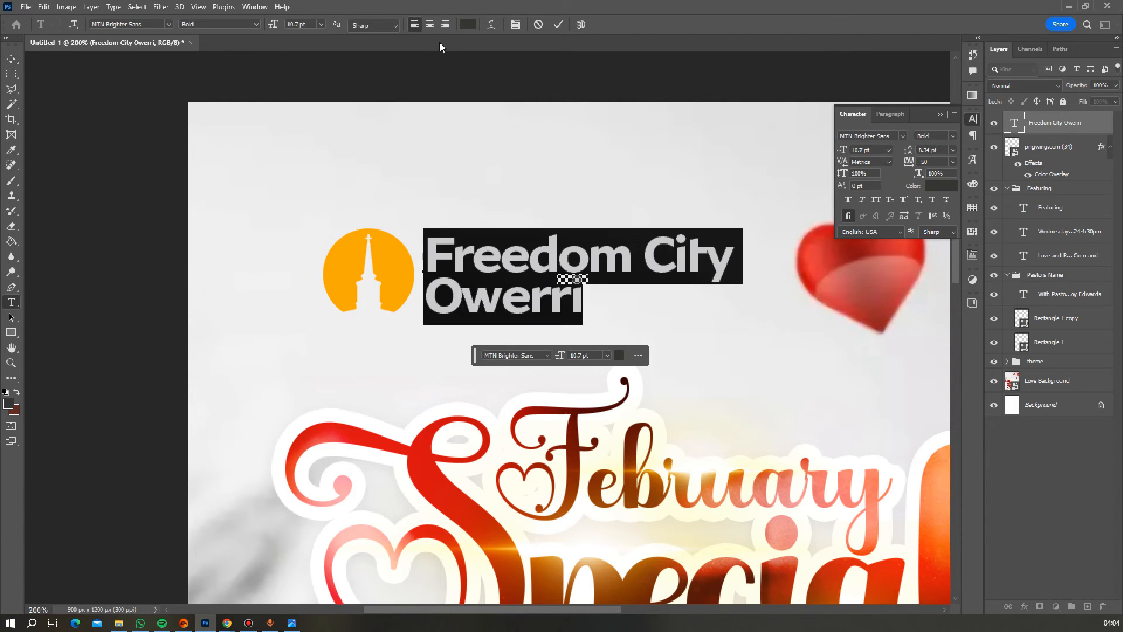
left_click(473, 28)
left_click_drag(649, 510, 678, 517)
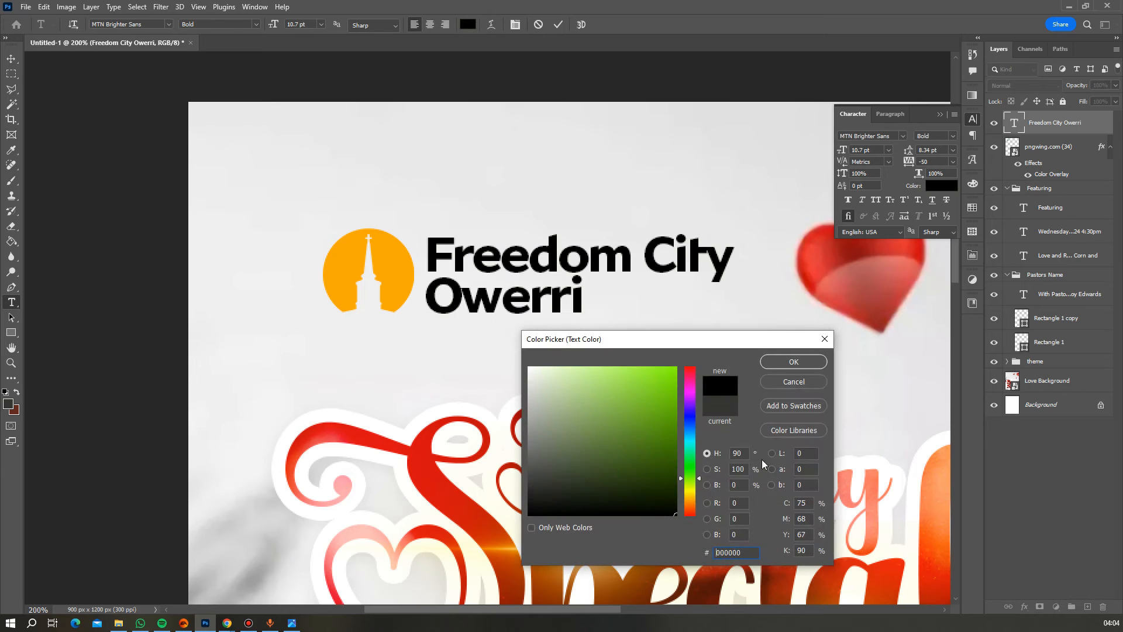
left_click(780, 361)
left_click(554, 27)
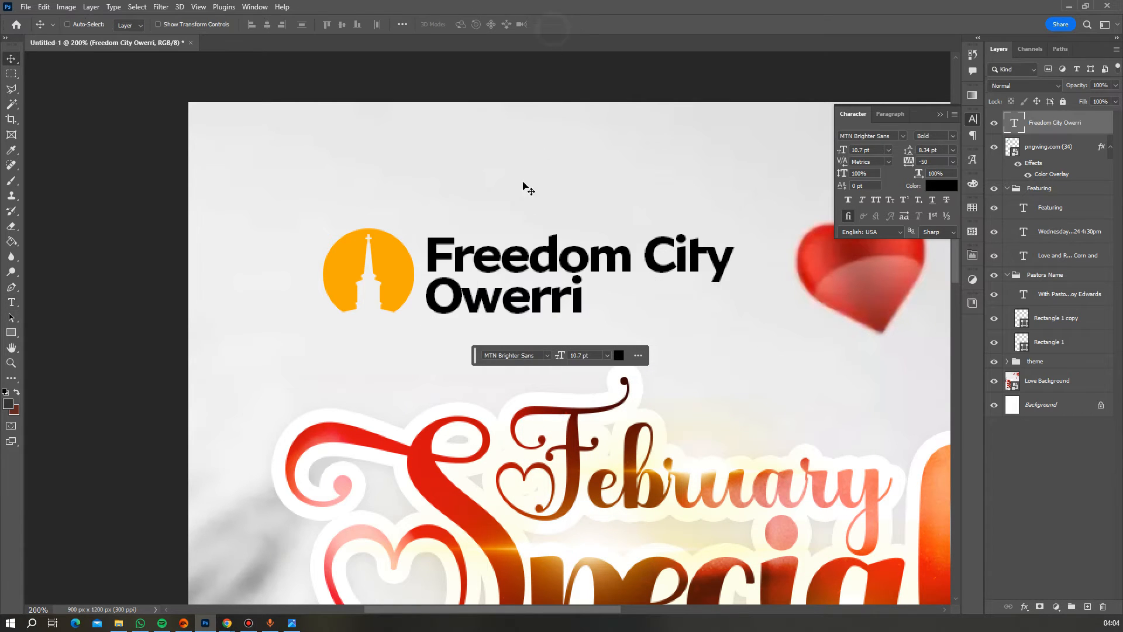
- Type the 6 pt tagline '... equiping the people for God's work' below the church name
left_click(439, 349)
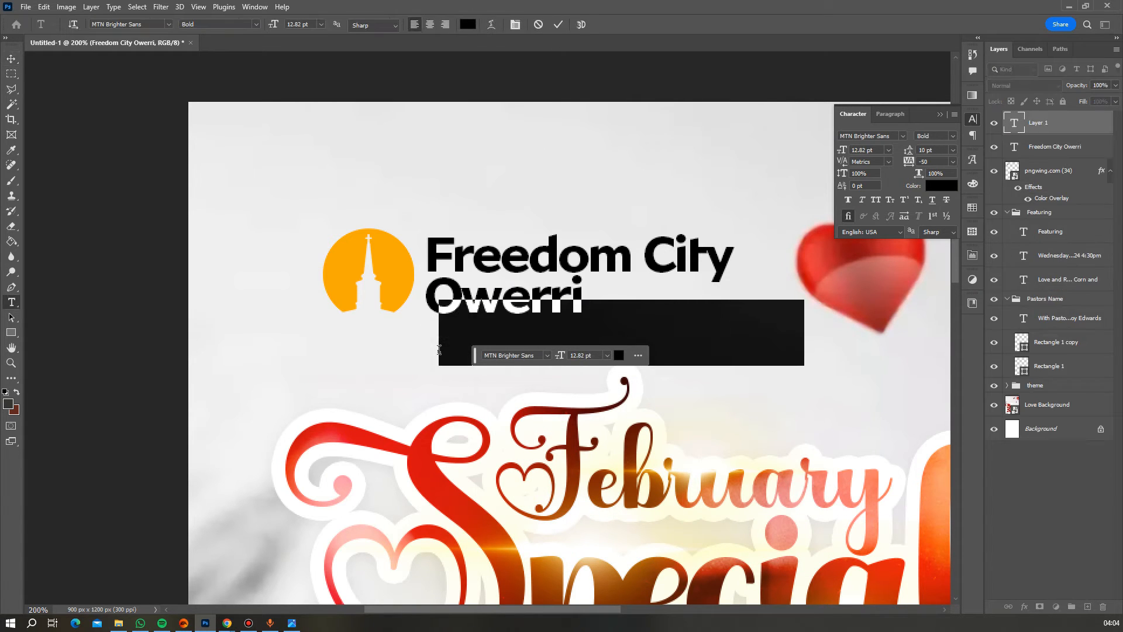
type("..")
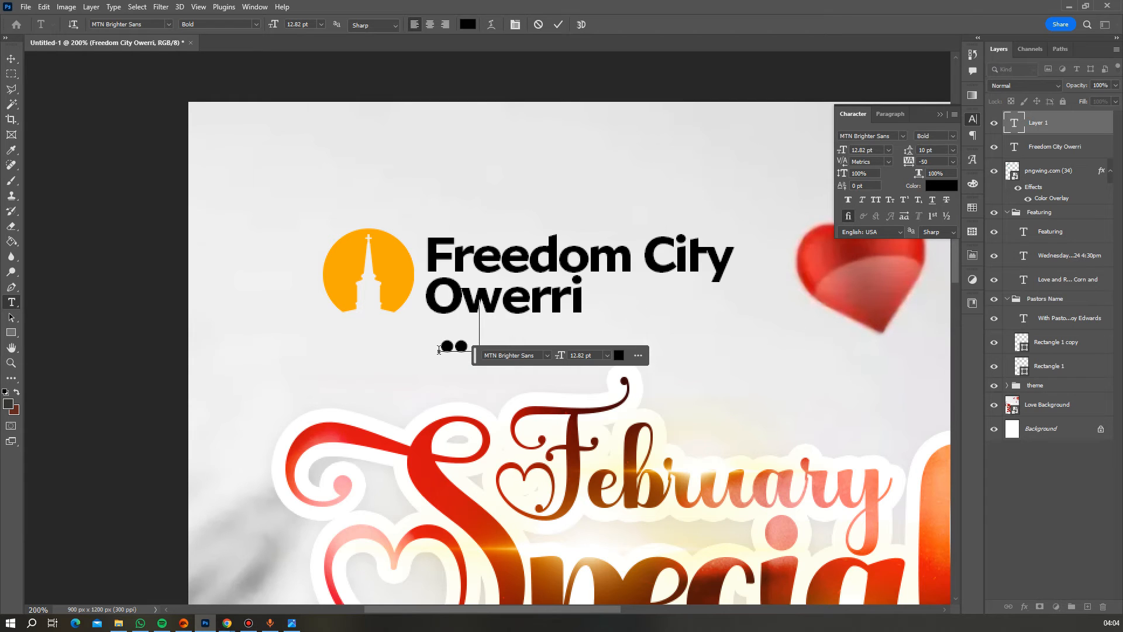
type(".equiping the peo")
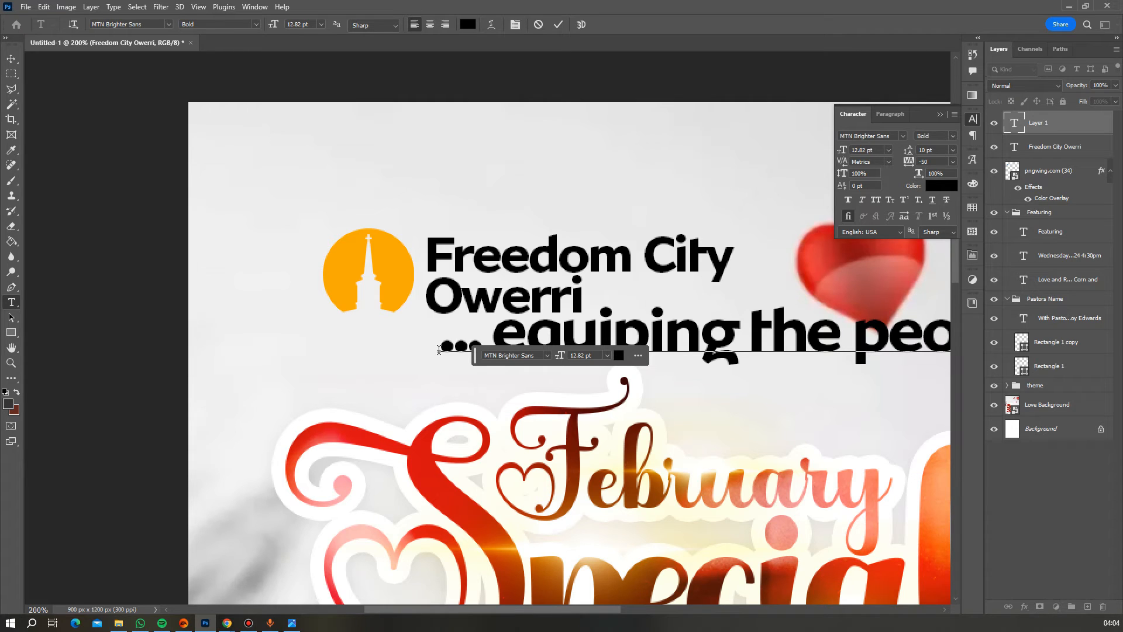
key("ctrl+a")
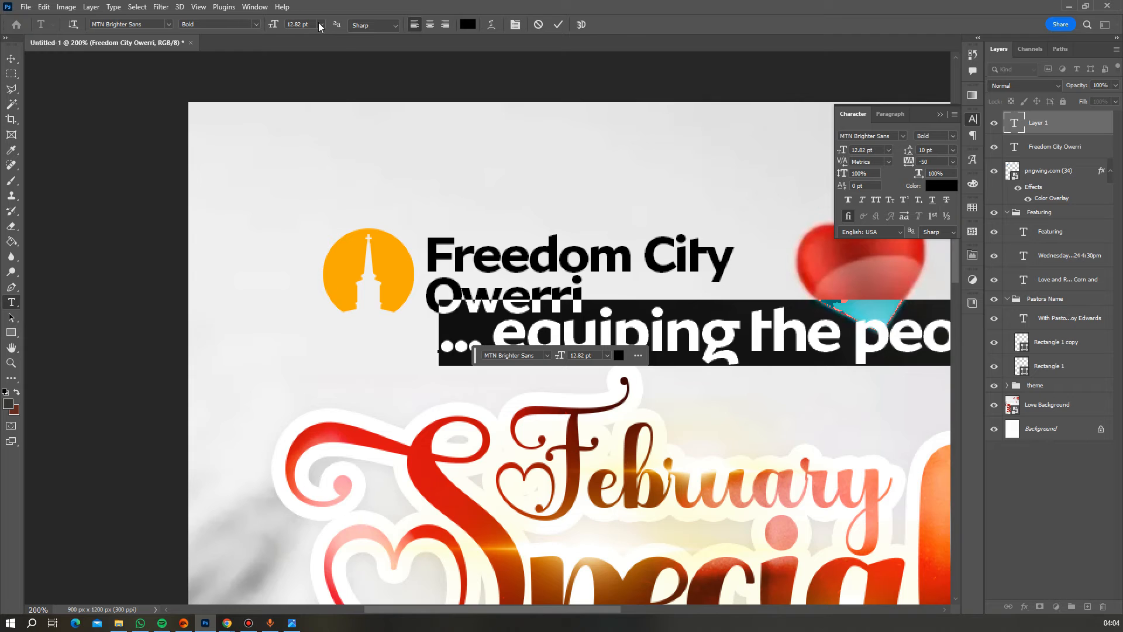
left_click(320, 25)
left_click(315, 51)
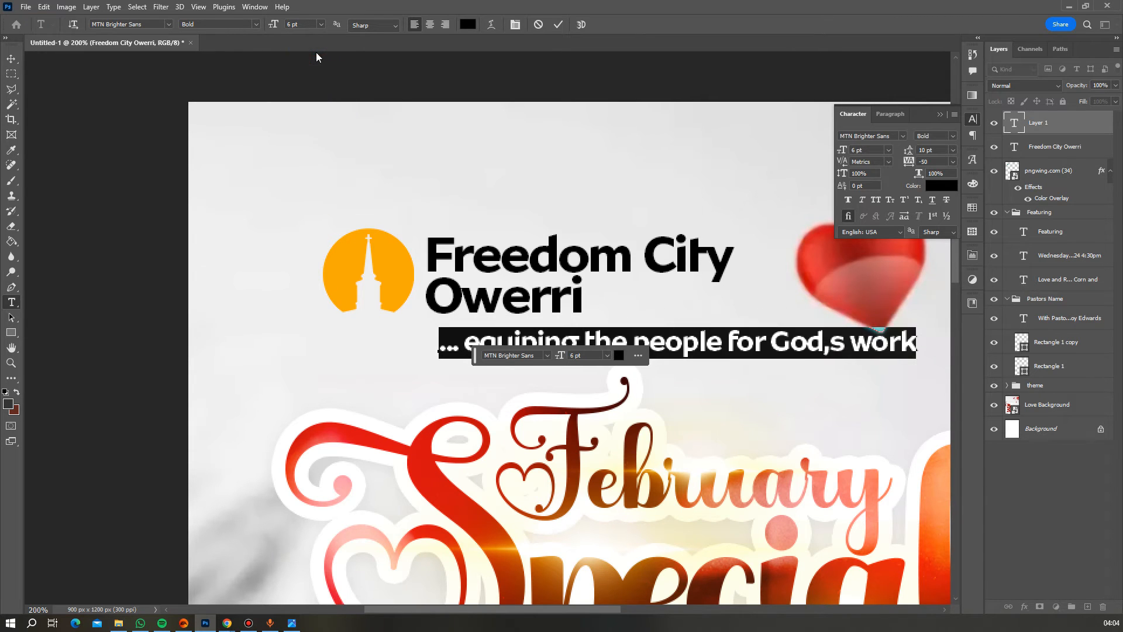
left_click(830, 347)
key("Left")
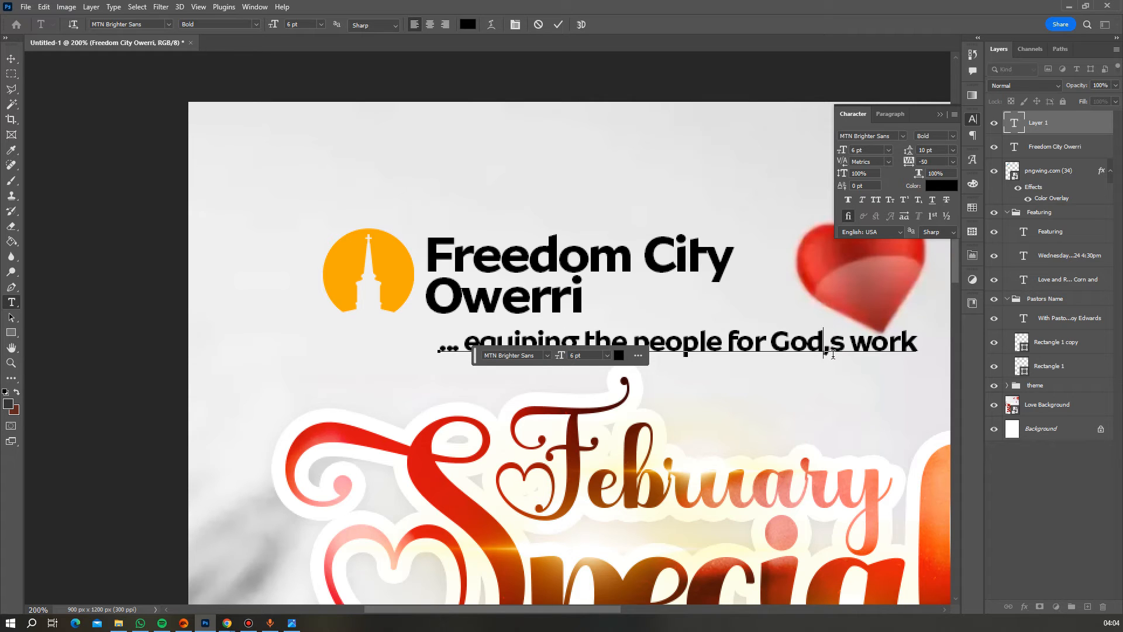
key("Delete")
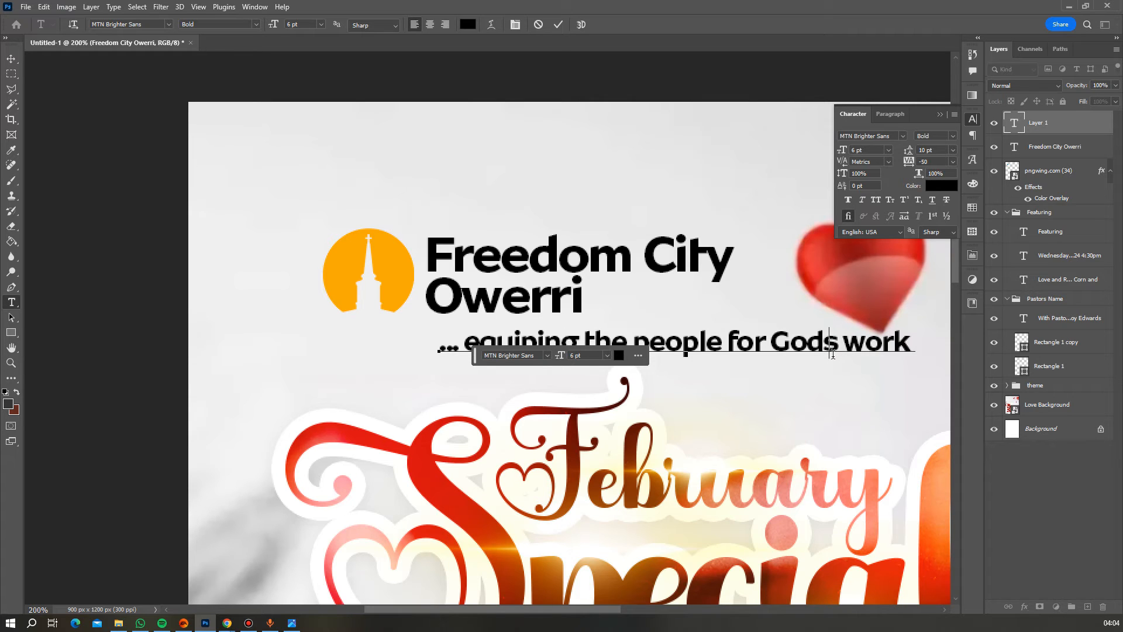
type("'")
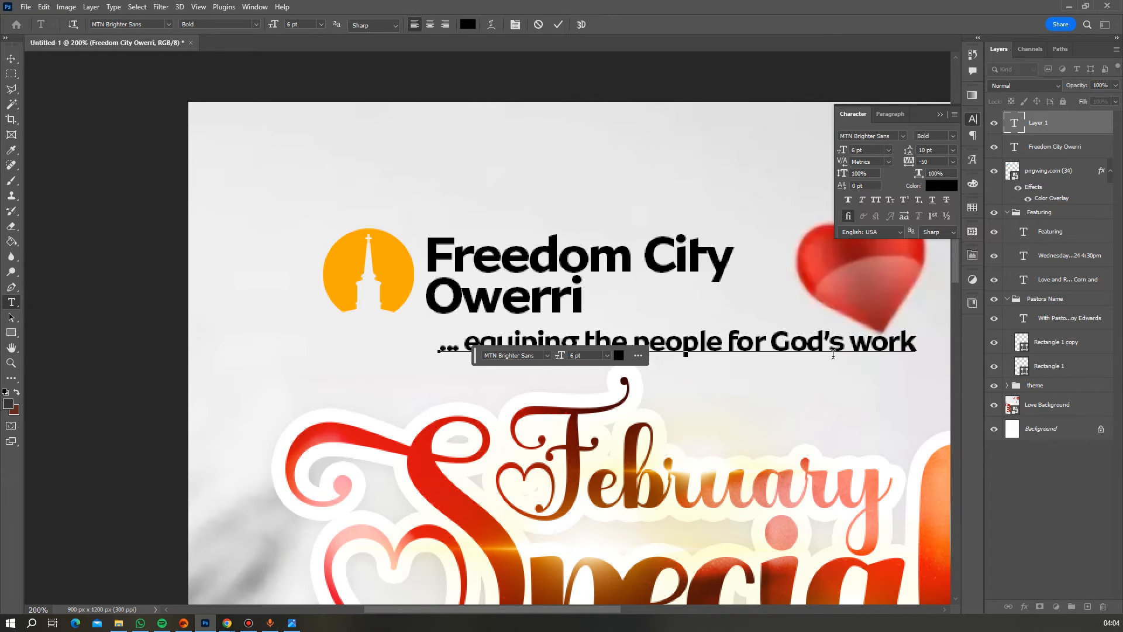
left_click(560, 25)
- Shrink the tagline to about 60% width and position it beneath Owerri
key("v")
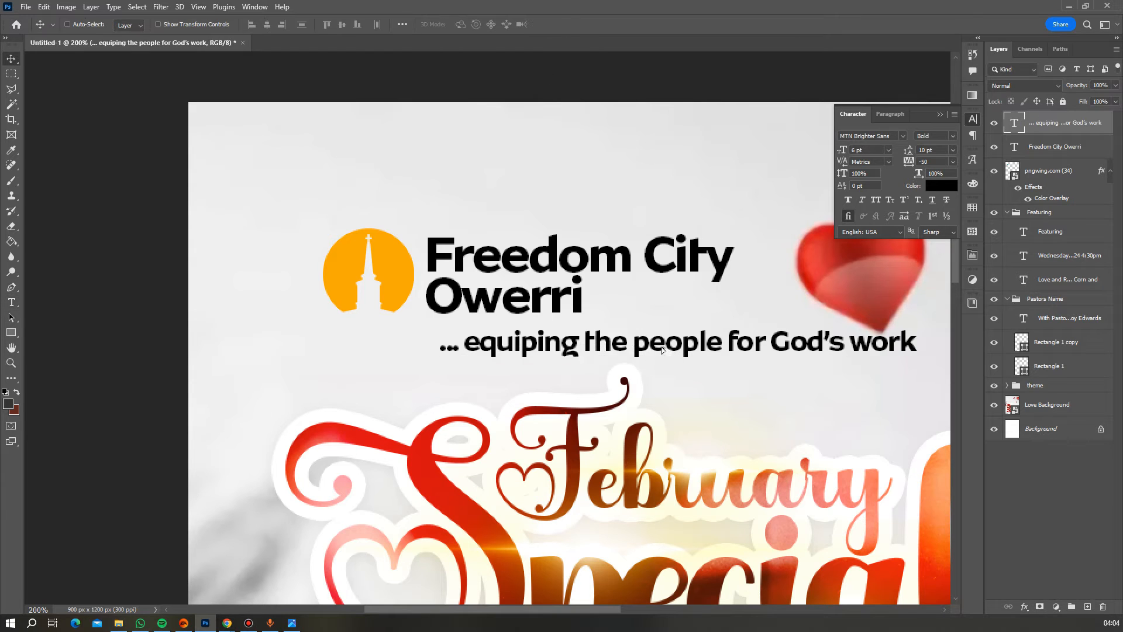
left_click_drag(669, 356, 658, 338)
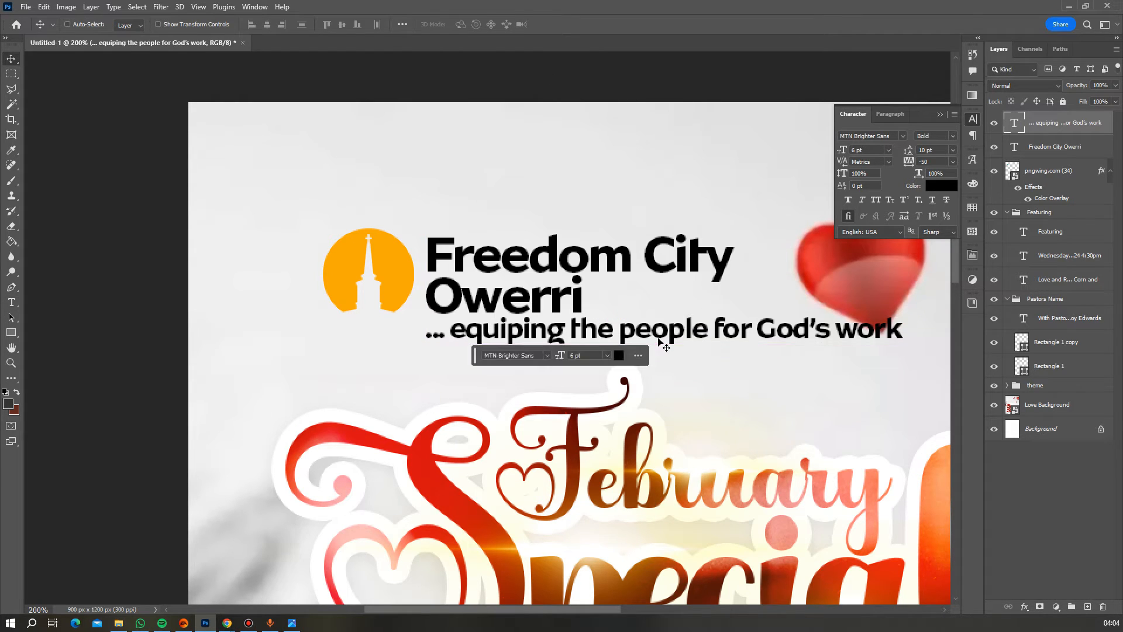
key("ctrl+t")
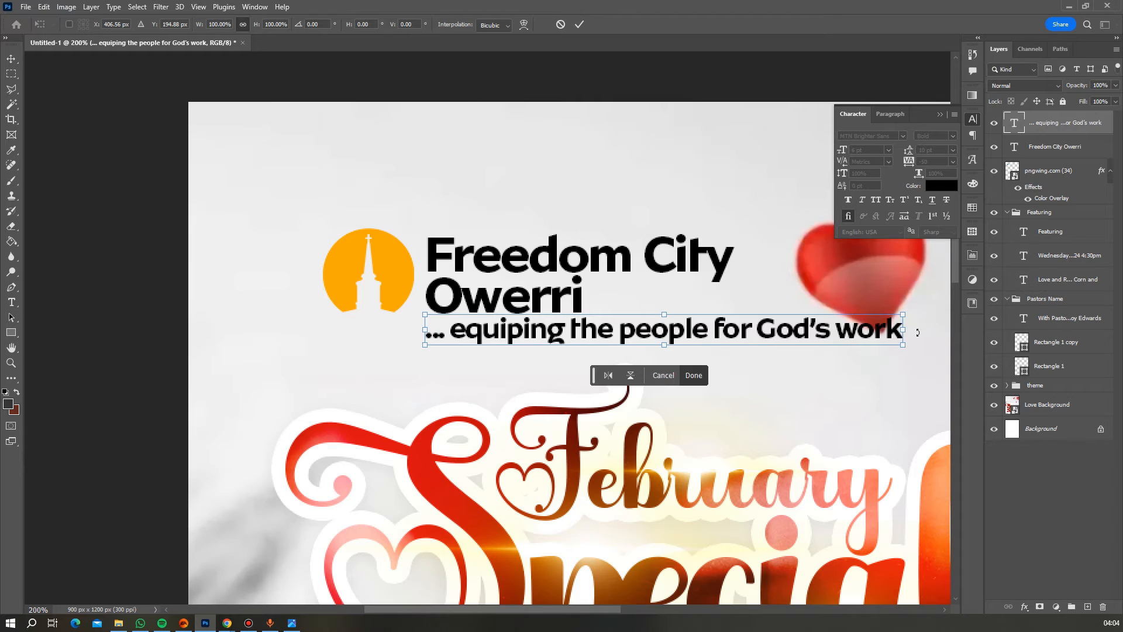
left_click_drag(905, 333, 720, 339)
key("Return")
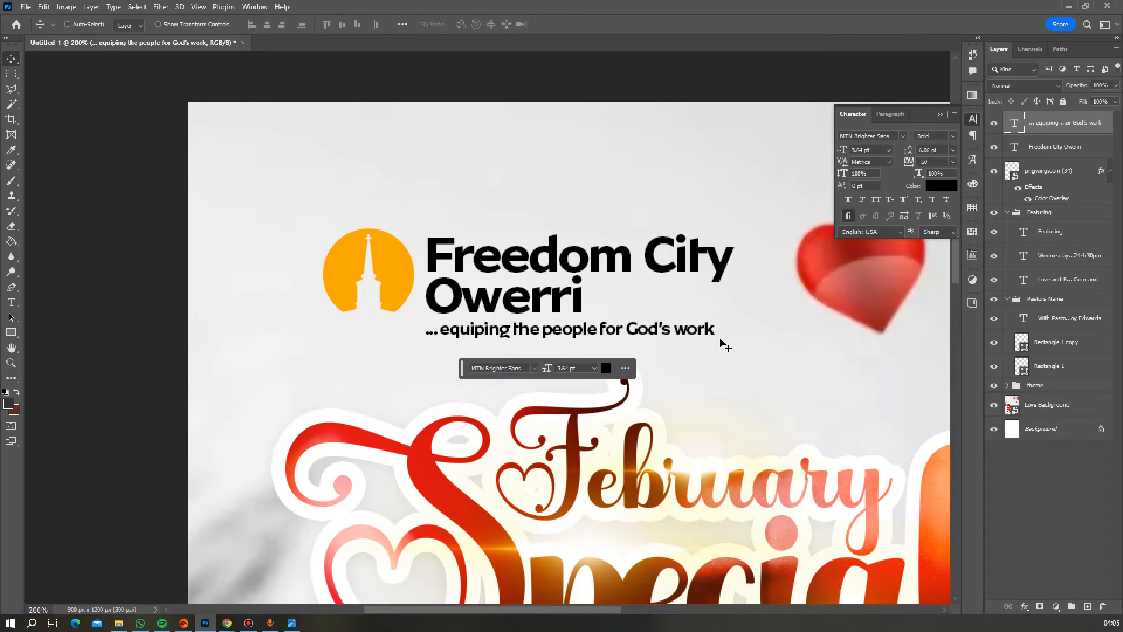
left_click_drag(614, 330, 619, 328)
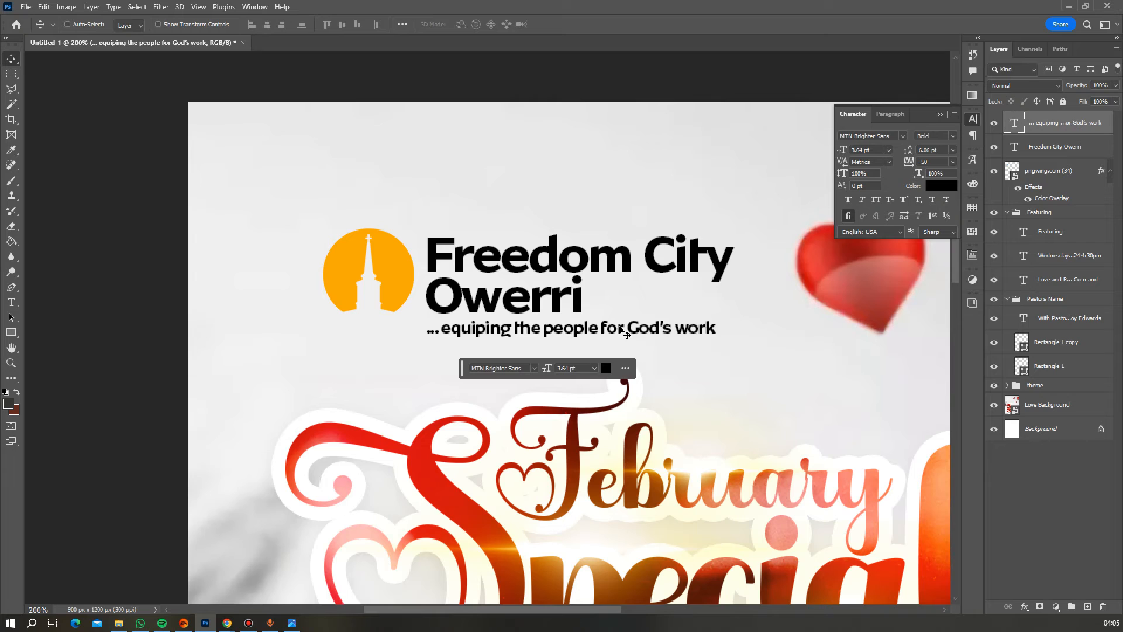
key("Up")
key("Up")
key("Down")
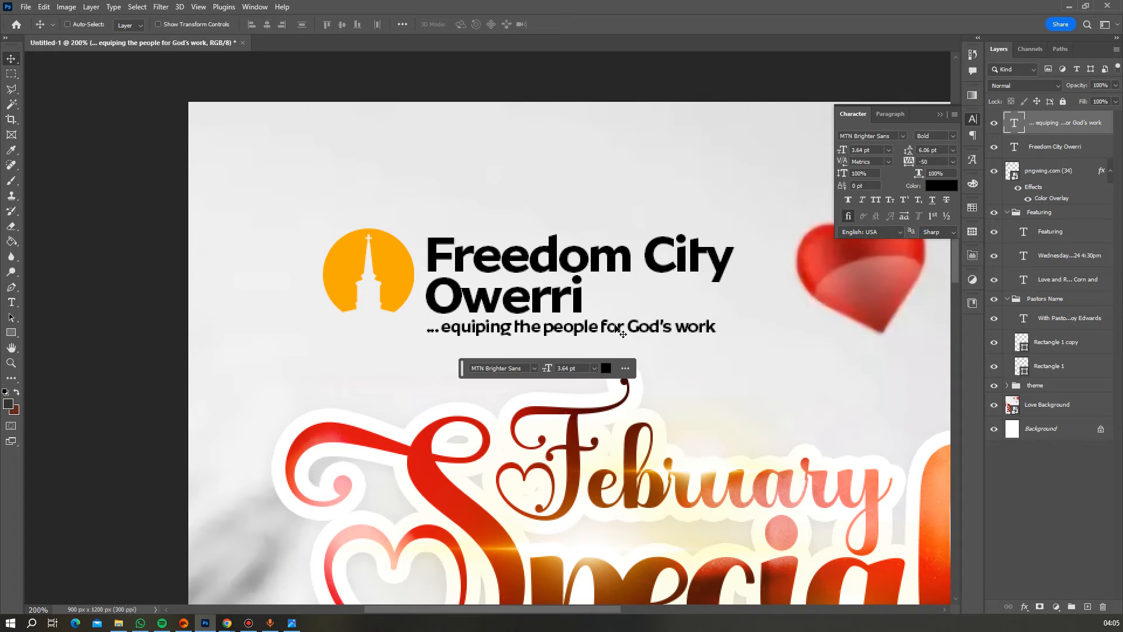
left_click(11, 363)
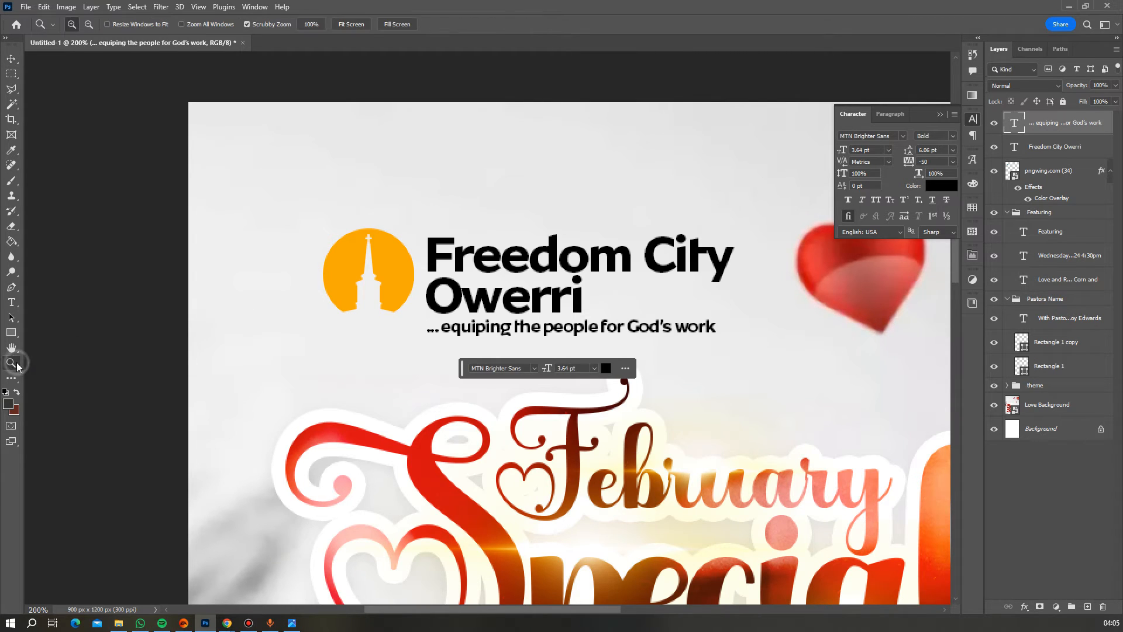
- Group the logo, name and tagline layers as 'Logo' and collapse the other groups
left_click(632, 326, "alt")
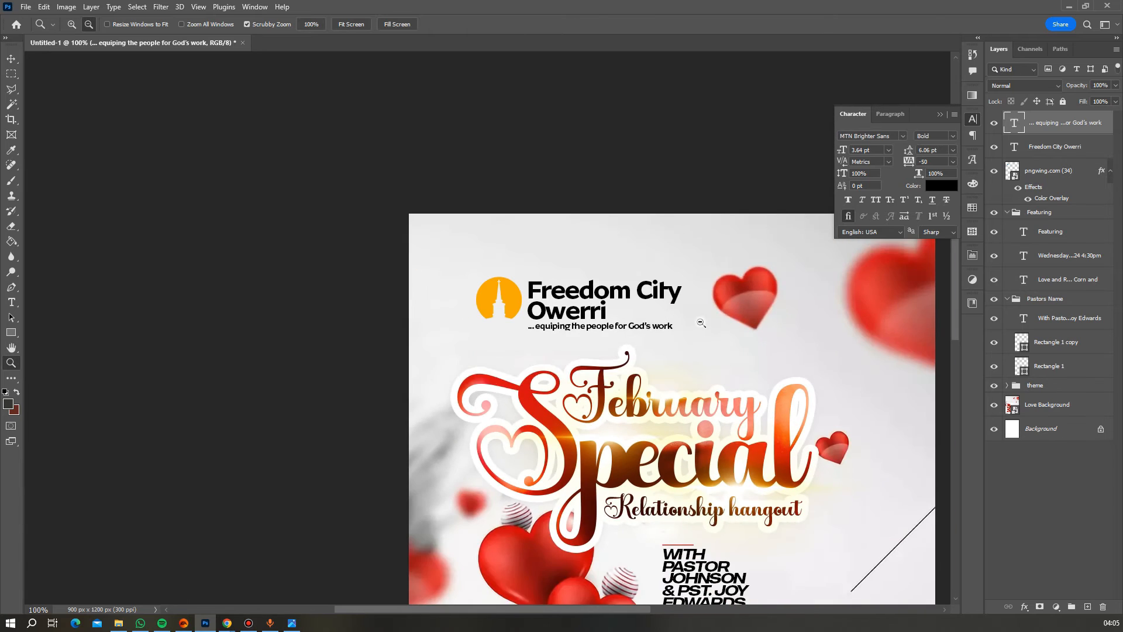
left_click(772, 324, "alt")
scroll(772, 324, "down", 3)
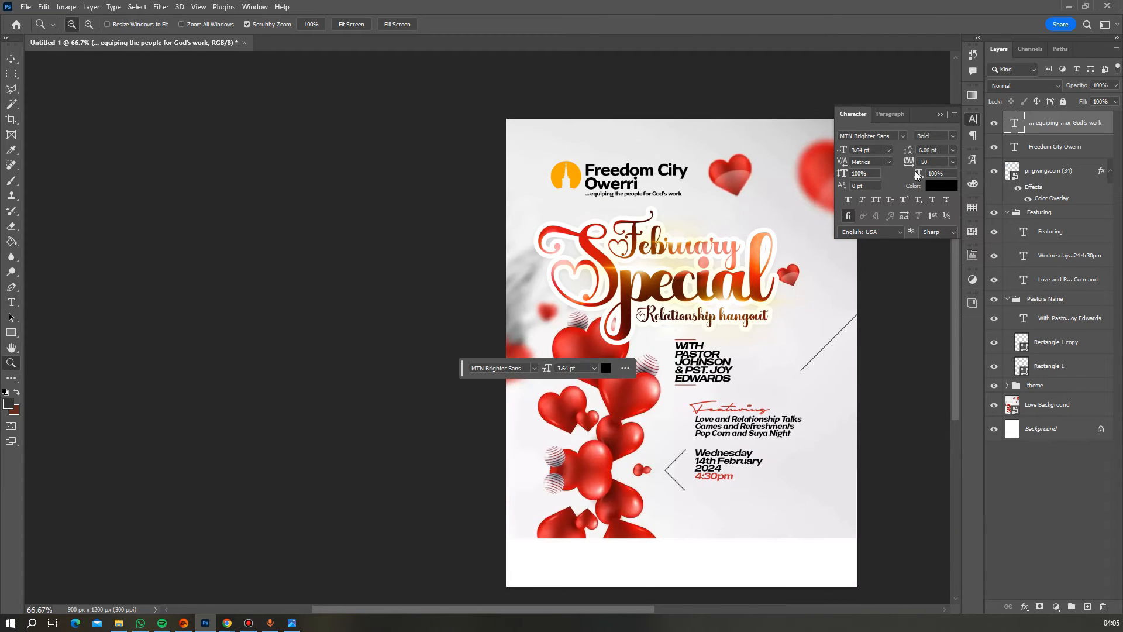
left_click(1060, 151, "shift")
left_click(1060, 171, "shift")
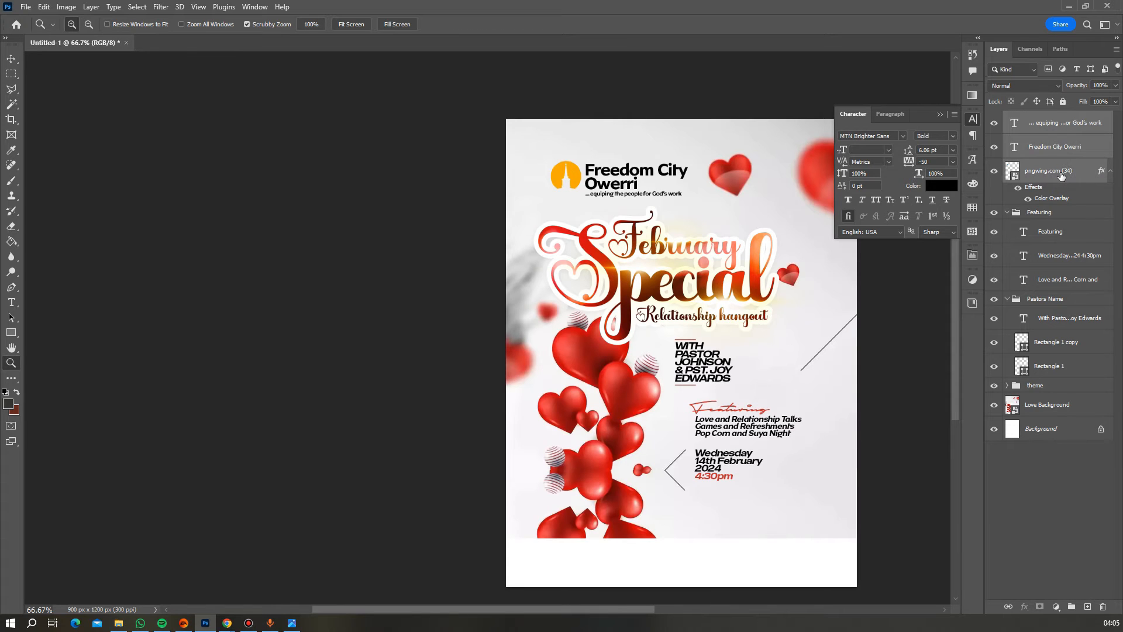
key("ctrl+g")
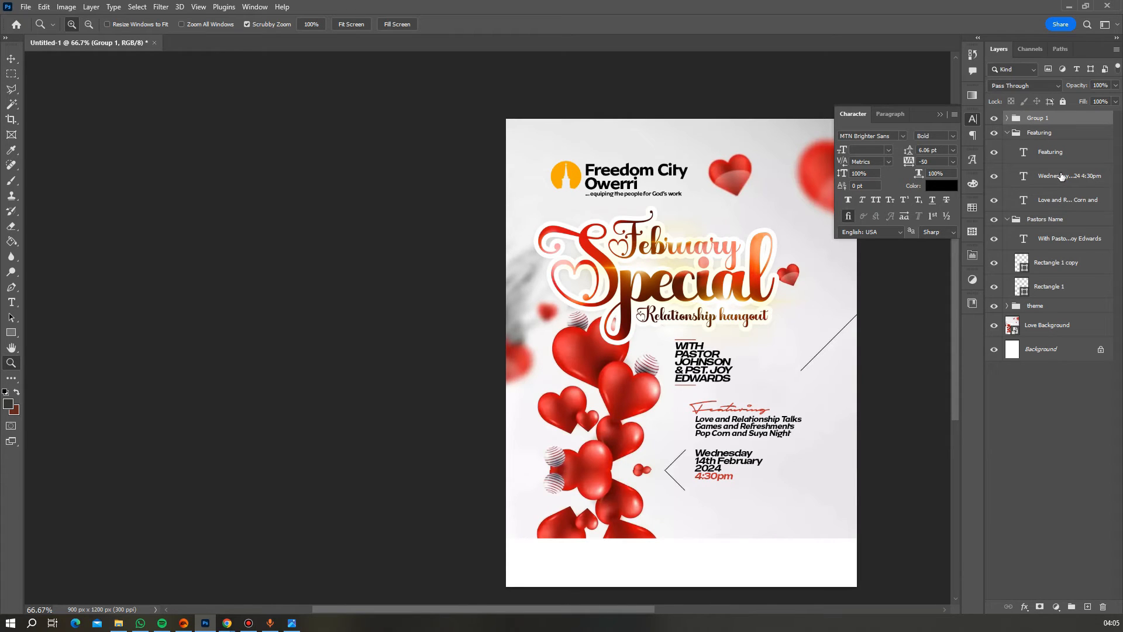
double_click(1044, 118)
type("t")
type("ogo")
key("Return")
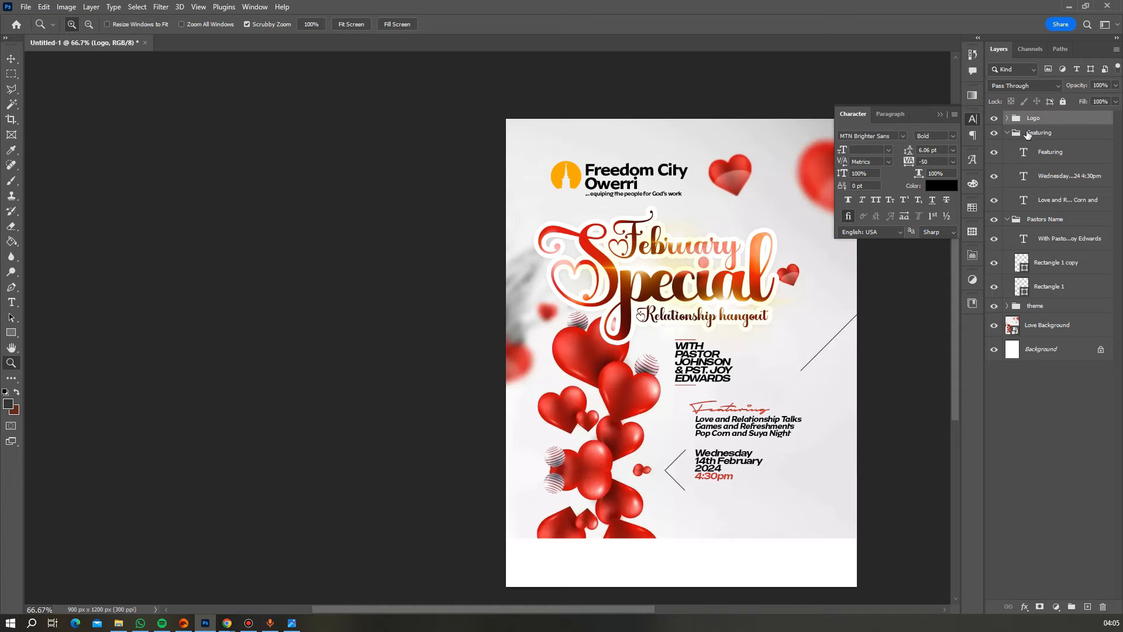
left_click(1006, 133)
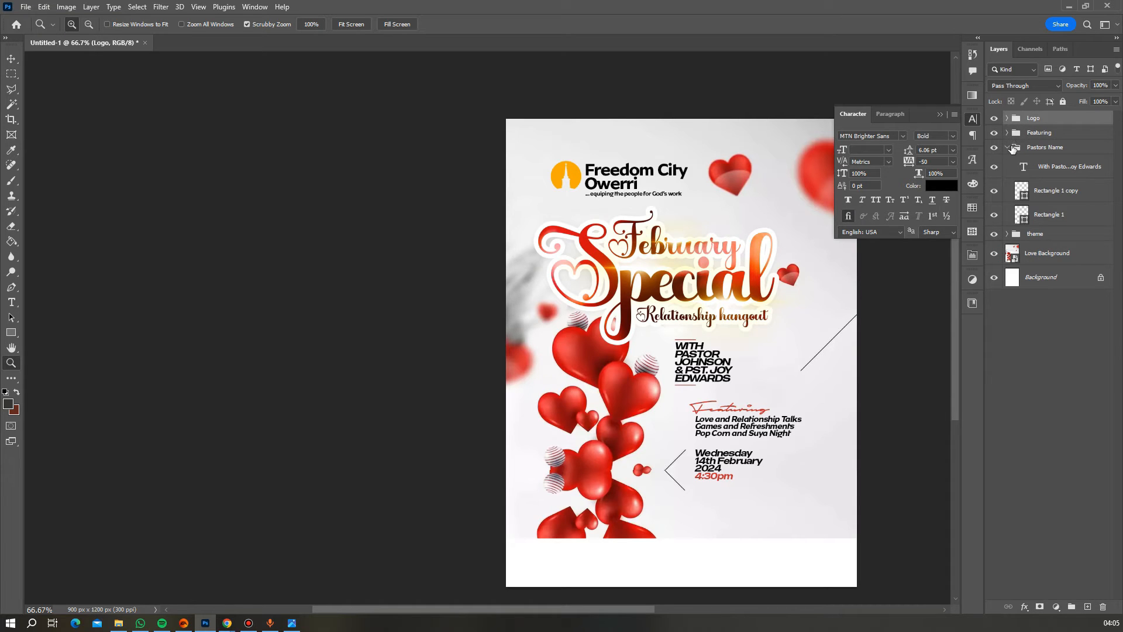
left_click(1007, 146)
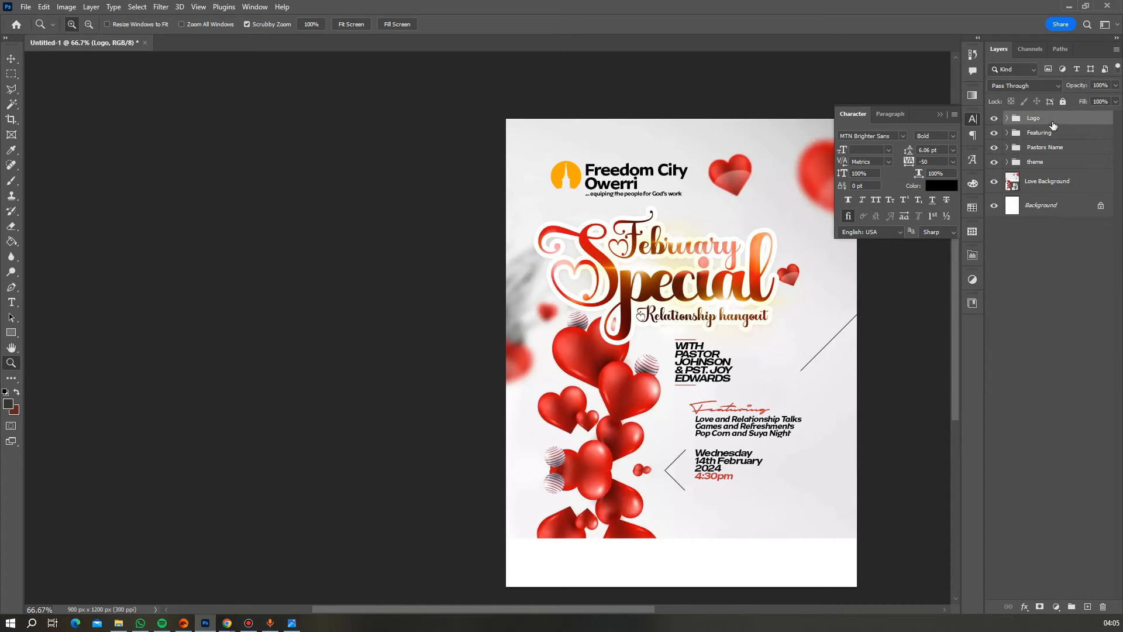
- Scale the Logo group down to about 81%
key("ctrl+t")
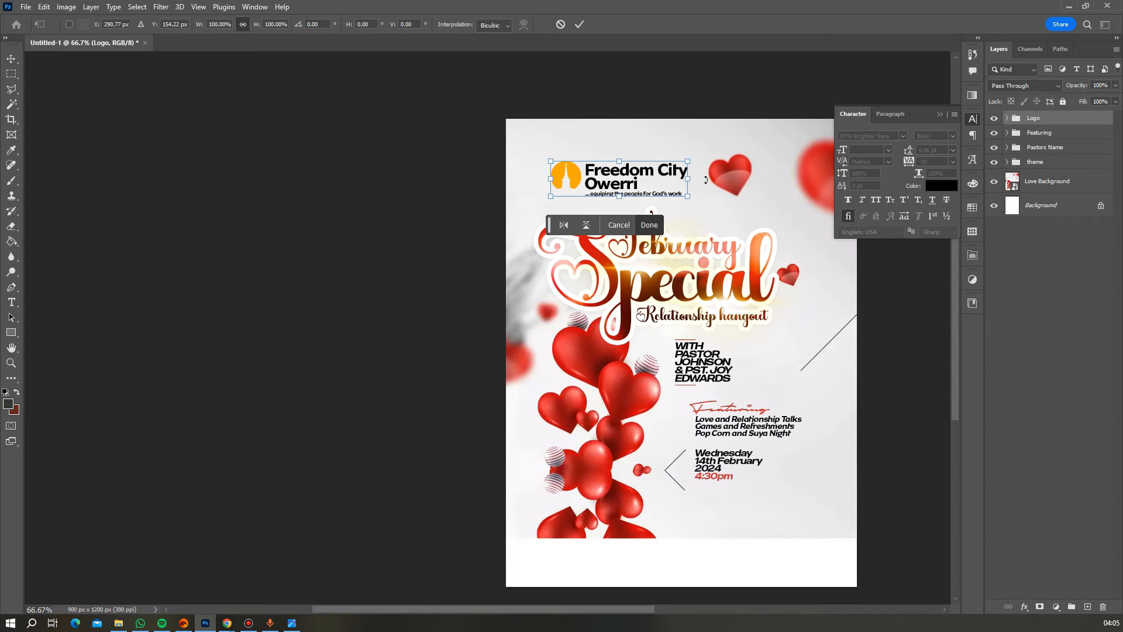
left_click_drag(688, 179, 666, 181)
key("Return")
key("z")
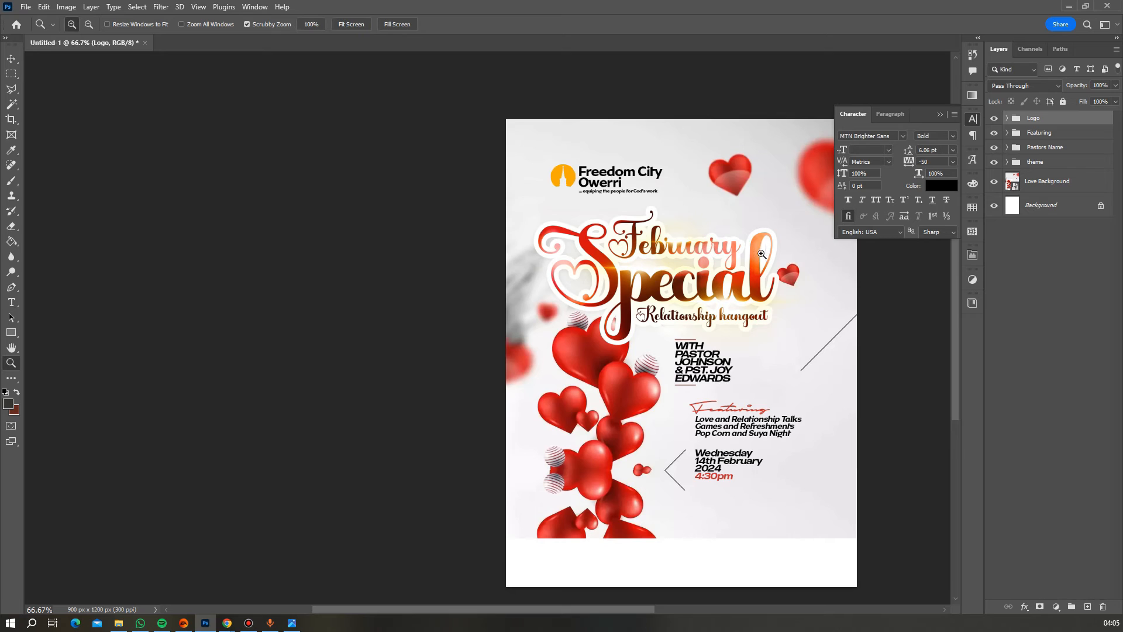
scroll(875, 302, "down", 3)
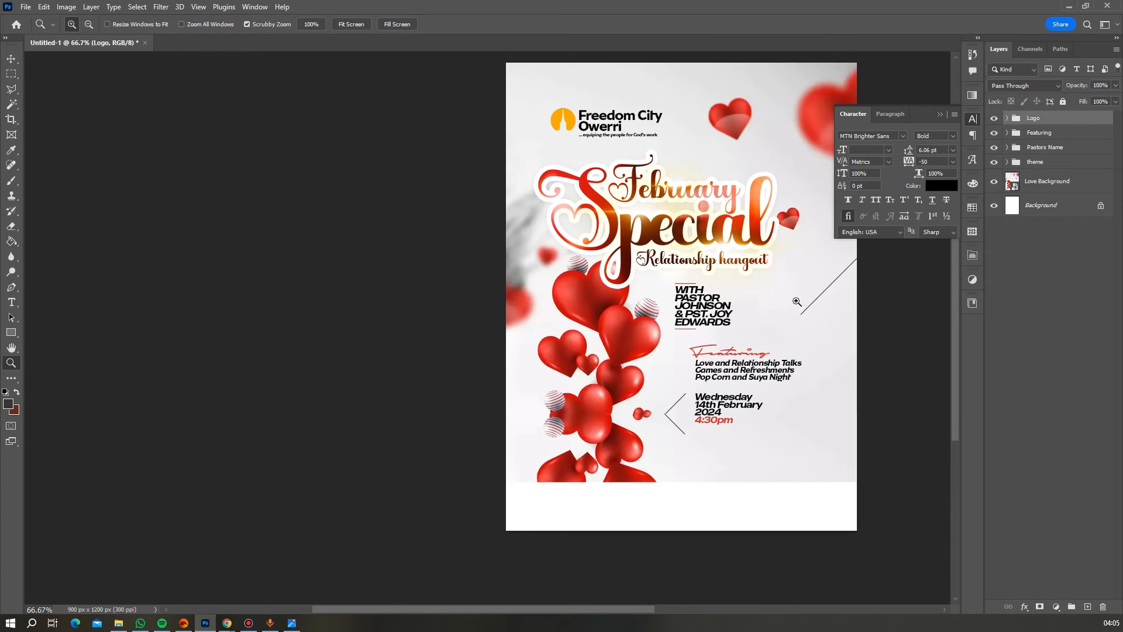
scroll(796, 301, "up", 2)
- Nudge the Logo group a few pixels left and down into place at the top-left
key("v")
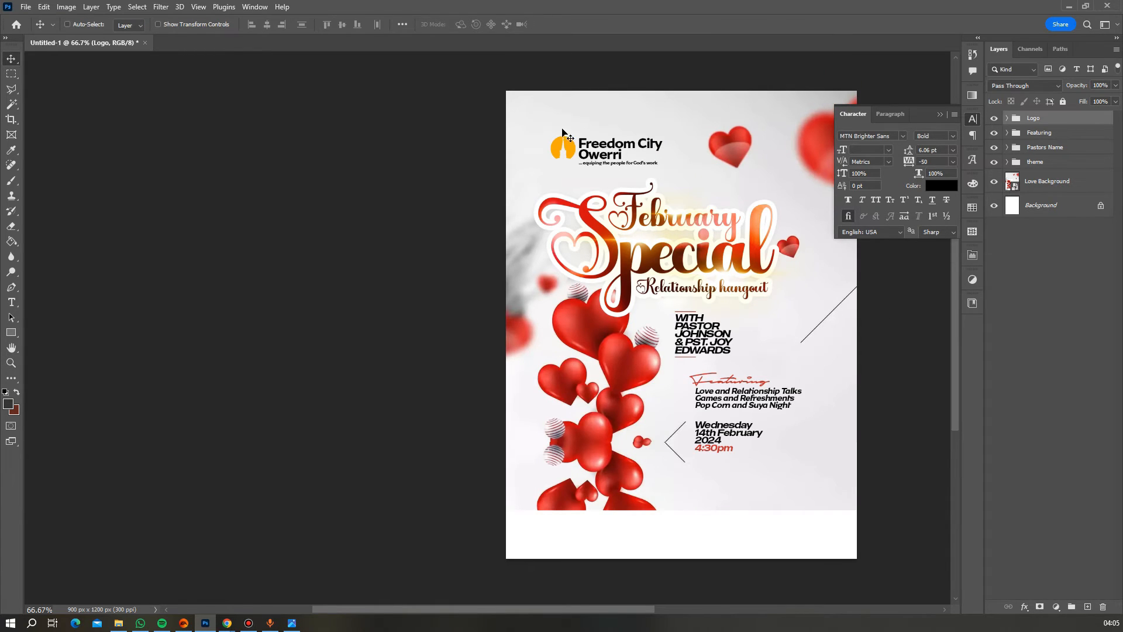
left_click_drag(588, 146, 591, 147)
scroll(597, 151, "down", 1)
scroll(597, 154, "down", 3)
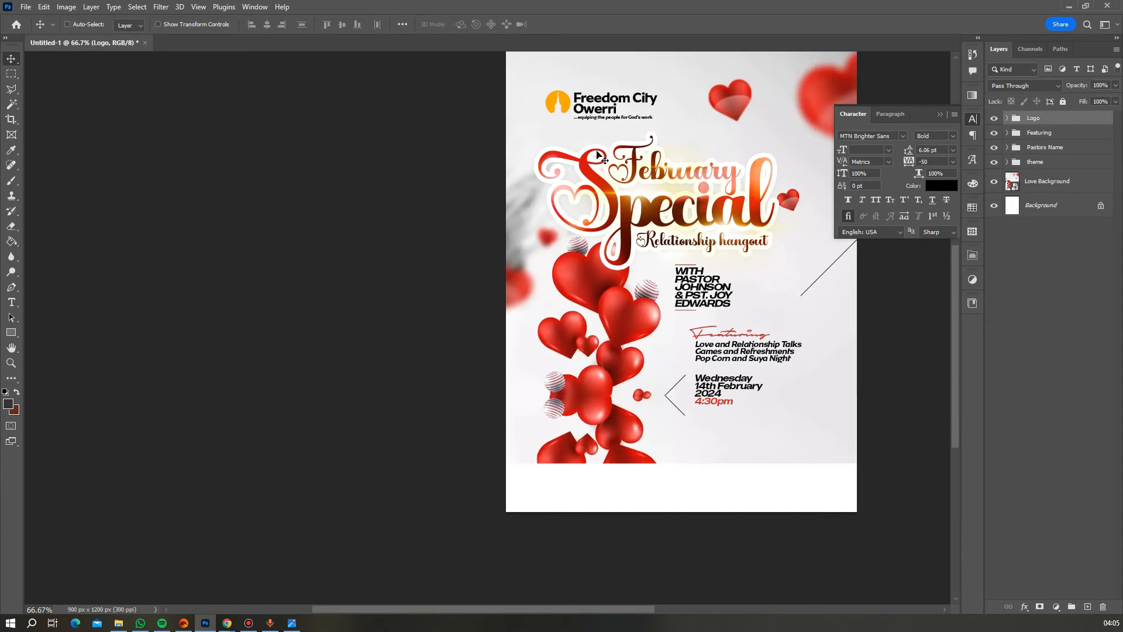
scroll(715, 227, "up", 2)
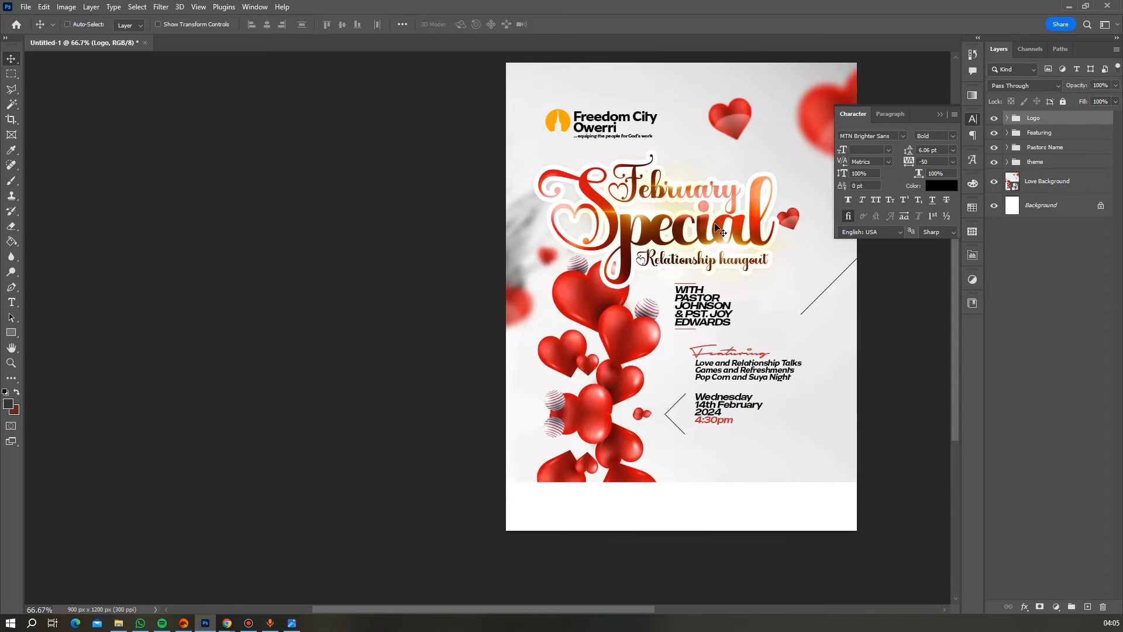
scroll(716, 229, "down", 2)
scroll(716, 227, "down", 2)
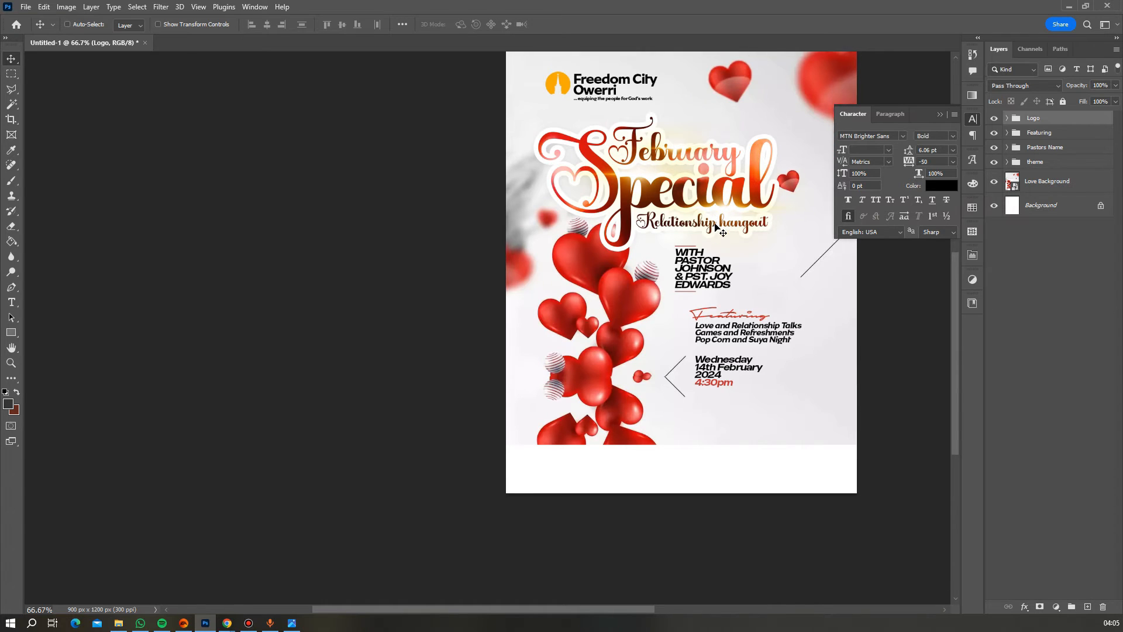
scroll(716, 228, "up", 3)
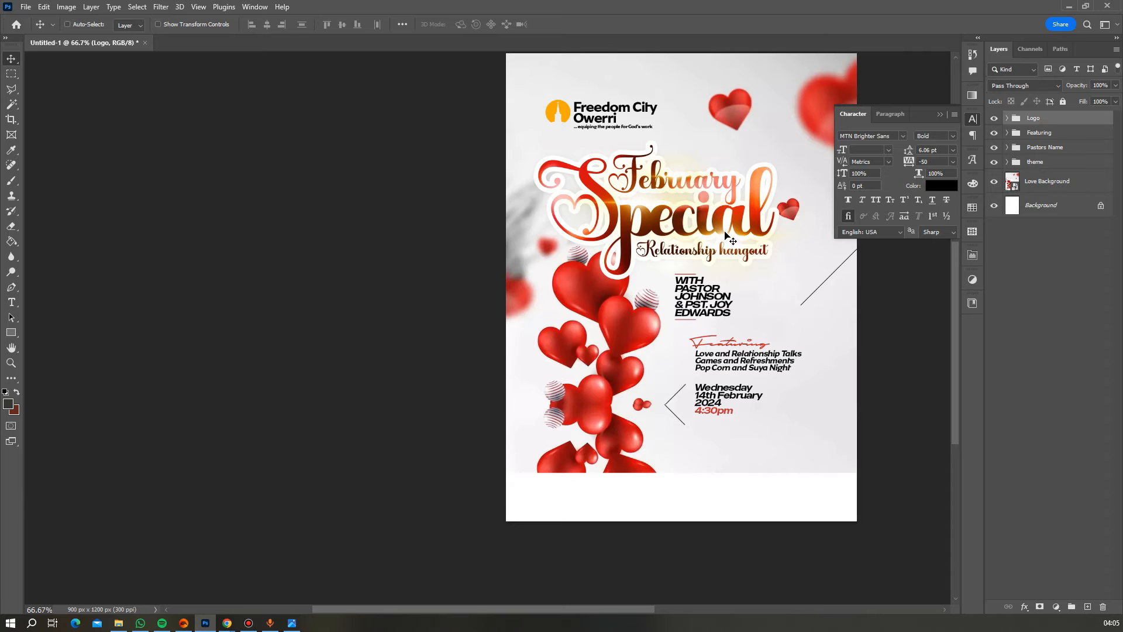
scroll(725, 232, "down", 3)
scroll(725, 232, "up", 3)
scroll(810, 313, "down", 2)
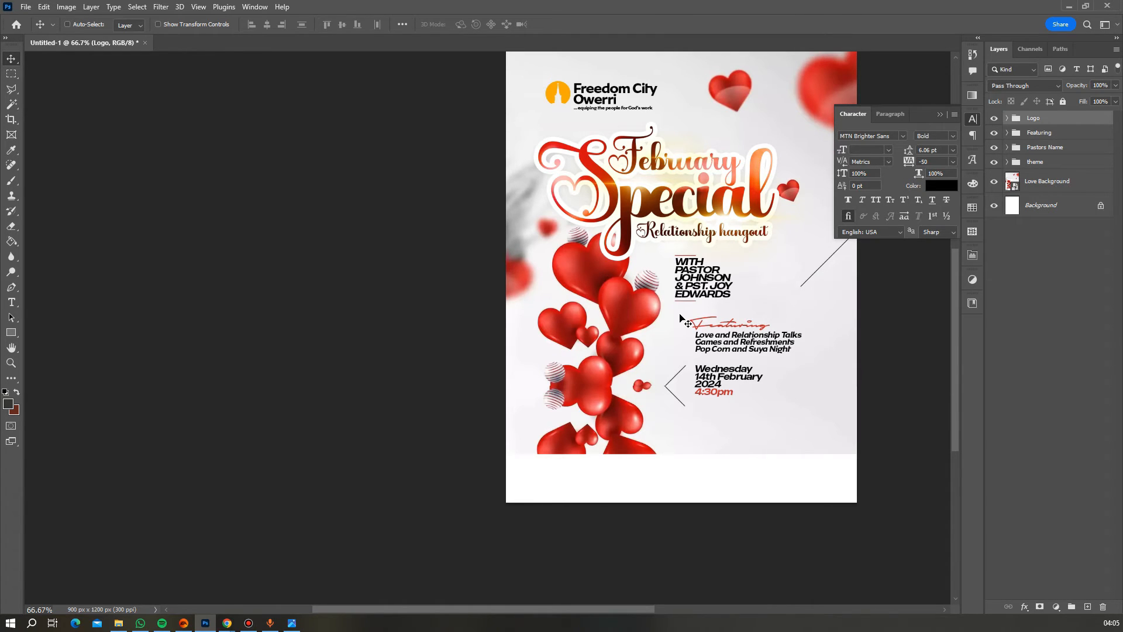
scroll(729, 283, "up", 3)
scroll(730, 283, "down", 1)
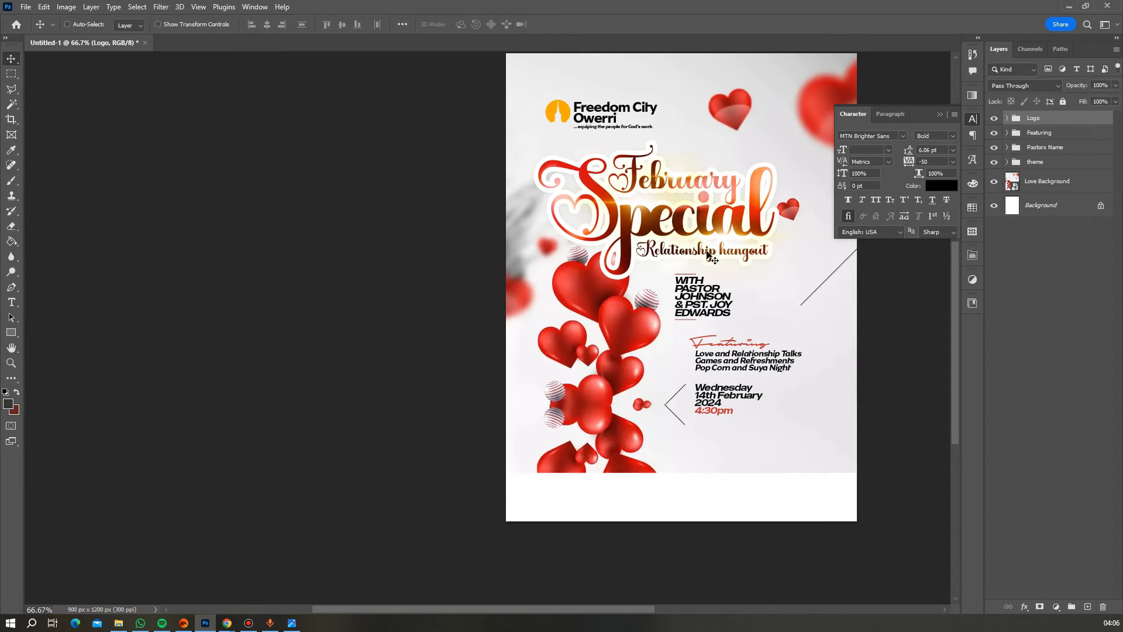
scroll(743, 300, "down", 1)
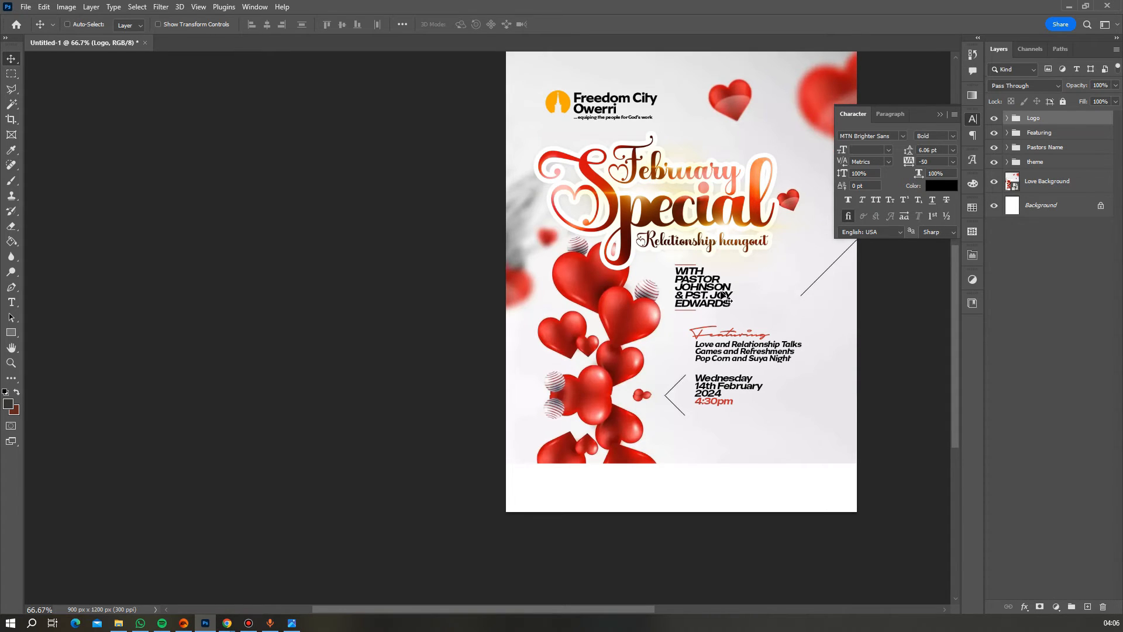
scroll(614, 201, "down", 2)
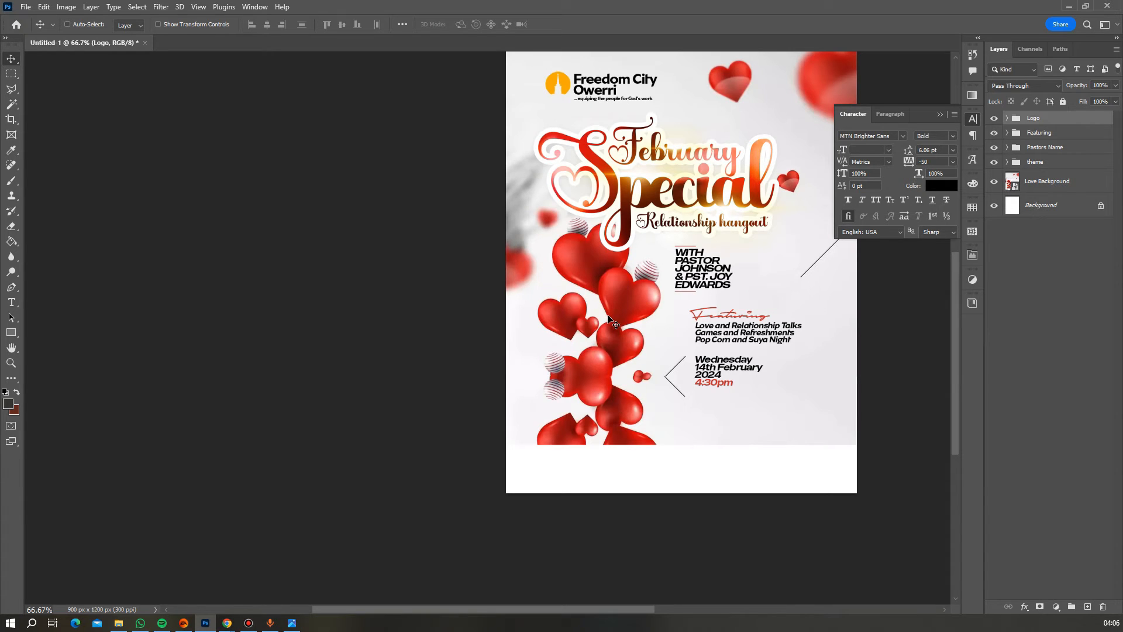
left_click(27, 12)
- Place popcorn_PNG55 from the Desktop, scaled down, at the flyer's lower left
left_click(91, 252)
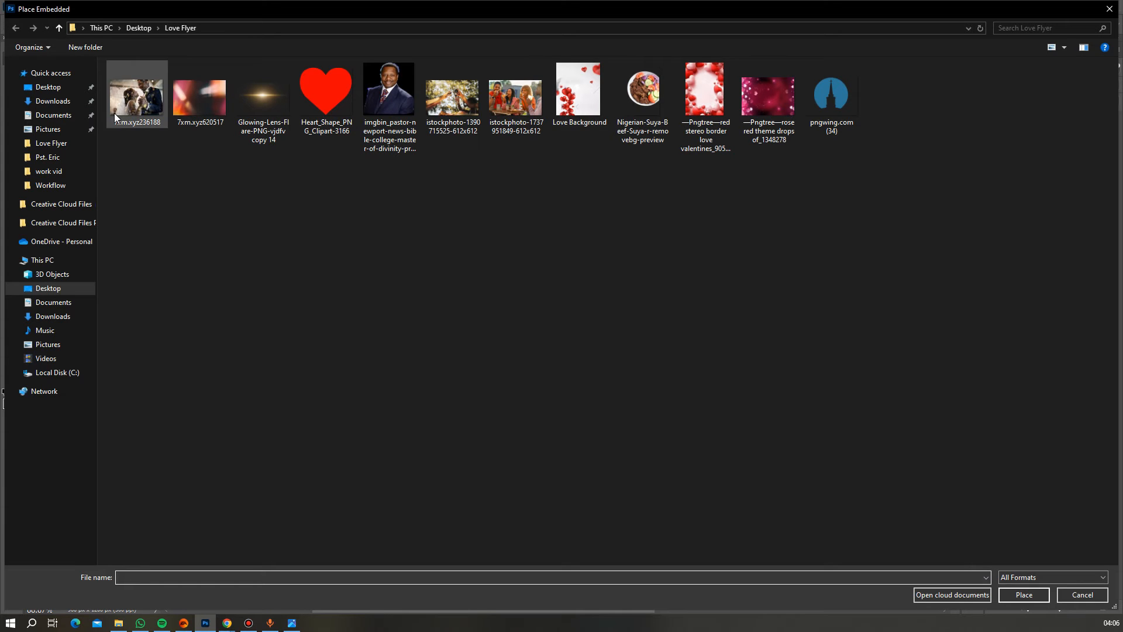
left_click(52, 93)
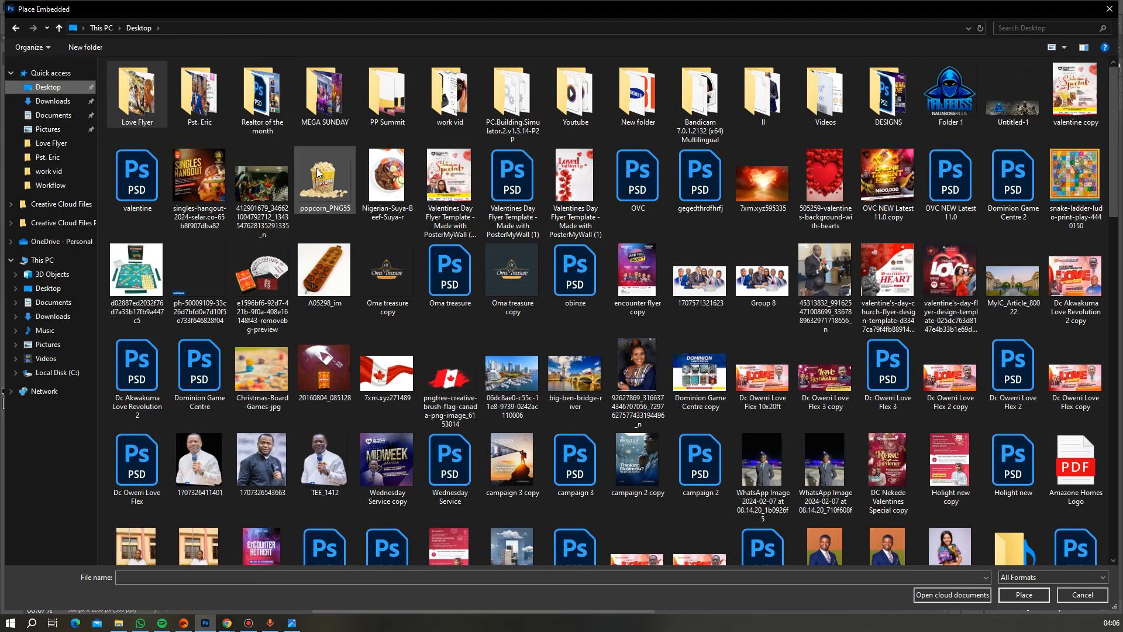
double_click(317, 170)
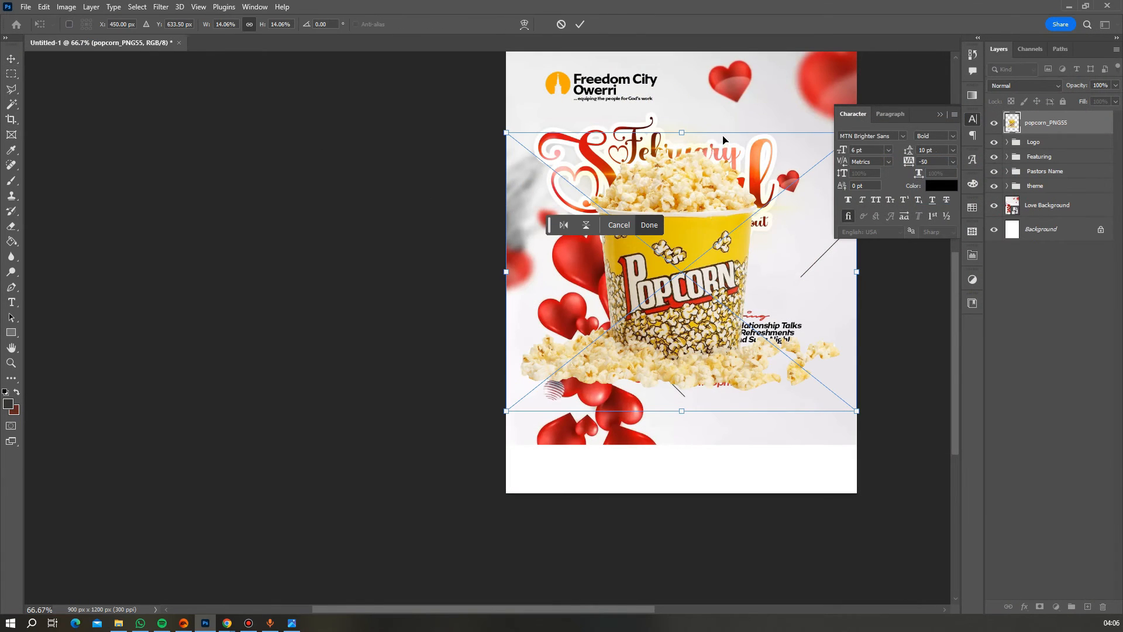
left_click_drag(680, 136, 682, 207)
left_click_drag(707, 275, 633, 335)
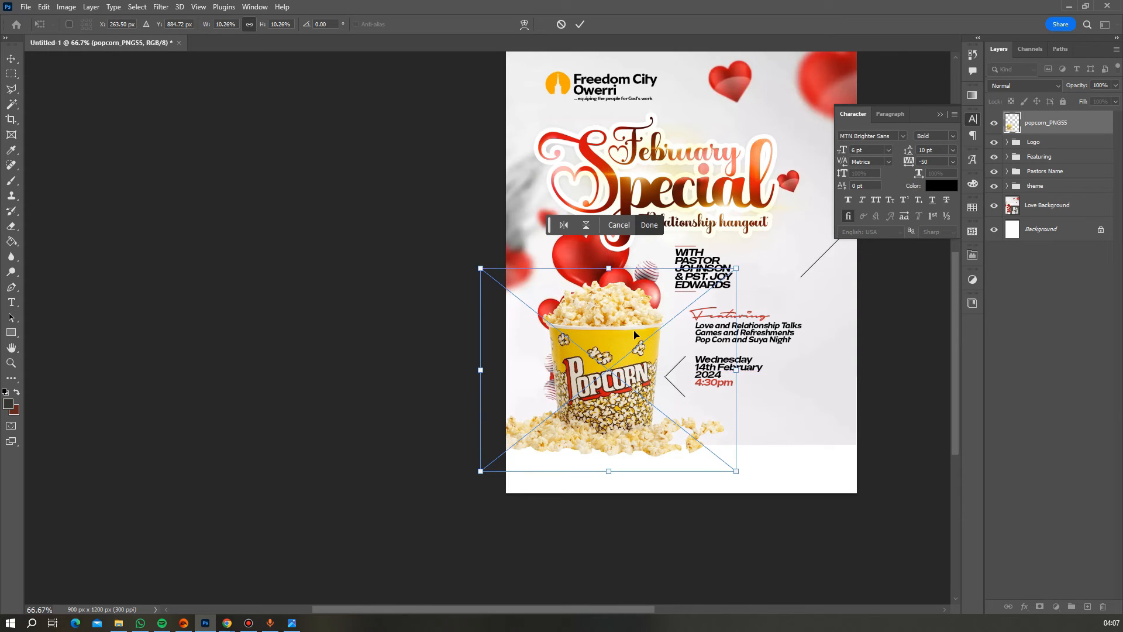
key("Return")
- Fine-tune the popcorn image's position beside the event details
scroll(645, 336, "down", 1)
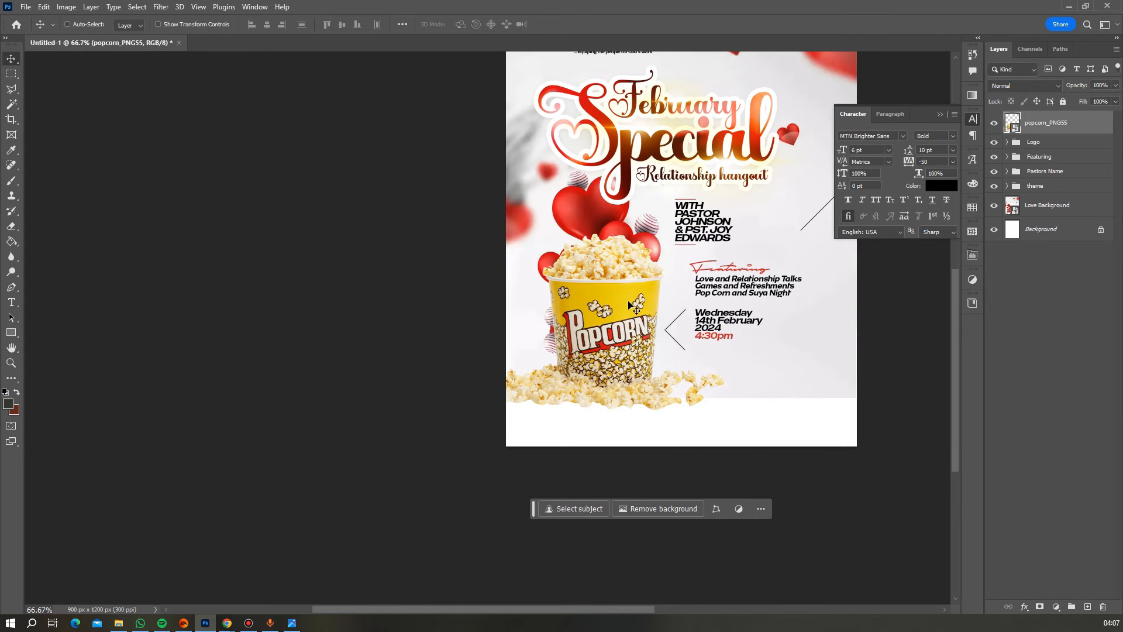
scroll(645, 336, "up", 1)
scroll(642, 323, "down", 1)
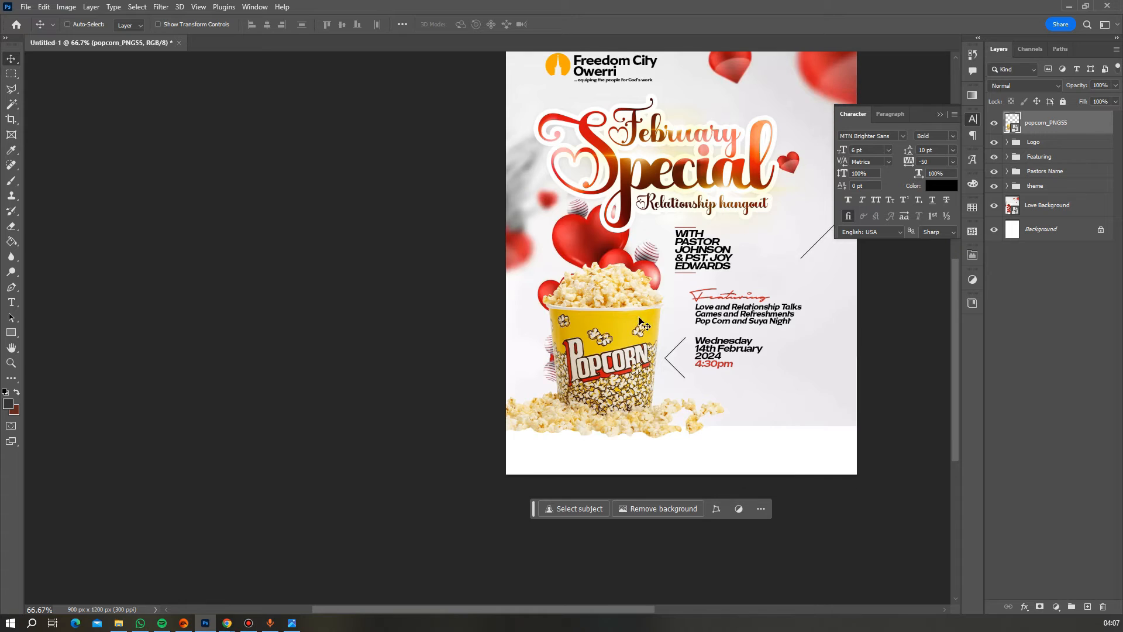
left_click_drag(635, 340, 638, 338)
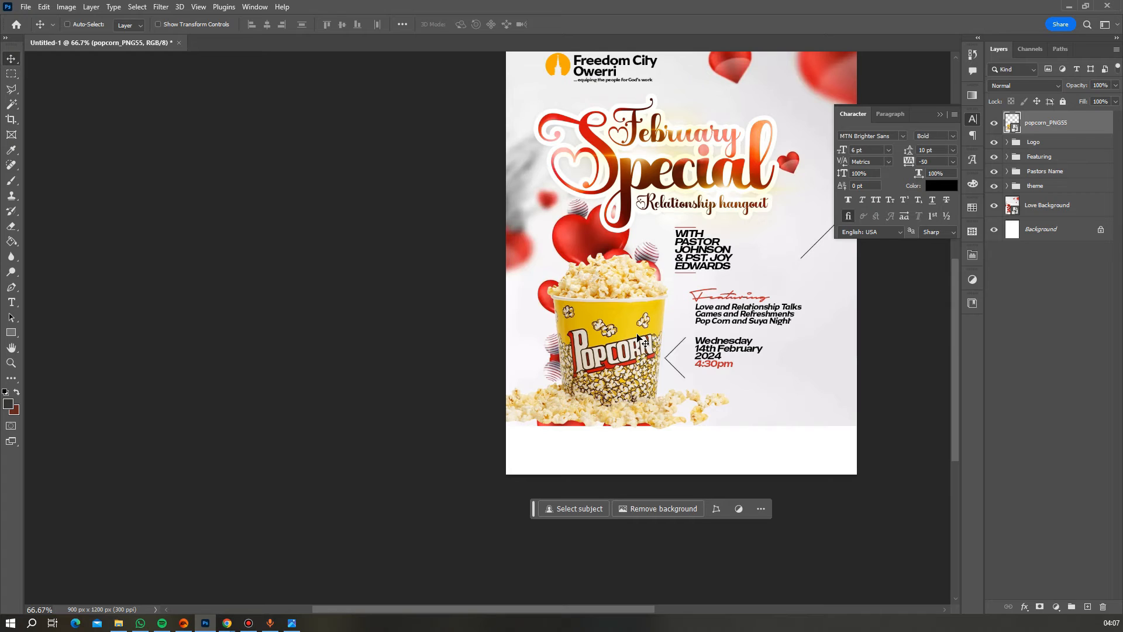
scroll(649, 310, "down", 2)
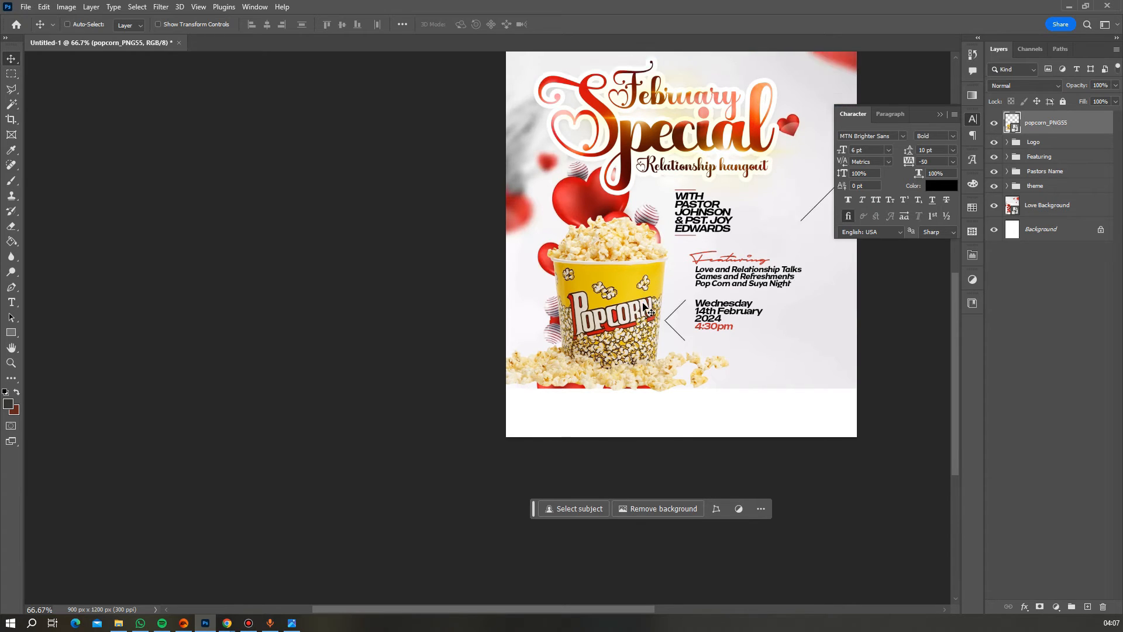
scroll(643, 308, "up", 1)
scroll(643, 308, "up", 1)
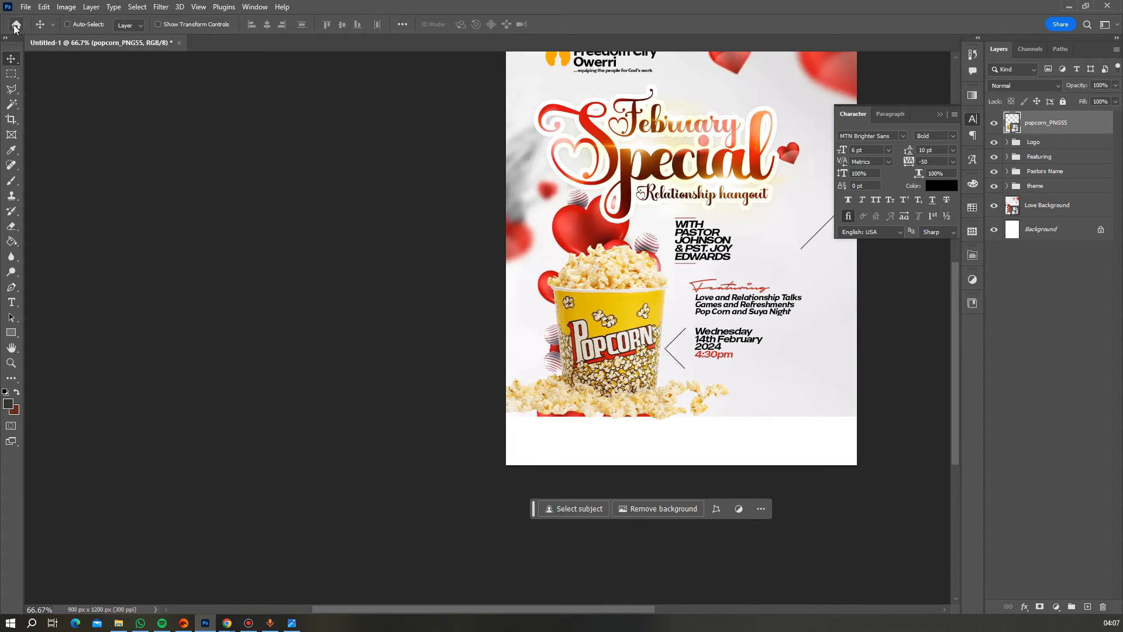
left_click(26, 8)
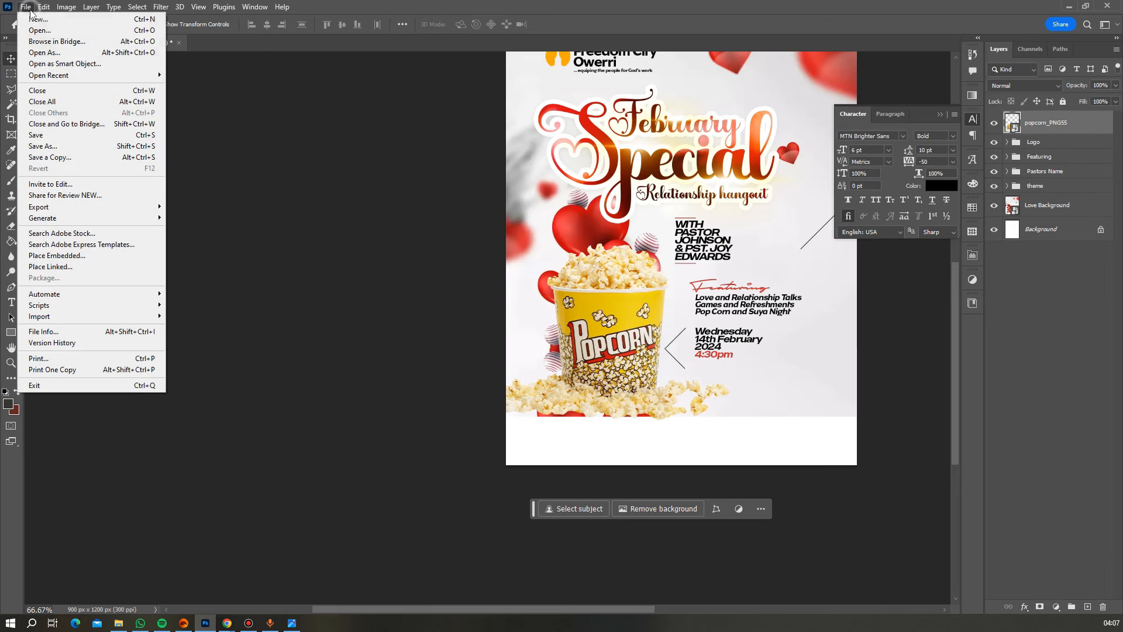
- Place the Nigerian-Suya image from Love Flyer, flipped horizontally, shrunk and overlapping the popcorn's left side
left_click(73, 255)
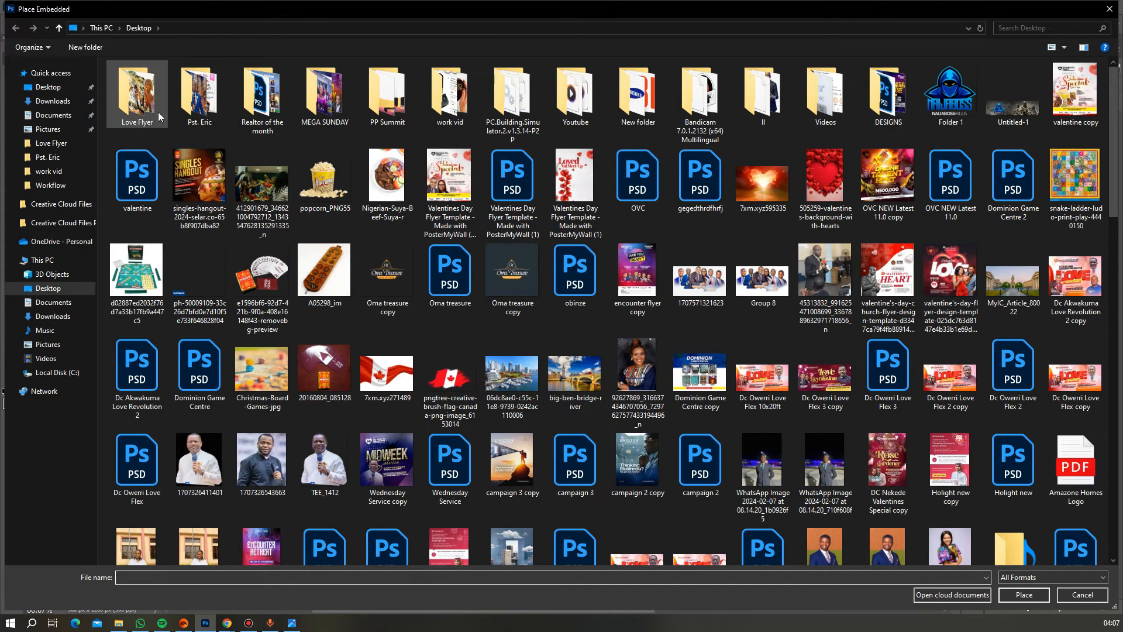
double_click(147, 101)
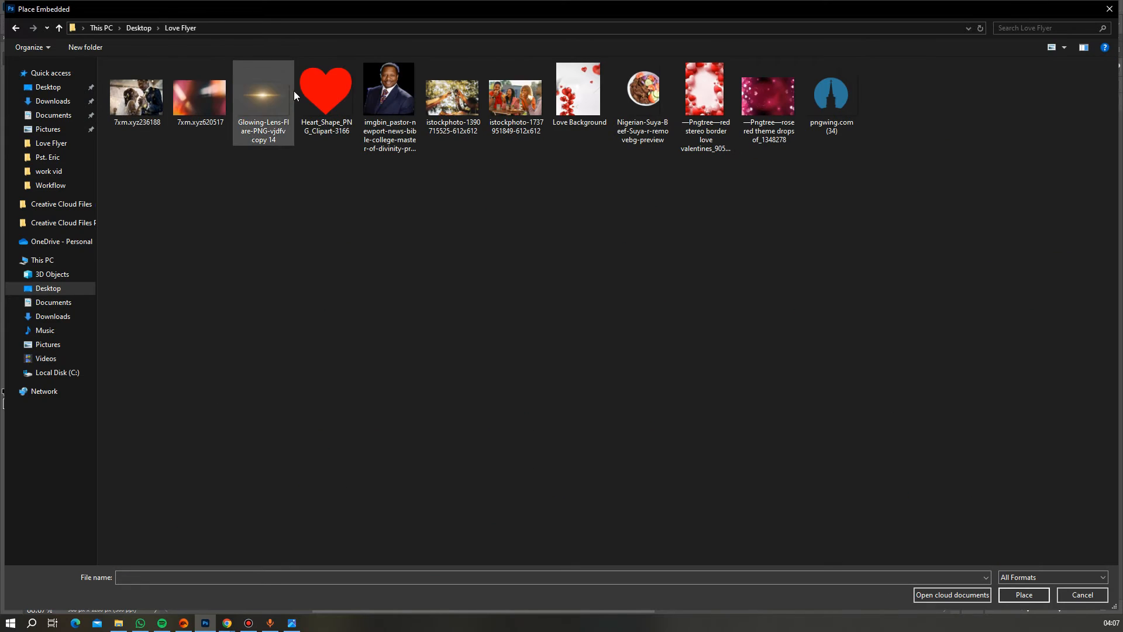
double_click(643, 90)
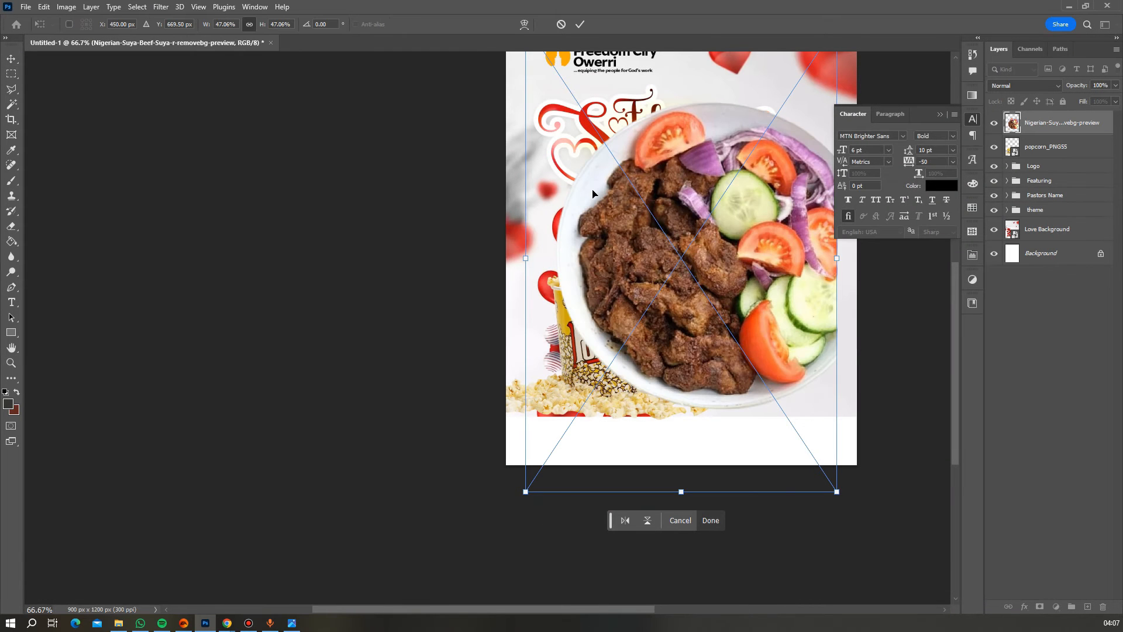
right_click(682, 207)
left_click(710, 413)
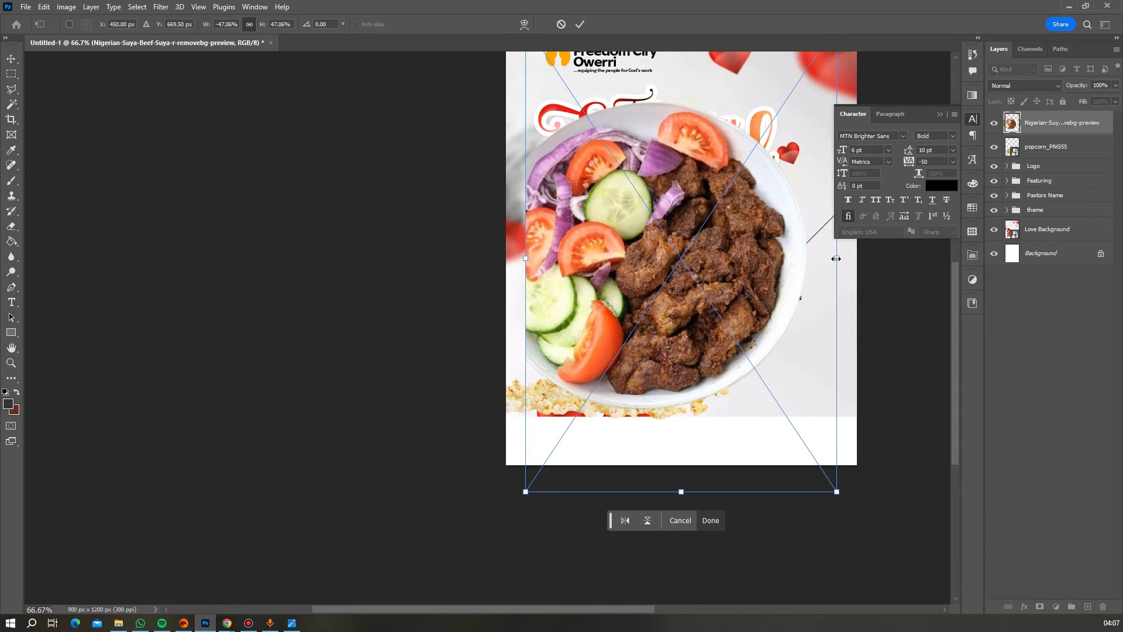
left_click_drag(836, 258, 551, 316)
left_click_drag(542, 318, 538, 322)
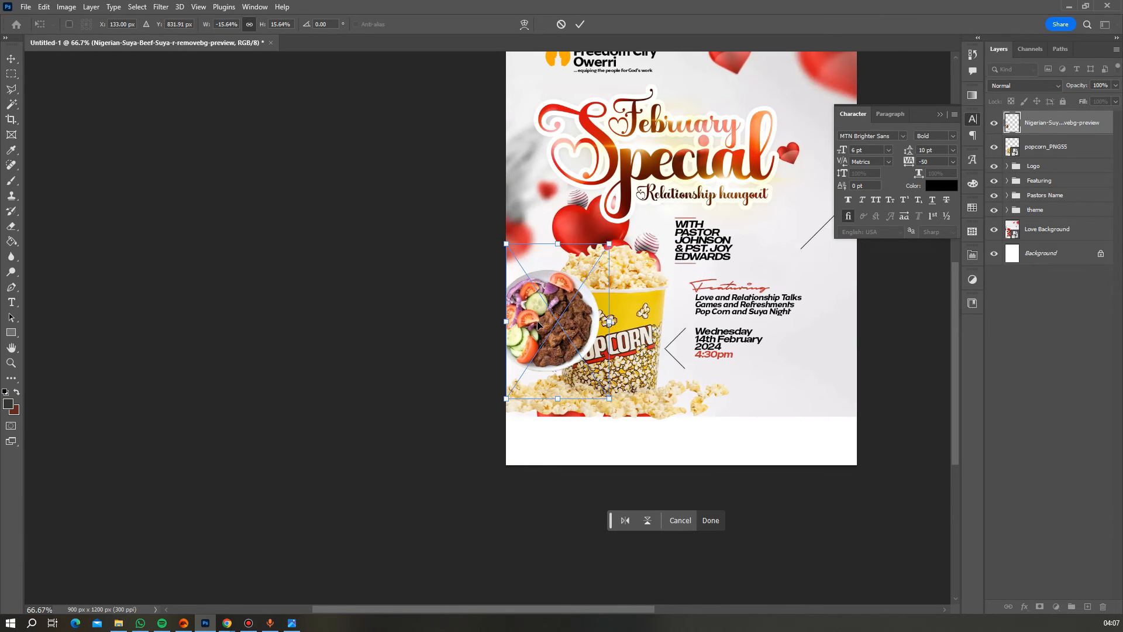
key("Return")
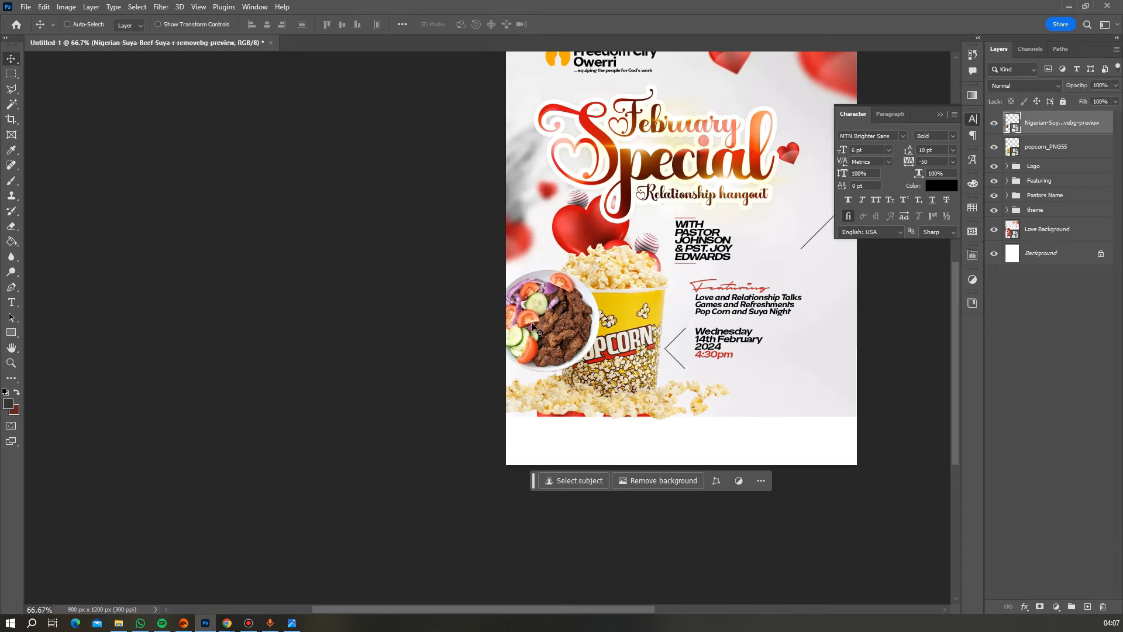
left_click_drag(533, 335, 533, 340)
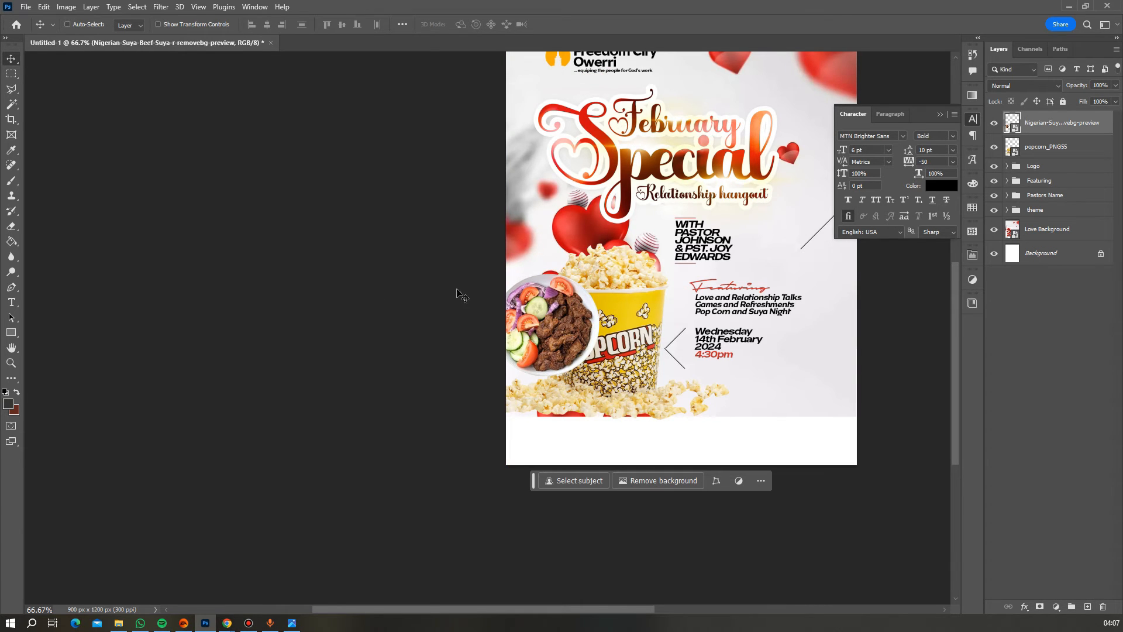
- Draw a wide rectangle bar across the lower part of the flyer
left_click(11, 332)
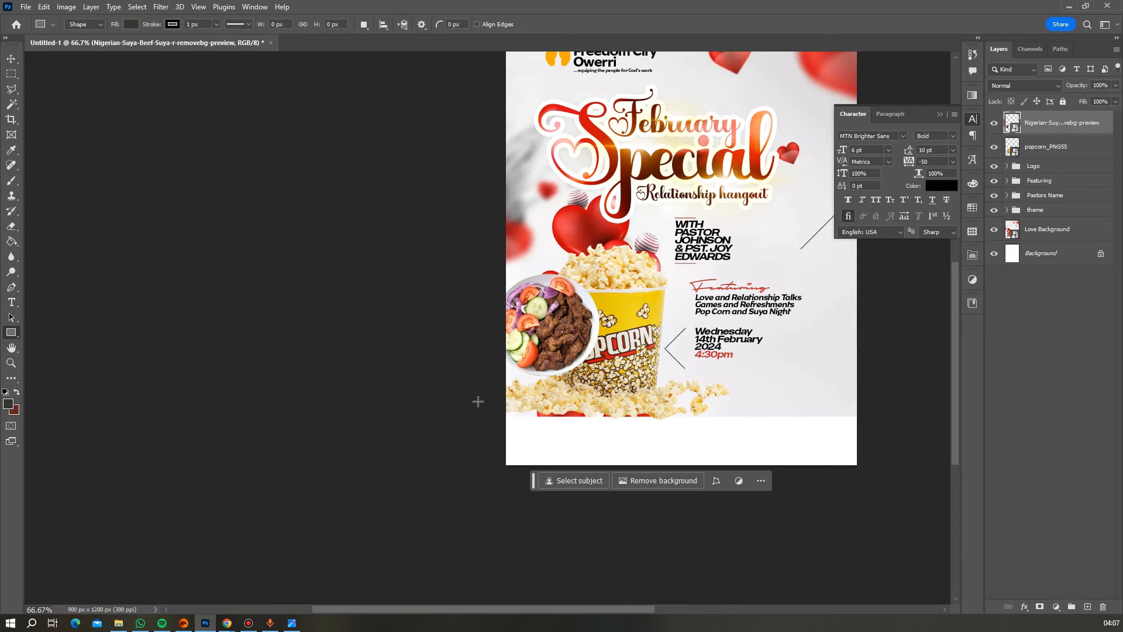
left_click_drag(478, 402, 908, 366)
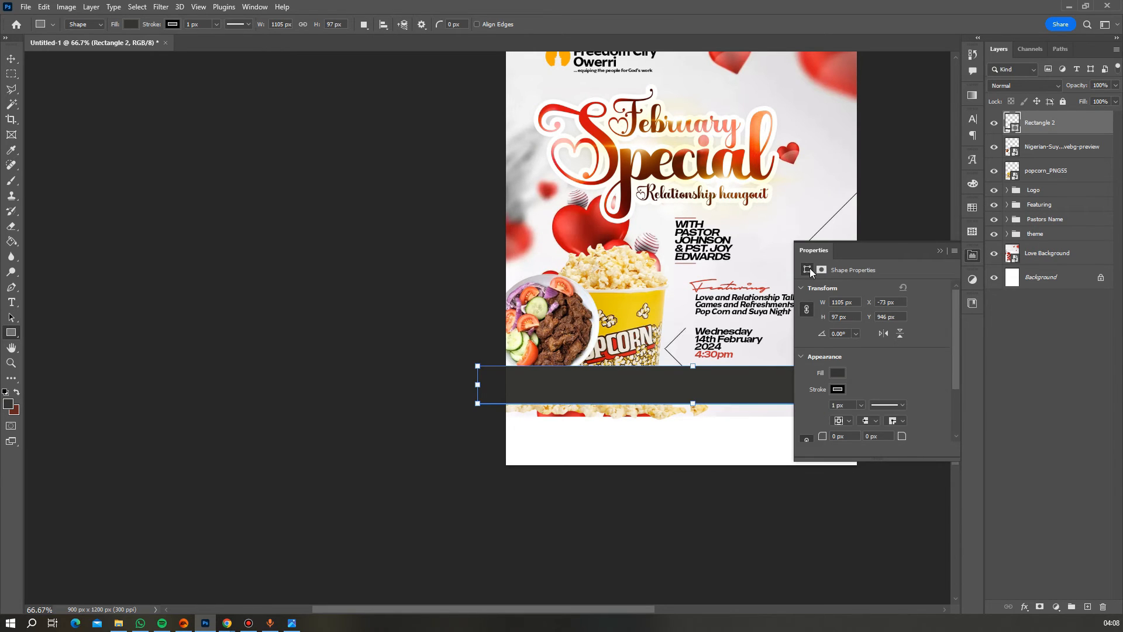
left_click(11, 59)
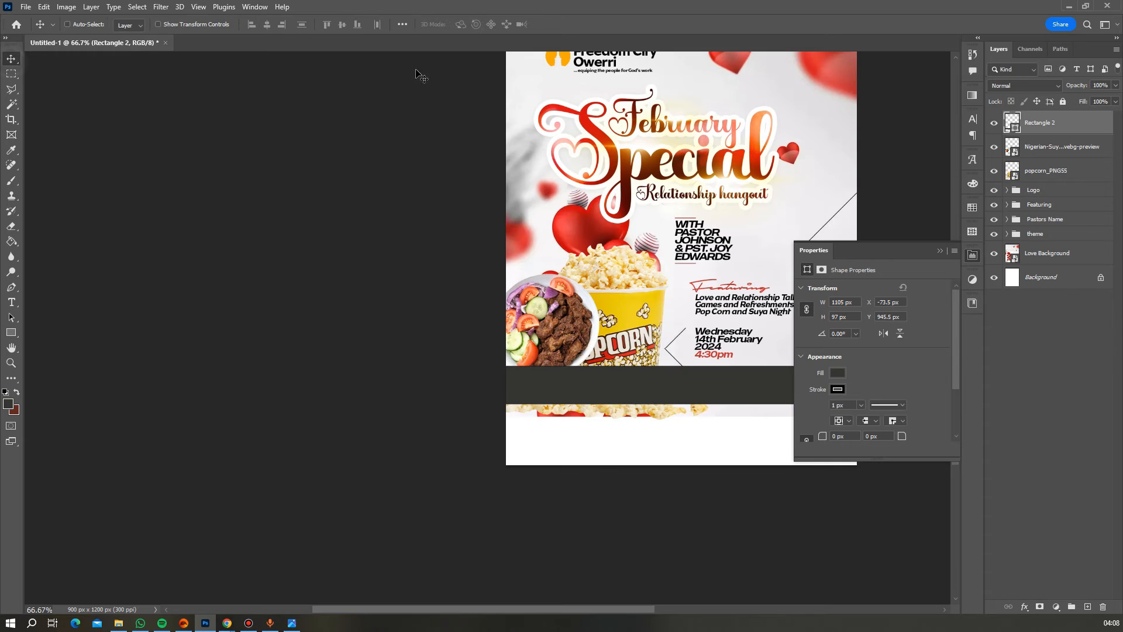
- Enlarge the suya and popcorn images together to about 104.5%, shifted slightly right
left_click(1047, 149)
left_click(1045, 171, "shift")
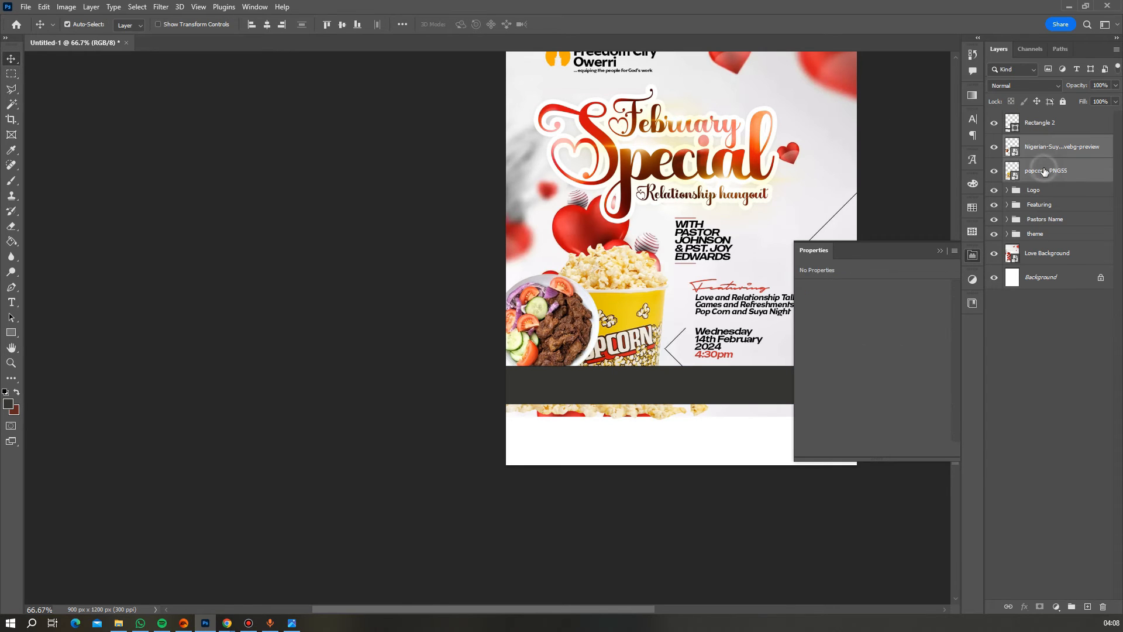
key("ctrl+t")
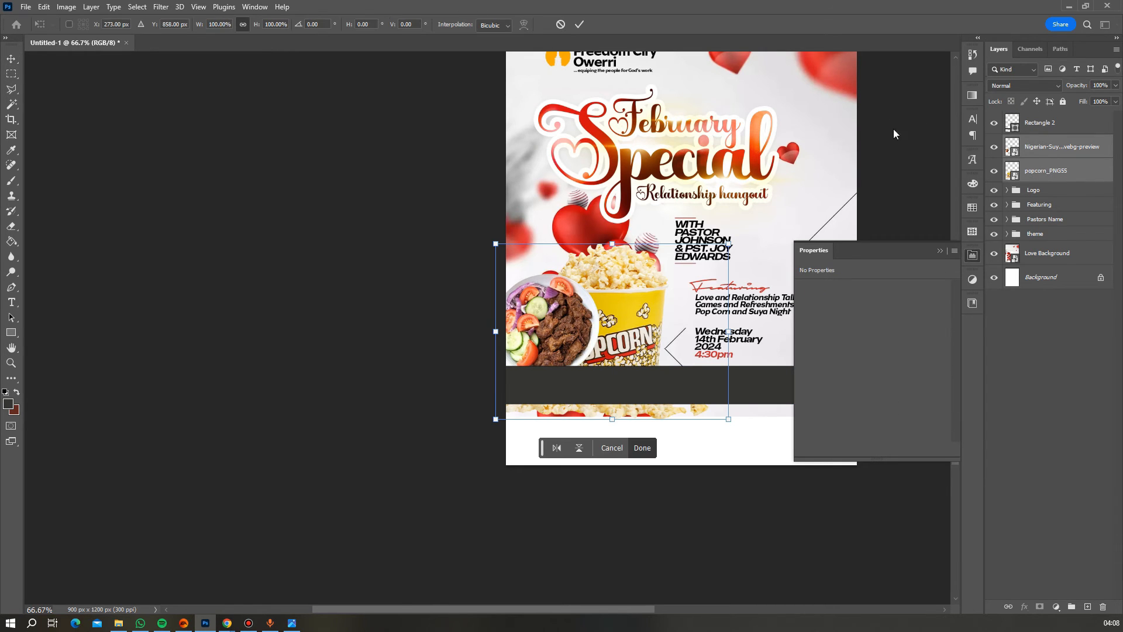
left_click_drag(613, 242, 616, 233)
left_click_drag(617, 285, 619, 267)
key("Return")
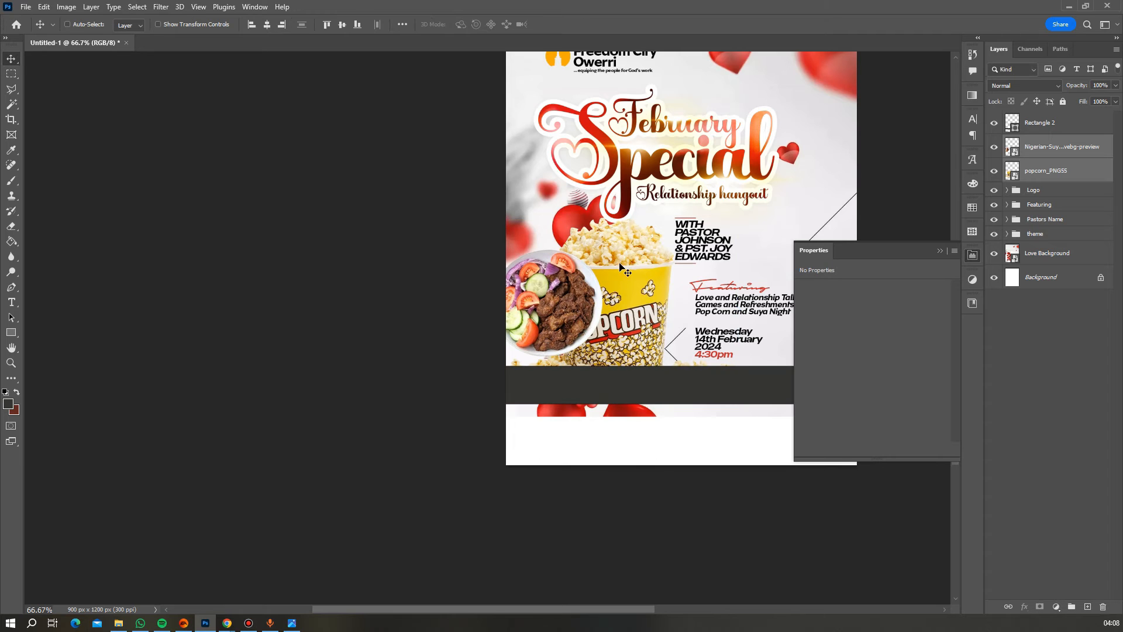
- Move the Nigerian-Suya plate lower on the flyer next to the popcorn bucket
right_click(576, 281)
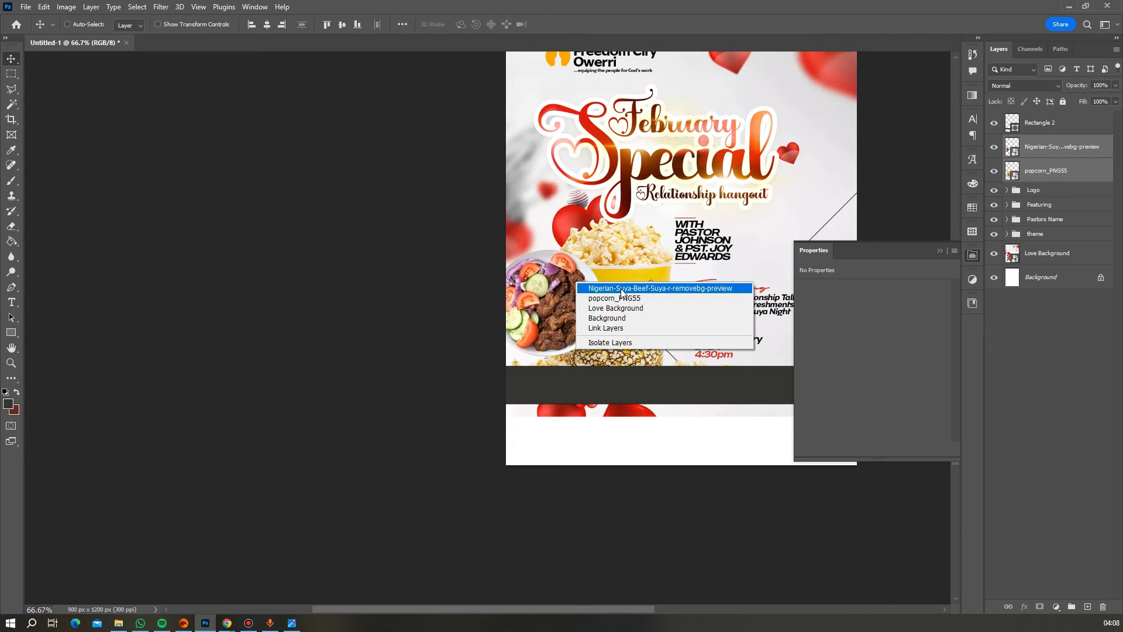
left_click(602, 287)
left_click_drag(567, 296, 566, 310)
- Draw a dark rectangle frame beside the popcorn bucket
scroll(672, 292, "up", 2)
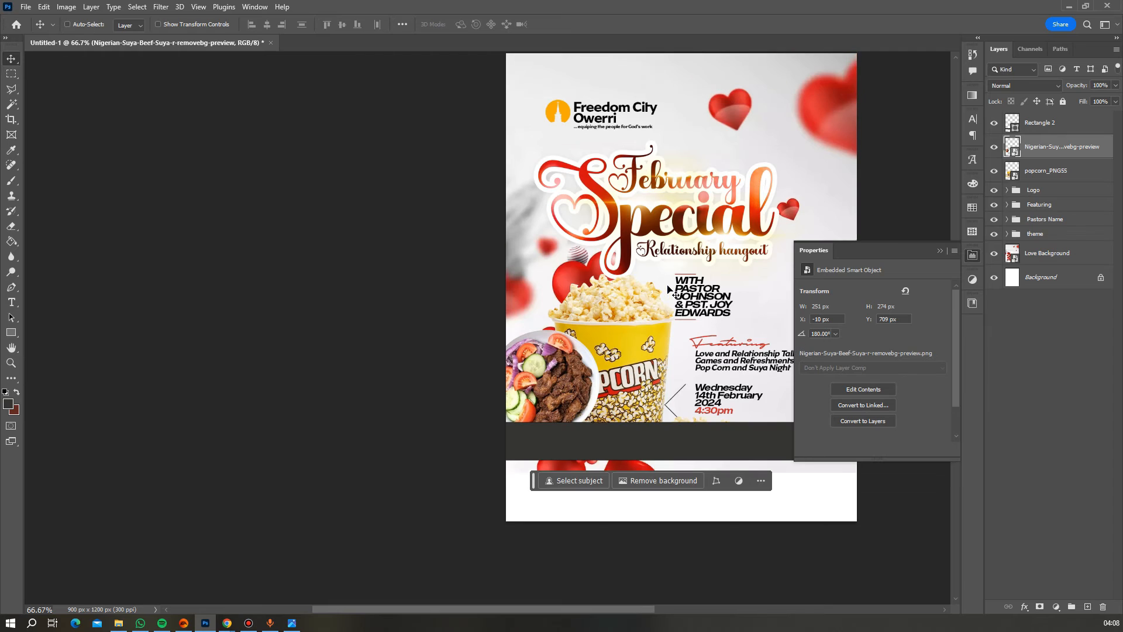
scroll(716, 331, "down", 1)
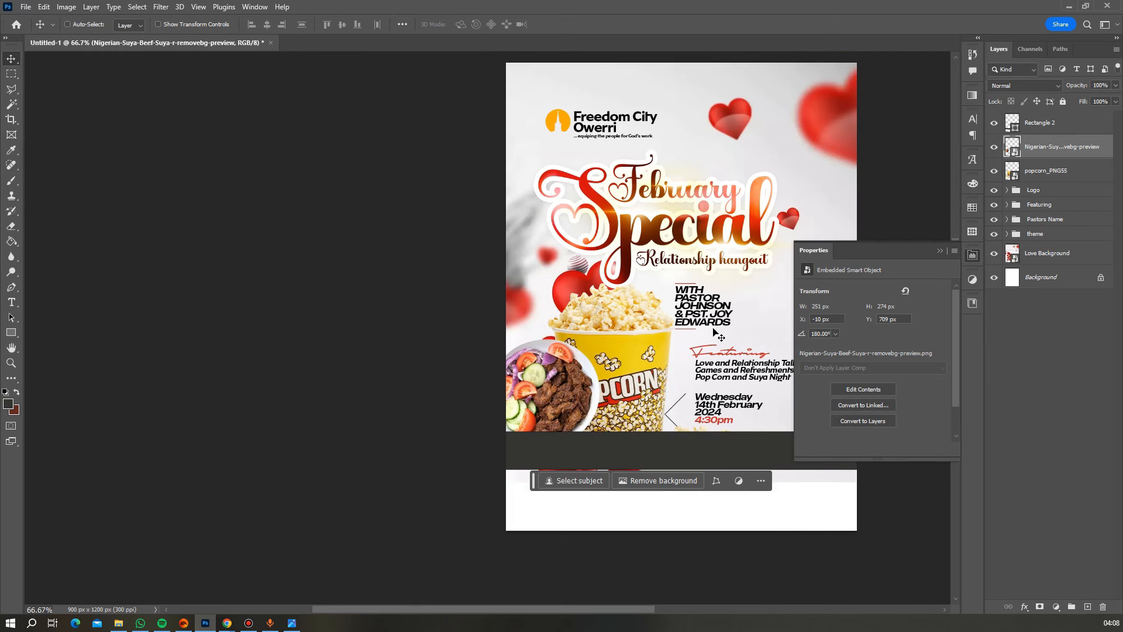
left_click(941, 250)
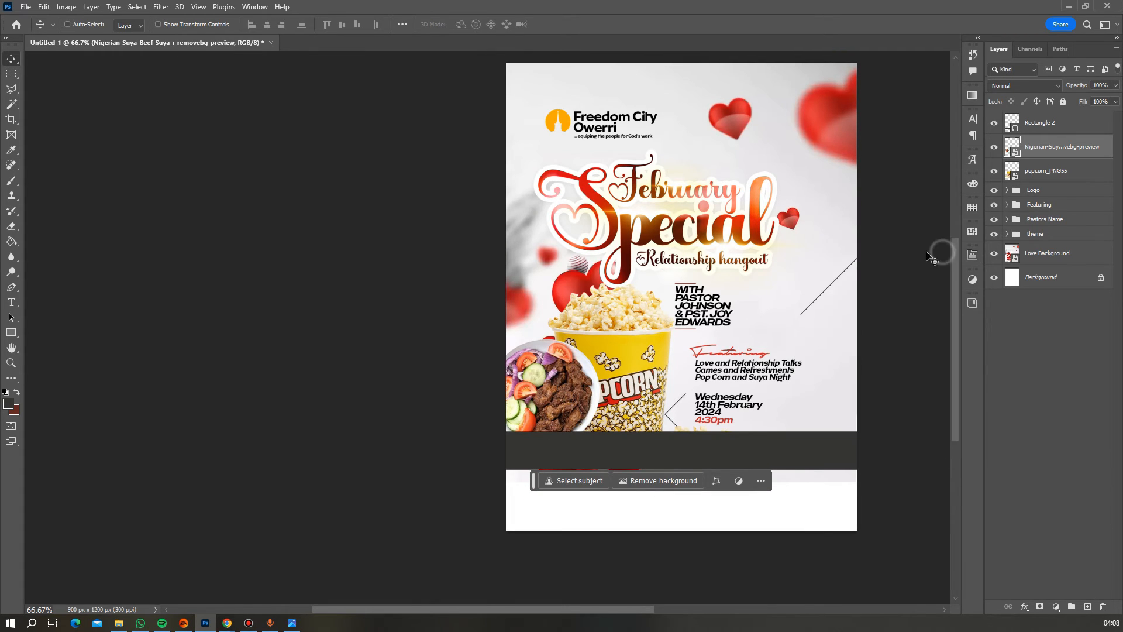
scroll(658, 345, "down", 1)
scroll(658, 345, "down", 1)
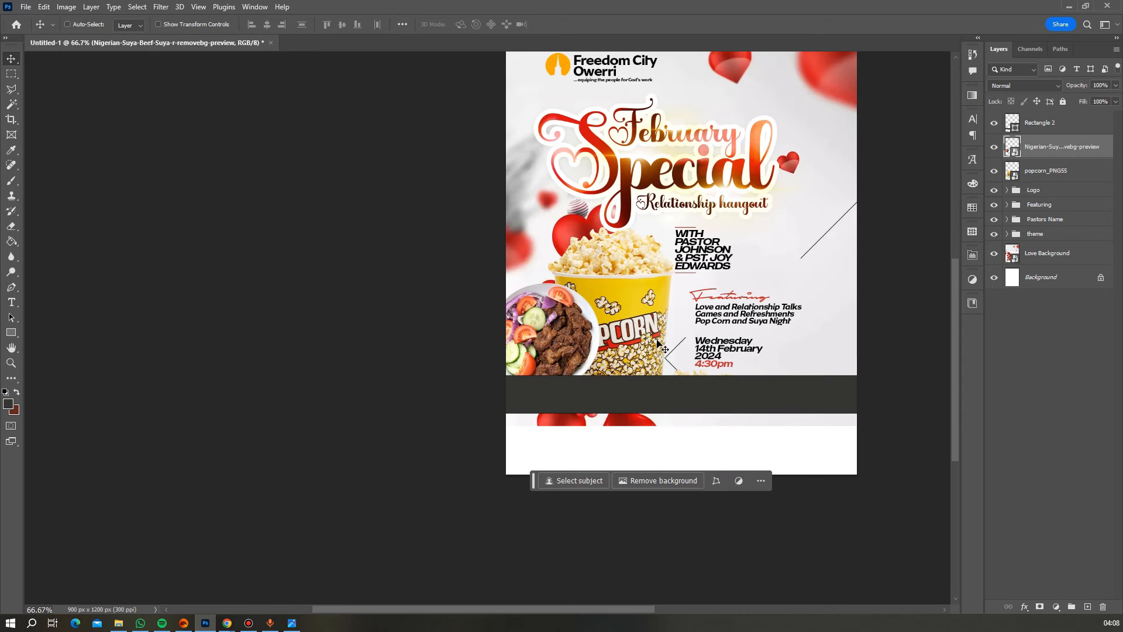
scroll(664, 345, "up", 1)
scroll(681, 330, "down", 1)
scroll(713, 321, "up", 1)
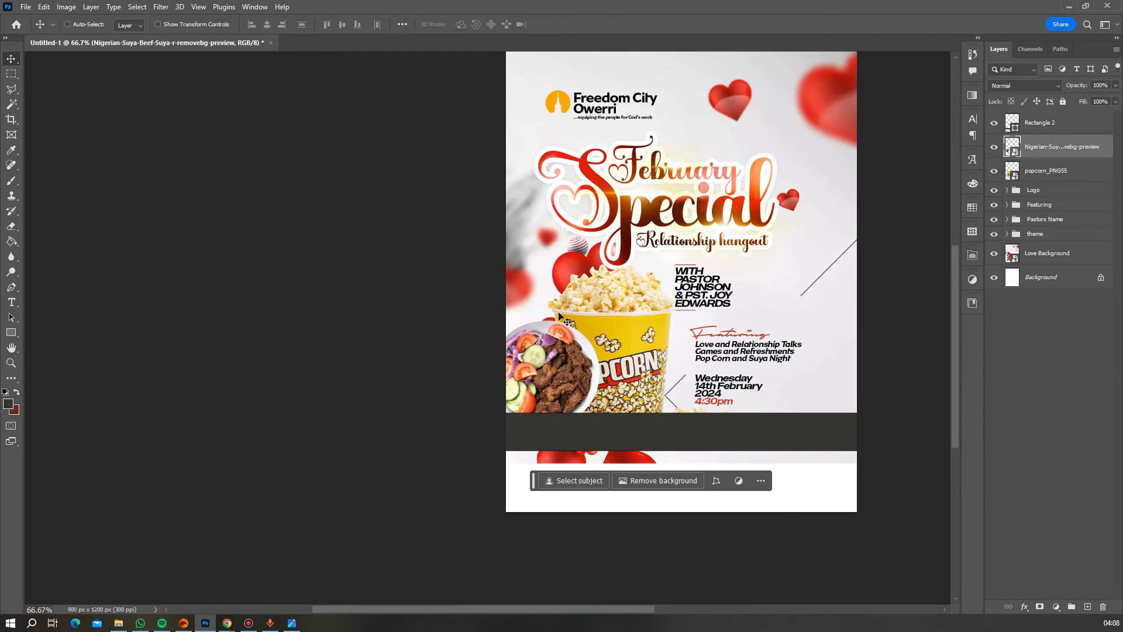
left_click(11, 333)
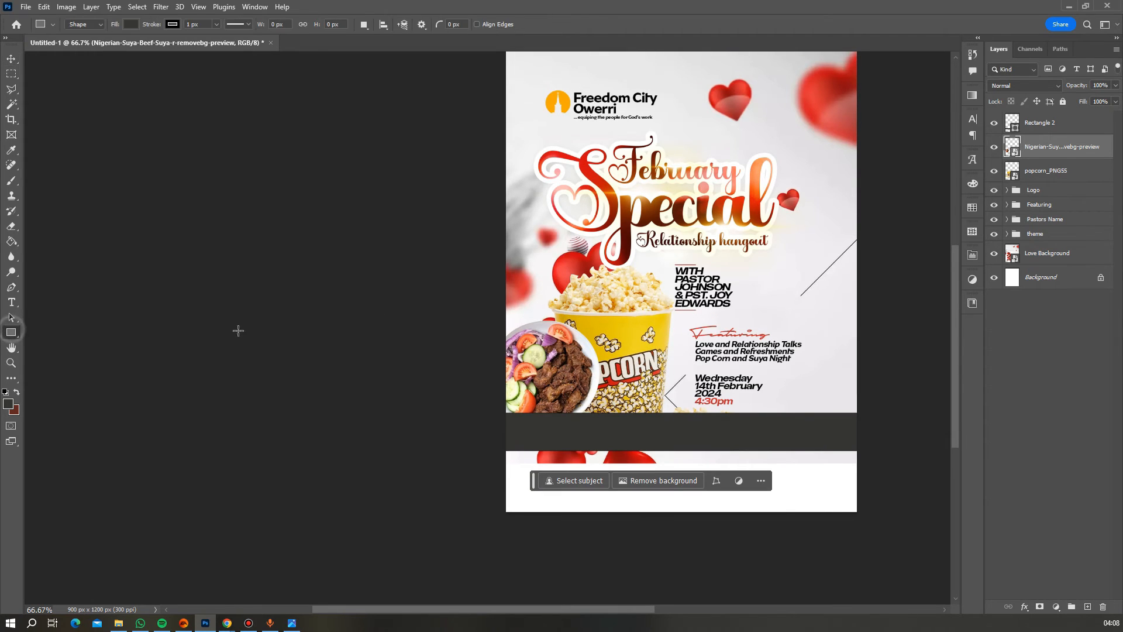
left_click_drag(636, 312, 684, 368)
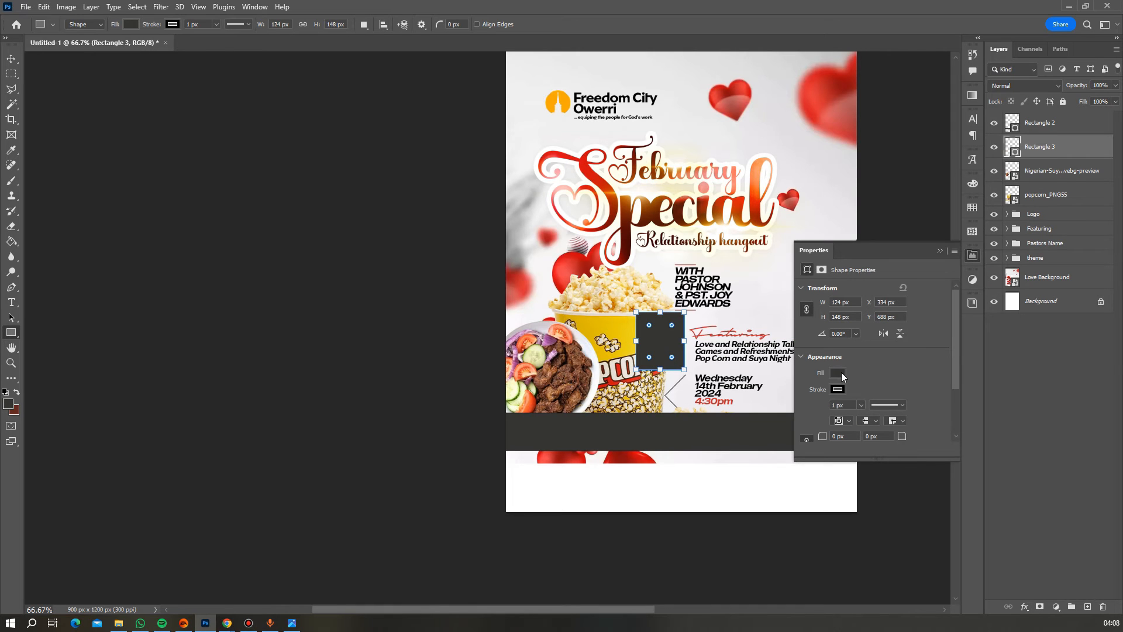
- Give the frame a white 5 px border stroke
left_click(839, 372)
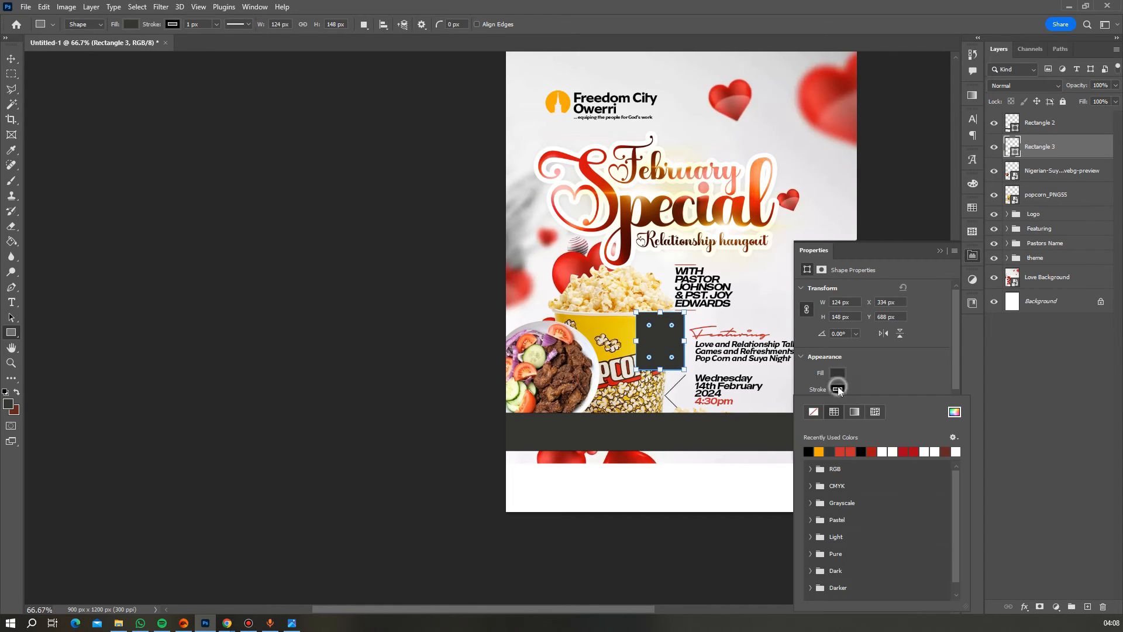
left_click(883, 451)
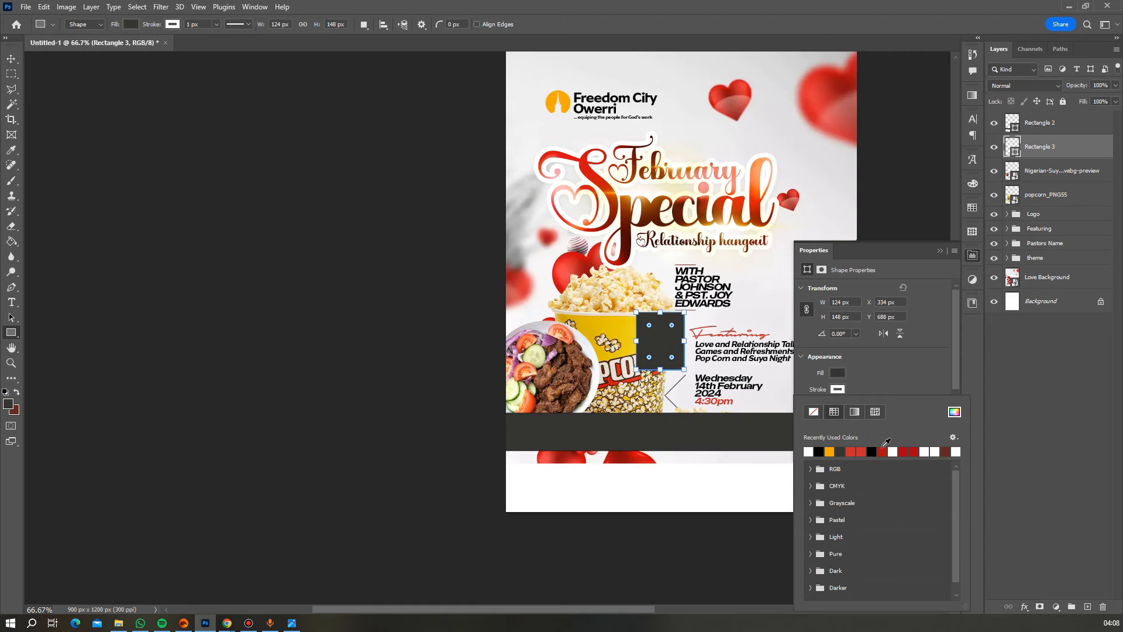
left_click(869, 385)
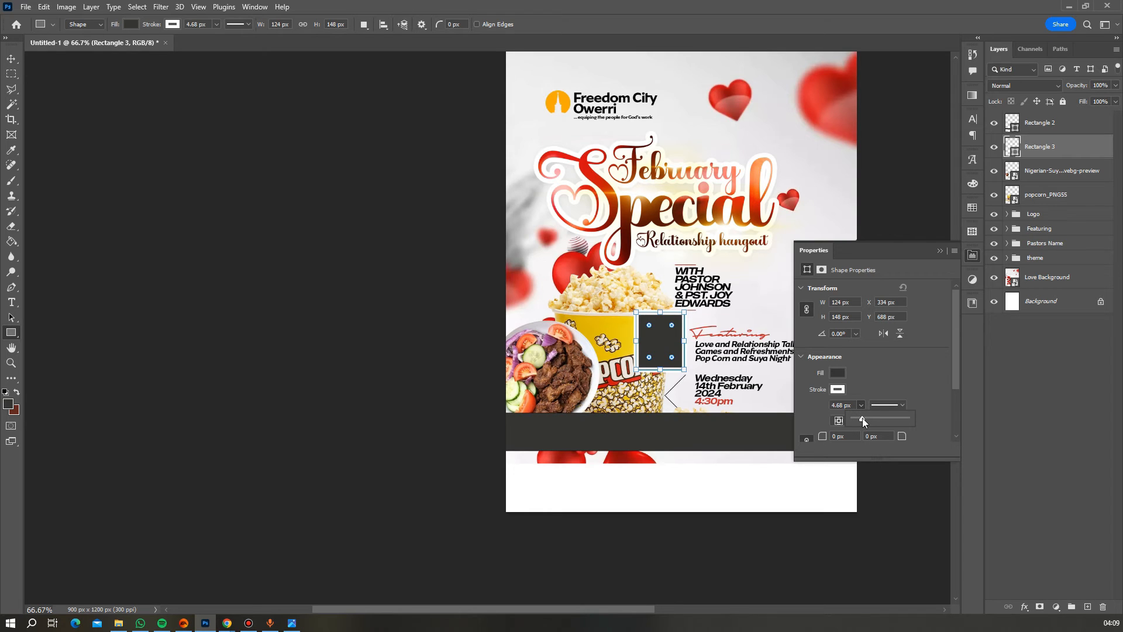
left_click(852, 405)
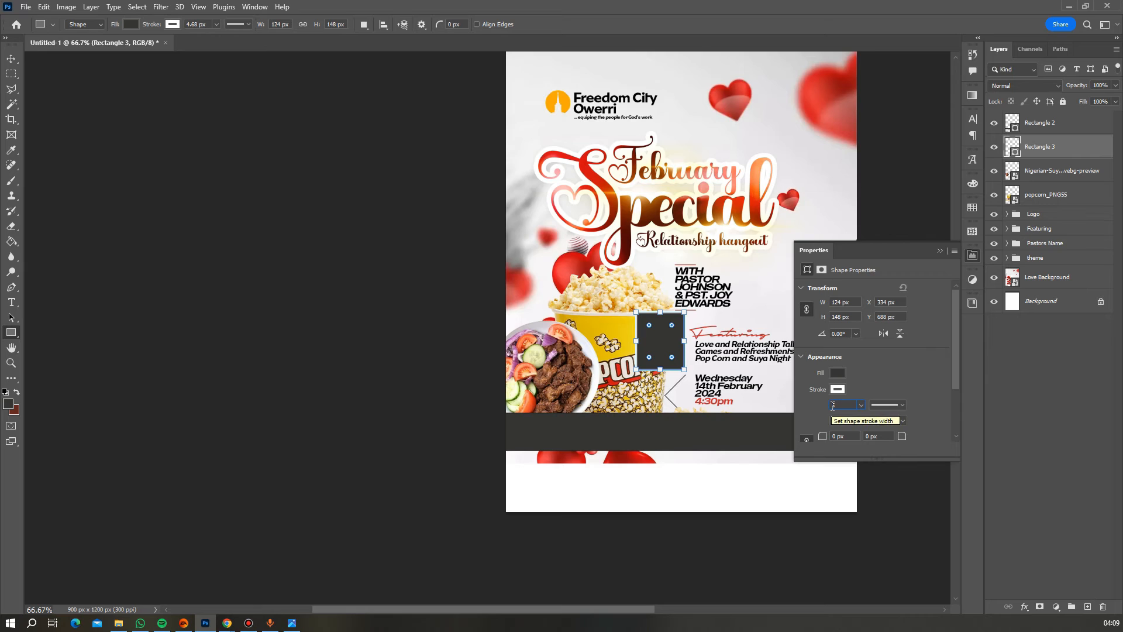
key("Return")
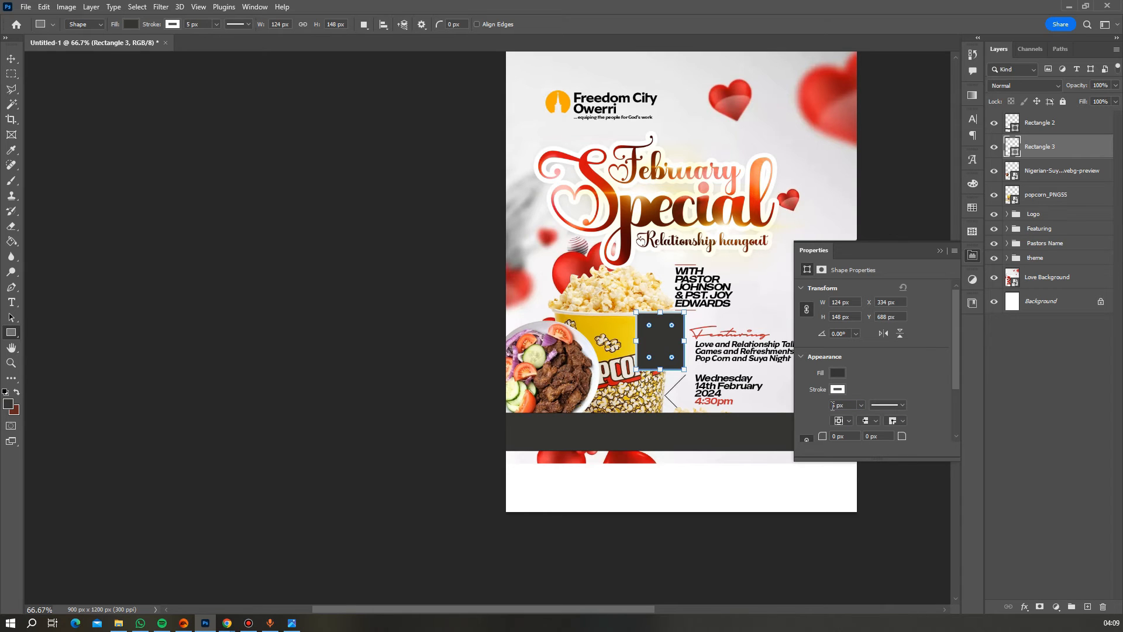
left_click(849, 406)
type("10")
key("Return")
left_click(846, 404)
type("5")
key("Return")
- Move the frame beside the Featuring text and stack a duplicate directly below it
left_click(11, 58)
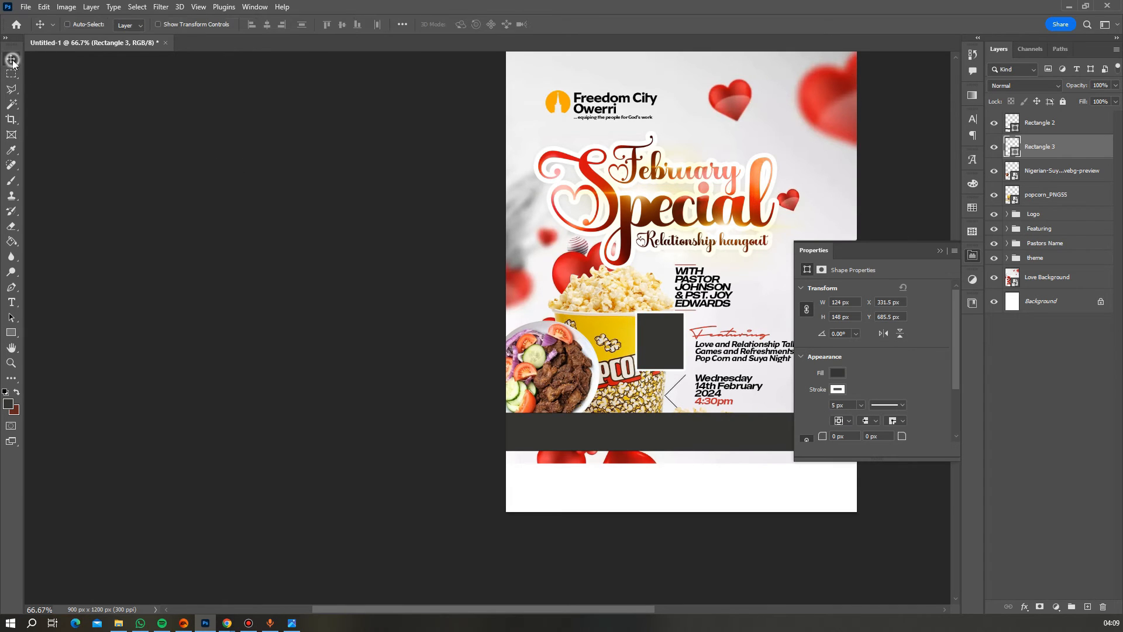
left_click_drag(664, 333, 684, 325)
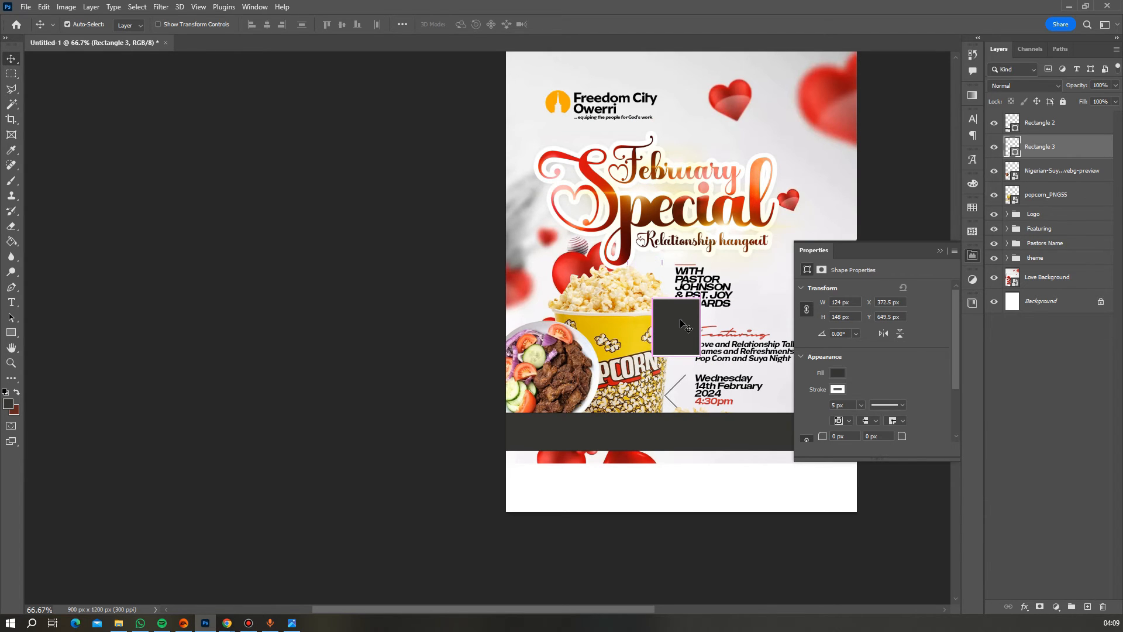
key("ctrl+j")
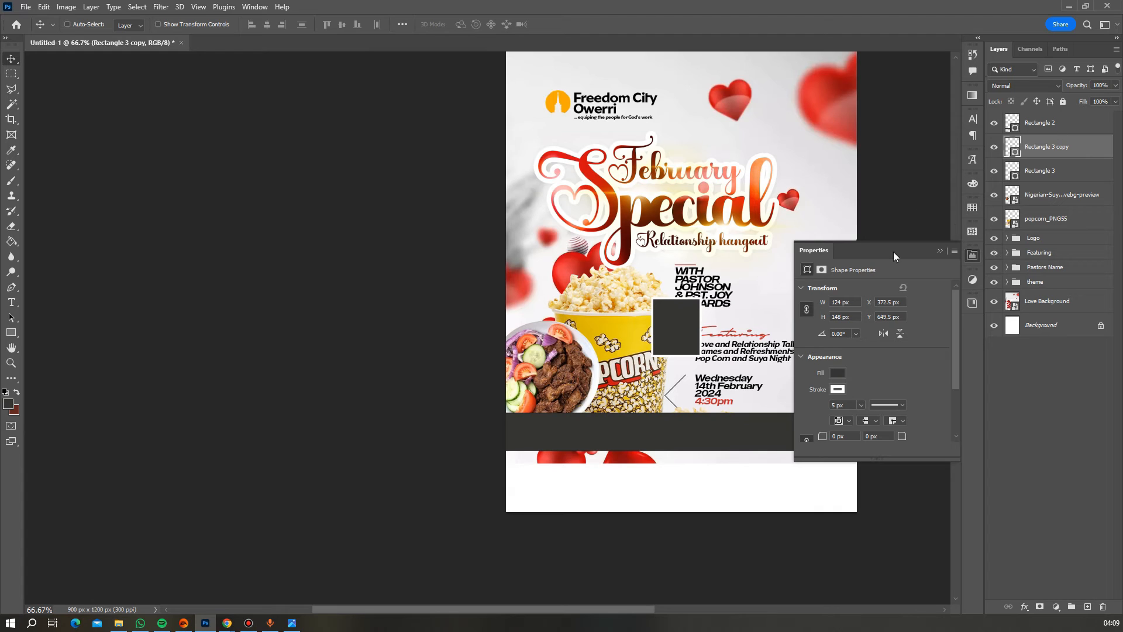
left_click_drag(675, 345, 662, 397)
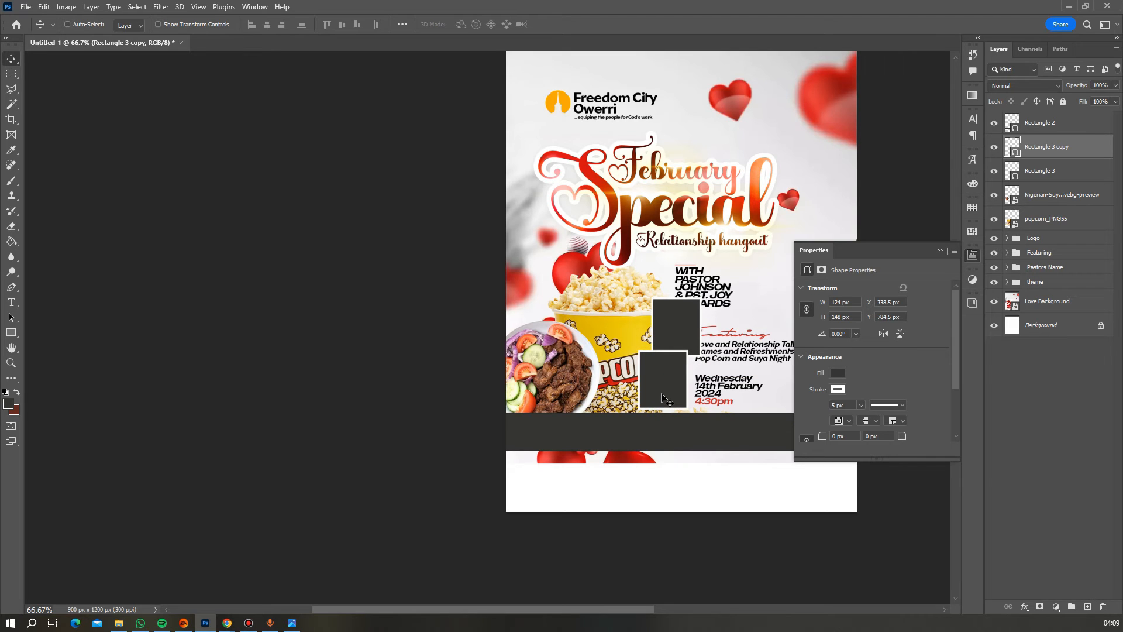
scroll(725, 340, "up", 1)
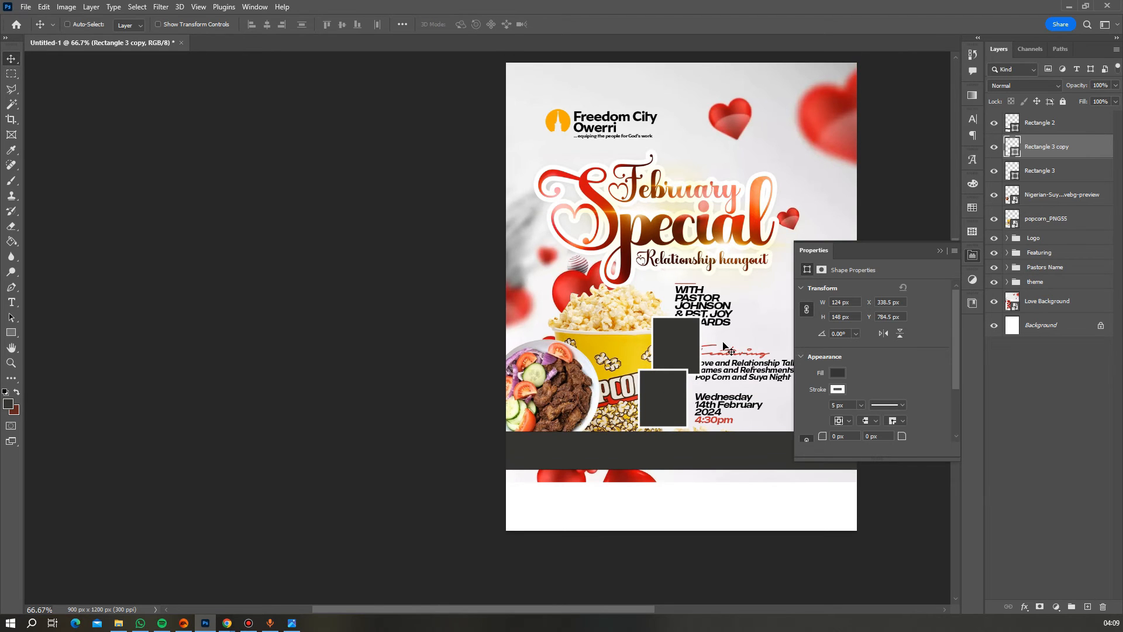
scroll(723, 343, "down", 2)
- Select the upper frame layer and place the istockphoto friends-eating photo at about half size
right_click(679, 312)
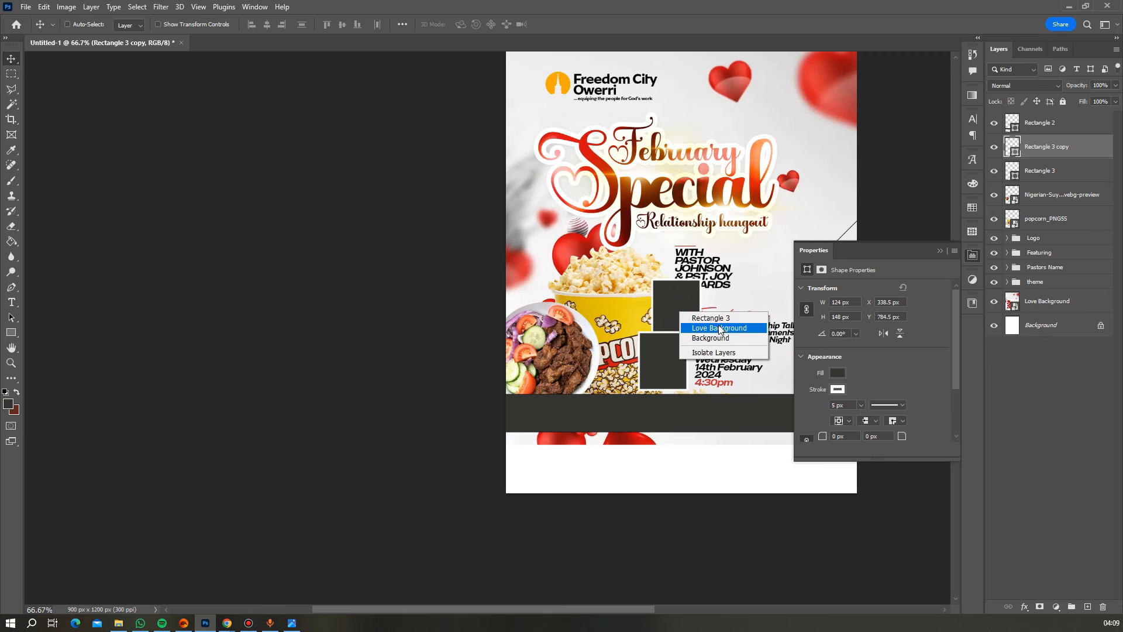
left_click(710, 318)
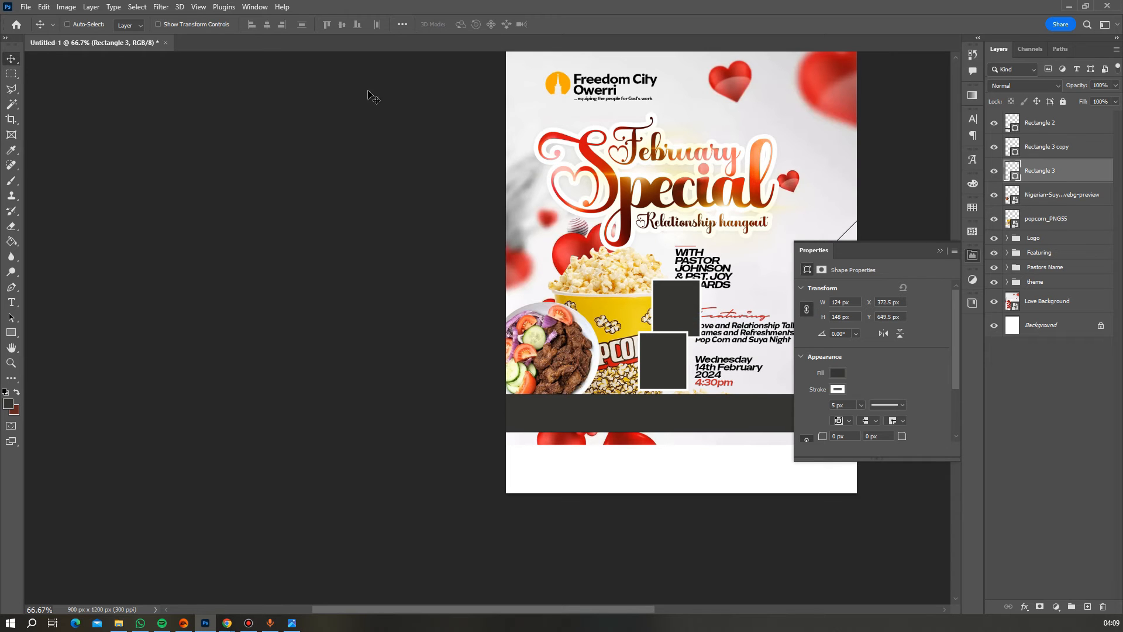
left_click(31, 8)
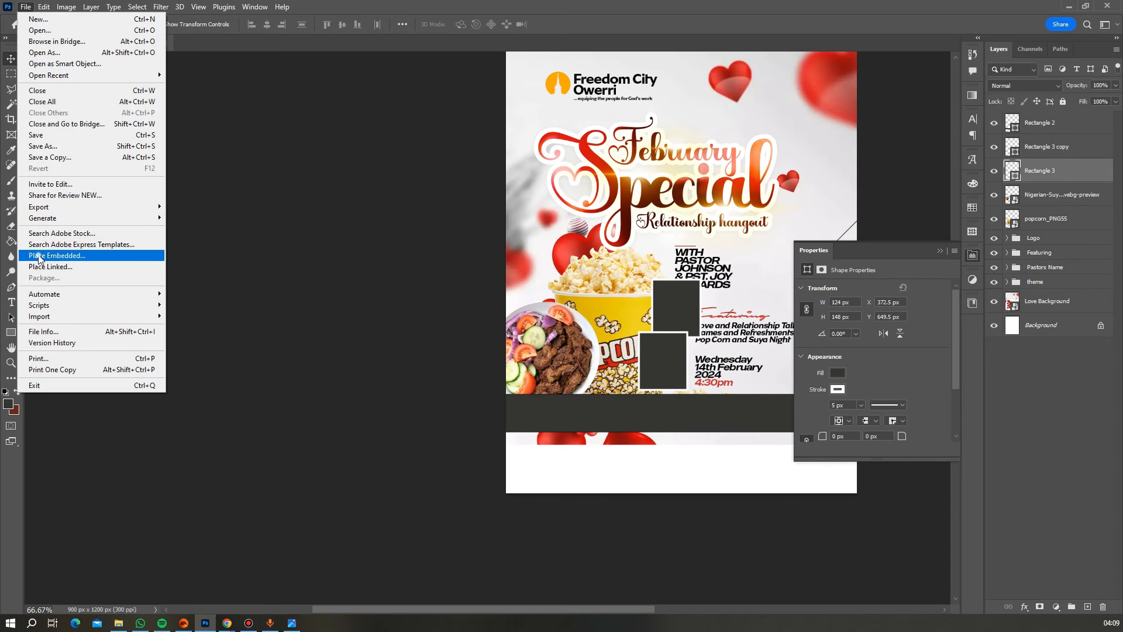
left_click(37, 255)
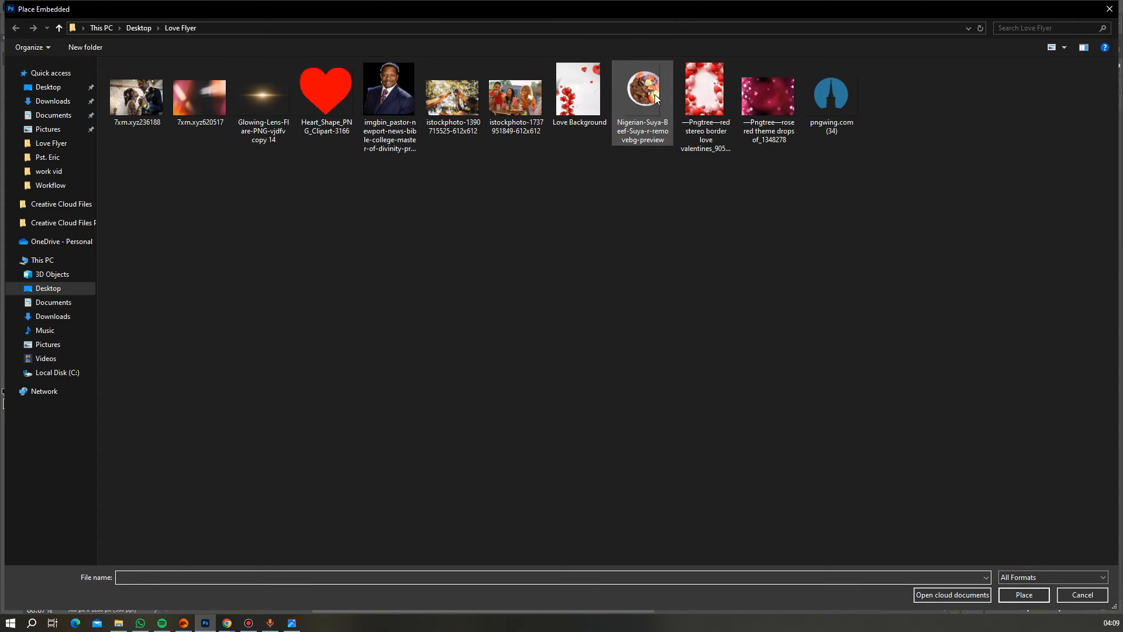
double_click(524, 109)
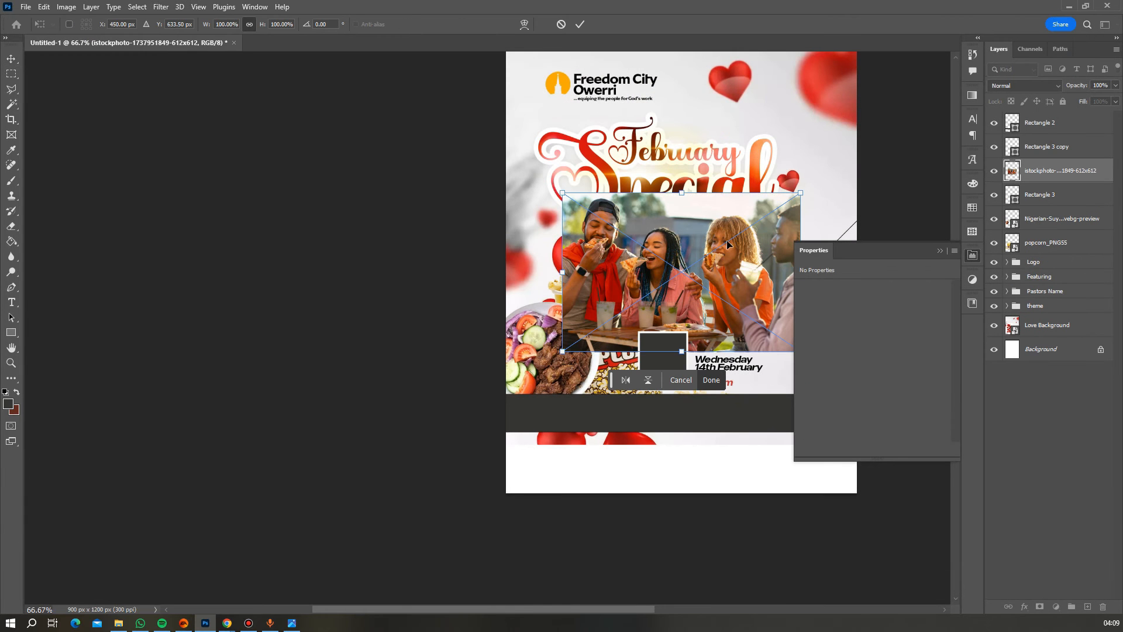
left_click_drag(797, 196, 683, 300)
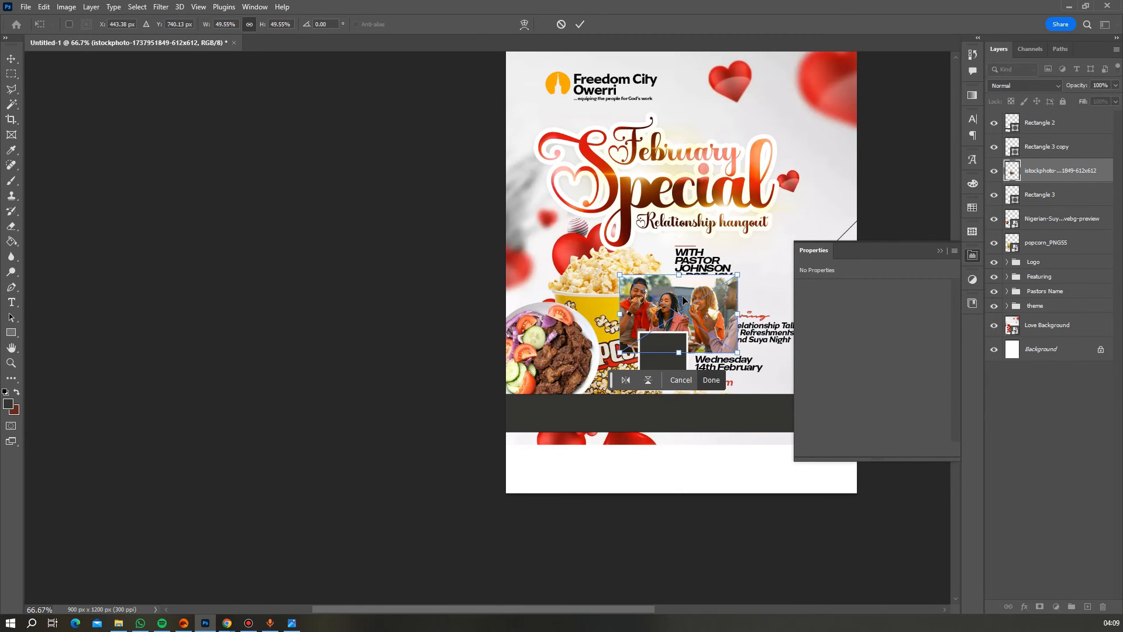
key("Return")
- Clip the photo into the upper frame and resize and reposition it to fill it
right_click(1066, 172)
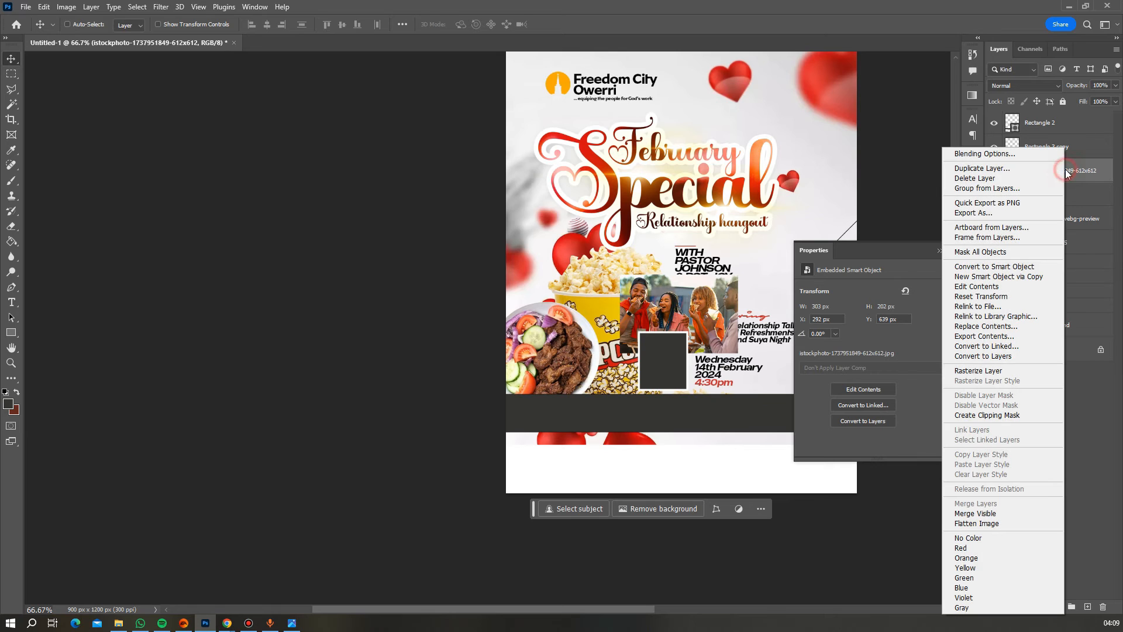
left_click(986, 417)
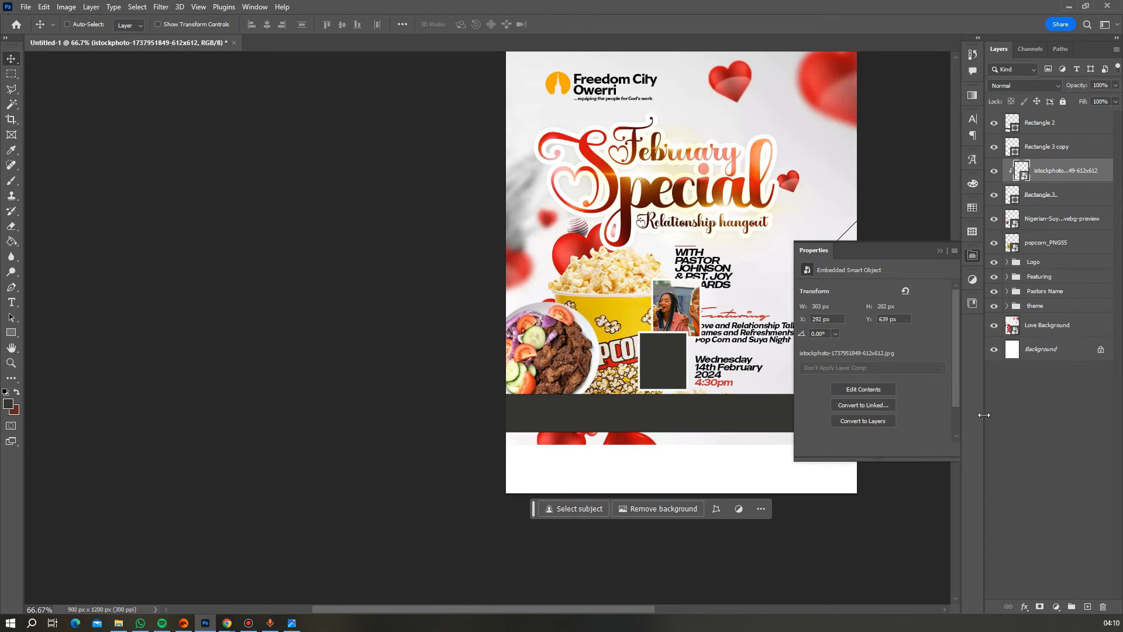
key("ctrl+t")
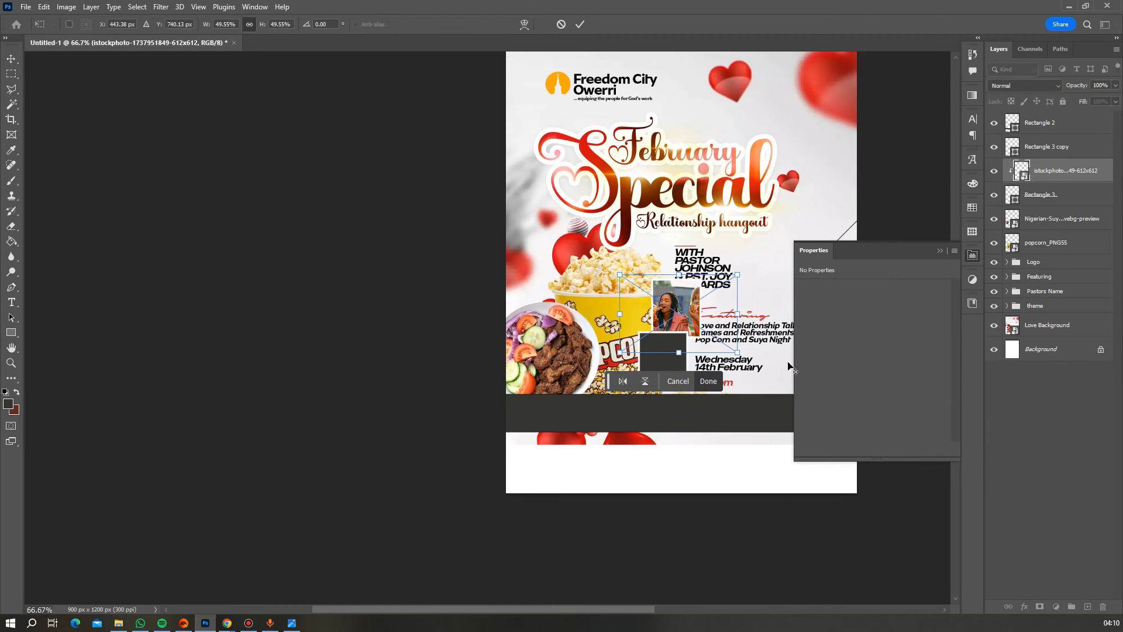
left_click_drag(736, 351, 720, 343)
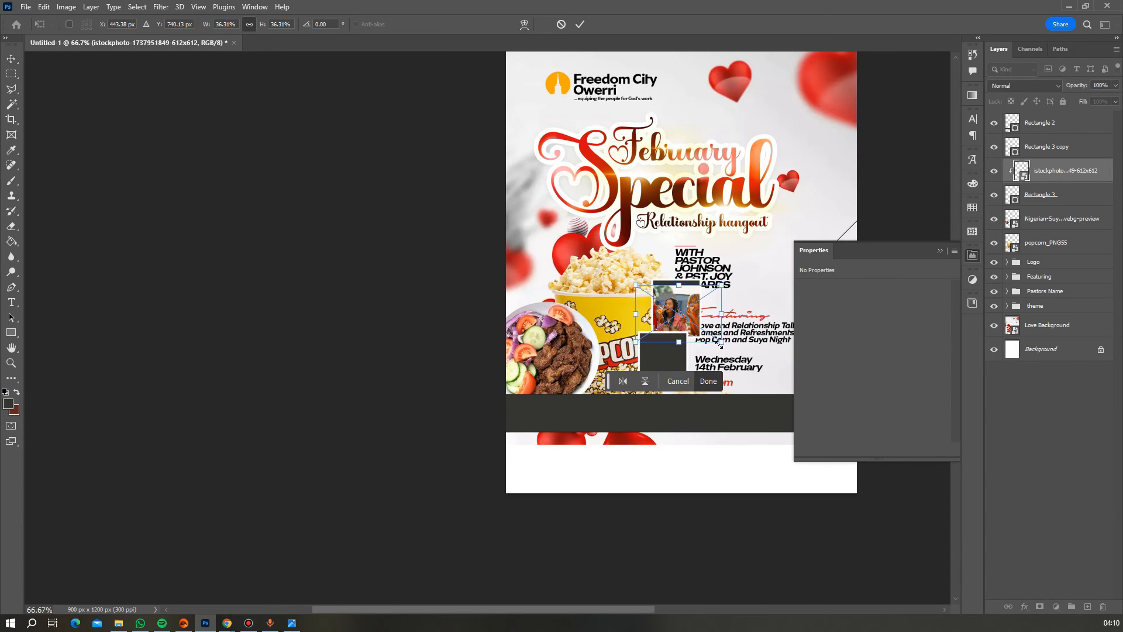
key("Up")
key("Up")
key("Up")
key("Up")
key("Up")
key("Up")
key("Up")
key("Up")
key("Up")
key("Up")
key("Up")
key("Up")
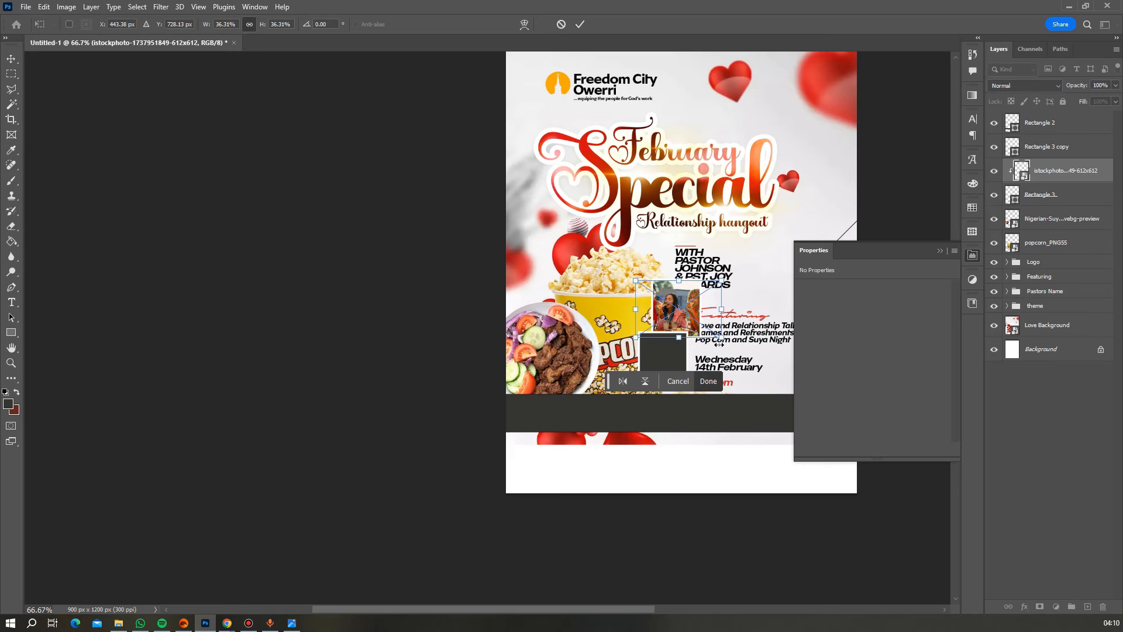
key("ctrl+0")
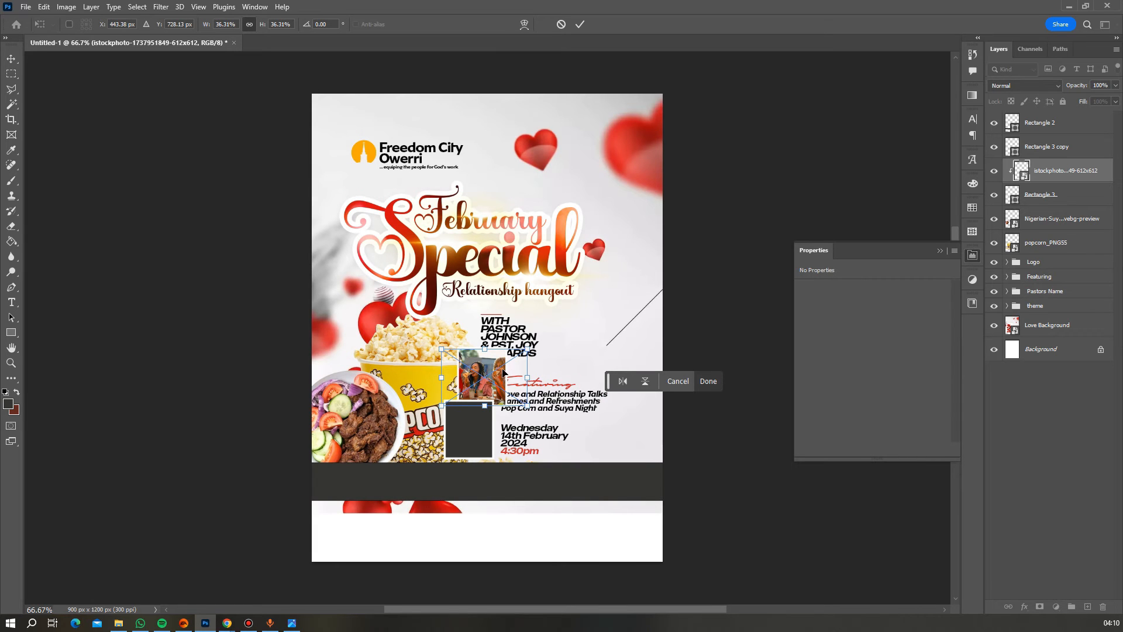
left_click_drag(503, 372, 517, 370)
key("Return")
- Select the lower frame's layer
scroll(517, 370, "down", 1)
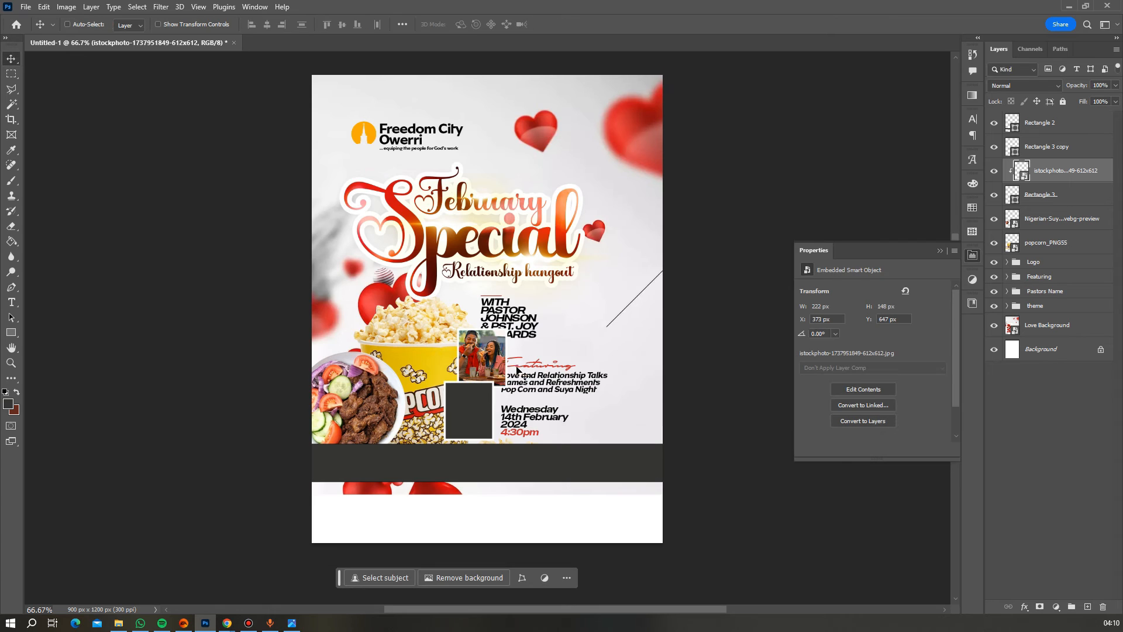
scroll(517, 370, "down", 1)
right_click(476, 380)
left_click(514, 388)
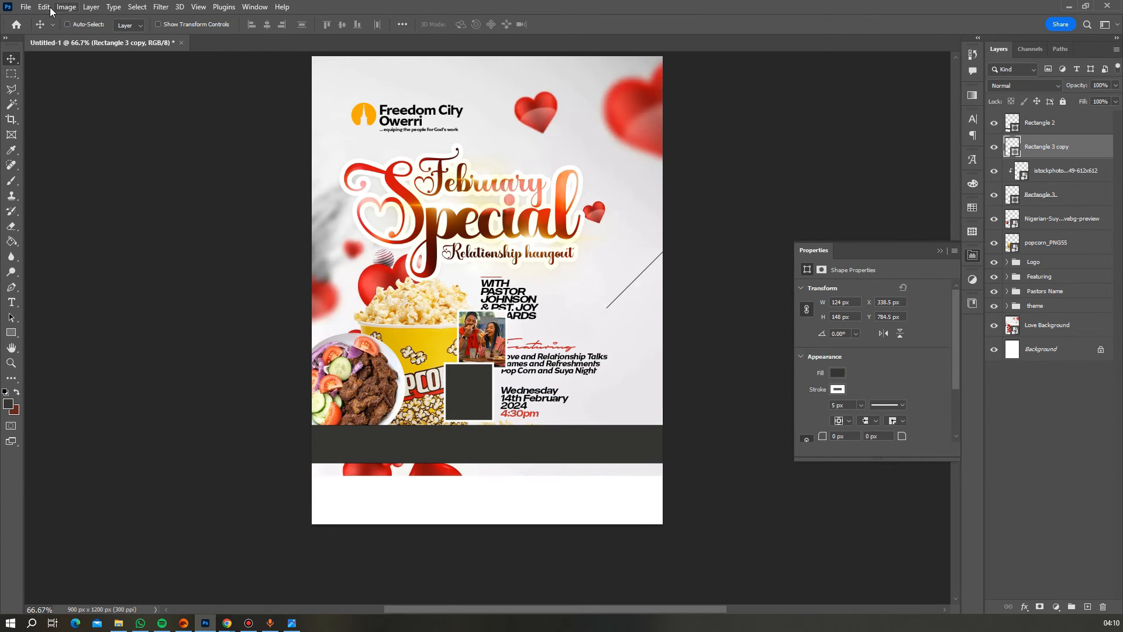
- Place the toasting-hands istockphoto image at half size, clipped inside the lower frame
left_click(26, 7)
left_click(86, 255)
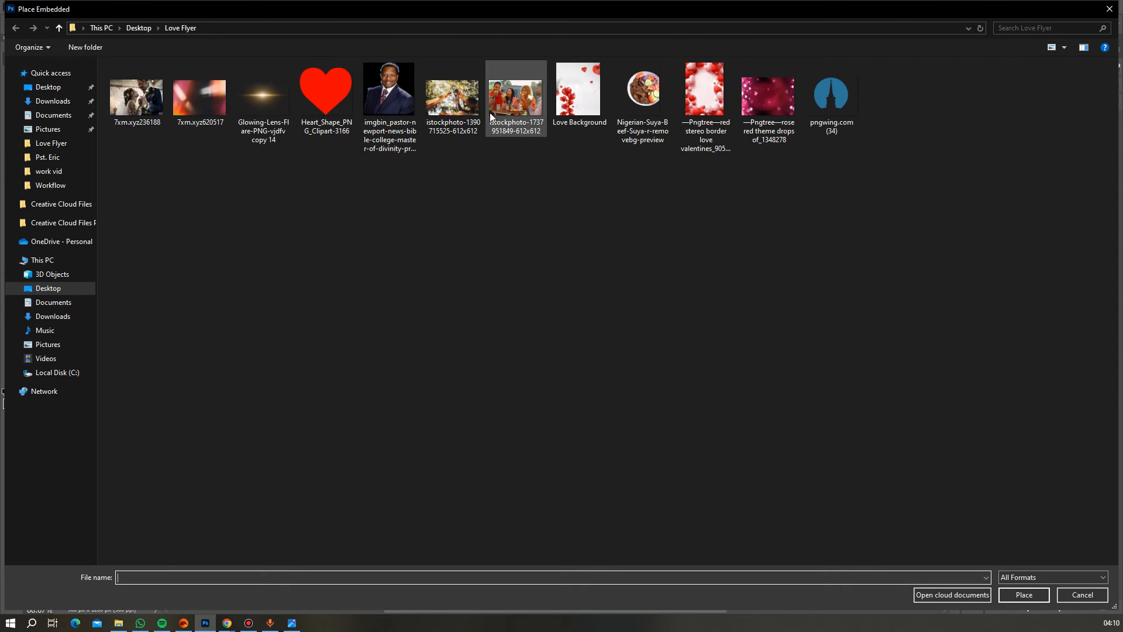
double_click(453, 96)
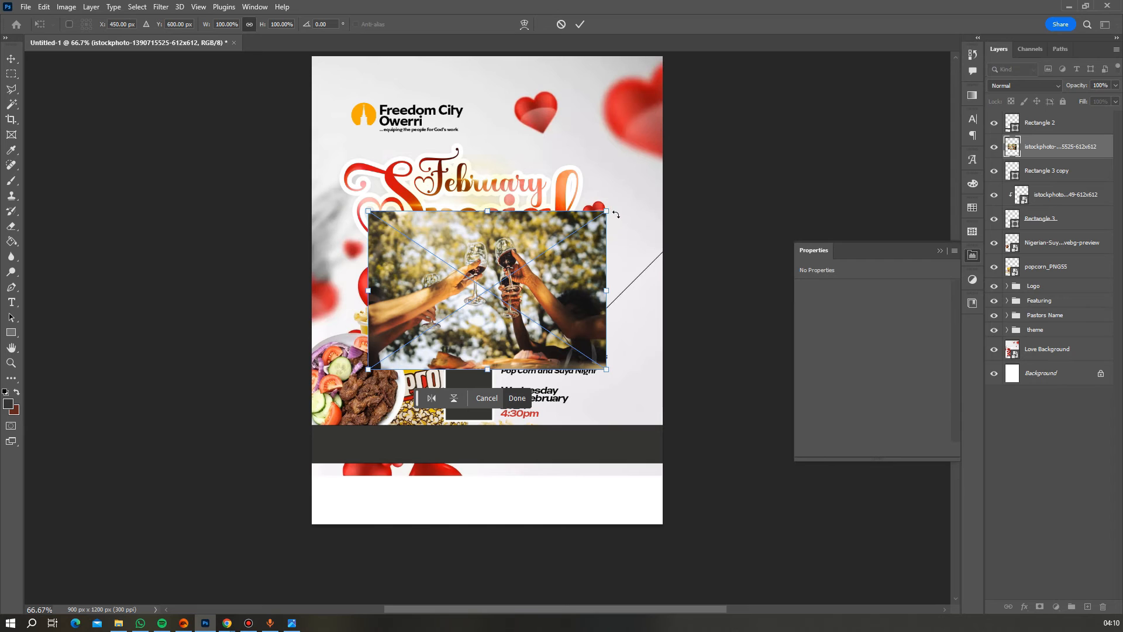
left_click_drag(609, 212, 547, 249)
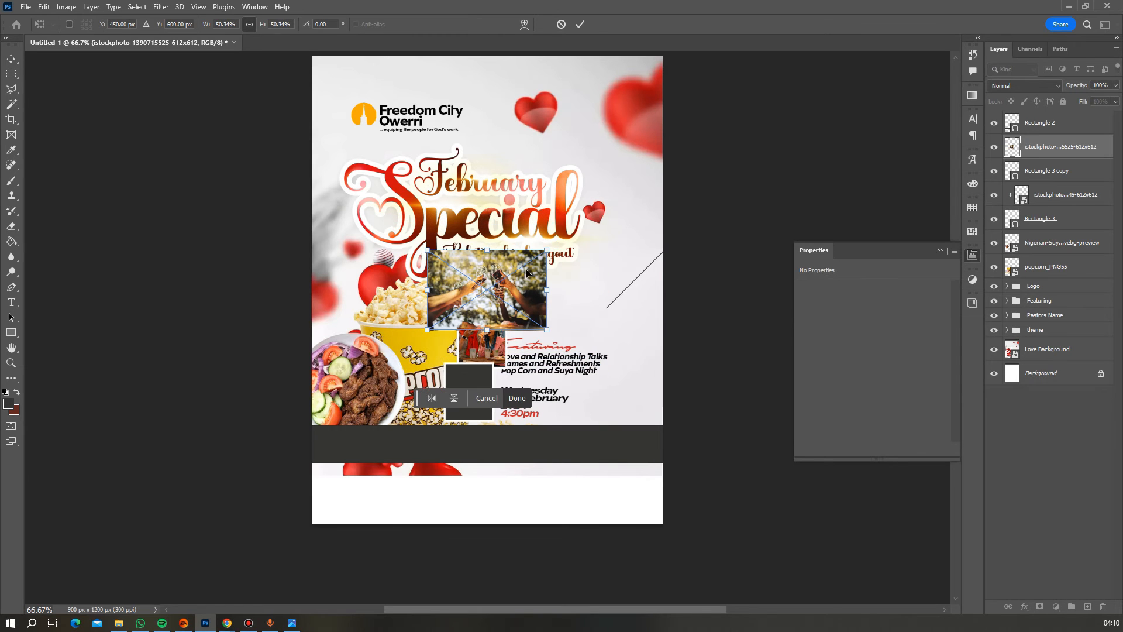
left_click_drag(512, 303, 482, 412)
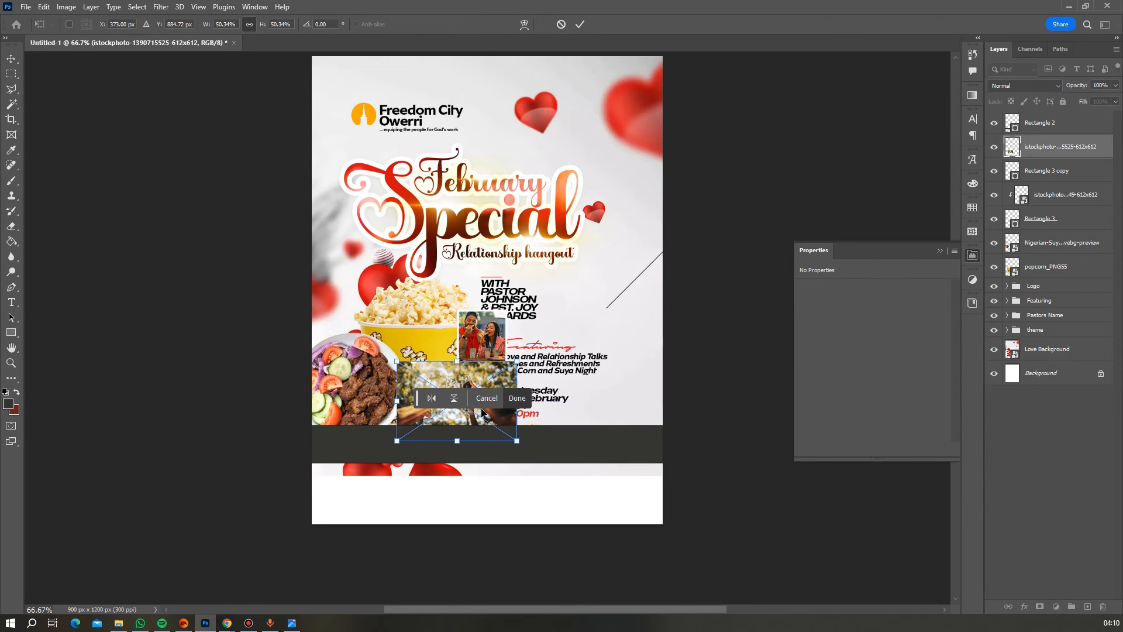
key("Return")
right_click(1060, 148)
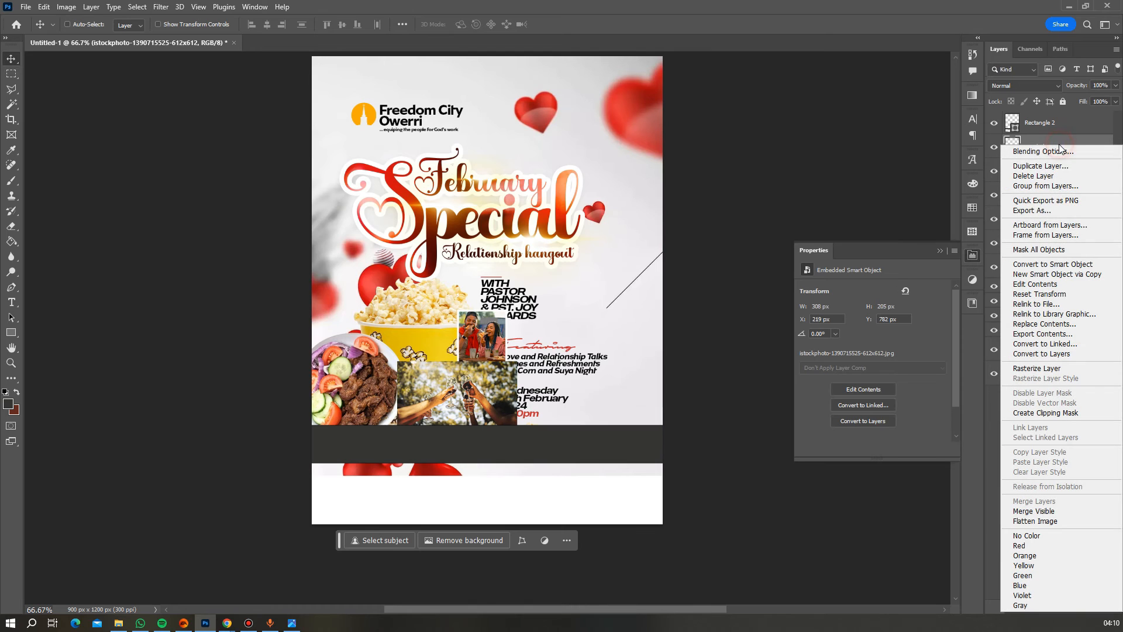
left_click(1045, 413)
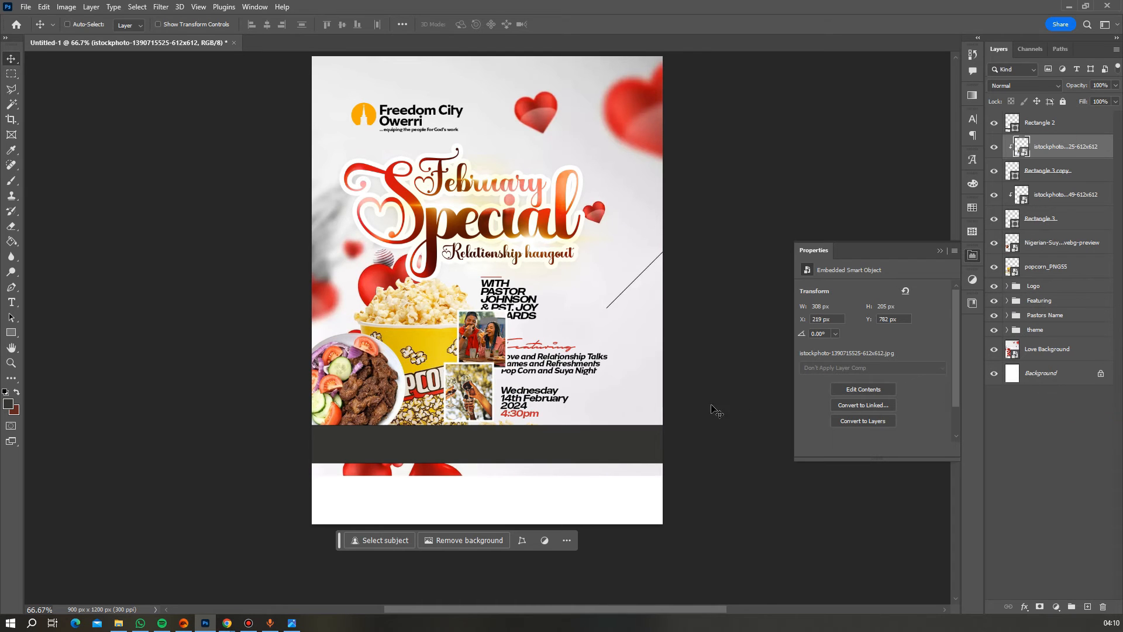
left_click_drag(481, 393, 488, 393)
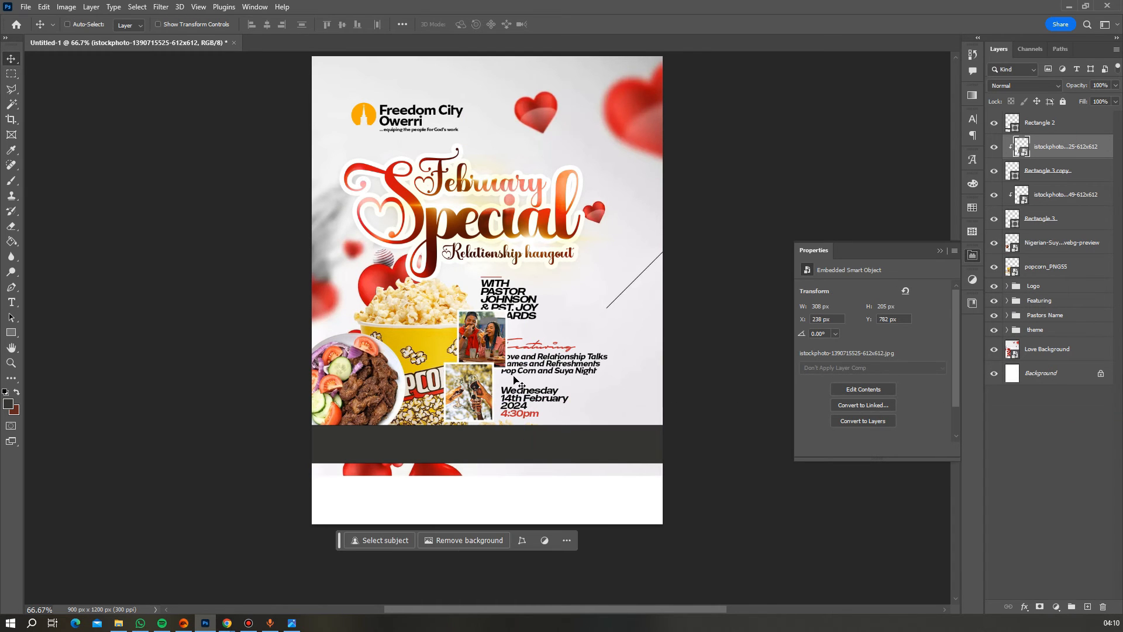
- Nudge the Pastors Name group two steps to the right
right_click(530, 313)
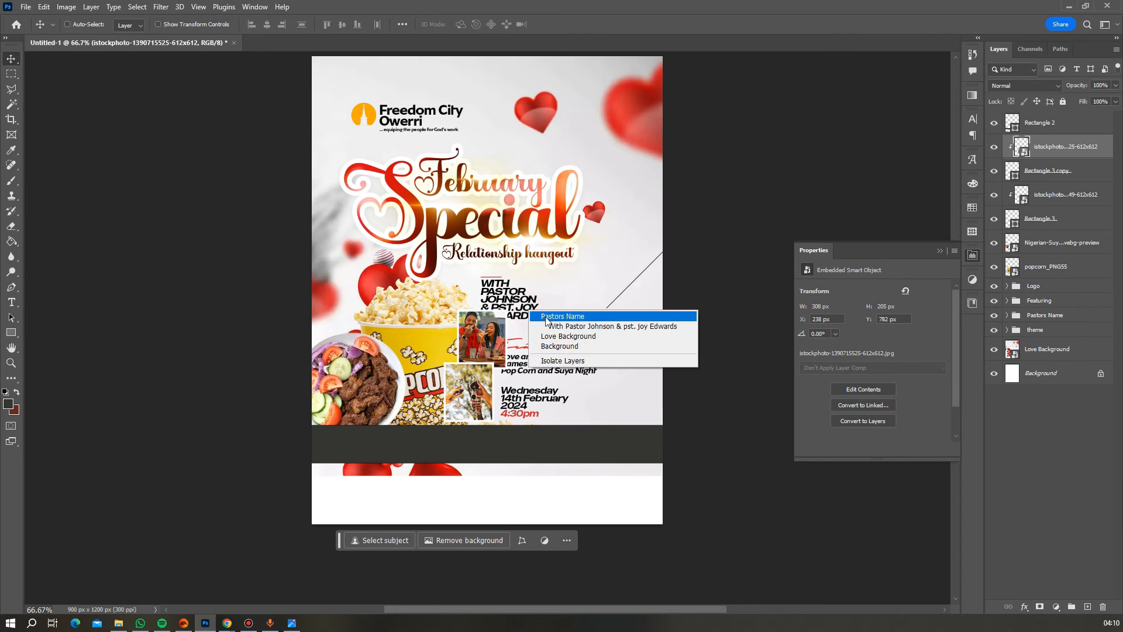
left_click(553, 316)
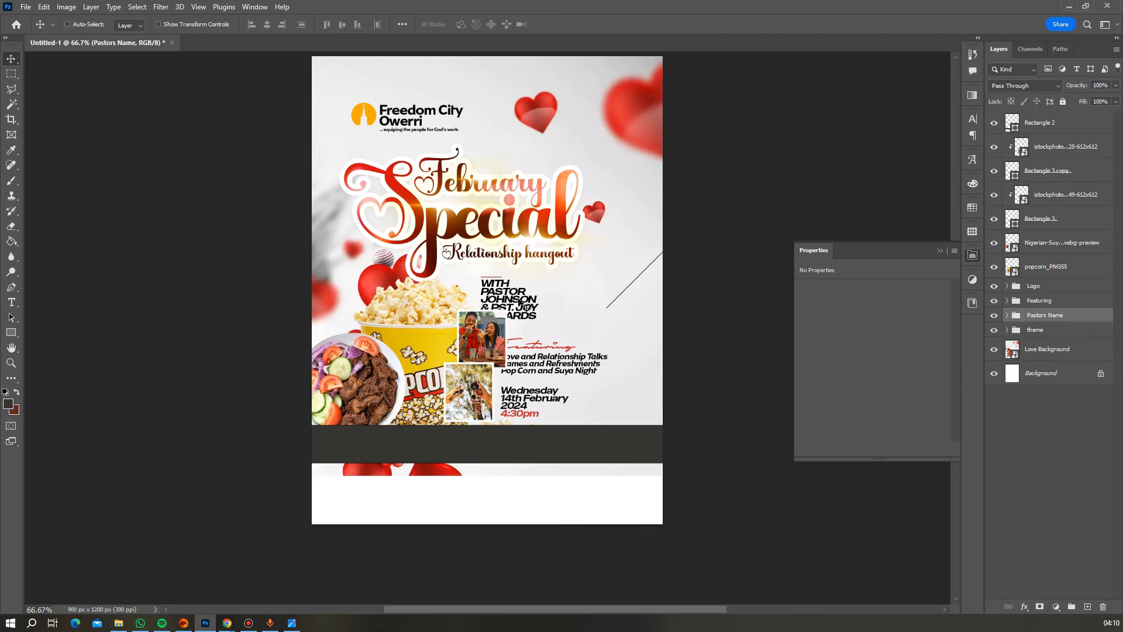
key("Right")
key("Right")
key("Right")
key("Right")
key("Right")
key("Right")
key("Right")
key("Right")
key("Right")
key("Right")
key("Right")
key("Right")
key("Right")
key("Right")
key("Right")
key("Right")
key("Right")
key("Right")
key("Right")
key("Right")
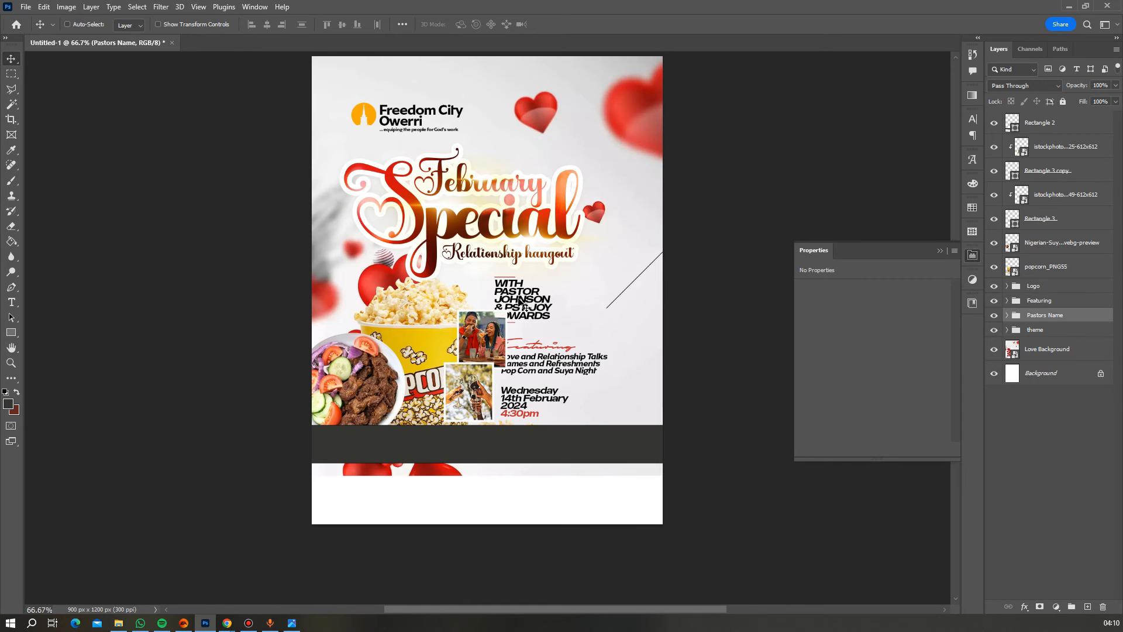
key("Right")
key("Right")
key("Right")
key("Right")
key("Right")
key("Right")
key("Right")
key("Right")
key("Right")
key("Right")
key("Right")
key("Right")
key("Right")
key("Right")
key("Right")
key("Right")
key("Right")
key("Right")
key("Right")
key("Right")
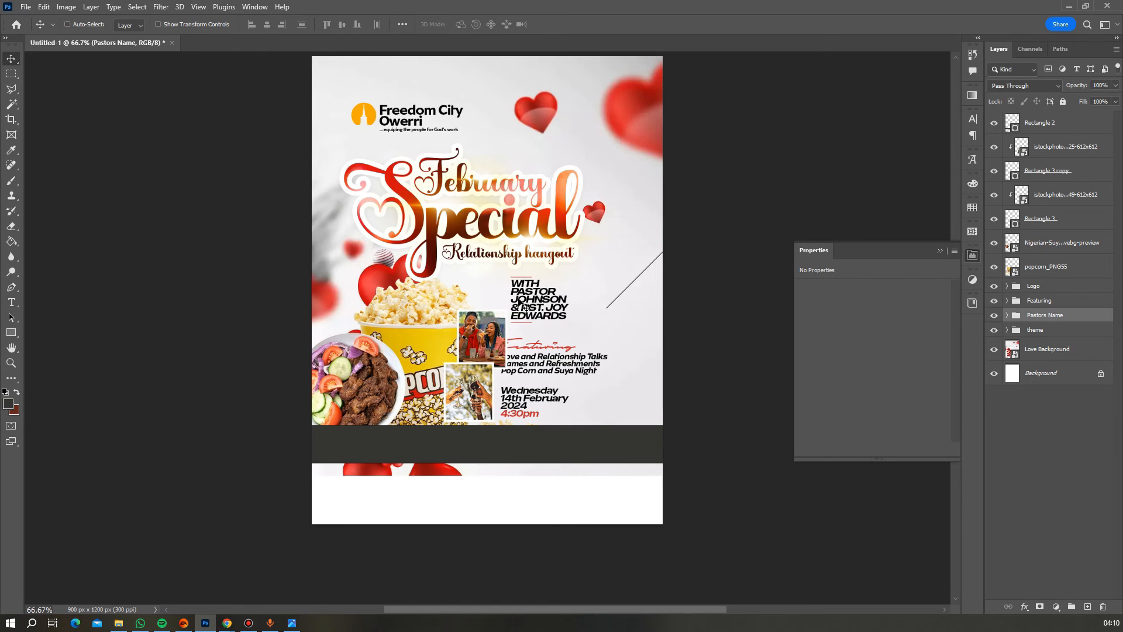
- Group both photos and their frame rectangles into Group 1
left_click(1044, 195)
left_click(1046, 218, "ctrl")
left_click(1047, 171, "ctrl")
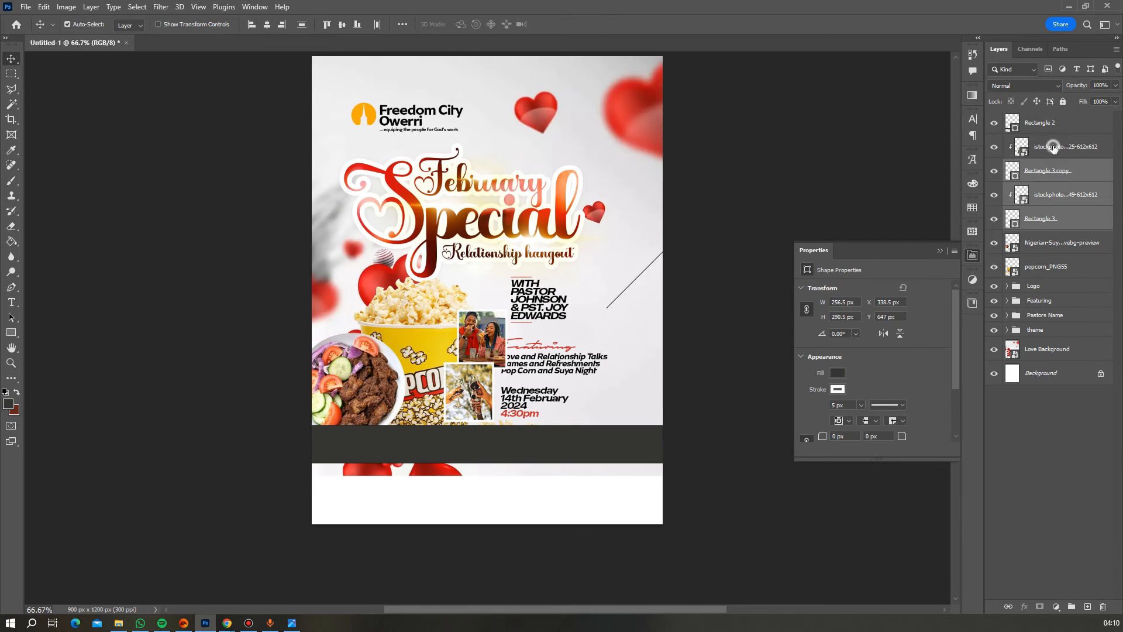
left_click(1053, 147, "ctrl")
key("ctrl+g")
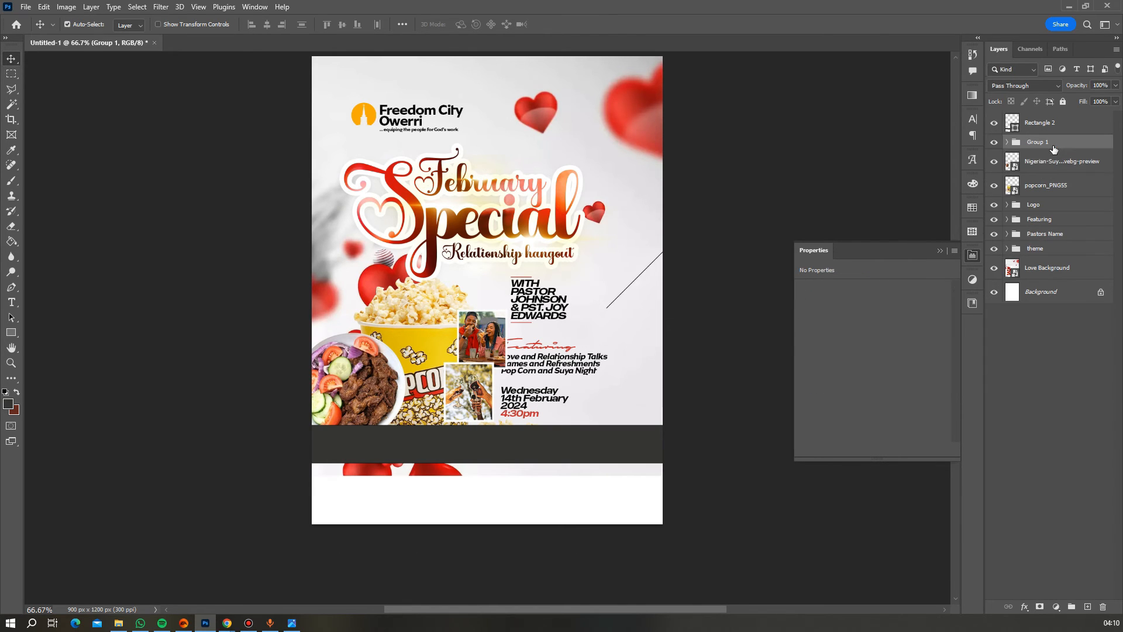
- Tilt Group 1 about -4°, shrink it to roughly 97.5% and nudge it up
key("ctrl+t")
left_click_drag(600, 459, 610, 435)
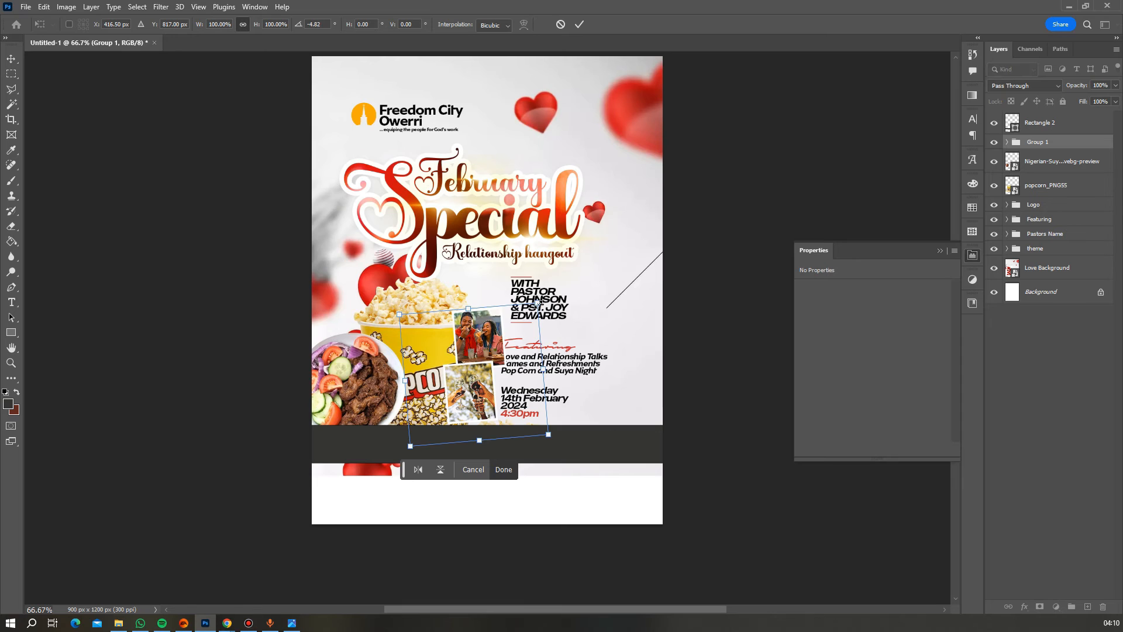
left_click_drag(536, 302, 532, 305)
key("Up")
key("Up")
key("Up")
key("Up")
key("Up")
key("Up")
key("Up")
key("Up")
key("Up")
key("Up")
key("Up")
key("Up")
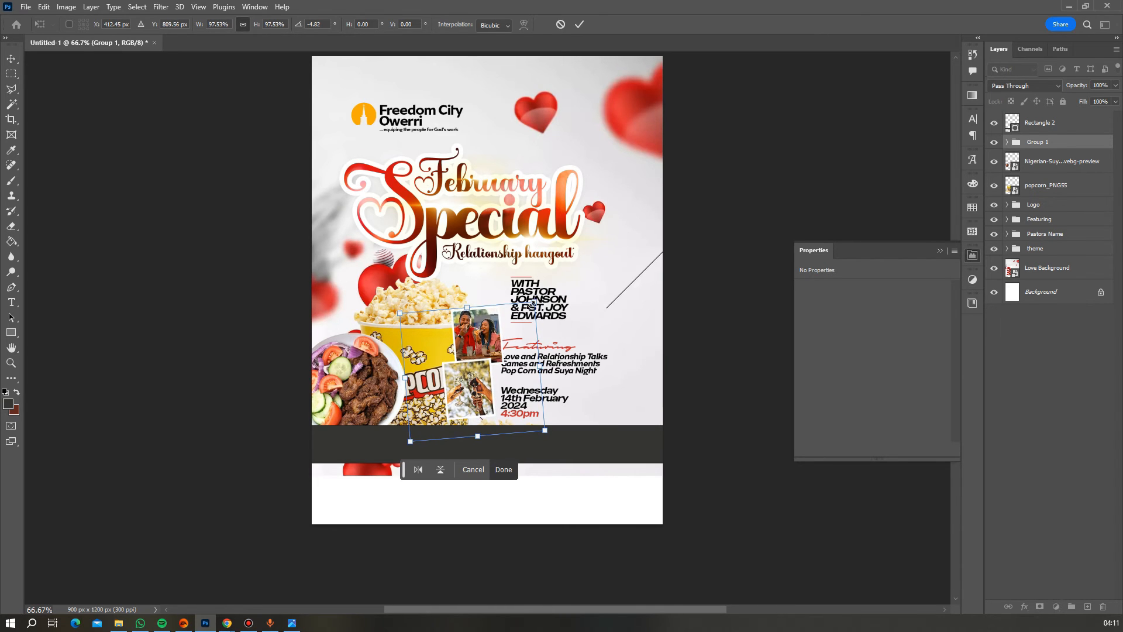
key("Up")
key("Up")
key("Up")
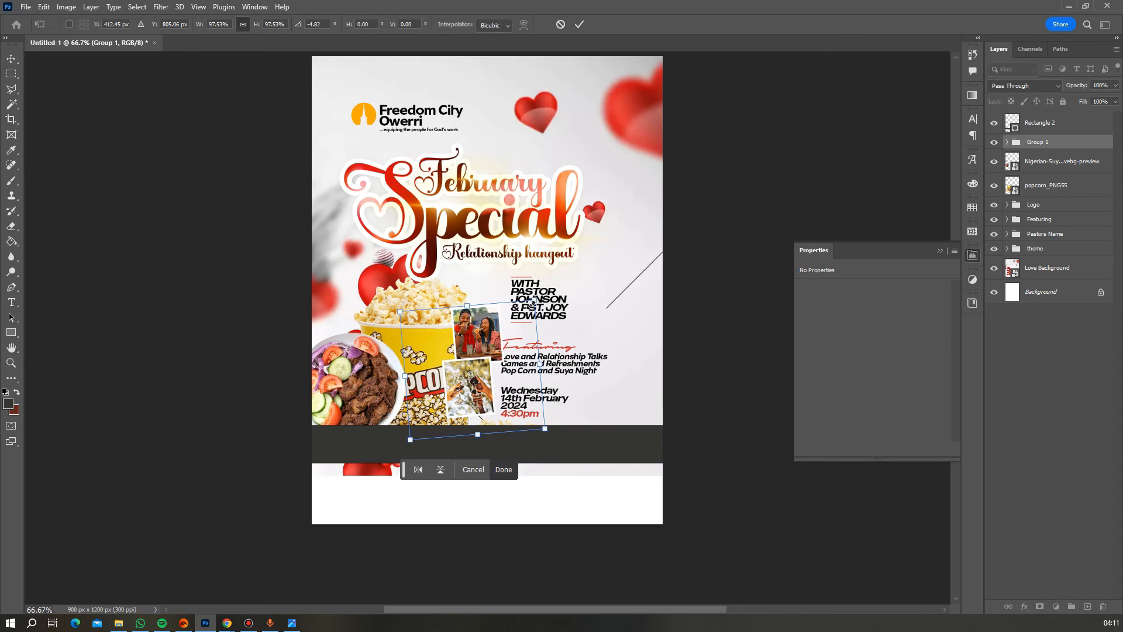
key("Return")
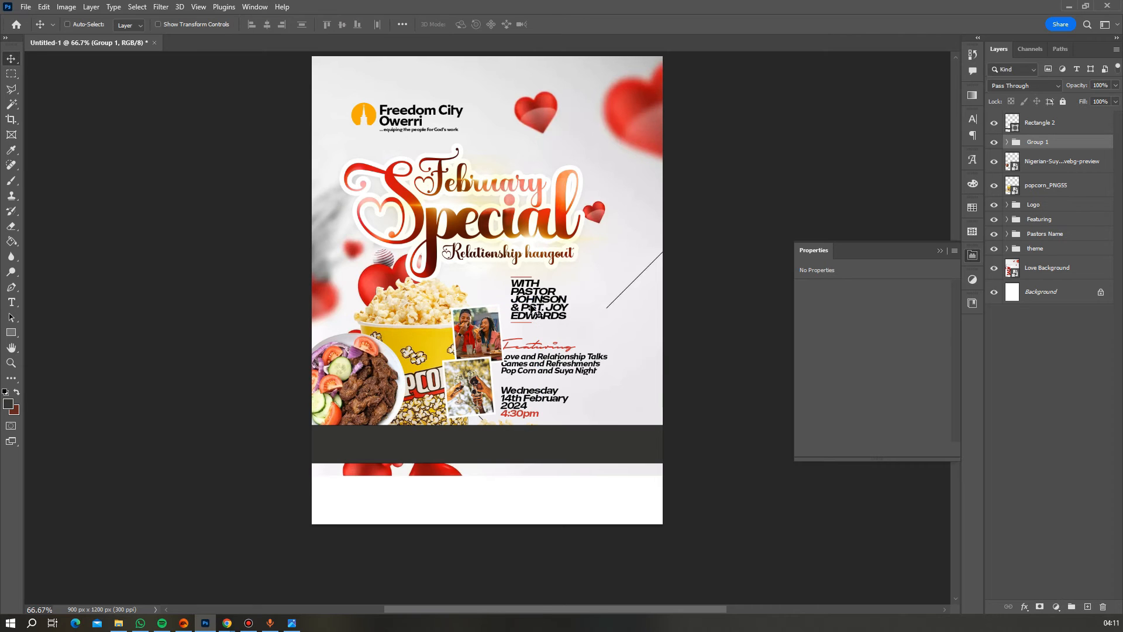
- Nudge the Featuring group three steps right and one step up
right_click(564, 363)
left_click(597, 364)
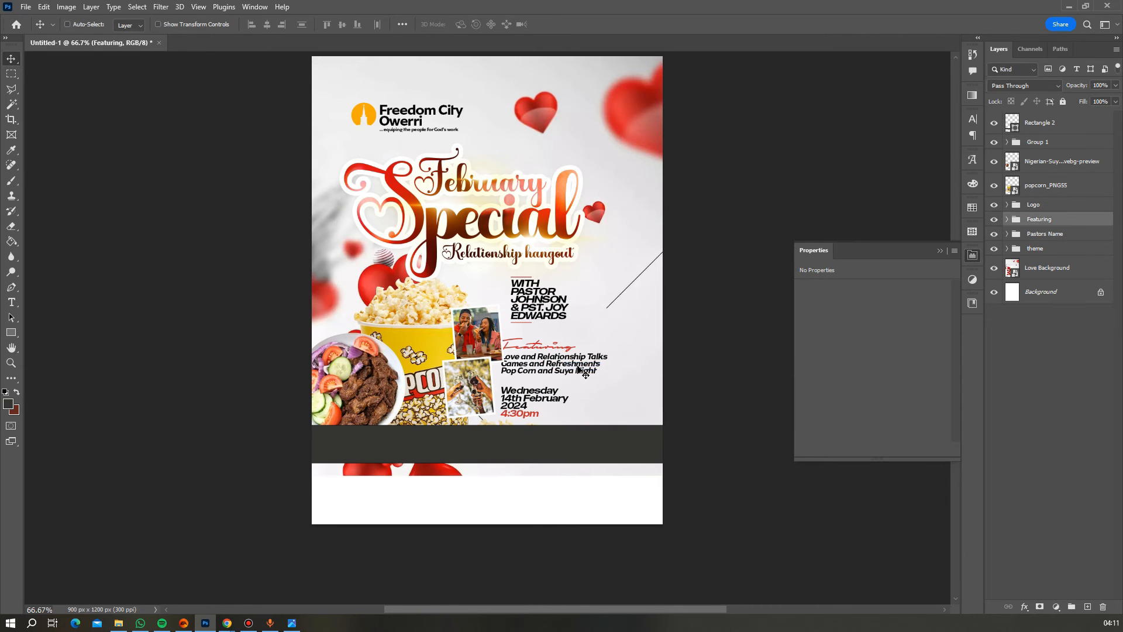
key("Right")
key("Right")
key("Right")
key("Right")
key("Right")
key("Right")
key("Right")
key("Right")
key("Right")
key("Right")
key("Right")
key("Right")
key("Right")
key("Right")
key("Right")
key("Right")
key("Right")
key("Right")
key("Right")
key("Right")
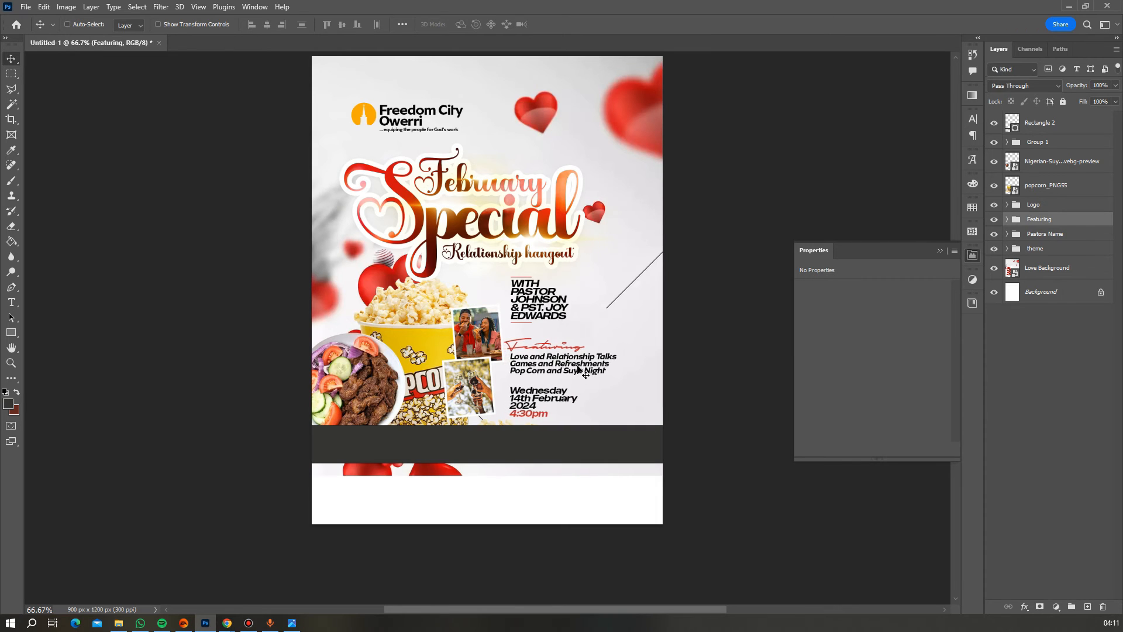
key("Right")
key("Right")
key("Right")
key("Right")
key("Right")
key("Right")
key("Right")
key("Right")
key("Right")
key("Right")
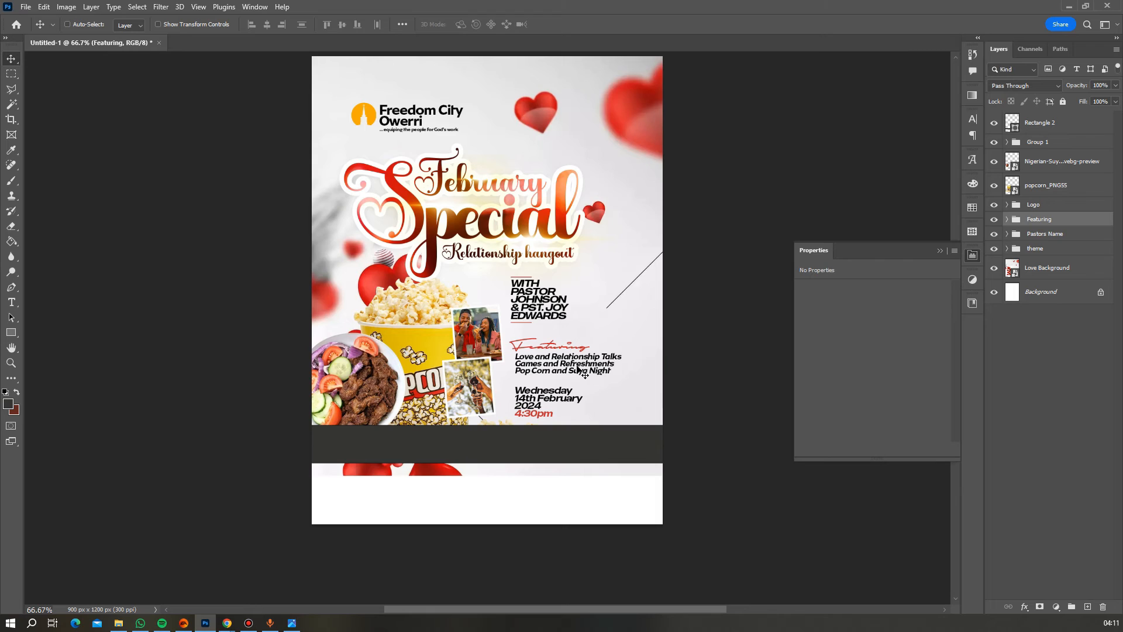
key("Right")
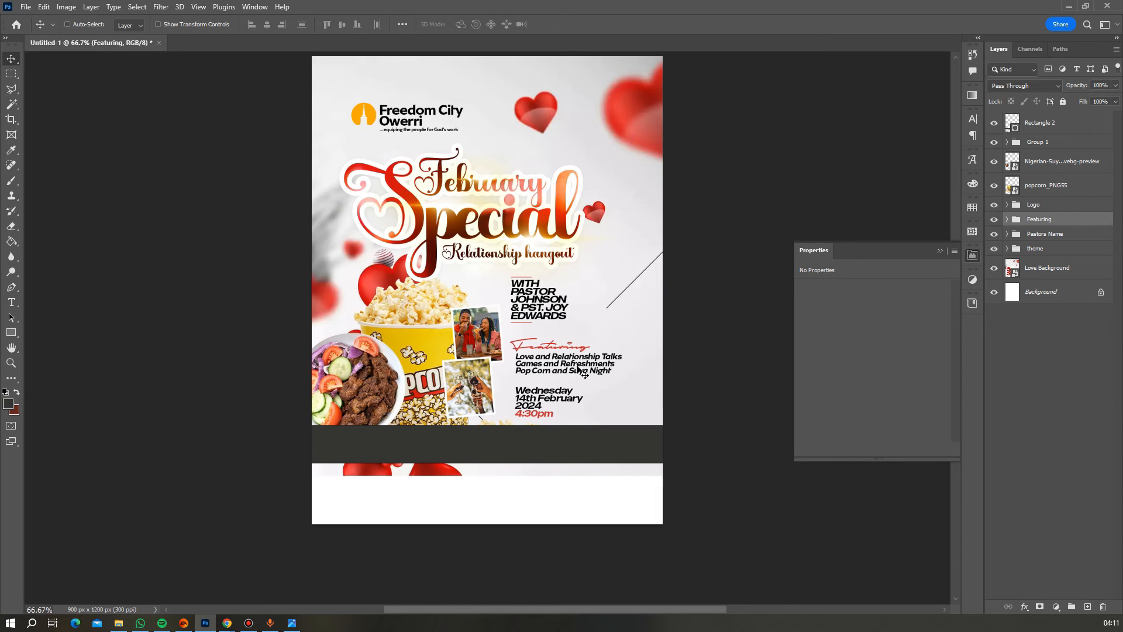
scroll(582, 372, "up", 1)
key("Up")
key("Up")
key("Up")
key("Up")
key("Up")
key("Up")
key("Up")
key("Up")
key("Up")
key("Up")
key("Up")
key("Up")
key("Up")
key("Up")
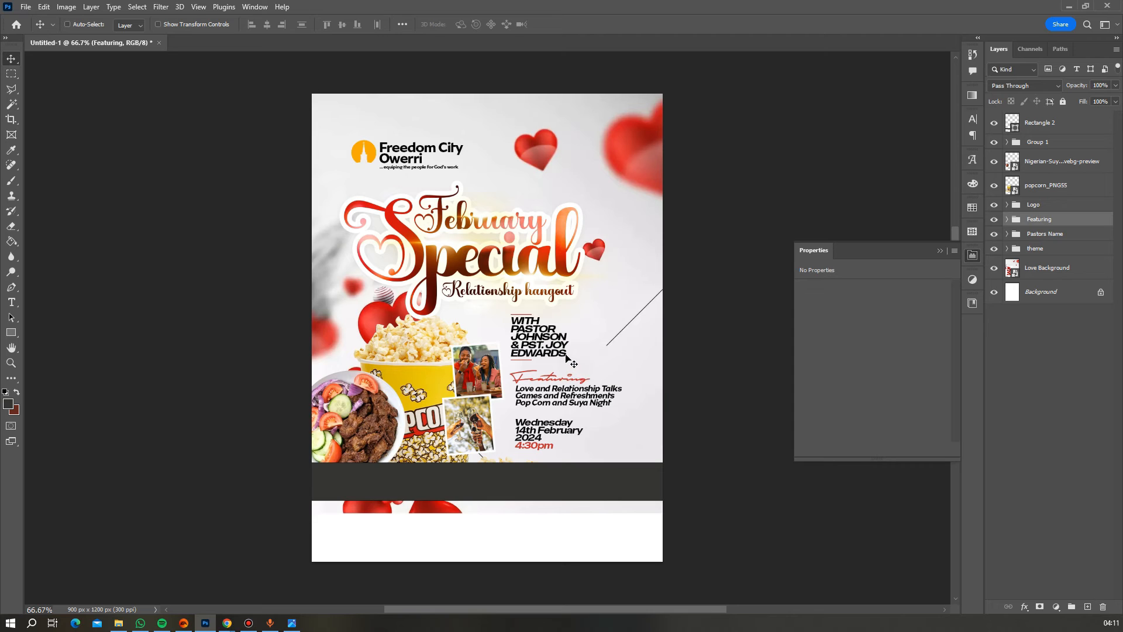
- Scale the Pastors Name group down to about 82%
right_click(566, 357)
left_click(592, 360)
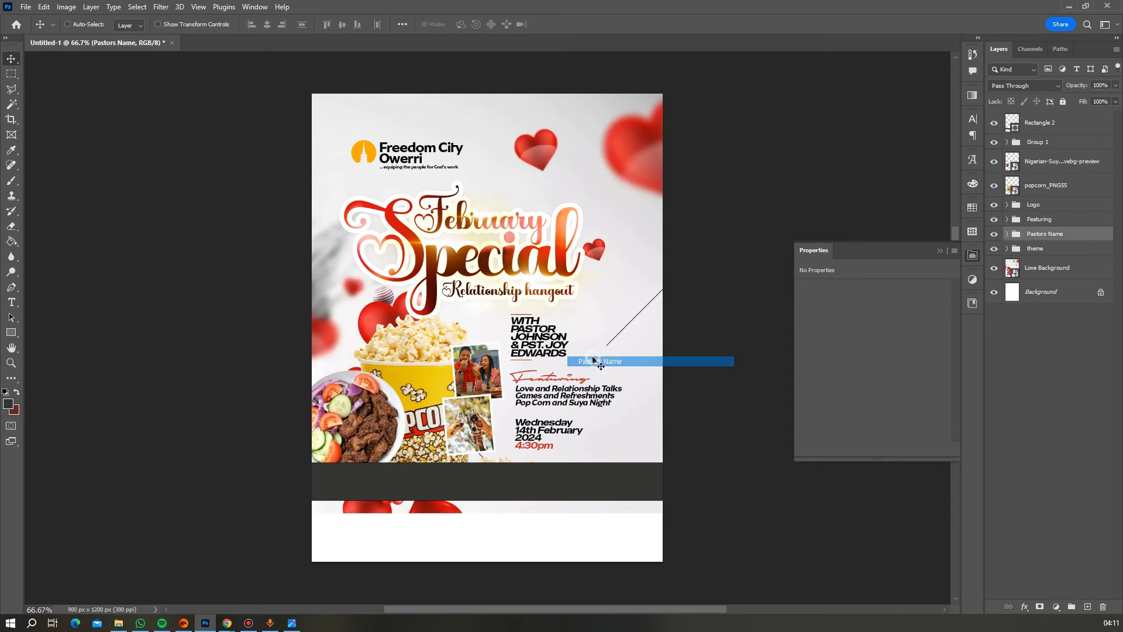
key("ctrl")
key("ctrl+t")
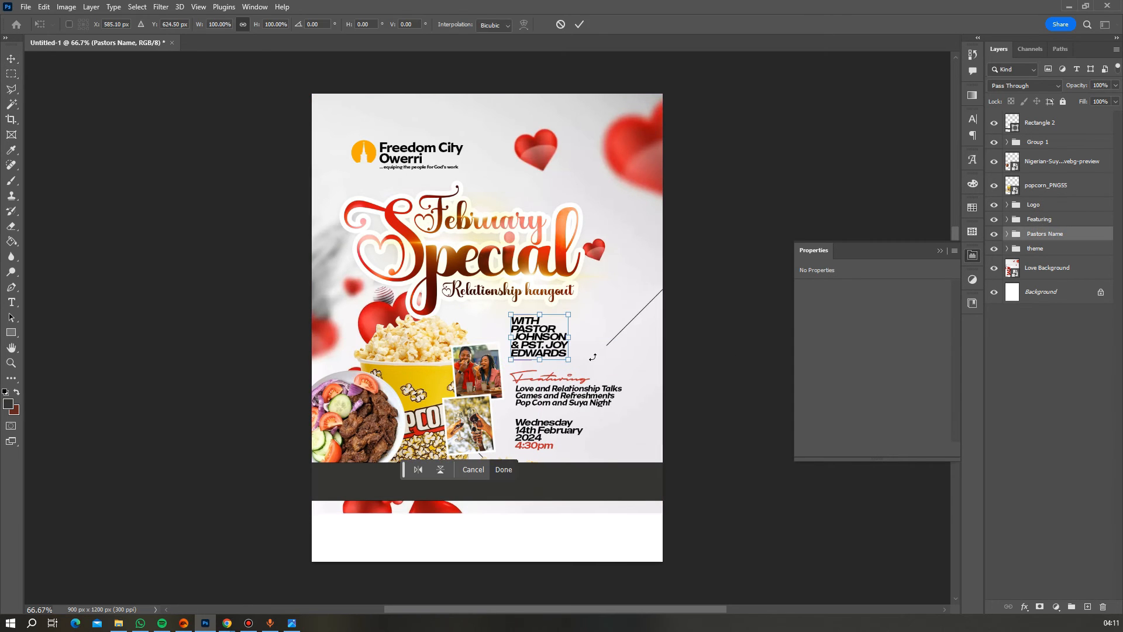
left_click_drag(573, 339, 557, 338)
- Commit the smaller pastors' names, shift them slightly left, and fill the footer bar orange
key("Return")
left_click_drag(545, 342, 536, 336)
left_click(840, 388)
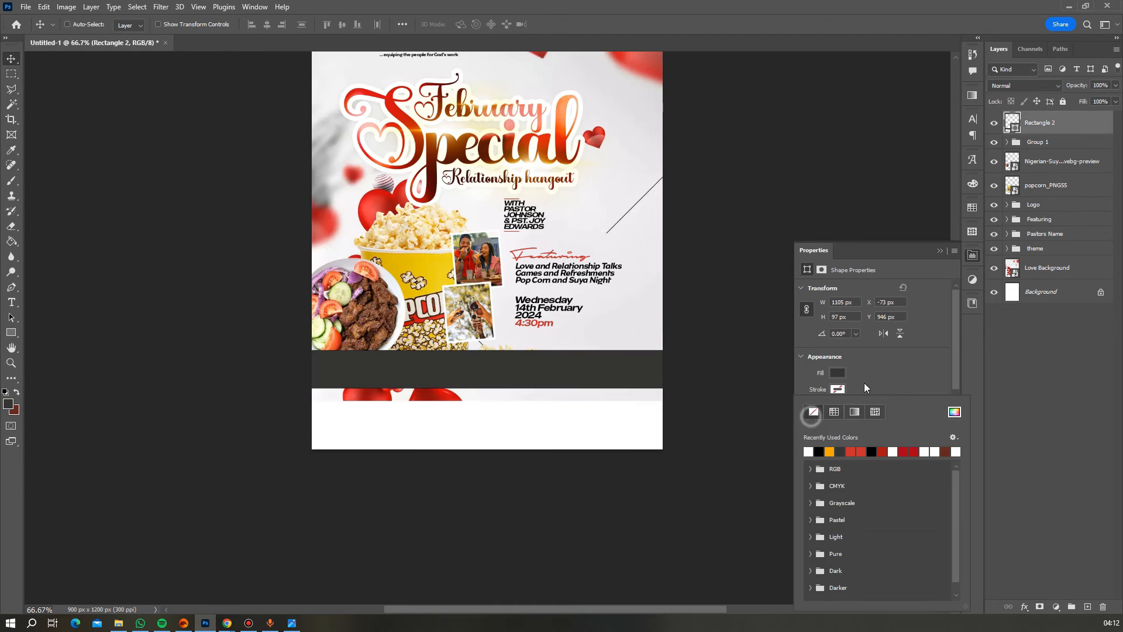
left_click(838, 372)
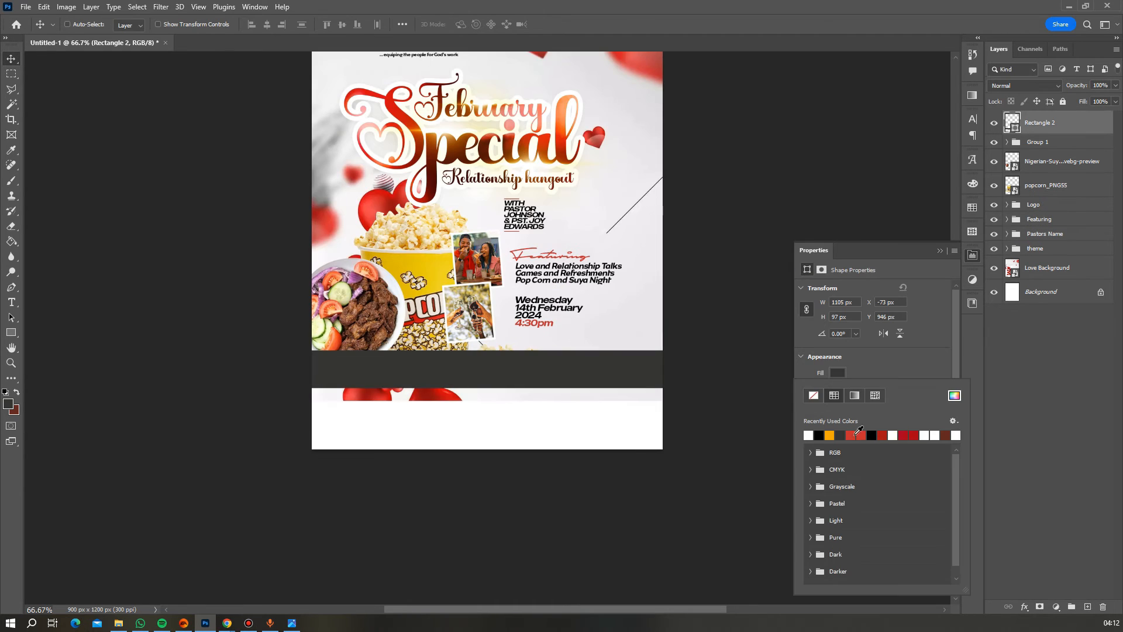
left_click(832, 436)
scroll(584, 294, "up", 2)
left_click(928, 355)
left_click(939, 250)
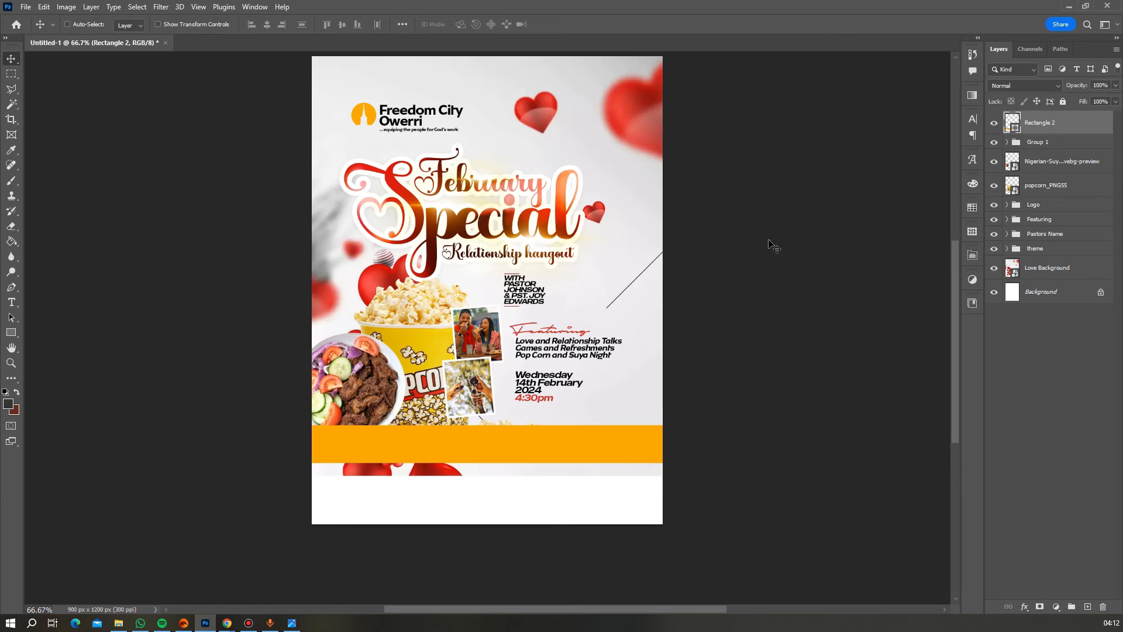
scroll(620, 241, "up", 2)
scroll(619, 242, "down", 1)
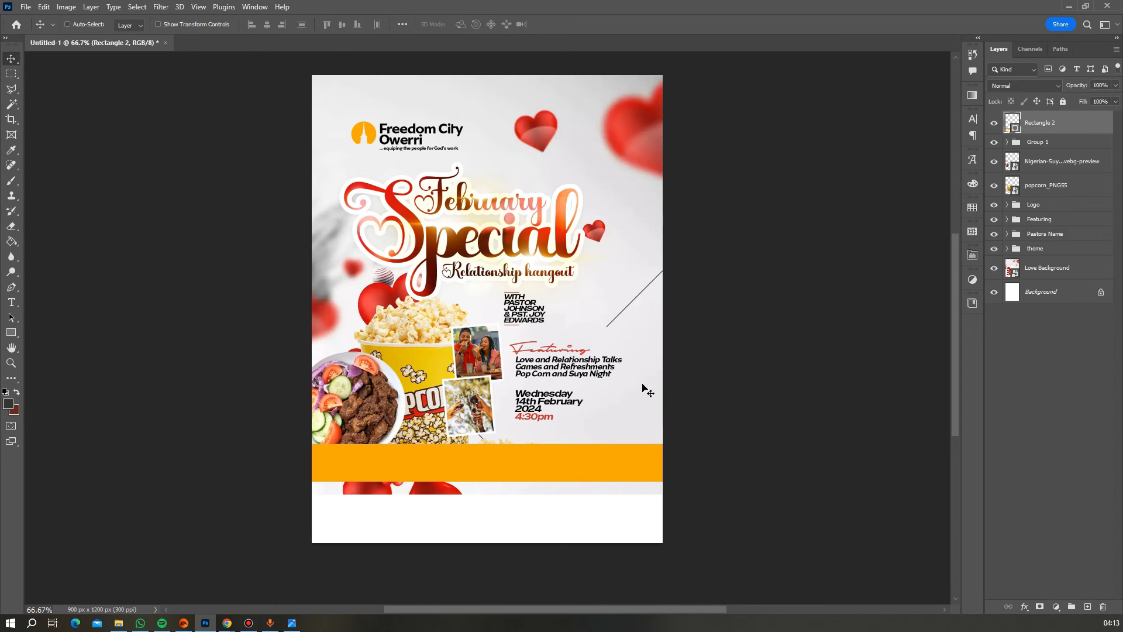
- Select the plain white Background layer in the Layers panel
left_click(1035, 296)
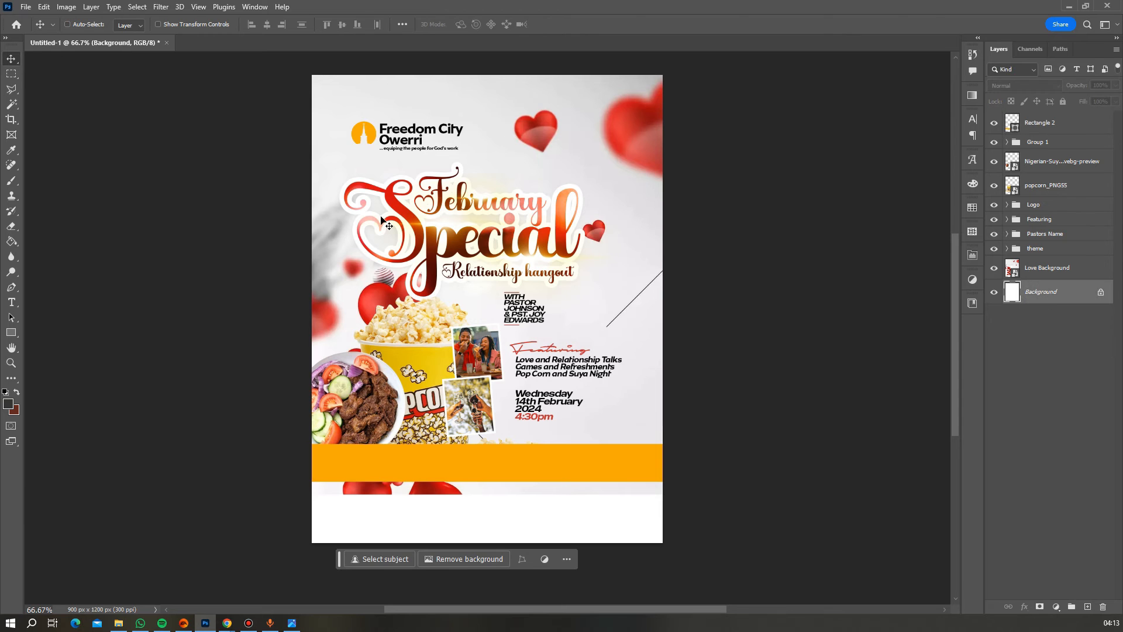
- Place the embedded red hearts border image and move its layer above Love Background
left_click(25, 7)
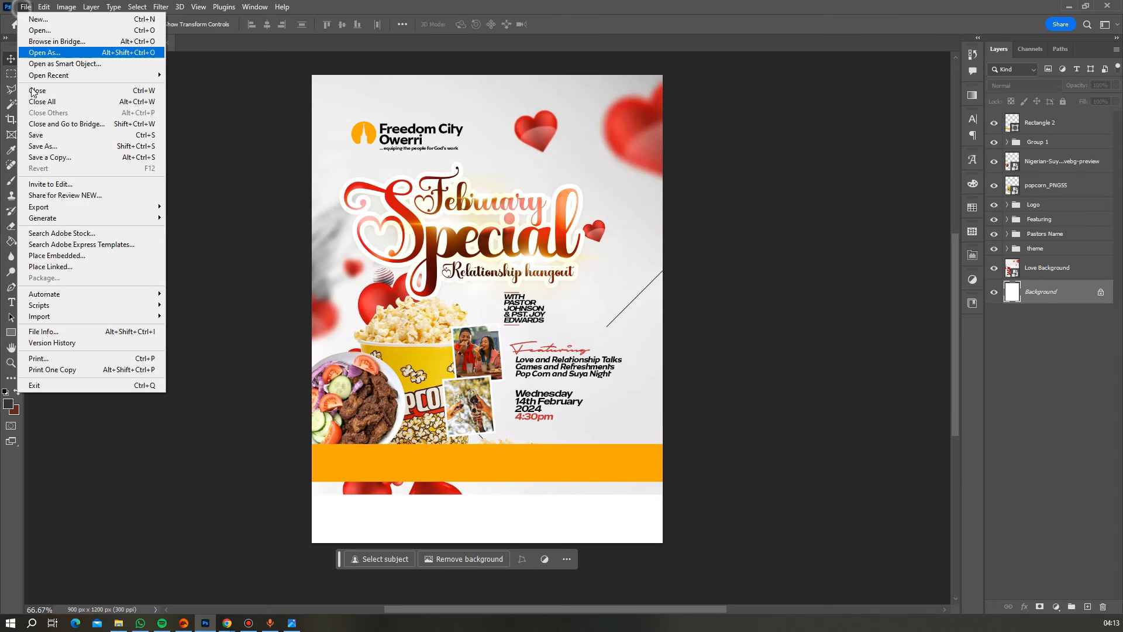
left_click(67, 255)
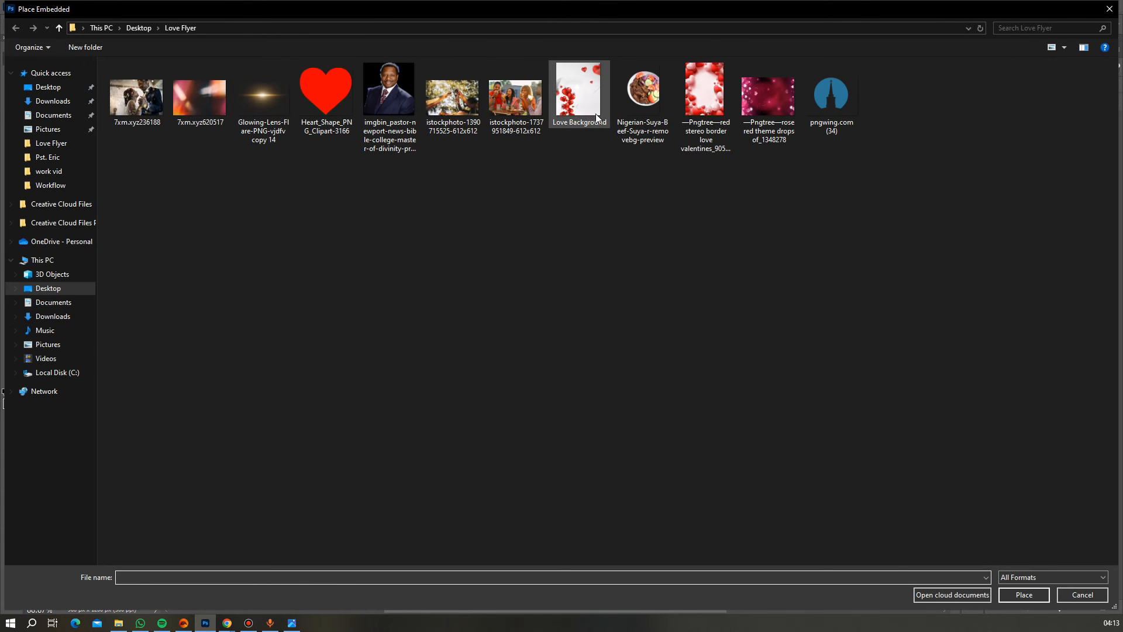
double_click(694, 107)
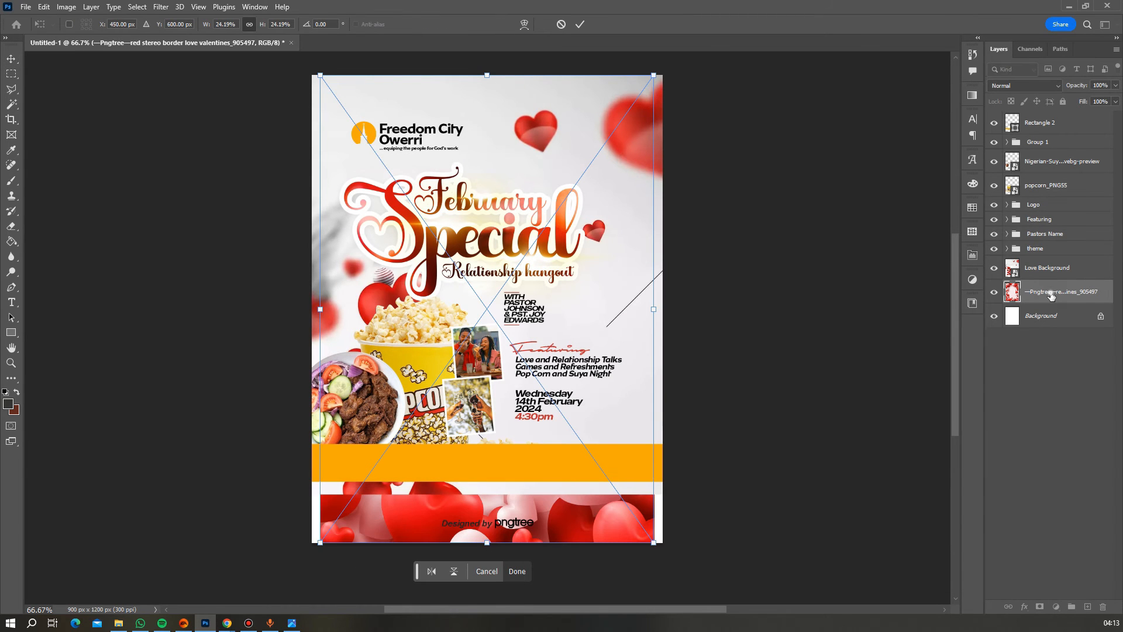
left_click_drag(1051, 295, 1045, 265)
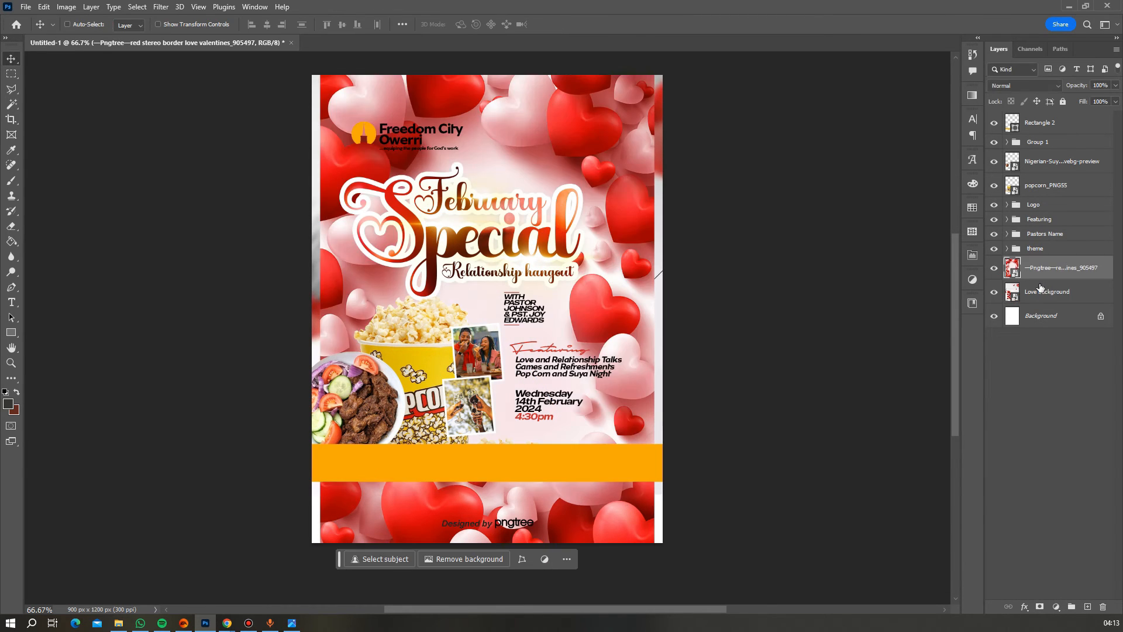
- Enlarge the hearts border to about 37% and shift it up the page
key("ctrl+t")
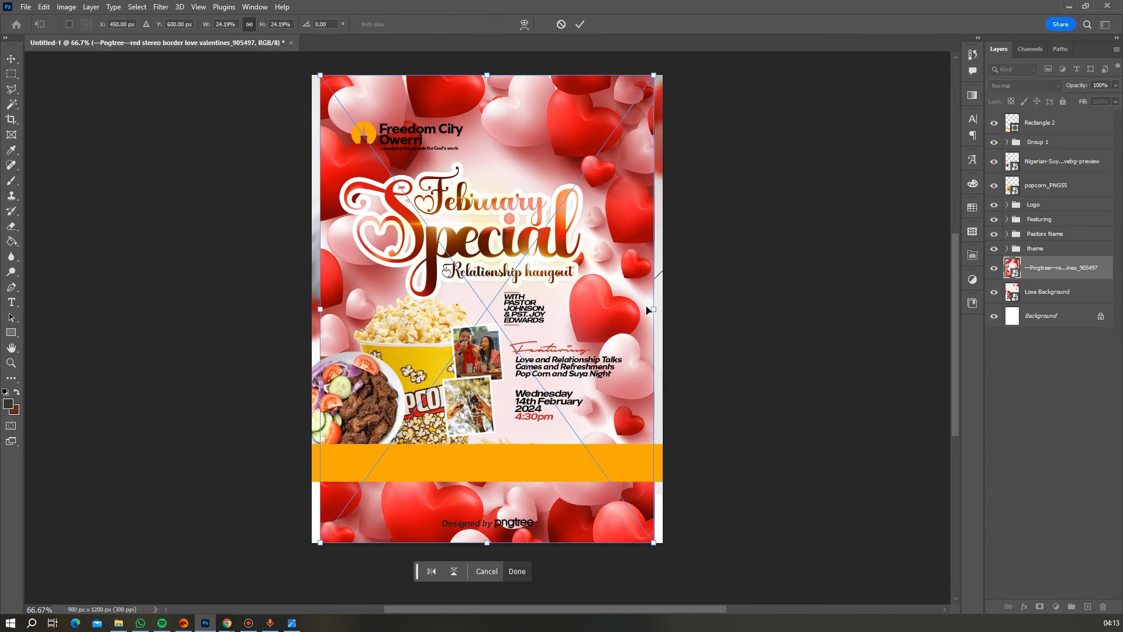
left_click_drag(653, 307, 739, 281)
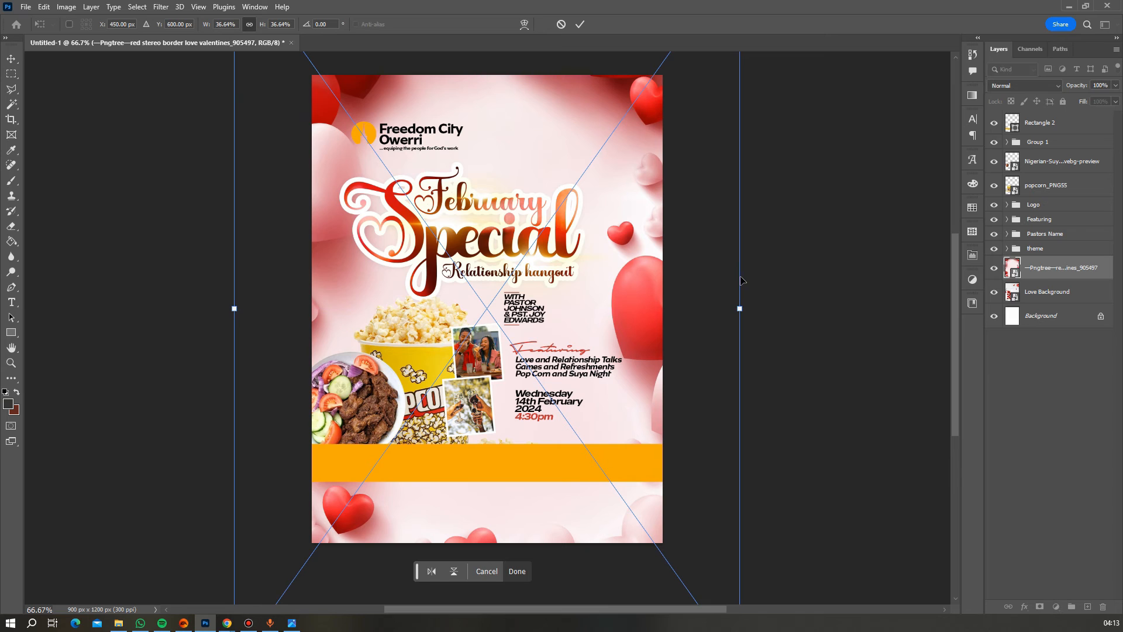
left_click_drag(600, 332, 595, 188)
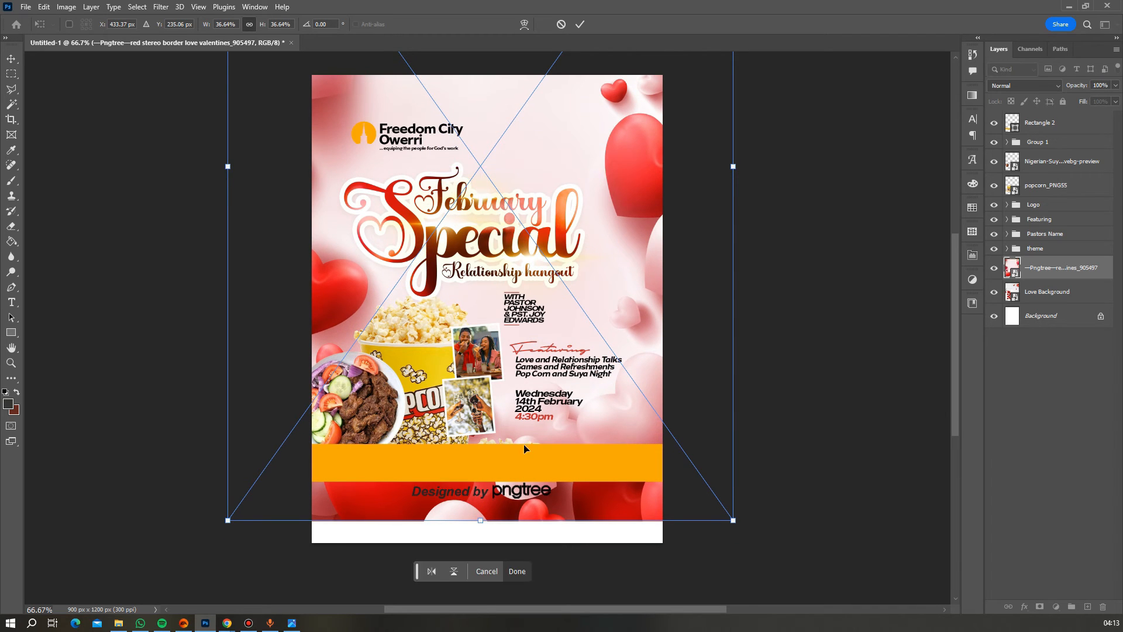
key("Return")
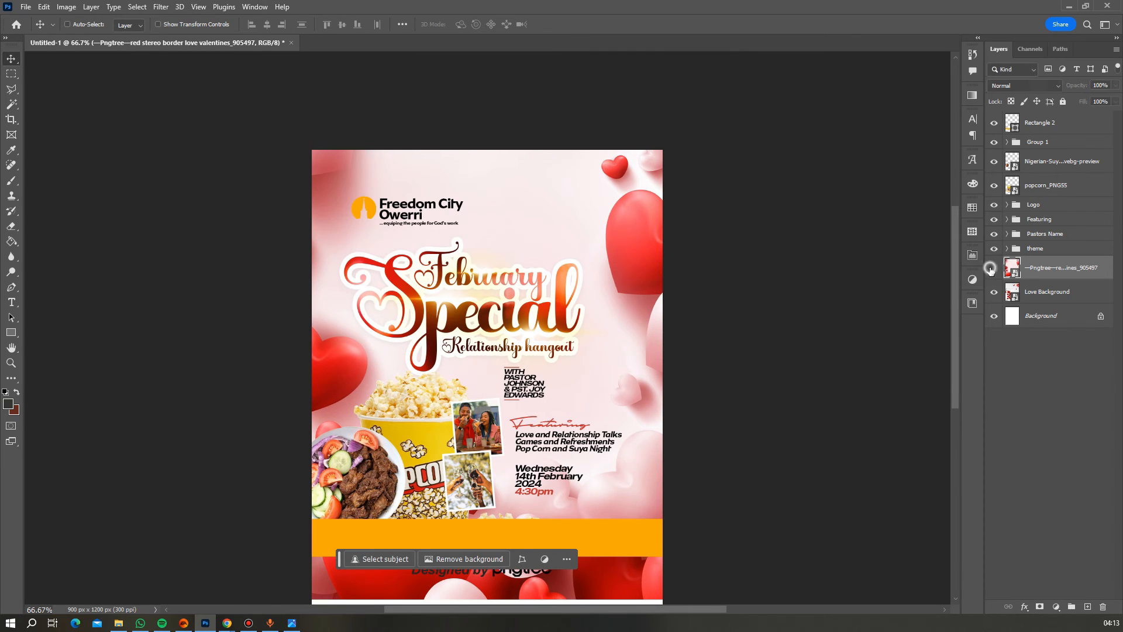
- Clip the hearts border layer to Love Background as a clipping mask
left_click(993, 268)
left_click(994, 268)
scroll(702, 272, "down", 1)
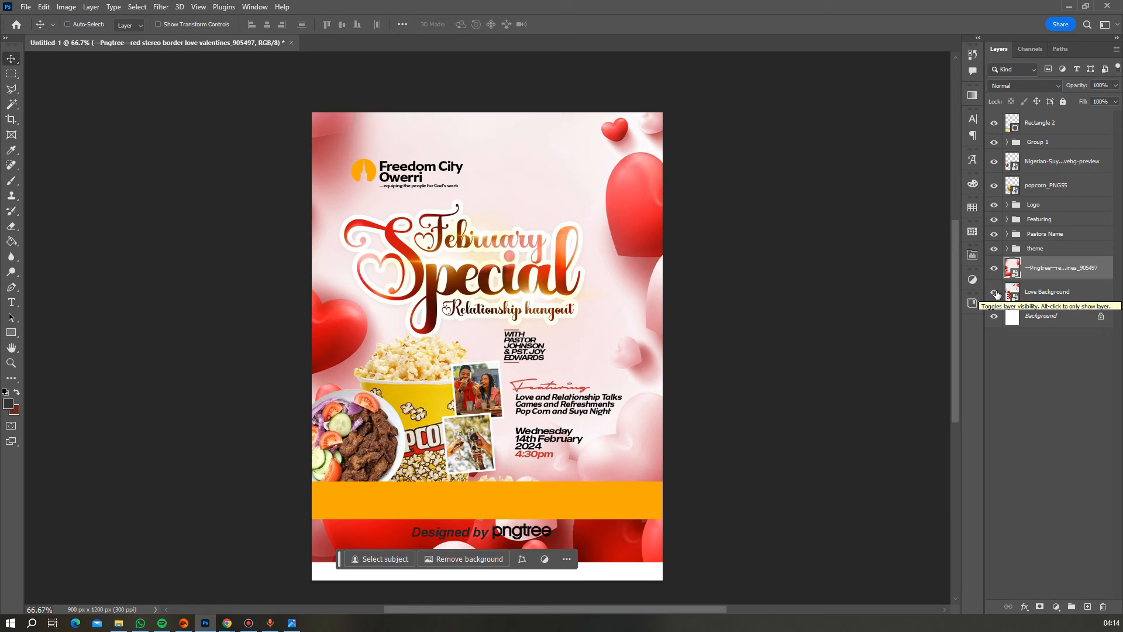
scroll(595, 459, "down", 2)
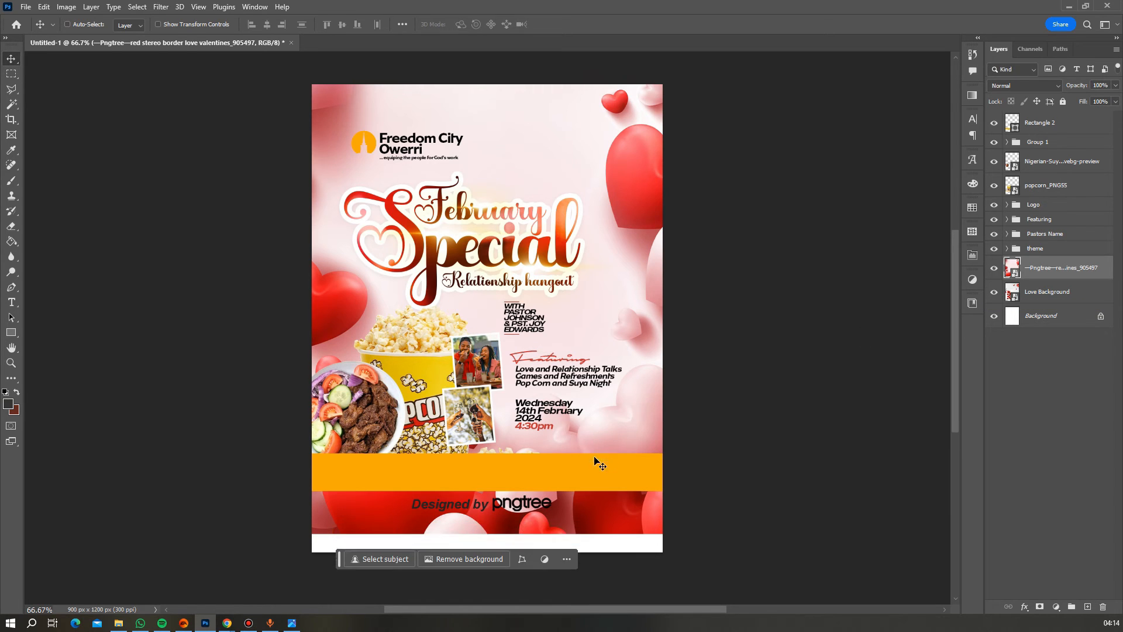
right_click(1042, 273)
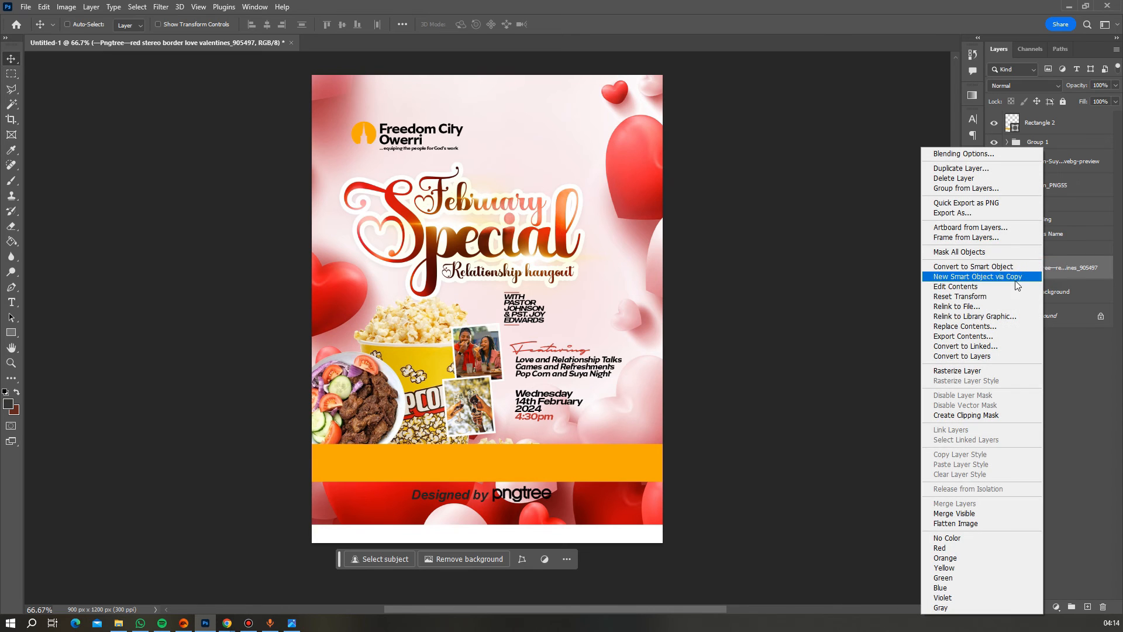
left_click(985, 416)
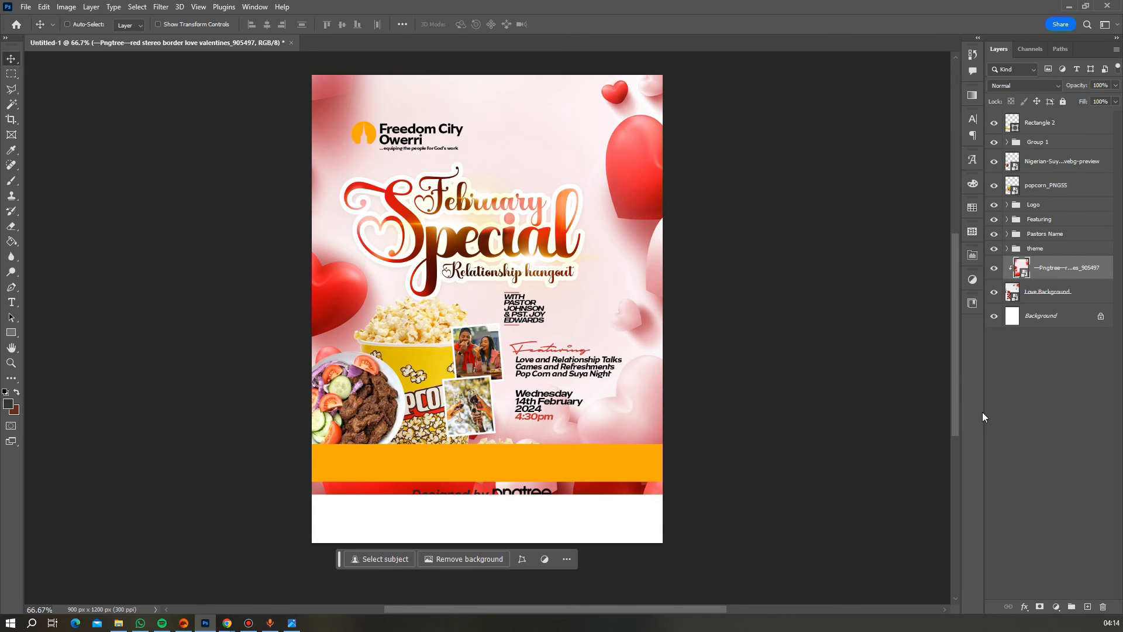
key("z")
left_click(492, 242)
- Add a layer mask to the hearts border and brush it away around the top heart, title and logo
left_click(493, 242, "alt")
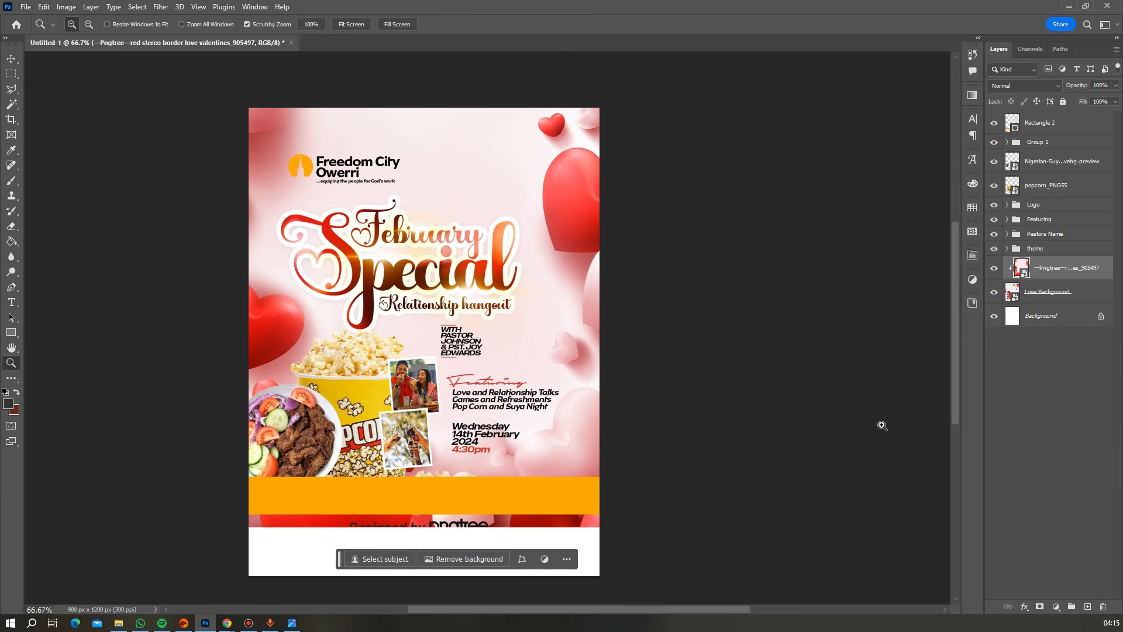
left_click(1039, 607)
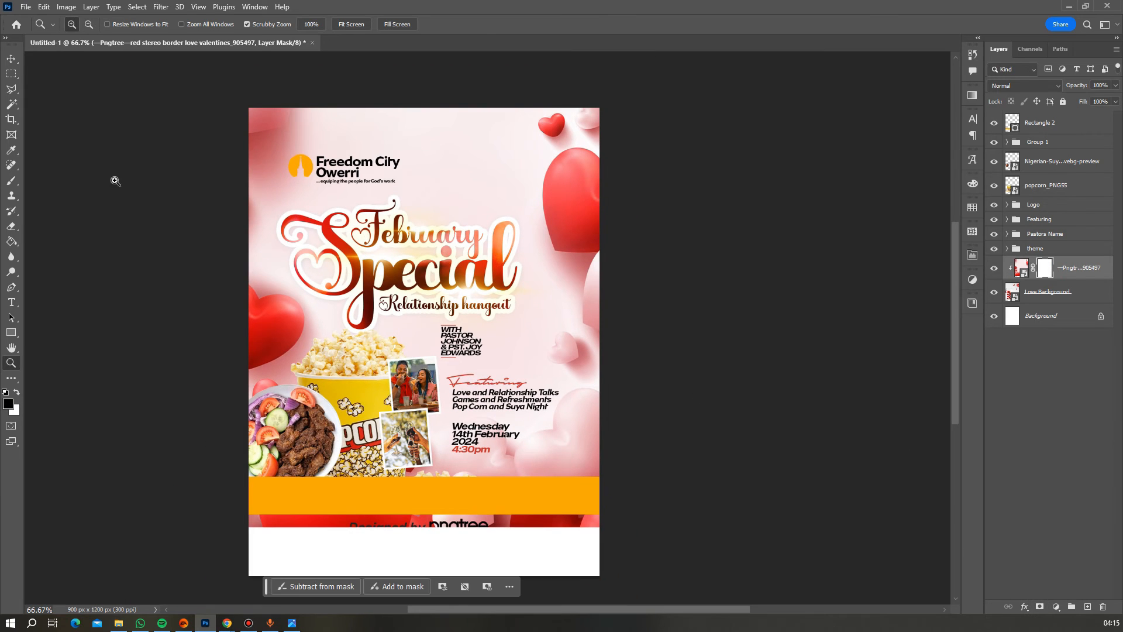
left_click(11, 180)
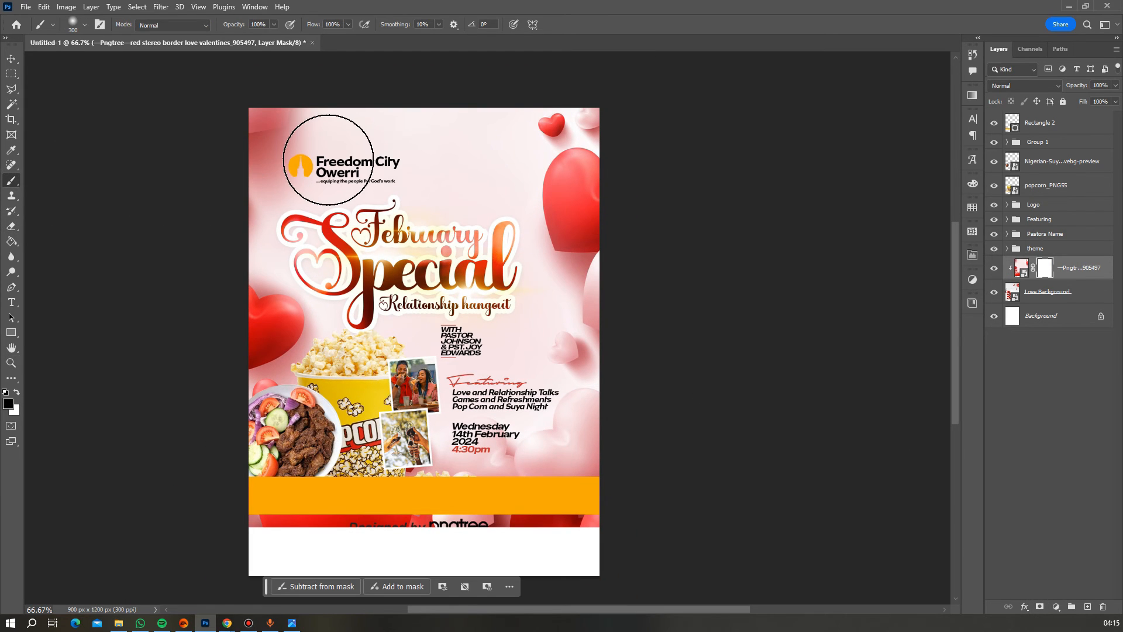
left_click(469, 149)
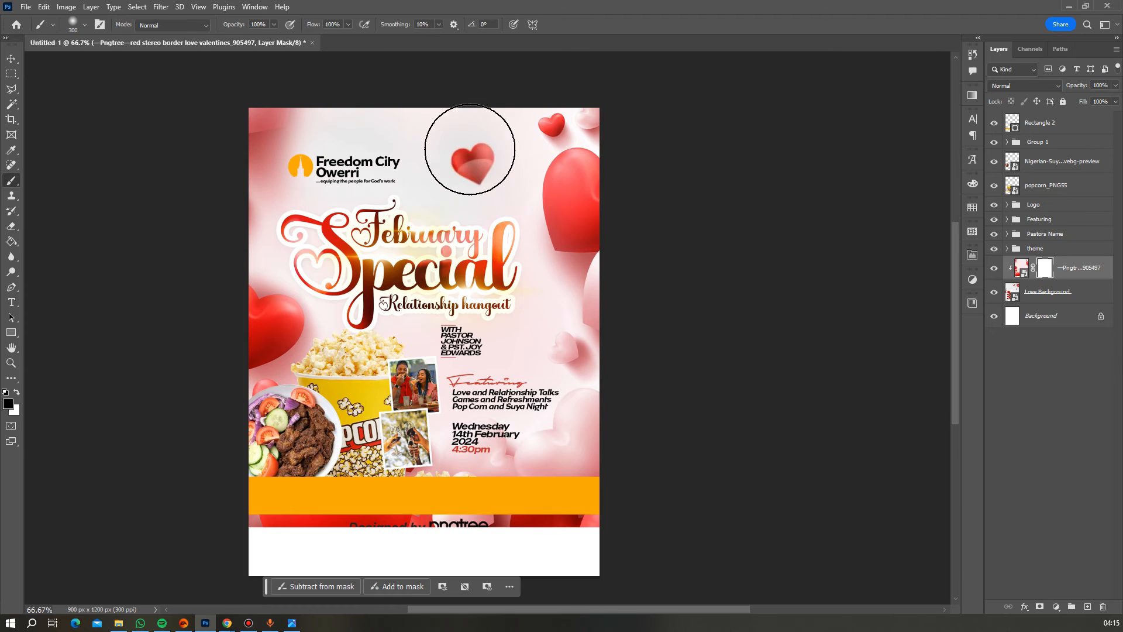
mouse_move(470, 149)
left_mouse_down()
mouse_move(446, 214)
mouse_move(465, 160)
mouse_move(475, 250)
mouse_move(352, 213)
mouse_move(322, 220)
mouse_move(338, 224)
mouse_move(420, 141)
mouse_move(461, 136)
mouse_move(407, 192)
left_mouse_up()
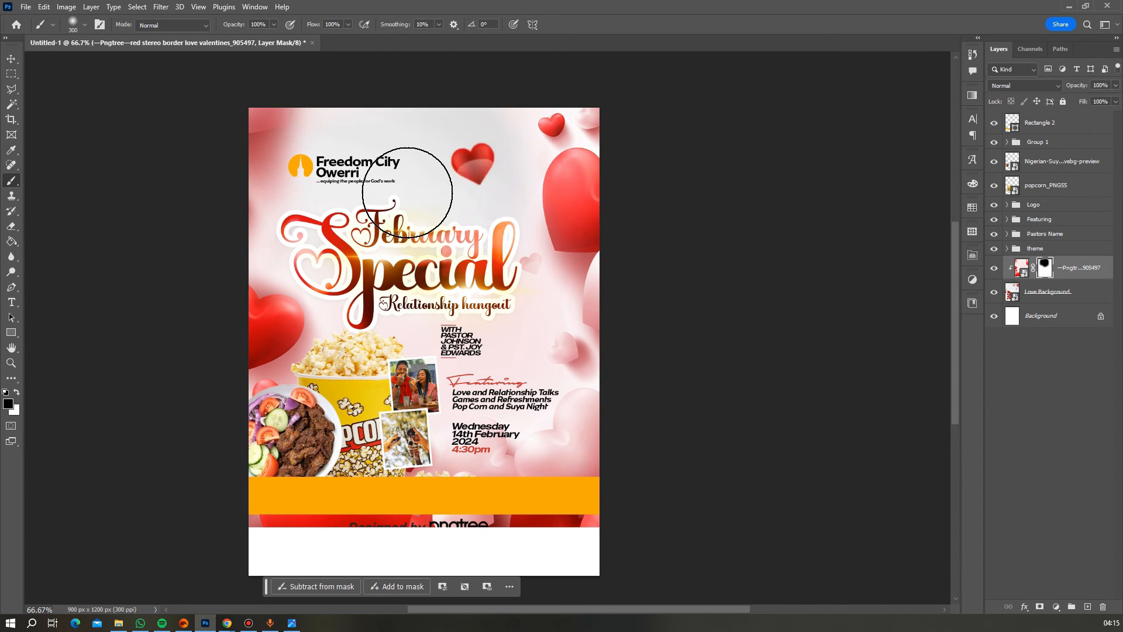
- Also mask the hearts around February and the small right heart, then review at 66.67%
left_click(993, 266)
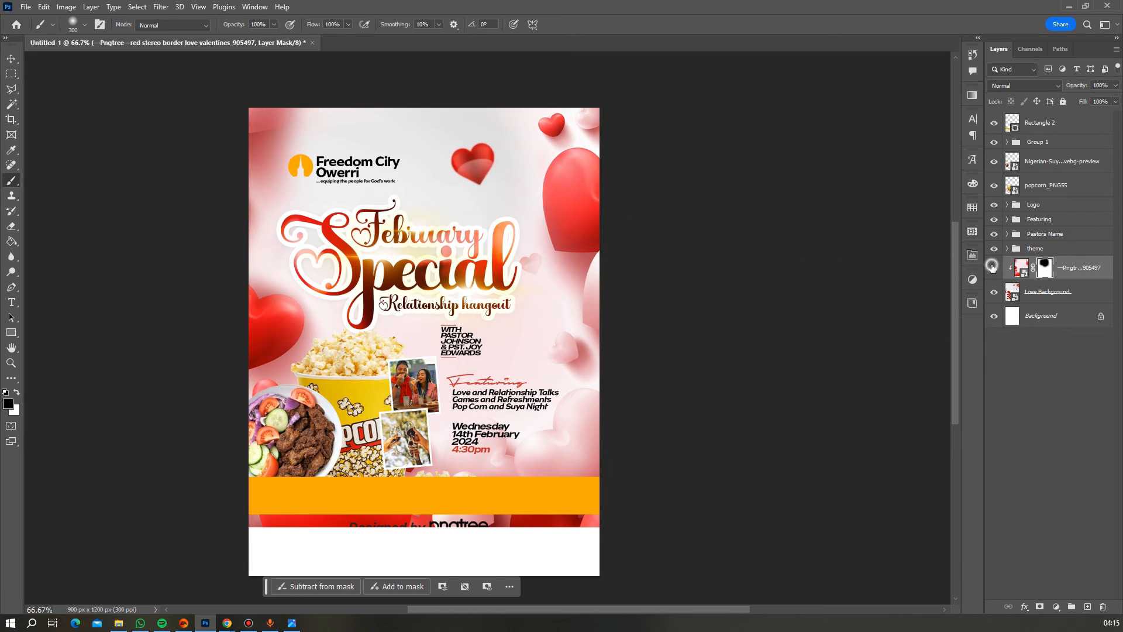
left_click(992, 266)
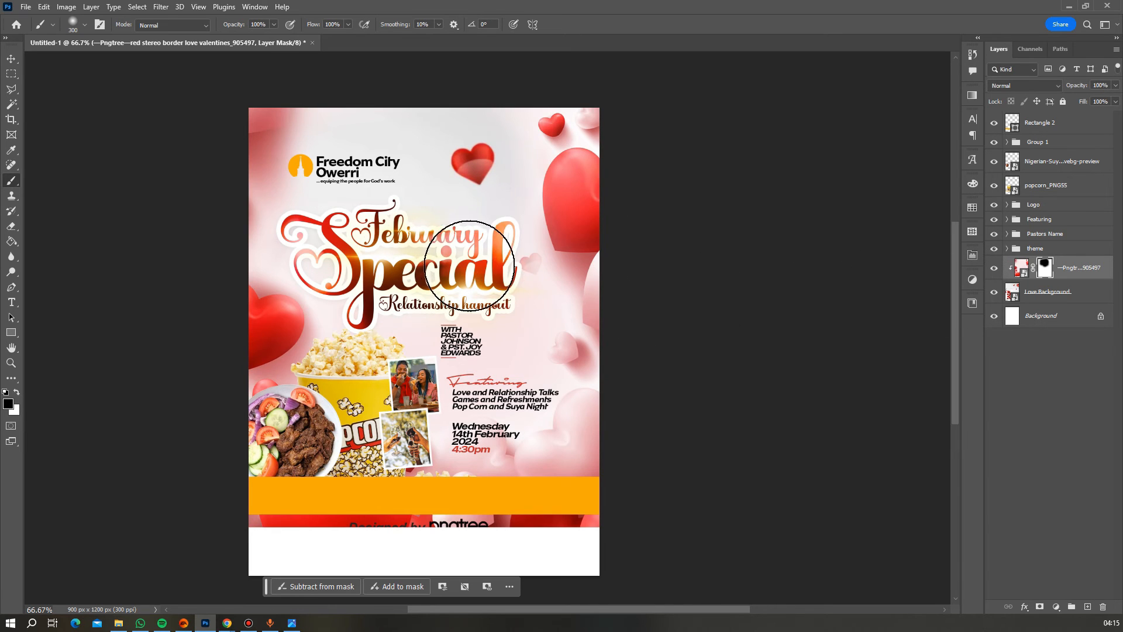
mouse_move(469, 266)
left_mouse_down()
mouse_move(496, 277)
mouse_move(439, 283)
mouse_move(377, 260)
mouse_move(357, 199)
mouse_move(438, 188)
mouse_move(497, 251)
left_mouse_up()
scroll(497, 251, "down", 2)
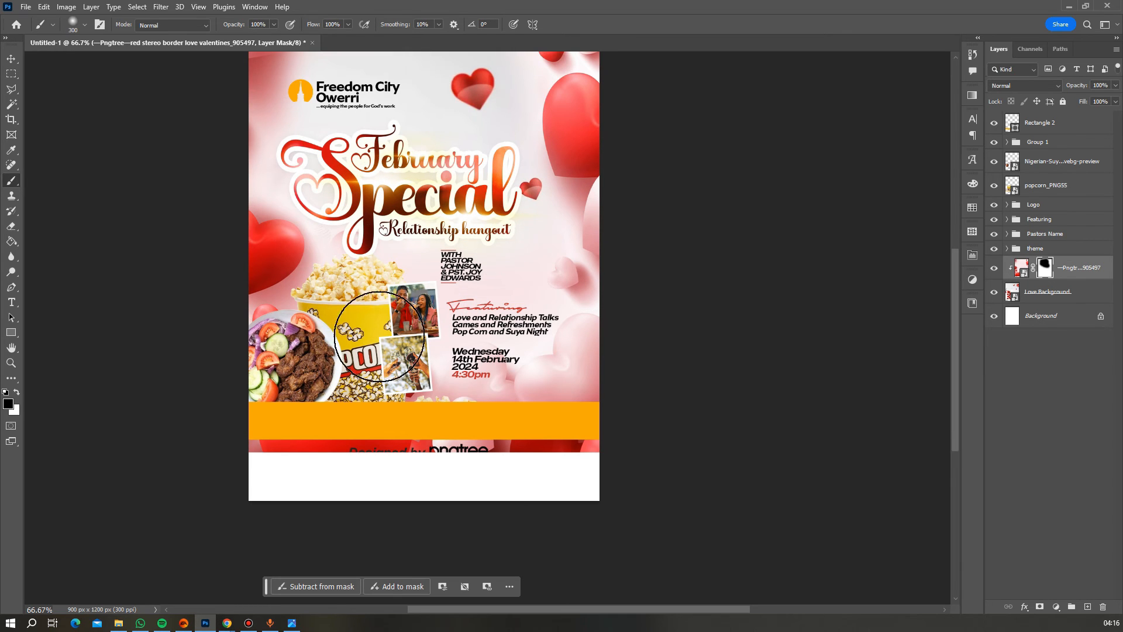
left_click(12, 363)
left_click(512, 309, "alt")
left_click(514, 309, "alt")
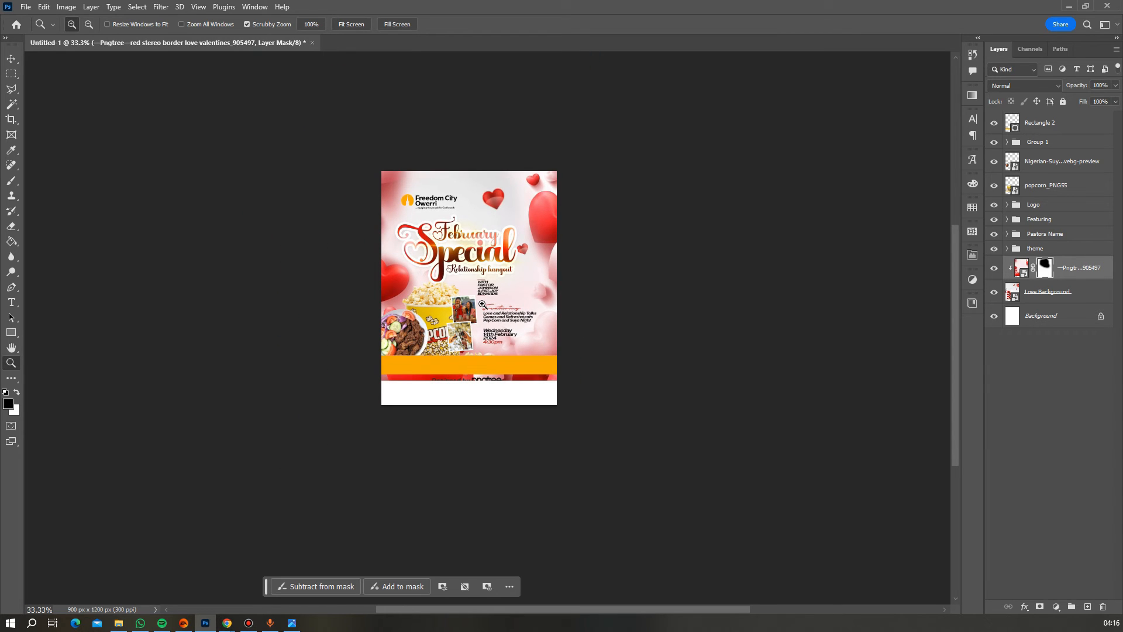
left_click(483, 295)
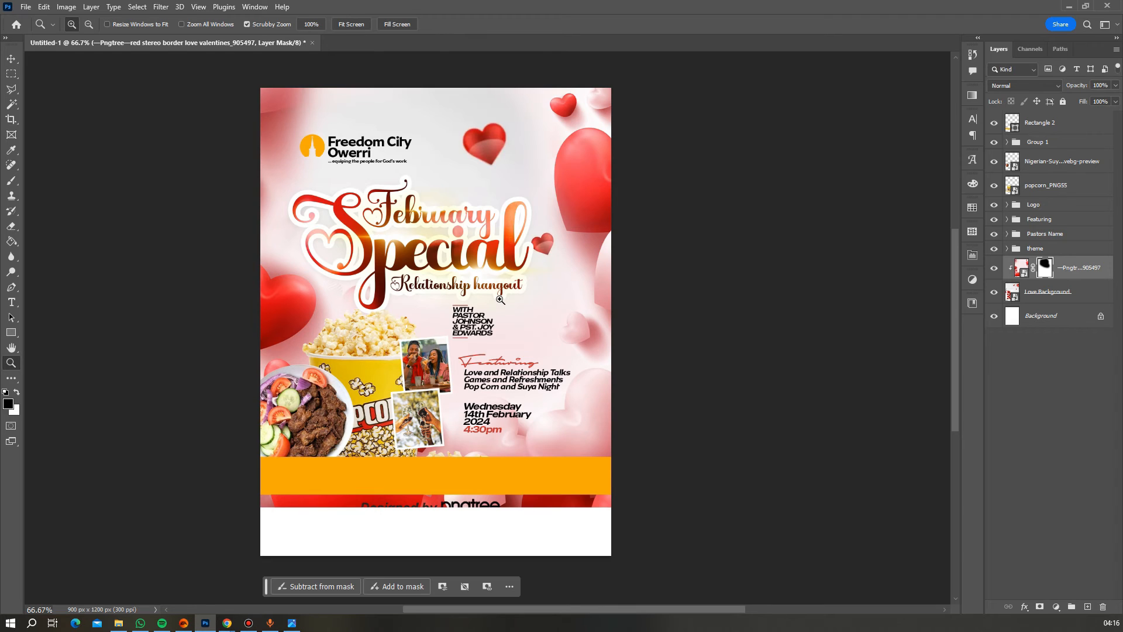
scroll(500, 300, "down", 1)
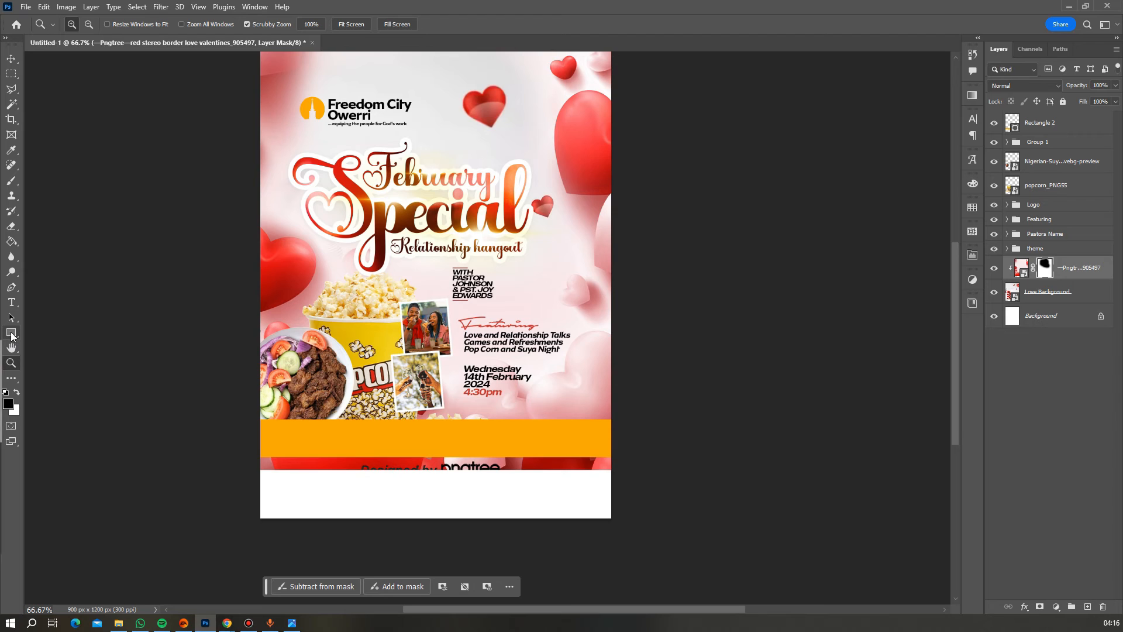
- Draw a 65 px white strip with no outline across the flyer bottom
left_click(11, 334)
left_click_drag(243, 447, 652, 473)
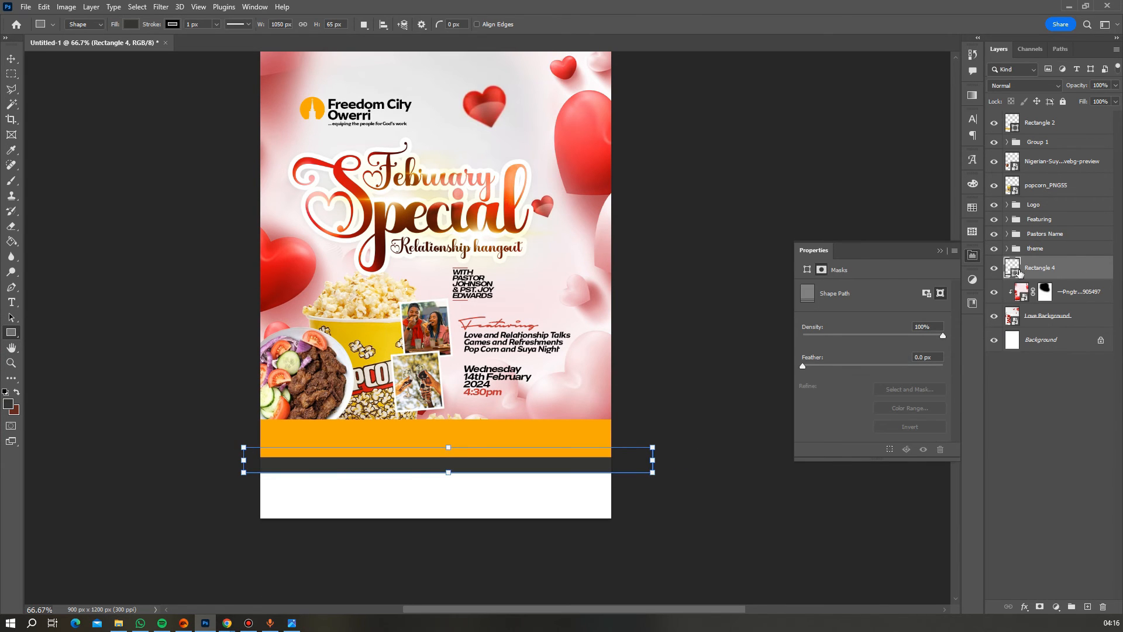
double_click(1018, 271)
left_click(797, 358)
left_click(130, 24)
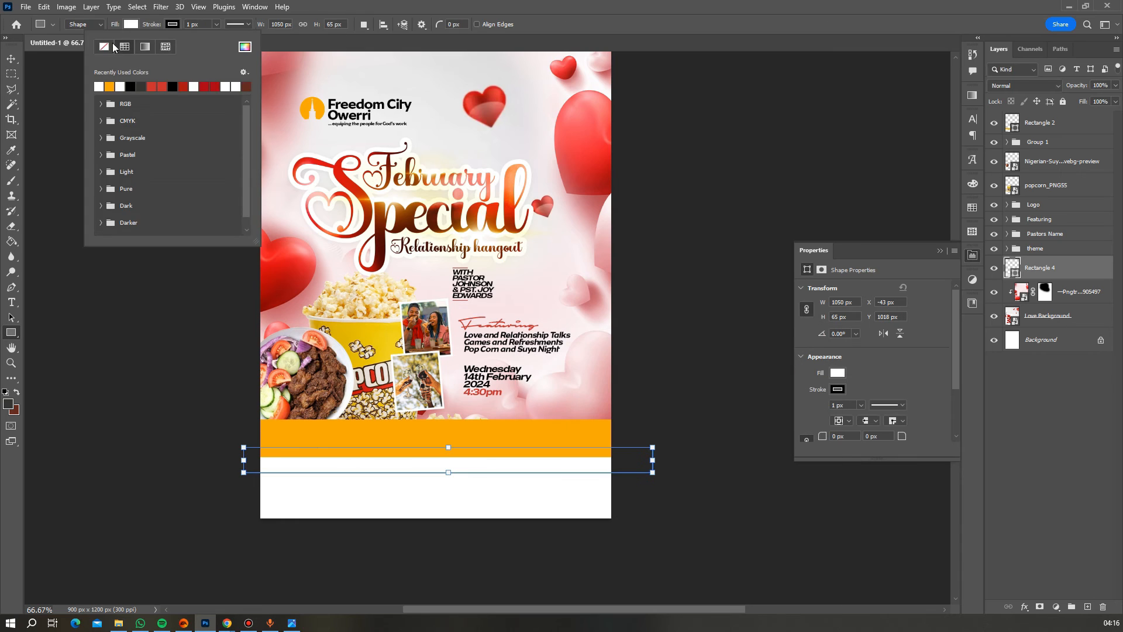
left_click(111, 46)
key("v")
scroll(532, 436, "up", 3)
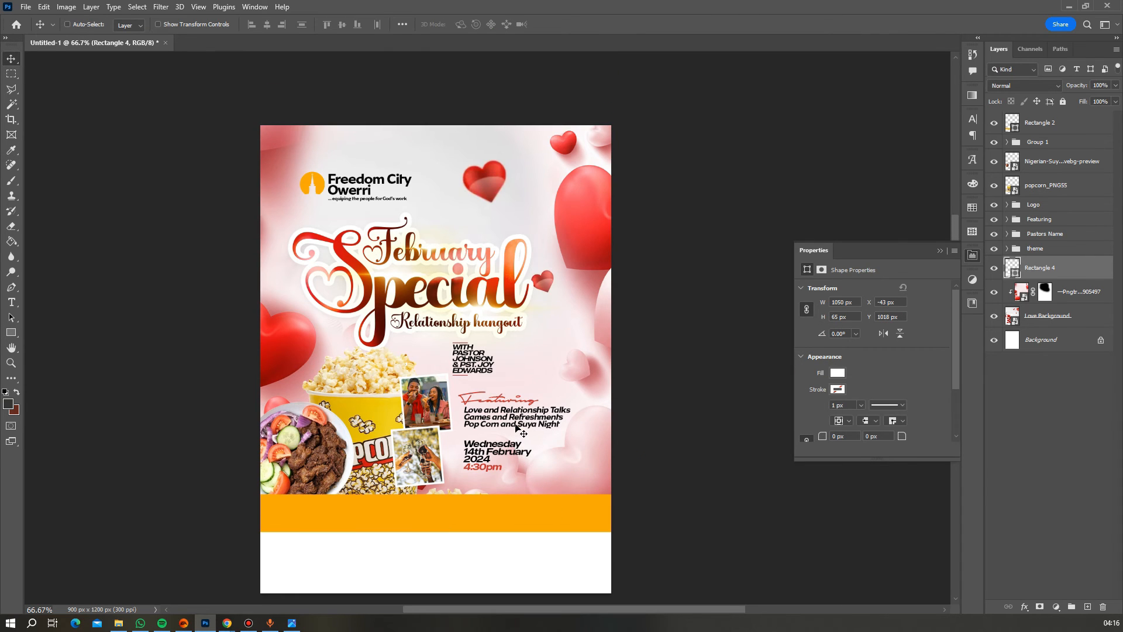
scroll(523, 433, "down", 1)
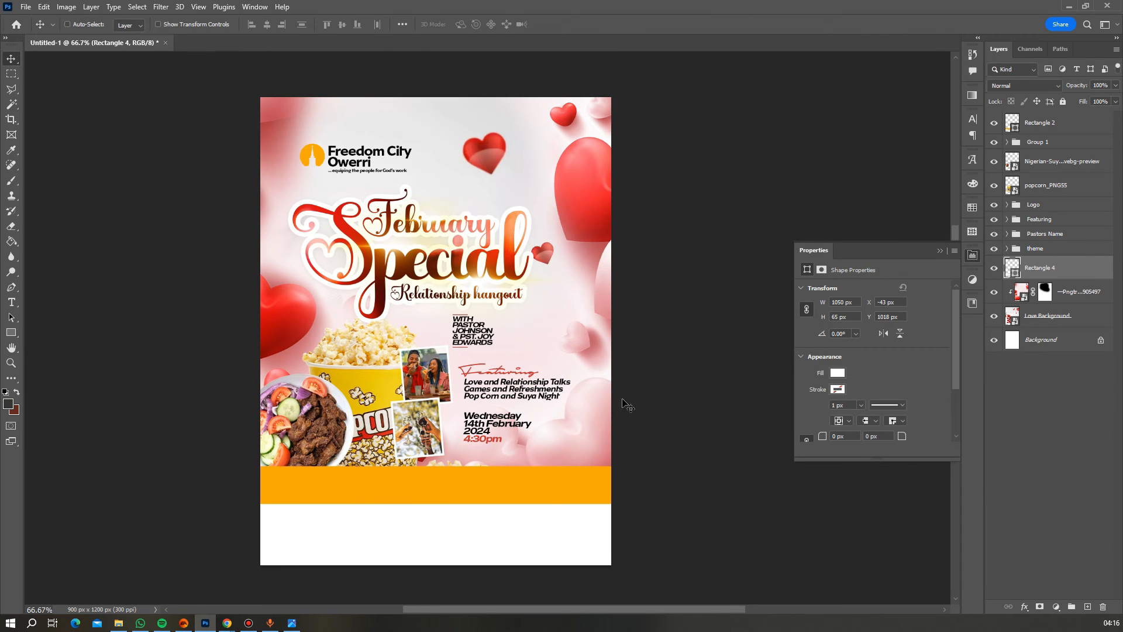
scroll(627, 405, "up", 2)
- Type the venue address on the orange bar in MADE Outer Sans Regular
key("t")
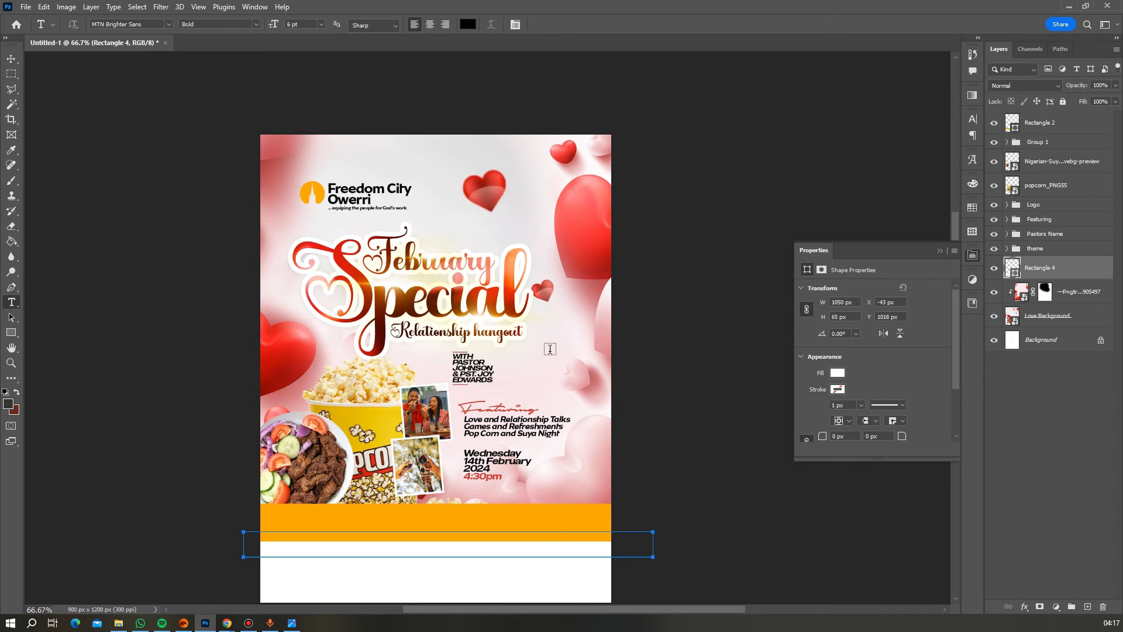
left_click(352, 520)
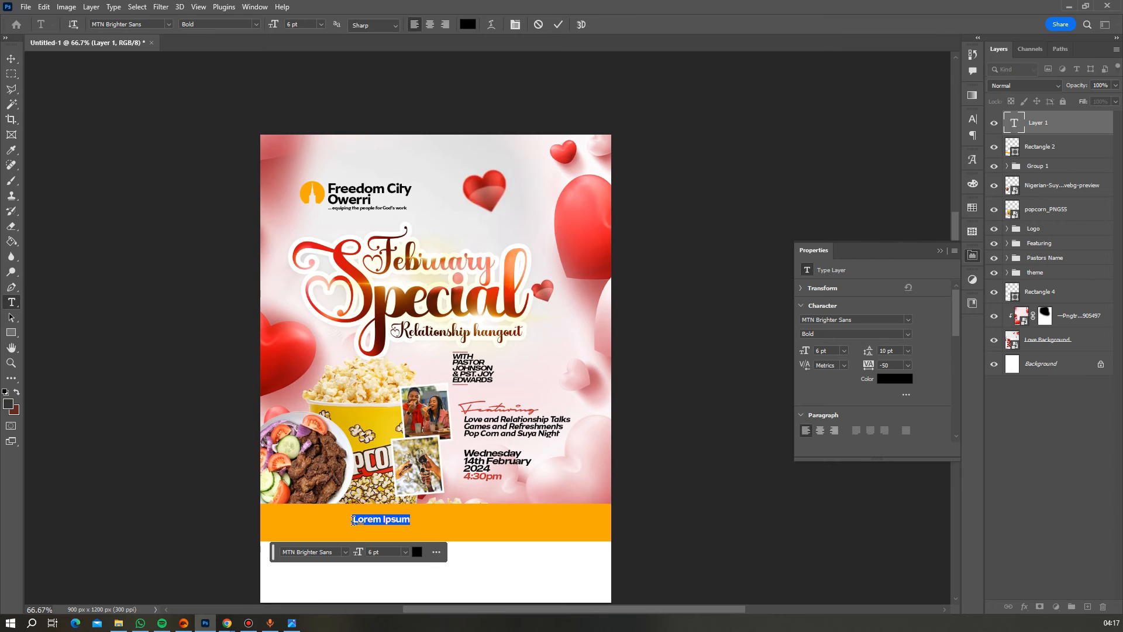
type("@E")
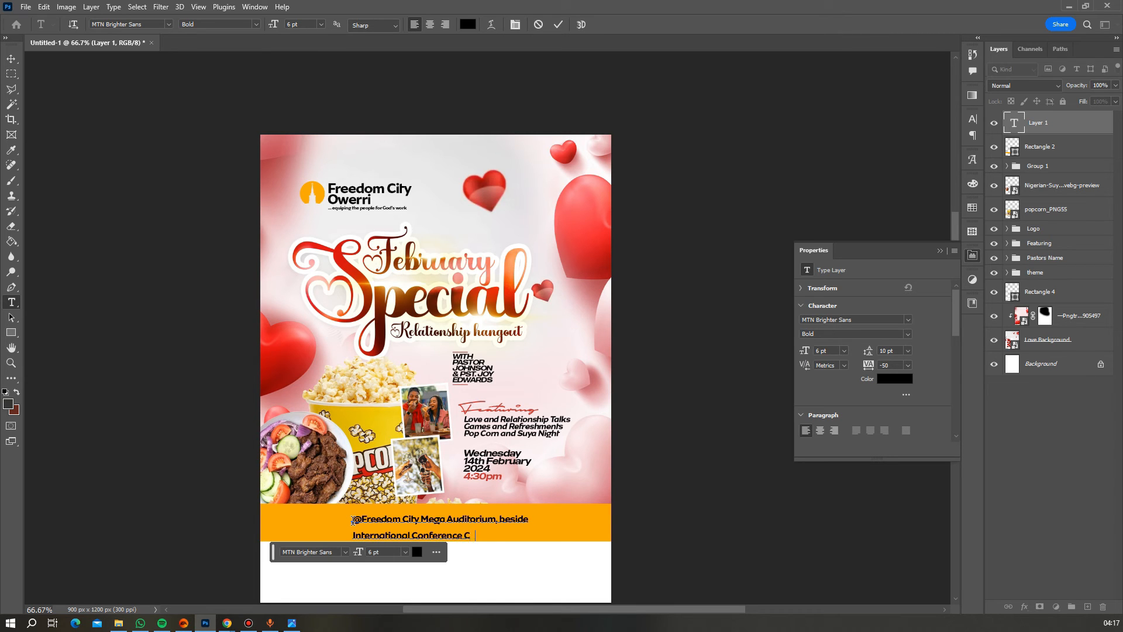
type("rri")
key("ctrl+a")
left_click(169, 25)
left_click(164, 111)
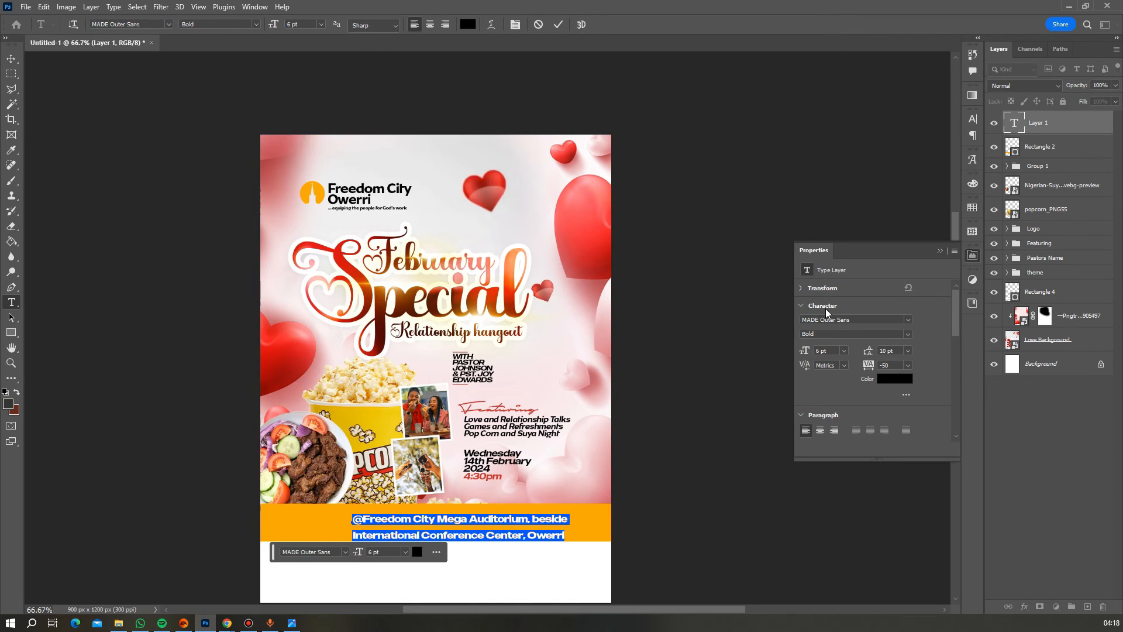
left_click(255, 25)
left_click(241, 56)
- Give the address 6 pt leading, centre-align it, and centre it horizontally on the canvas
left_click(972, 119)
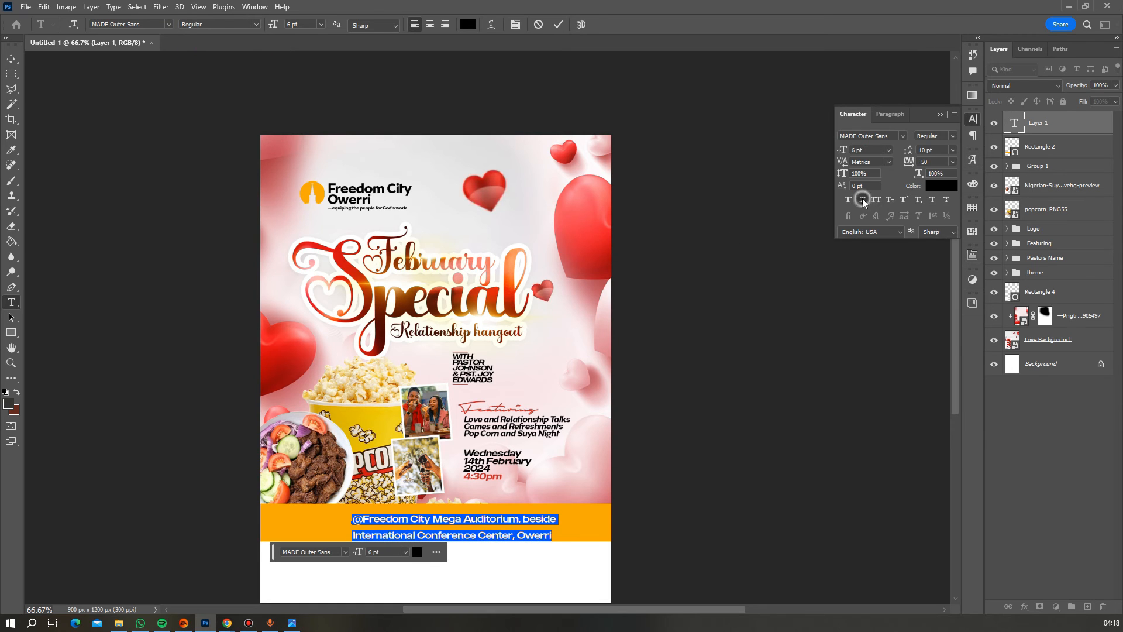
left_click(953, 149)
left_click(924, 170)
key("ctrl+shift+c")
left_click(557, 27)
left_click(12, 60)
key("ctrl+a")
left_click(266, 25)
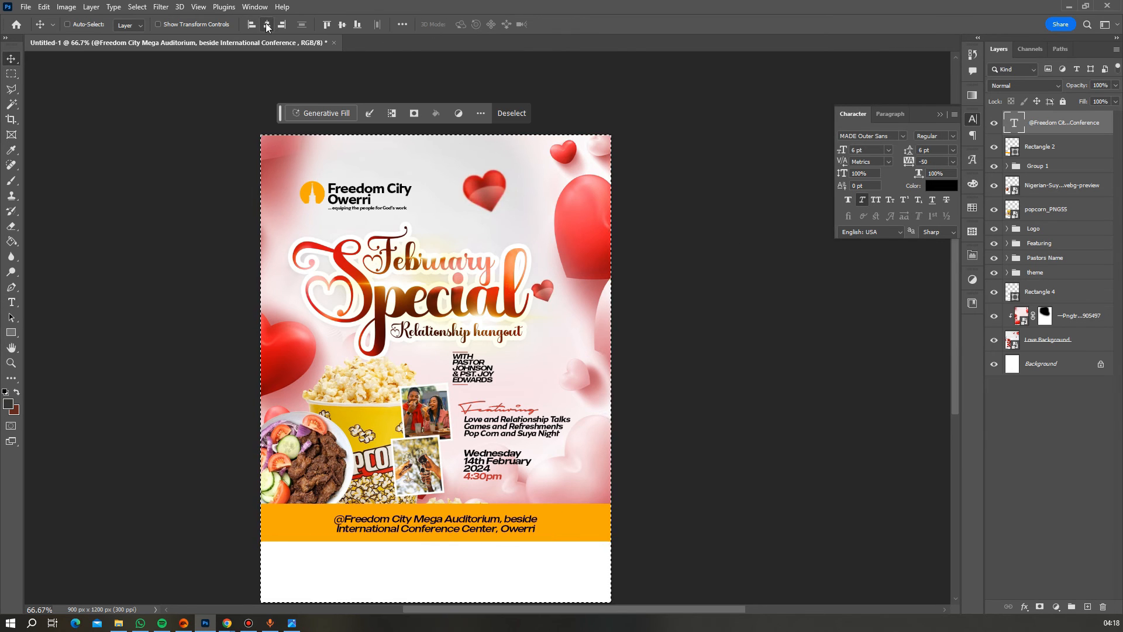
key("ctrl+d")
- Re-edit the address text, reselect the canvas, and zoom out to about 50%
scroll(558, 404, "down", 2)
left_click(17, 302)
scroll(474, 424, "down", 1)
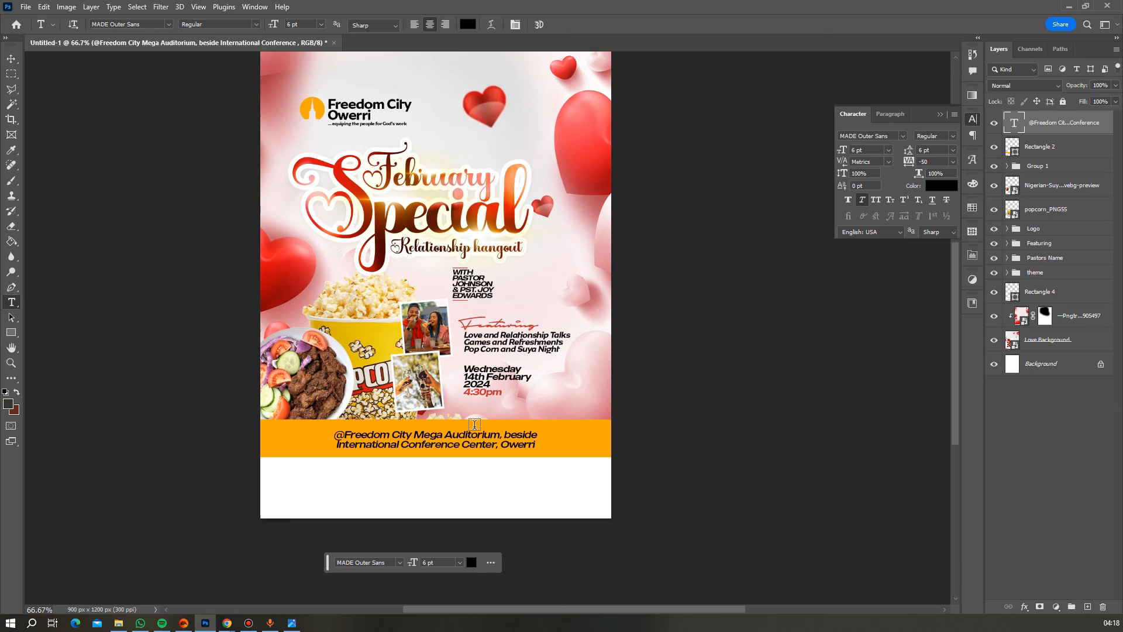
left_click(505, 434)
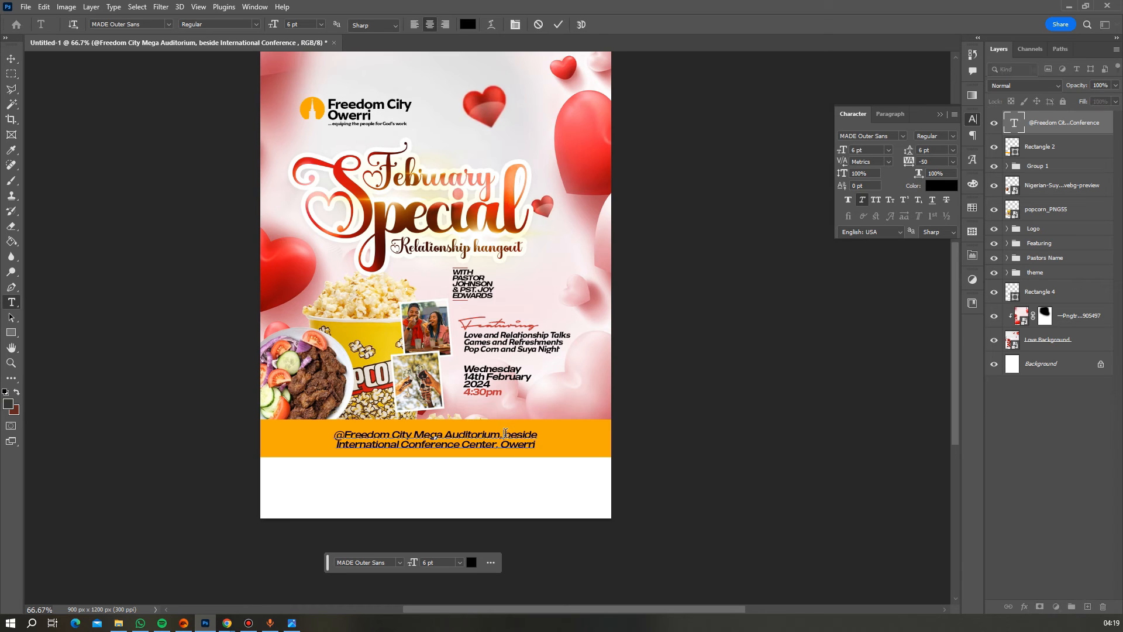
left_click(558, 25)
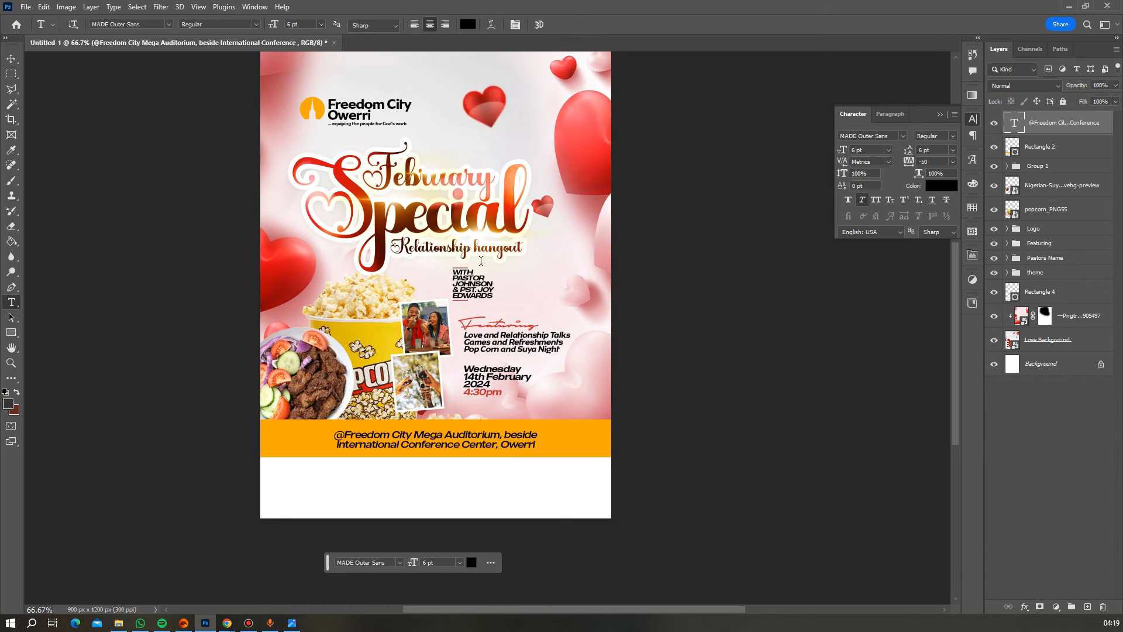
scroll(461, 292, "down", 2)
scroll(460, 292, "up", 3)
scroll(460, 293, "up", 2)
scroll(462, 296, "down", 1)
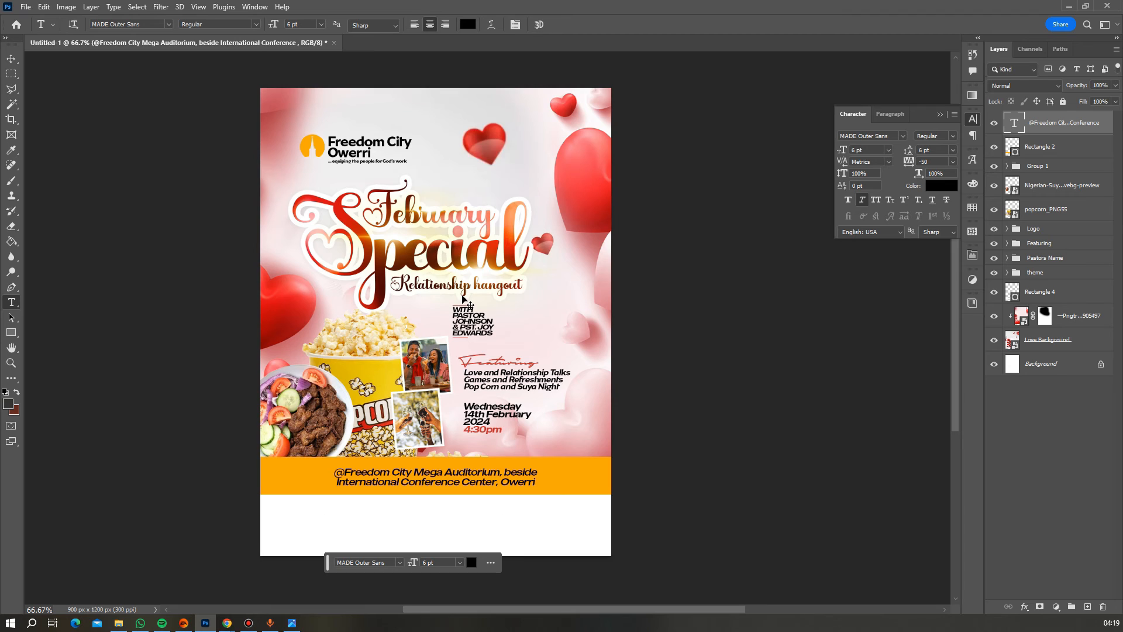
key("ctrl+a")
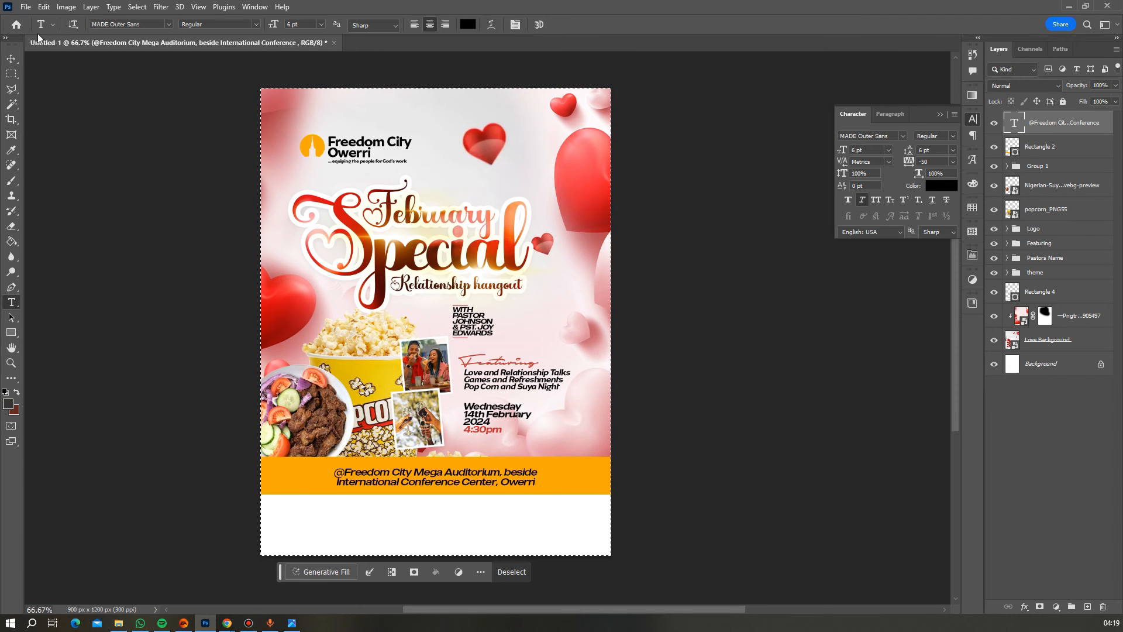
left_click(11, 61)
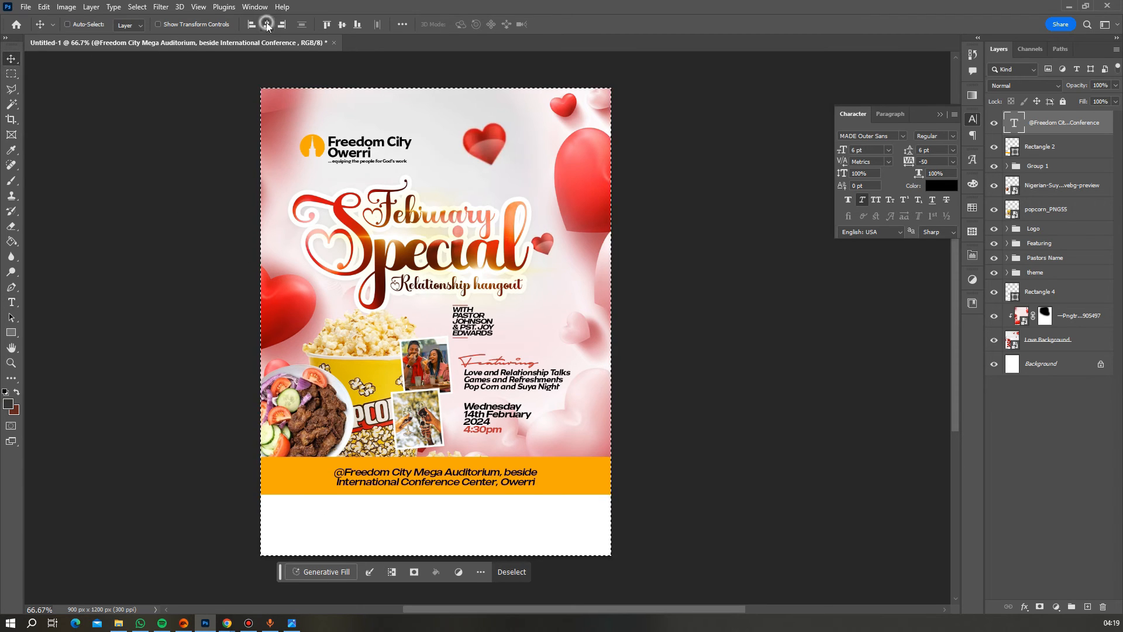
key("ctrl+d")
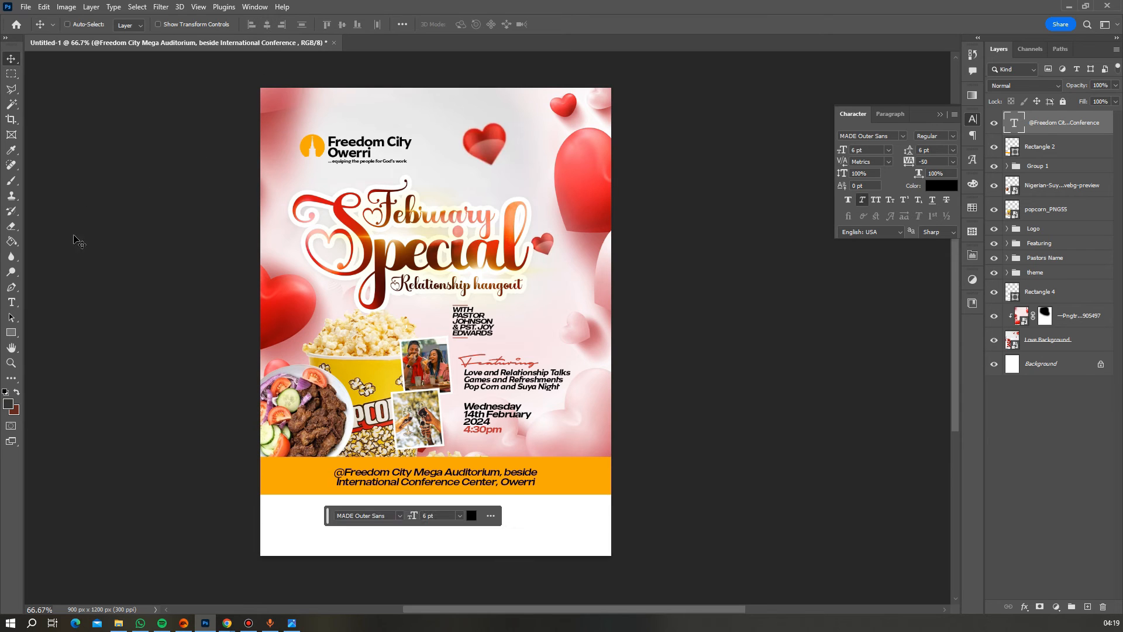
left_click(11, 363)
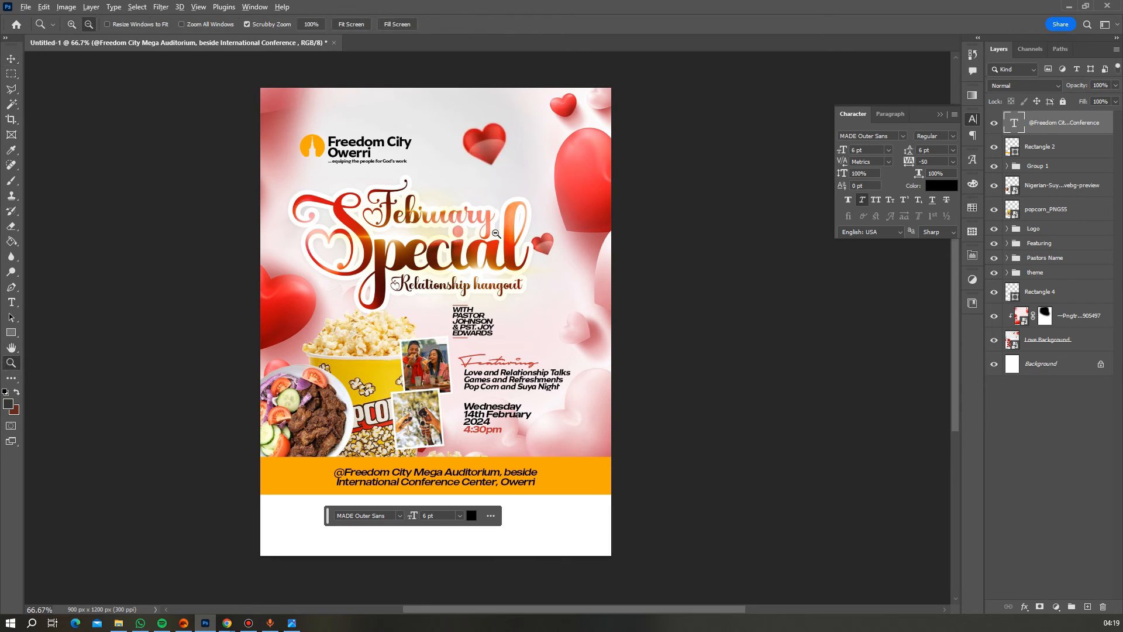
left_click(453, 285, "alt")
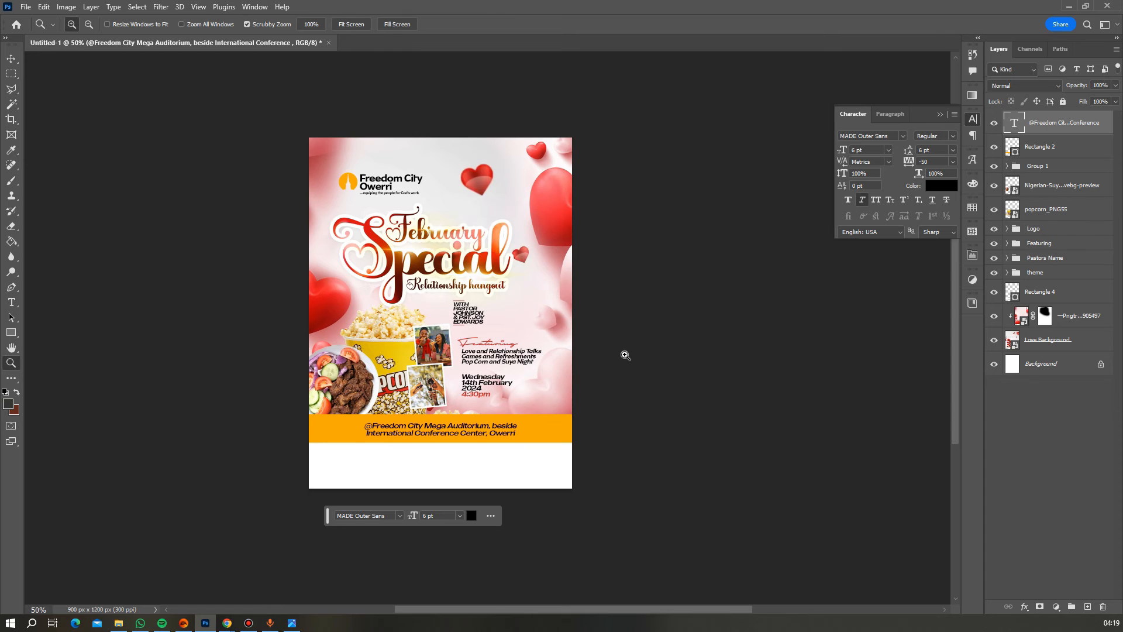
left_click(527, 350, "alt")
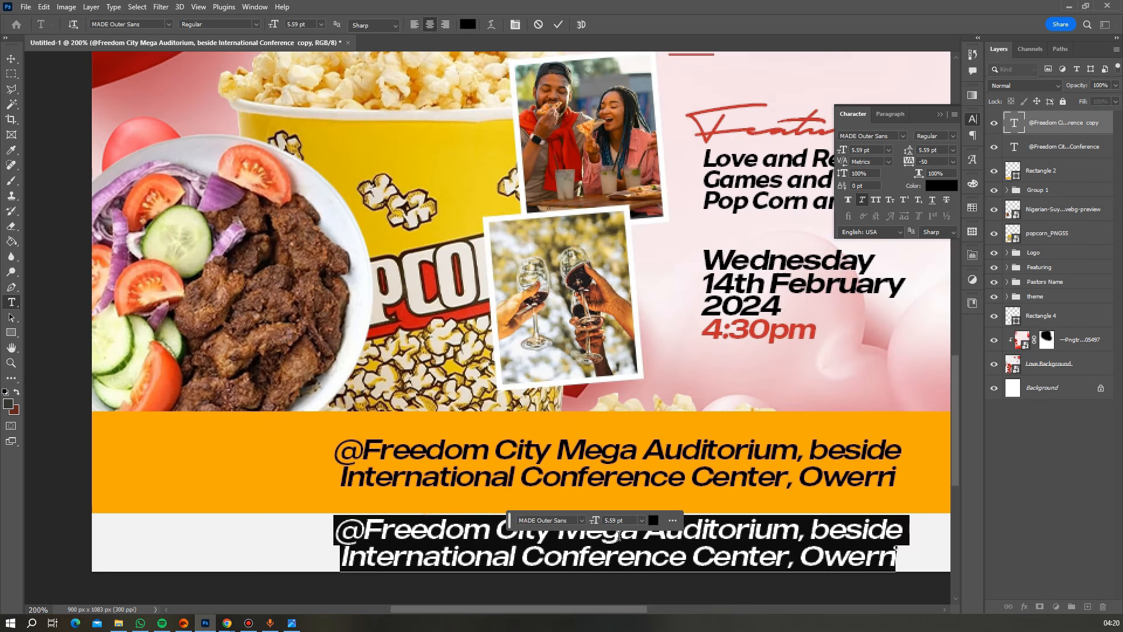
- Retype the copy below the bar as 'Dresscode: White and Red'
type("D")
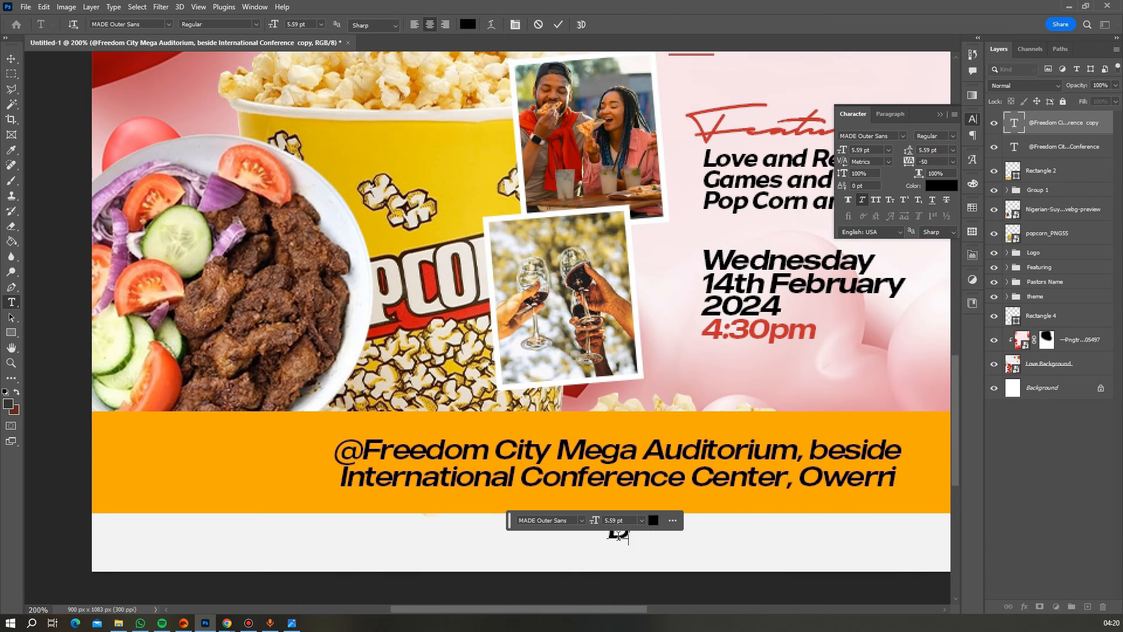
type("ressc")
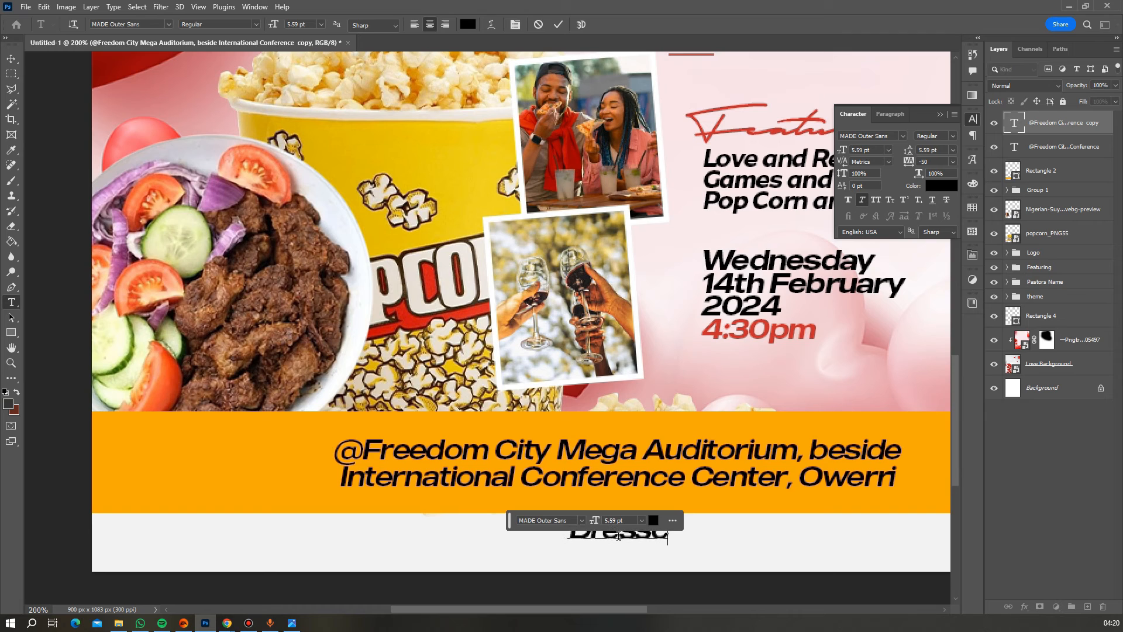
type("ode: White and Red")
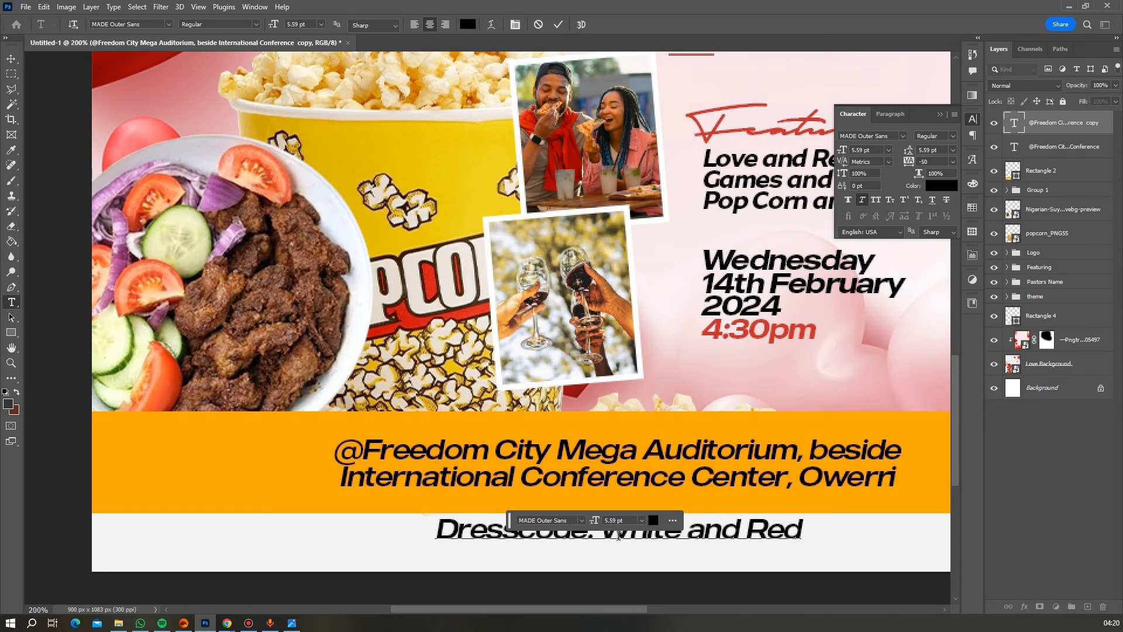
left_click_drag(509, 520, 522, 416)
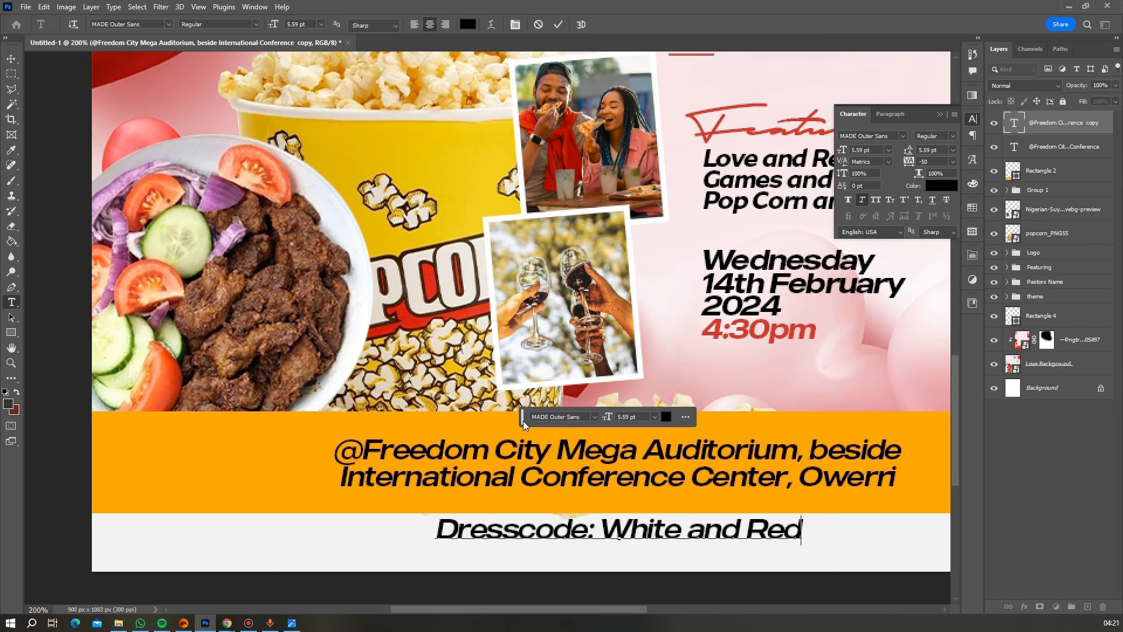
left_click(558, 24)
key("ctrl+minus")
key("ctrl+minus")
key("ctrl+minus")
scroll(514, 243, "down", 3)
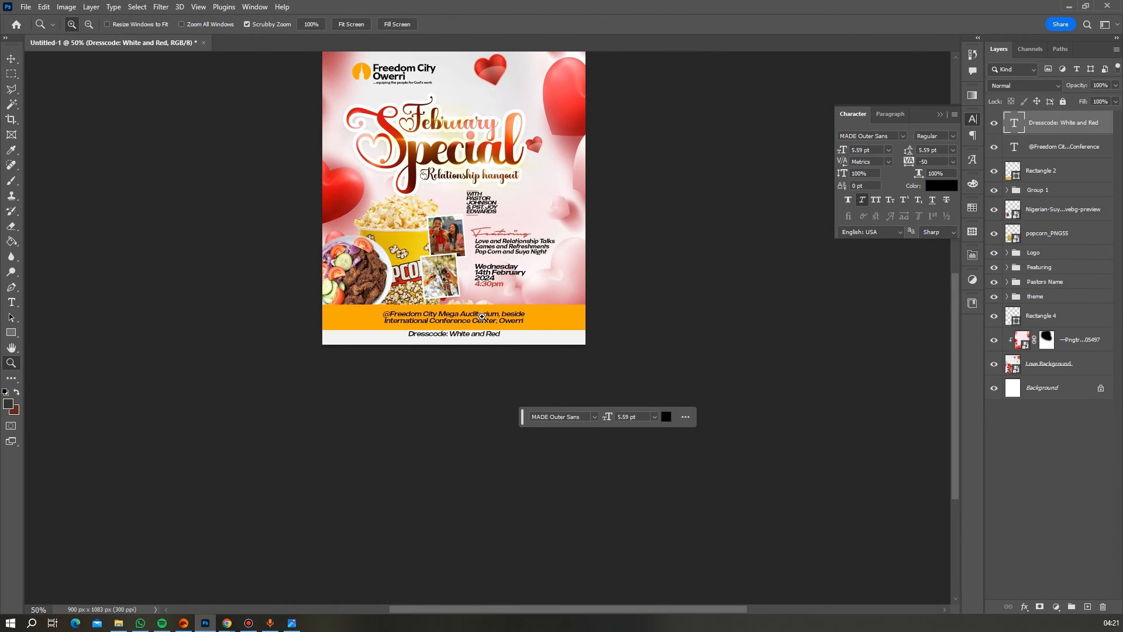
- Colour the word 'Dresscode:' with red sampled from the flyer
key("t")
left_click_drag(448, 334, 365, 329)
left_click(468, 24)
left_click(568, 99)
key("Return")
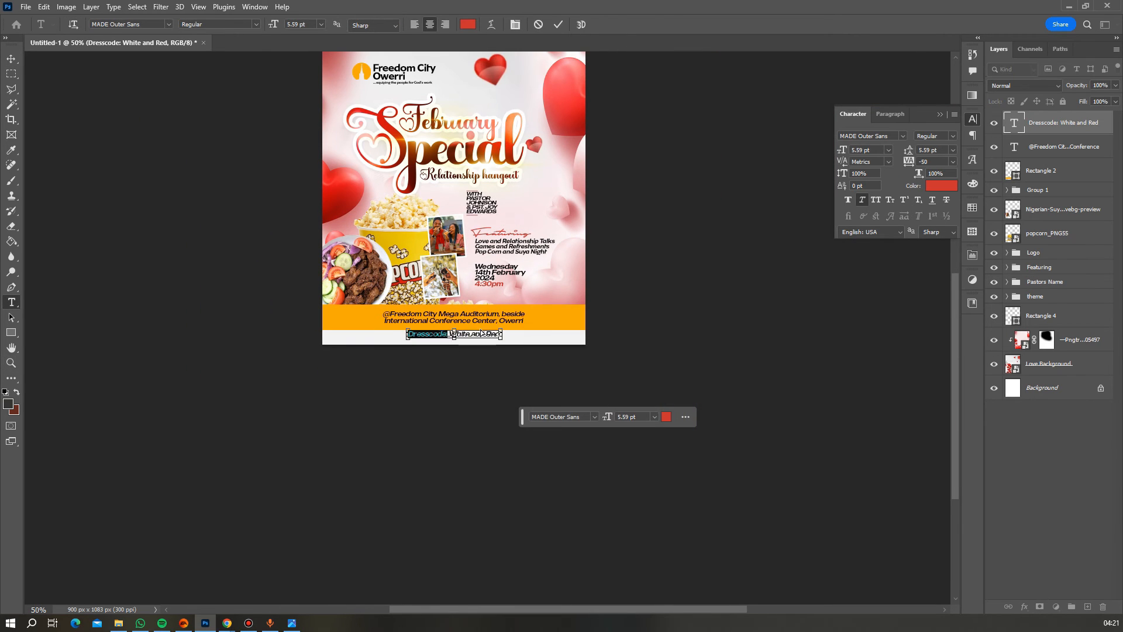
- Set the dress code line's letter spacing to 500
key("ctrl+a")
left_click(953, 162)
left_click(940, 311)
left_click(322, 24)
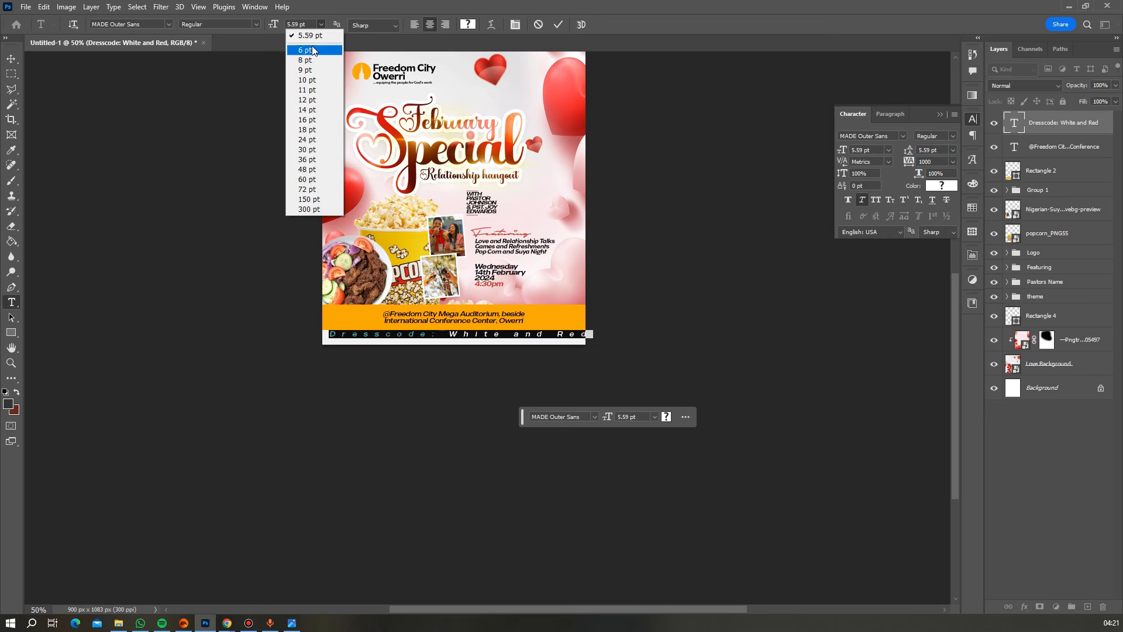
left_click_drag(875, 151, 826, 145)
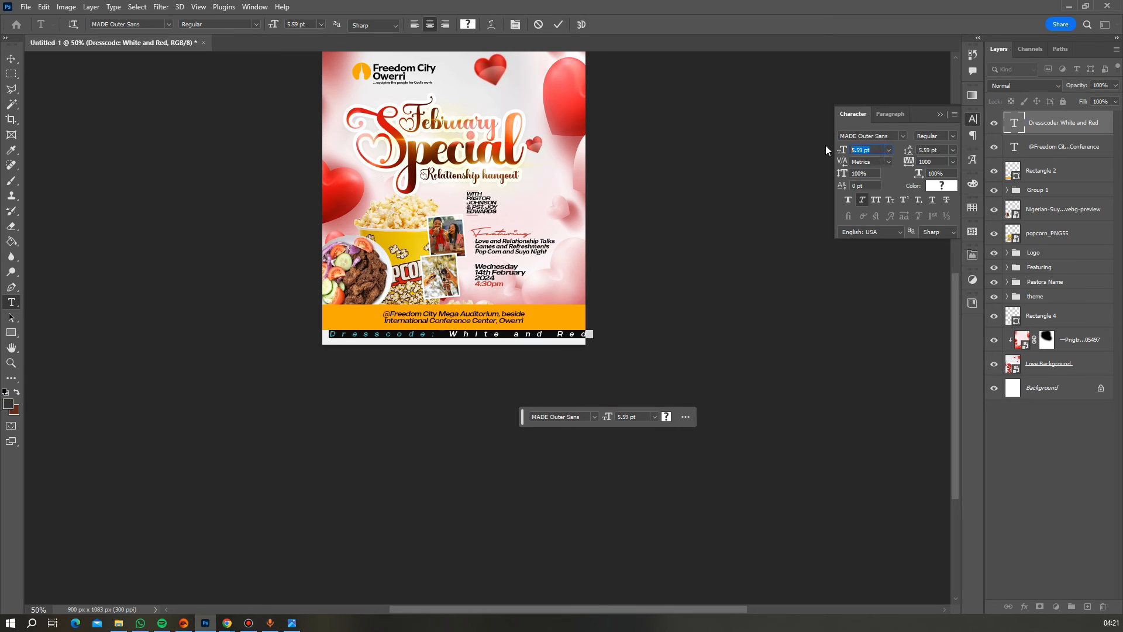
left_click_drag(939, 162, 907, 161)
type("500")
left_click(618, 171)
- Shrink the dress code line and centre it horizontally on the flyer
key("ctrl+t")
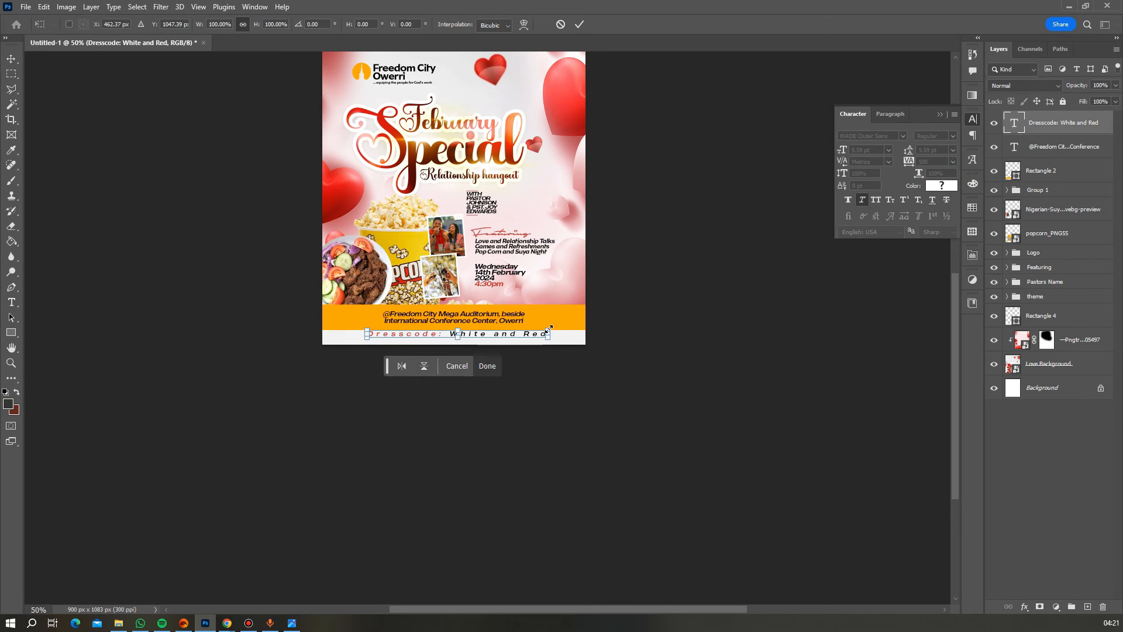
left_click_drag(549, 329, 507, 331)
key("Return")
key("ctrl+a")
left_click(267, 26)
key("ctrl+d")
key("ctrl+t")
left_click(578, 26)
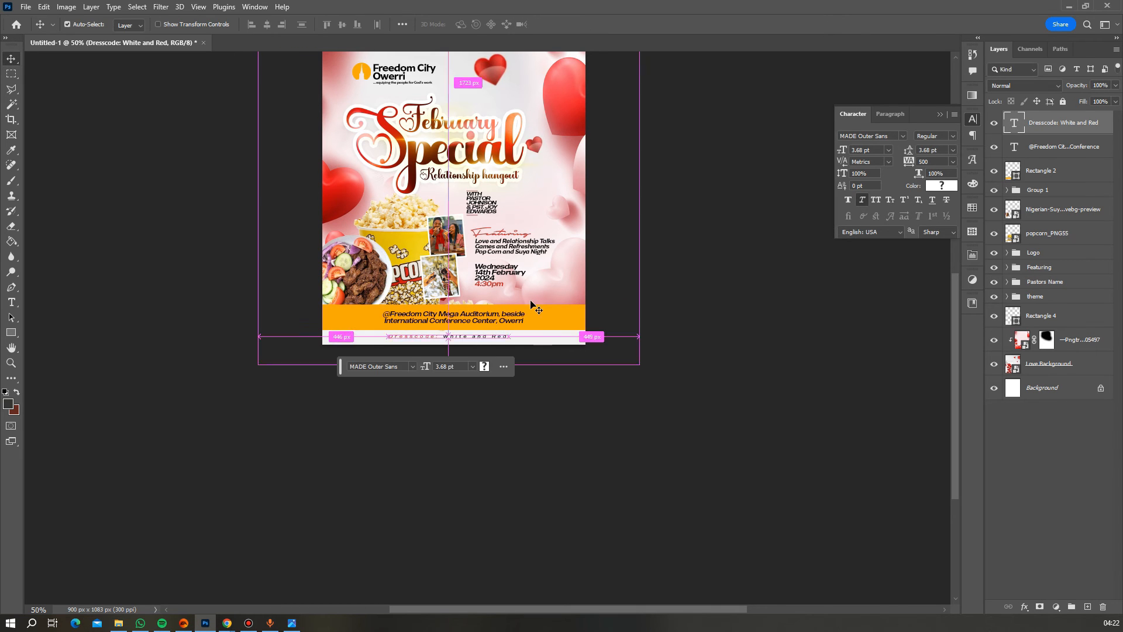
scroll(598, 229, "up", 2)
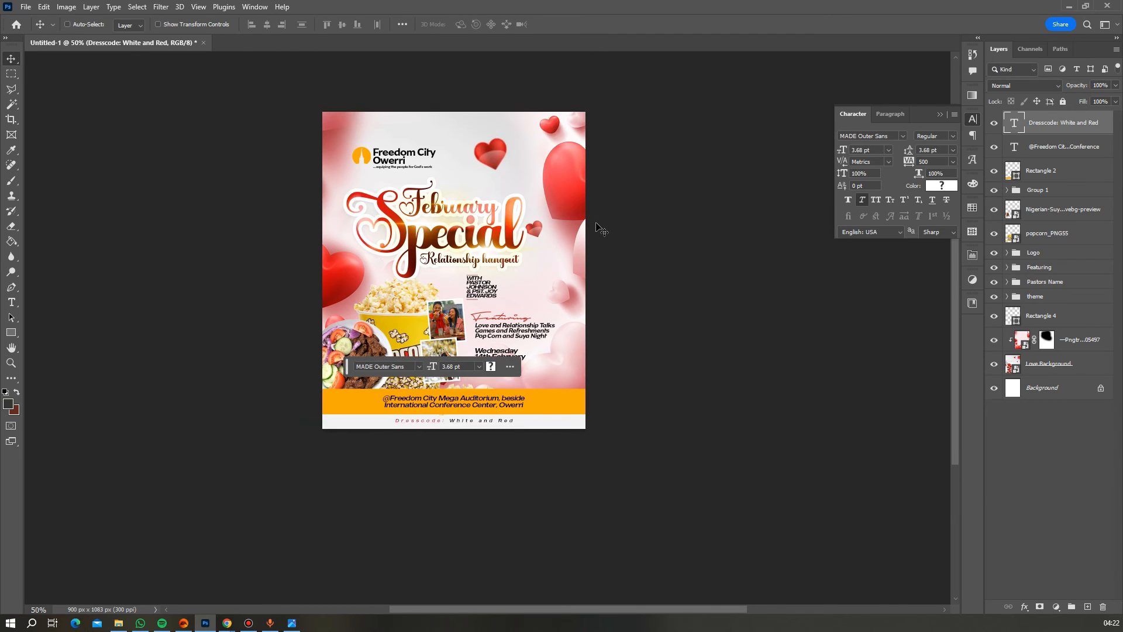
scroll(597, 230, "up", 1)
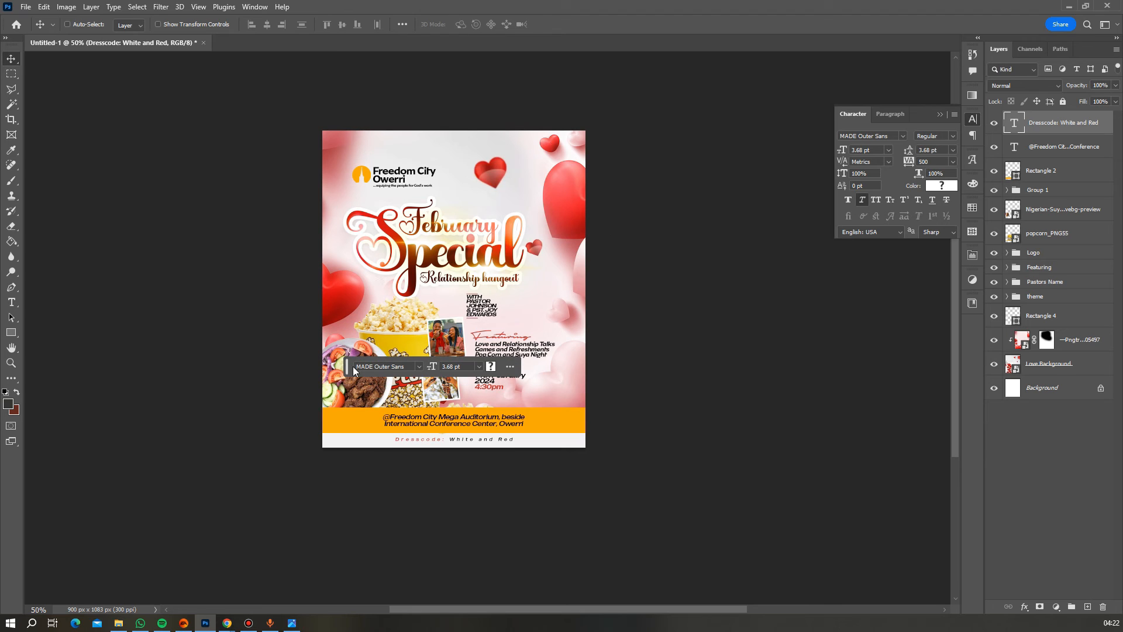
left_click_drag(348, 367, 584, 401)
- Group the top three picture layers and name the group Pictures
left_click(1041, 170, "shift")
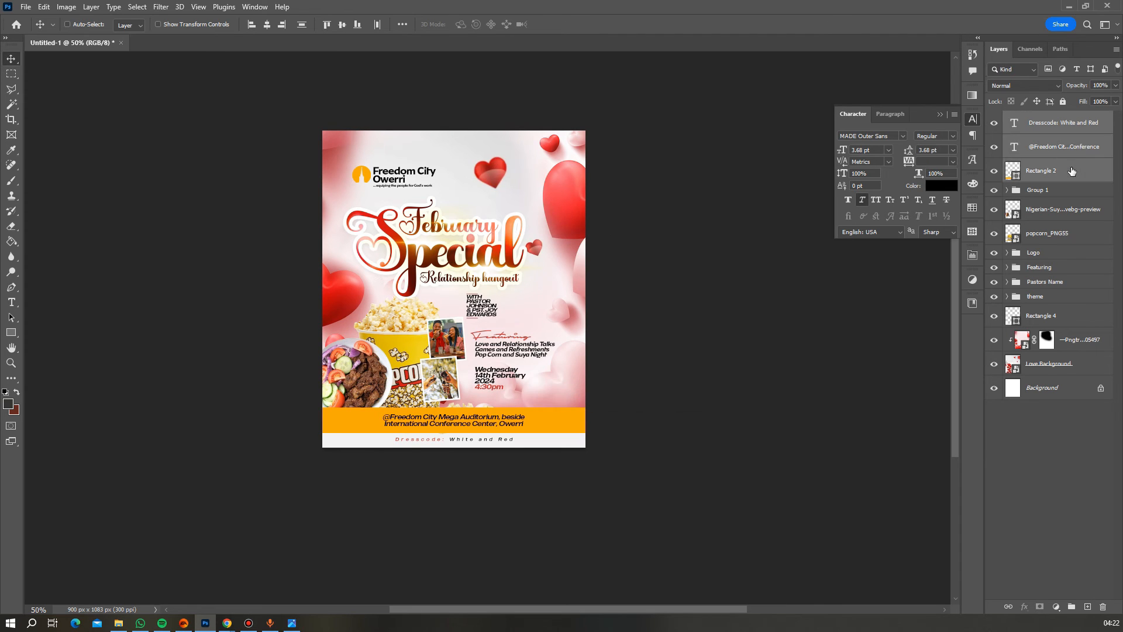
key("ctrl+g")
double_click(1038, 117)
type("Bo")
double_click(1035, 132)
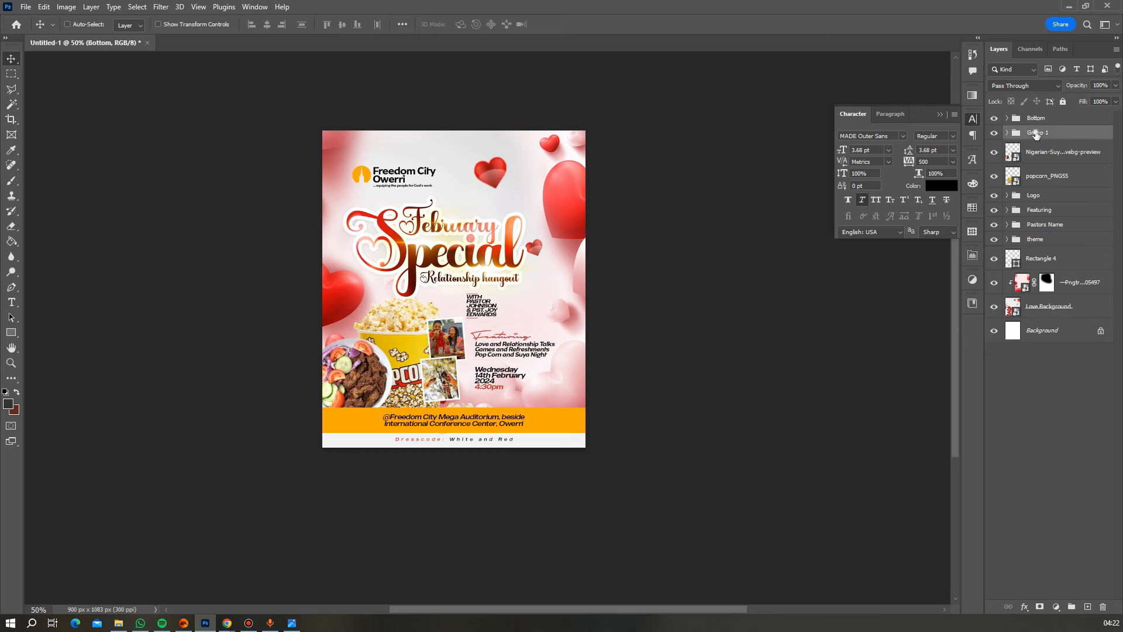
type("Pictures")
key("Return")
scroll(686, 264, "down", 1)
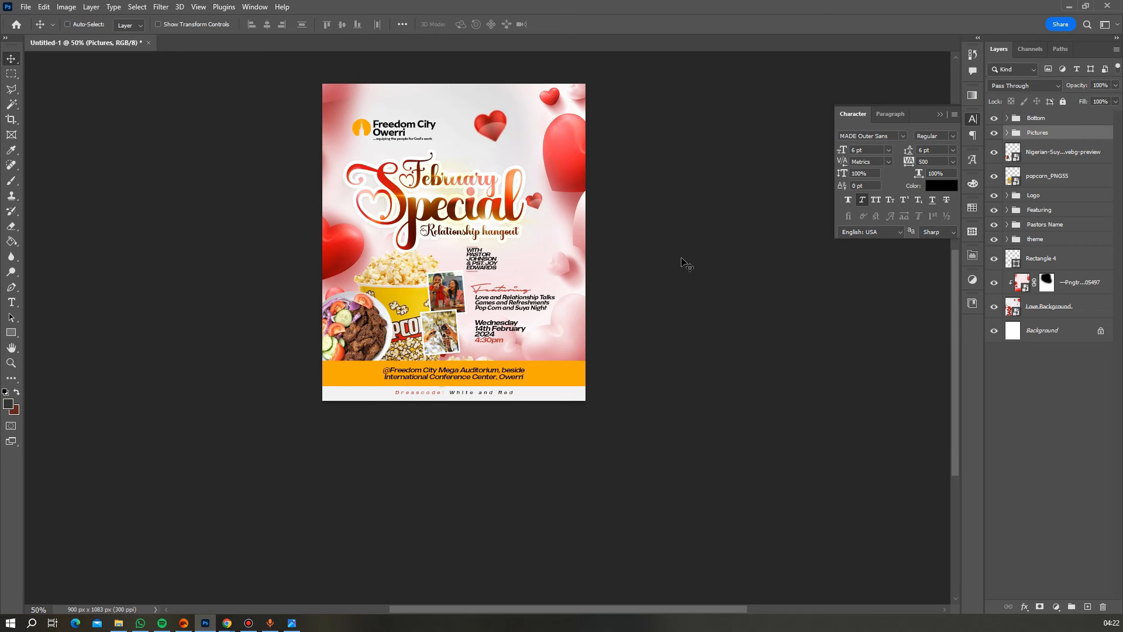
- Group the suya and popcorn layers with Pictures into a group named Images
left_click(1035, 157)
left_click(1041, 176, "shift")
key("ctrl+g")
left_click(1053, 135, "shift")
key("ctrl+g")
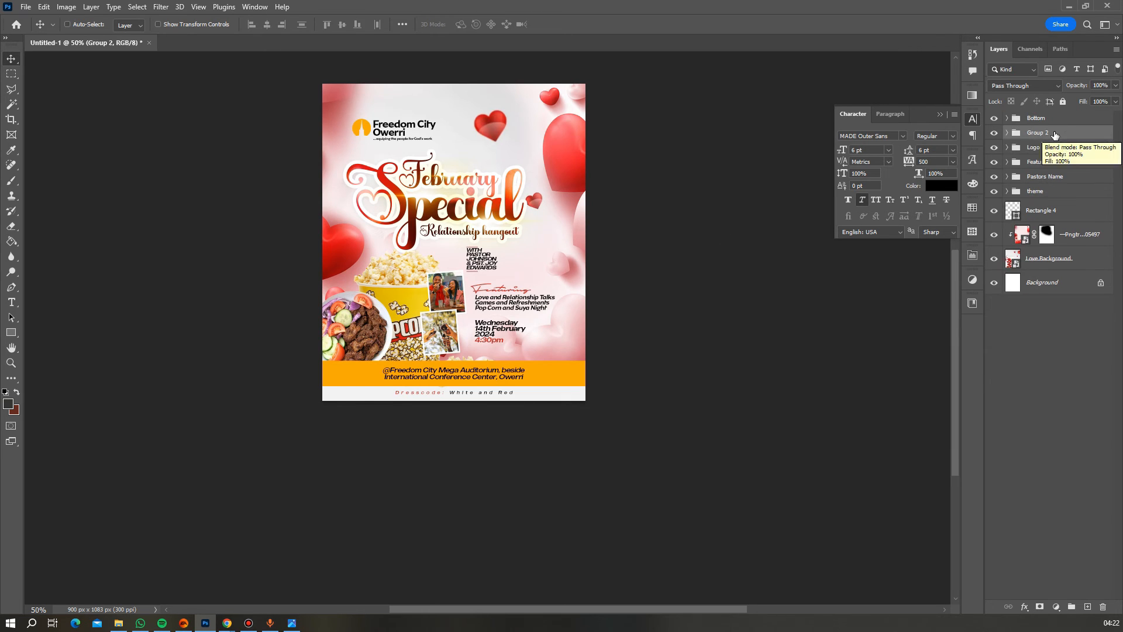
double_click(1039, 133)
type("Imag")
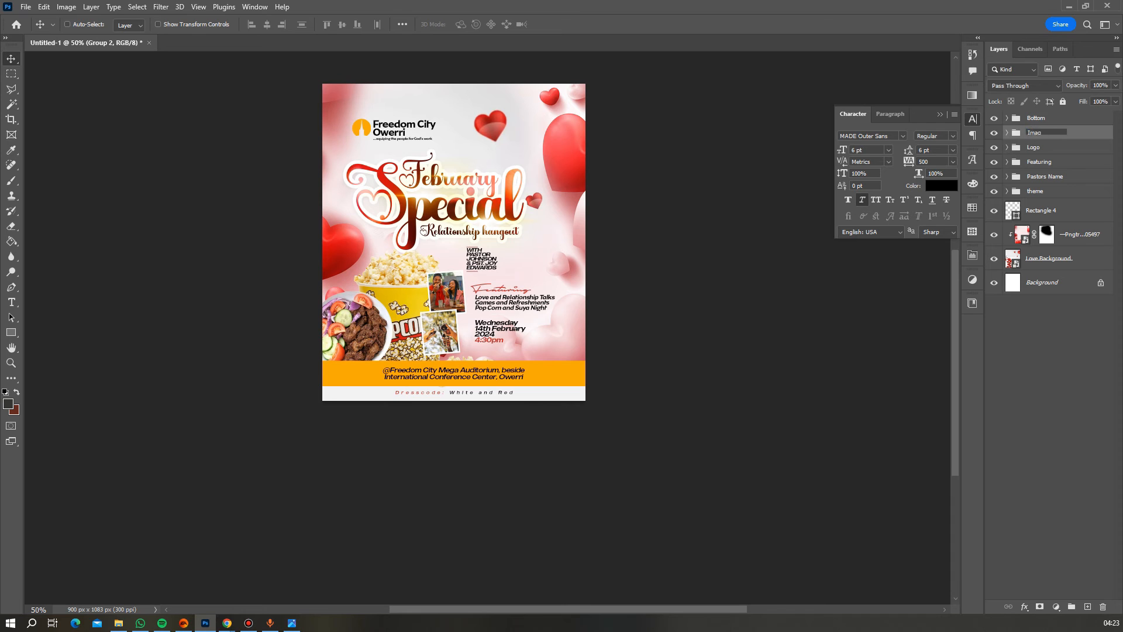
type("es")
key("Return")
- Zoom in to inspect the February title, then zoom back out to the whole flyer
scroll(665, 181, "up", 1)
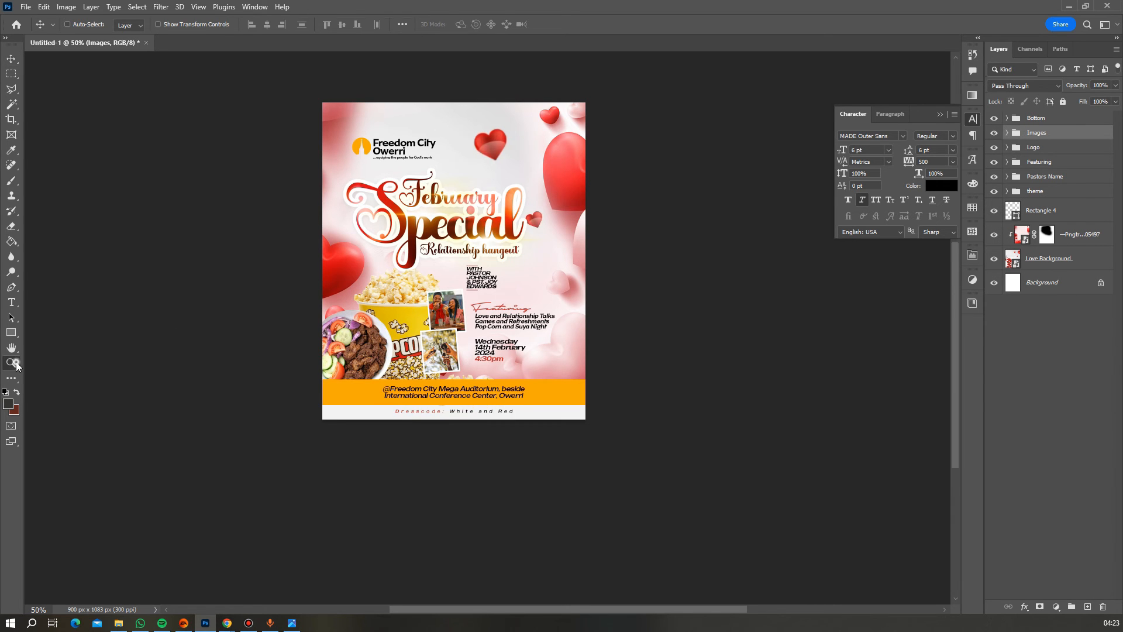
left_click(11, 363)
left_click(365, 171)
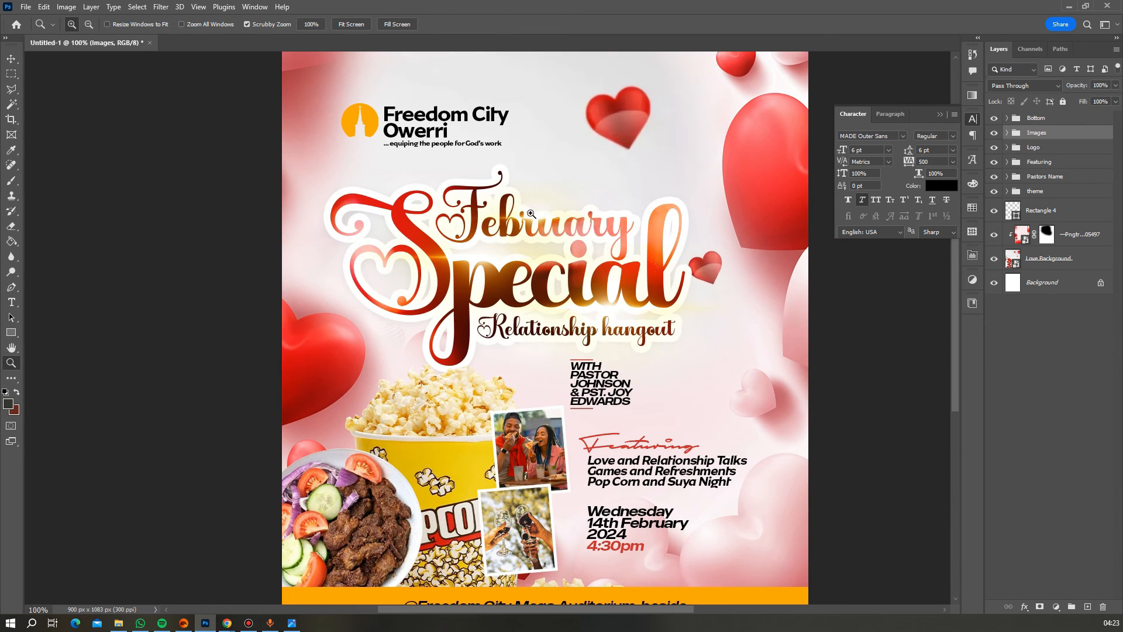
left_click(558, 301, "alt")
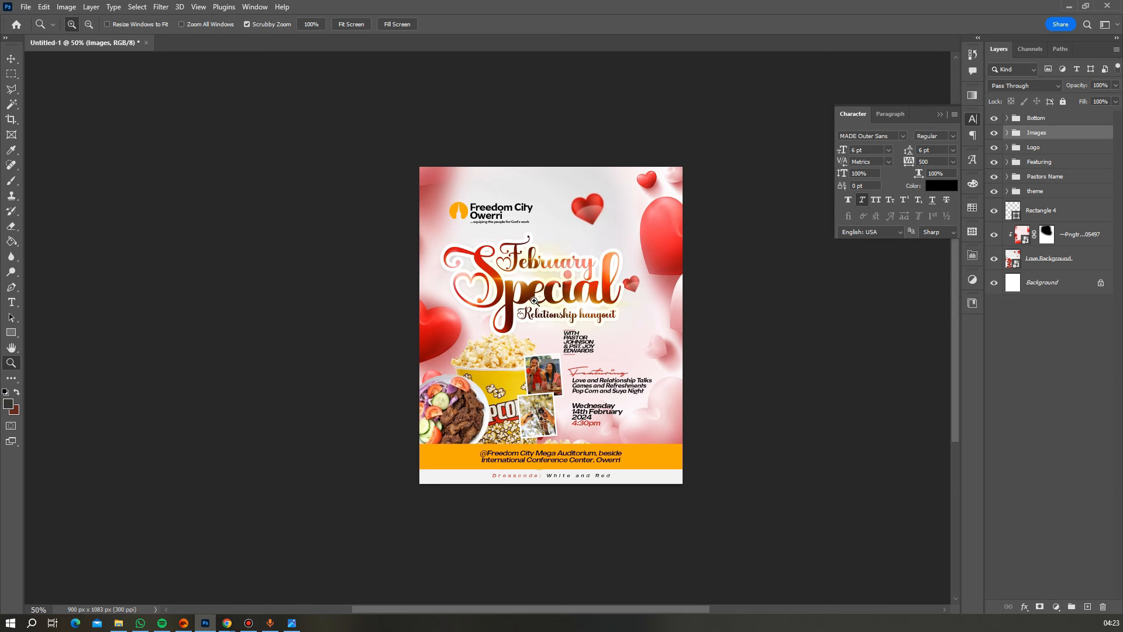
scroll(526, 264, "down", 1)
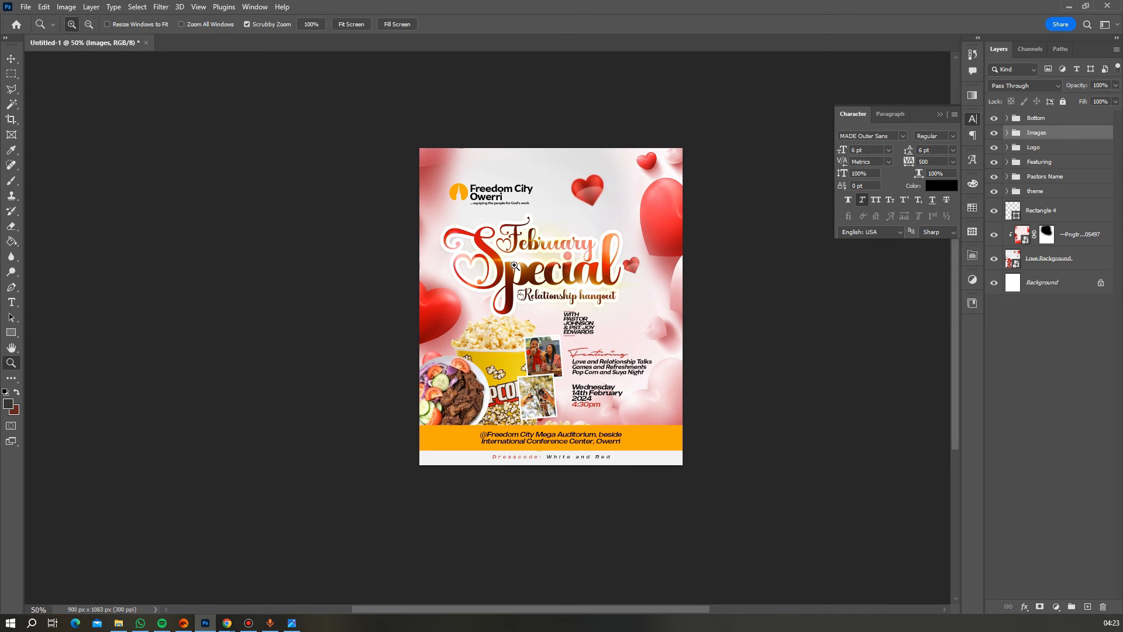
left_click(581, 248)
left_click(570, 250)
left_click(555, 252)
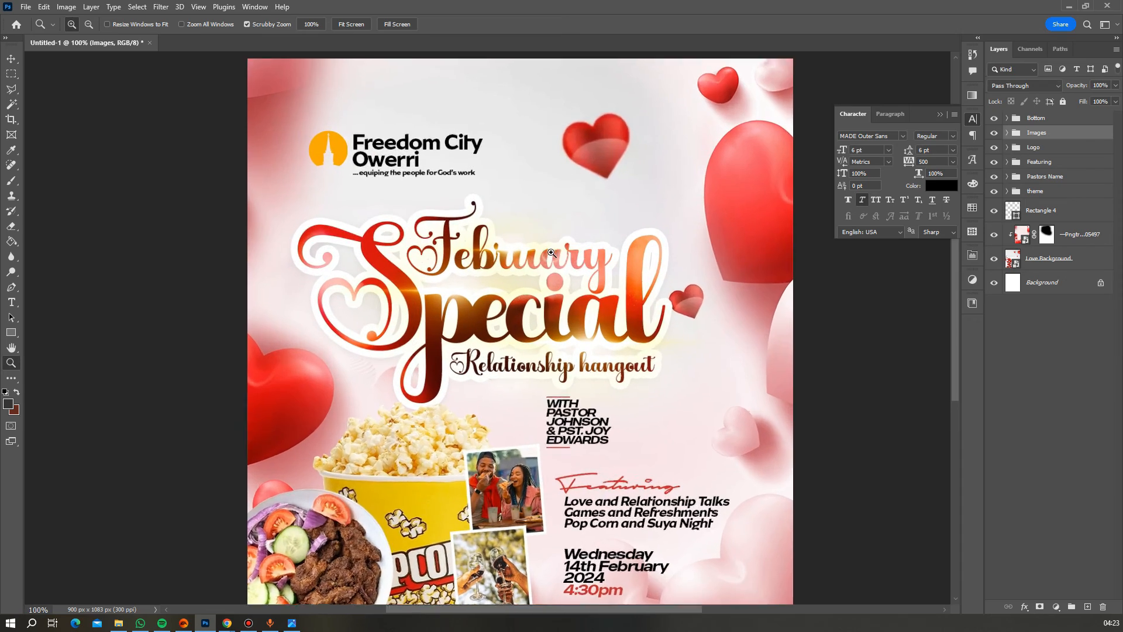
scroll(555, 252, "up", 1)
left_click(575, 251)
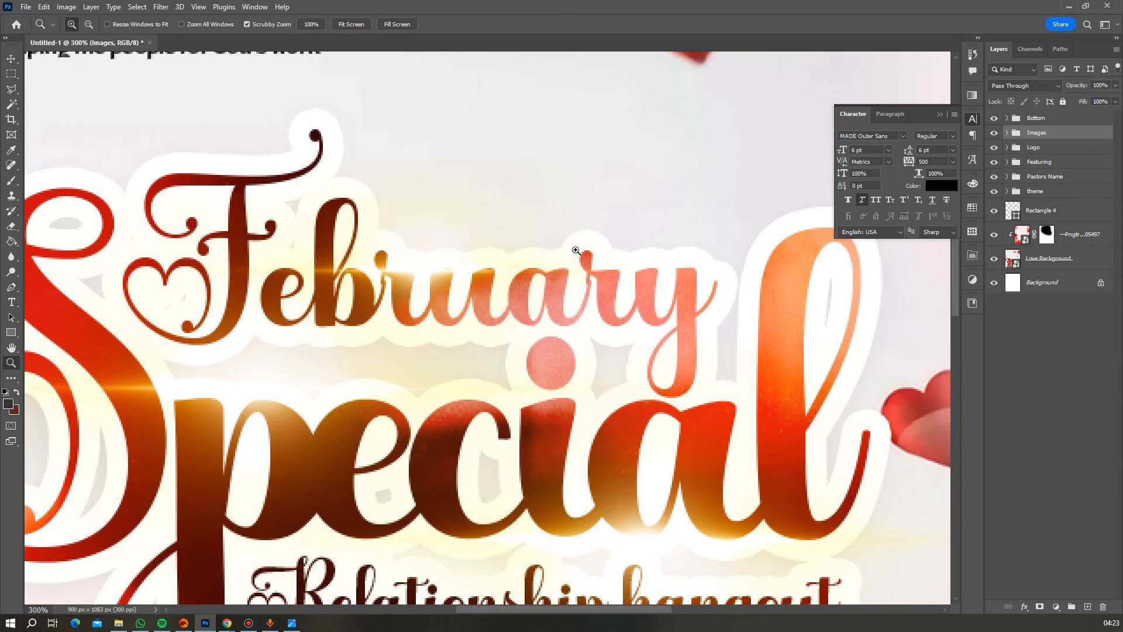
left_click(576, 251, "alt")
left_click(576, 250, "alt")
left_click(576, 250, "alt")
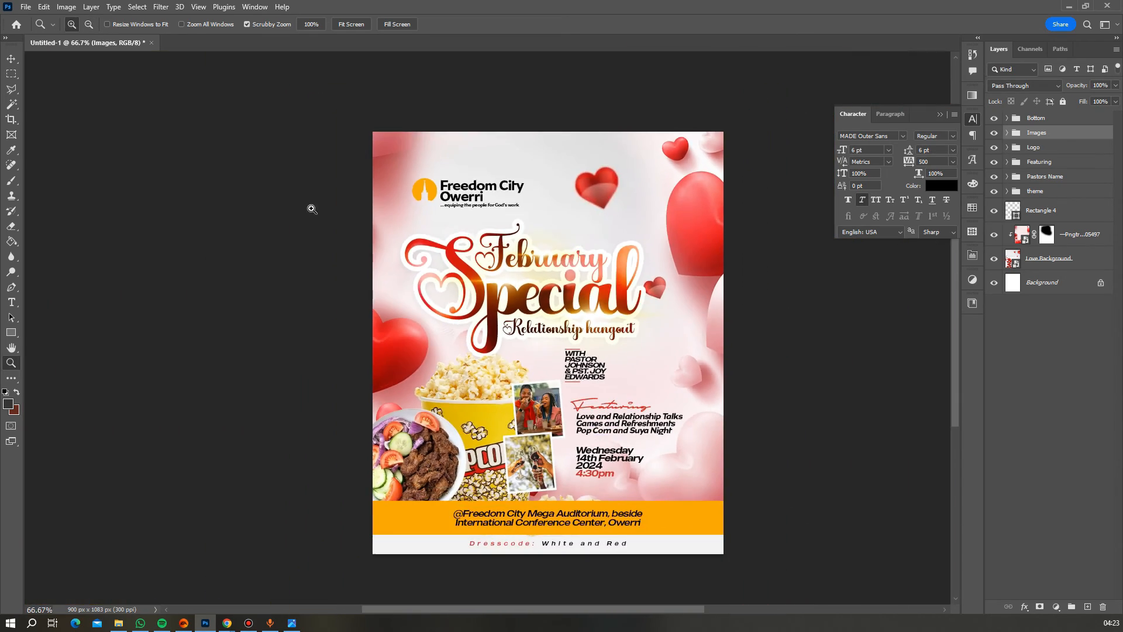
- Place the red ring image cc_ea807c5a from Downloads into the flyer as an embedded layer
left_click(25, 7)
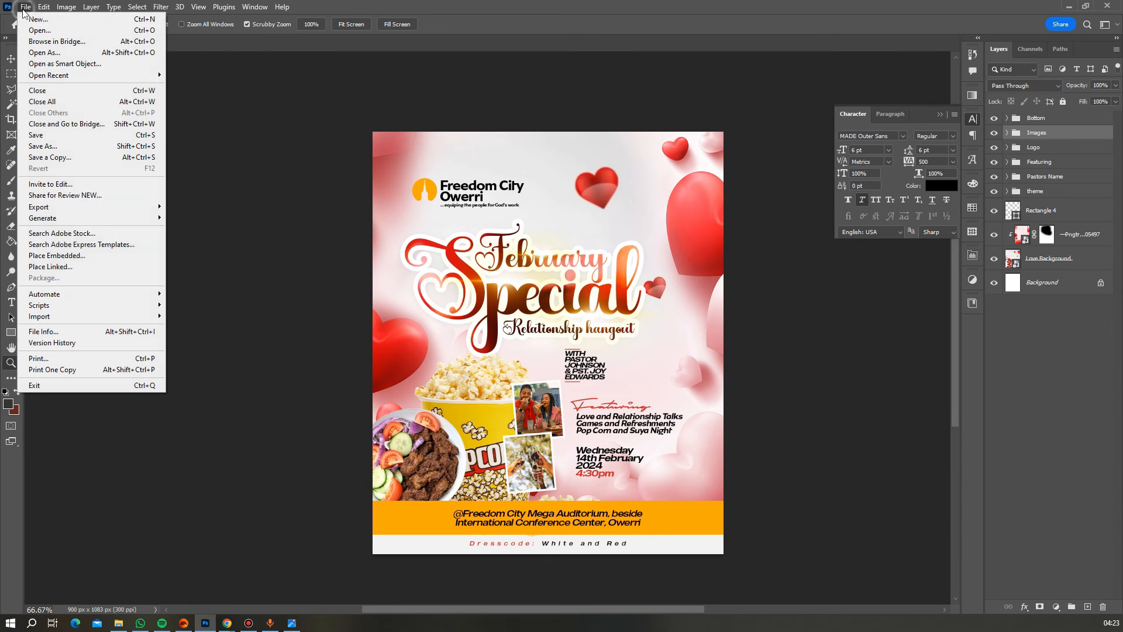
left_click(73, 256)
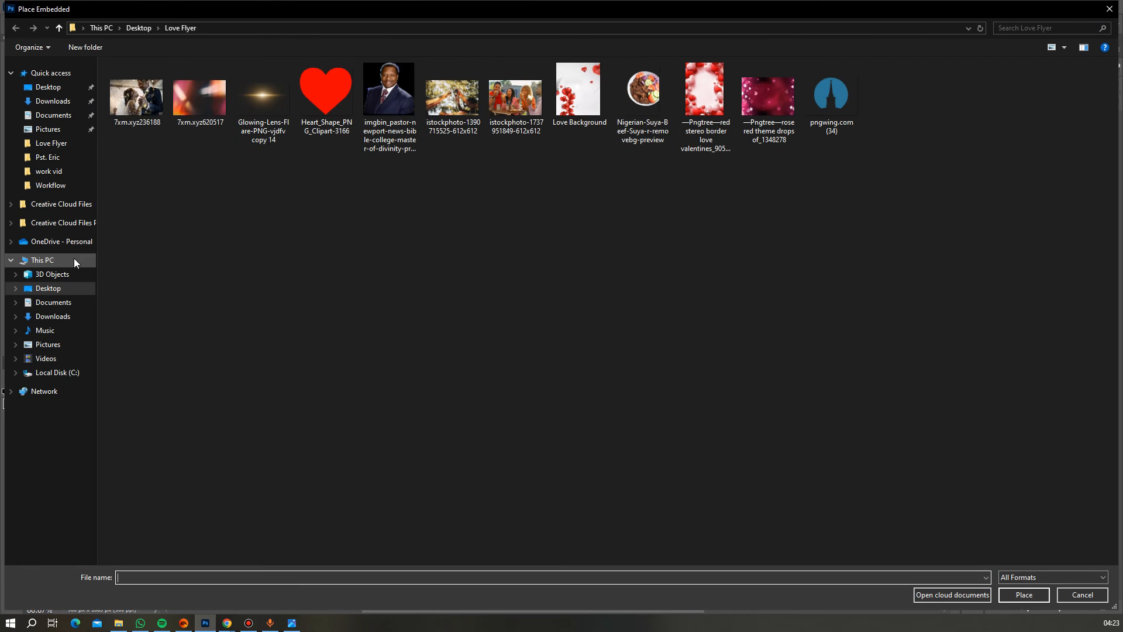
left_click(54, 317)
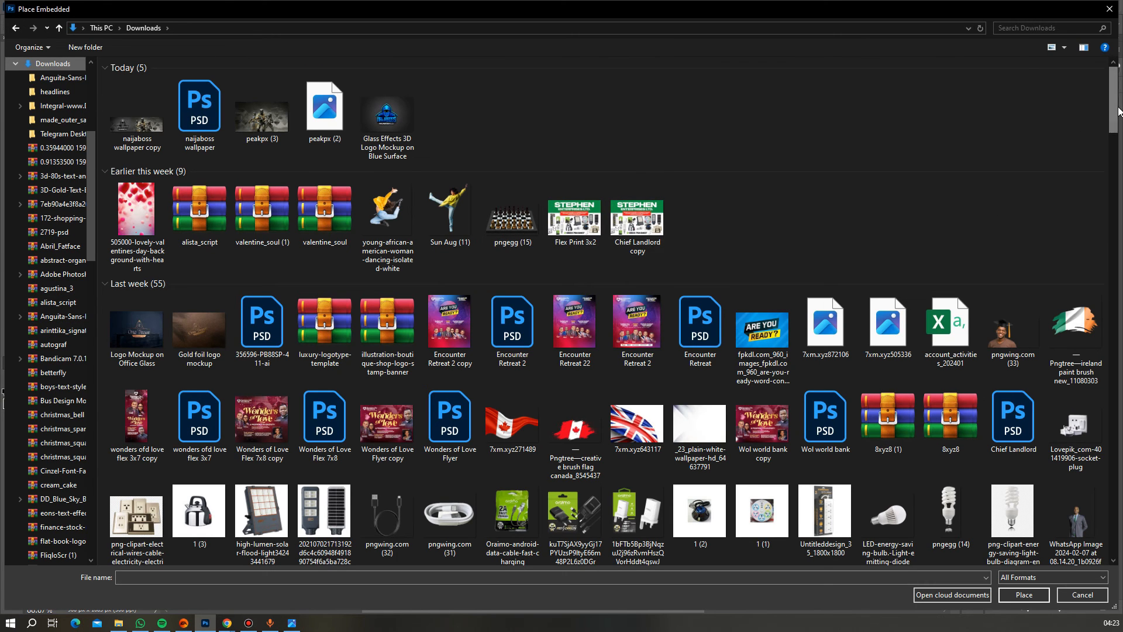
left_click_drag(1115, 114, 1112, 244)
double_click(138, 374)
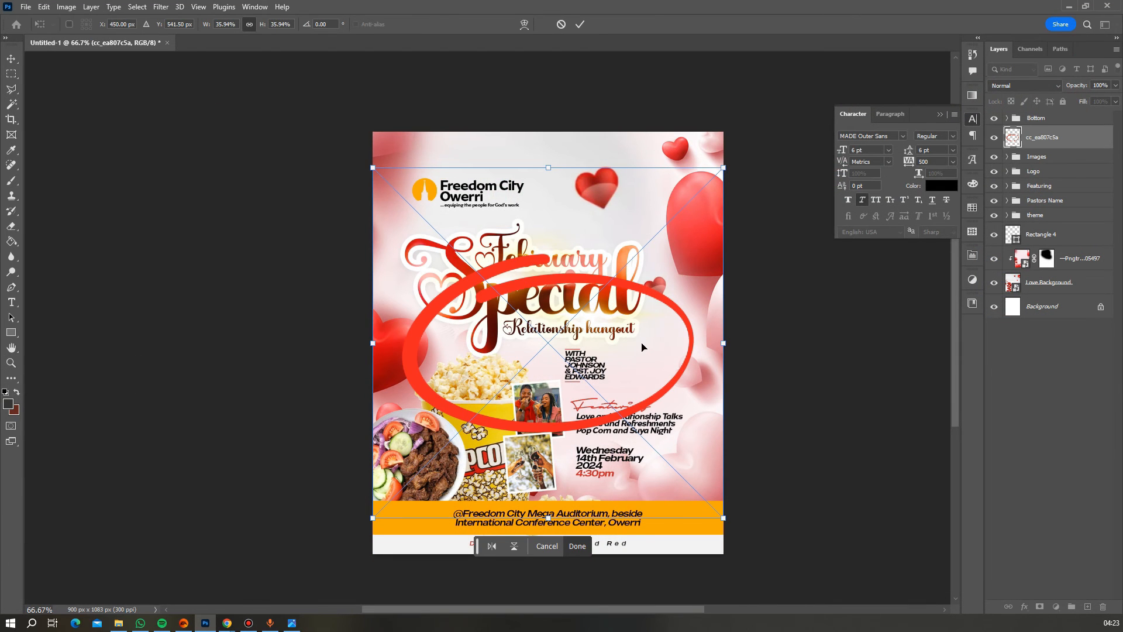
key("Return")
- Shrink the red ring to about 5.93% and set it just above February
key("z")
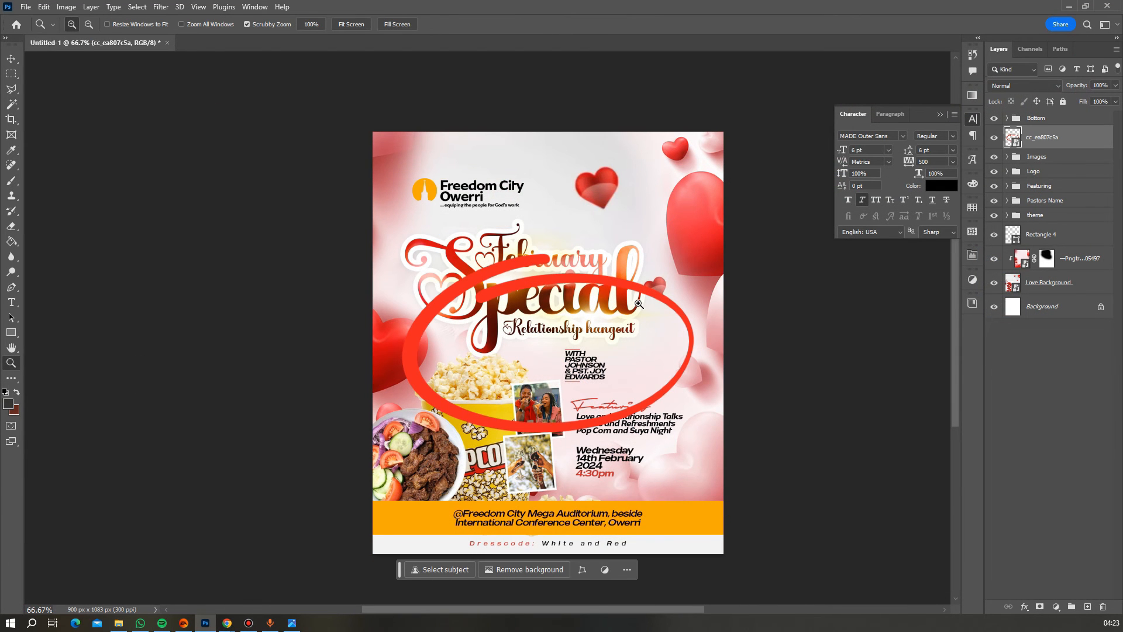
key("ctrl+t")
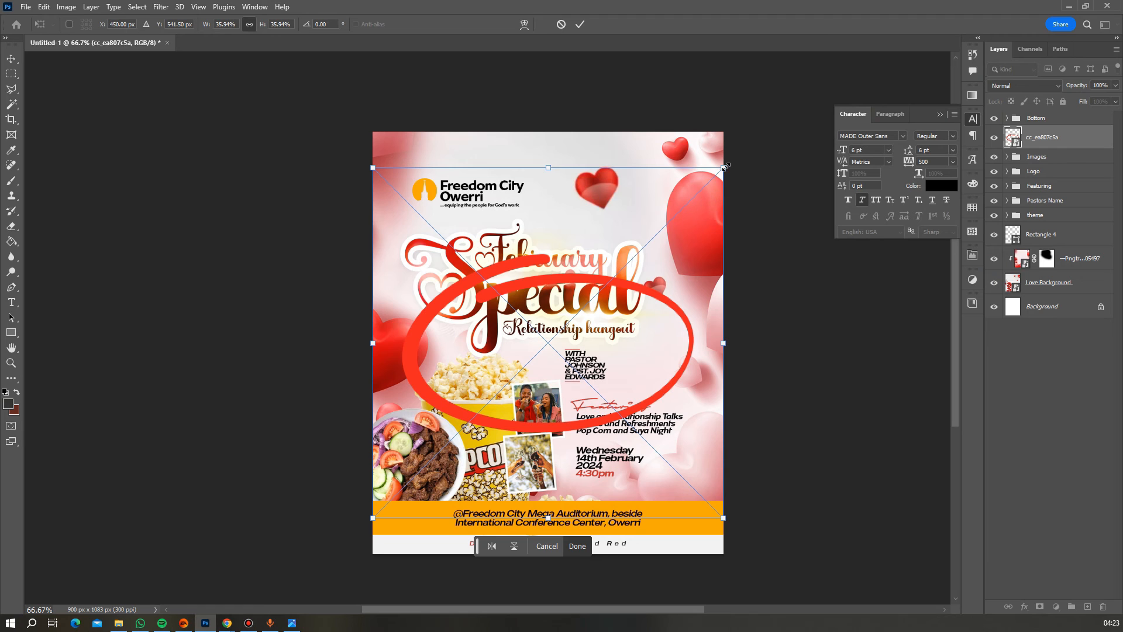
left_click_drag(725, 166, 572, 228)
key("Return")
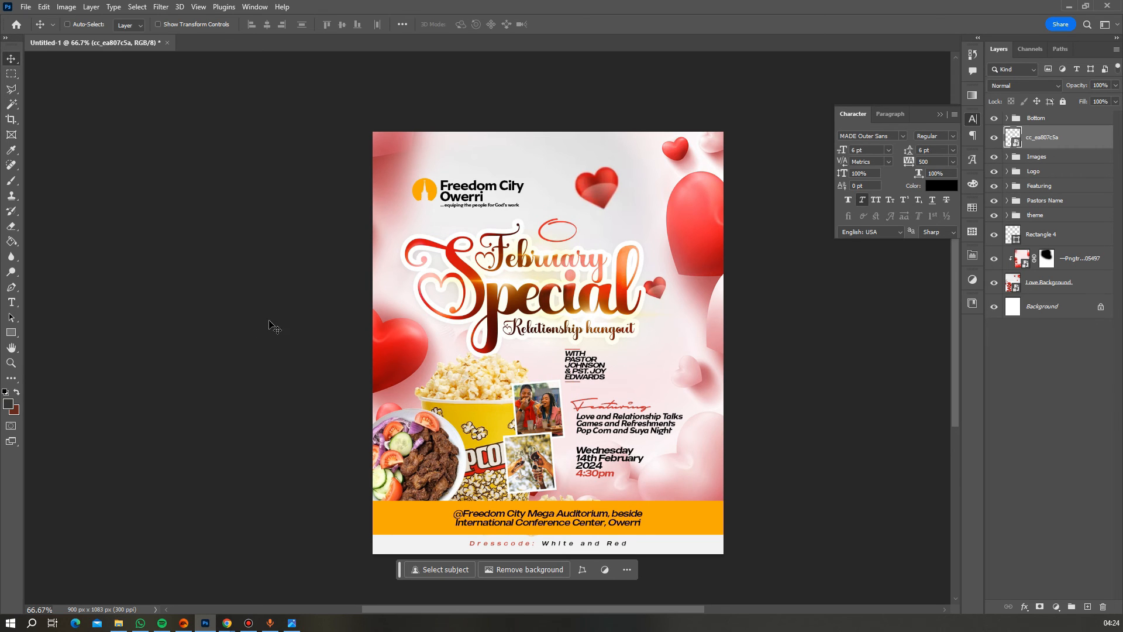
- Zoom in on the red ring and type 'What is' / 'Love?' on two lines above February
left_click(11, 362)
left_click(576, 218)
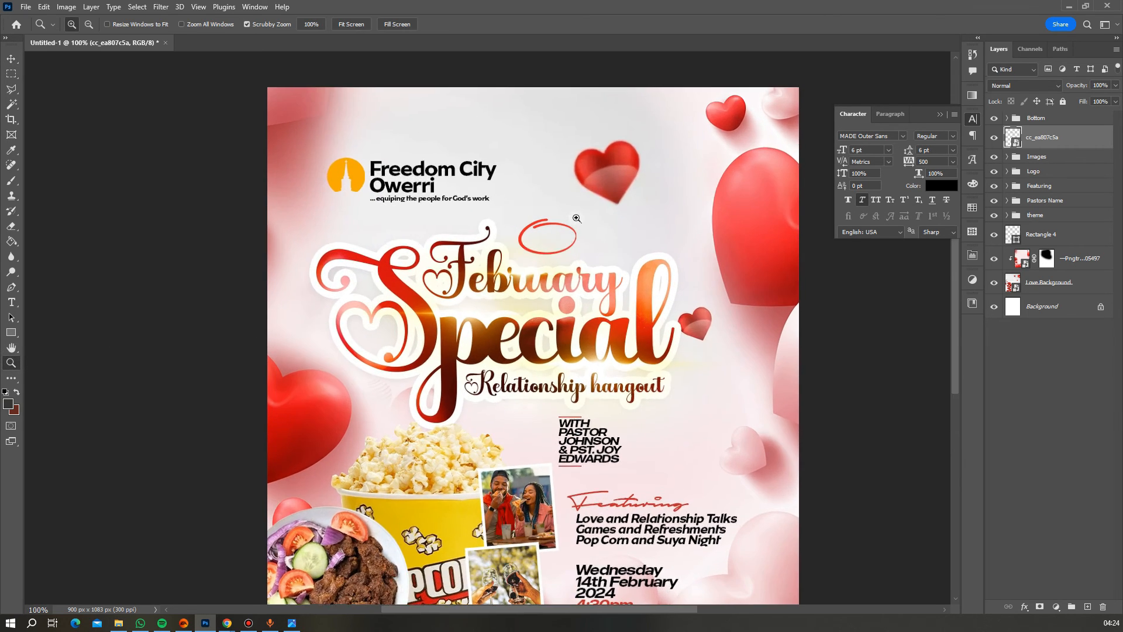
left_click(576, 218)
left_click(576, 218)
key("t")
left_click(478, 181)
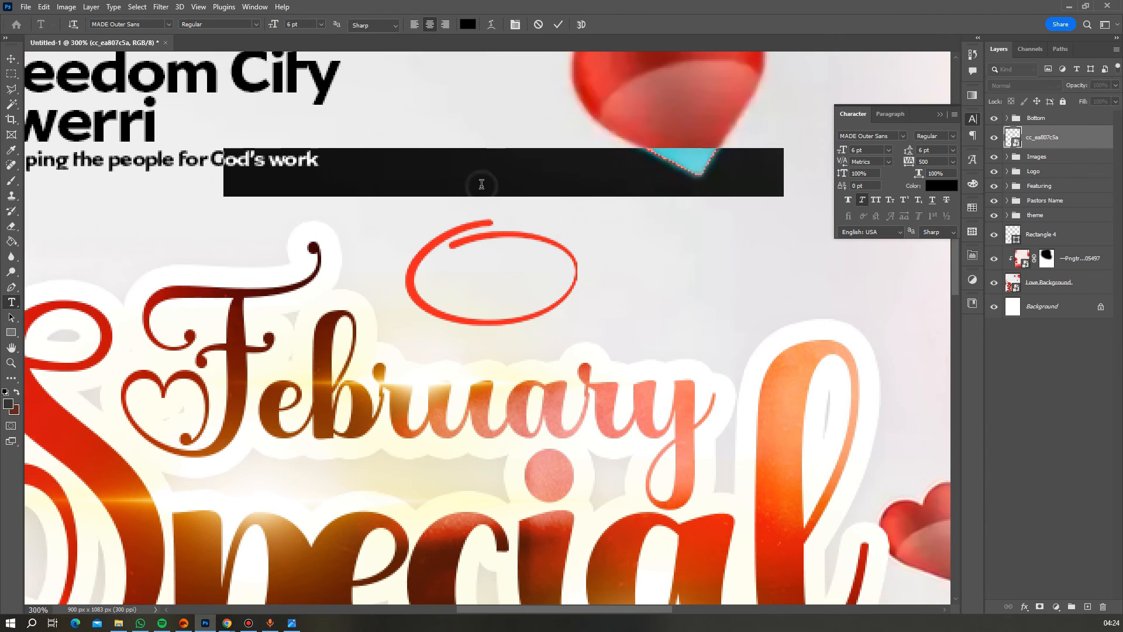
type("W")
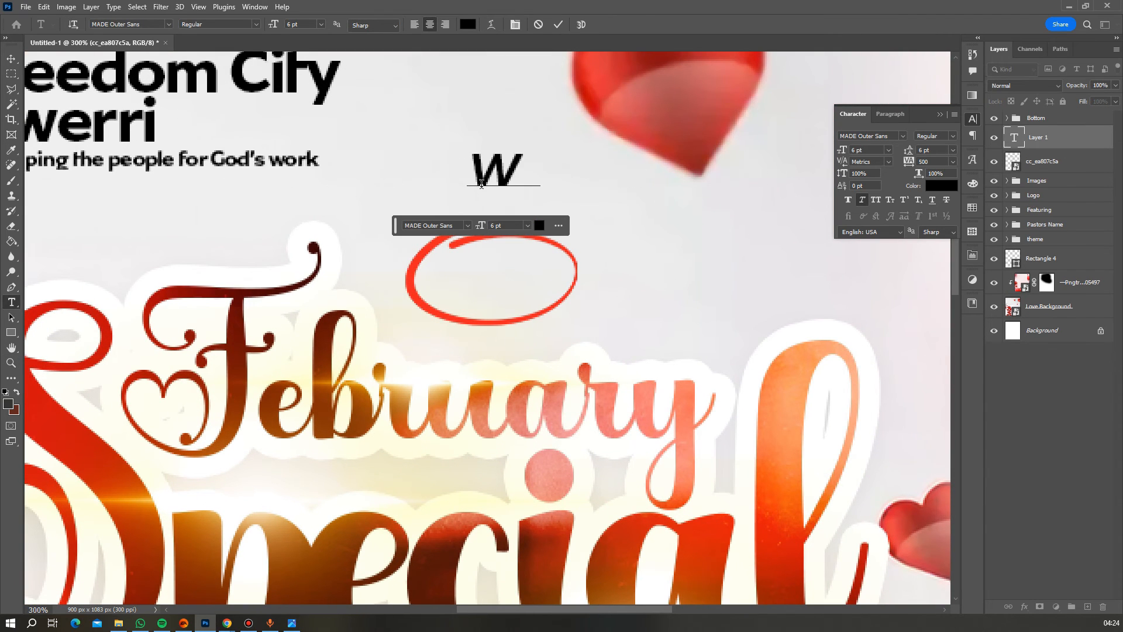
type("hat is")
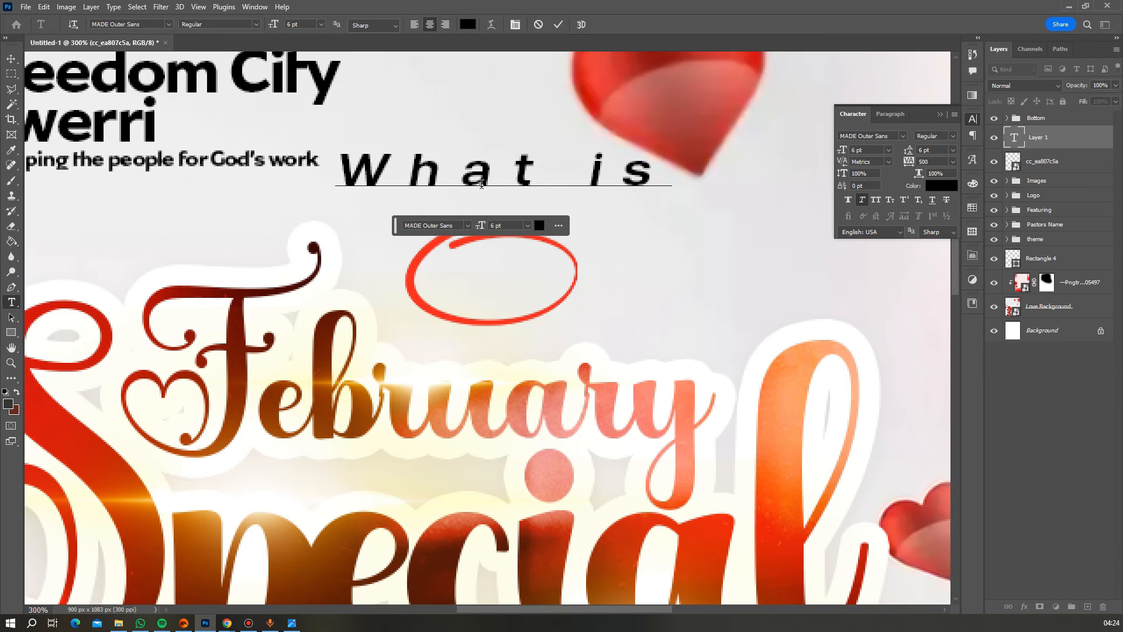
key("Return")
type("Love")
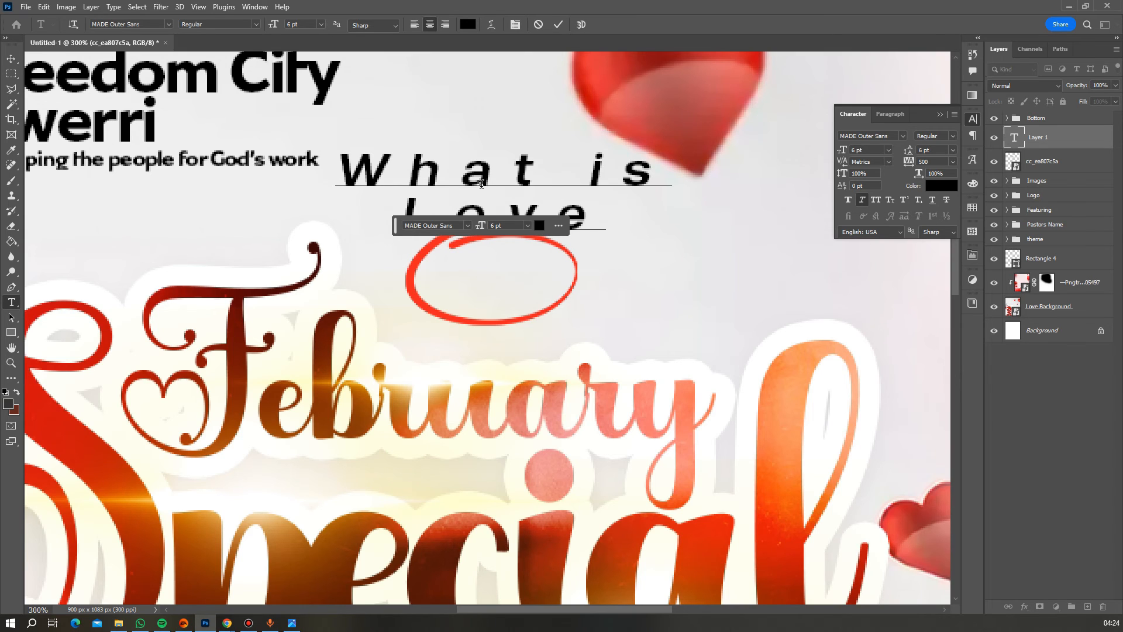
type("?")
- Format the question in Raleway SemiBold with -50 tracking and 5 pt leading
key("ctrl+a")
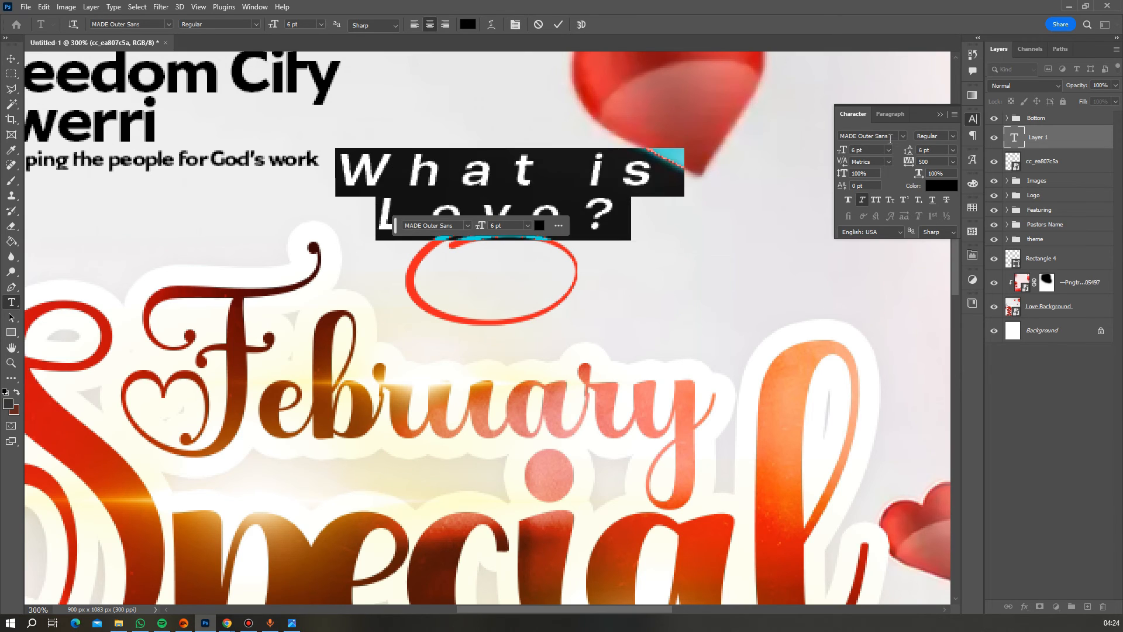
left_click(952, 162)
left_click(936, 184)
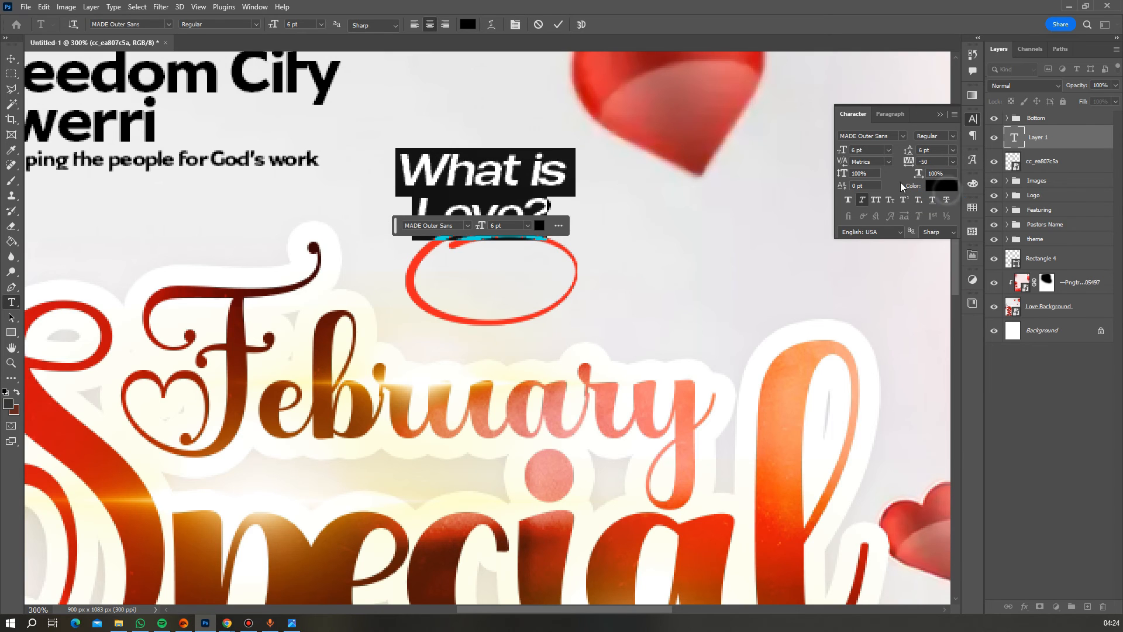
left_click(135, 25)
type("Raleway")
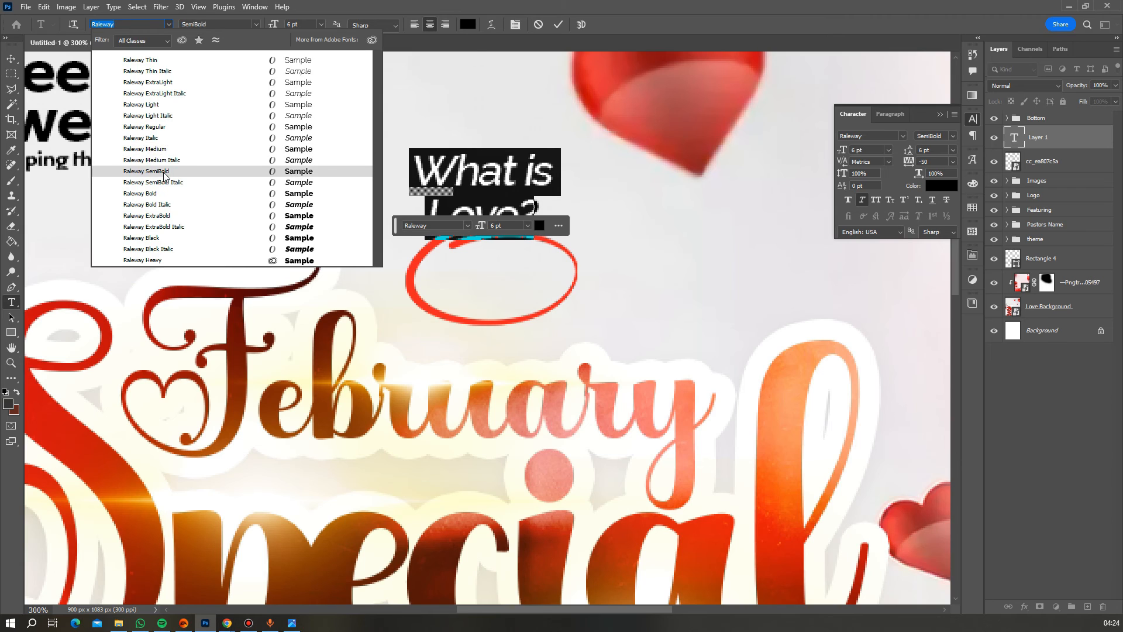
left_click(164, 173)
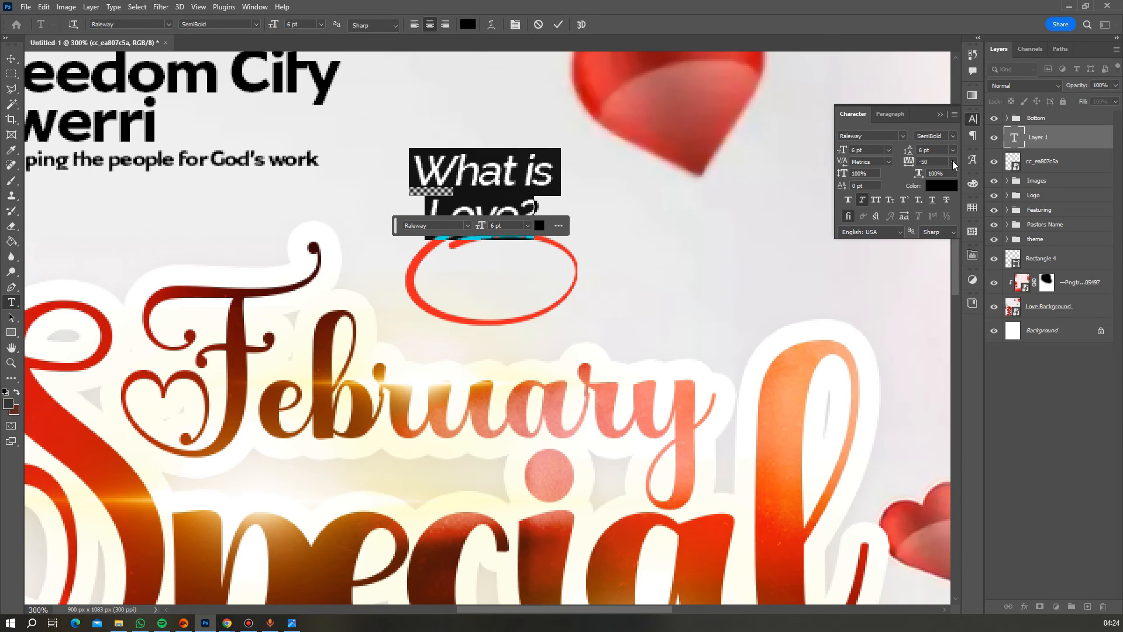
left_click(934, 150)
type("4")
key("Return")
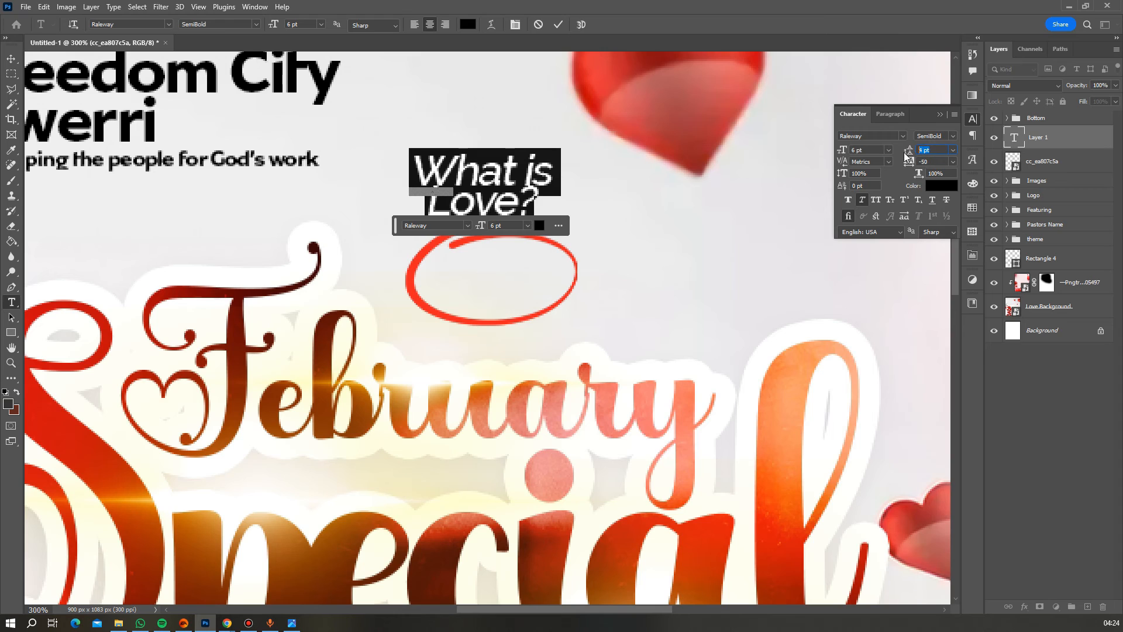
key("Return")
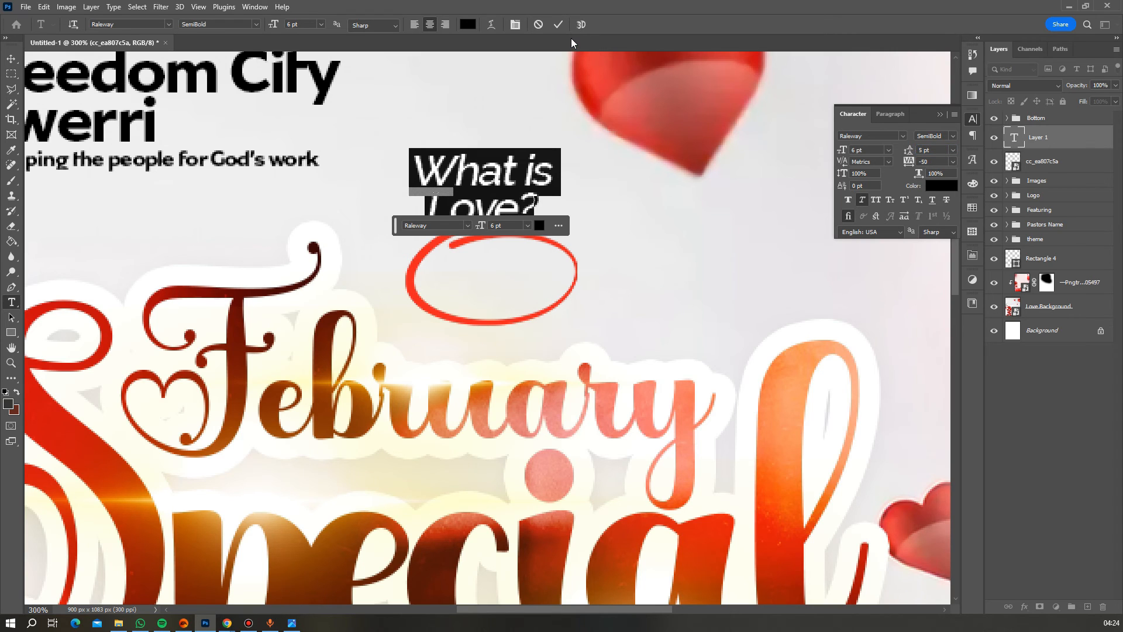
- Move the question text into the red ring and scale it down to about 4.08 pt
left_click(558, 25)
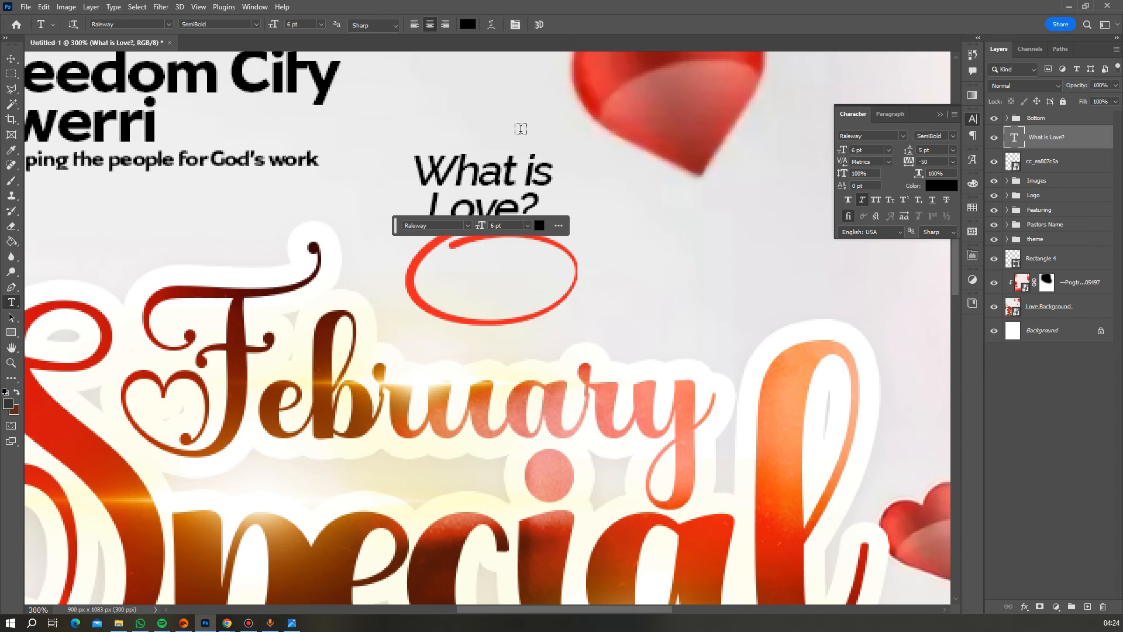
key("v")
left_click_drag(512, 169, 517, 264)
key("ctrl+t")
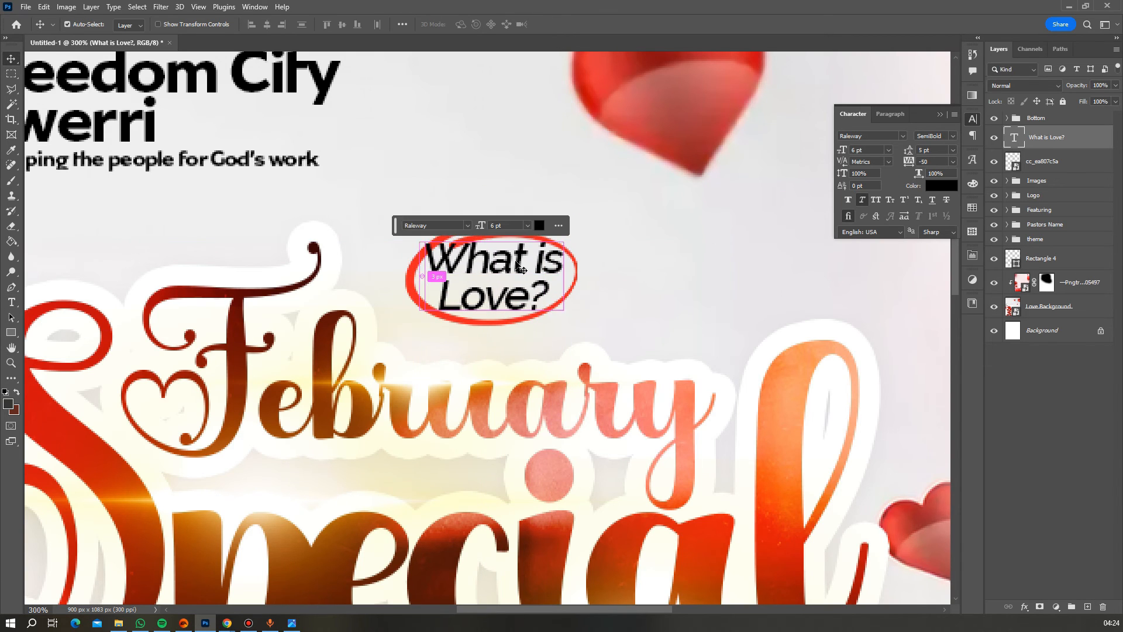
left_click_drag(565, 235, 515, 279)
key("Return")
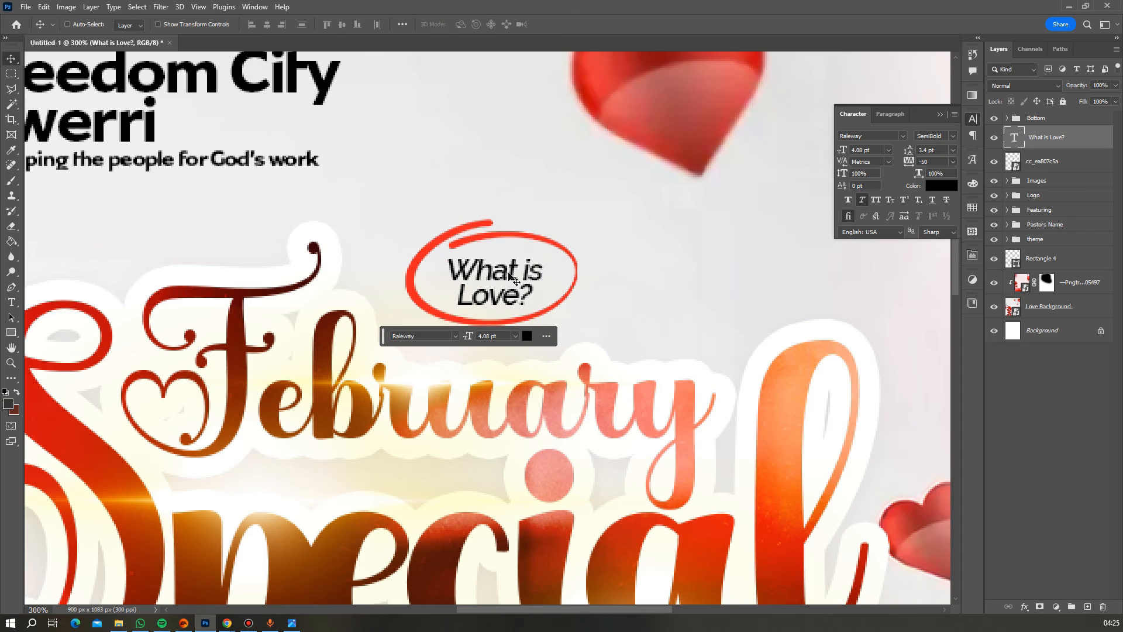
- Nudge the What is Love? text up slightly and zoom out to the whole flyer
key("Up")
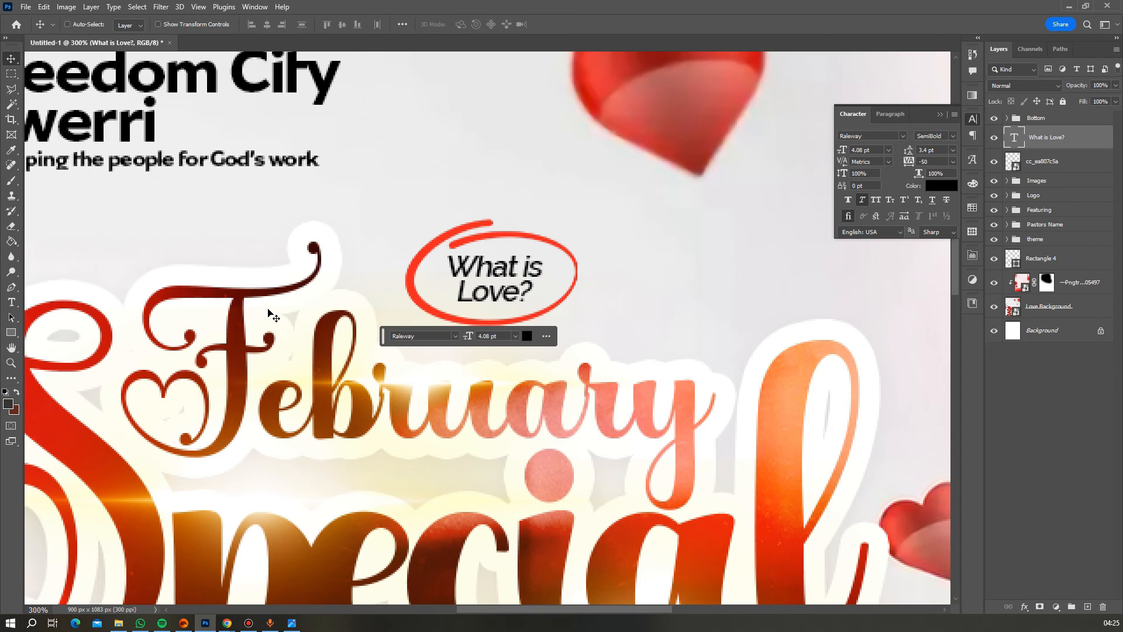
left_click(10, 362)
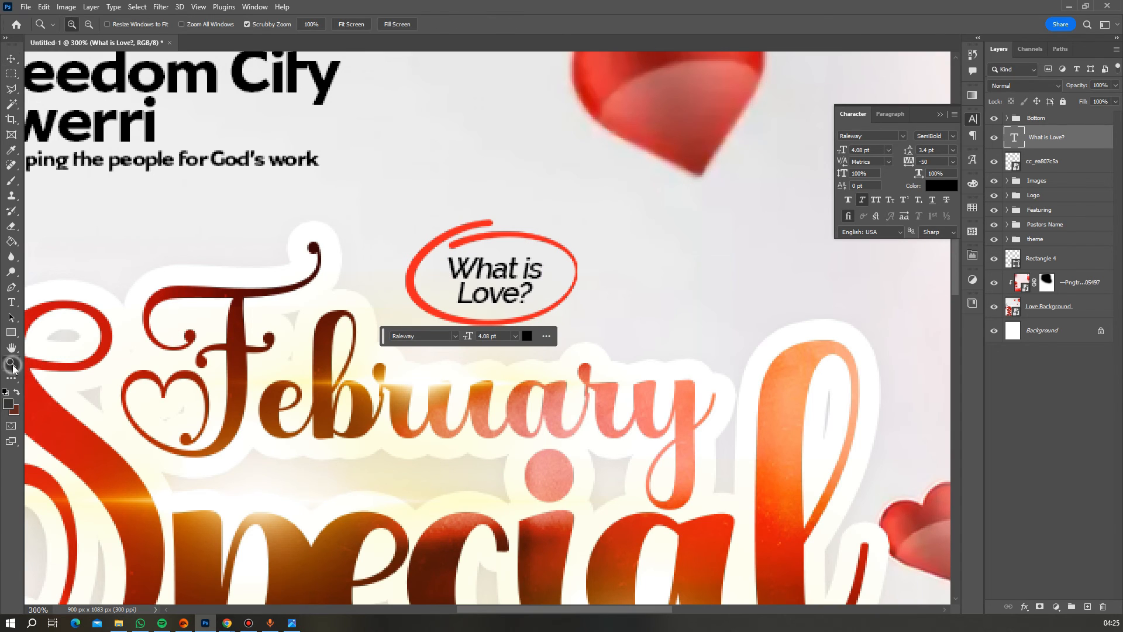
left_click(477, 269, "alt")
left_click(534, 257, "alt")
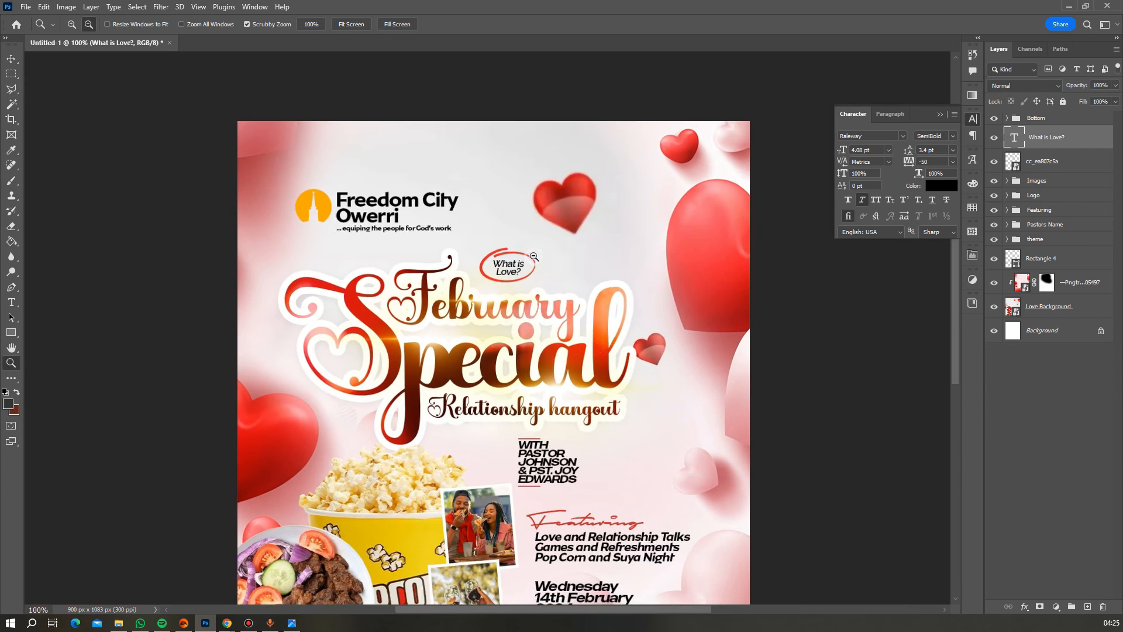
left_click(534, 256, "alt")
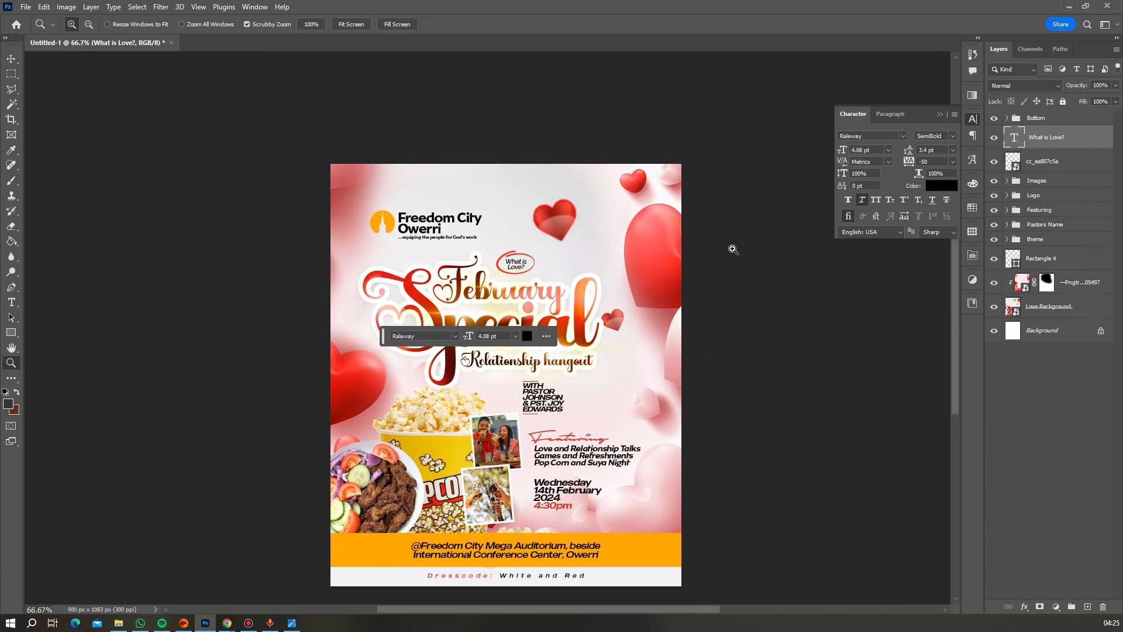
- Group the What is Love? text with the red ring and move the group to the top of the stack
left_click(1060, 164, "shift")
key("g")
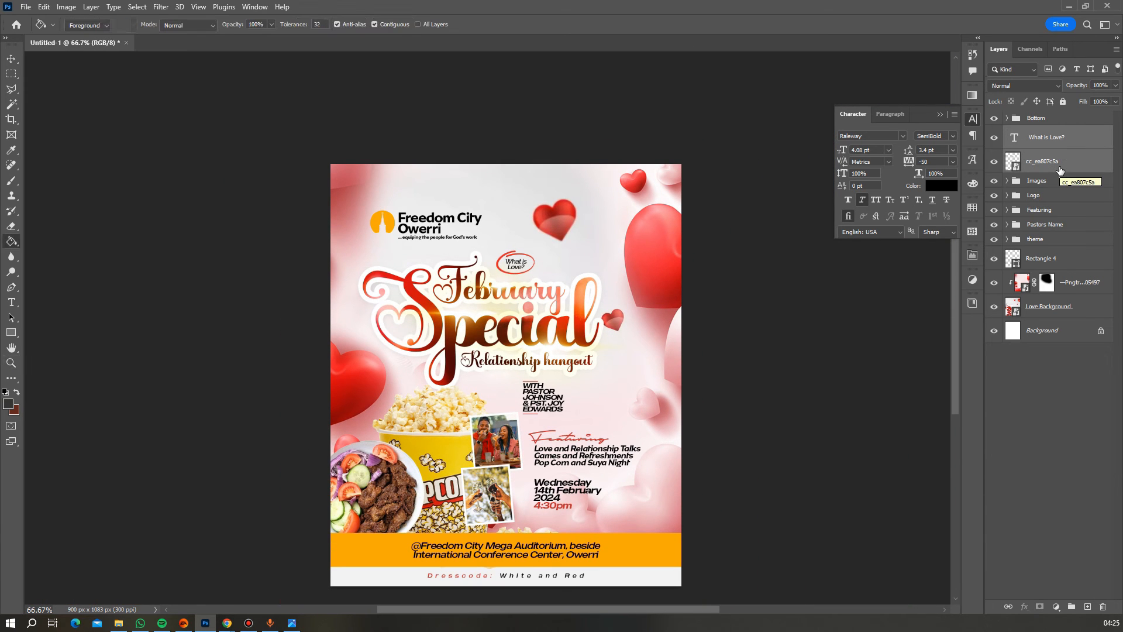
key("ctrl+g")
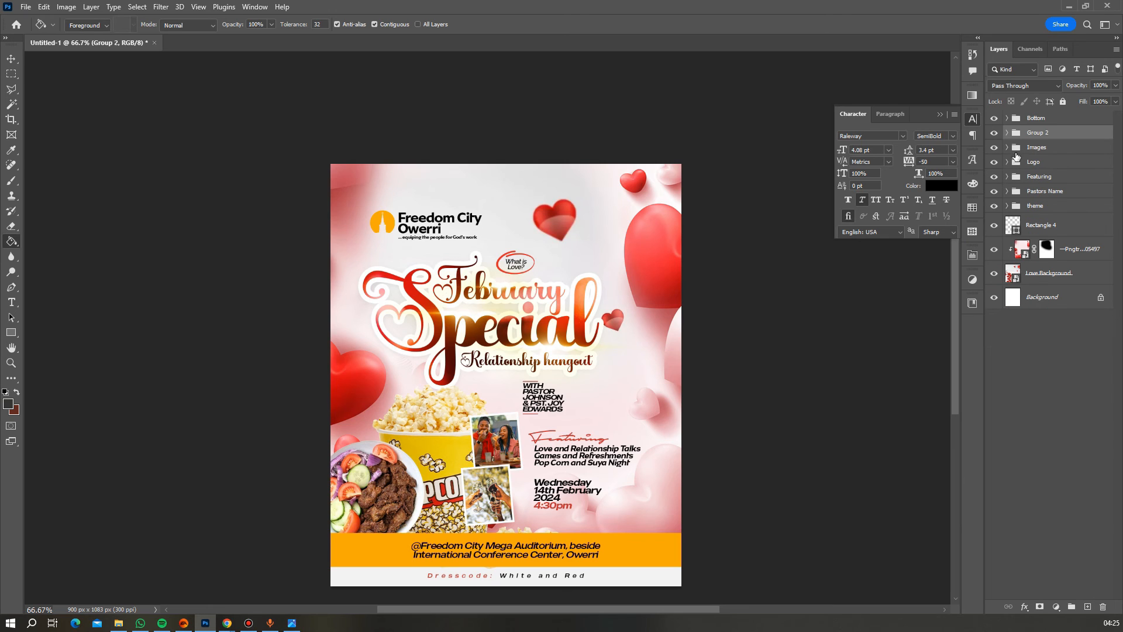
left_click_drag(1043, 139, 1045, 116)
- Duplicate the ringed badge and place the copy left of Special
key("v")
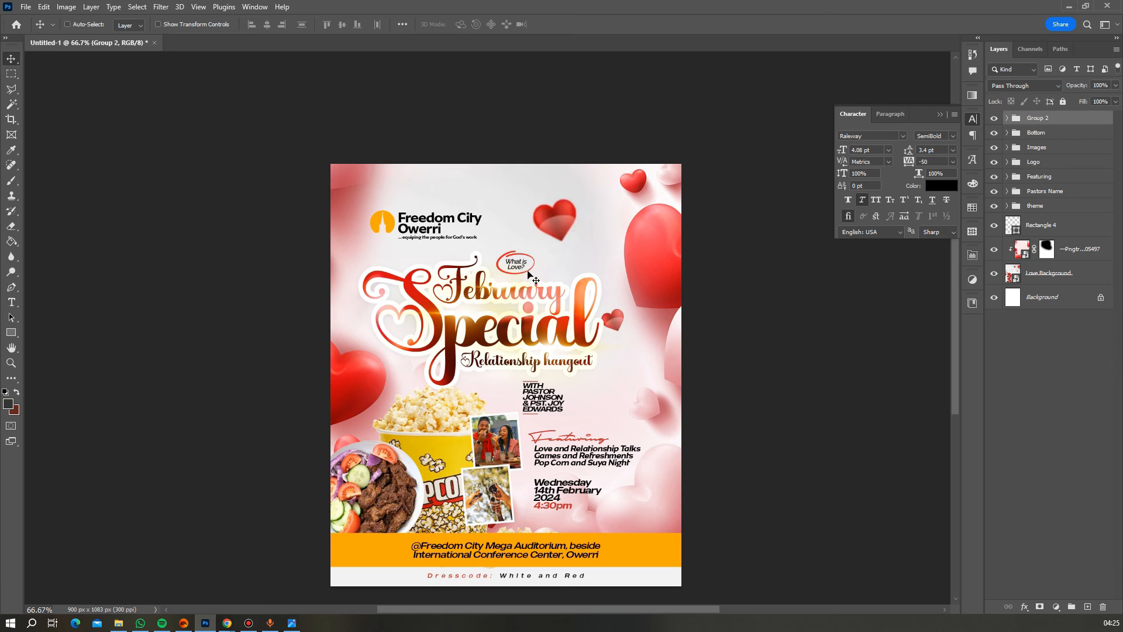
left_click_drag(528, 273, 354, 324)
key("ctrl+j")
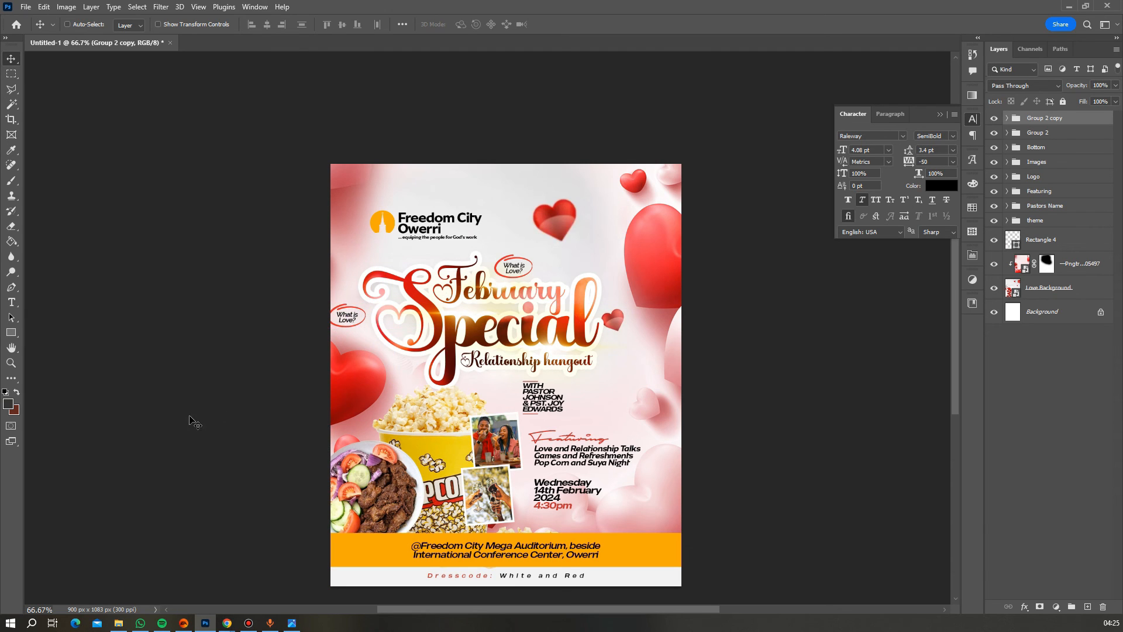
- Retype the badge copy's question as 'Signs of True Love?'
left_click(11, 363)
left_click(363, 333)
left_click_drag(363, 333, 351, 326)
key("t")
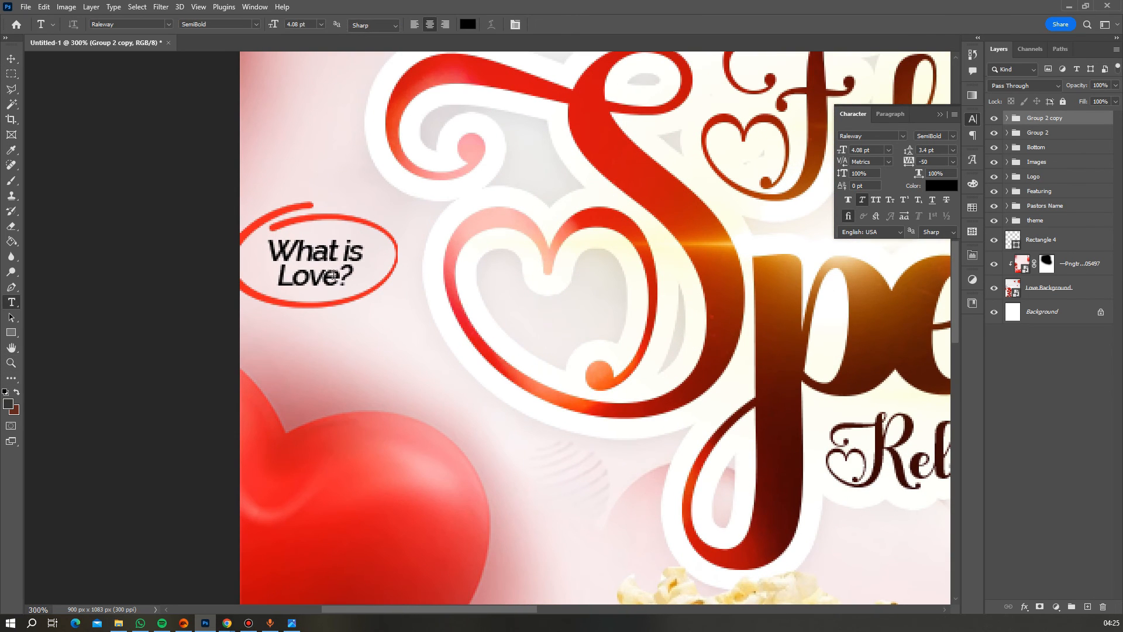
left_click_drag(337, 276, 254, 248)
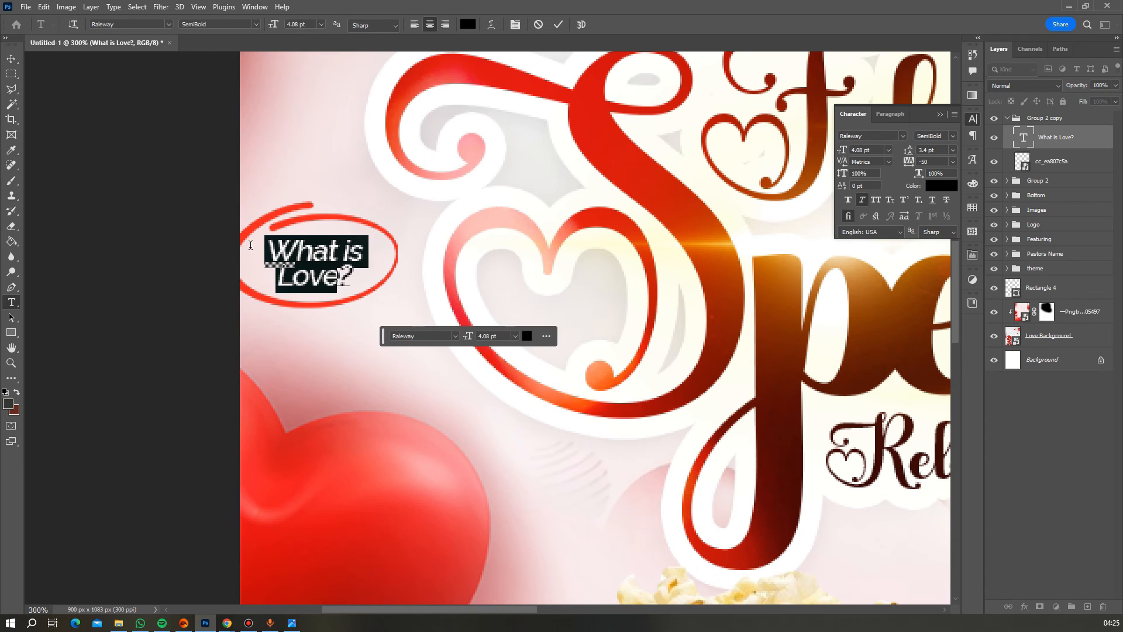
type("Sig")
type("ns of True Love")
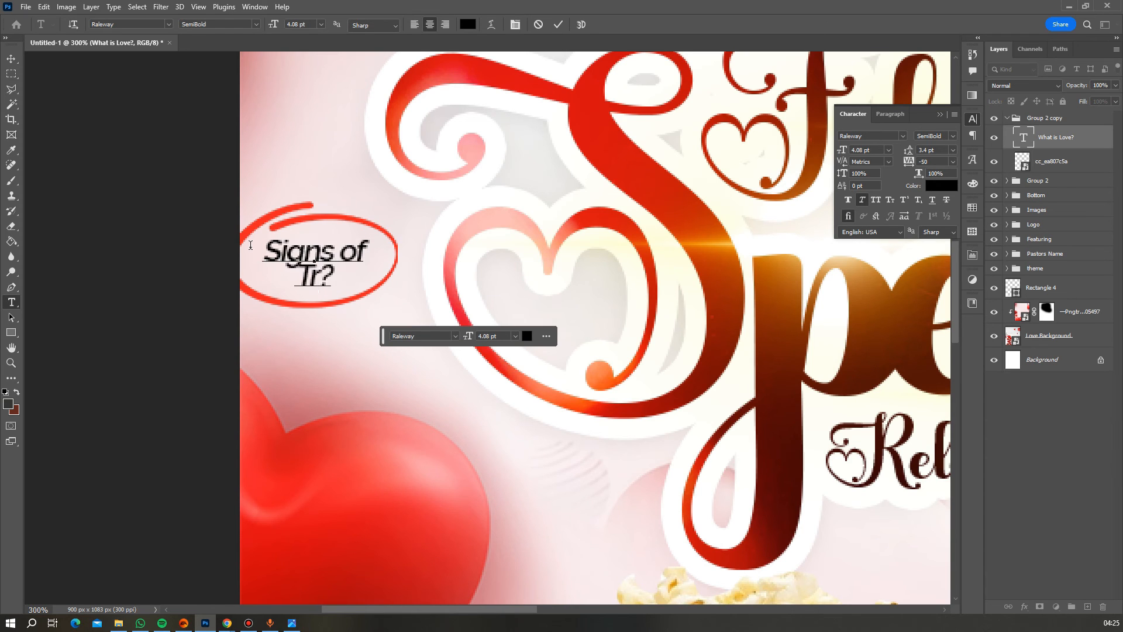
left_click(558, 24)
- Add a badge copy beside the pastors' names reading 'Could this be Love?'
key("z")
left_click(554, 349, "alt")
left_click(554, 349, "alt")
left_click(554, 349, "alt")
left_click(1060, 120)
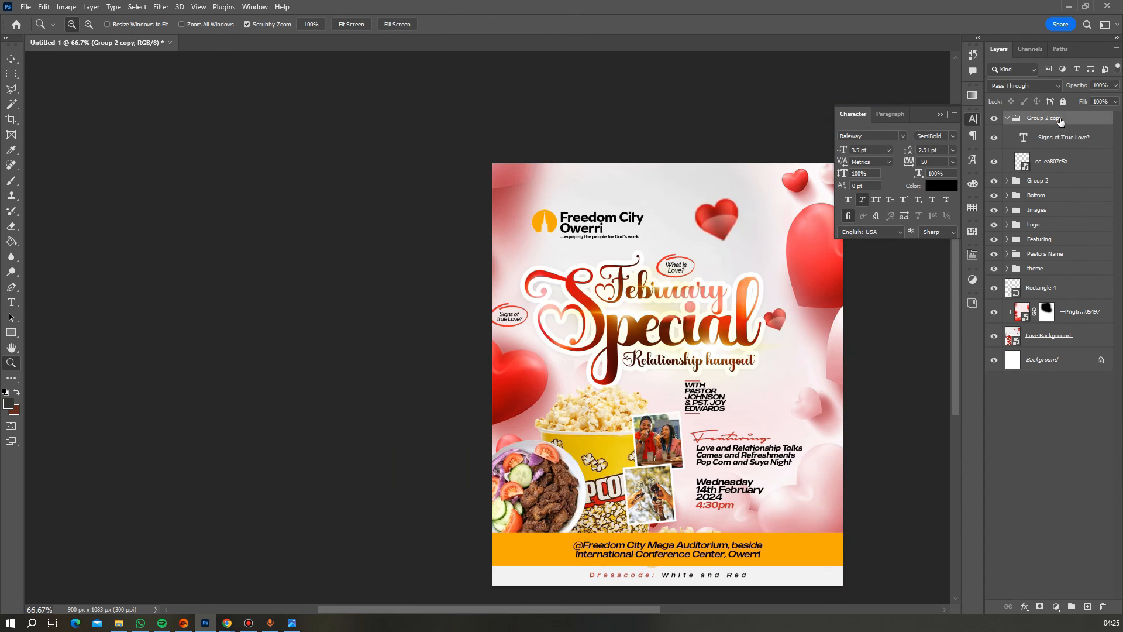
key("v")
left_click_drag(709, 284, 920, 344, "alt")
left_click(11, 362)
left_click(737, 380)
left_click(609, 394)
key("t")
left_click(609, 394)
key("ctrl+a")
type("Could this be Love?")
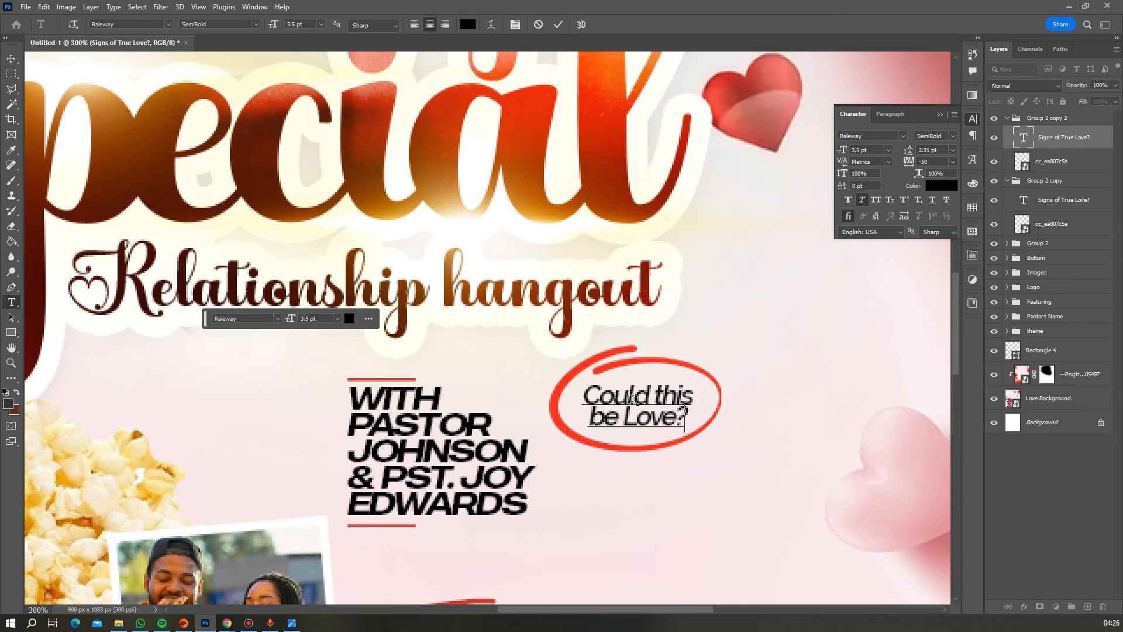
key("ctrl+Return")
- Add another badge copy up and to the right reading 'Why am i Single?'
left_click_drag(746, 275, 539, 349)
left_click(1047, 118)
key("ctrl+j")
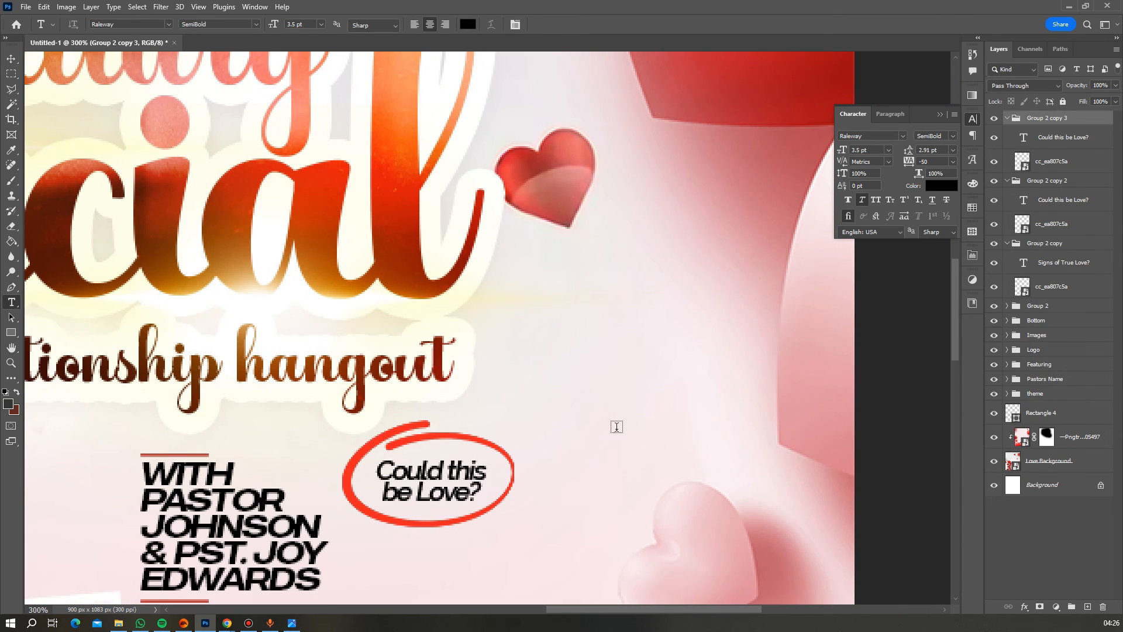
left_click_drag(462, 473, 644, 299, "ctrl")
left_click(645, 299)
key("ctrl+a")
type("Why am i Single?")
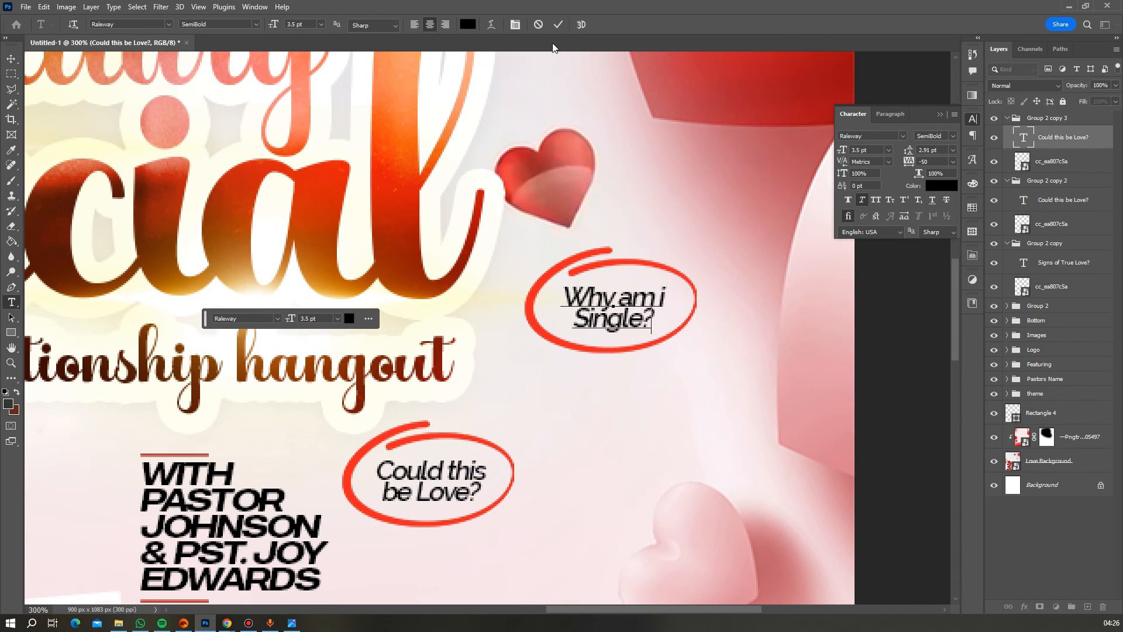
key("ctrl+Return")
- Add a badge copy left of the pastors' names reading 'Can i find true love?'
key("v")
key("ctrl+minus")
key("ctrl+minus")
key("ctrl+minus")
key("ctrl+minus")
right_click(424, 306)
left_click(425, 307)
left_click_drag(425, 307, 352, 307, "alt")
left_click(12, 303)
scroll(366, 302, "up", 3)
left_click_drag(275, 257, 208, 242)
type("Can i find true love")
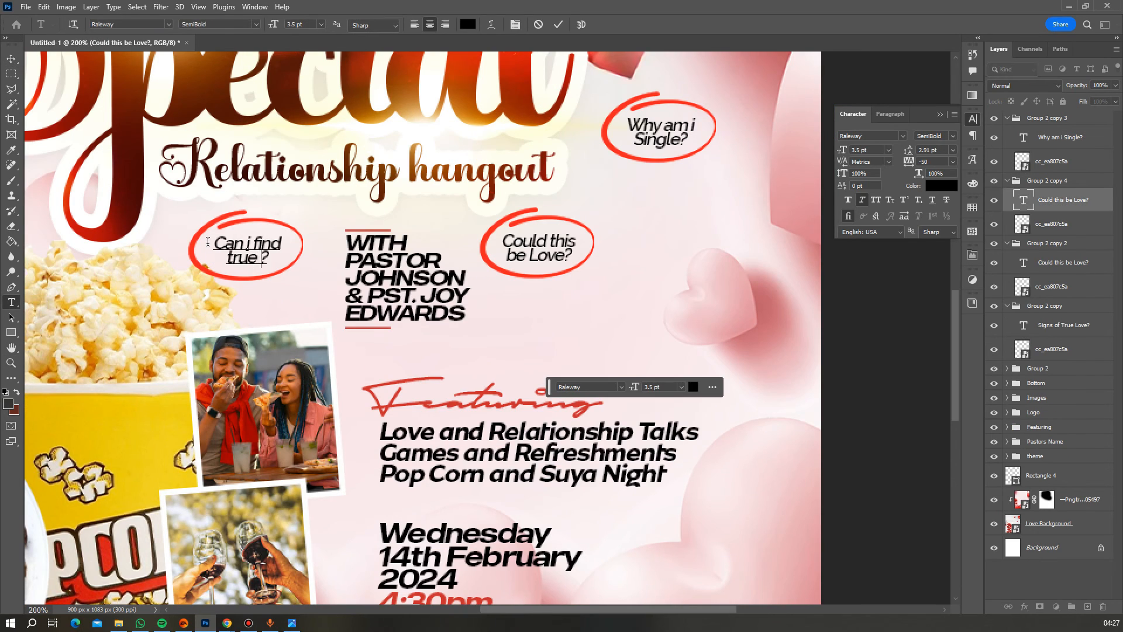
key("ctrl+Return")
- Add a badge below Signs of True Love? reading 'does he / love me?' on two lines
key("v")
key("ctrl+minus")
key("ctrl+minus")
key("ctrl+minus")
right_click(286, 265)
left_click(292, 270)
left_click_drag(292, 270, 339, 310, "alt")
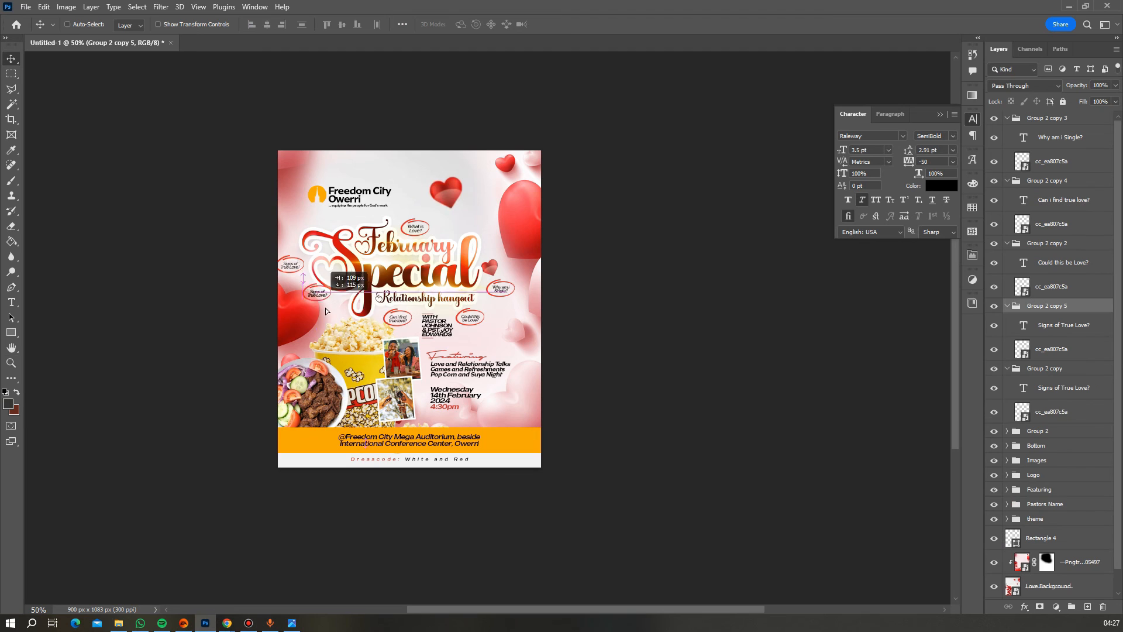
triple_click(358, 292)
key("t")
left_click(293, 348)
key("ctrl+a")
type("does he")
key("Return")
type("love me?")
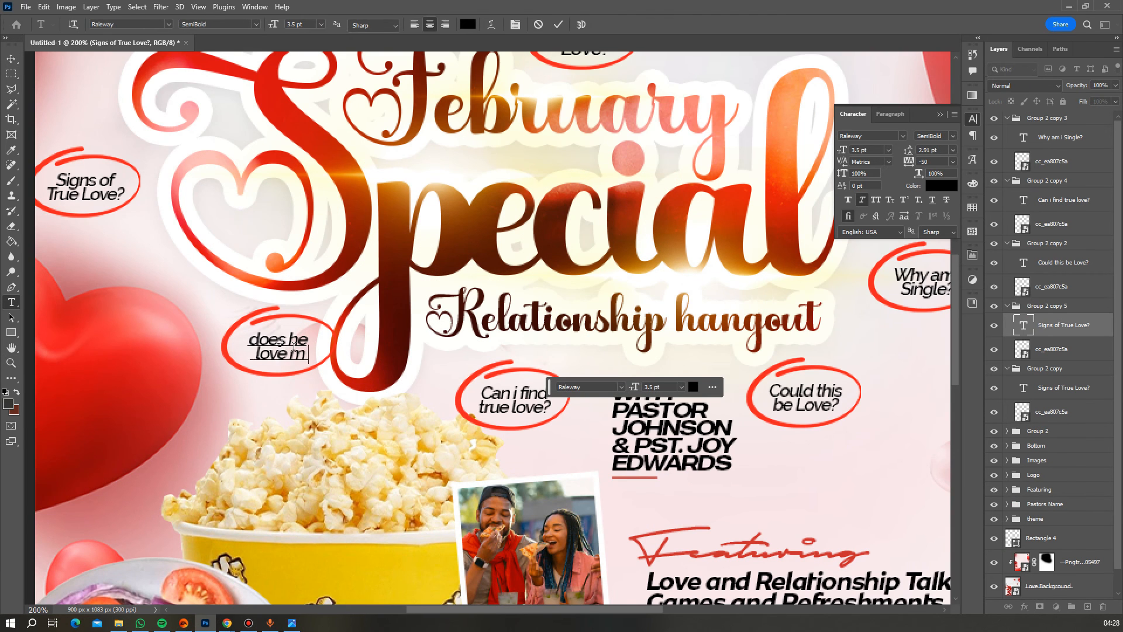
key("ctrl+Return")
key("z")
key("ctrl+minus")
key("ctrl+minus")
key("ctrl+minus")
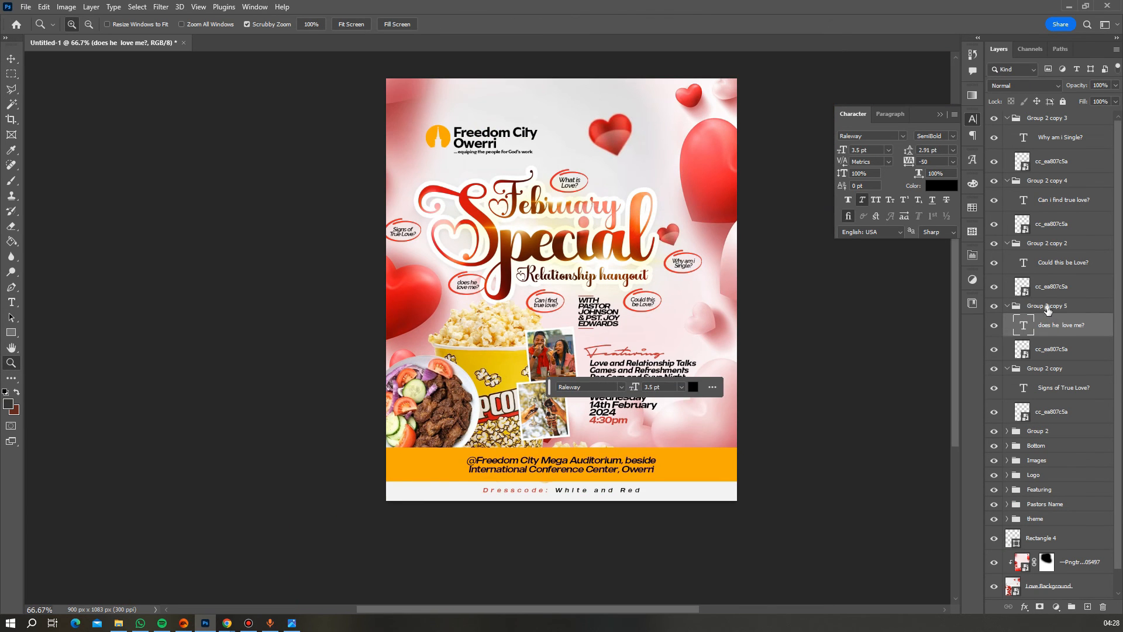
- Collapse each question badge group in the Layers panel
left_click(1047, 311)
left_click(1007, 305)
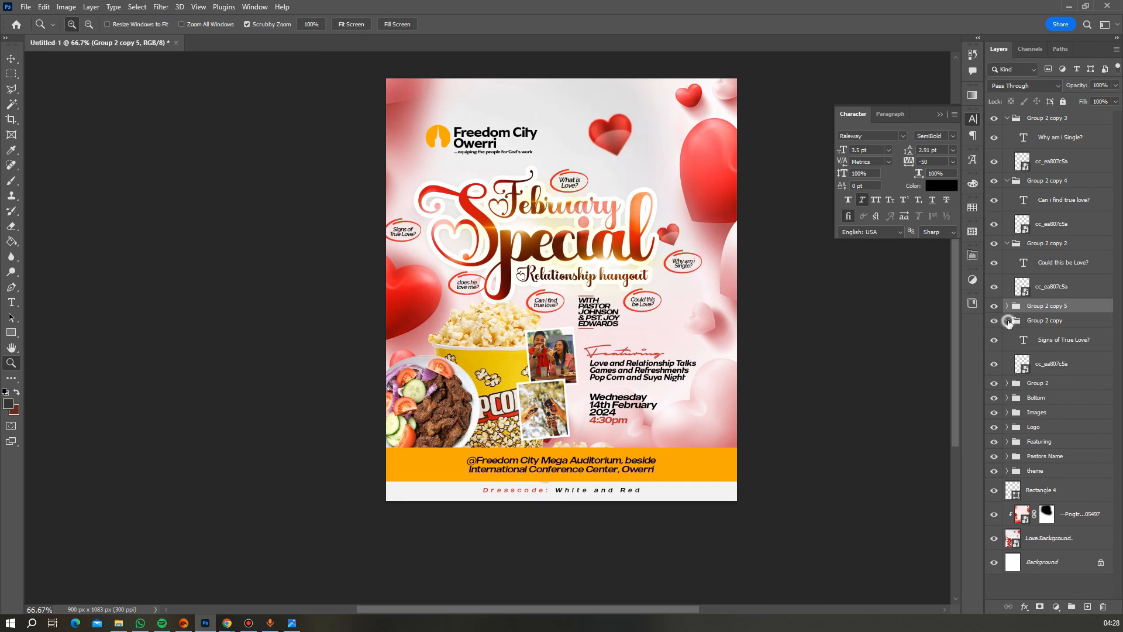
left_click(1007, 321)
left_click(1012, 247)
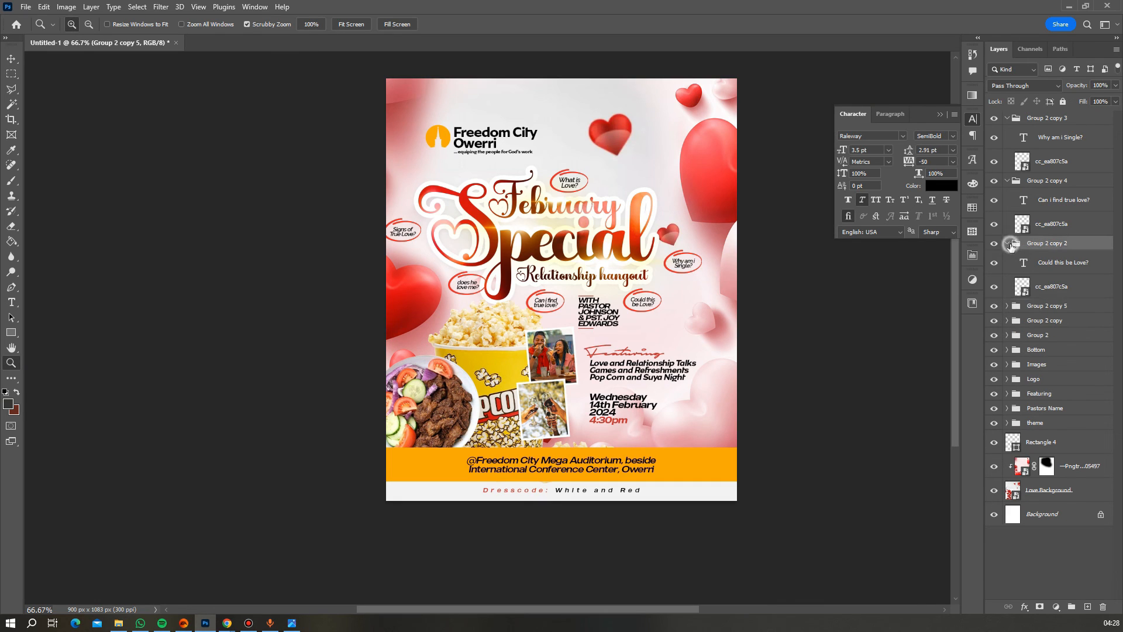
left_click(1011, 186)
left_click(1008, 181)
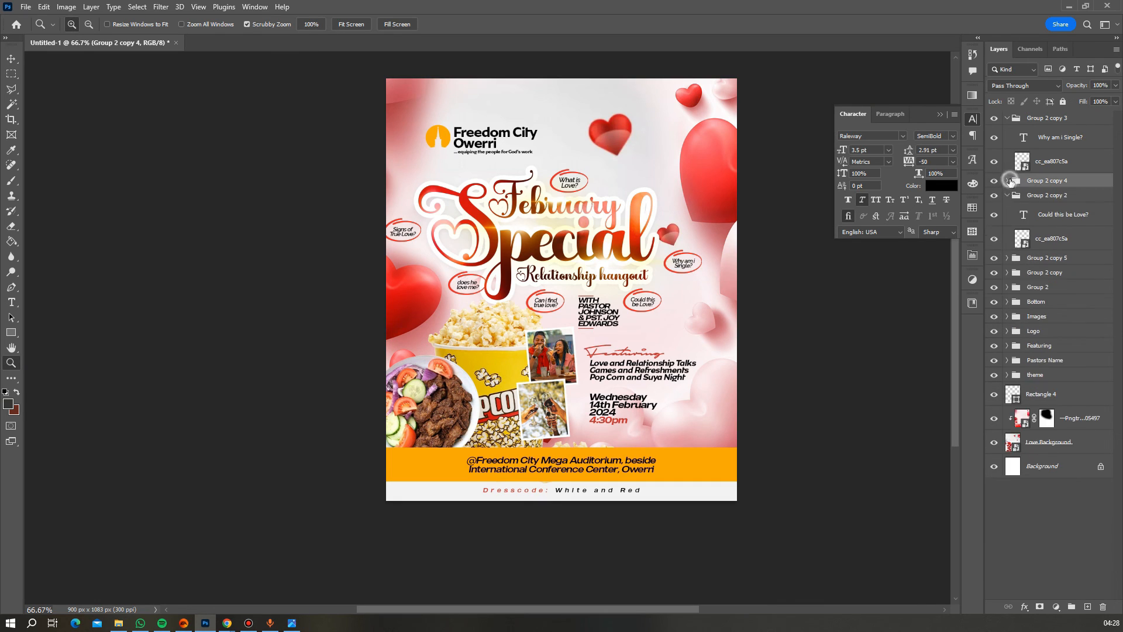
left_click(1011, 197)
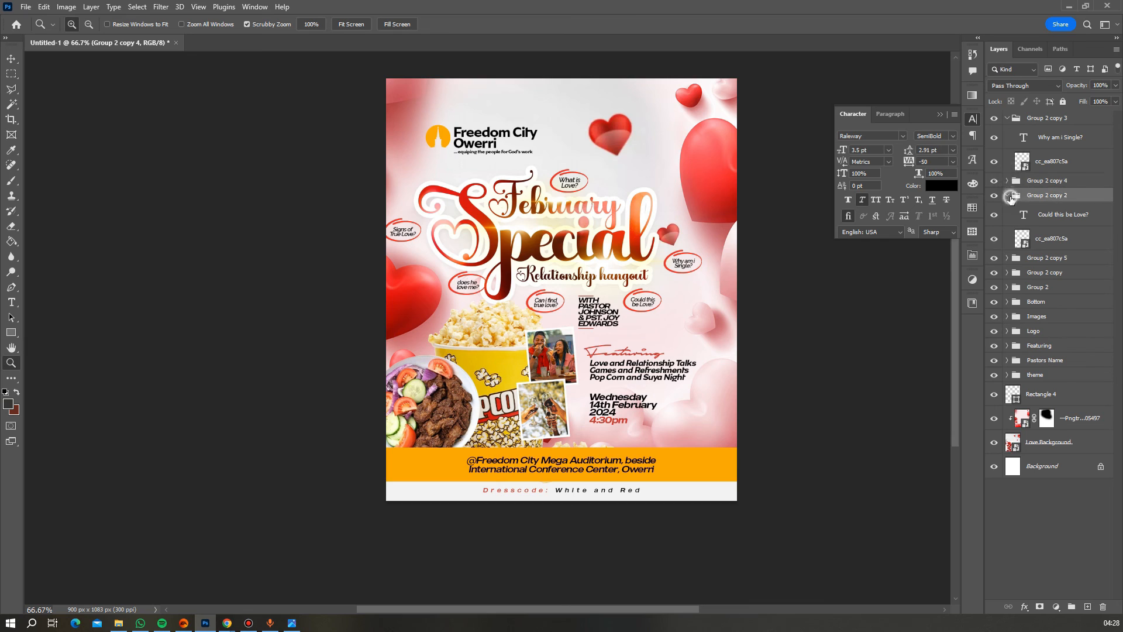
left_click(1007, 118)
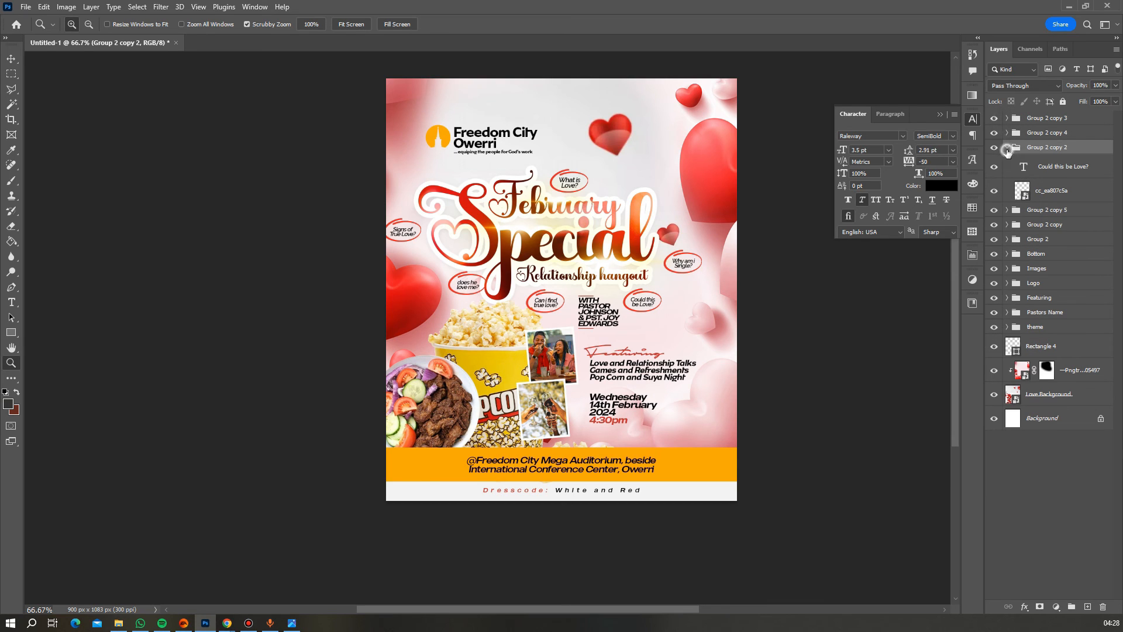
left_click(1006, 148)
- Select all six badge groups, including the original What is Love?, and convert them to one smart object
left_click(1036, 163, "shift")
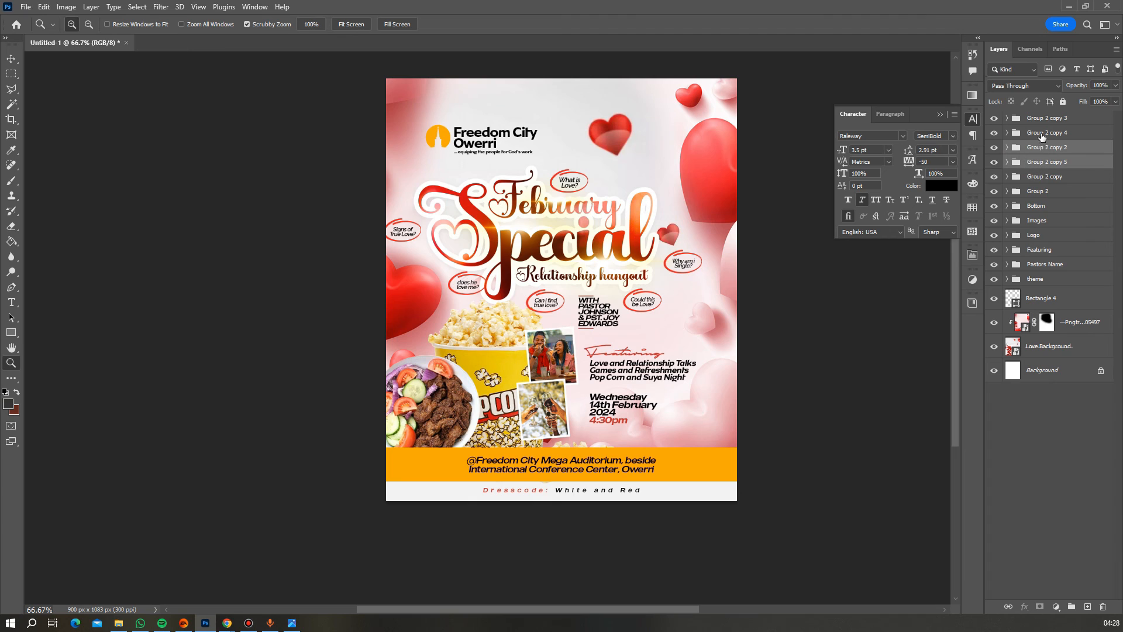
left_click(1040, 133, "shift")
left_click(1046, 118, "shift")
left_click(1045, 177, "shift")
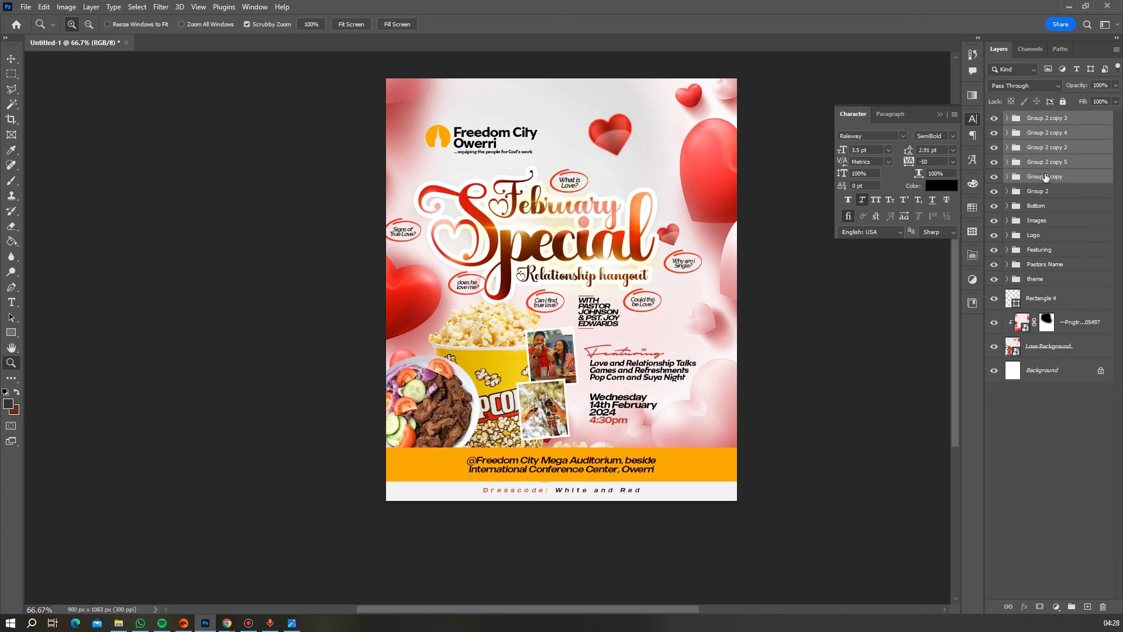
left_click(1042, 191, "shift")
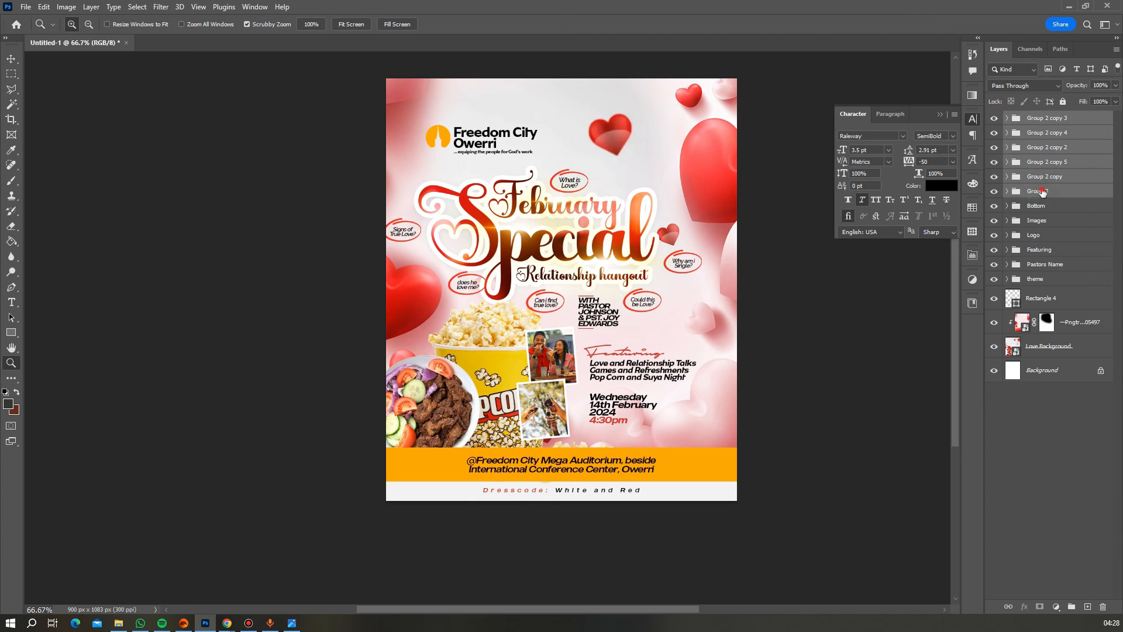
right_click(1041, 190)
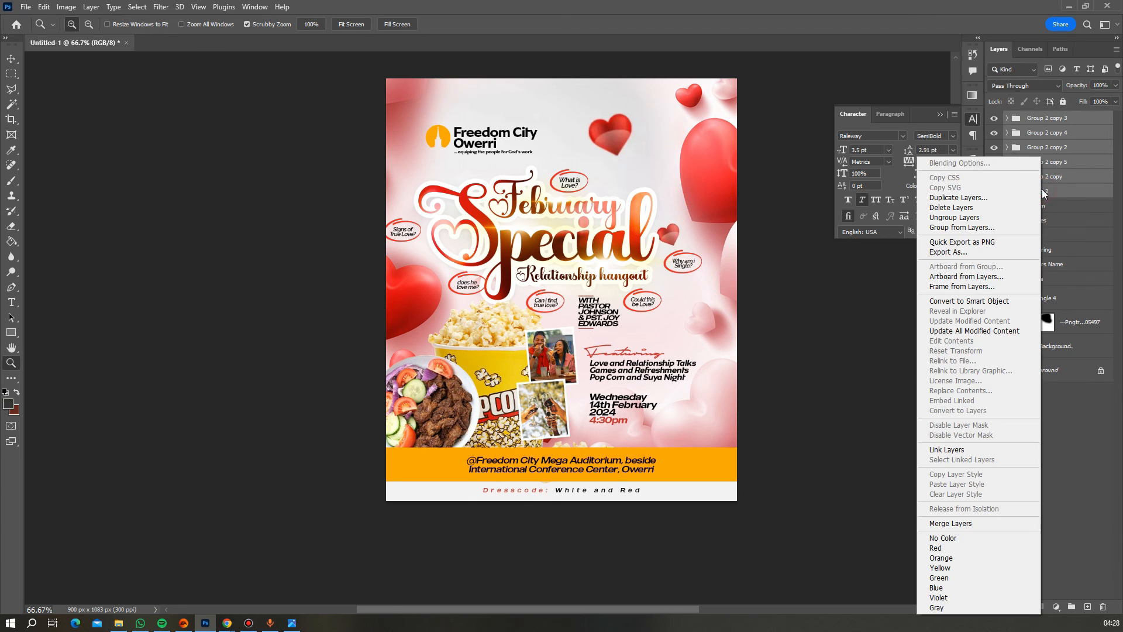
left_click(987, 301)
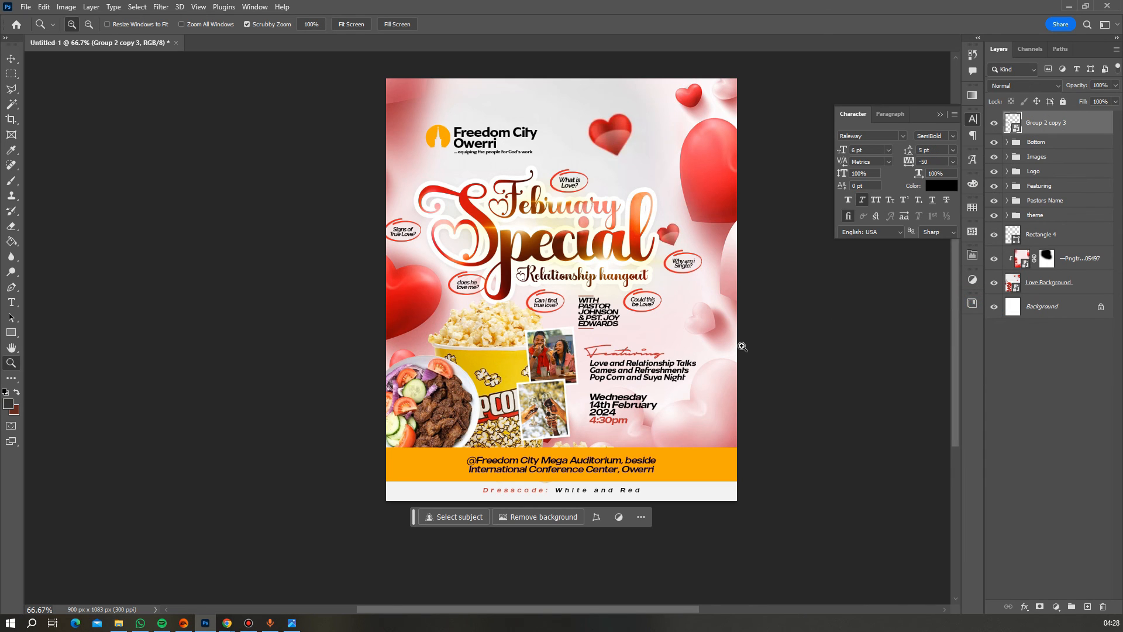
- Skew the question-bubbles smart object by tilting its right side up
key("ctrl+t")
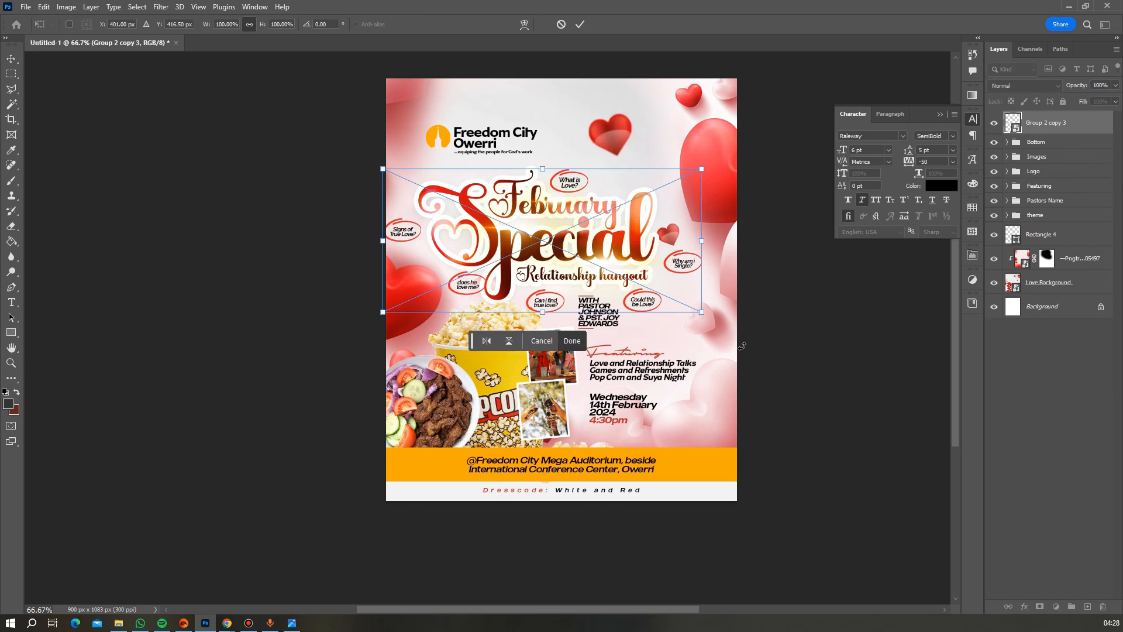
right_click(550, 244)
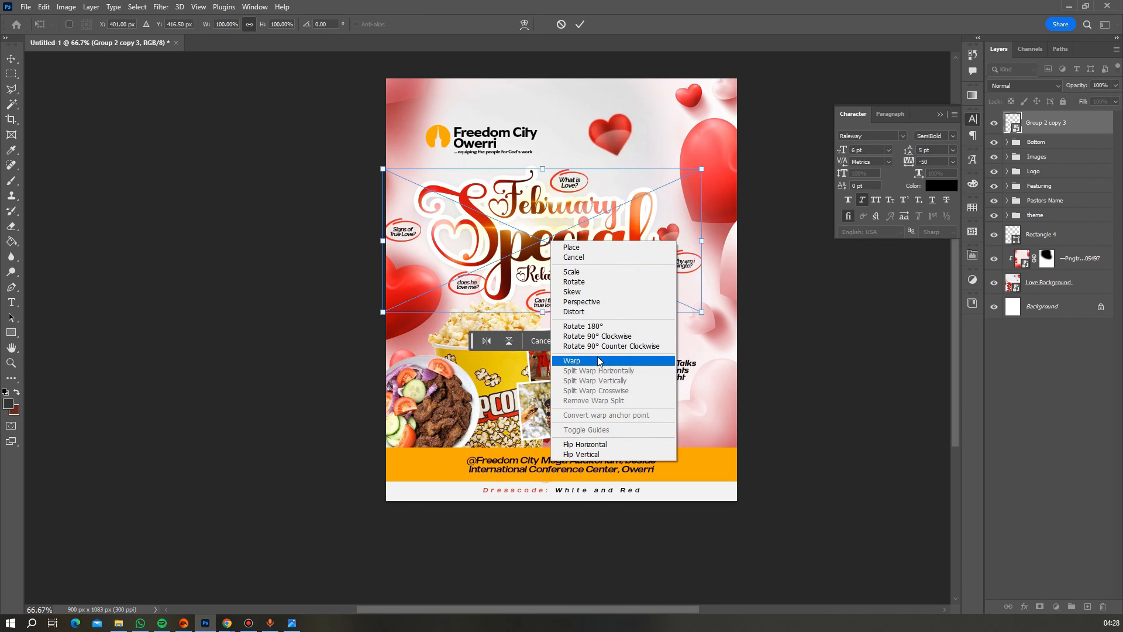
left_click(600, 292)
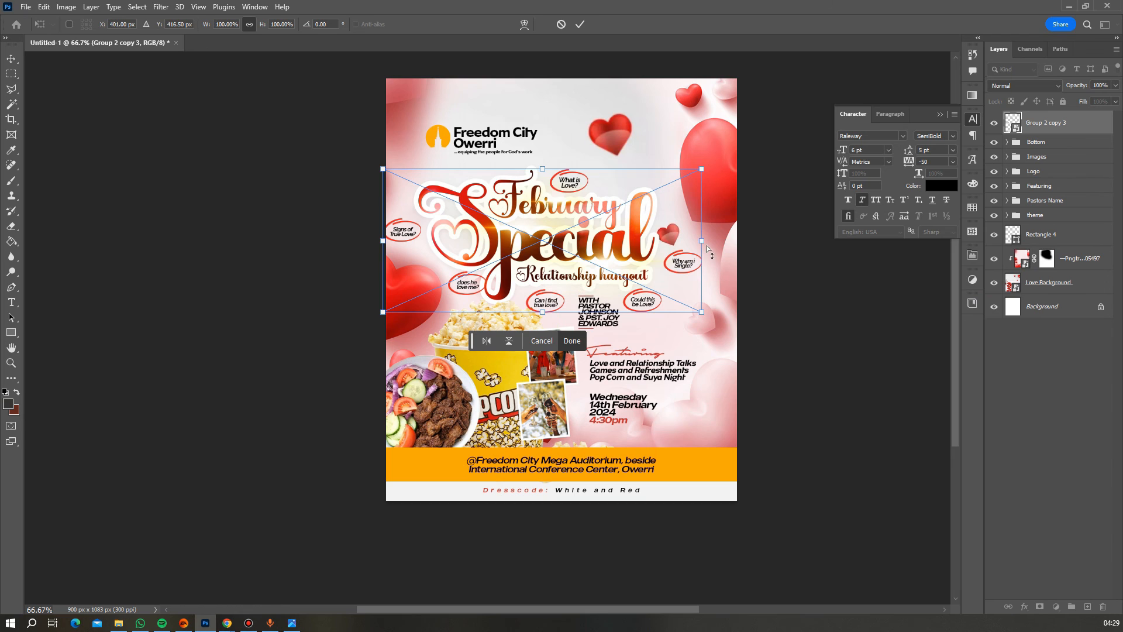
left_click_drag(706, 242, 704, 215)
key("Return")
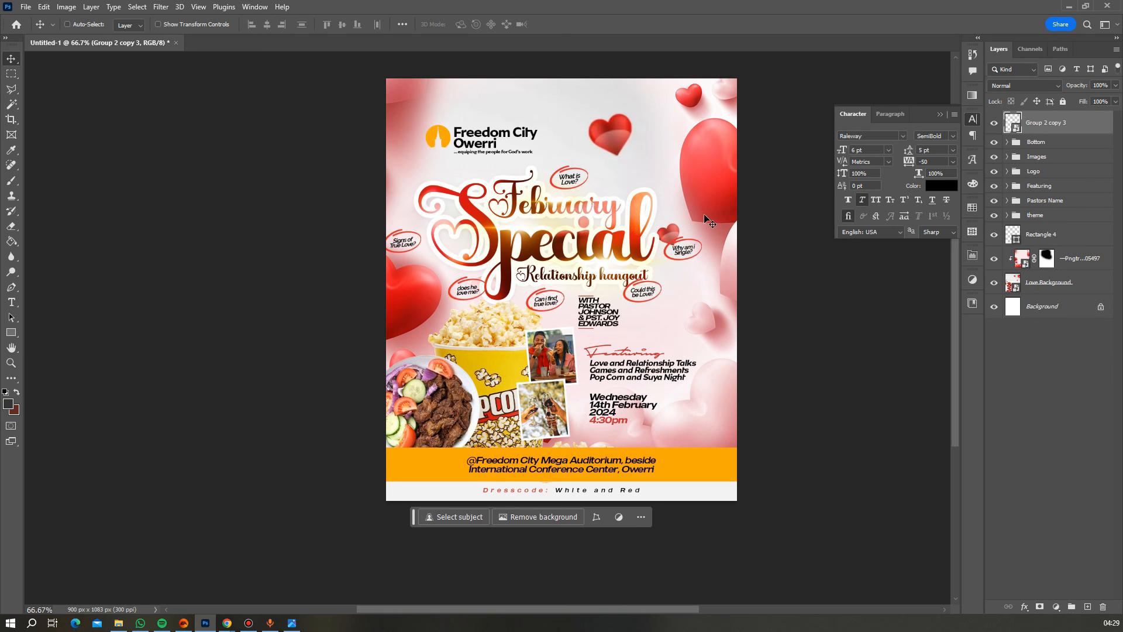
- Re-skew the bubbles, pulling the right side back down for a slighter tilt
key("ctrl+t")
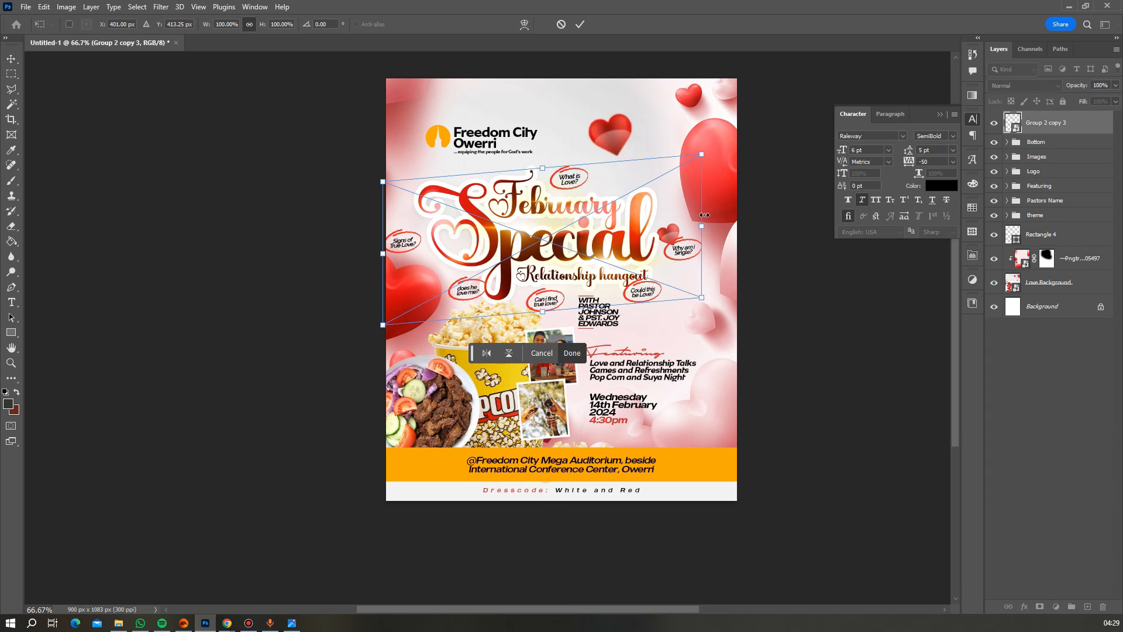
right_click(668, 229)
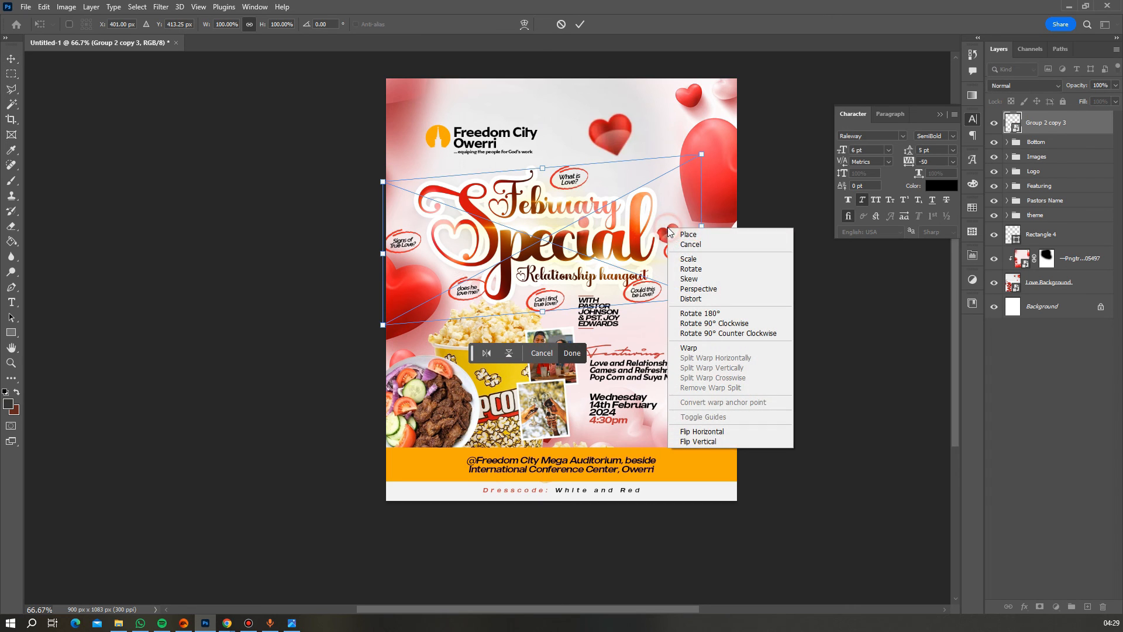
left_click(717, 276)
left_click_drag(701, 228, 702, 245)
key("Return")
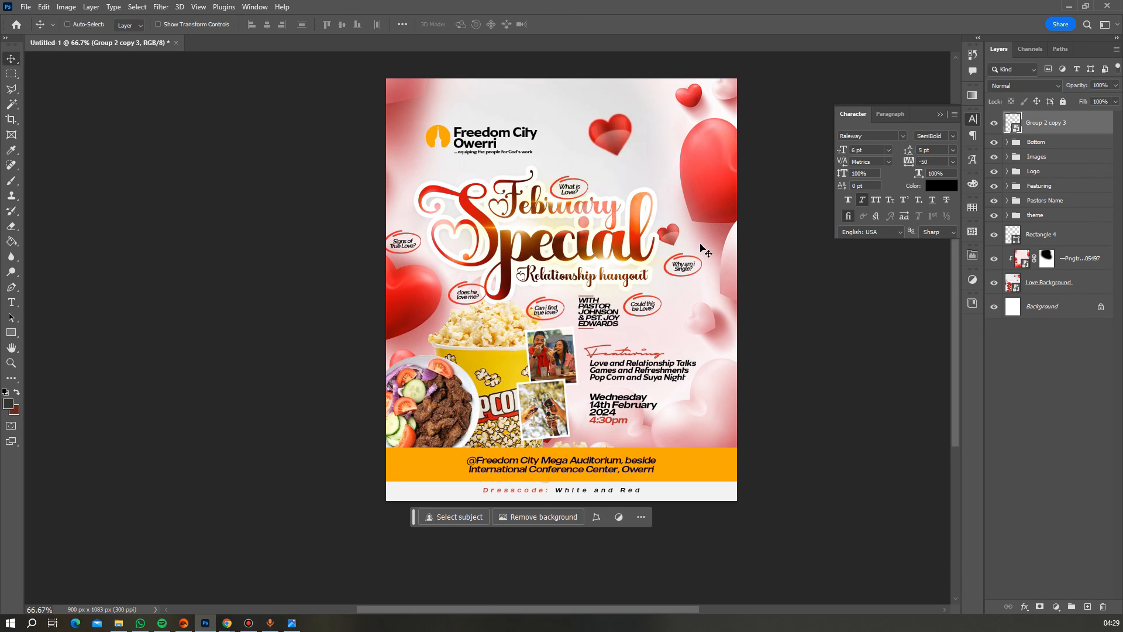
- Nudge the question bubbles up four pixels
key("Up")
key("Up")
key("Up")
key("Up")
key("Up")
key("Up")
key("Up")
key("Up")
key("Up")
key("Up")
key("Up")
key("Up")
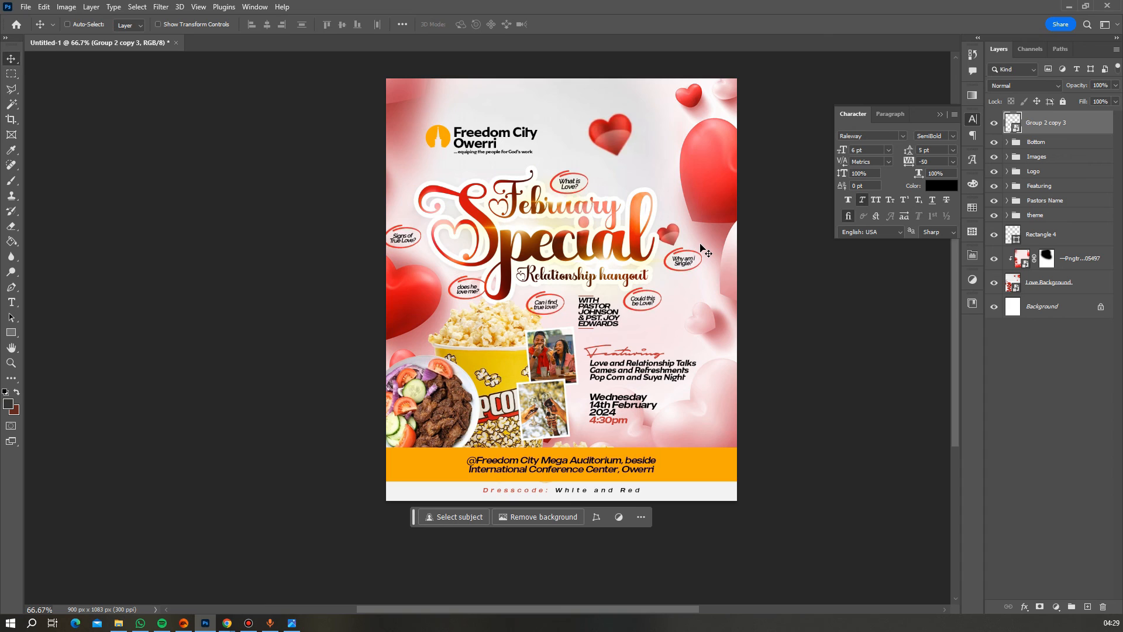
key("Up")
key("Up")
key("Up")
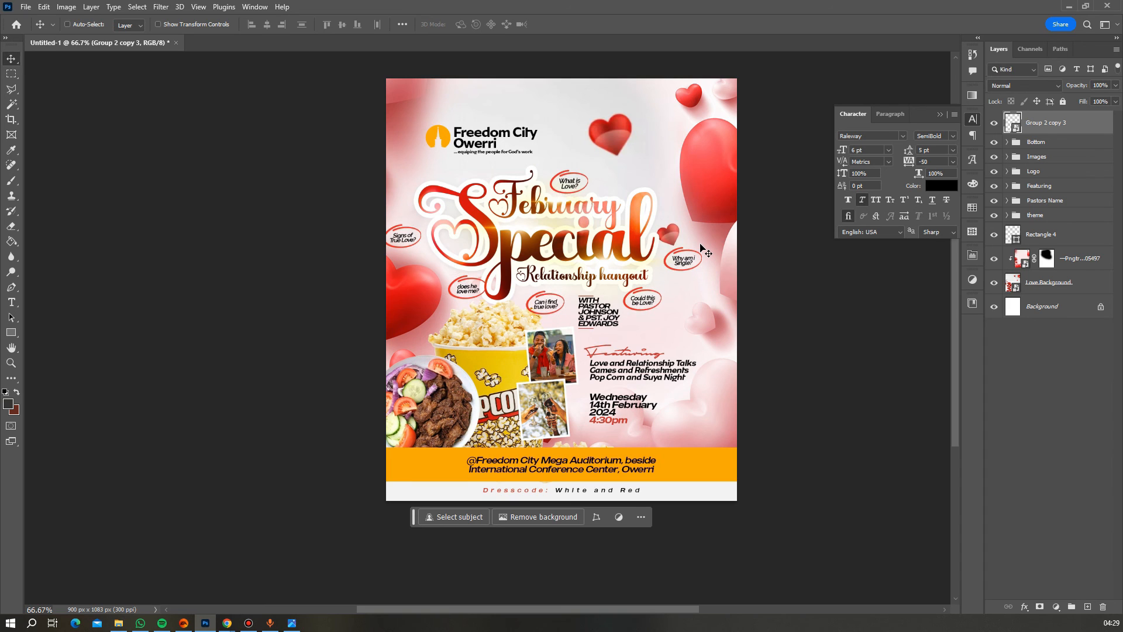
key("Up")
key("Up")
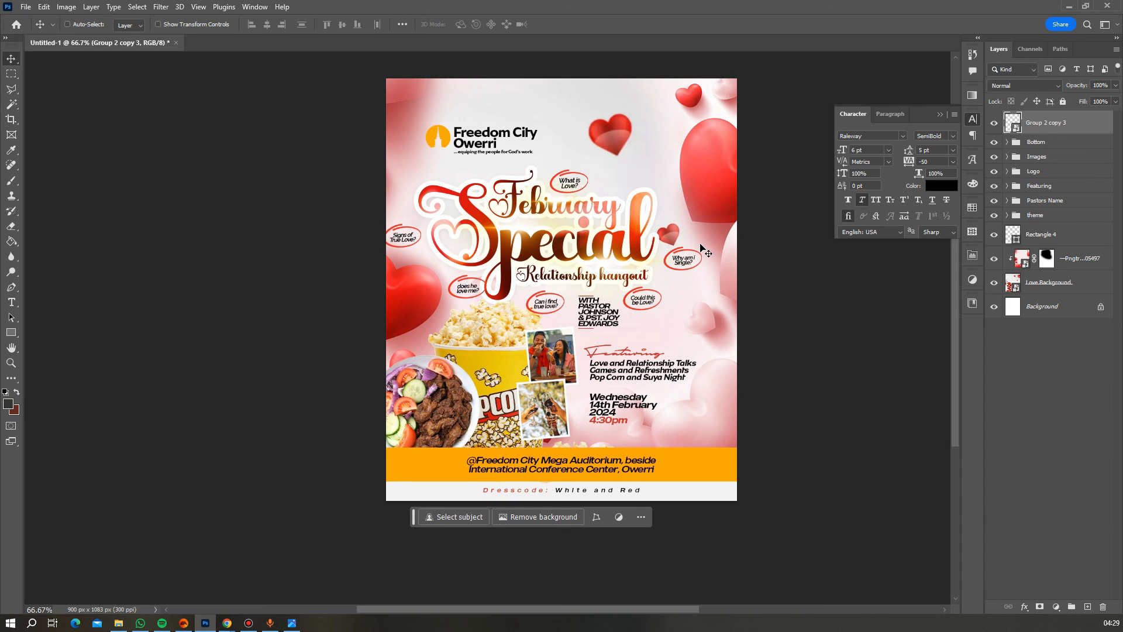
key("Up")
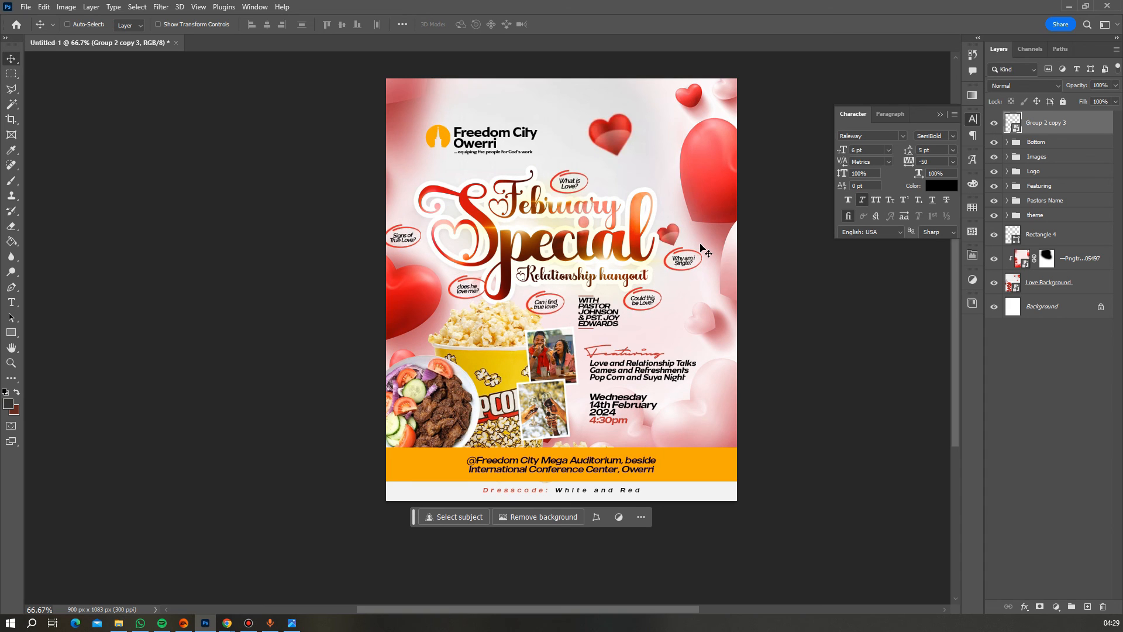
- Apply a 3-pixel Motion Blur smart filter to the question-badge smart object
left_click(170, 11)
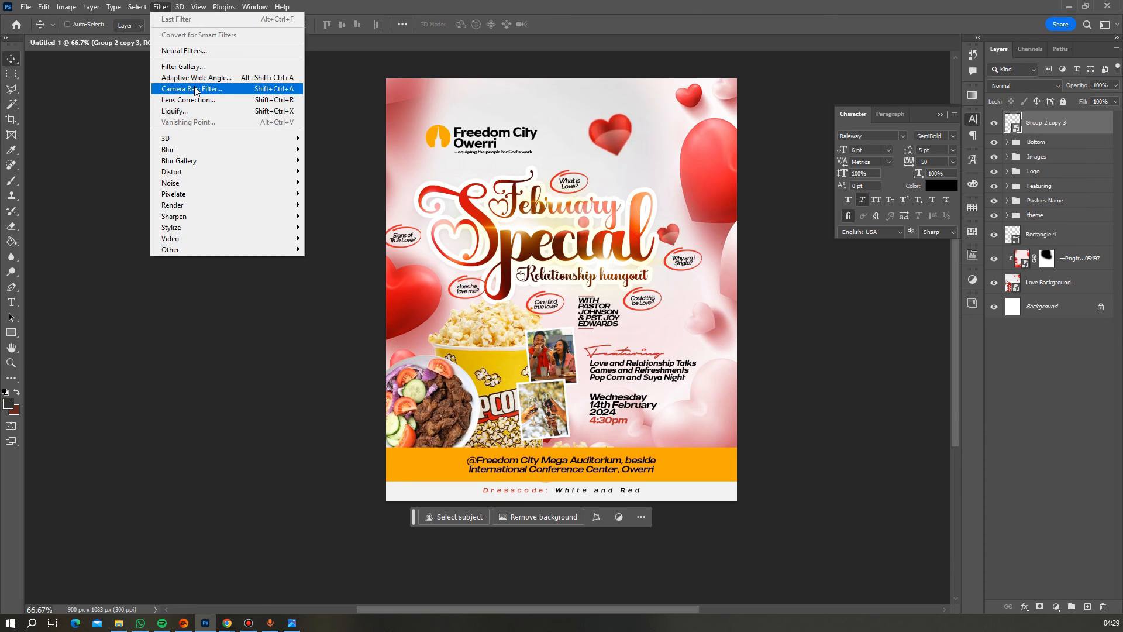
mouse_move(193, 151)
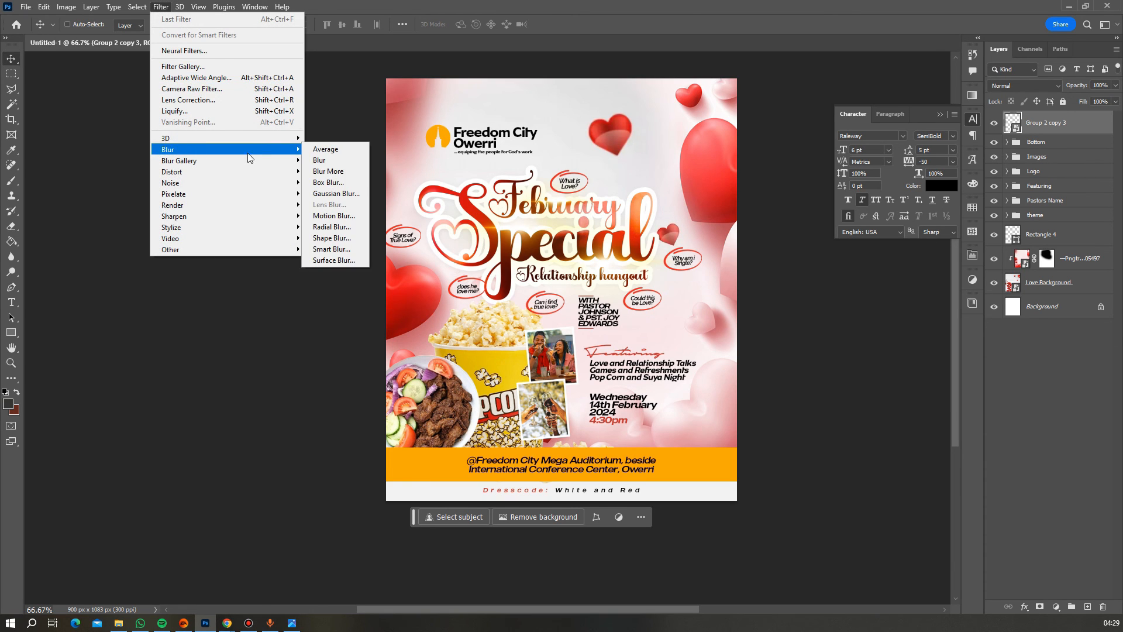
left_click(333, 215)
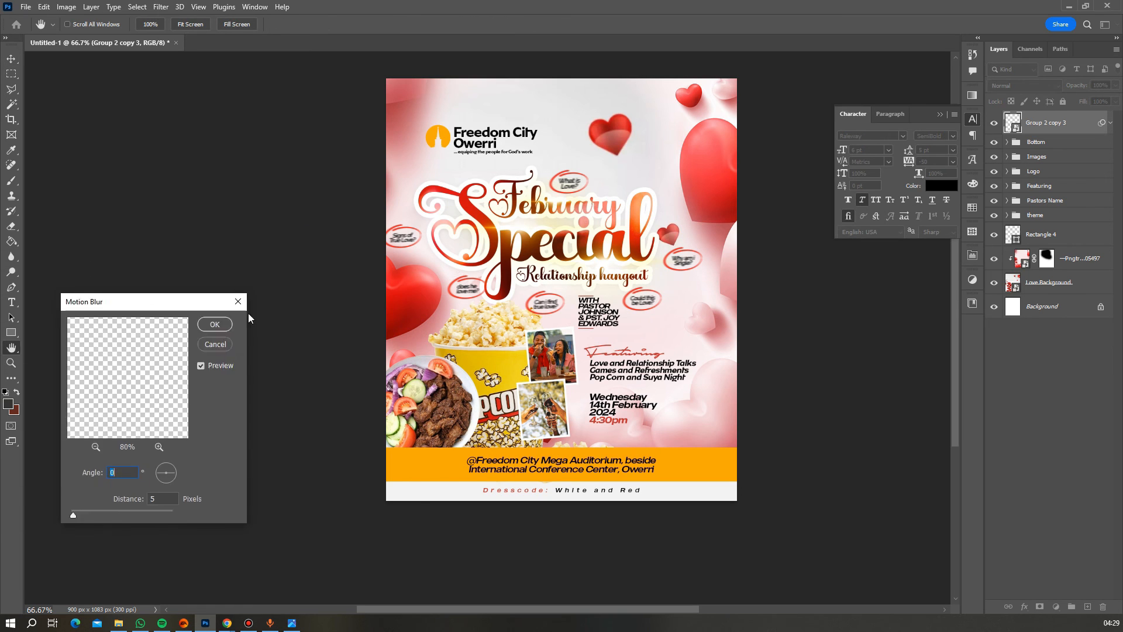
left_click_drag(203, 310, 833, 341)
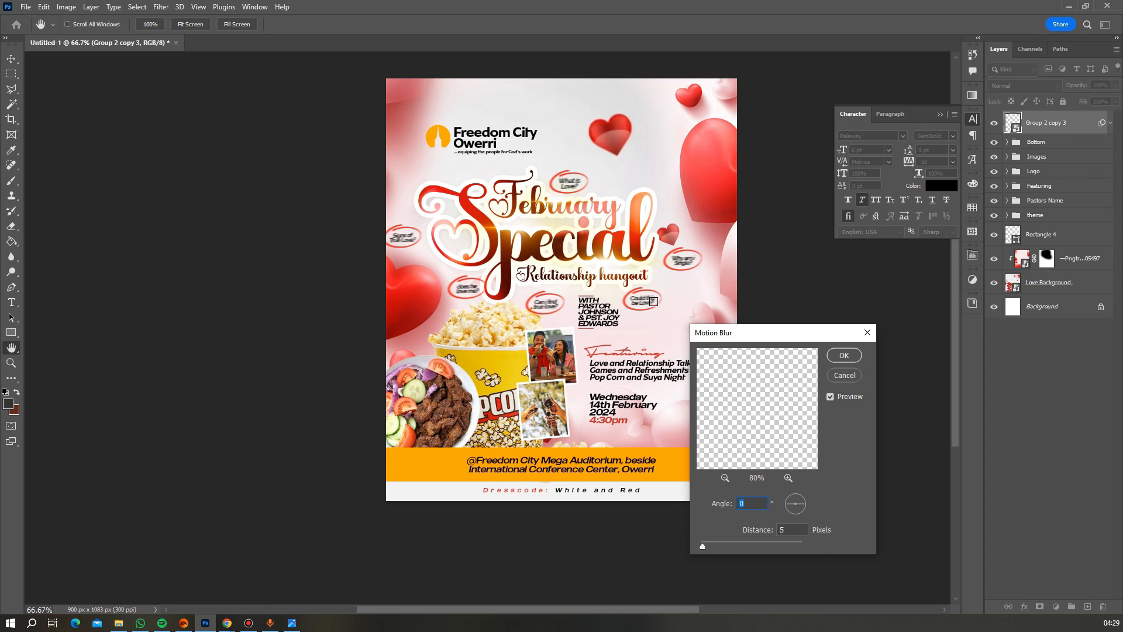
left_click(784, 530)
type("3")
left_click(843, 355)
scroll(725, 324, "down", 2)
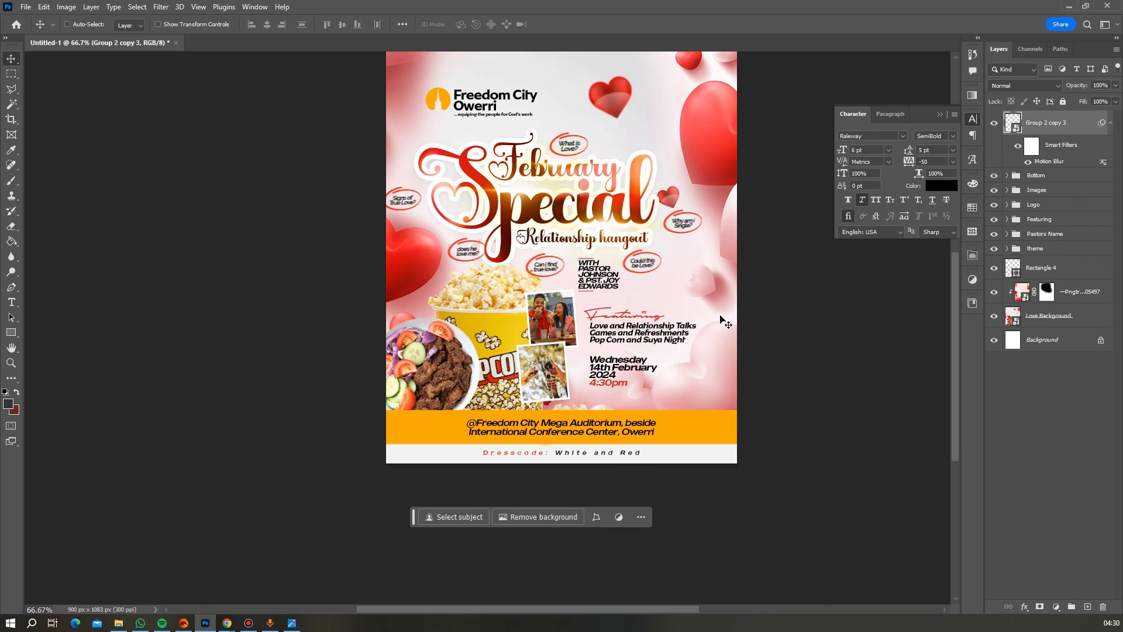
scroll(726, 323, "up", 1)
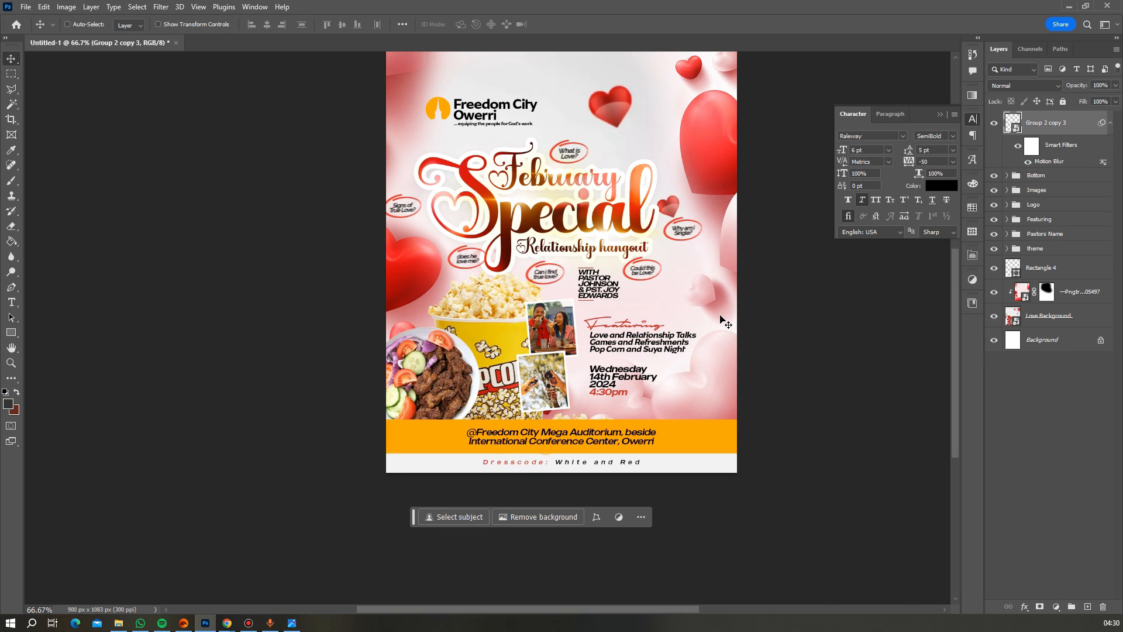
- Zoom in on the question bubbles and lower the badge layer's Fill to 40%
left_click(11, 348)
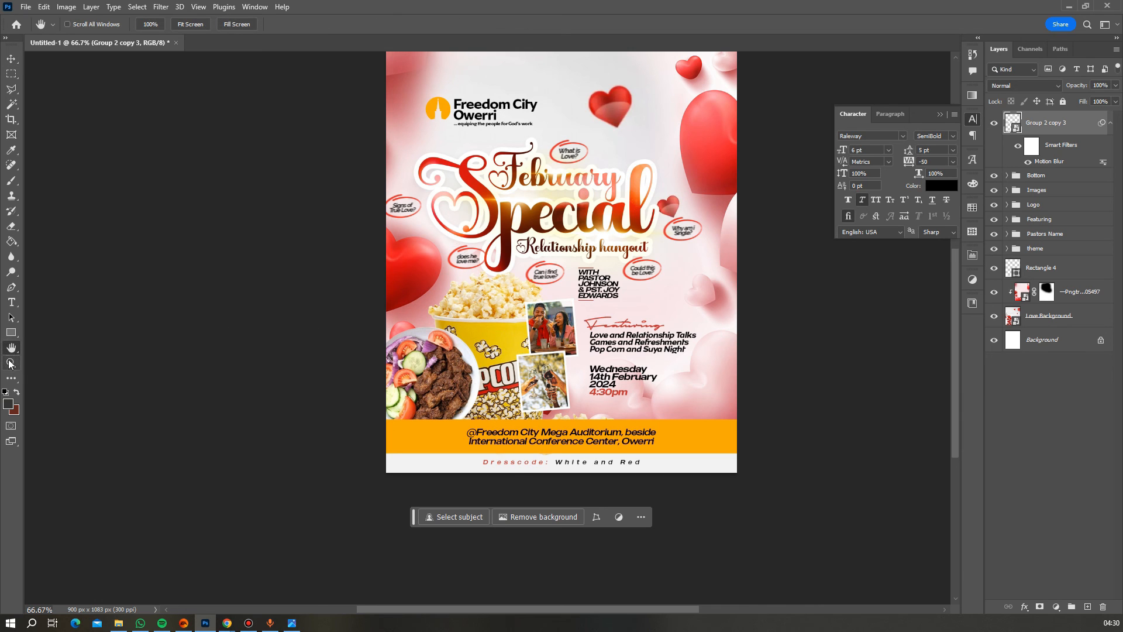
left_click(11, 363)
left_click(544, 249, "alt")
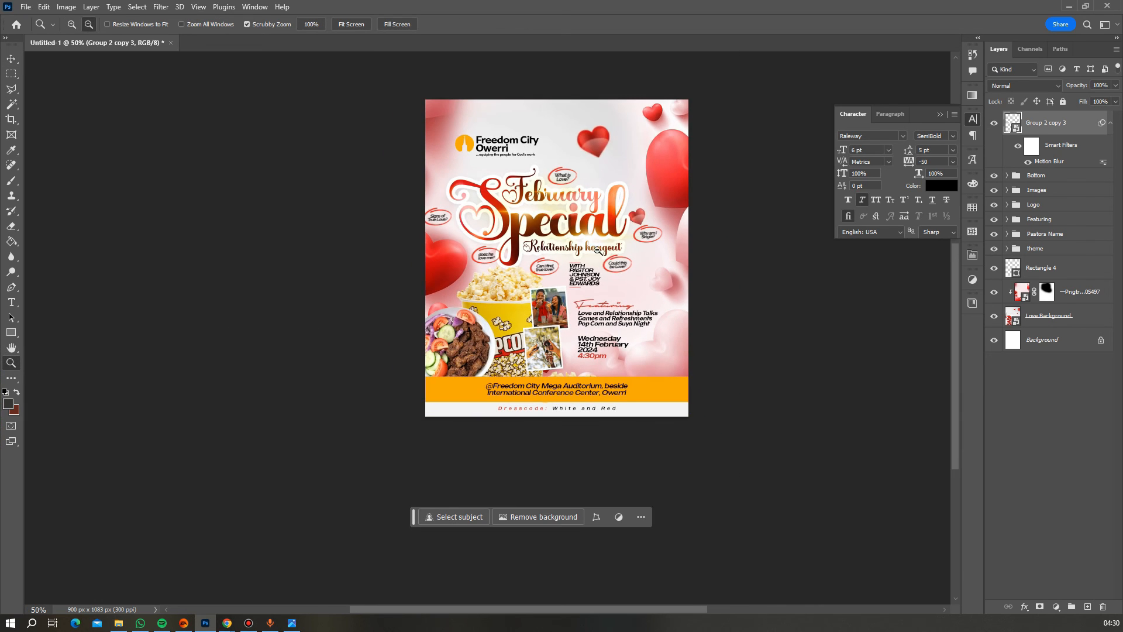
left_click(620, 260, "alt")
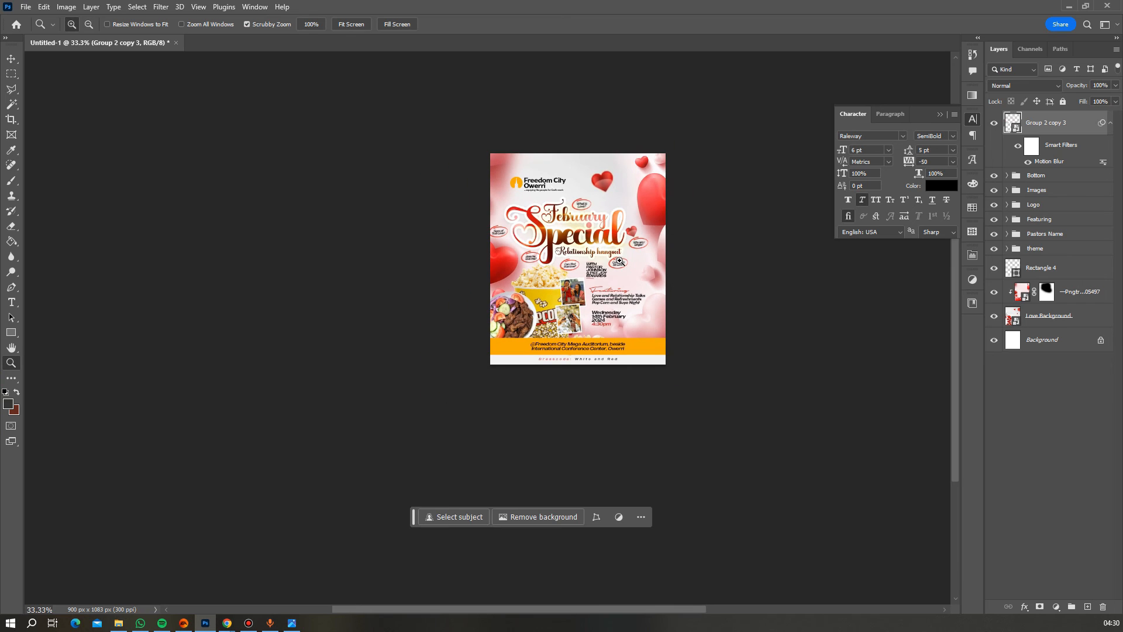
scroll(619, 261, "down", 1)
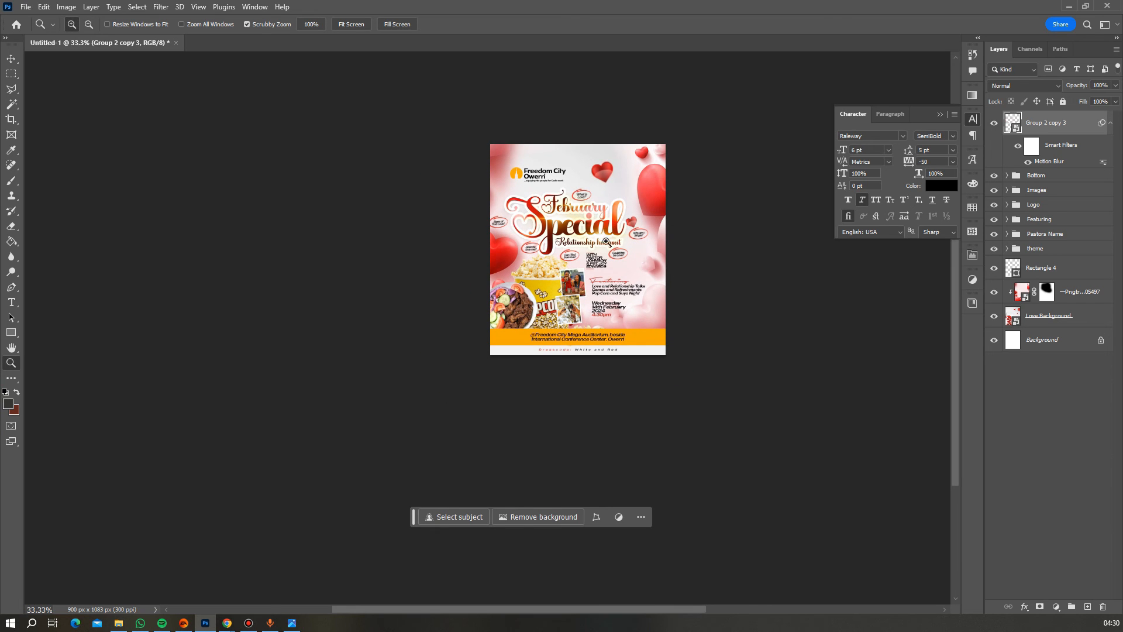
left_click_drag(606, 241, 608, 245)
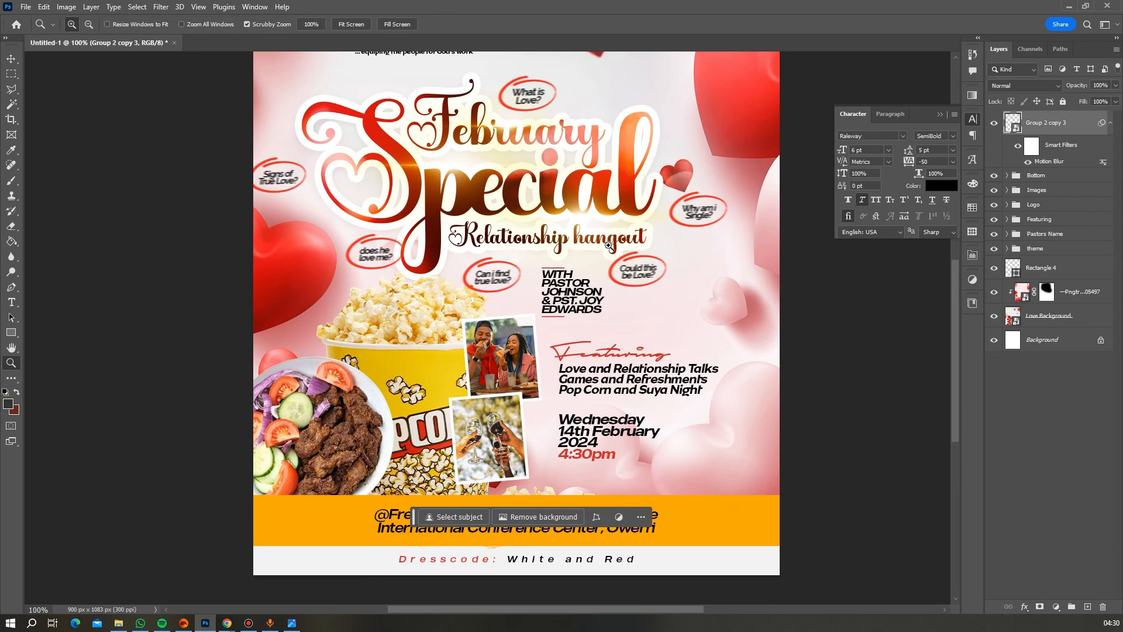
left_click(609, 246)
scroll(607, 281, "up", 2)
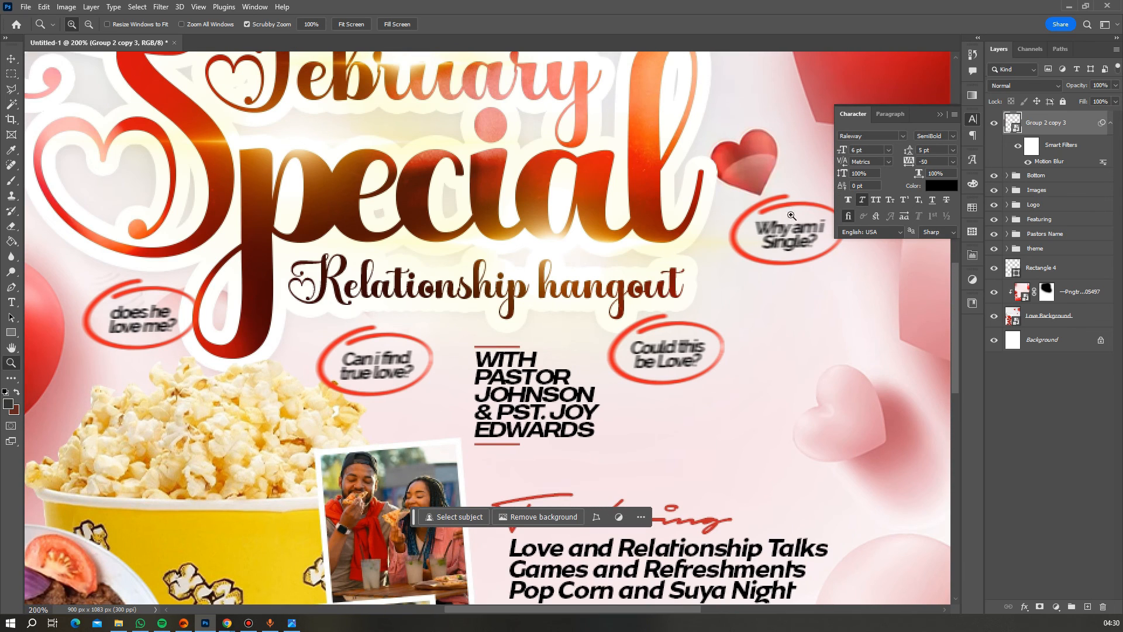
left_click(1115, 101)
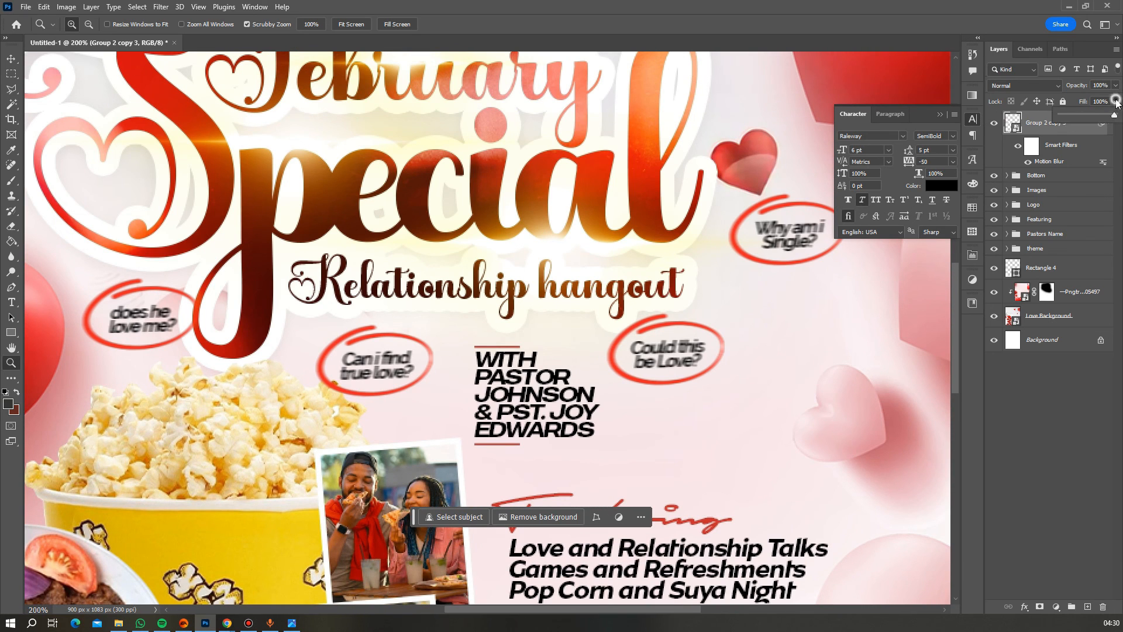
left_click_drag(1115, 115, 1103, 115)
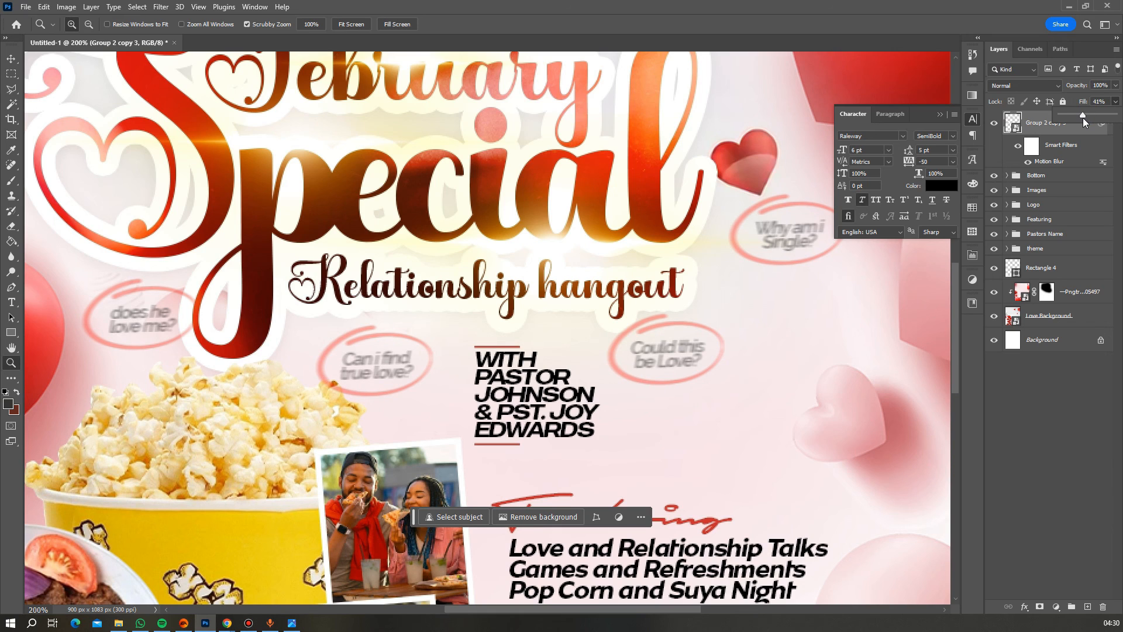
left_click_drag(1082, 117, 1082, 117)
- Zoom back out to view the whole flyer
left_click(483, 288, "alt")
left_click(483, 288, "alt")
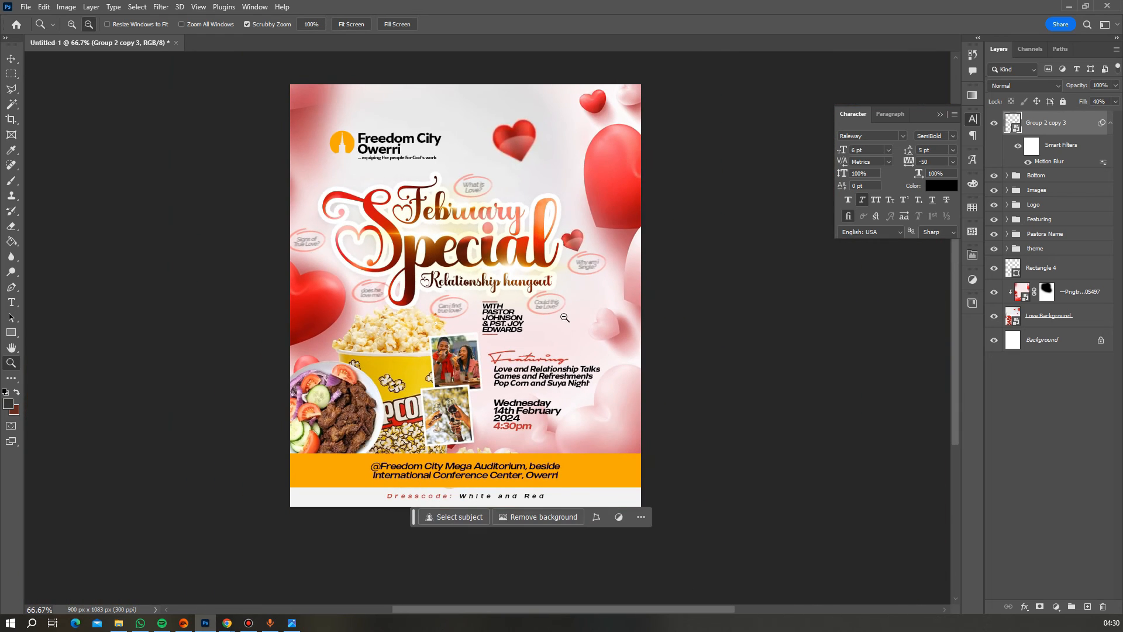
left_click(483, 288, "alt")
scroll(594, 377, "down", 1)
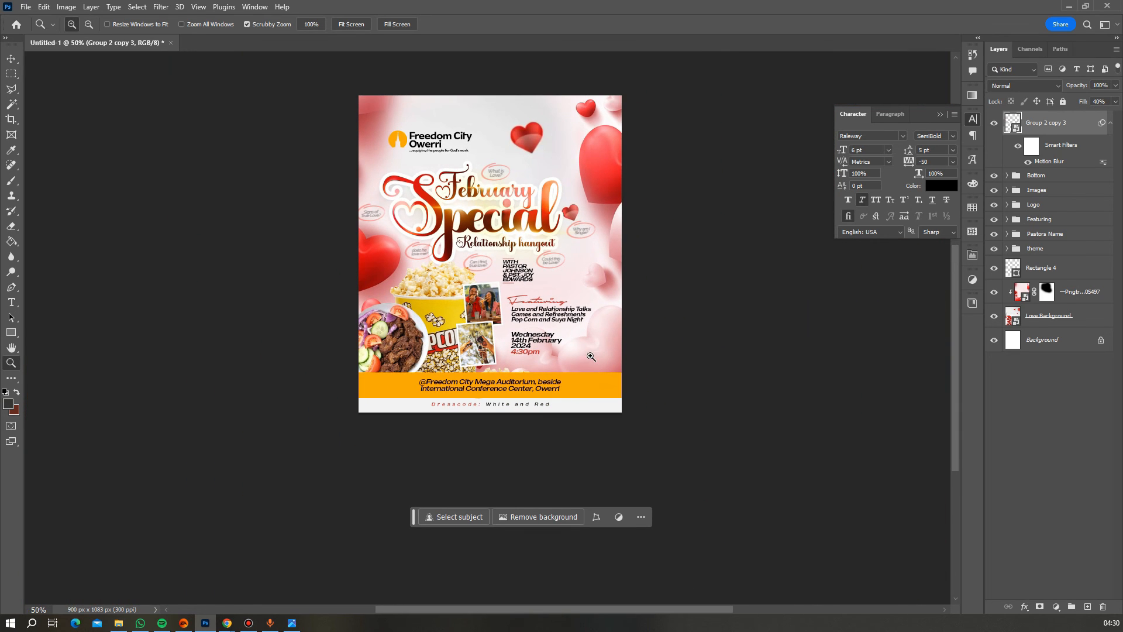
scroll(584, 333, "down", 1)
scroll(526, 286, "up", 1)
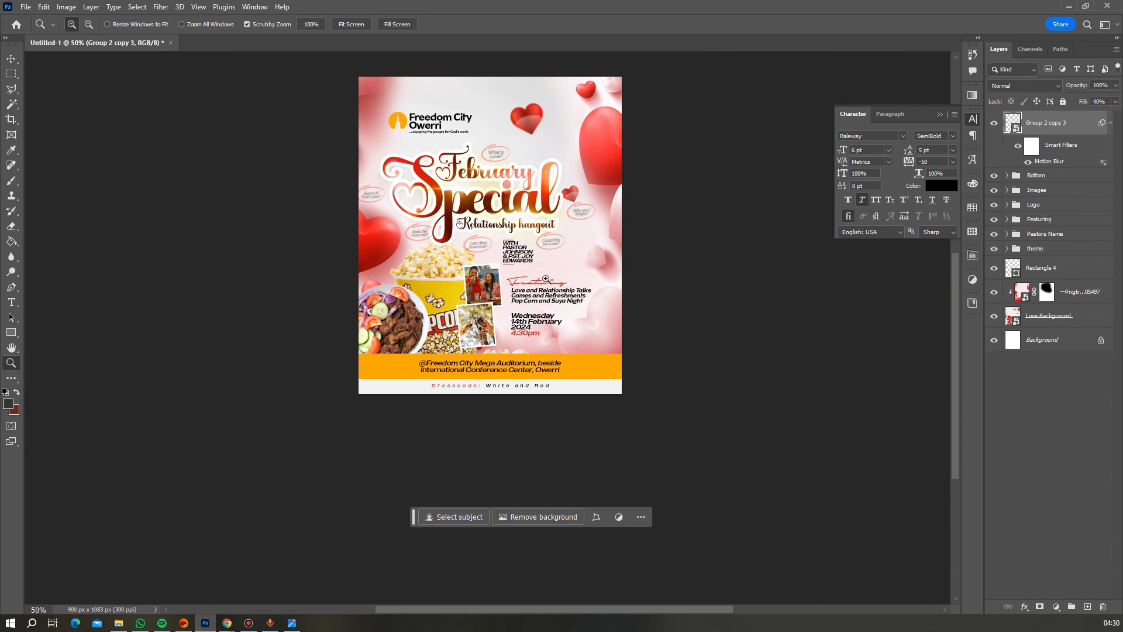
- Nudge the Freedom City Owerri Logo layer slightly upward
key("v")
right_click(412, 120)
left_click(438, 124)
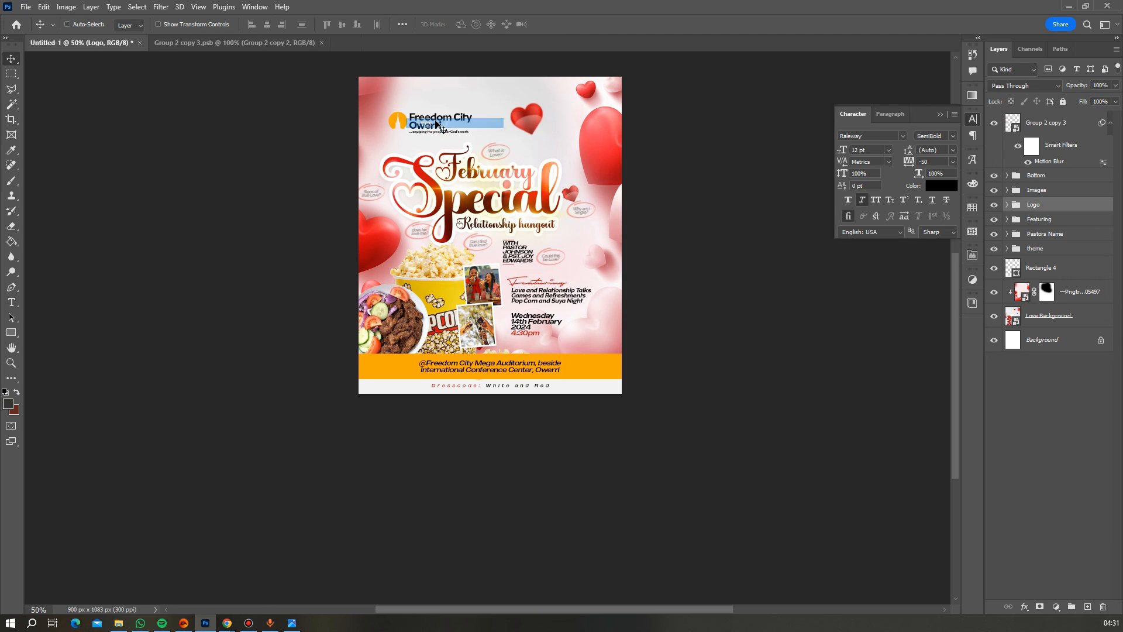
key("Up")
key("Up")
key("Up")
key("Up")
key("Up")
key("Up")
key("Up")
key("Up")
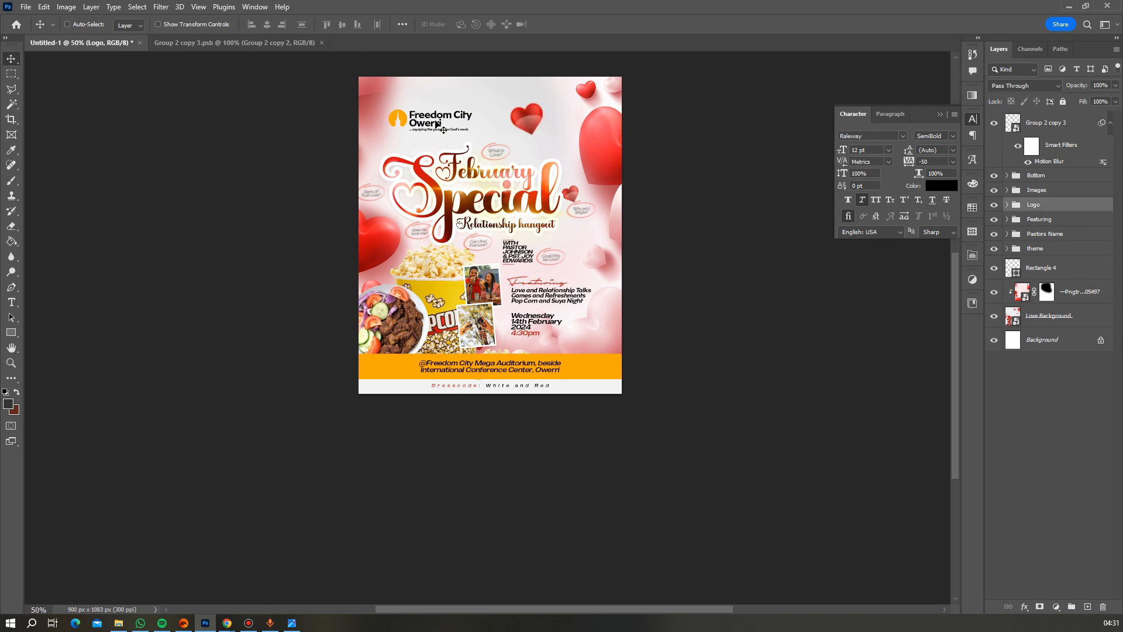
key("Up")
key("Up")
key("Up")
key("Up")
key("Up")
key("Up")
key("Up")
key("Up")
key("Up")
key("Up")
key("Up")
key("Up")
key("Up")
key("Up")
key("Up")
key("Up")
key("Up")
key("Up")
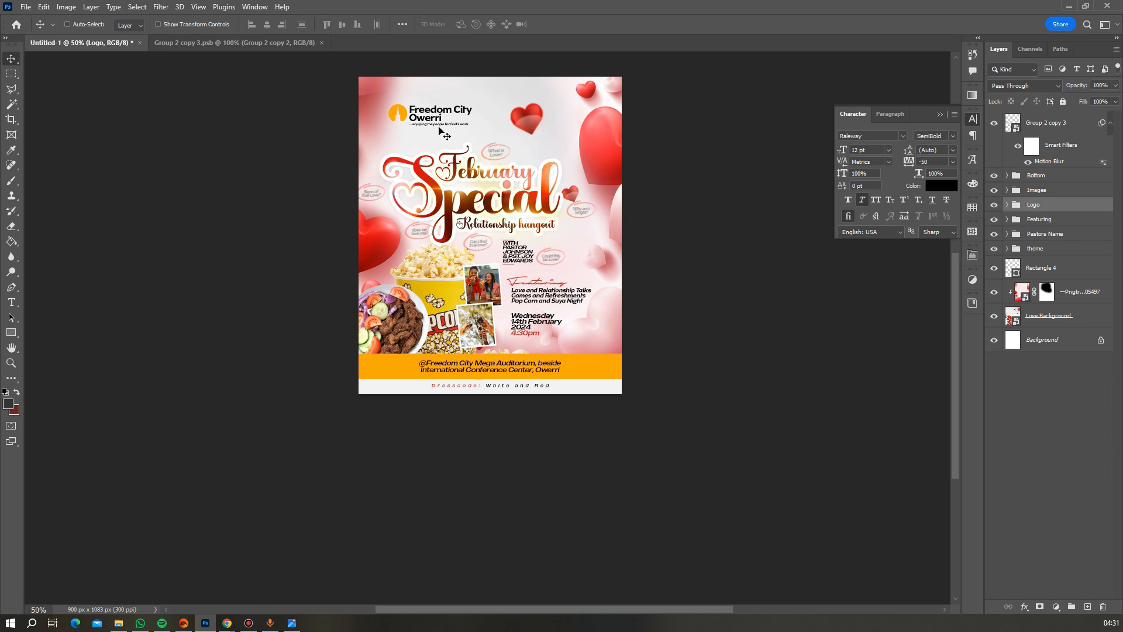
- Duplicate the tagline text layer and move the copy below the original
right_click(439, 130)
left_click(462, 132)
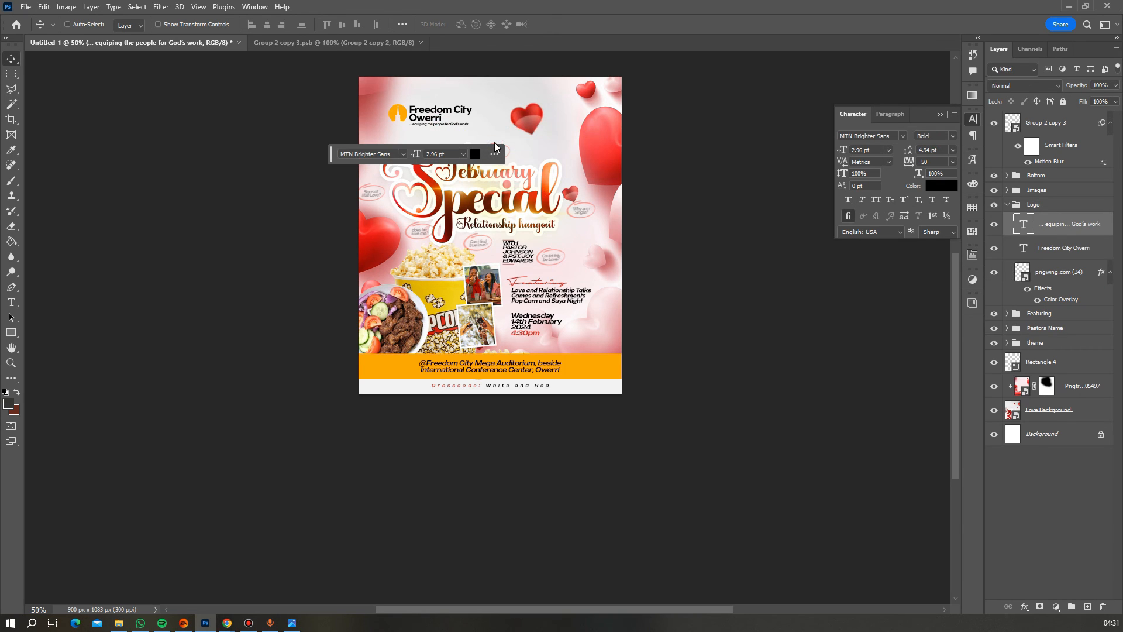
key("ctrl+j")
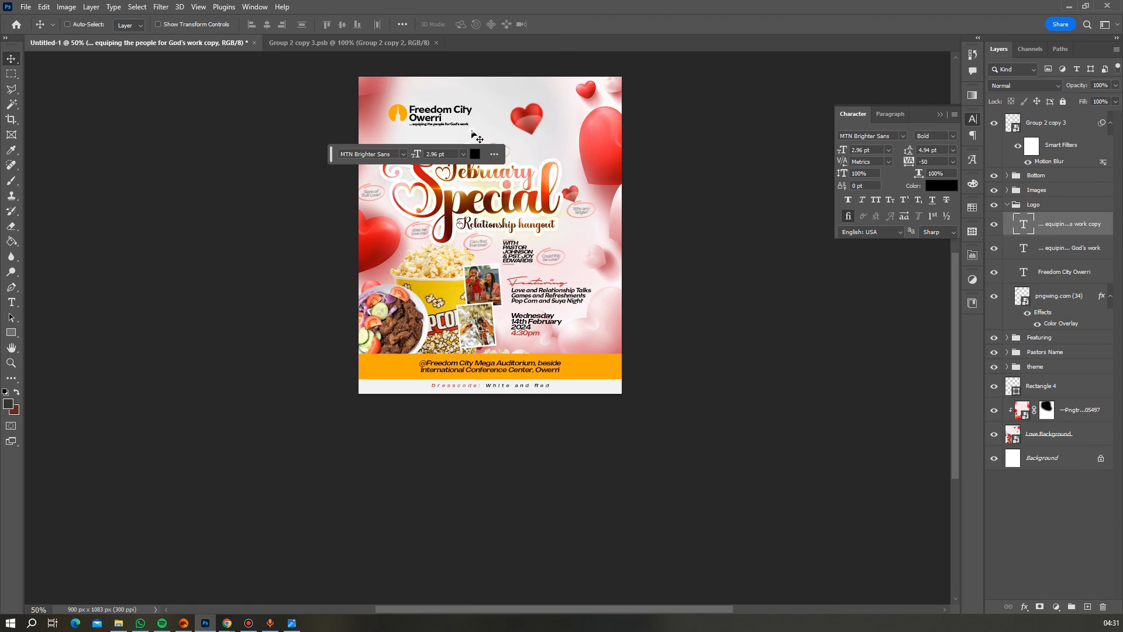
left_click_drag(473, 136, 473, 152)
- Change the copied text to 'PRESENTS' with tracking set to 1000
double_click(429, 140)
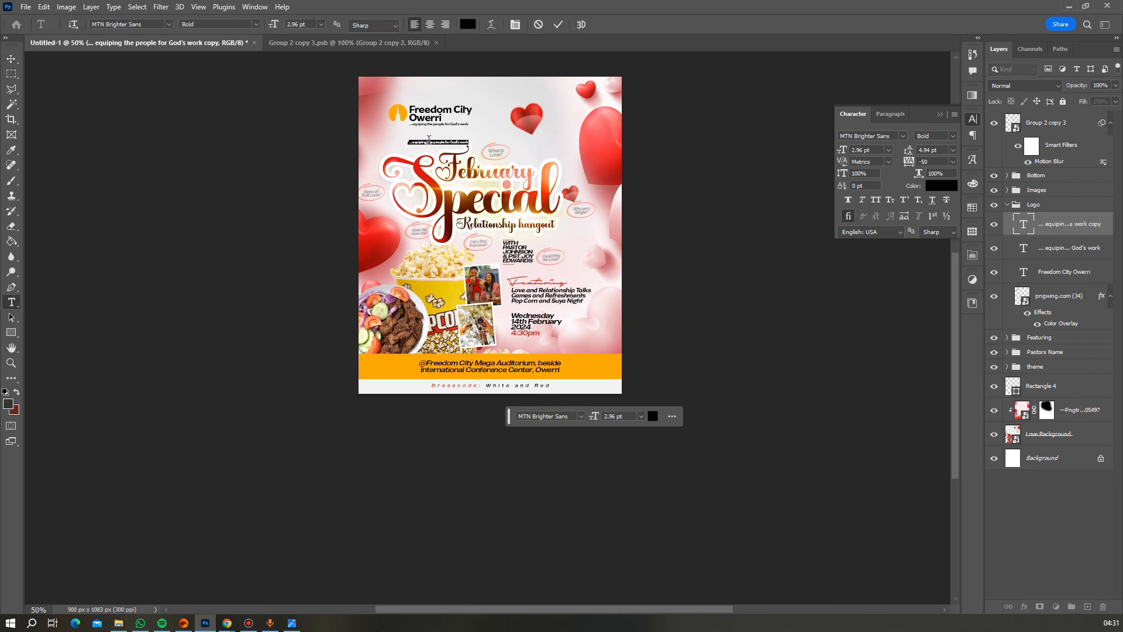
type("PRESENTS")
key("ctrl+a")
left_click_drag(936, 162, 893, 167)
type("1000")
left_click(558, 24)
- Enlarge the PRESENTS line slightly with Free Transform
key("v")
scroll(508, 149, "down", 1)
left_click_drag(444, 134, 476, 134)
key("ctrl+t")
key("Return")
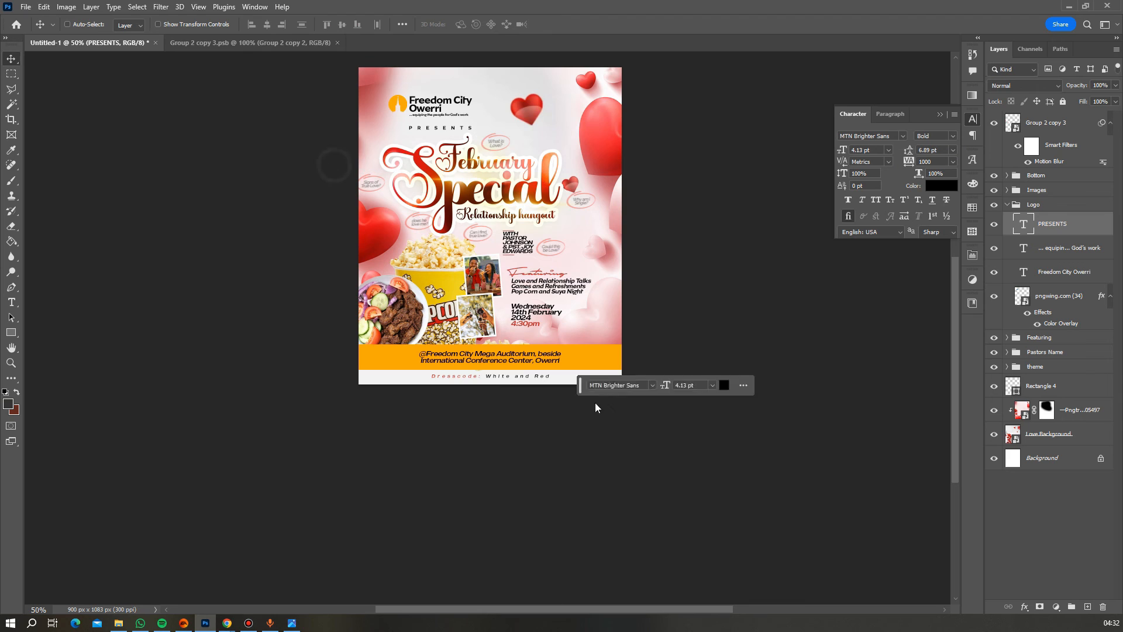
scroll(596, 403, "up", 3)
- Fill the Rectangle 2 footer banner with a dark red sampled from a heart
right_click(591, 439)
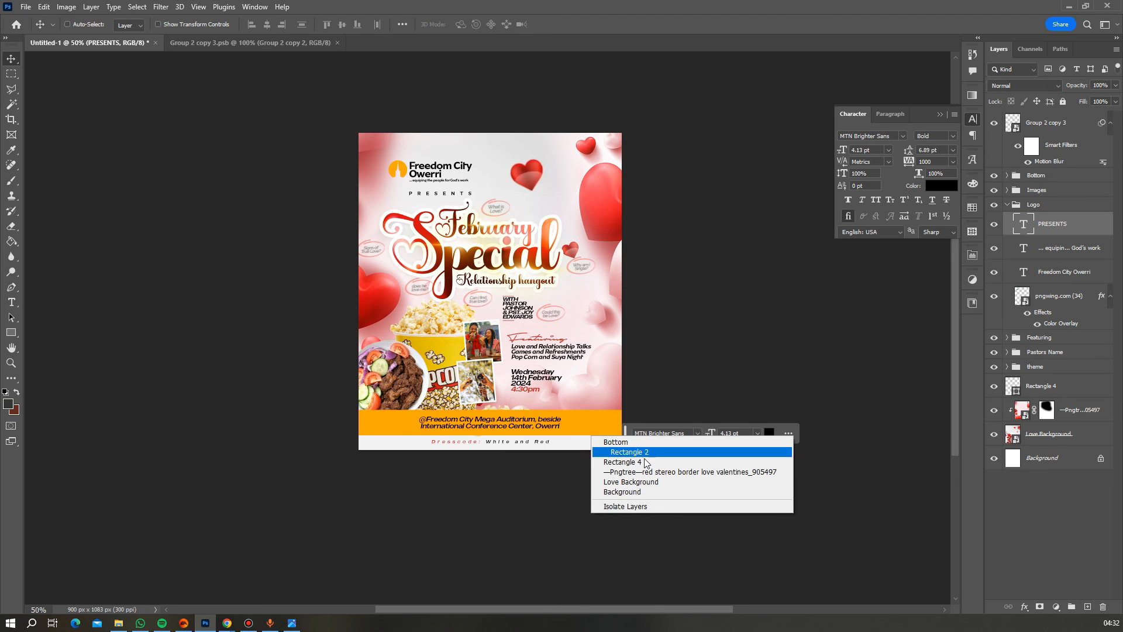
left_click(638, 449)
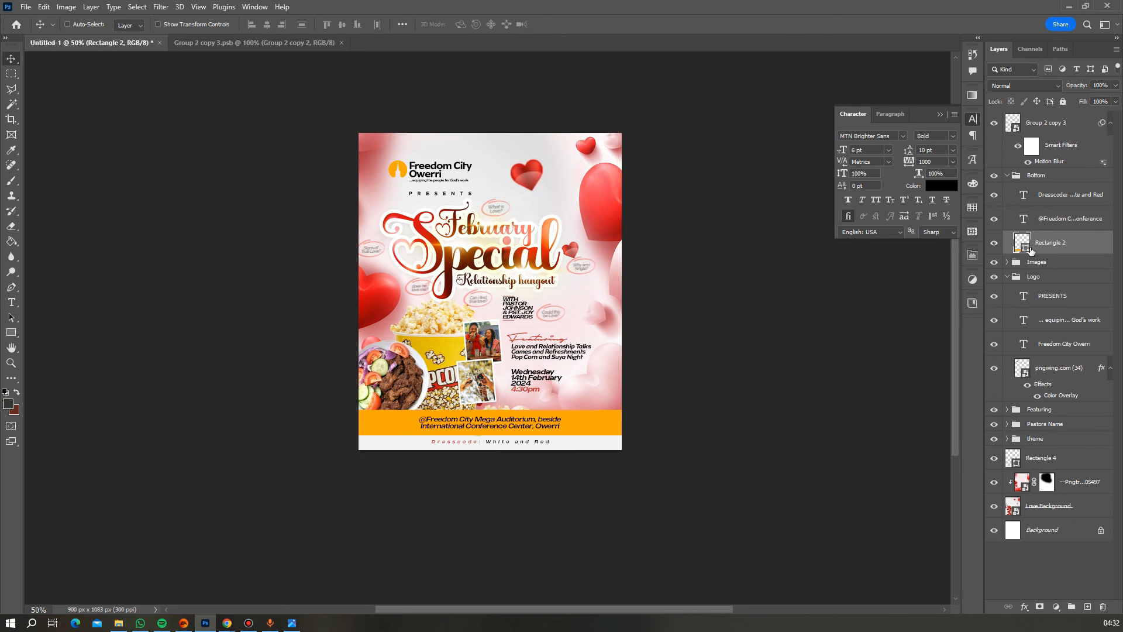
double_click(1029, 251)
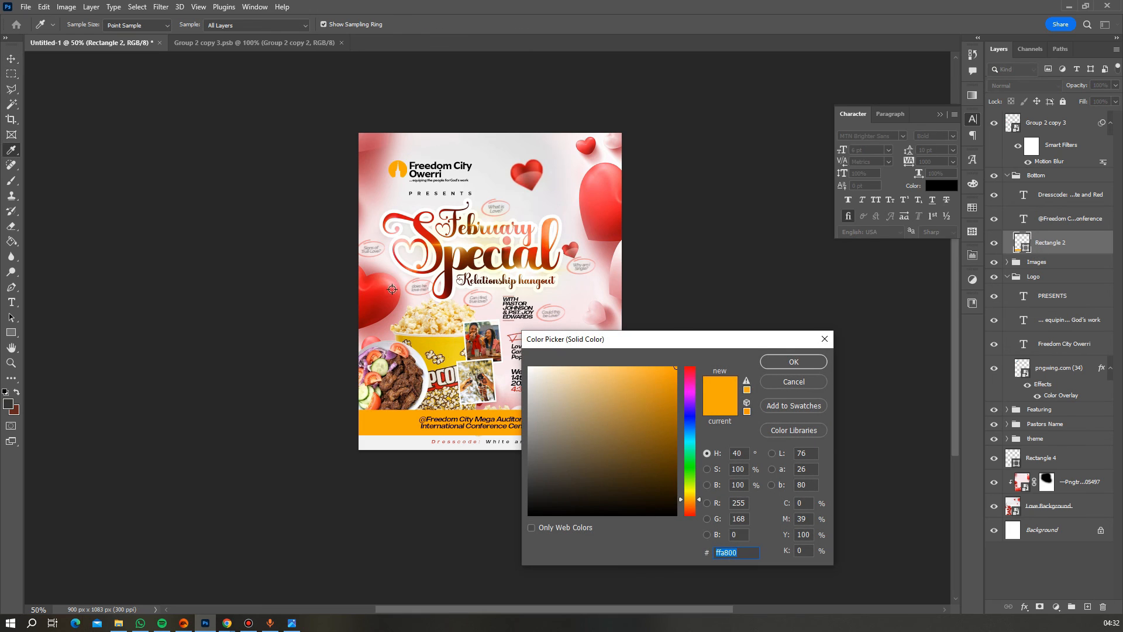
left_click(391, 289)
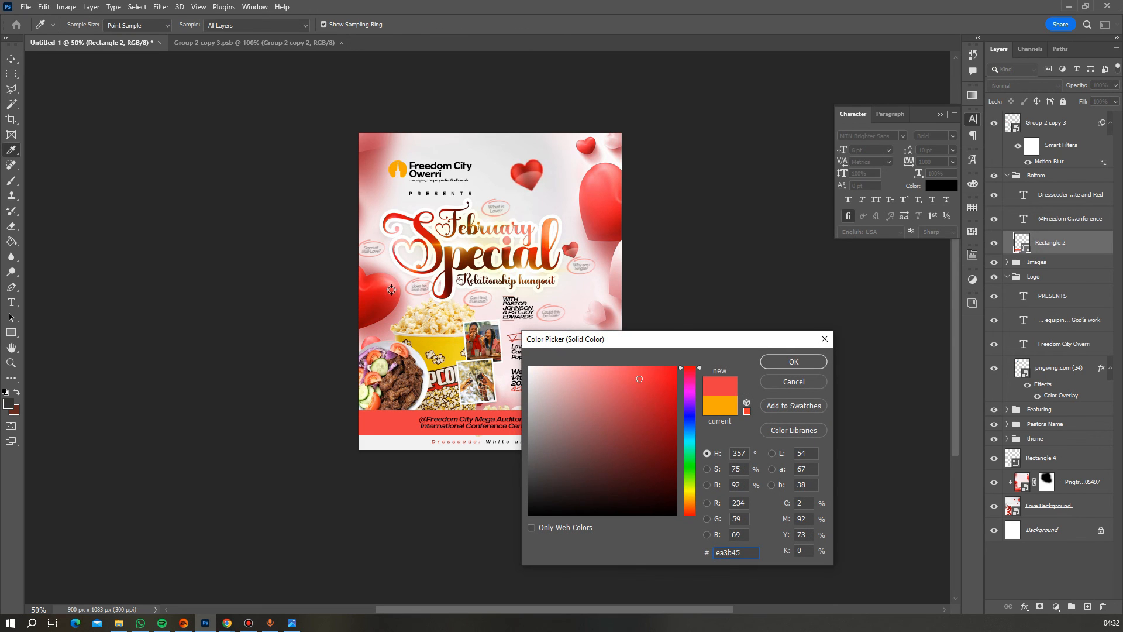
left_click(614, 230)
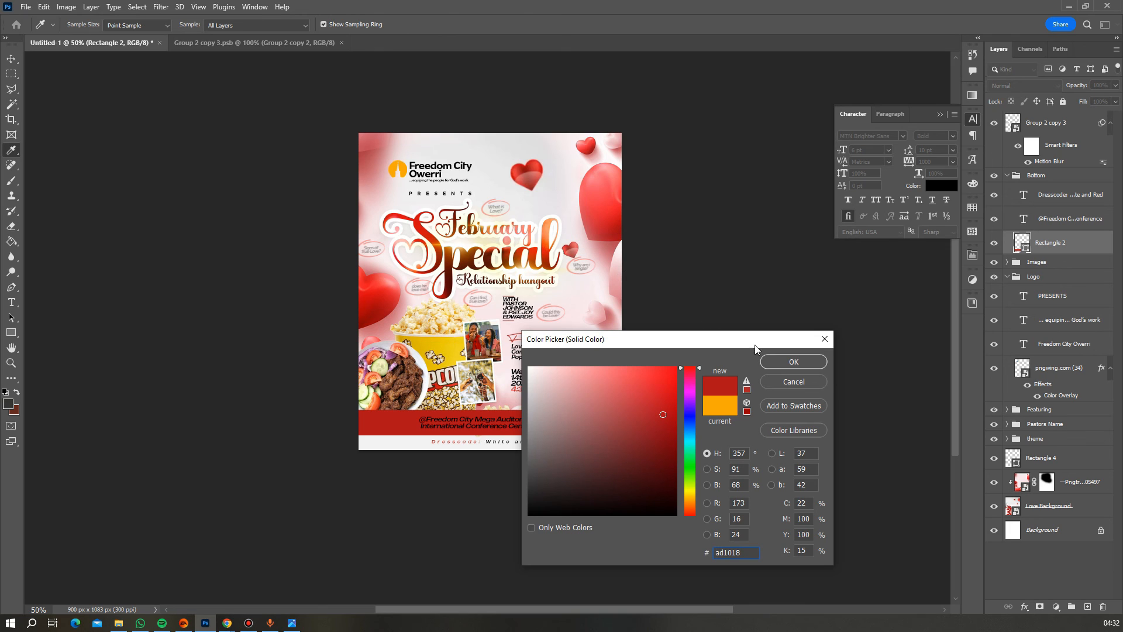
left_click(774, 362)
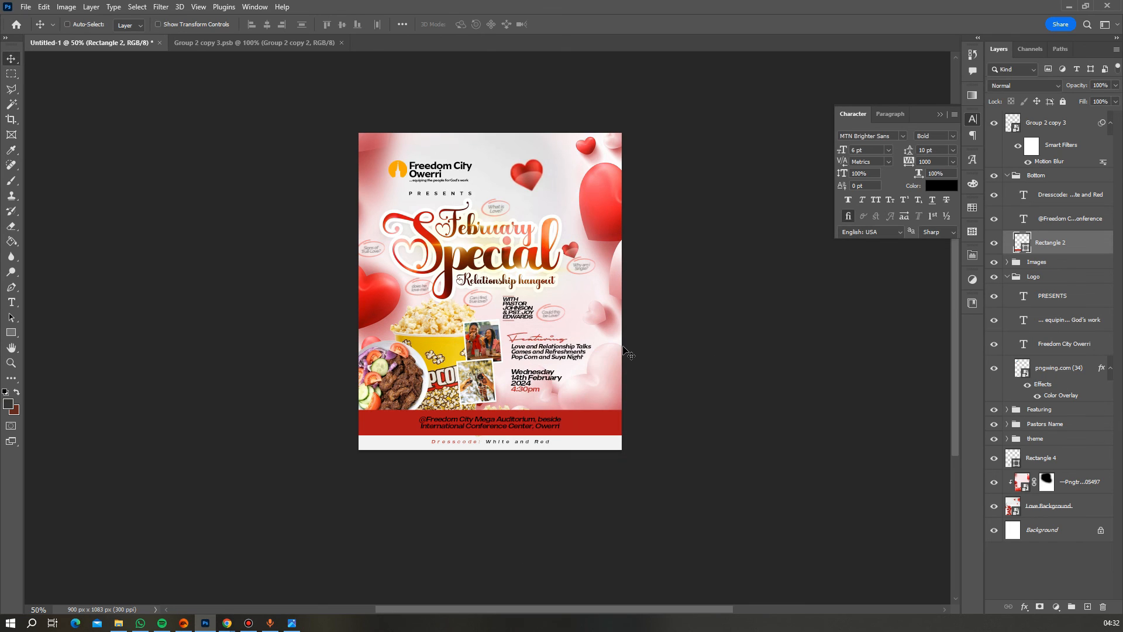
- Recolour the footer address text to white
scroll(627, 353, "down", 1)
double_click(541, 412)
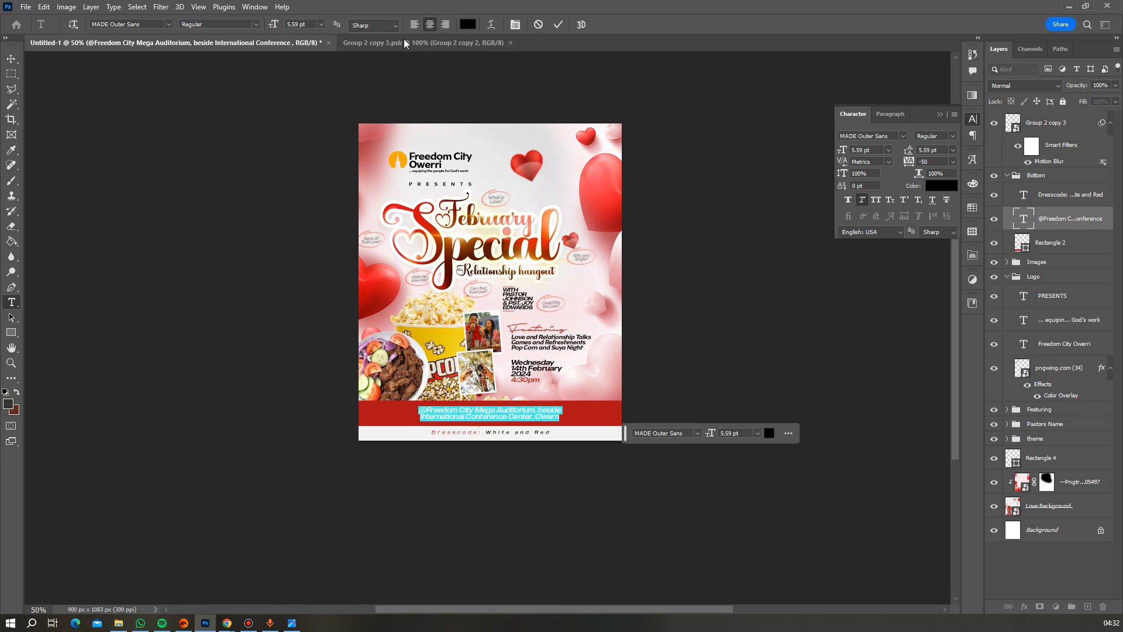
left_click(468, 24)
left_click_drag(591, 390, 367, 268)
left_click(807, 360)
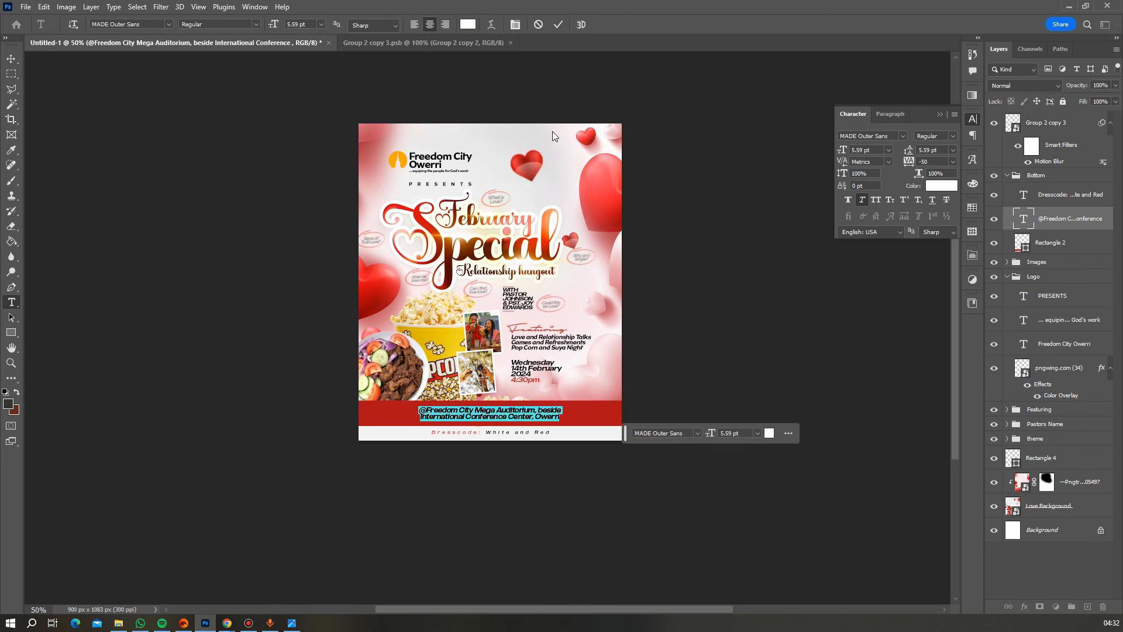
left_click(556, 24)
key("v")
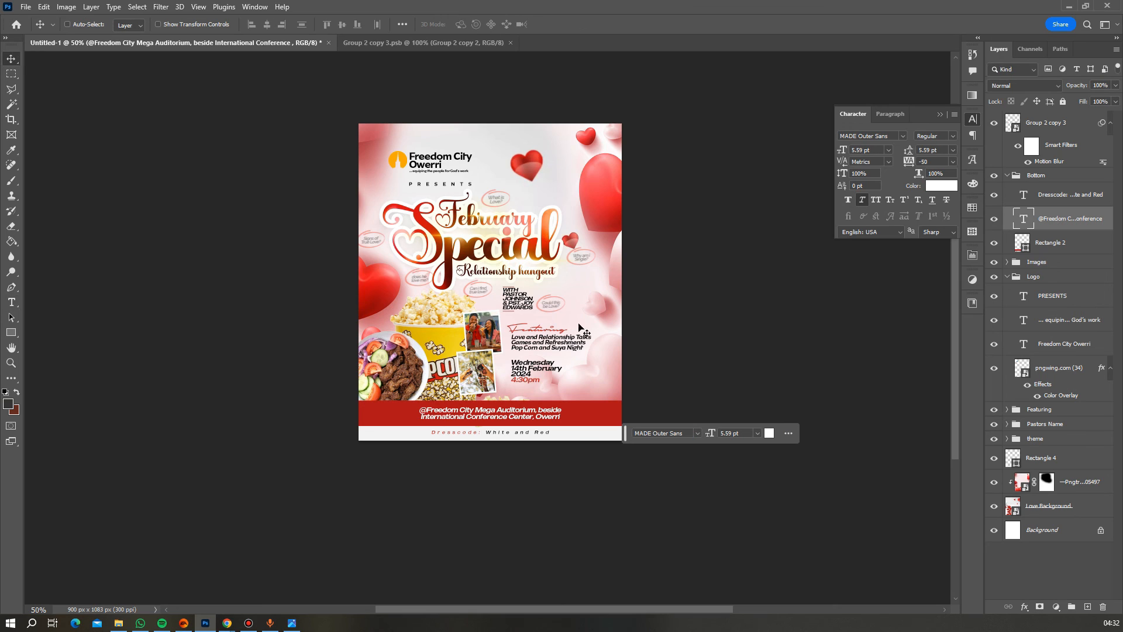
scroll(666, 270, "down", 2)
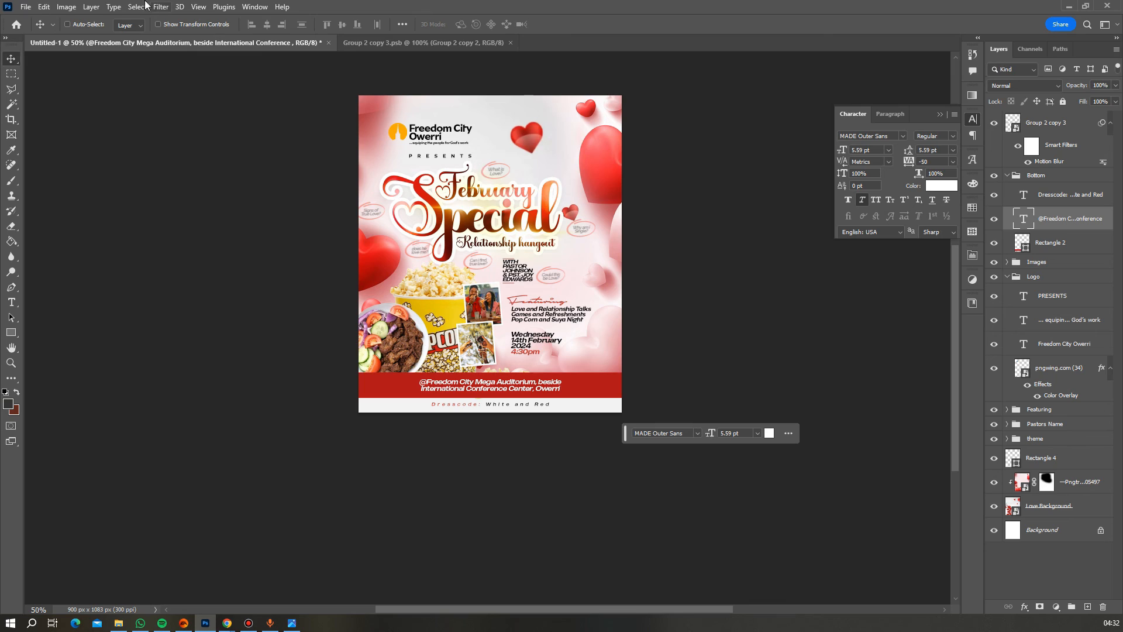
- Place the bokeh image from the Desktop 'Love Flyer' folder as an embedded layer
left_click(26, 7)
left_click(40, 250)
left_click(48, 86)
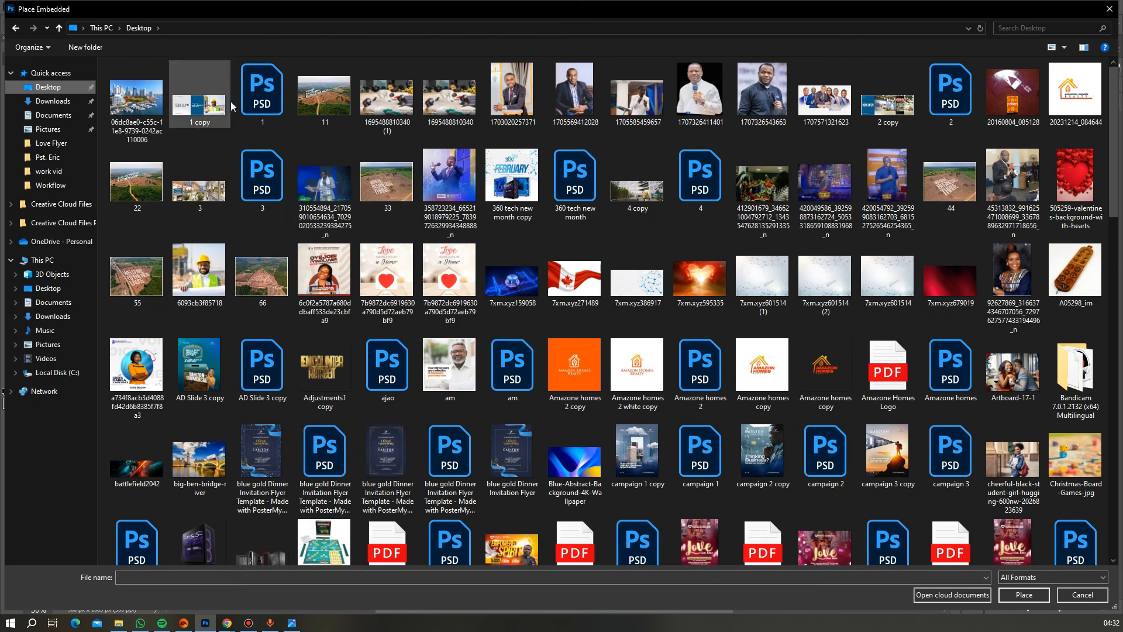
left_click(78, 145)
double_click(219, 102)
- Flip the bokeh image horizontally, rotate it 90° clockwise and scale it to cover the flyer
right_click(527, 222)
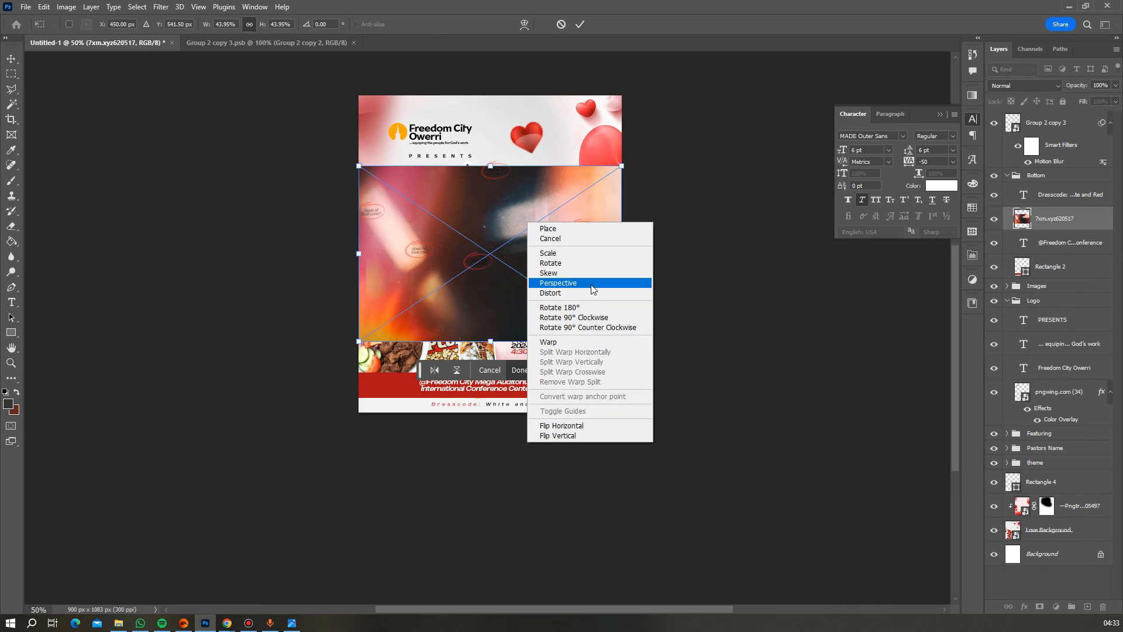
left_click(573, 427)
right_click(563, 282)
left_click(590, 378)
left_click_drag(578, 385, 640, 445)
key("Return")
- Move the bokeh layer to the top of the stack with Screen blend mode
left_click_drag(1045, 218, 1045, 120)
left_click(1023, 86)
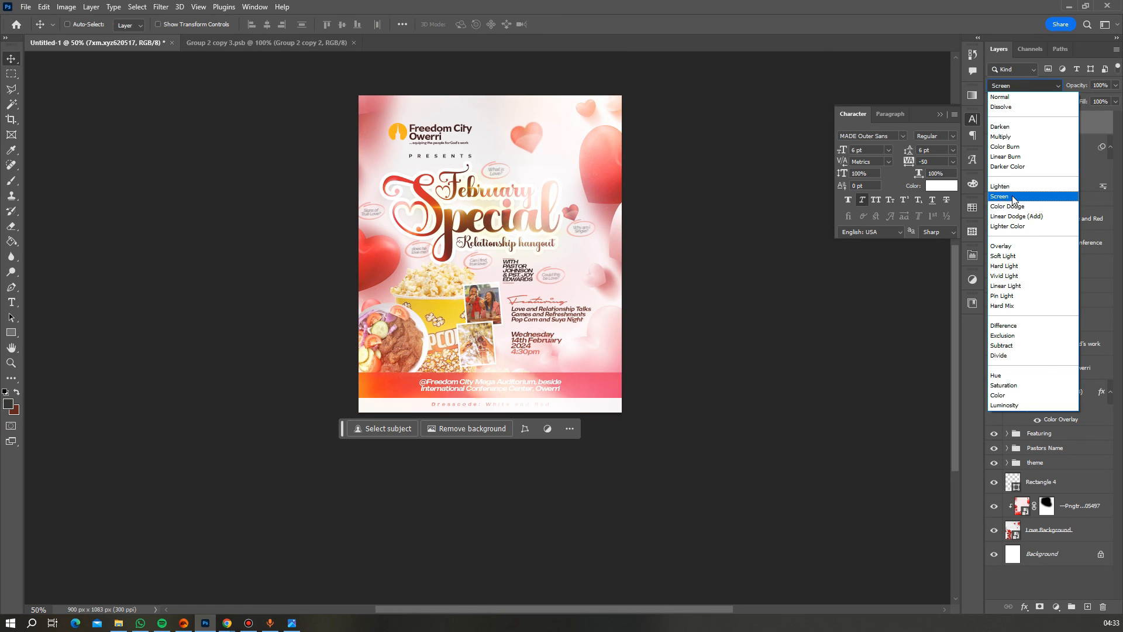
left_click(1012, 197)
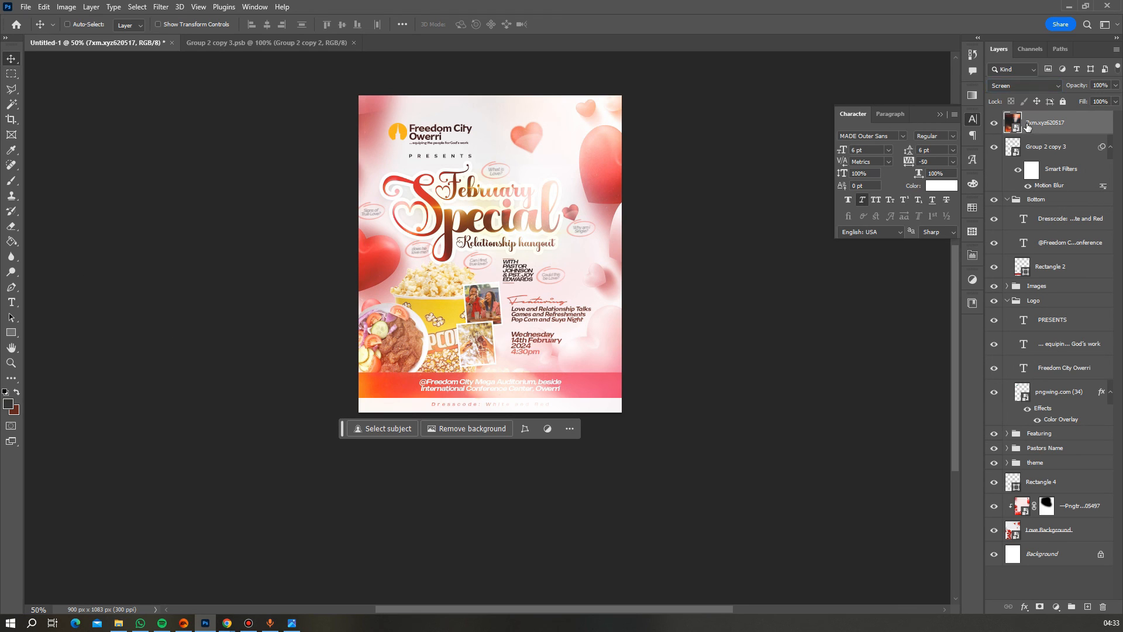
- Add a layer mask and paint out the glow over the footer, food, heart and title with a 150 px brush
left_click(1041, 607)
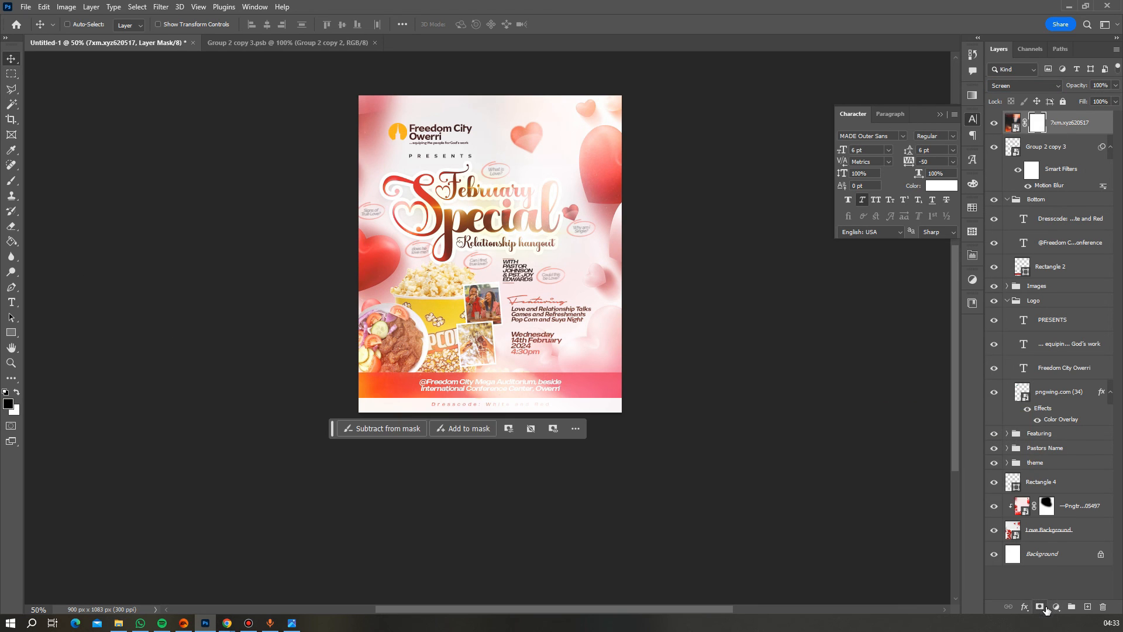
left_click(13, 180)
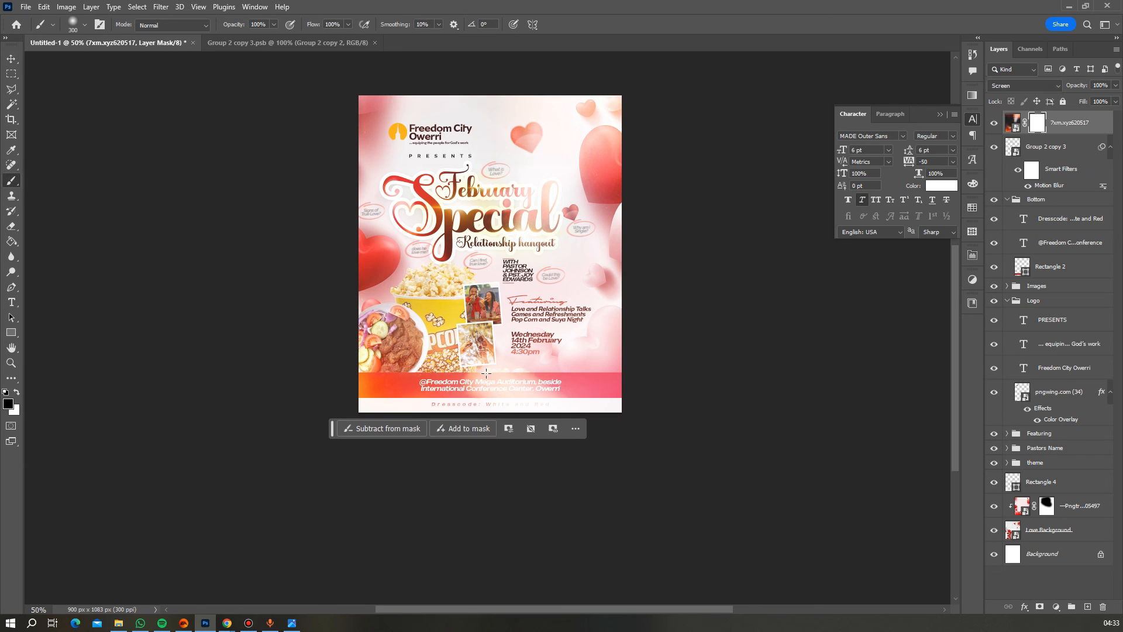
mouse_move(486, 373)
left_mouse_down()
mouse_move(409, 389)
mouse_move(479, 378)
mouse_move(654, 405)
mouse_move(438, 408)
mouse_move(468, 408)
mouse_move(444, 386)
left_mouse_up()
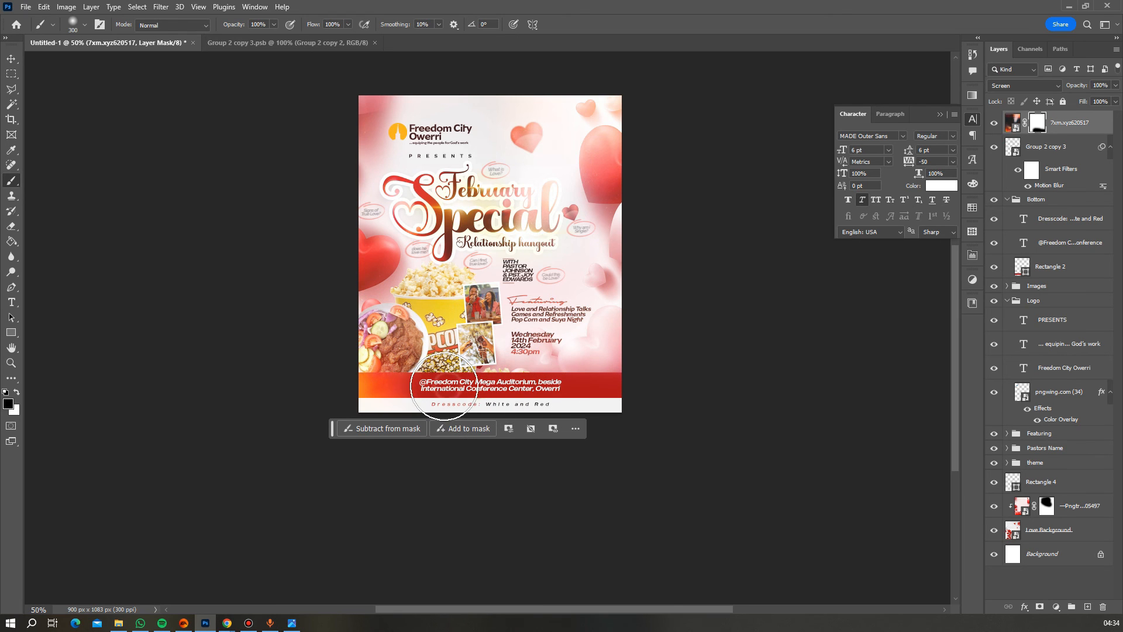
mouse_move(614, 149)
left_mouse_down()
mouse_move(636, 191)
mouse_move(614, 177)
mouse_move(625, 144)
mouse_move(637, 239)
mouse_move(629, 223)
mouse_move(551, 201)
mouse_move(430, 201)
mouse_move(490, 196)
mouse_move(446, 210)
mouse_move(484, 233)
mouse_move(548, 224)
mouse_move(563, 269)
left_mouse_up()
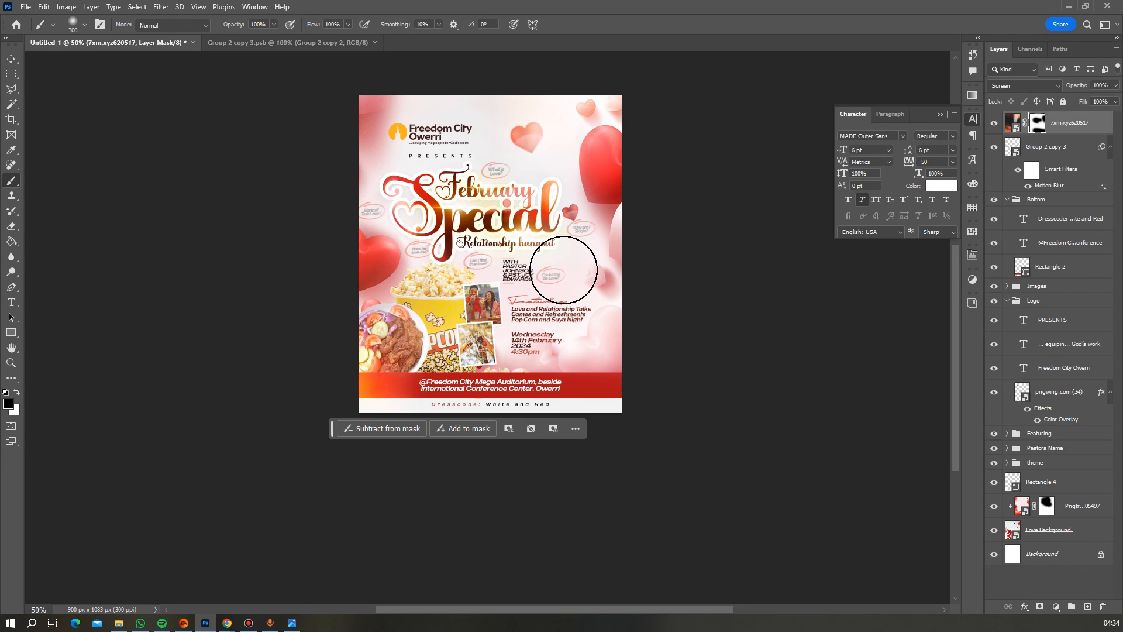
key("bracketleft")
key("bracketleft")
key("bracketleft")
key("bracketleft")
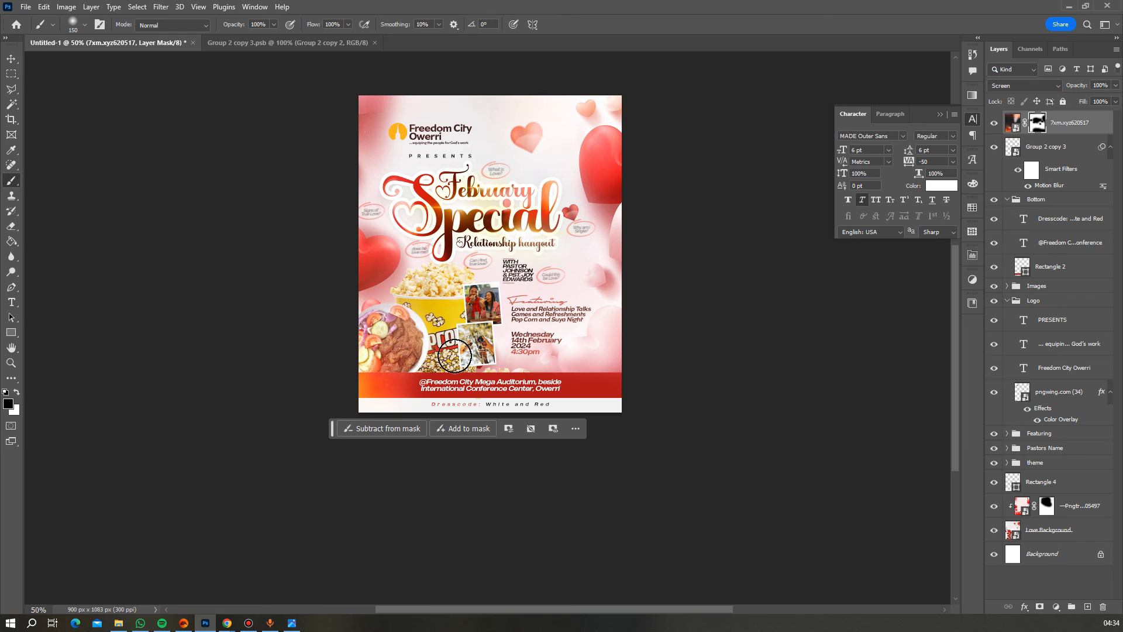
mouse_move(376, 293)
left_mouse_down()
mouse_move(410, 316)
mouse_move(436, 360)
mouse_move(425, 370)
left_mouse_up()
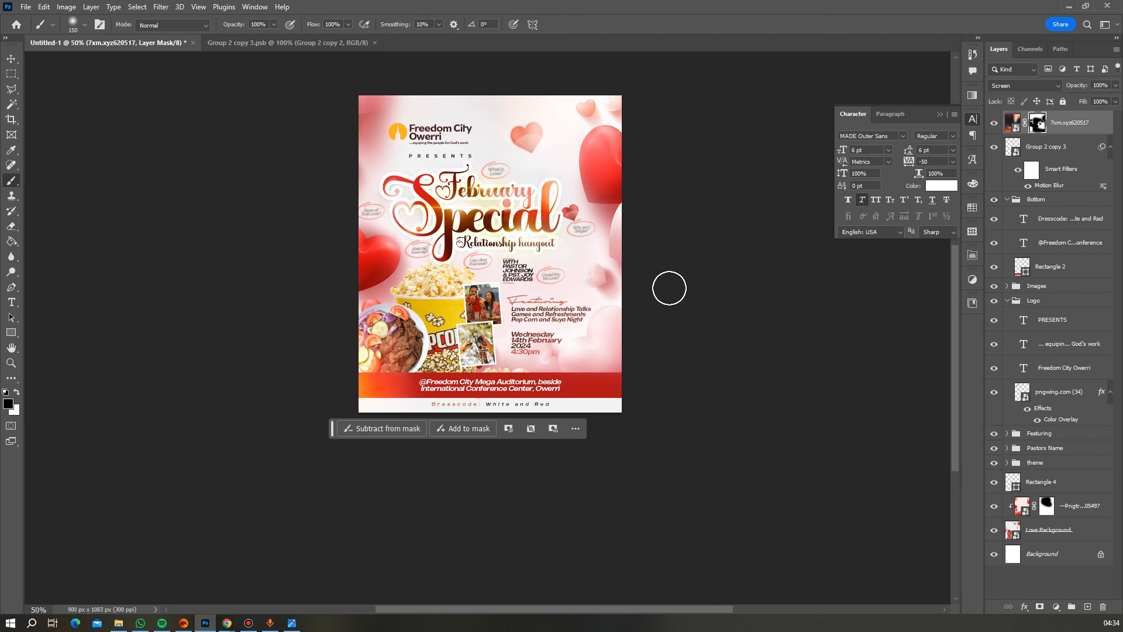
- Open and dismiss the mask's extra options, moving the floating panel off the flyer
scroll(669, 288, "down", 2)
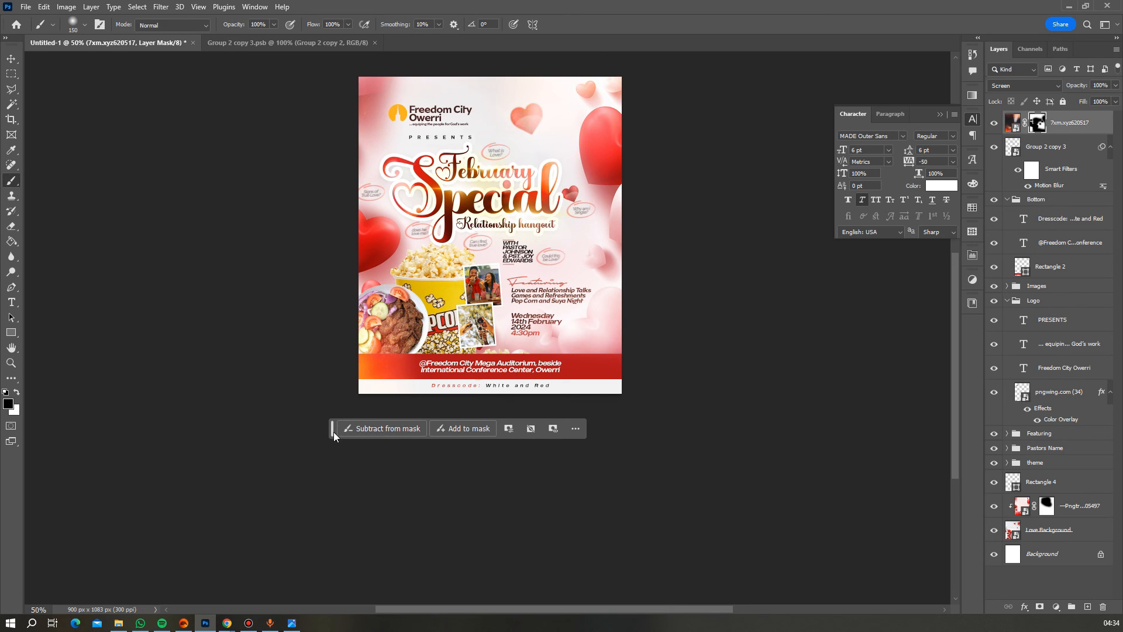
left_click(576, 428)
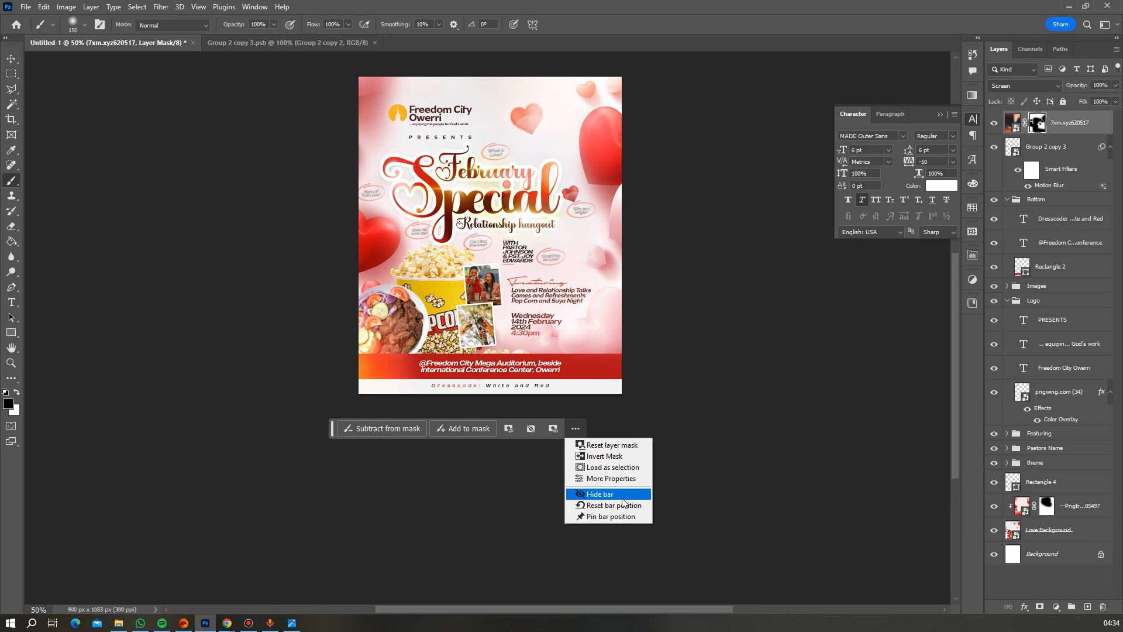
left_click(333, 431)
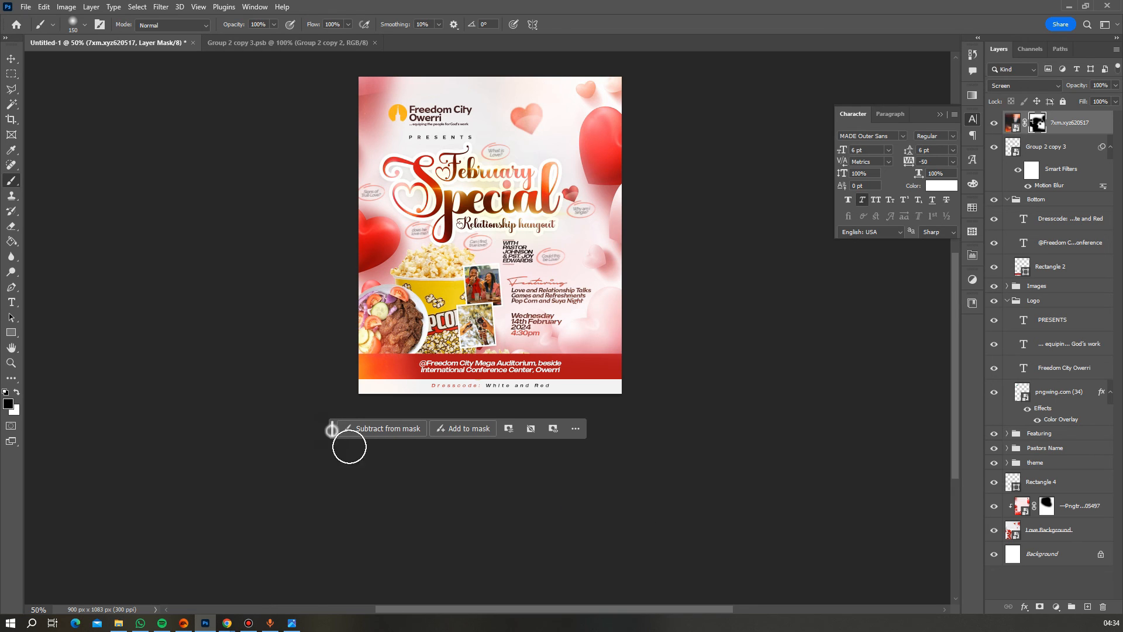
left_click_drag(332, 431, 405, 540)
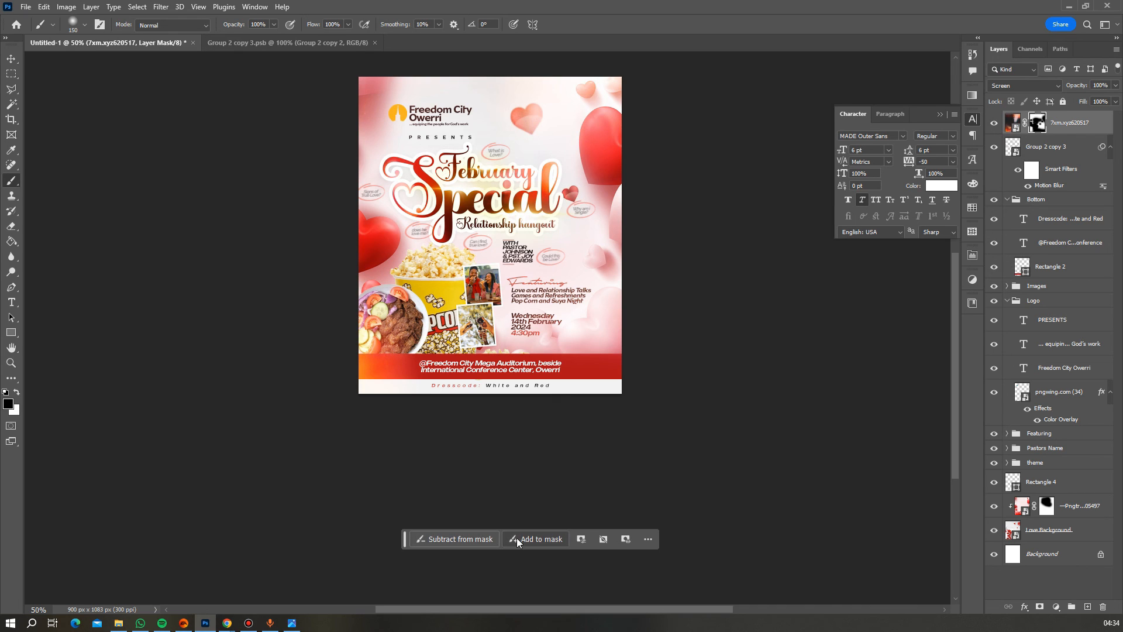
- Pan the flyer lower and select the 'Dresscode: White and Red' text layer
left_click(11, 348)
left_click_drag(495, 343, 477, 390)
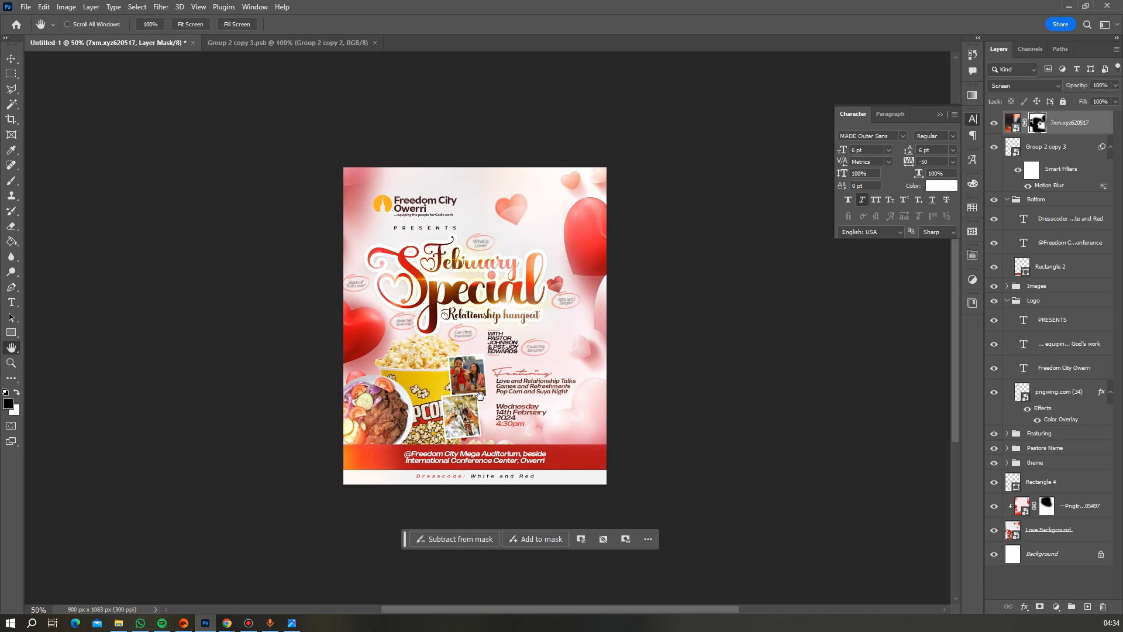
left_click(12, 59)
left_click(533, 475, "ctrl")
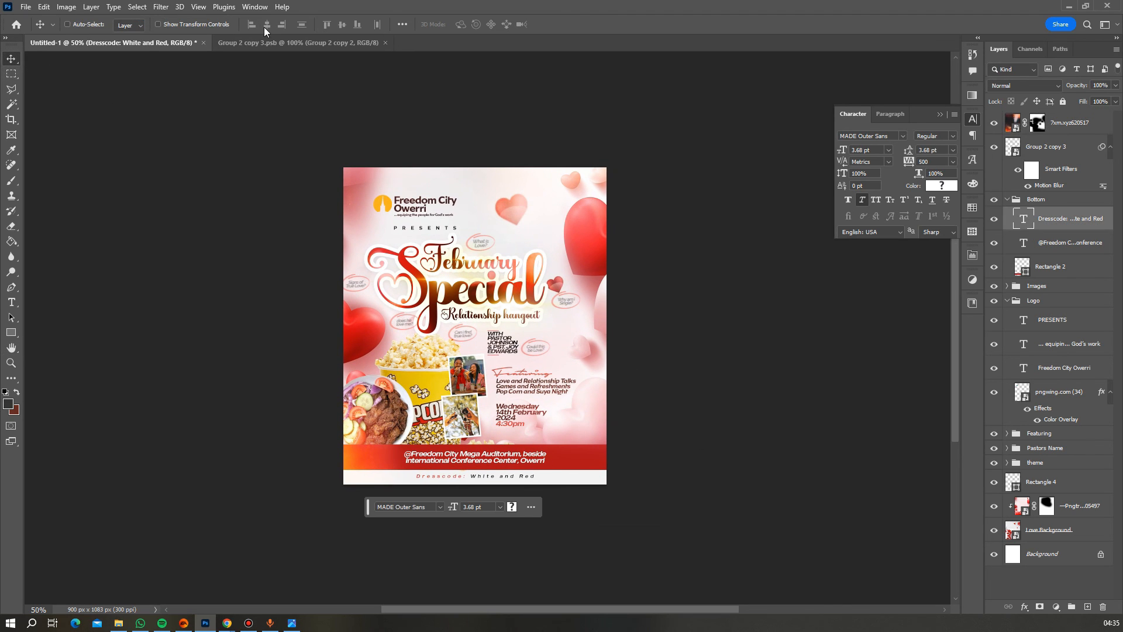